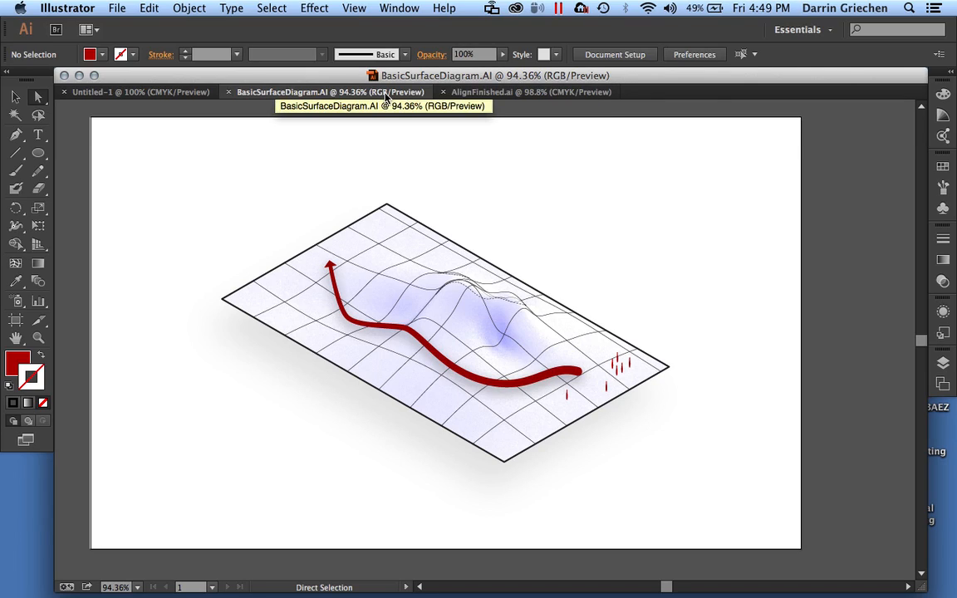
# Examine the example diagrams in AlignFinished.ai and BasicSurfaceDiagram.AI, and look at the blank Untitled-1 document.
pyautogui.click(501, 93)
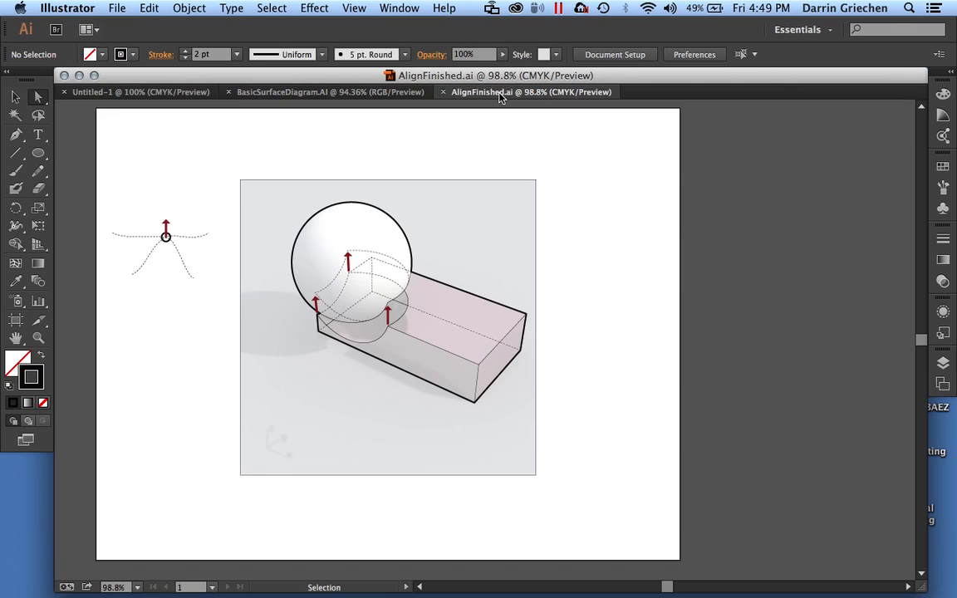
pyautogui.hscroll(-4, 424, 235)
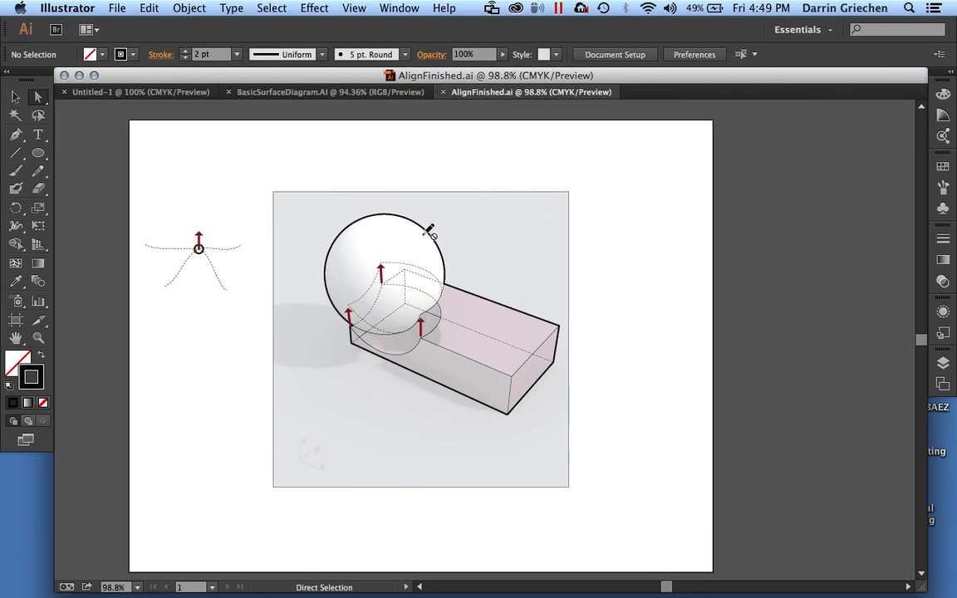
pyautogui.keyDown('alt'); pyautogui.scroll(1, 429, 230); pyautogui.keyUp('alt')
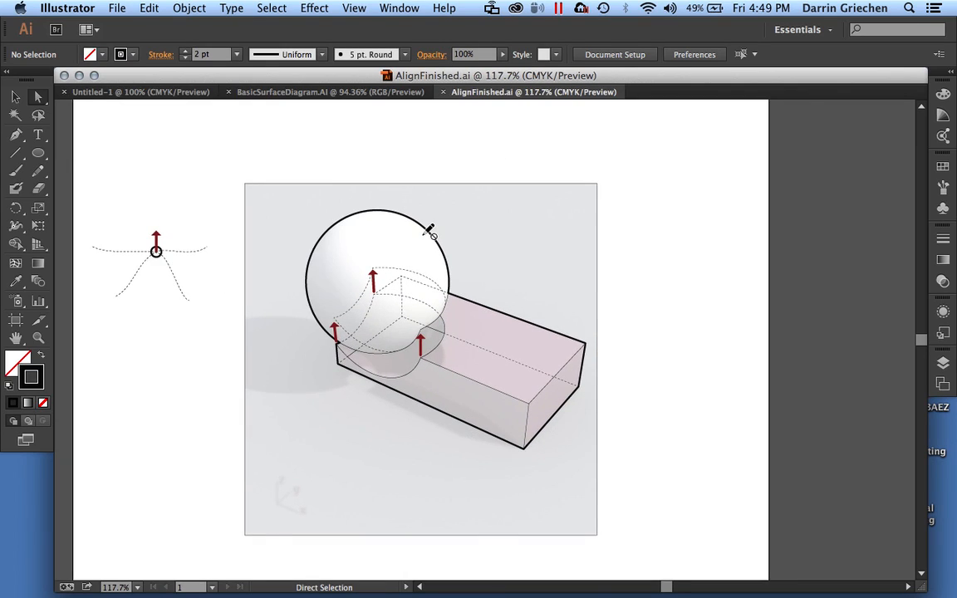
pyautogui.hscroll(-2, 430, 230)
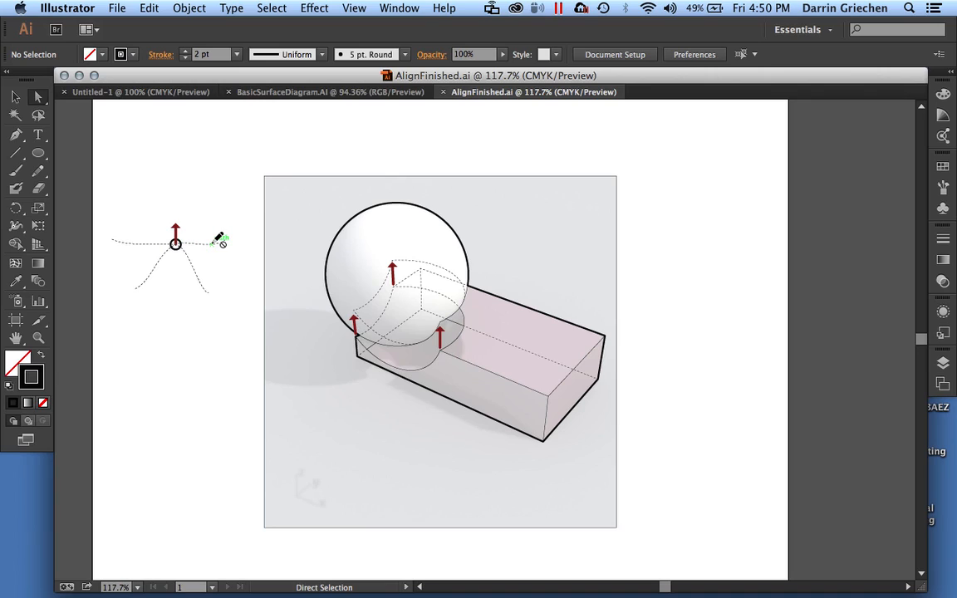
pyautogui.click(286, 91)
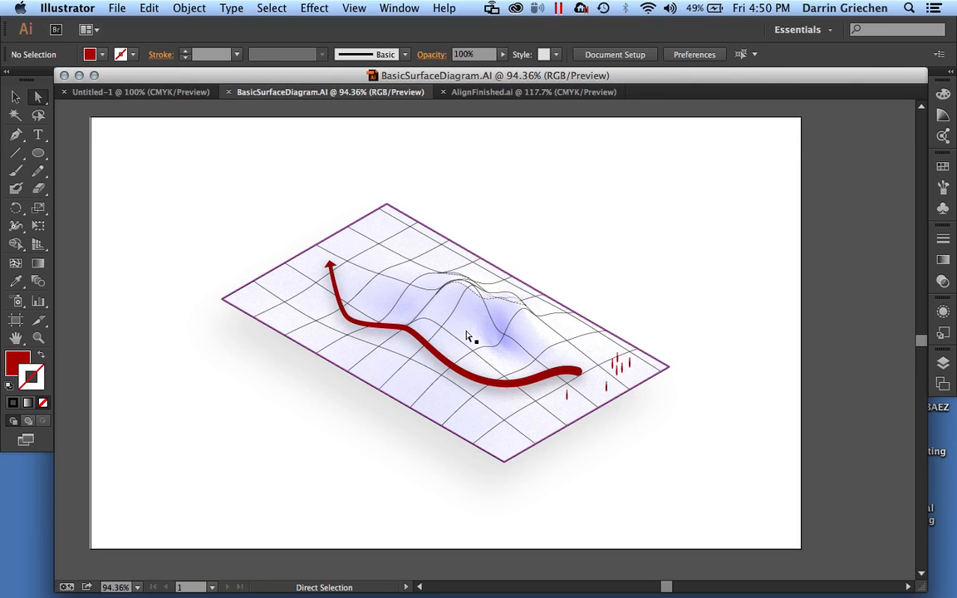
pyautogui.click(470, 92)
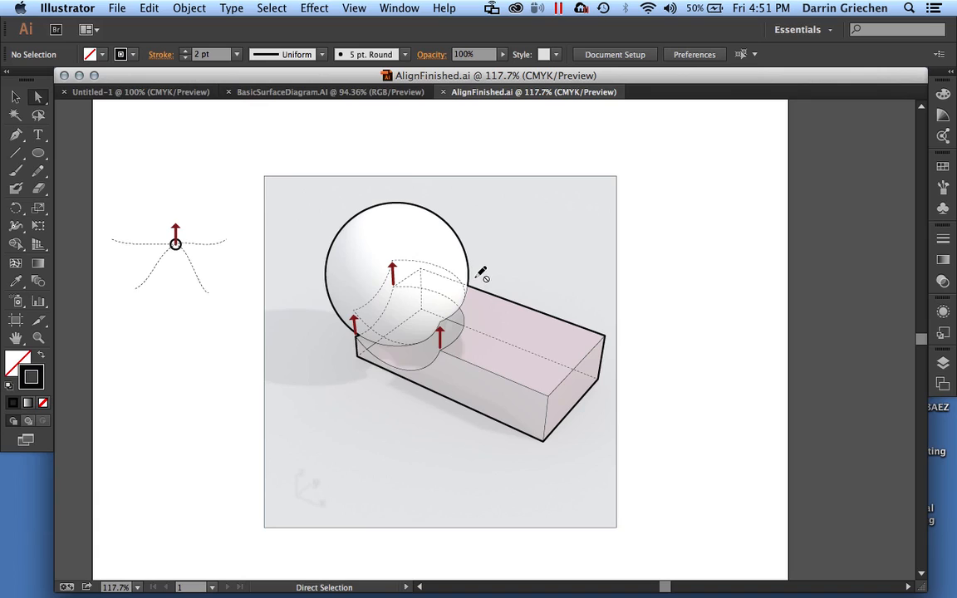
pyautogui.click(374, 92)
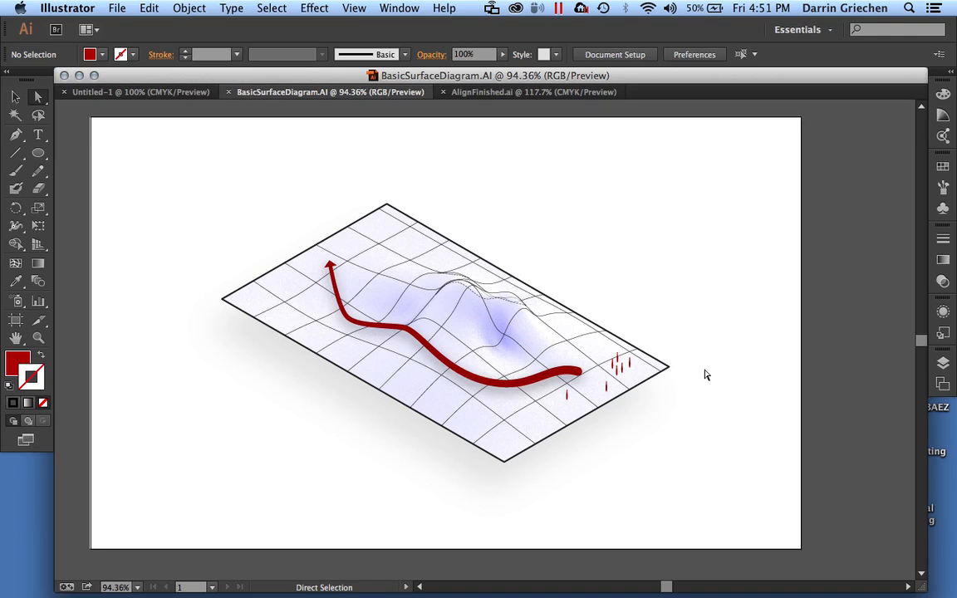
pyautogui.click(531, 92)
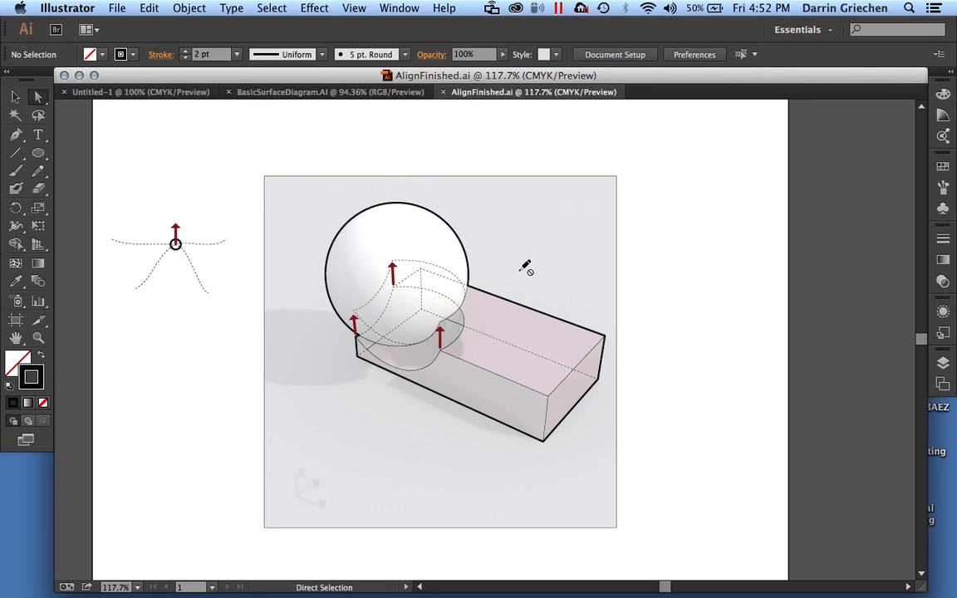
pyautogui.click(363, 93)
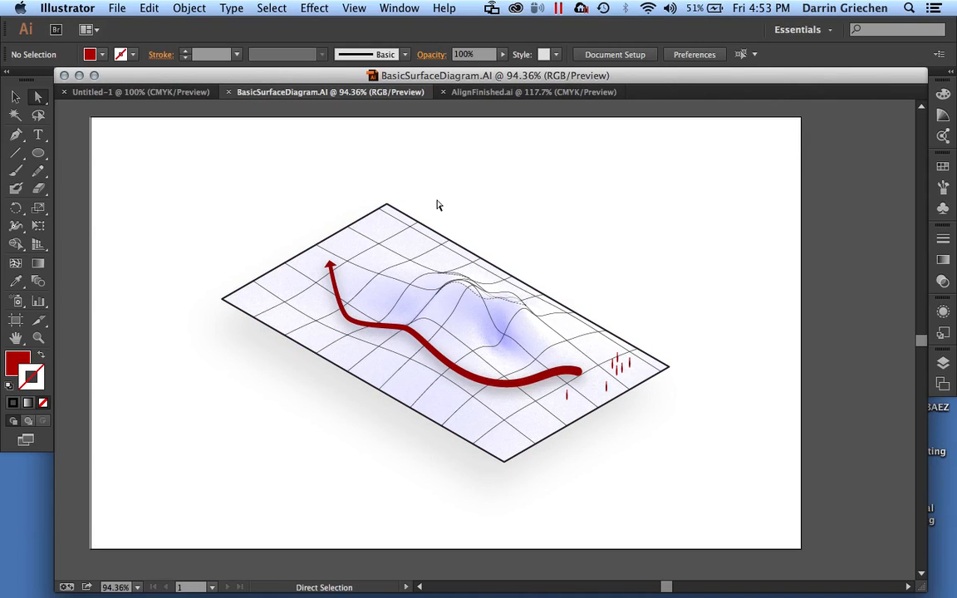
pyautogui.click(182, 93)
pyautogui.scroll(-1, 387, 256)
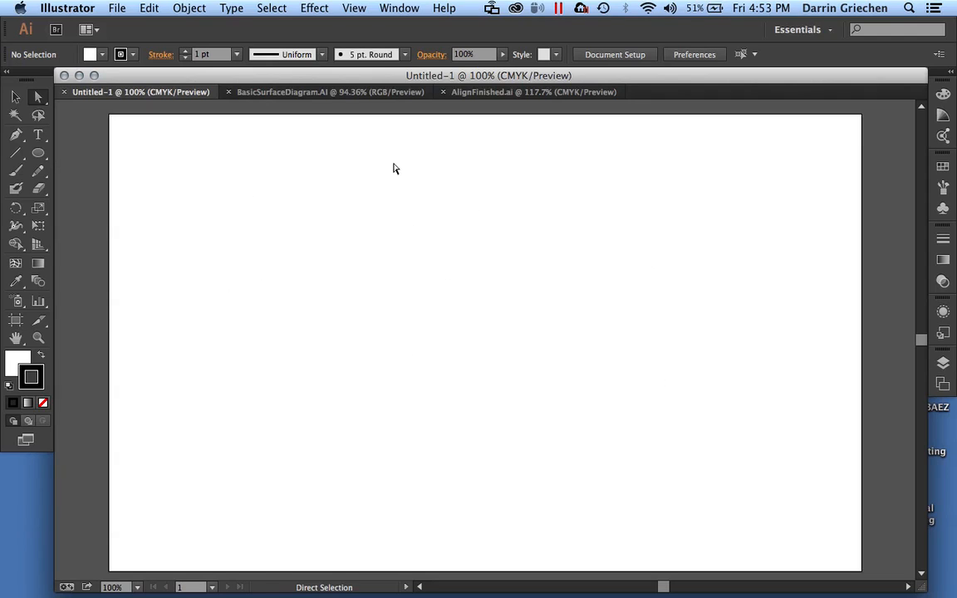
pyautogui.scroll(-1, 493, 319)
pyautogui.scroll(-1, 493, 322)
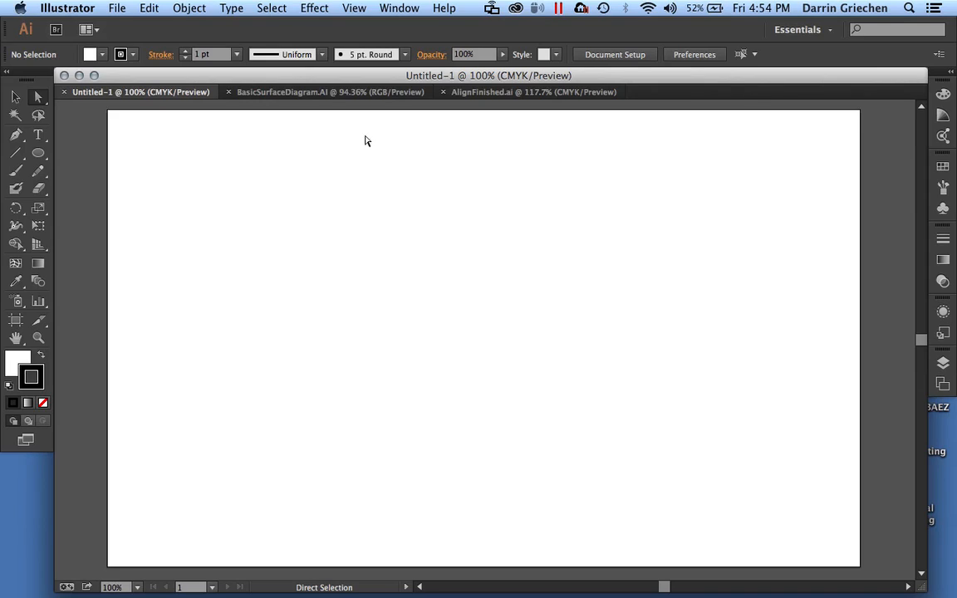
pyautogui.click(336, 98)
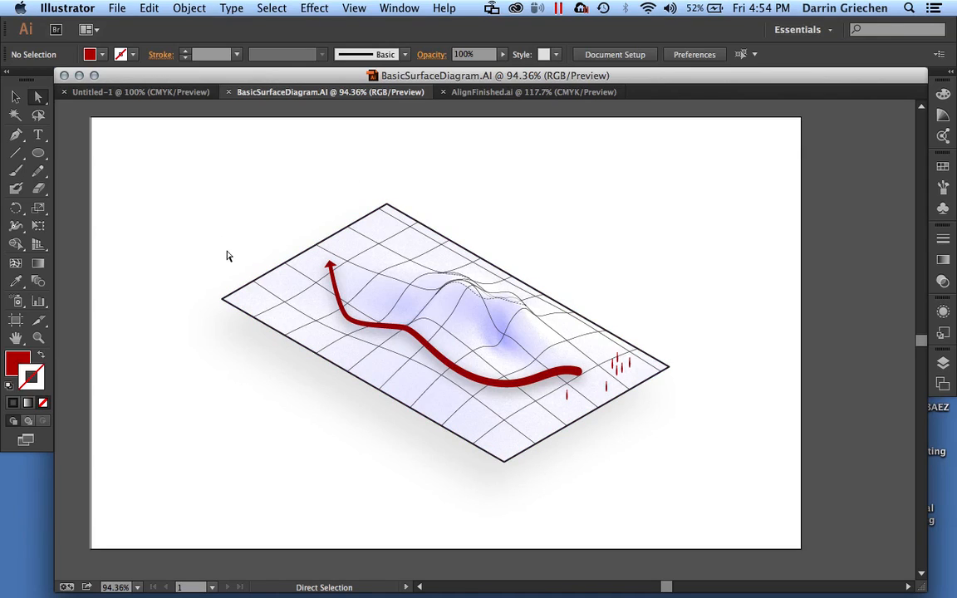
# In AlignFinished.ai, toggle the render layer's visibility off and on to compare the linework with and without the rendering.
pyautogui.click(519, 93)
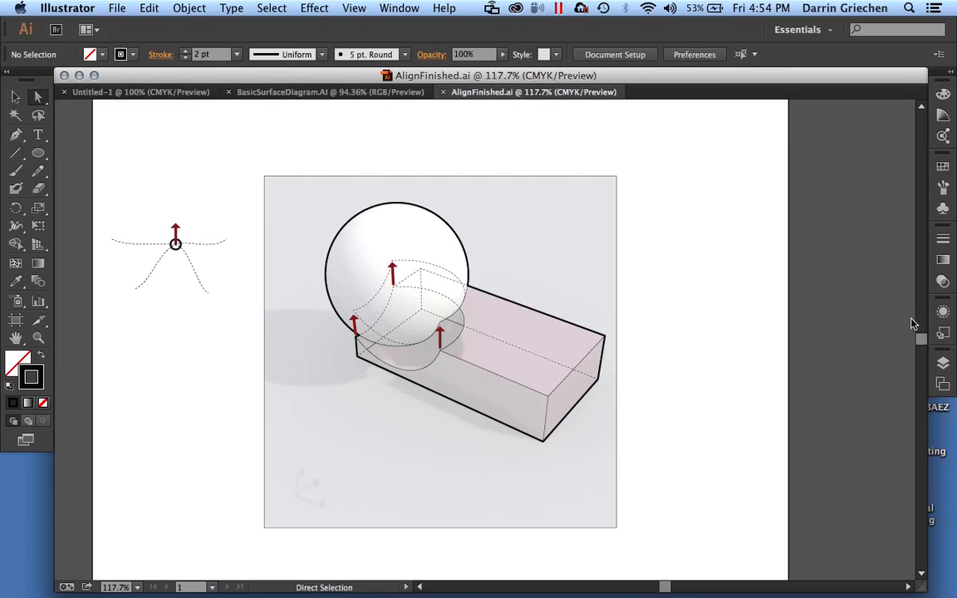
pyautogui.click(942, 363)
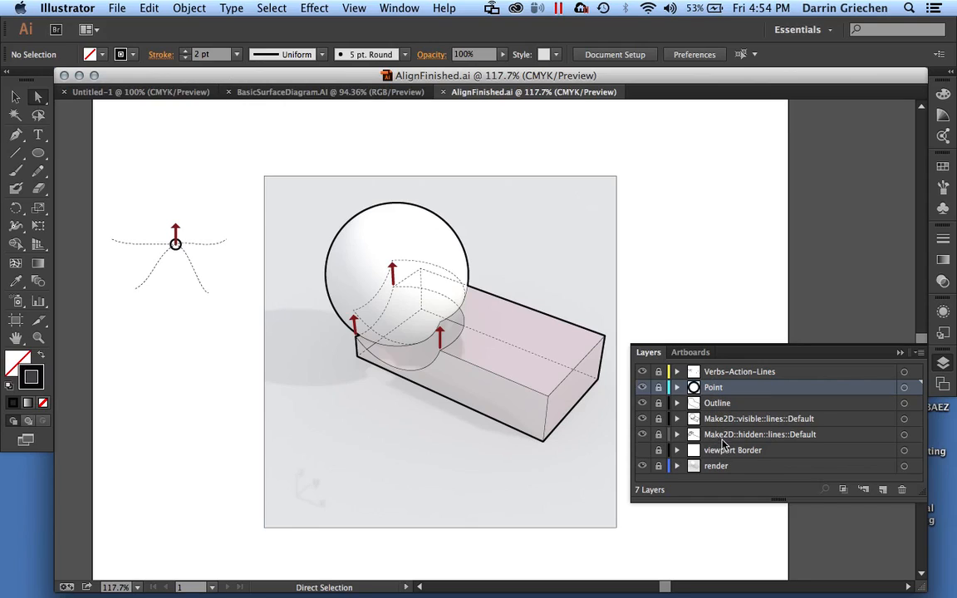
pyautogui.click(643, 468)
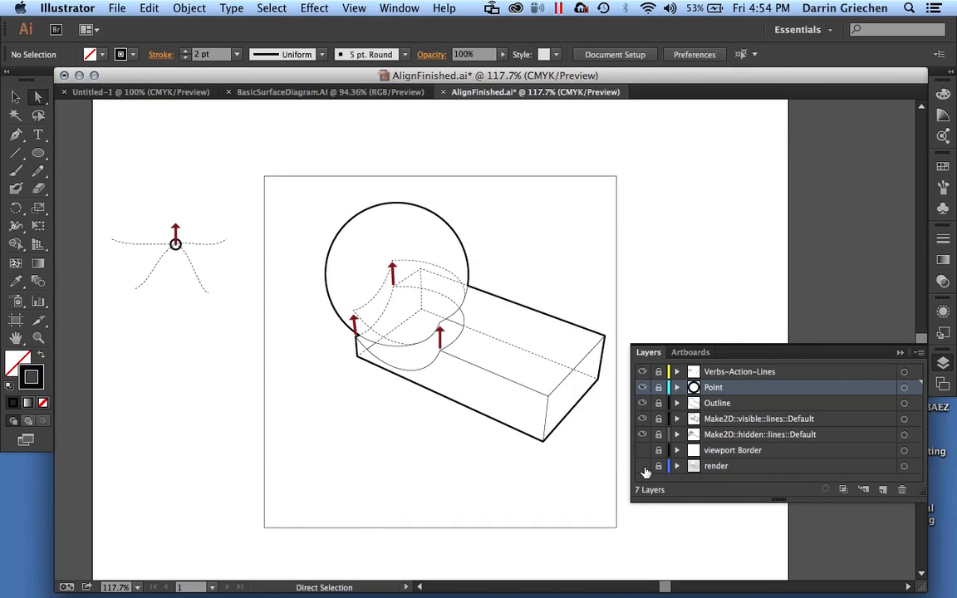
pyautogui.click(643, 468)
pyautogui.click(644, 467)
pyautogui.click(643, 468)
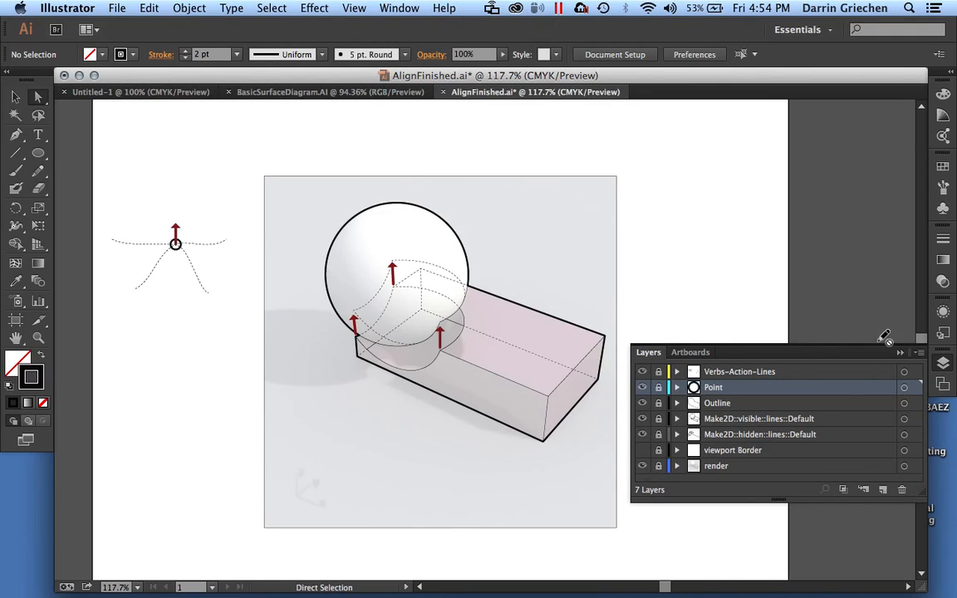
pyautogui.click(901, 353)
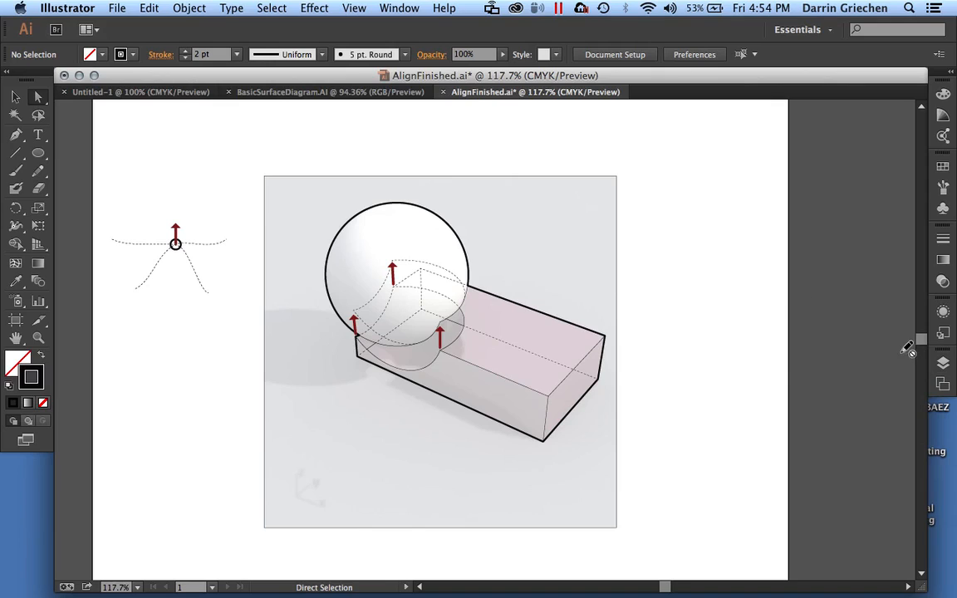
# In BasicSurfaceDiagram.AI, toggle Layer 5's visibility off and on to compare the surface drawing with and without its shading.
pyautogui.click(357, 91)
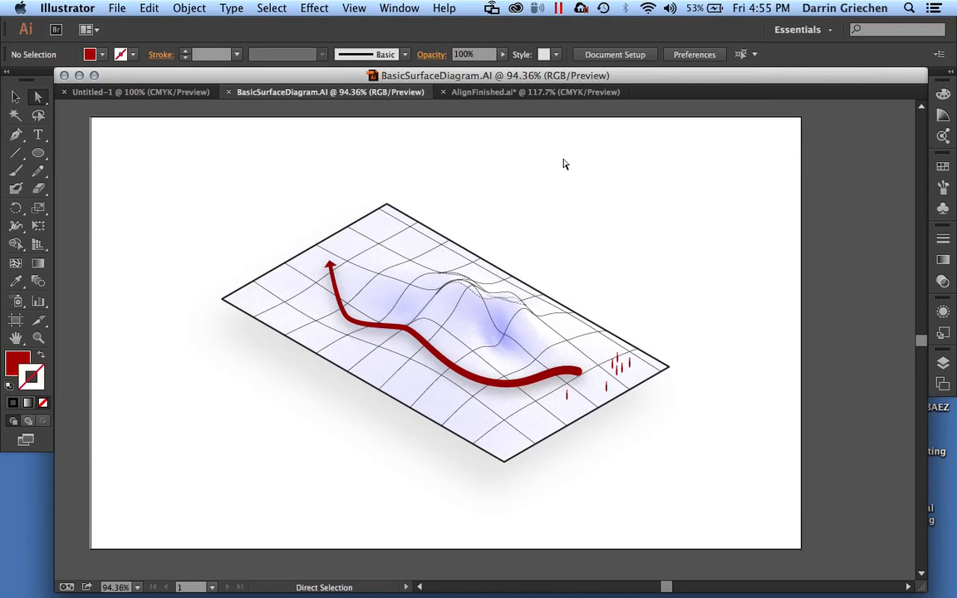
pyautogui.click(943, 366)
pyautogui.scroll(-2, 658, 405)
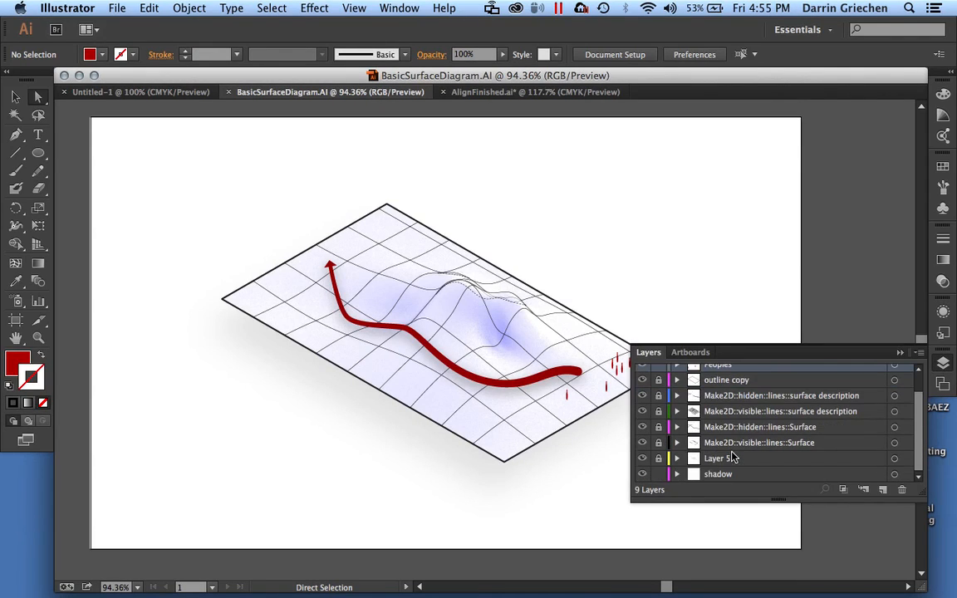
pyautogui.click(643, 468)
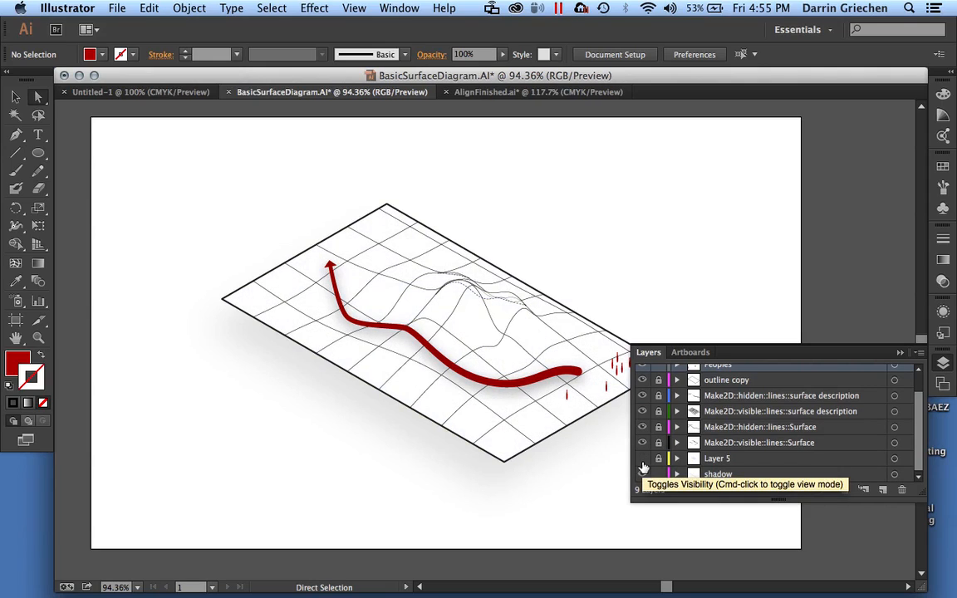
pyautogui.click(643, 468)
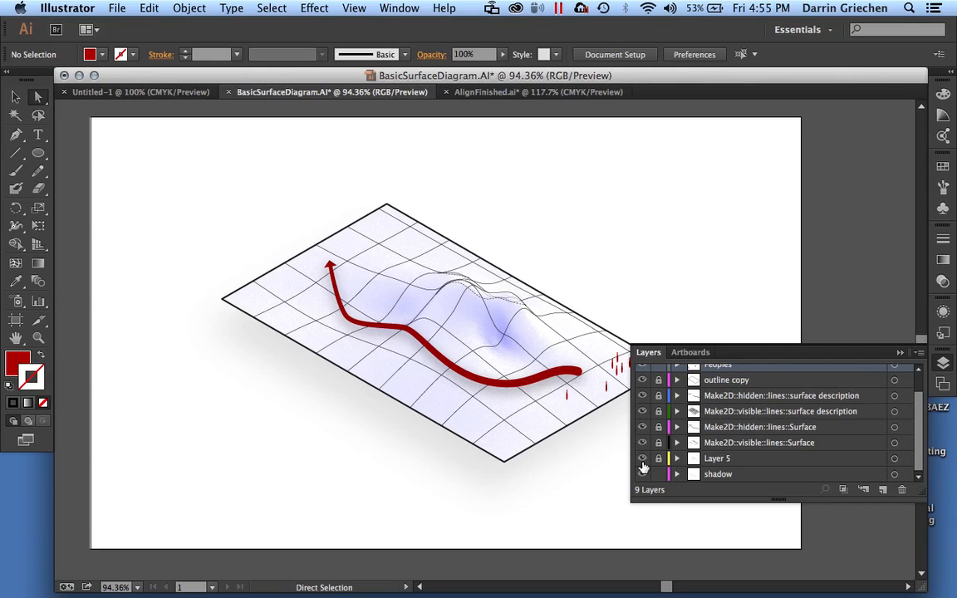
pyautogui.click(642, 458)
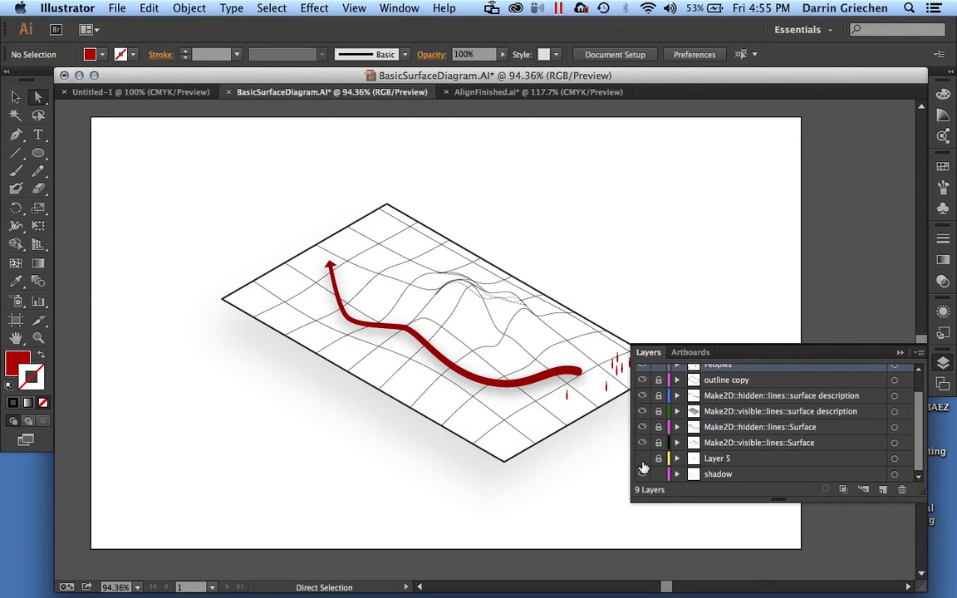
pyautogui.click(642, 460)
pyautogui.click(643, 458)
pyautogui.click(642, 460)
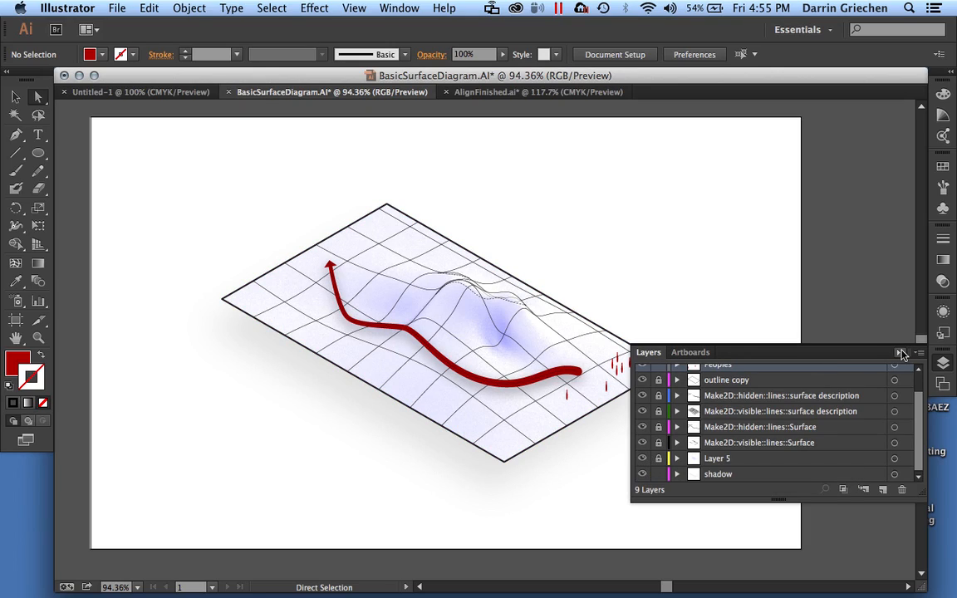
pyautogui.click(901, 353)
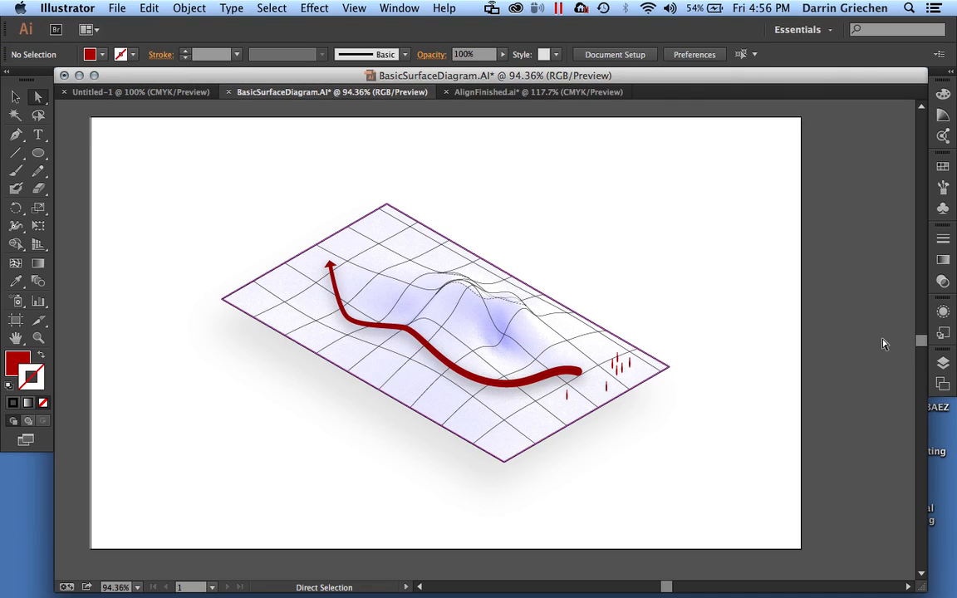
# Return to AlignFinished.ai, unlock the render layer and select its linked image.
pyautogui.click(564, 93)
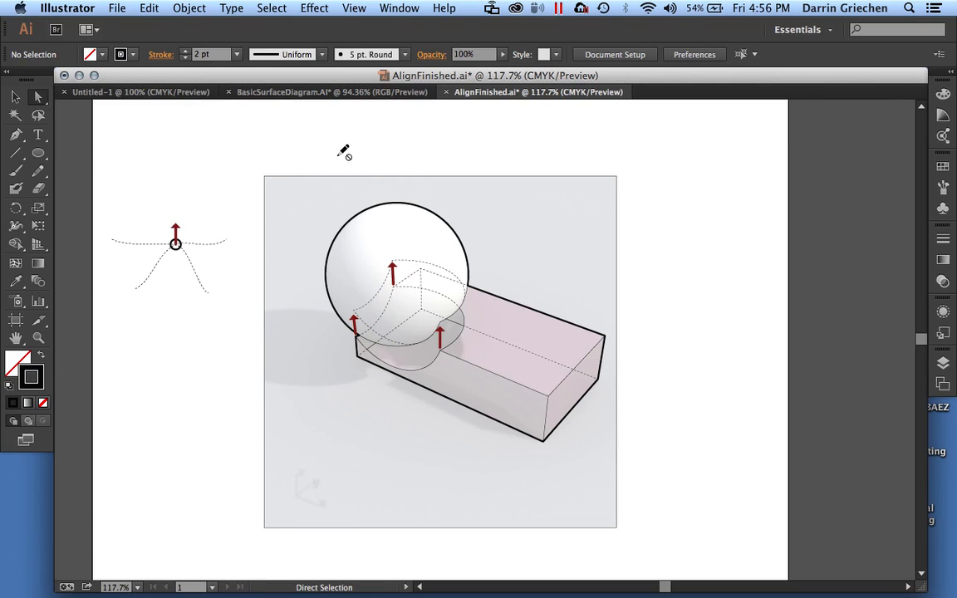
pyautogui.click(338, 92)
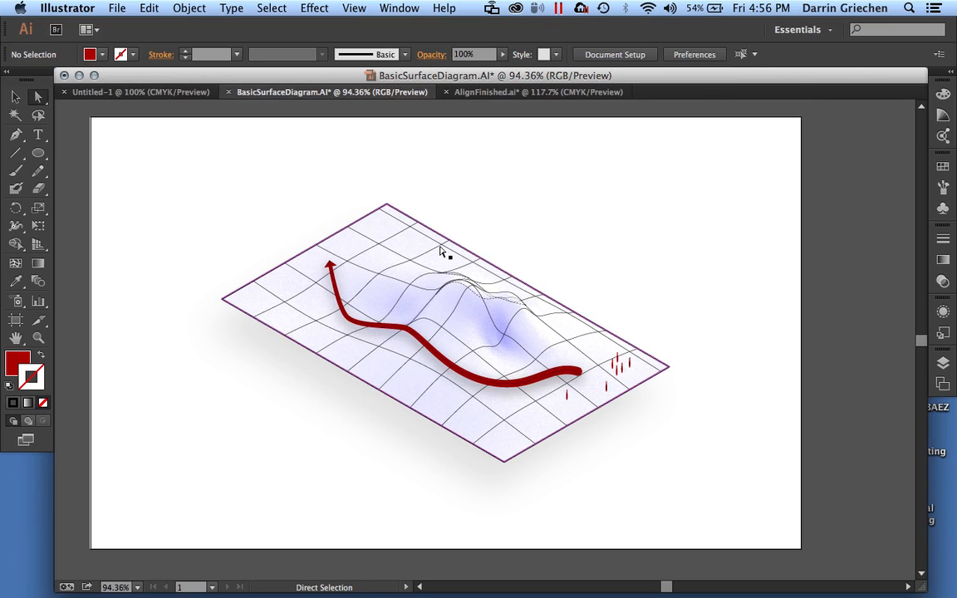
pyautogui.click(536, 94)
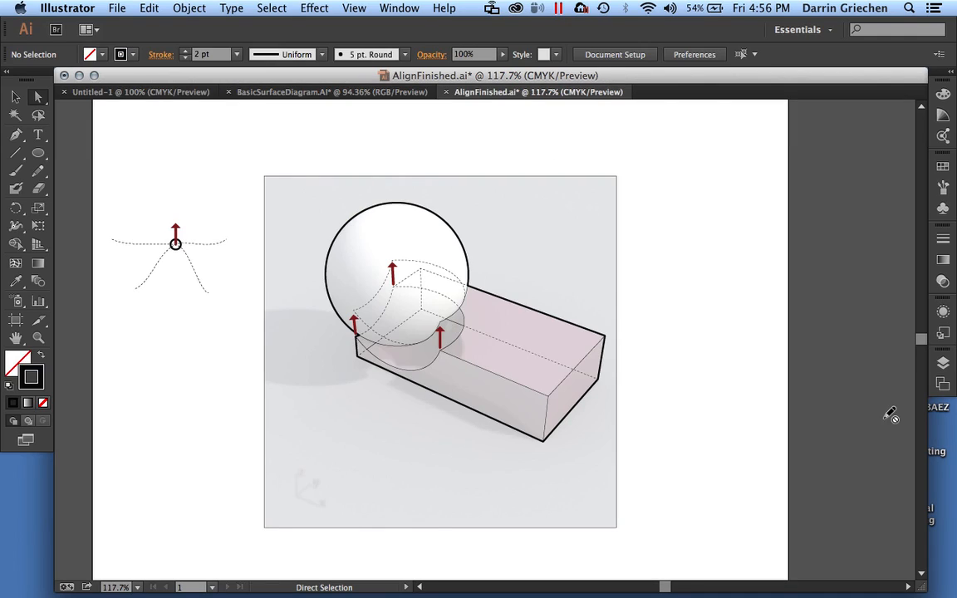
pyautogui.click(943, 364)
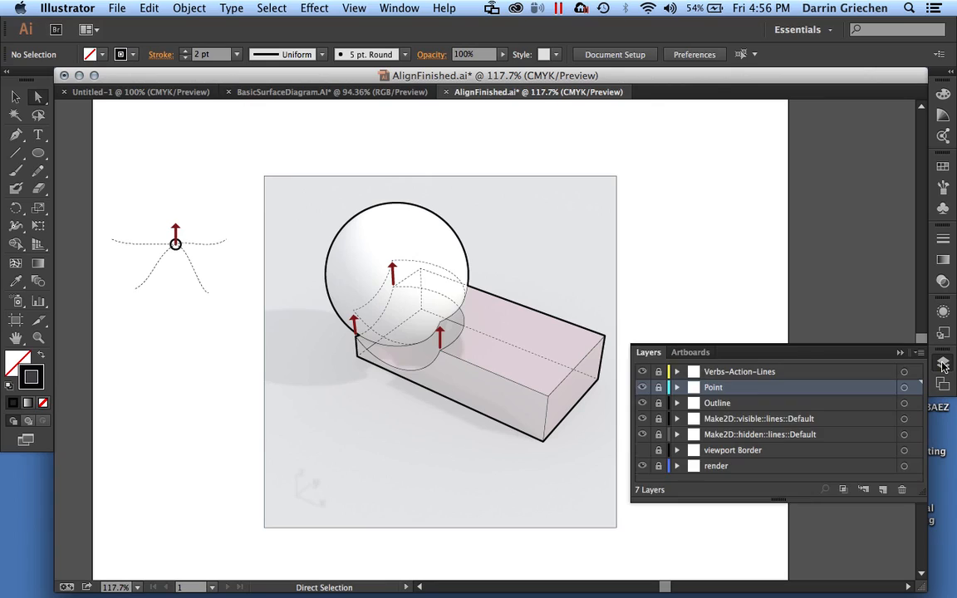
pyautogui.click(711, 467)
pyautogui.click(660, 466)
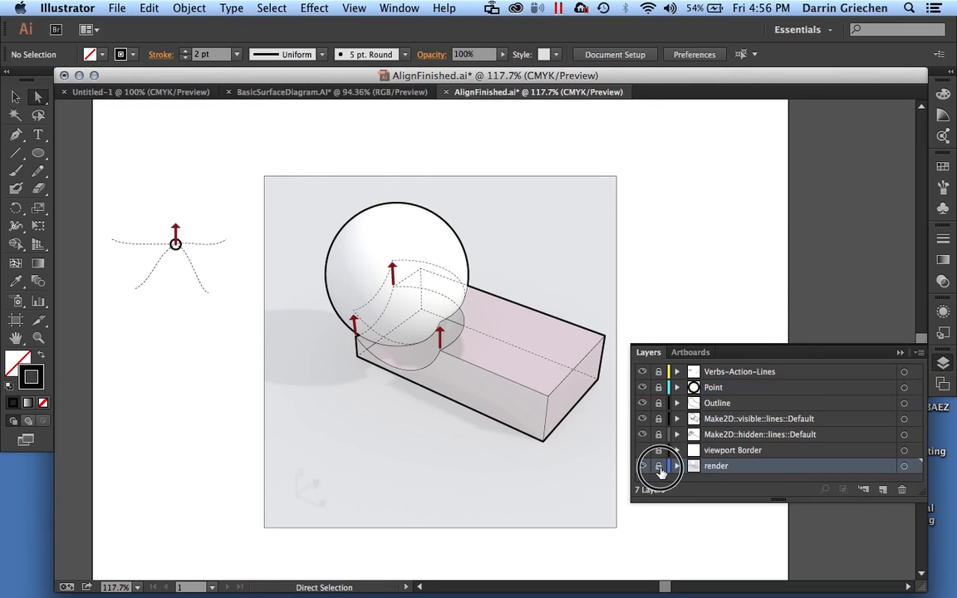
pyautogui.click(914, 467)
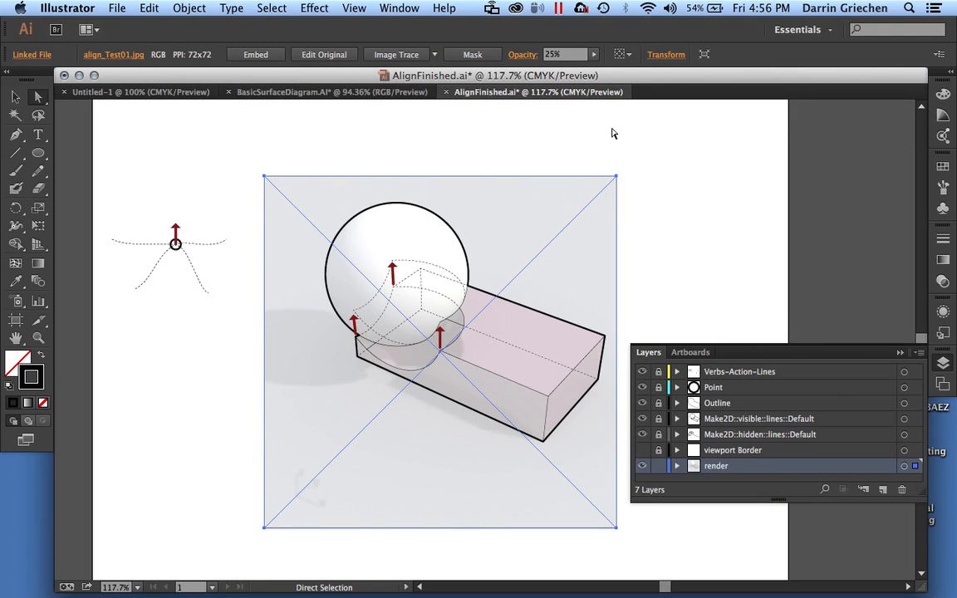
# Raise the render image's opacity to 100% as a comparison, return it to about 25% and deselect the image.
pyautogui.click(564, 57)
pyautogui.click(594, 56)
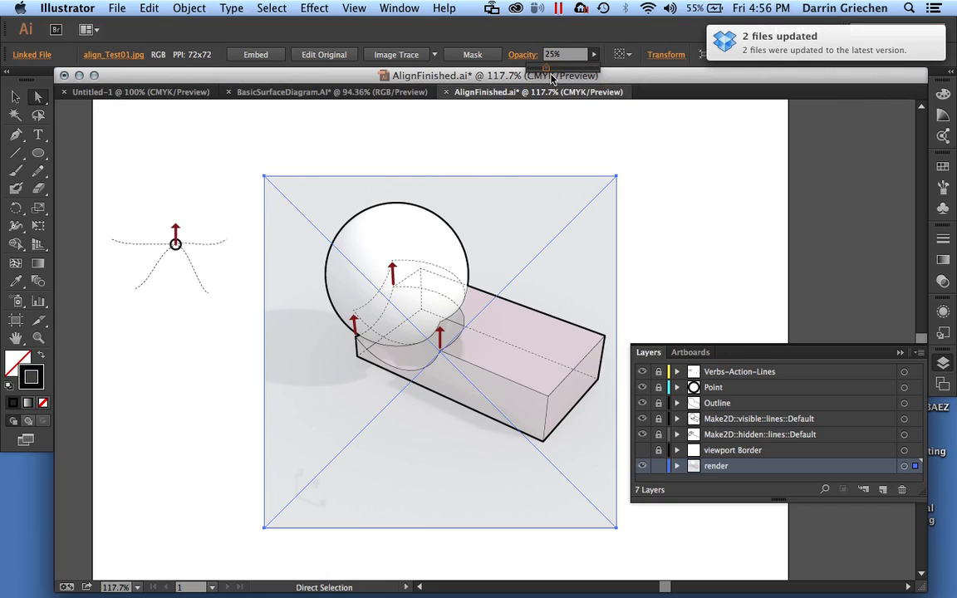
pyautogui.moveTo(545, 73); pyautogui.dragTo(599, 73)
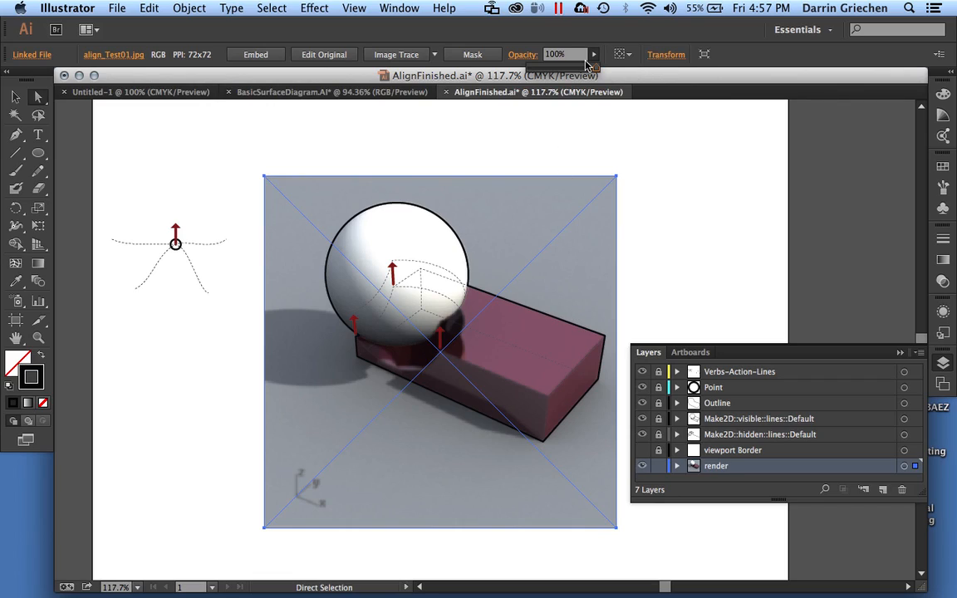
pyautogui.moveTo(596, 72); pyautogui.dragTo(546, 75)
pyautogui.click(694, 214)
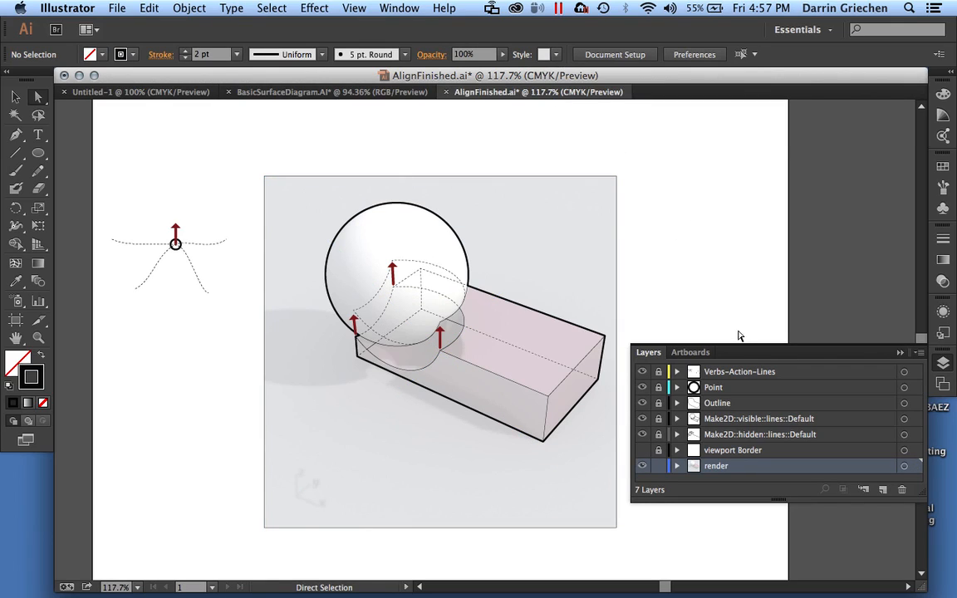
# Hide the render layer and unlock the Make2D::hidden::lines::Default, Make2D::visible::lines::Default and Outline layers.
pyautogui.click(642, 468)
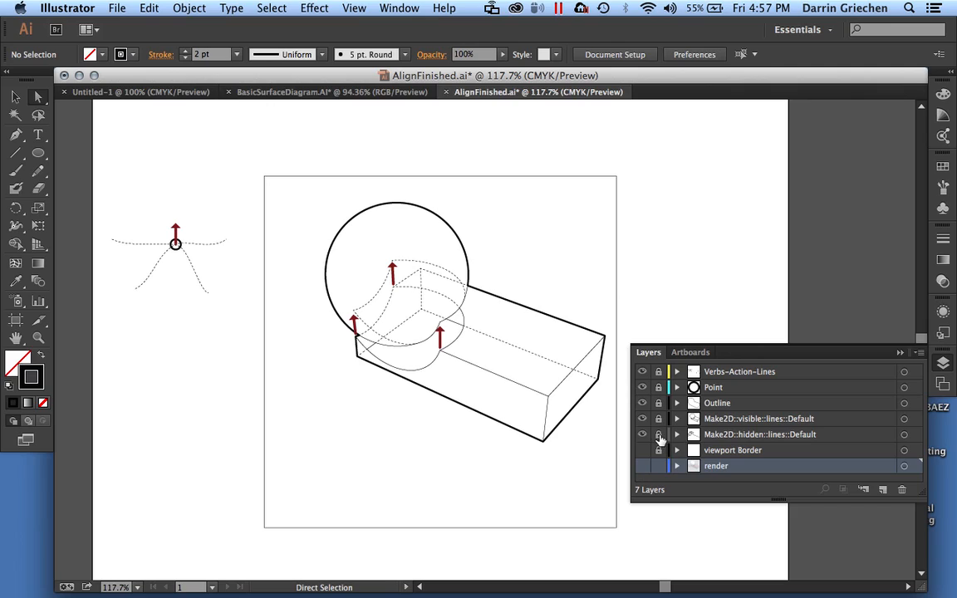
pyautogui.click(659, 434)
pyautogui.click(658, 418)
pyautogui.click(658, 403)
# Examine how the visible linework along the sphere's lower edge is split by selecting its individual segments, finishing with nothing selected.
pyautogui.click(455, 316)
pyautogui.keyDown('alt'); pyautogui.scroll(5, 474, 314); pyautogui.keyUp('alt')
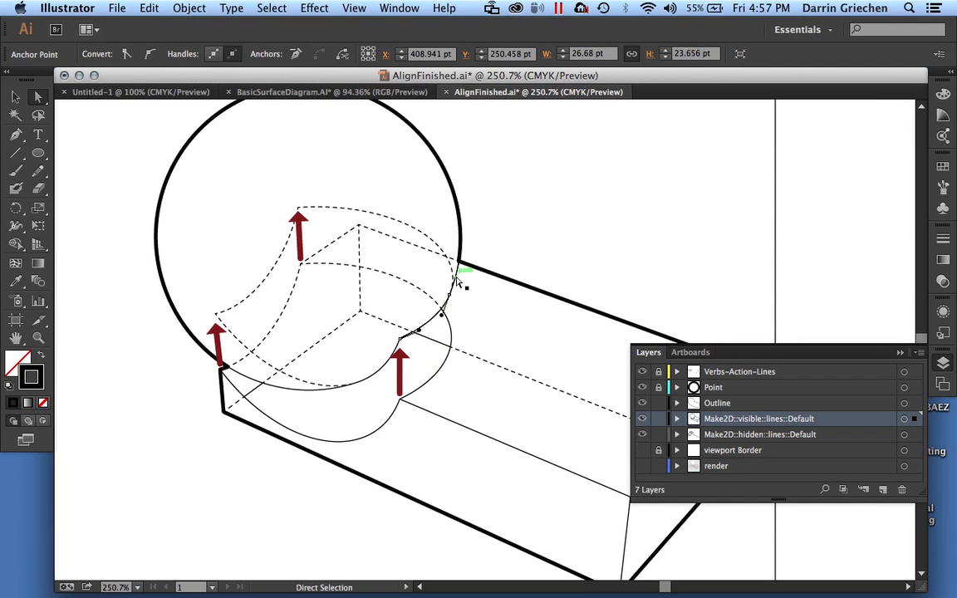
pyautogui.click(456, 282)
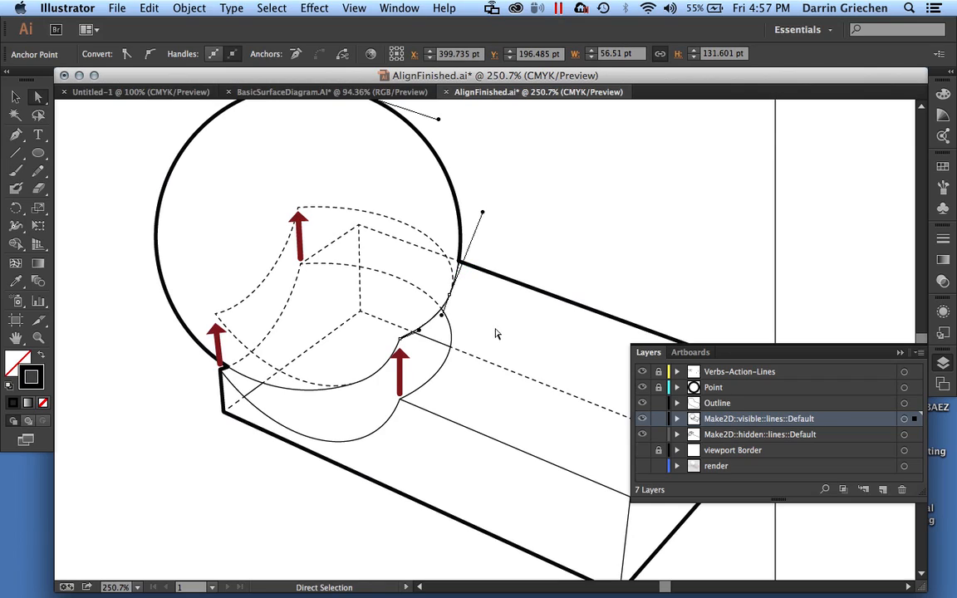
pyautogui.keyDown('shift'); pyautogui.click(383, 374); pyautogui.keyUp('shift')
pyautogui.click(15, 98)
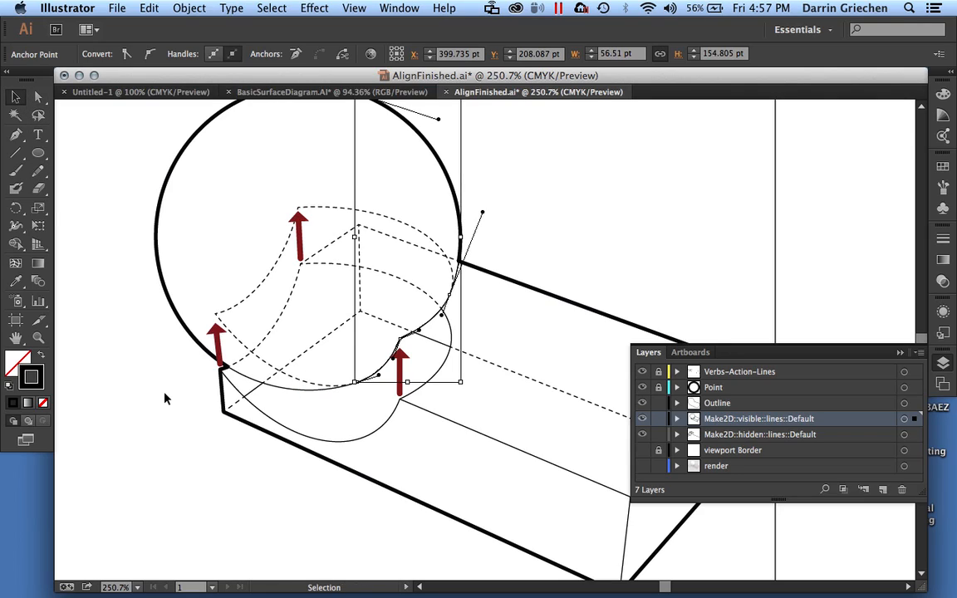
pyautogui.click(171, 396)
pyautogui.click(296, 392)
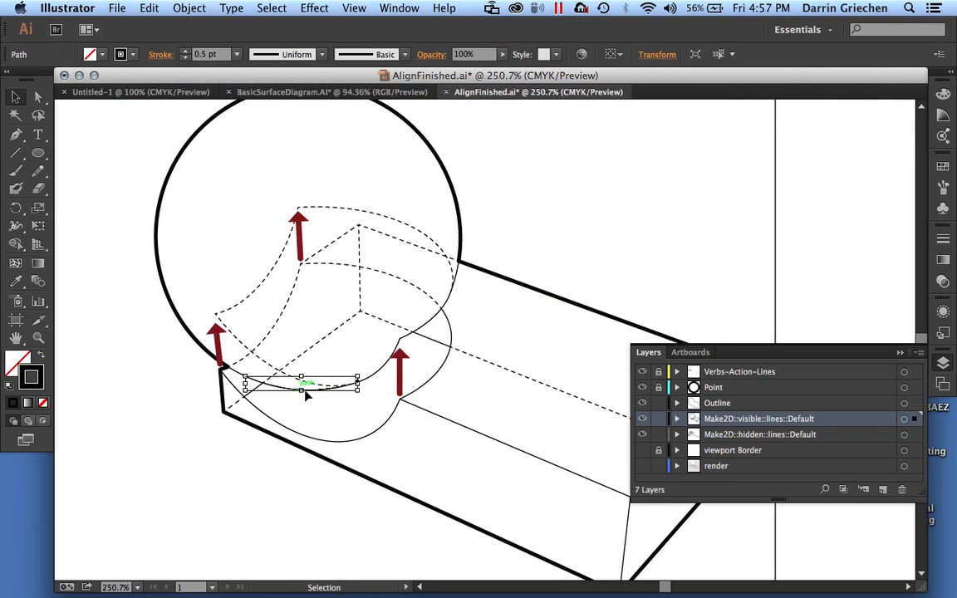
pyautogui.keyDown('shift'); pyautogui.click(239, 373); pyautogui.keyUp('shift')
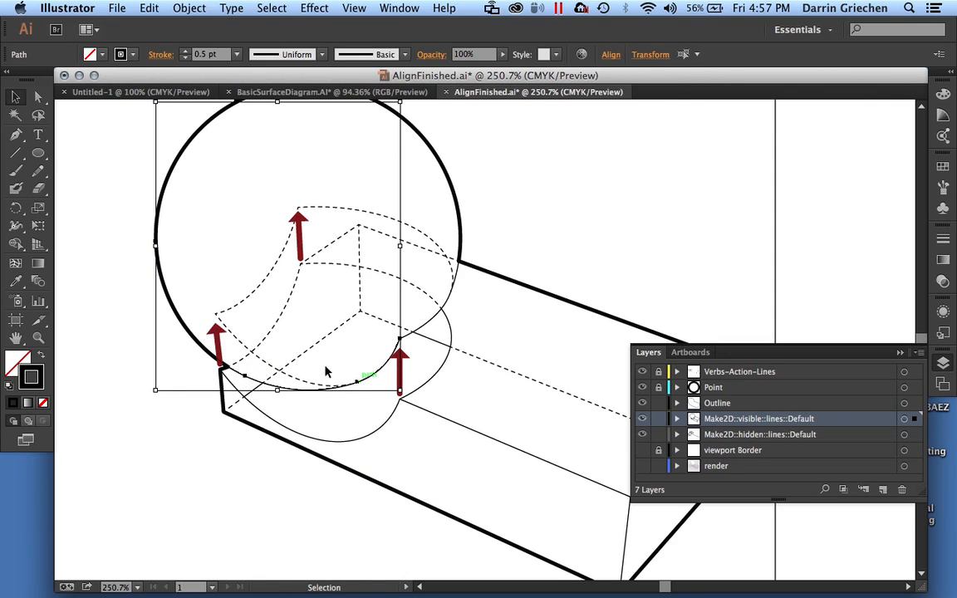
pyautogui.click(116, 359)
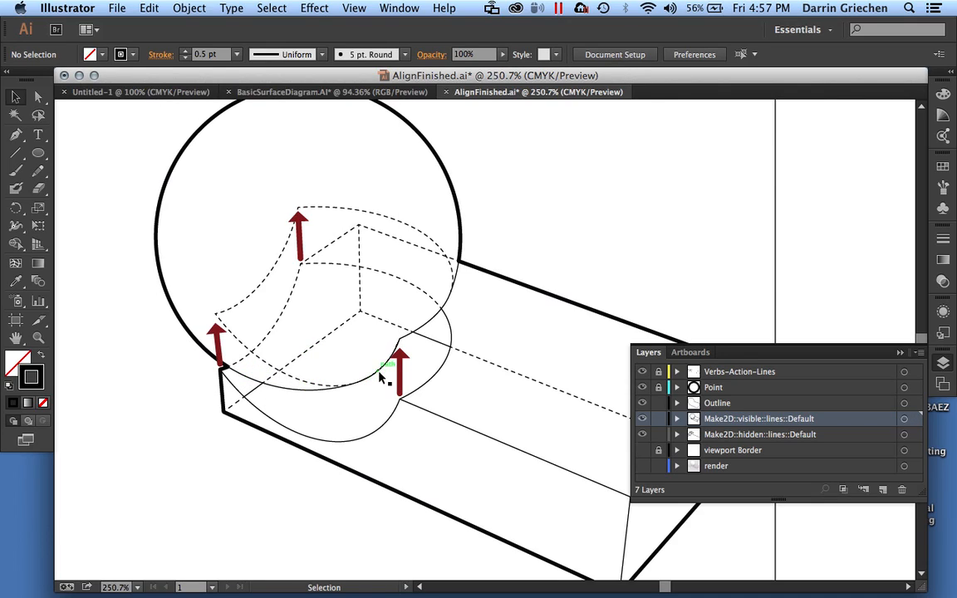
# Set the stroke weight of the short visible curve just above the front red arrow to 0.75 pt and deselect it.
pyautogui.click(432, 323)
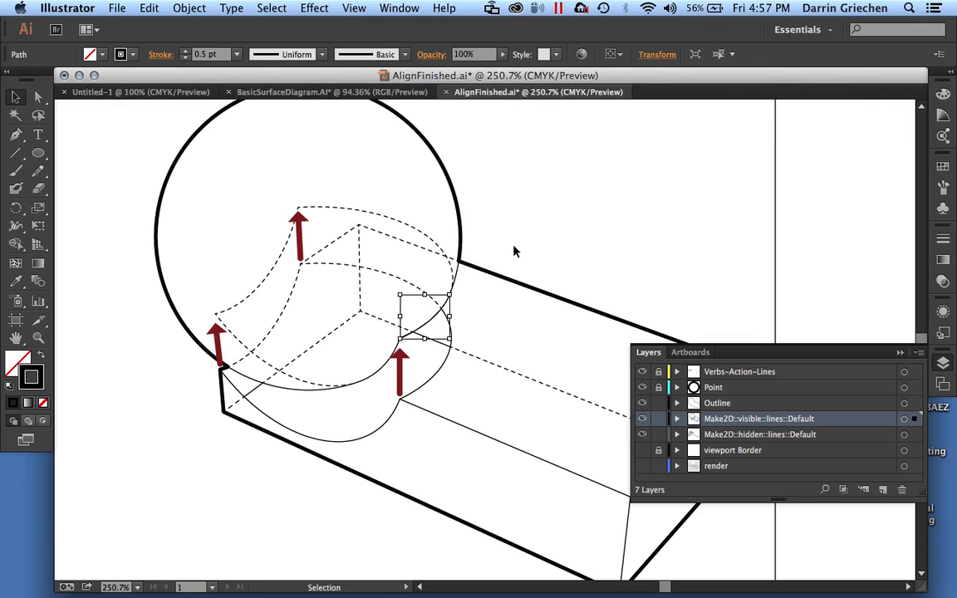
pyautogui.click(236, 55)
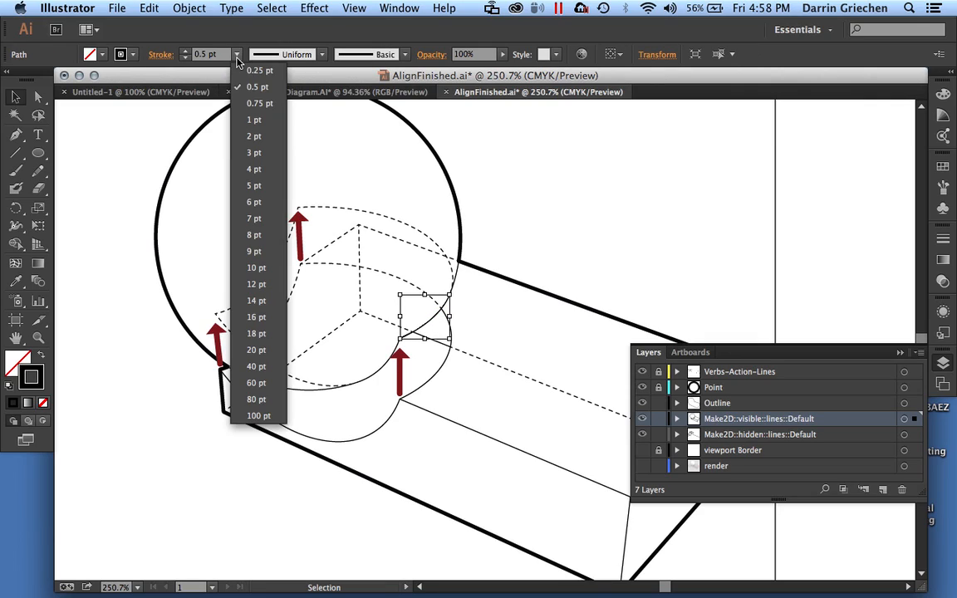
pyautogui.click(256, 103)
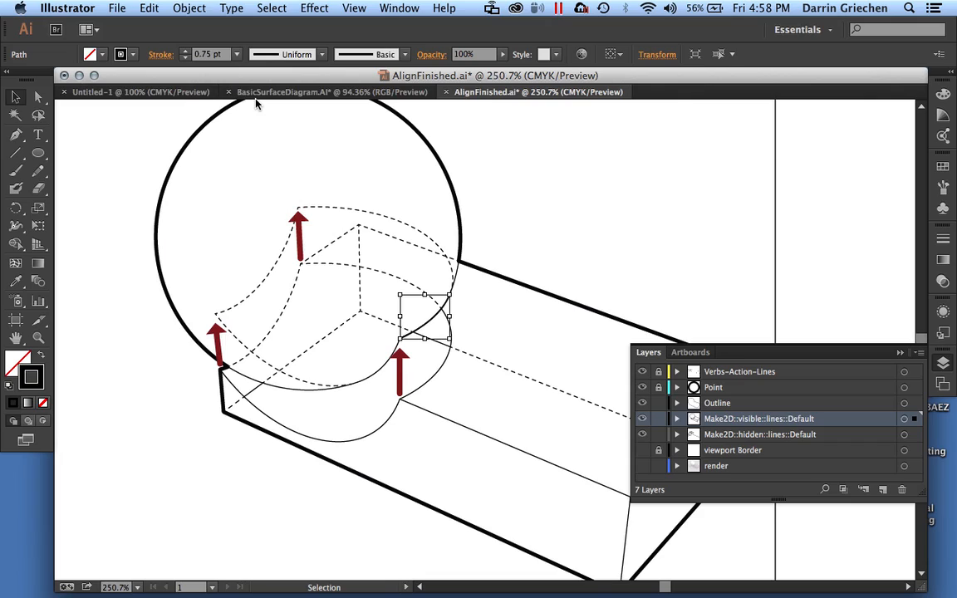
pyautogui.click(507, 218)
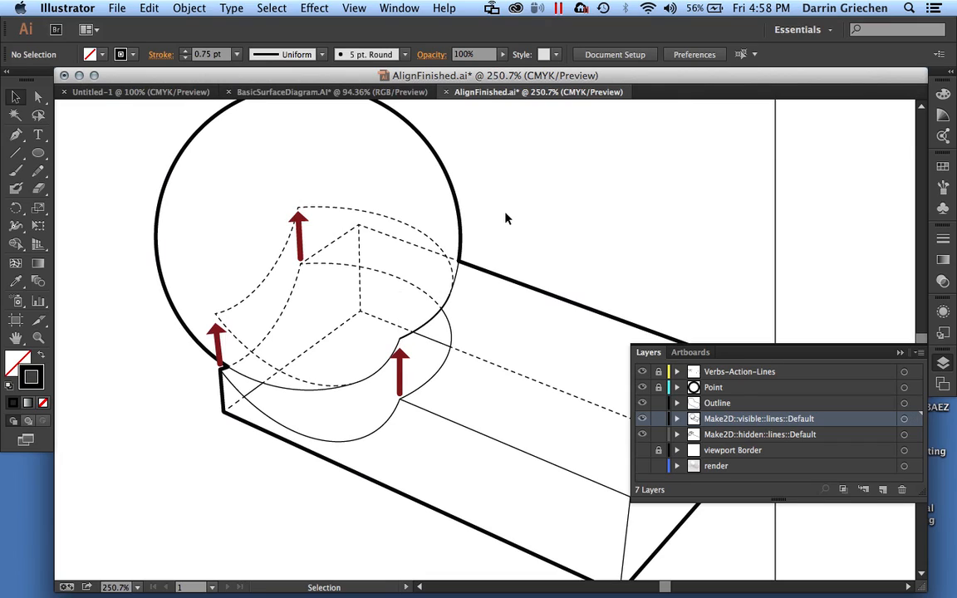
# Set the stroke weight of the sphere's right-hand visible edge segment, where it meets the box, to 0.75 pt.
pyautogui.click(460, 282)
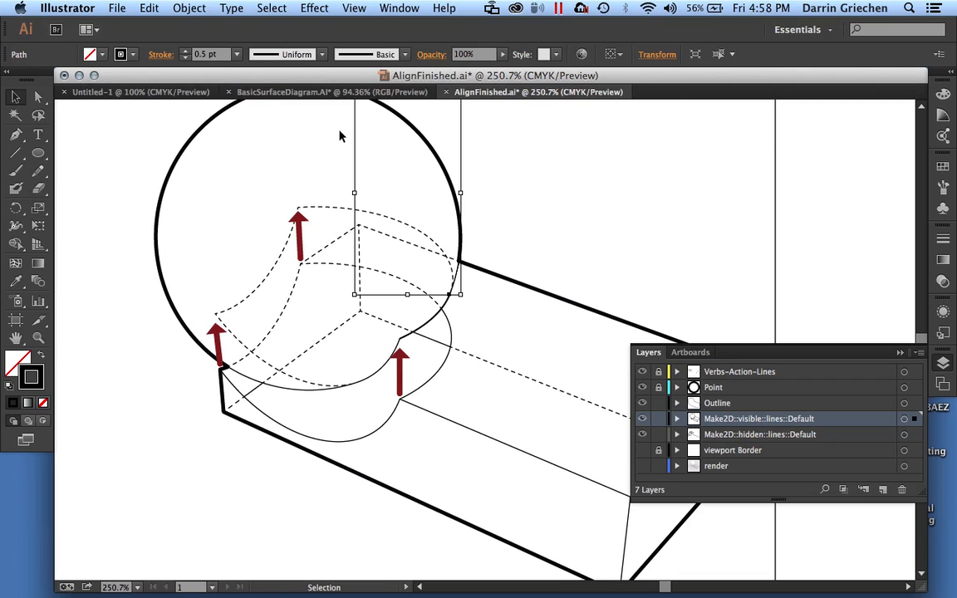
pyautogui.click(236, 54)
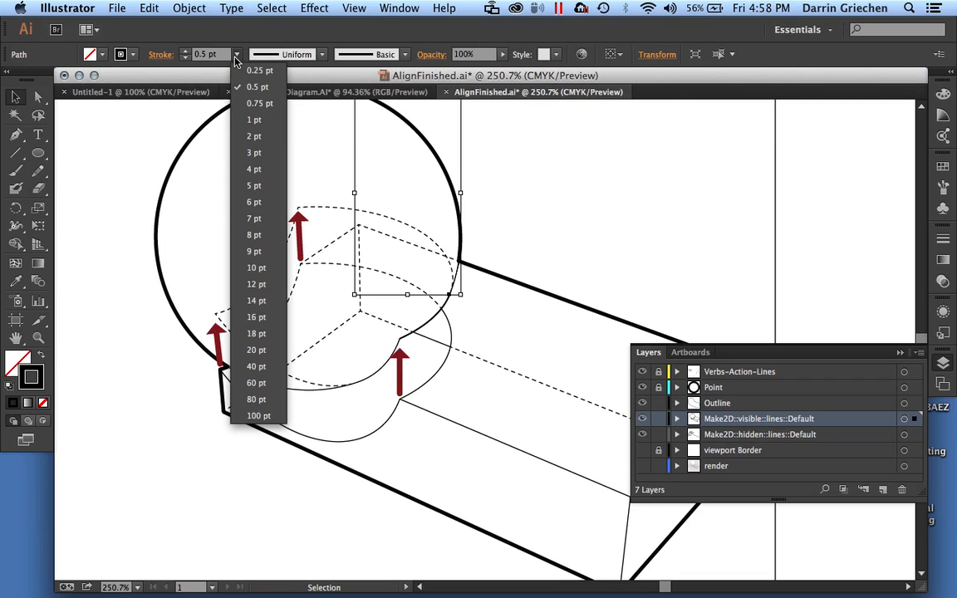
pyautogui.click(256, 104)
pyautogui.click(499, 239)
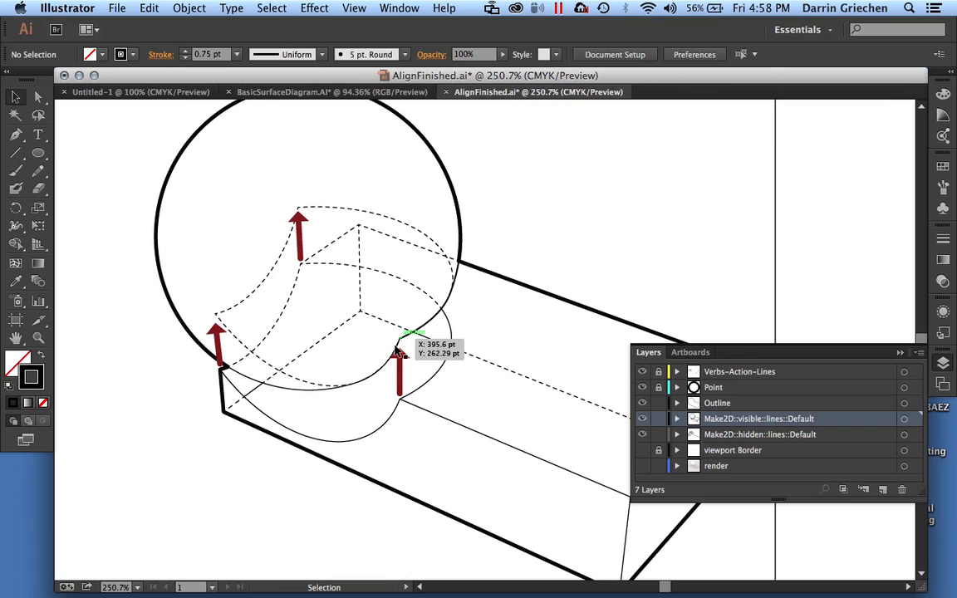
# Select the three remaining visible segments running along the sphere's lower edge and set their stroke weight to 0.75 pt.
pyautogui.click(385, 373)
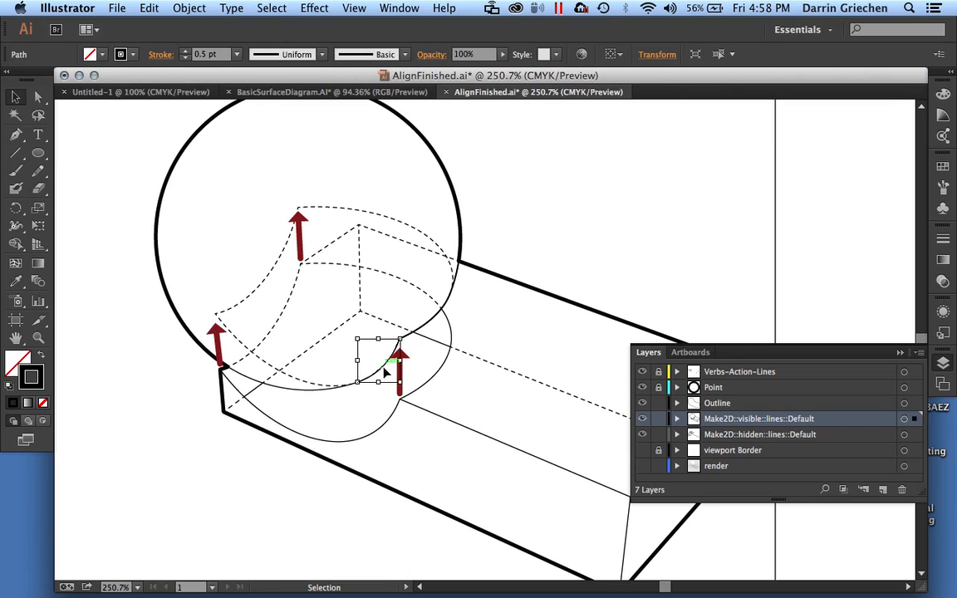
pyautogui.keyDown('shift'); pyautogui.click(306, 387); pyautogui.keyUp('shift')
pyautogui.keyDown('shift'); pyautogui.click(209, 343); pyautogui.keyUp('shift')
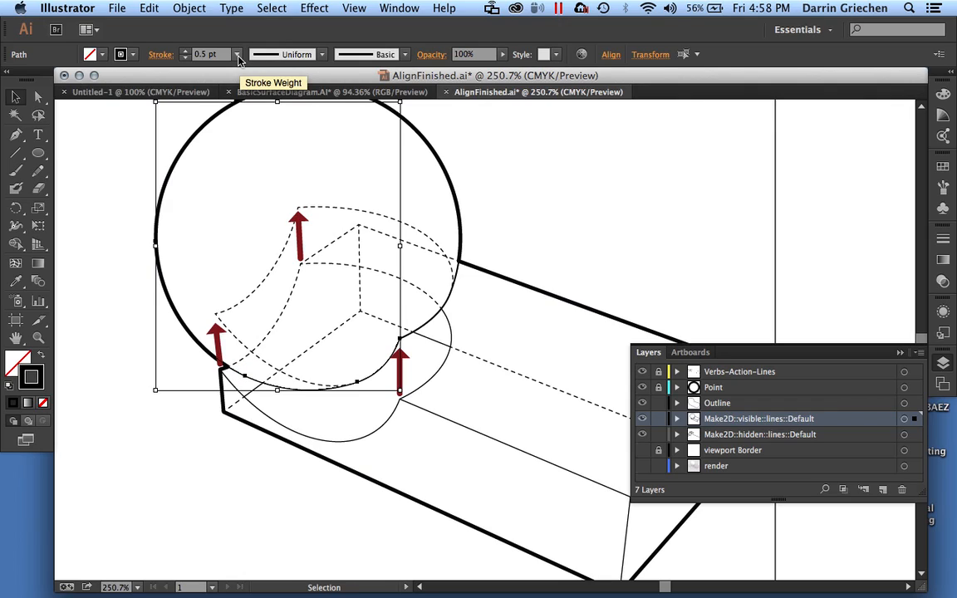
pyautogui.click(236, 54)
pyautogui.click(256, 106)
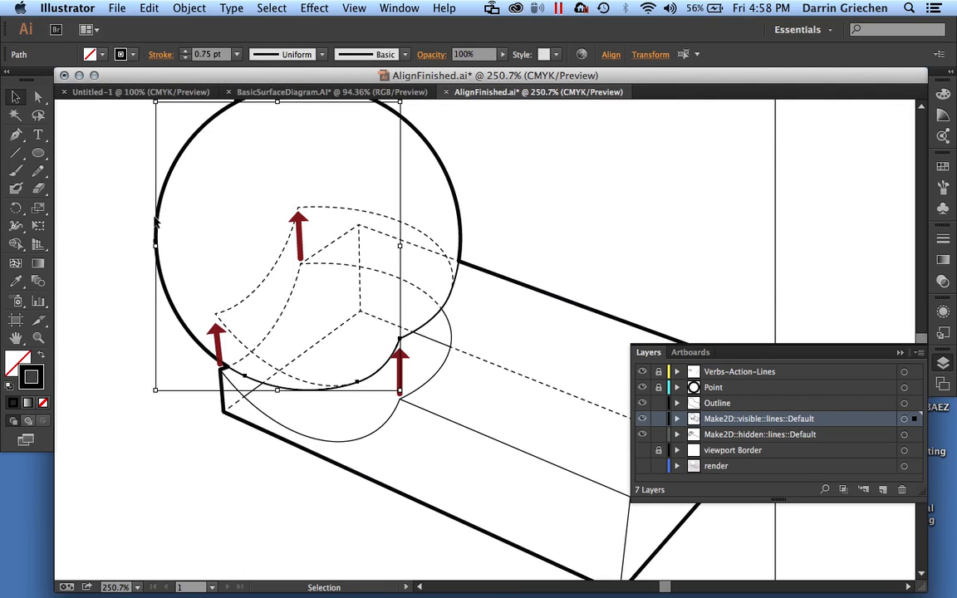
pyautogui.click(127, 194)
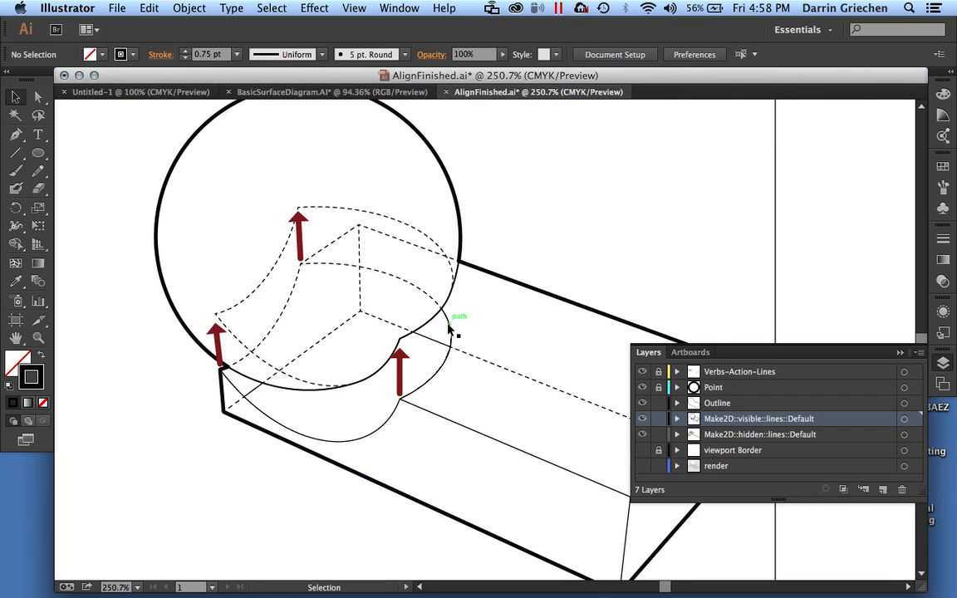
# Select the visible segments of the lower scalloped curve cut into the box and set their stroke weight to 0.75 pt.
pyautogui.click(450, 358)
pyautogui.keyDown('shift'); pyautogui.click(395, 413); pyautogui.keyUp('shift')
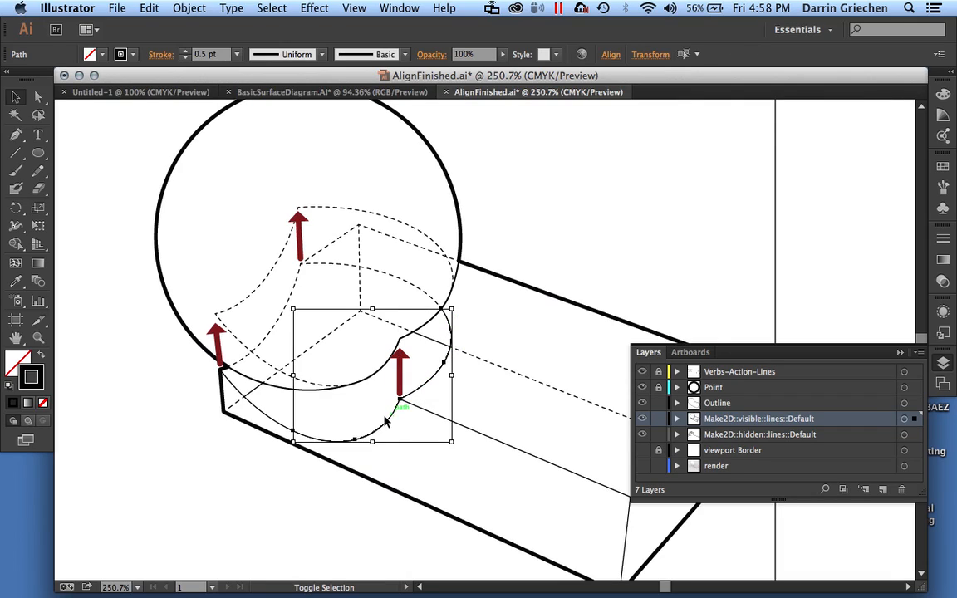
pyautogui.keyDown('shift'); pyautogui.click(252, 386); pyautogui.keyUp('shift')
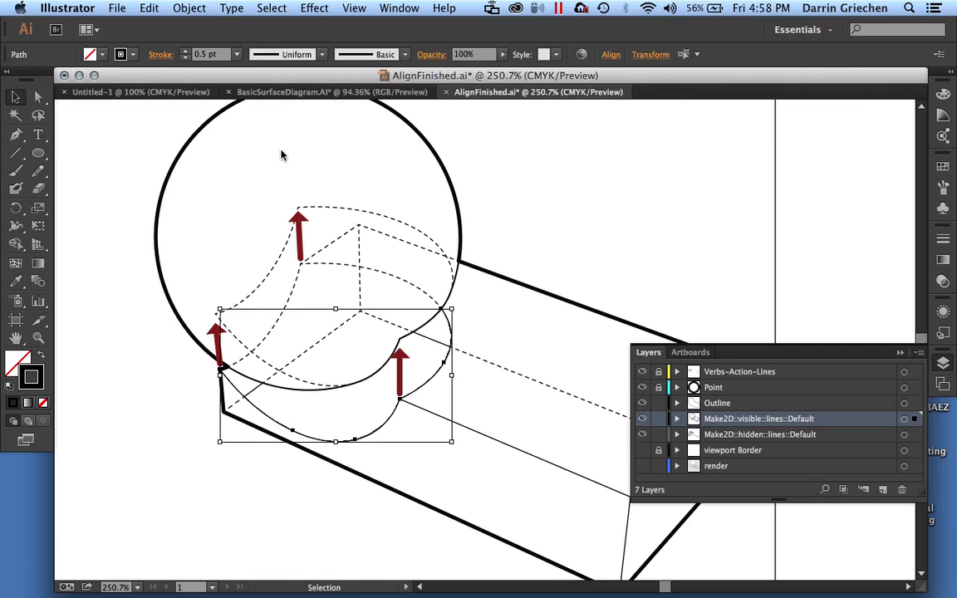
pyautogui.click(237, 54)
pyautogui.click(226, 96)
pyautogui.click(131, 179)
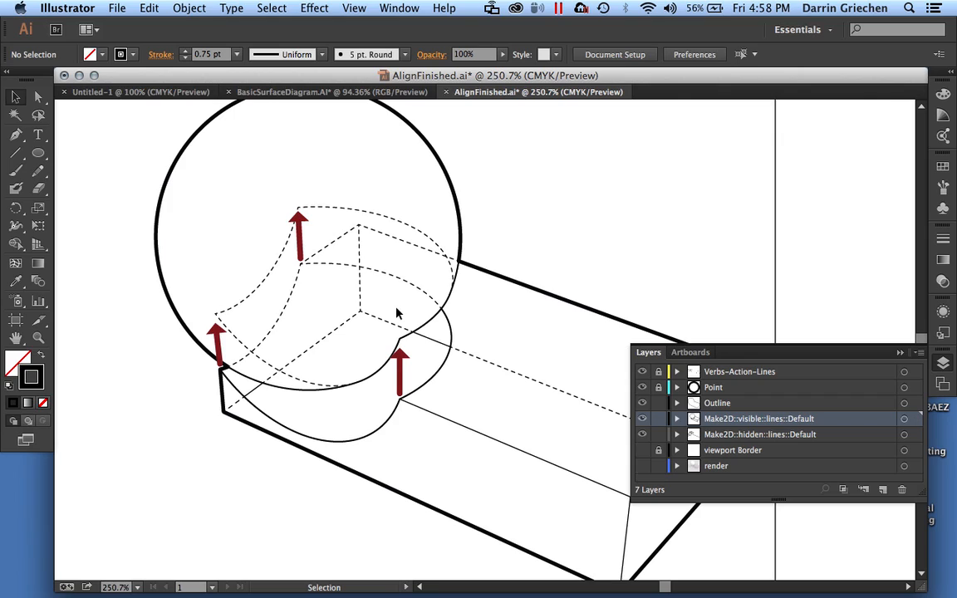
# Review the adjusted line weights across the whole diagram and save AlignFinished.ai.
pyautogui.scroll(-1, 397, 314)
pyautogui.keyDown('alt'); pyautogui.scroll(-3, 397, 314); pyautogui.keyUp('alt')
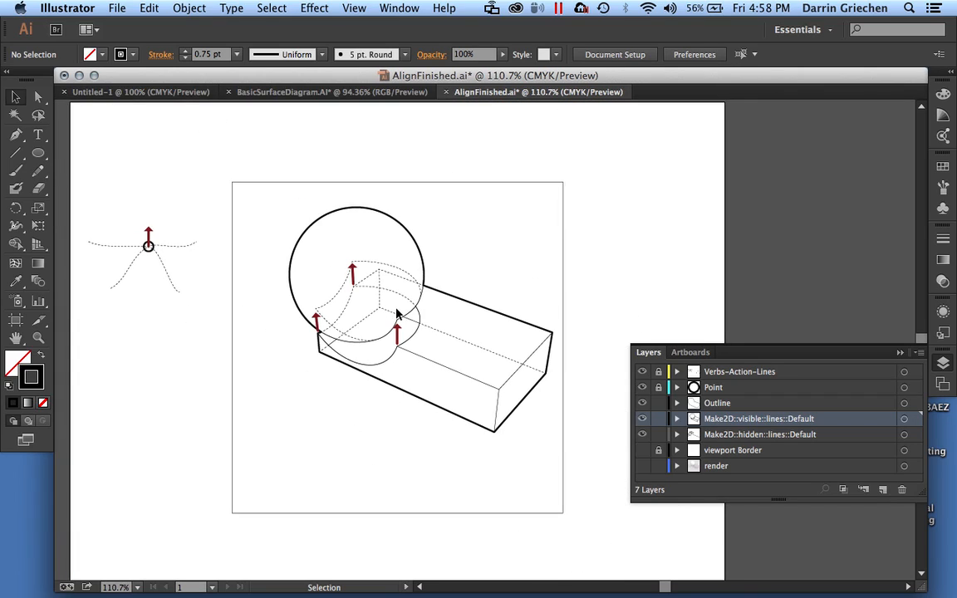
pyautogui.keyDown('alt'); pyautogui.scroll(3, 411, 339); pyautogui.keyUp('alt')
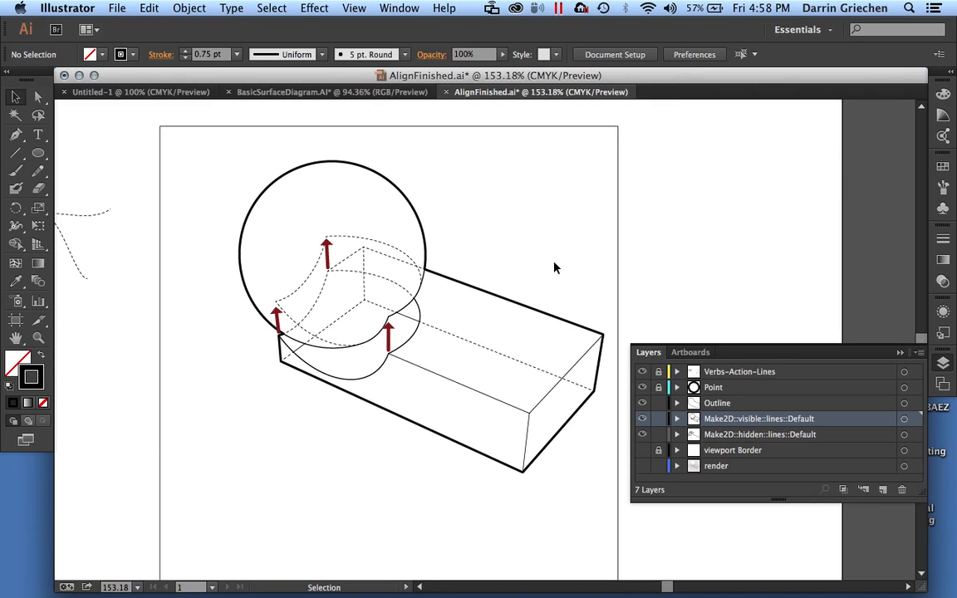
pyautogui.click(126, 9)
pyautogui.click(149, 119)
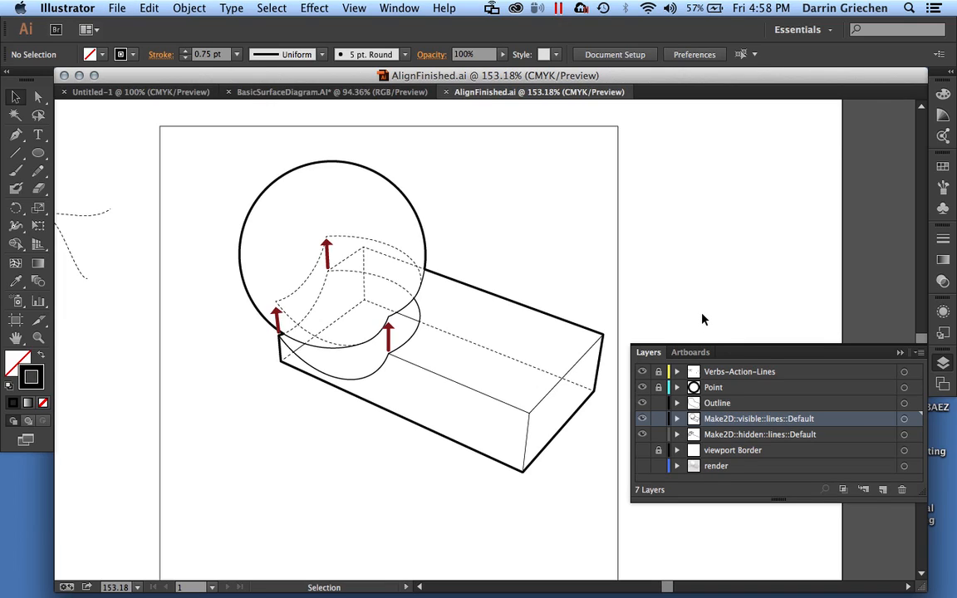
pyautogui.hscroll(-3, 702, 319)
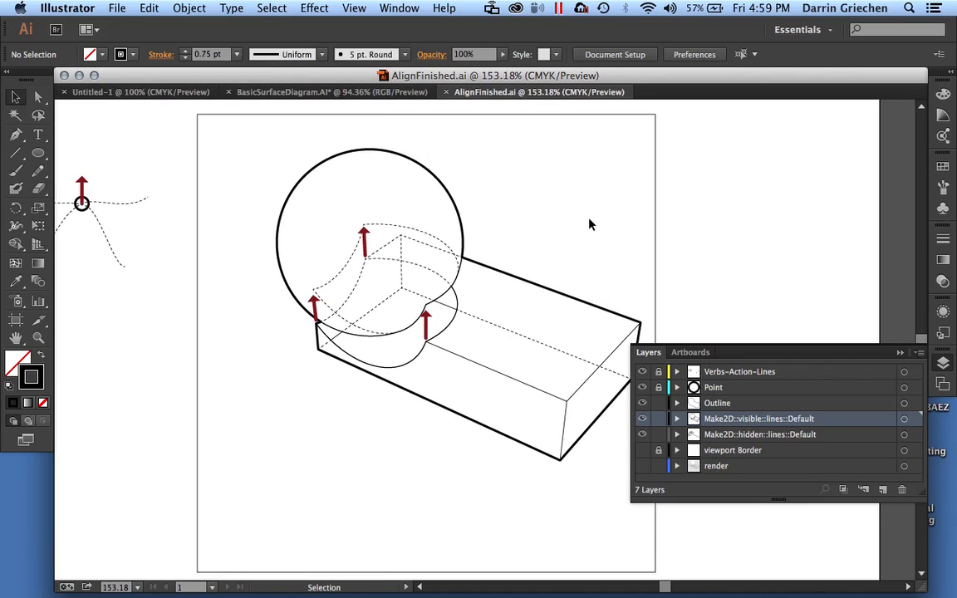
pyautogui.hscroll(3, 589, 223)
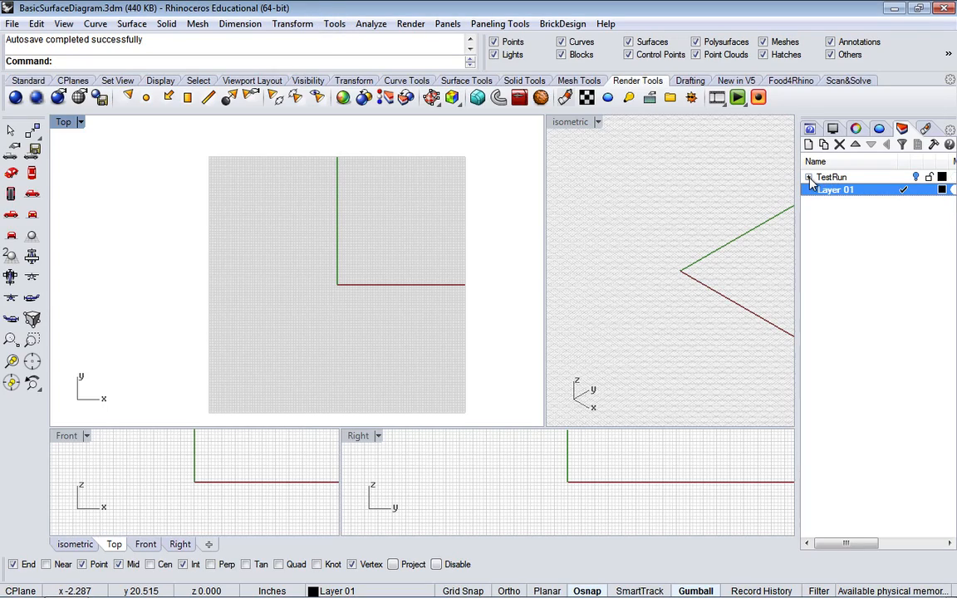
# Switch to BasicSurfaceDiagram.3dm in Rhino, show and re-hide the TestRun layer to view its surface, and select Layer 01.
pyautogui.click(915, 178)
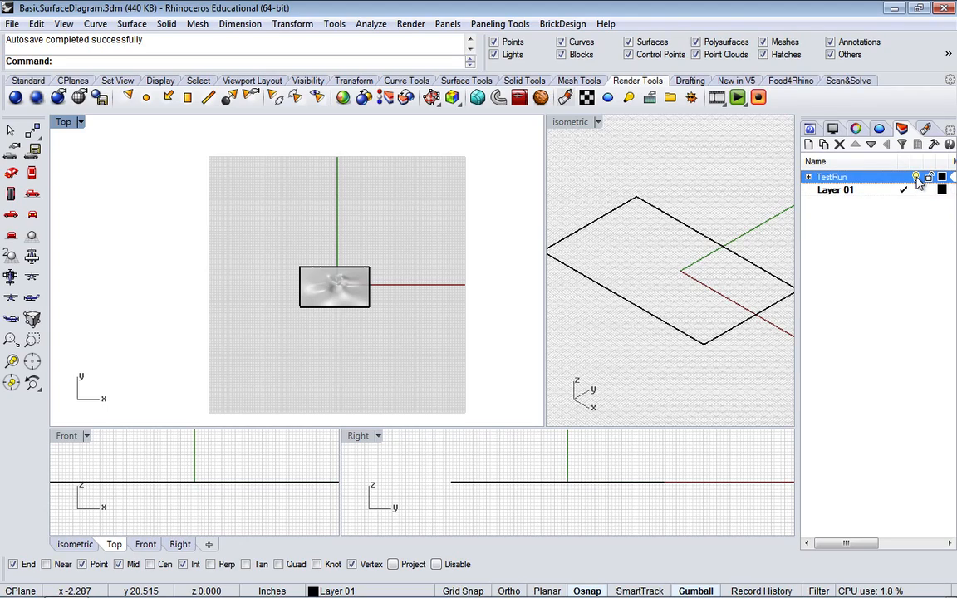
pyautogui.click(916, 178)
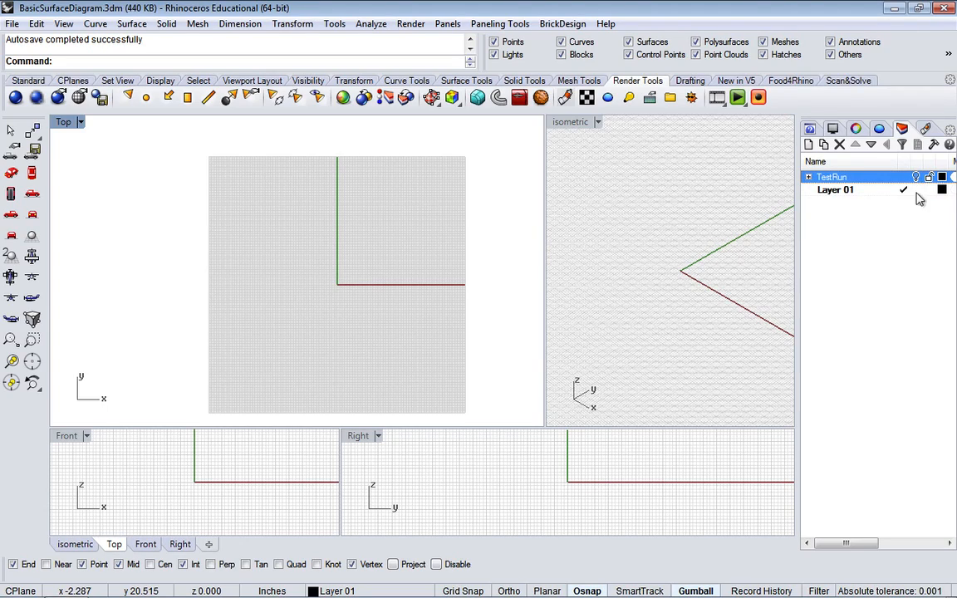
pyautogui.click(840, 191)
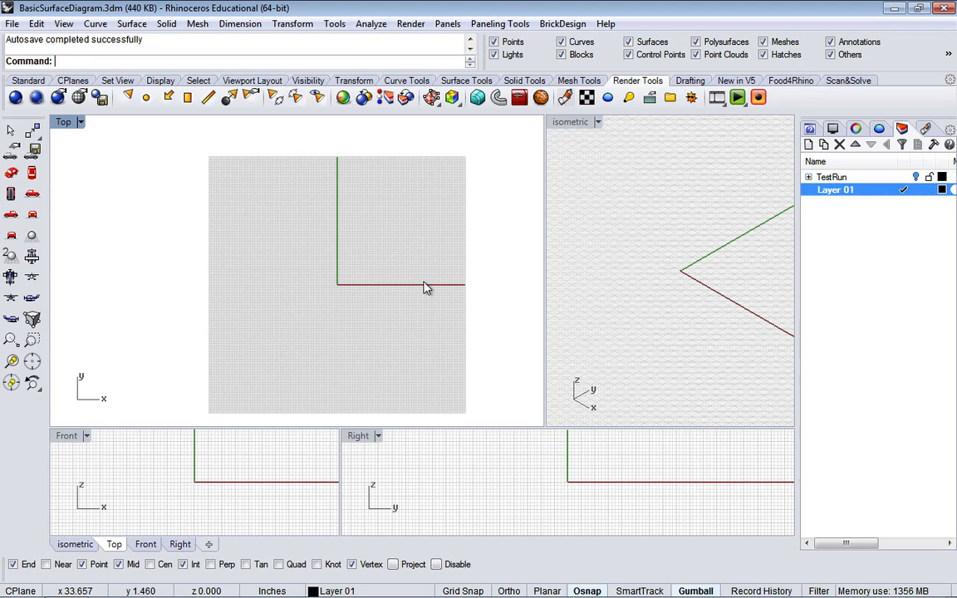
# Maximize the Top viewport and frame the whole construction-plane grid in it.
pyautogui.scroll(-5, 371, 274)
pyautogui.scroll(3, 371, 274)
pyautogui.scroll(4, 371, 277)
pyautogui.scroll(-4, 371, 276)
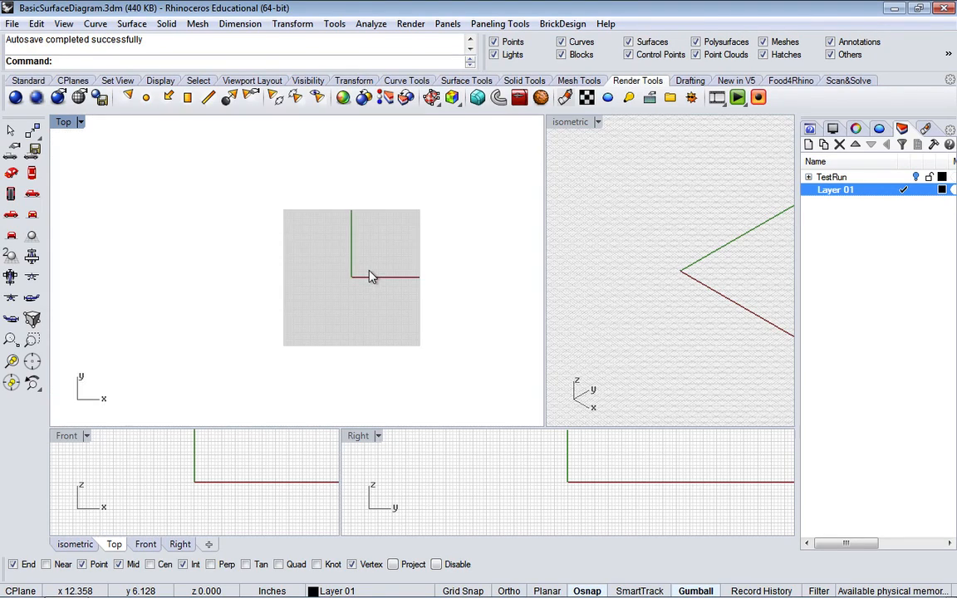
pyautogui.scroll(1, 372, 277)
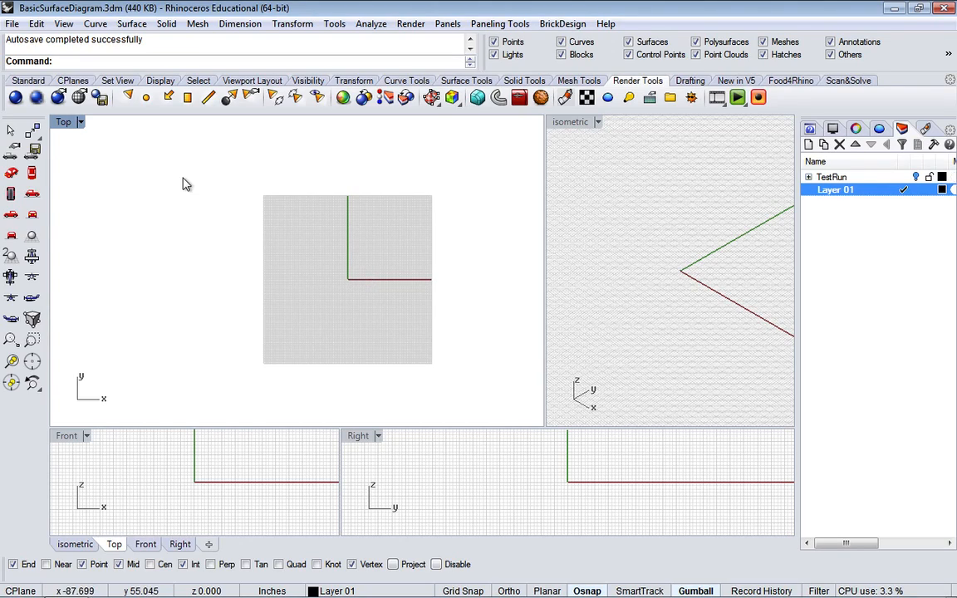
pyautogui.doubleClick(64, 122)
pyautogui.scroll(-1, 401, 300)
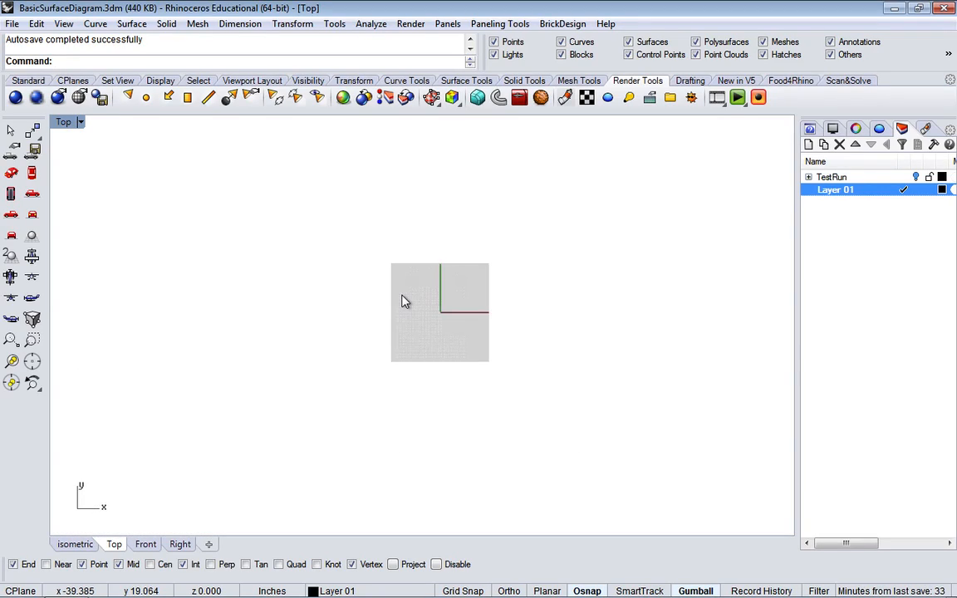
pyautogui.scroll(5, 402, 300)
pyautogui.click(600, 288)
pyautogui.moveTo(600, 288); pyautogui.dragTo(551, 277)
pyautogui.moveTo(554, 278); pyautogui.dragTo(452, 251, button='right')
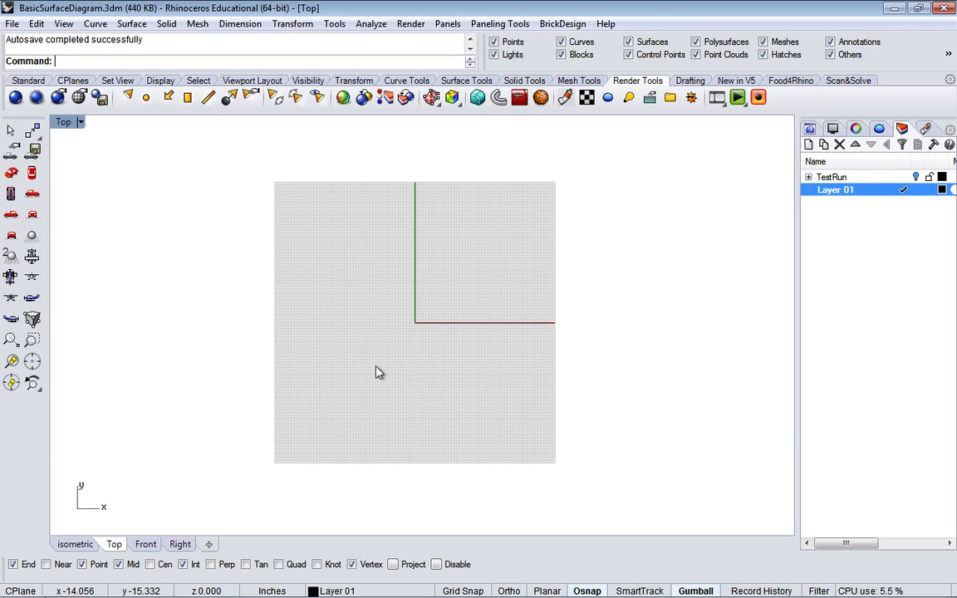
# Draw a closed interpolated curve with a small pointed lobe around the origin as the innermost contour.
pyautogui.click(27, 81)
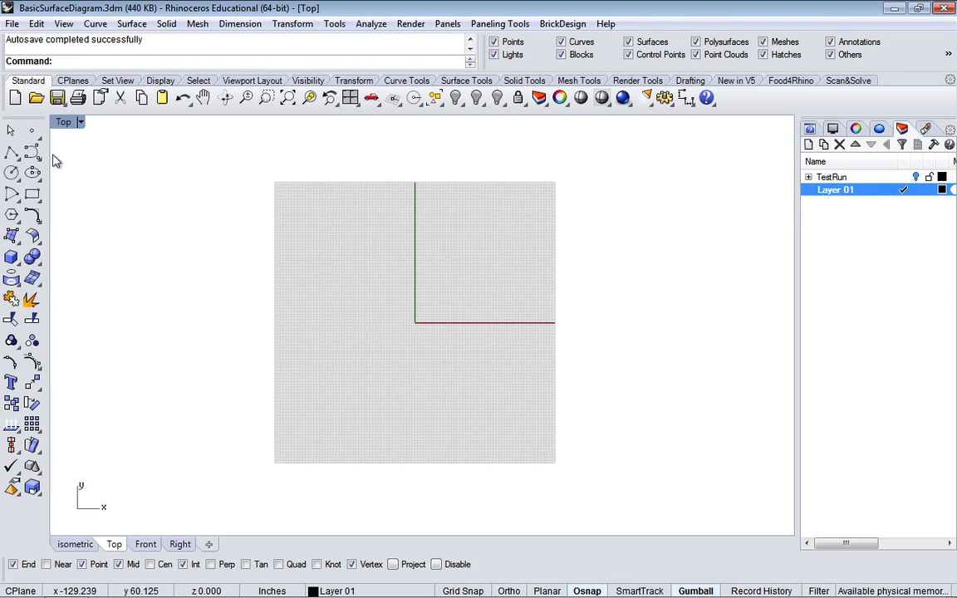
pyautogui.moveTo(31, 151); pyautogui.dragTo(94, 162)
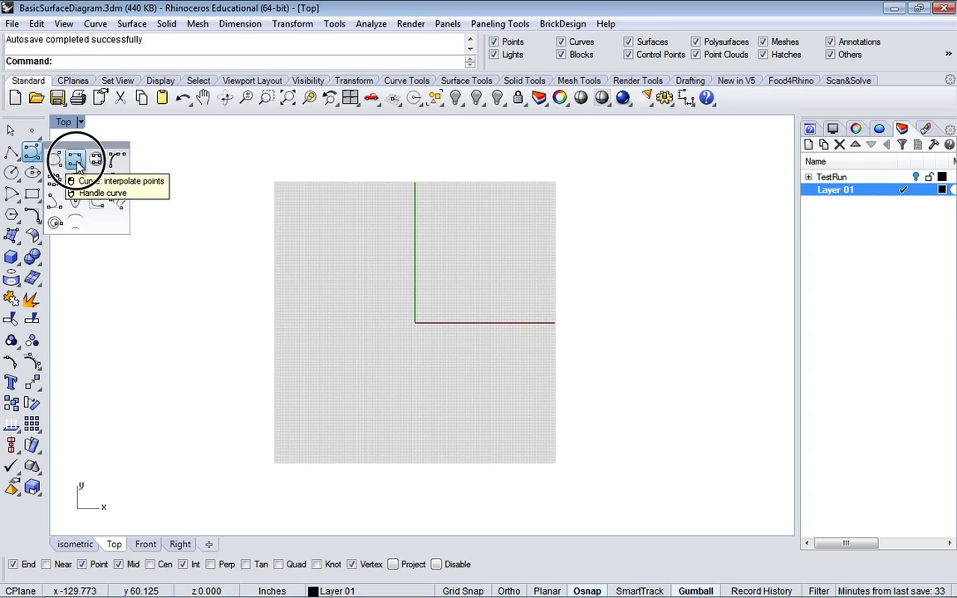
pyautogui.click(75, 161)
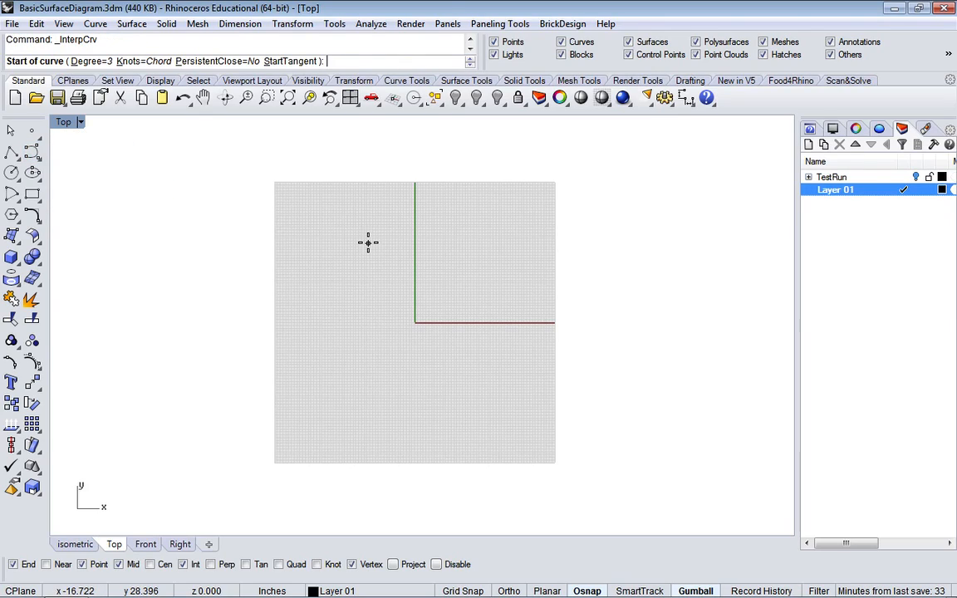
pyautogui.click(445, 245)
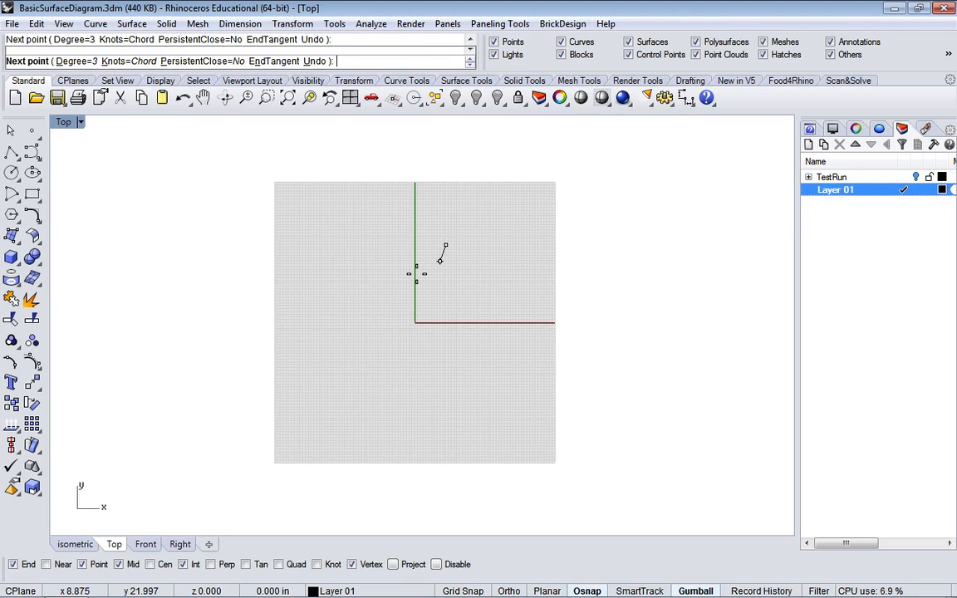
pyautogui.click(416, 274)
pyautogui.click(380, 290)
pyautogui.click(384, 303)
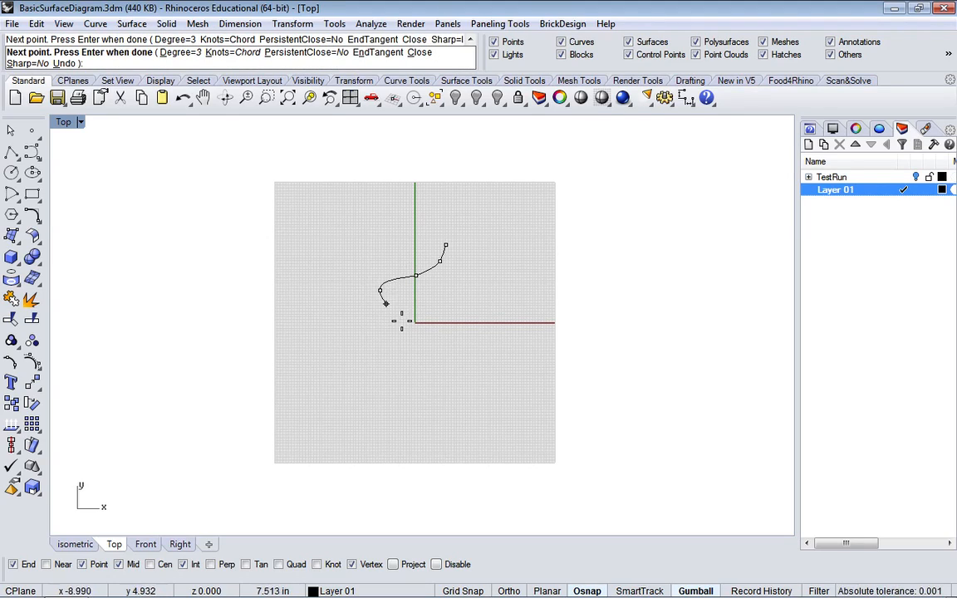
pyautogui.click(402, 323)
pyautogui.click(453, 321)
pyautogui.click(480, 277)
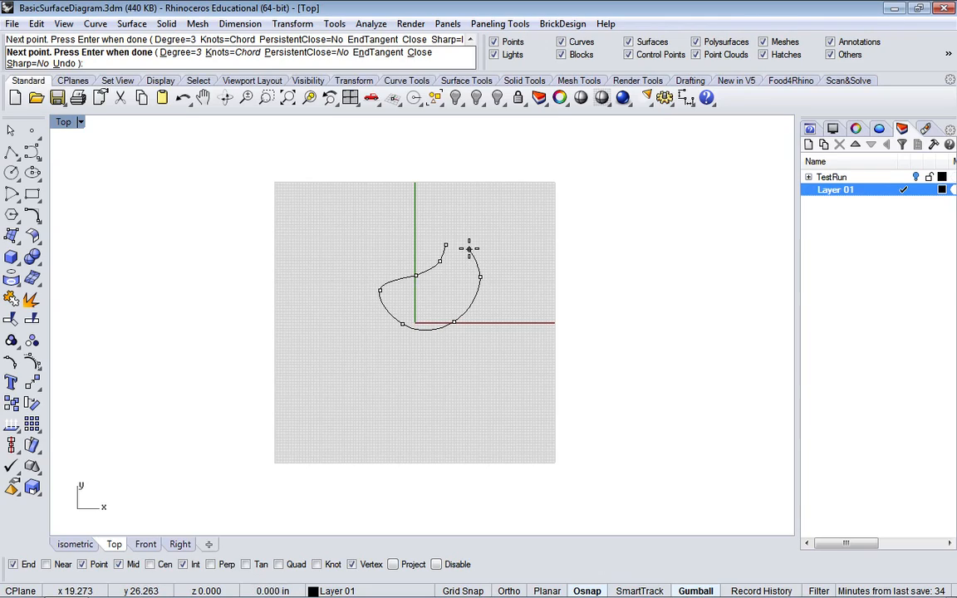
pyautogui.click(476, 219)
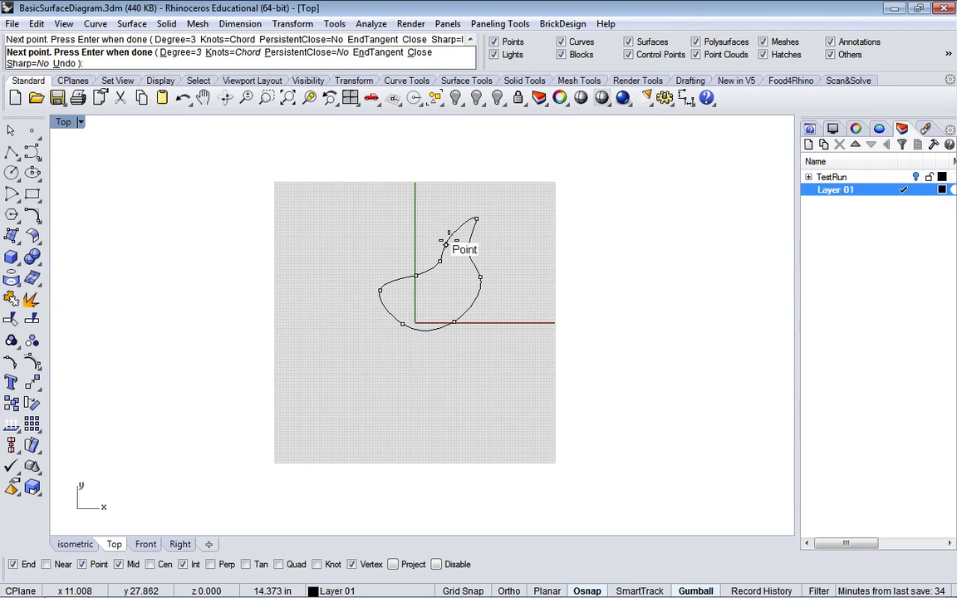
pyautogui.click(445, 245)
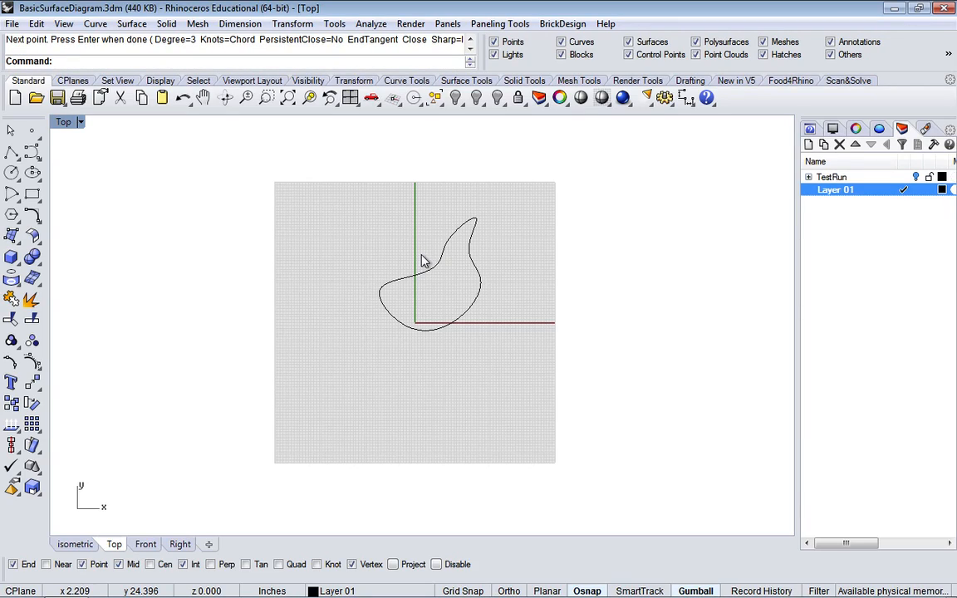
# Draw a second closed interpolated curve with three lobes around the innermost contour.
pyautogui.press('Return')
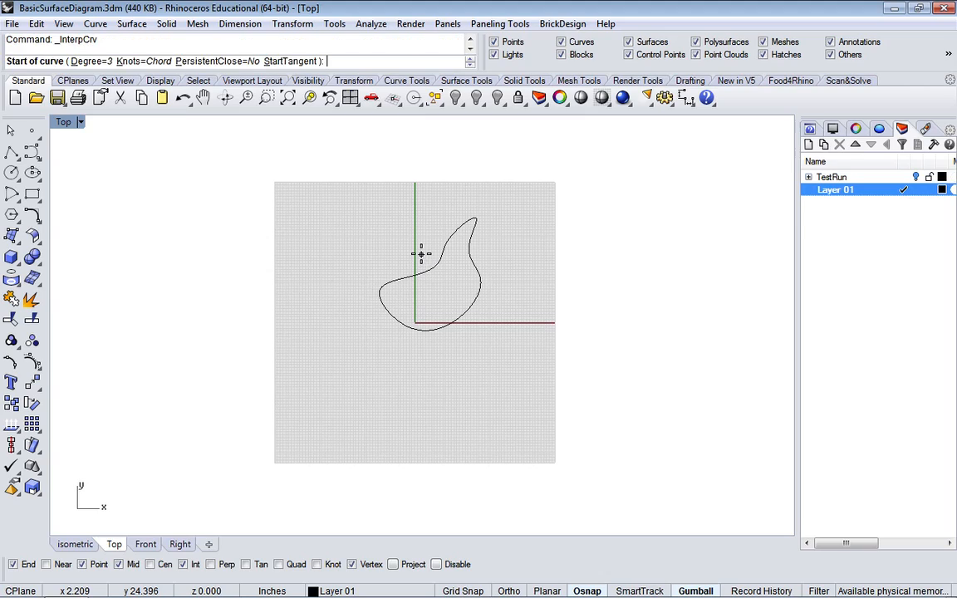
pyautogui.click(423, 257)
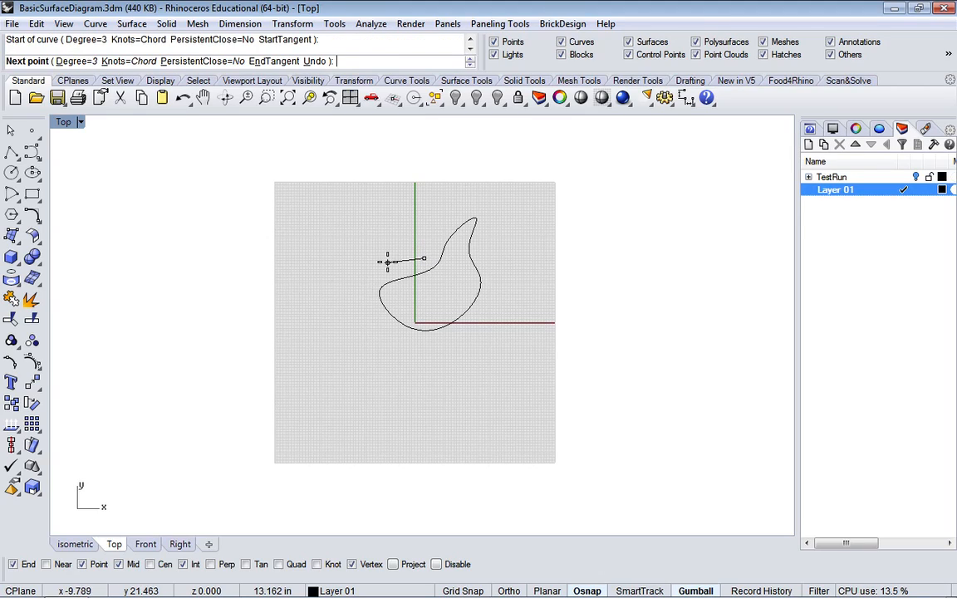
pyautogui.click(386, 262)
pyautogui.click(349, 252)
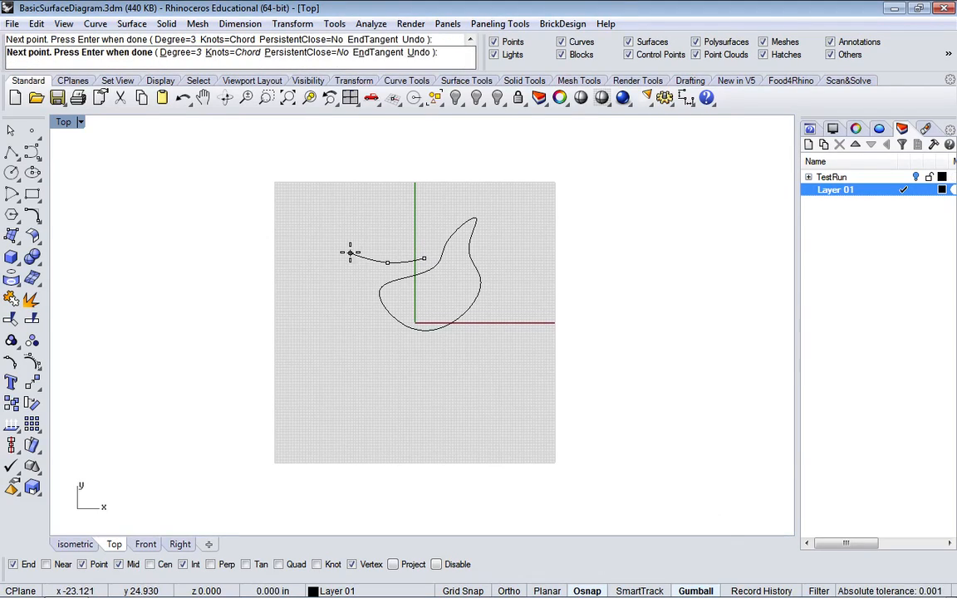
pyautogui.click(312, 238)
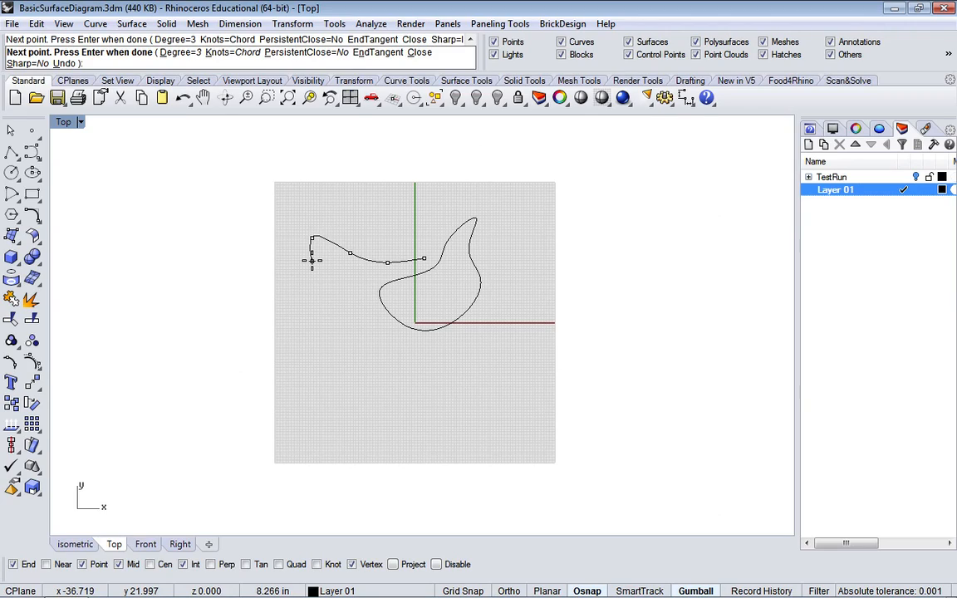
pyautogui.click(320, 265)
pyautogui.click(380, 321)
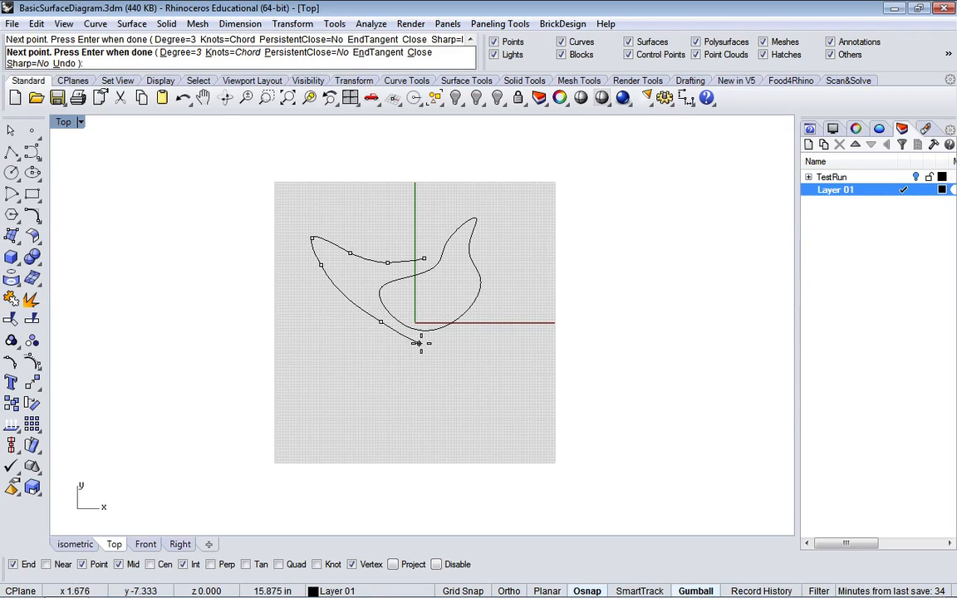
pyautogui.click(421, 343)
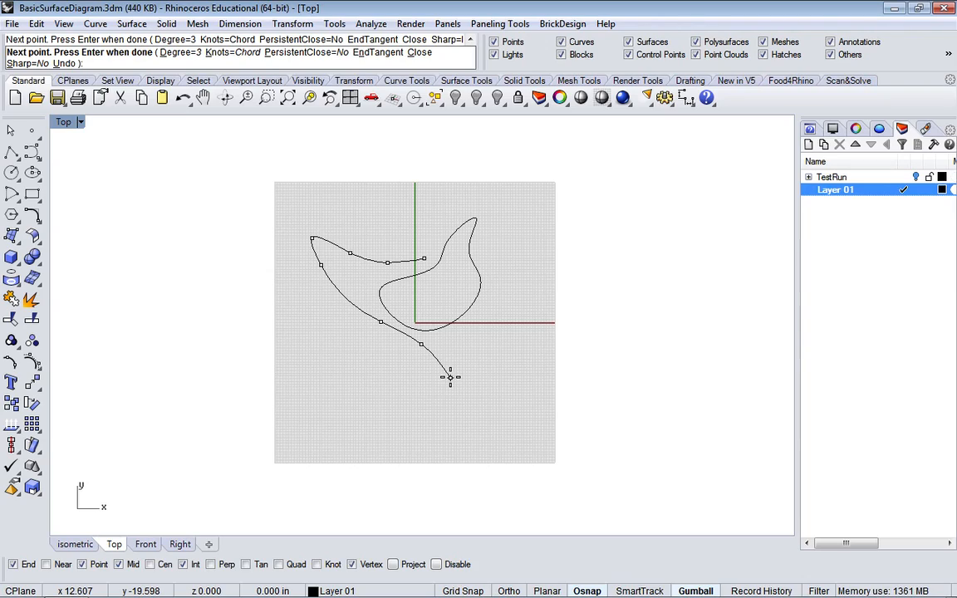
pyautogui.click(450, 377)
pyautogui.click(477, 382)
pyautogui.click(483, 324)
pyautogui.click(489, 294)
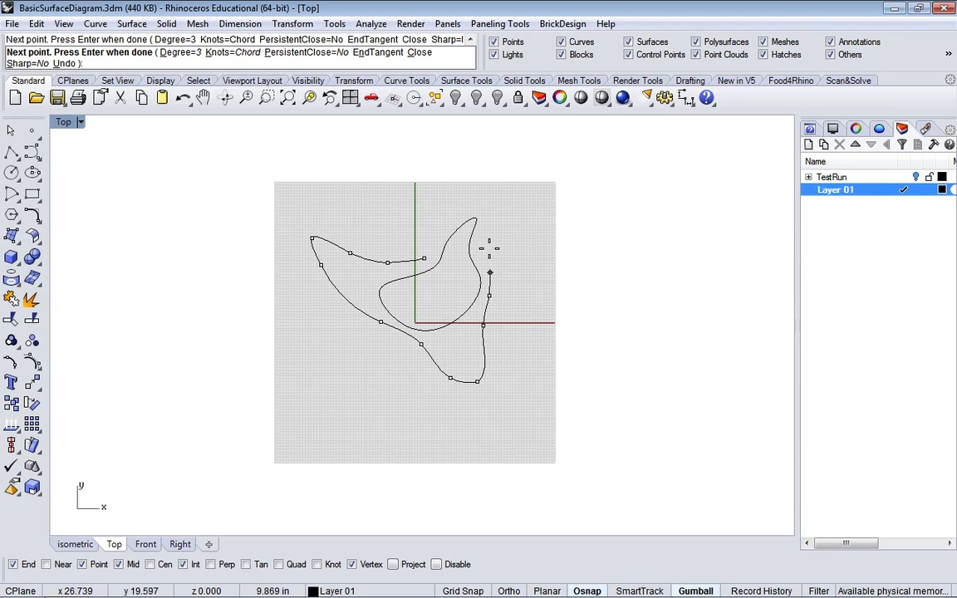
pyautogui.click(489, 248)
pyautogui.click(501, 197)
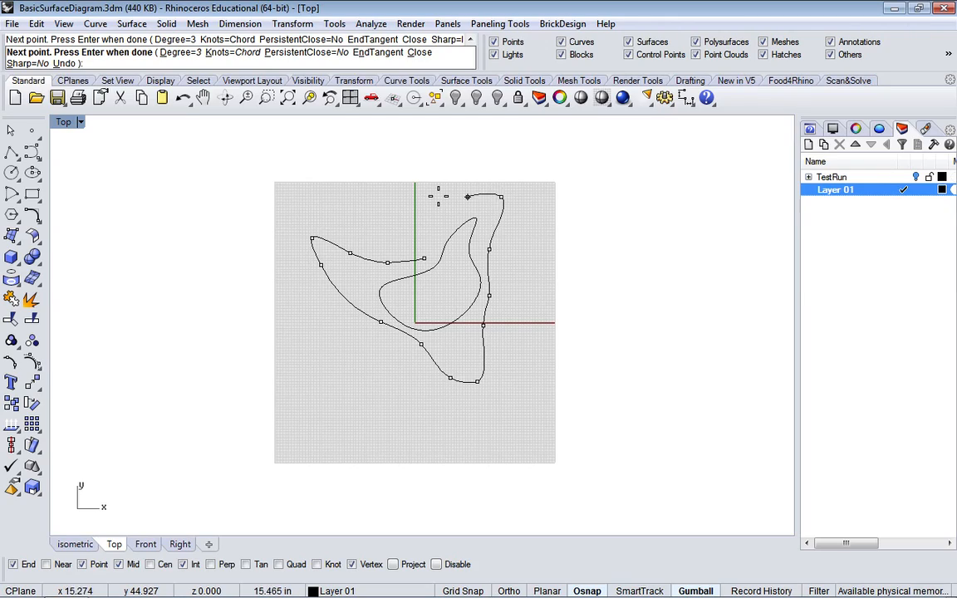
pyautogui.click(424, 260)
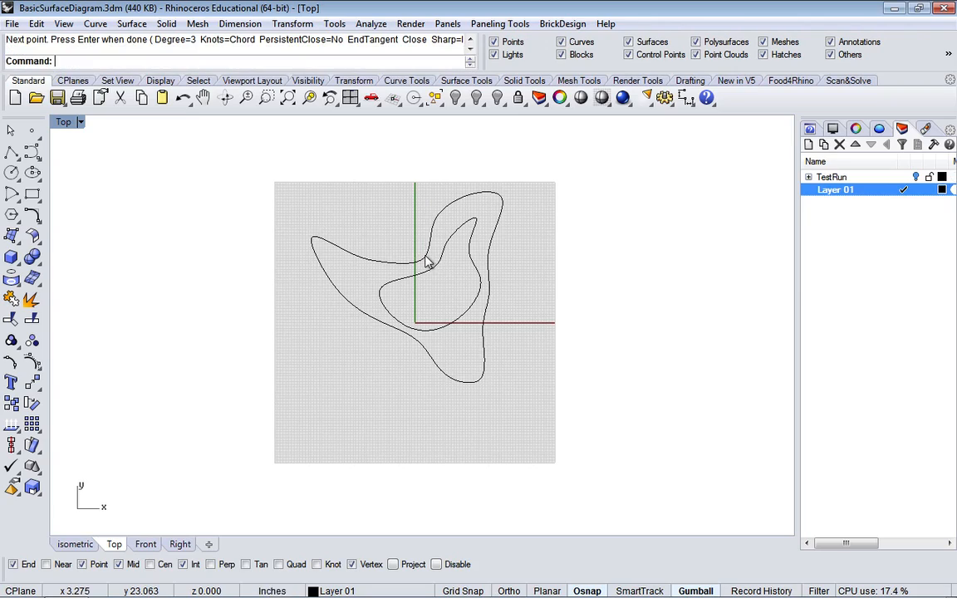
# Draw a third, larger closed interpolated curve enclosing the two existing contours and extending past the grid's edges.
pyautogui.press('Return')
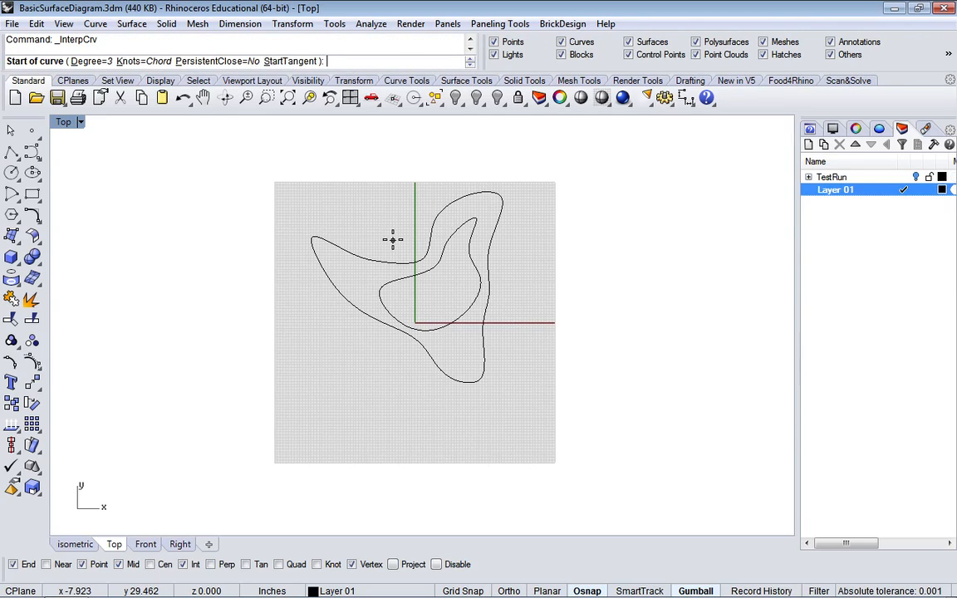
pyautogui.click(392, 240)
pyautogui.click(323, 209)
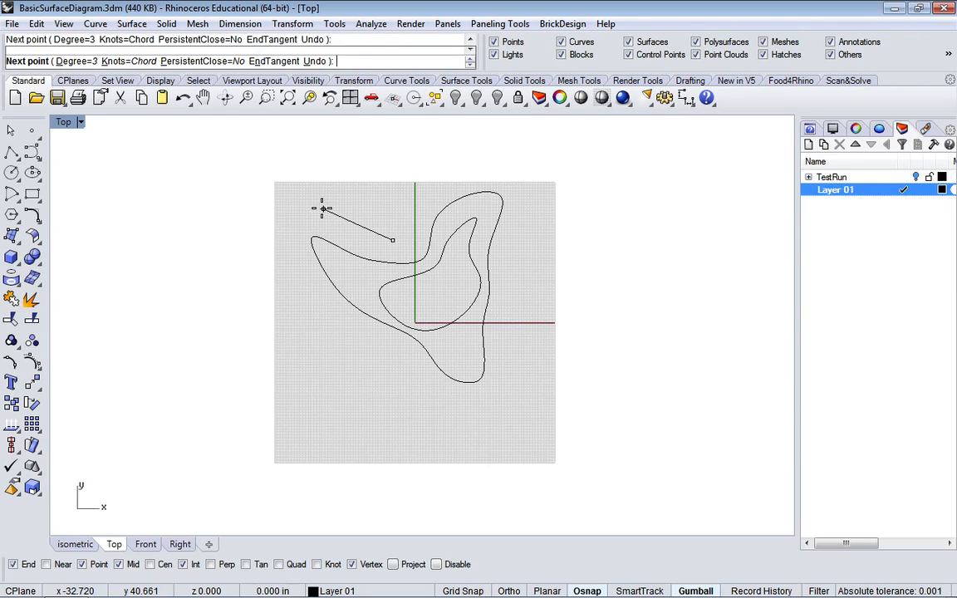
pyautogui.click(260, 221)
pyautogui.click(282, 290)
pyautogui.click(393, 335)
pyautogui.click(408, 344)
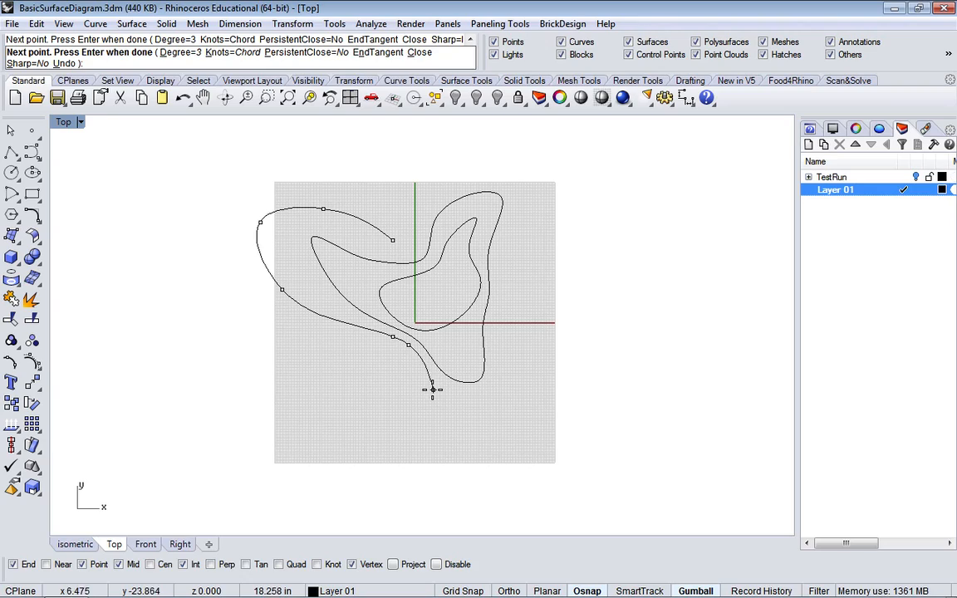
pyautogui.click(429, 400)
pyautogui.click(478, 432)
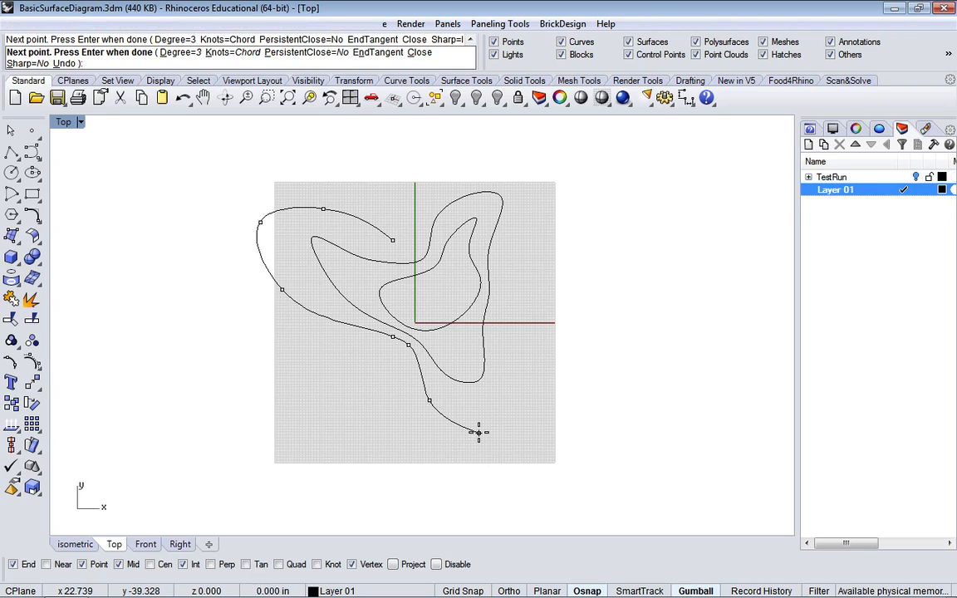
pyautogui.click(528, 395)
pyautogui.click(582, 352)
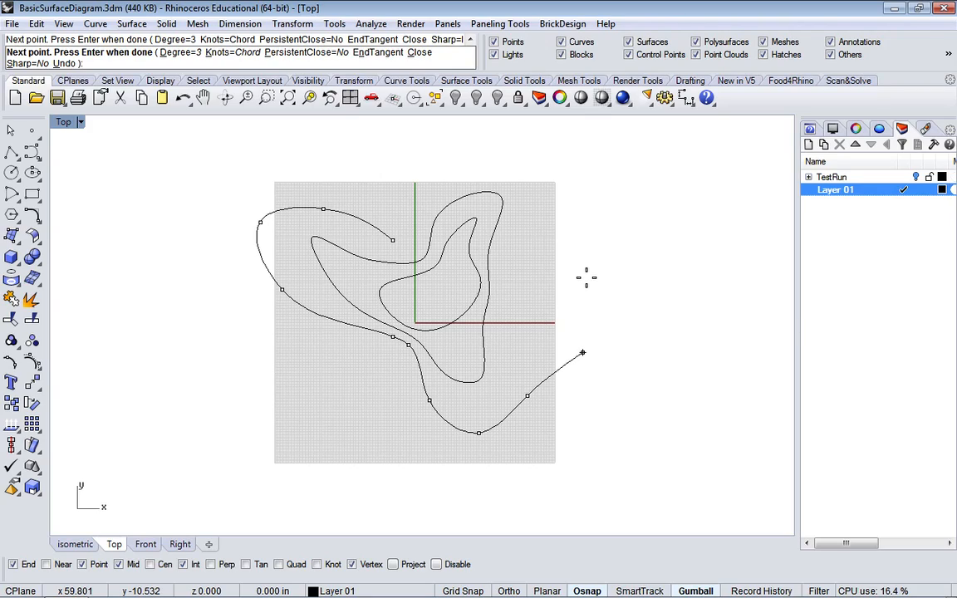
pyautogui.click(552, 249)
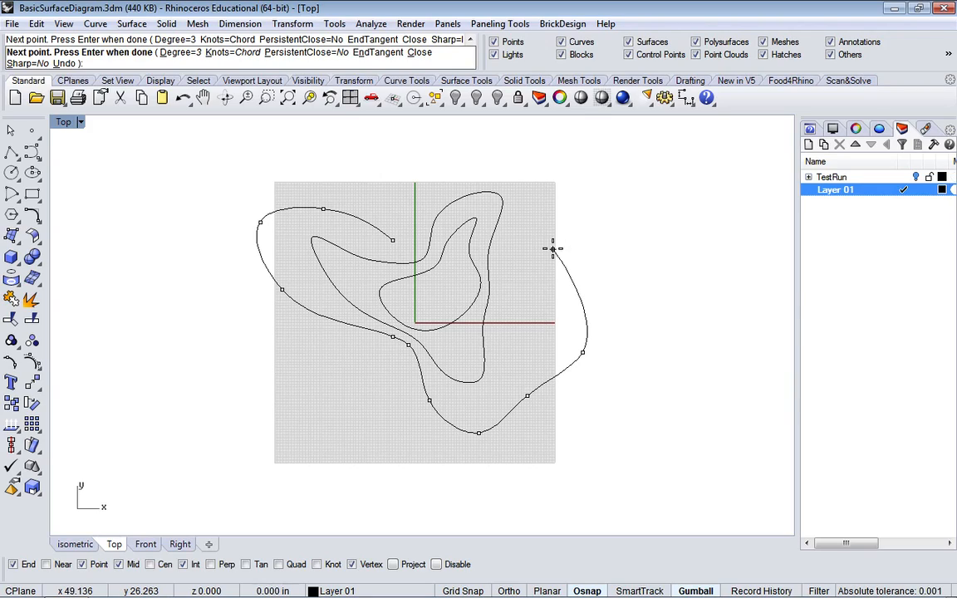
pyautogui.click(522, 206)
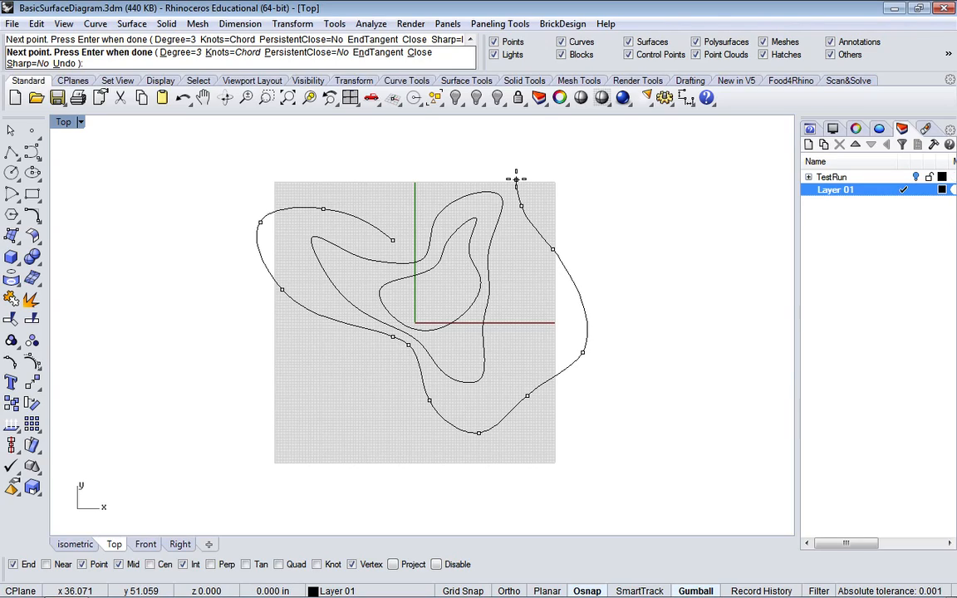
pyautogui.click(467, 172)
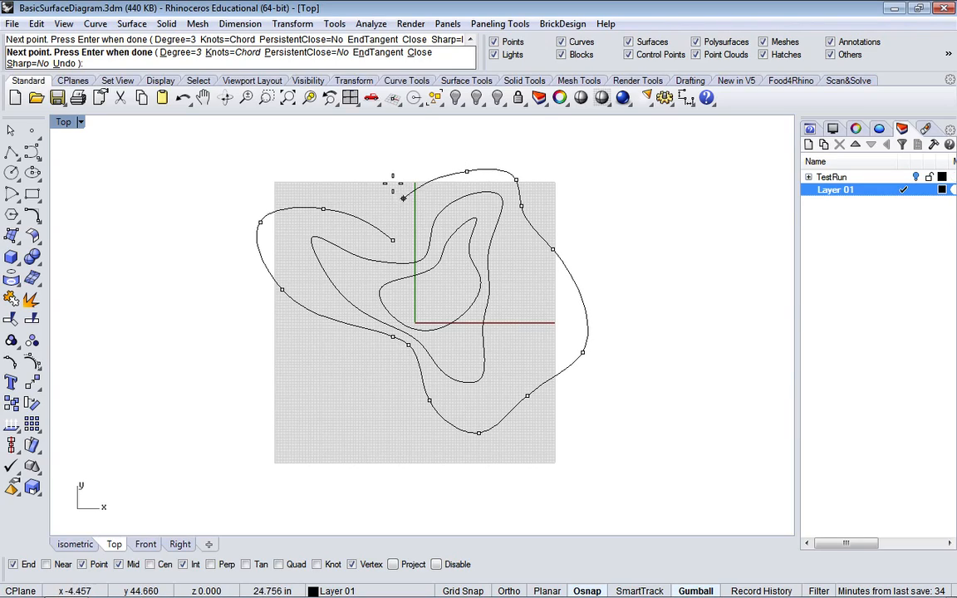
pyautogui.click(407, 189)
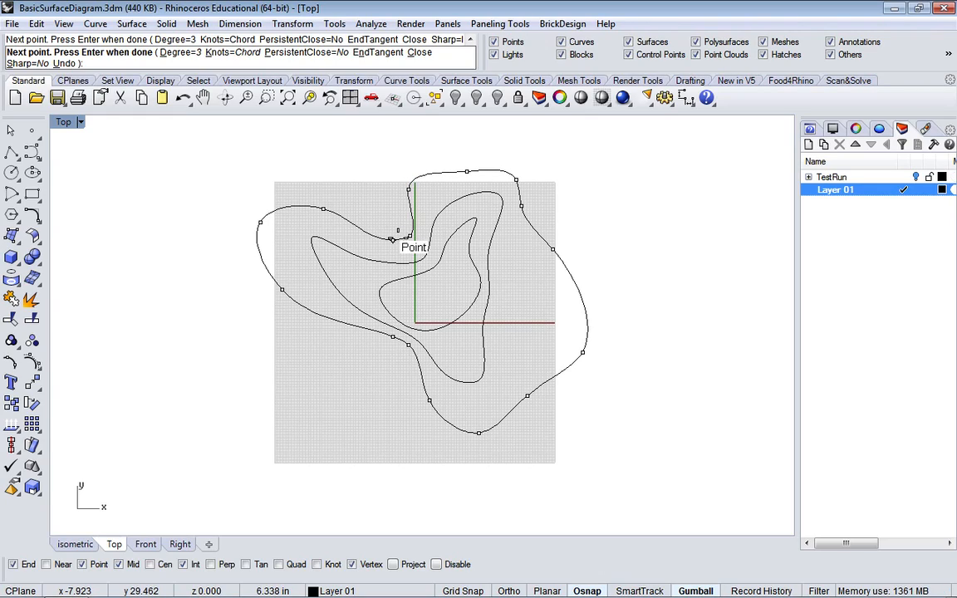
pyautogui.click(401, 236)
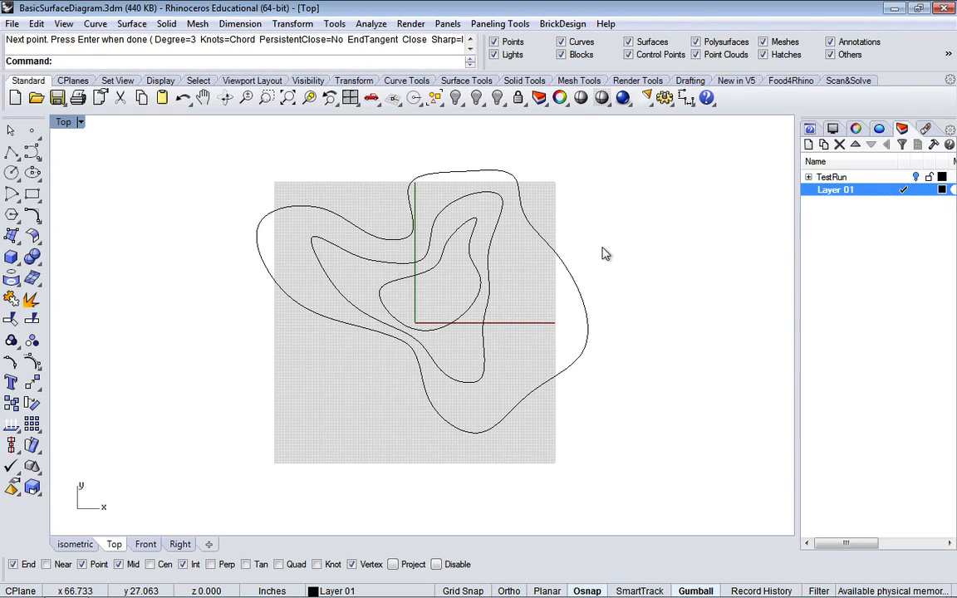
# Draw a corner-to-corner rectangle enclosing all three contour curves as the boundary.
pyautogui.click(31, 194)
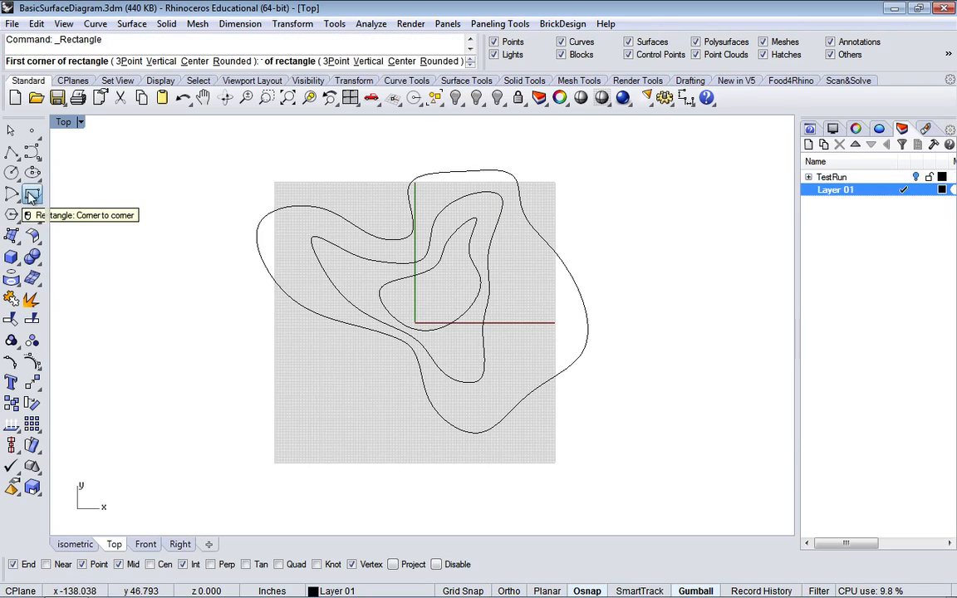
pyautogui.click(223, 152)
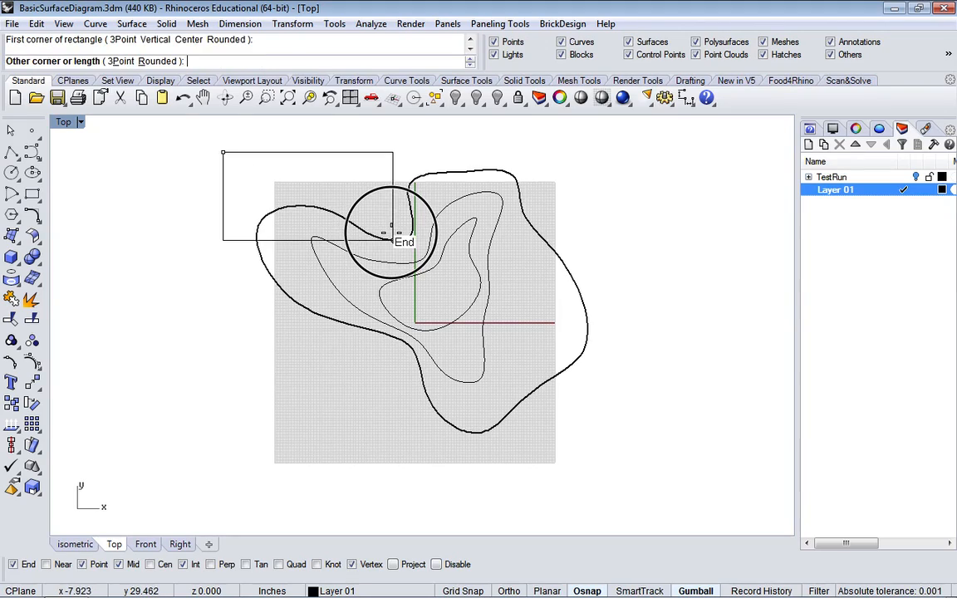
pyautogui.click(622, 454)
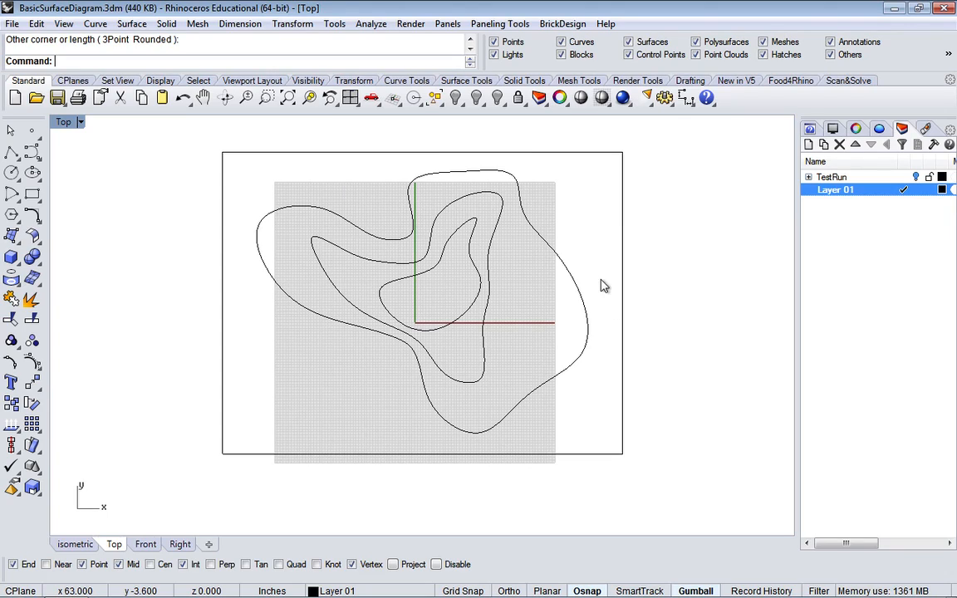
# Restore the four-viewport layout, set the isometric viewport to Perspective view, and maximize it with all curves in frame.
pyautogui.doubleClick(65, 123)
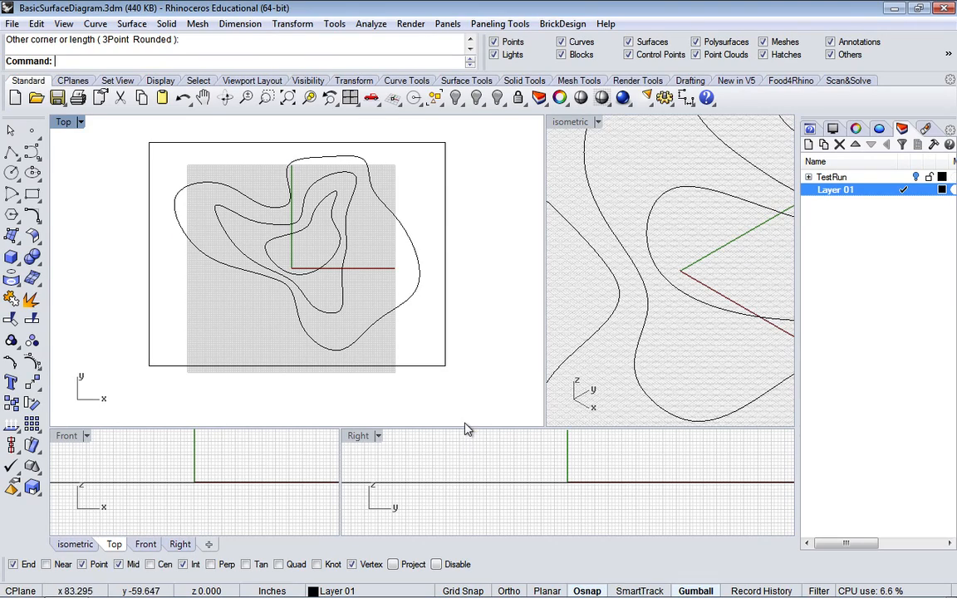
pyautogui.click(598, 122)
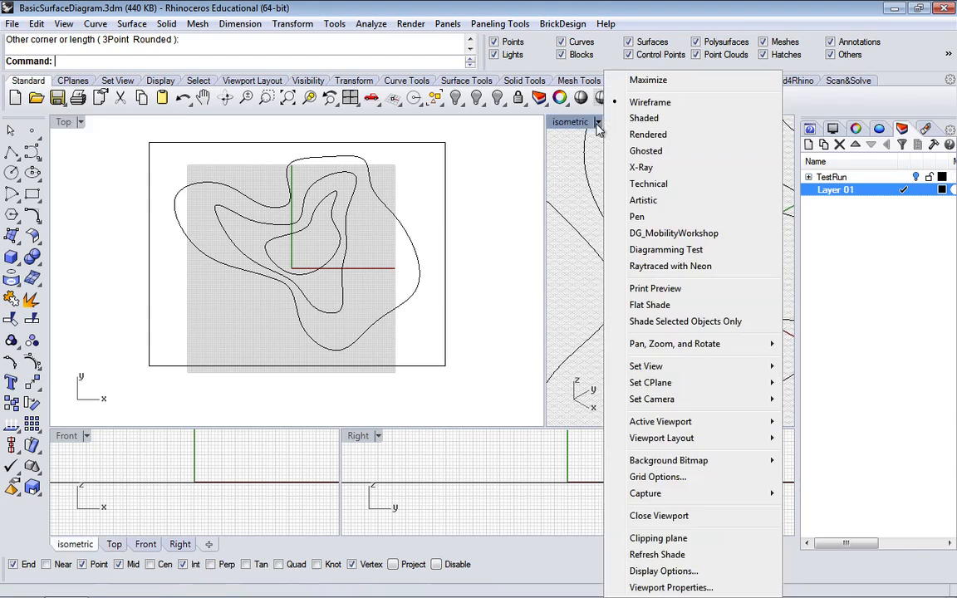
pyautogui.moveTo(656, 367)
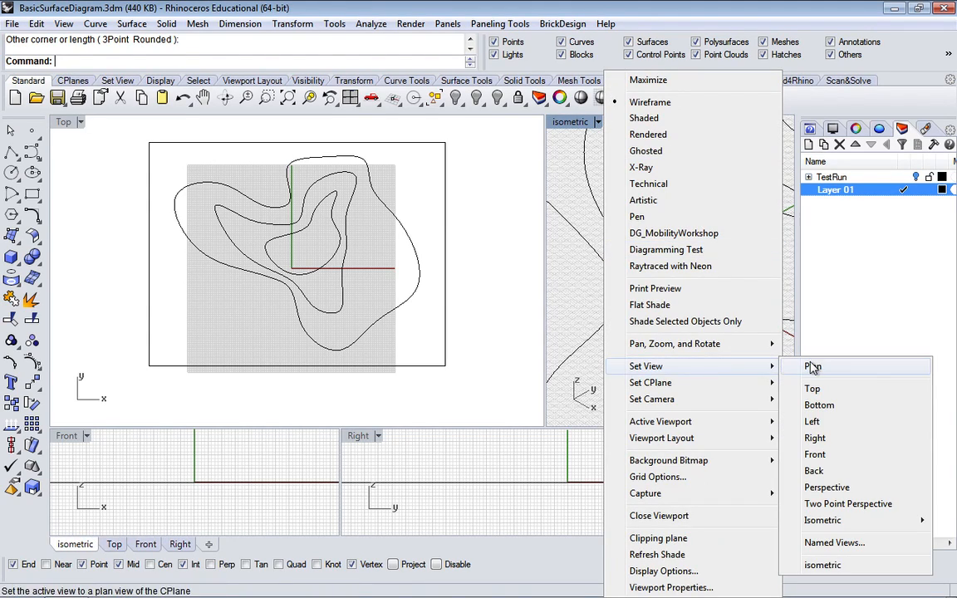
pyautogui.click(831, 487)
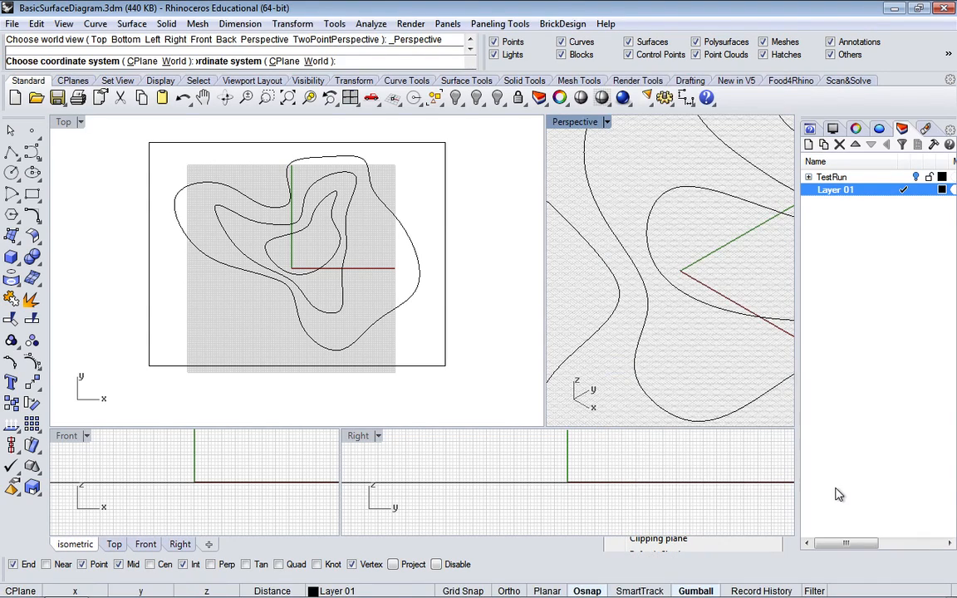
pyautogui.doubleClick(575, 123)
pyautogui.scroll(-10, 523, 261)
pyautogui.scroll(3, 525, 261)
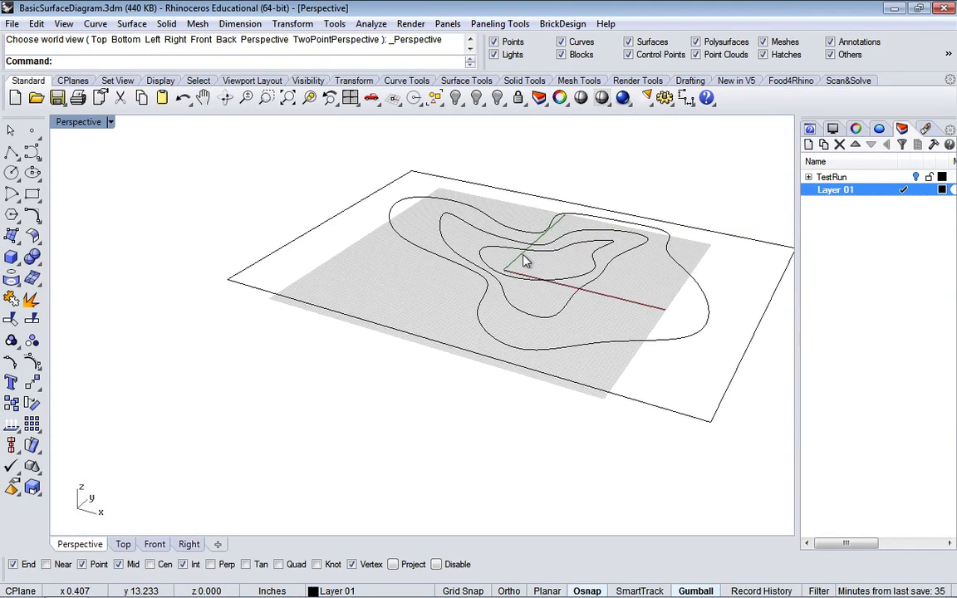
# Examine the flat contour curves and boundary rectangle in the Perspective view from different angles and distances.
pyautogui.moveTo(465, 226); pyautogui.dragTo(386, 284, button='right')
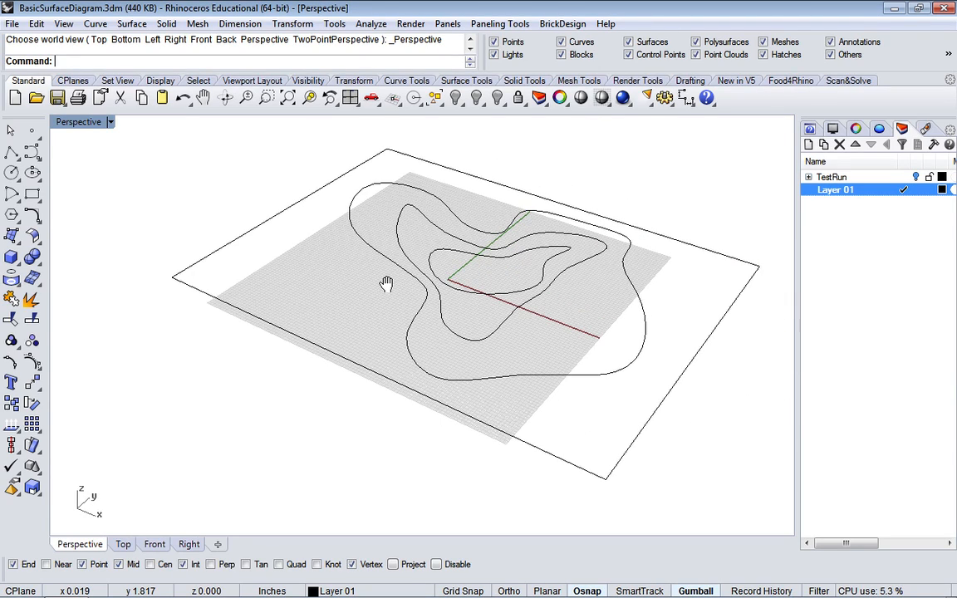
pyautogui.moveTo(484, 314); pyautogui.dragTo(506, 274, button='right')
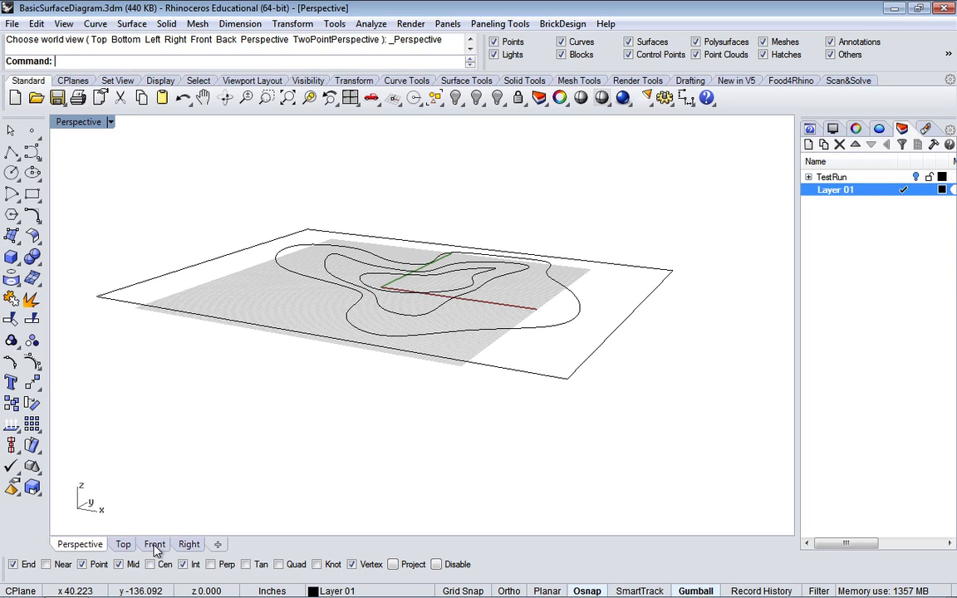
pyautogui.scroll(5, 309, 347)
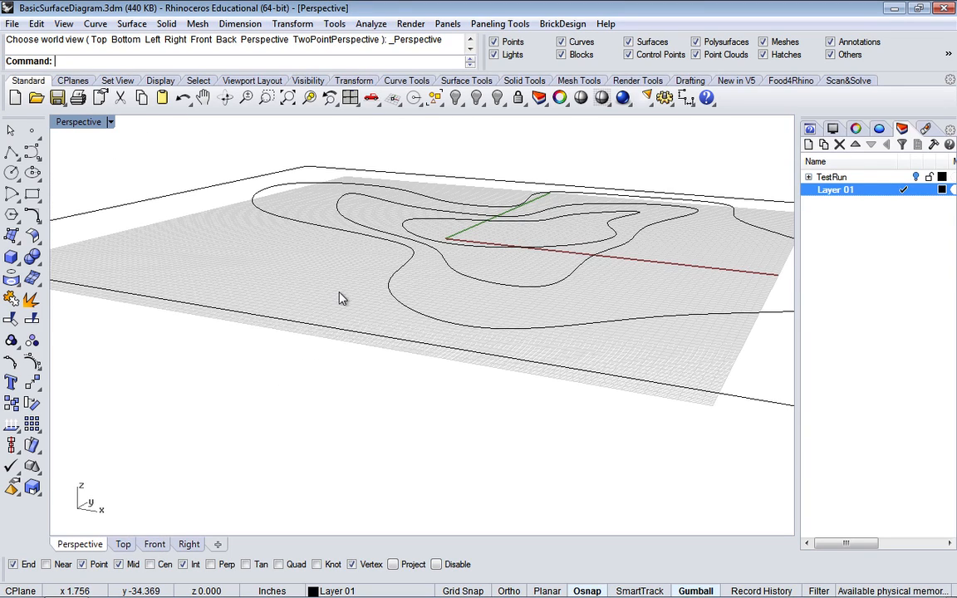
pyautogui.scroll(6, 338, 311)
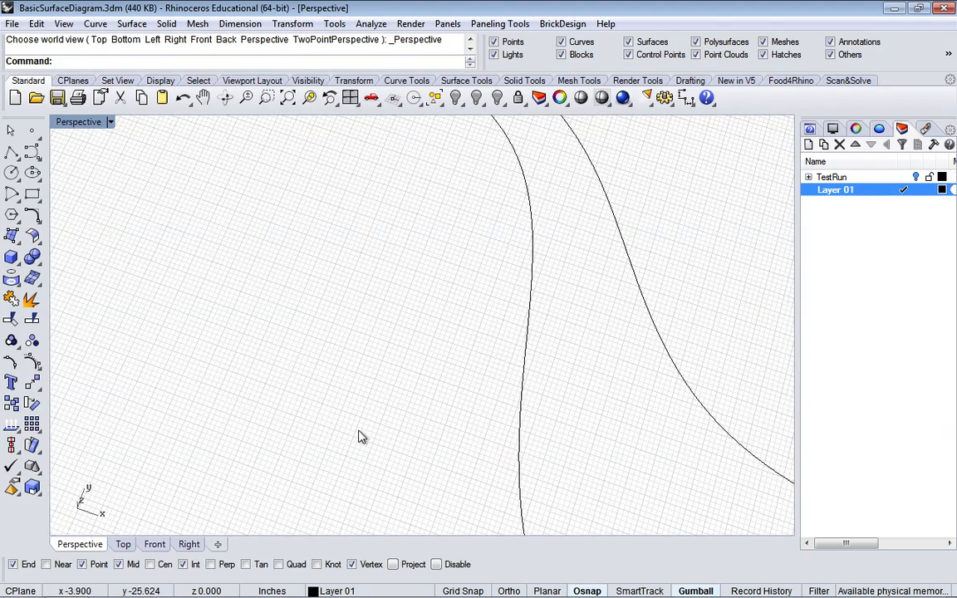
pyautogui.scroll(-5, 361, 438)
pyautogui.scroll(-5, 359, 436)
pyautogui.scroll(5, 359, 436)
pyautogui.scroll(-5, 359, 436)
pyautogui.moveTo(377, 438); pyautogui.dragTo(361, 257, button='right')
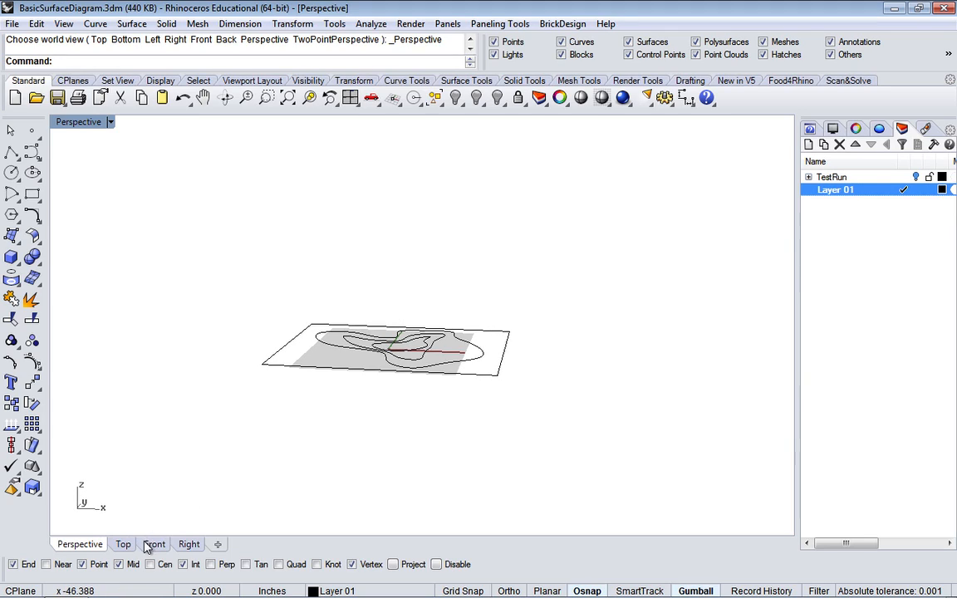
# Restore the four-viewport layout and narrow the Top viewport to give the Perspective viewport more width.
pyautogui.doubleClick(82, 122)
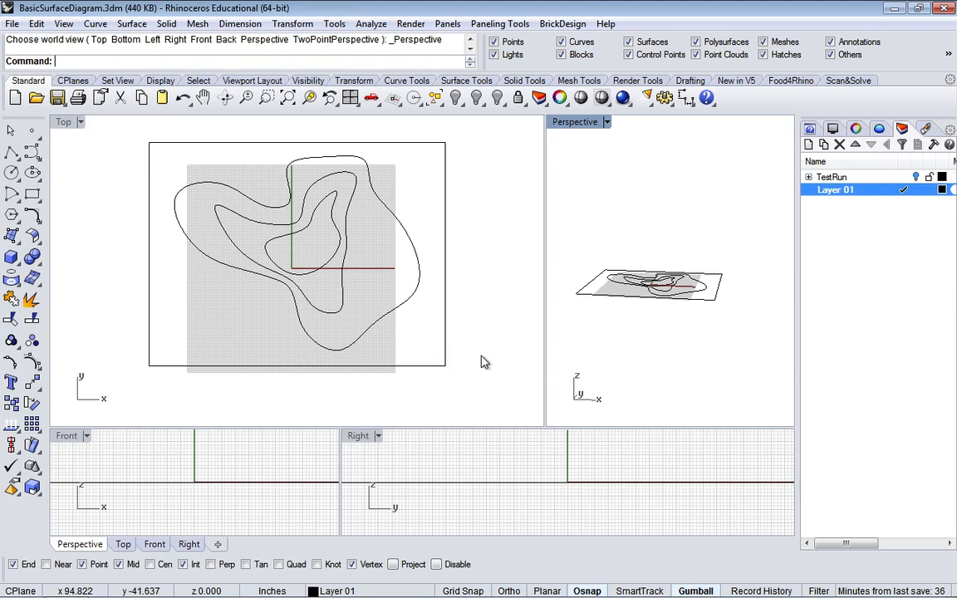
pyautogui.click(541, 365)
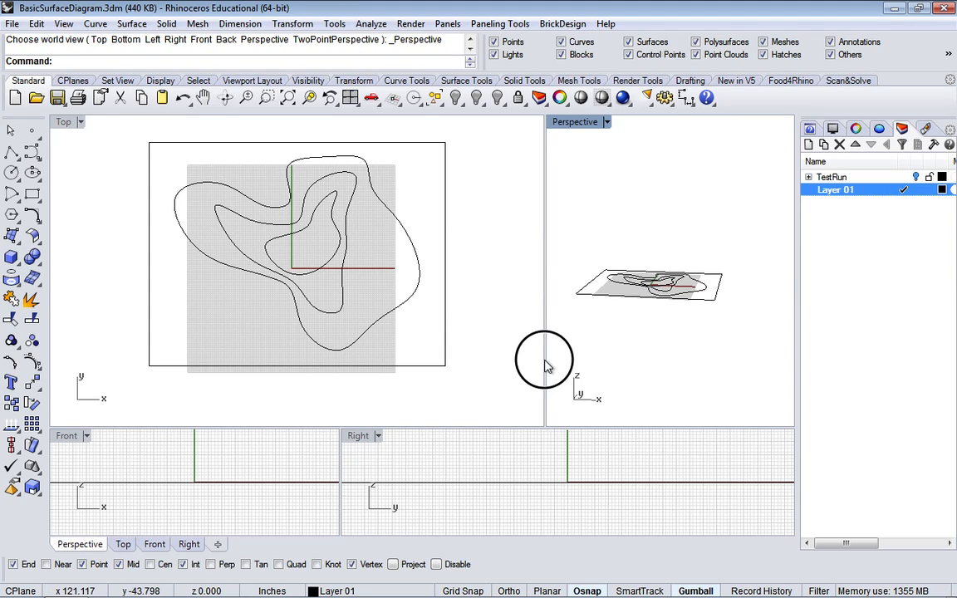
pyautogui.moveTo(378, 370); pyautogui.dragTo(340, 383)
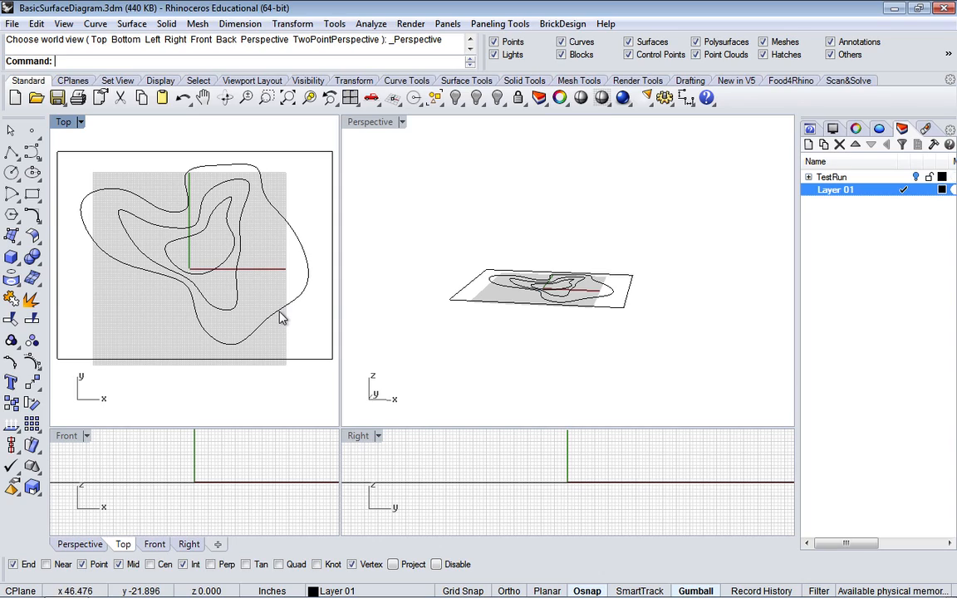
# Select the three contour curves without the boundary rectangle, and enlarge the Front viewport for working on their height.
pyautogui.click(329, 362)
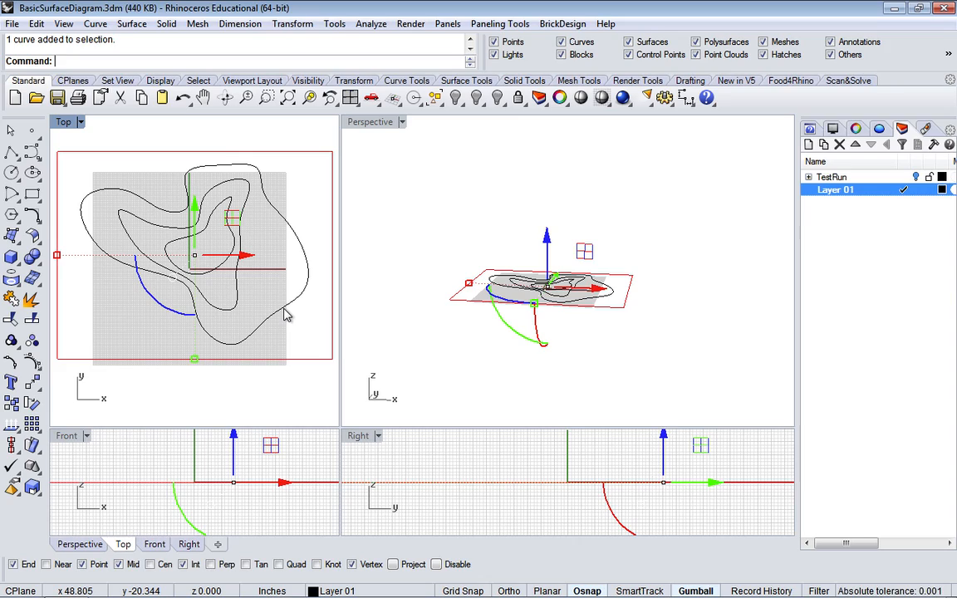
pyautogui.click(271, 132)
pyautogui.click(299, 298)
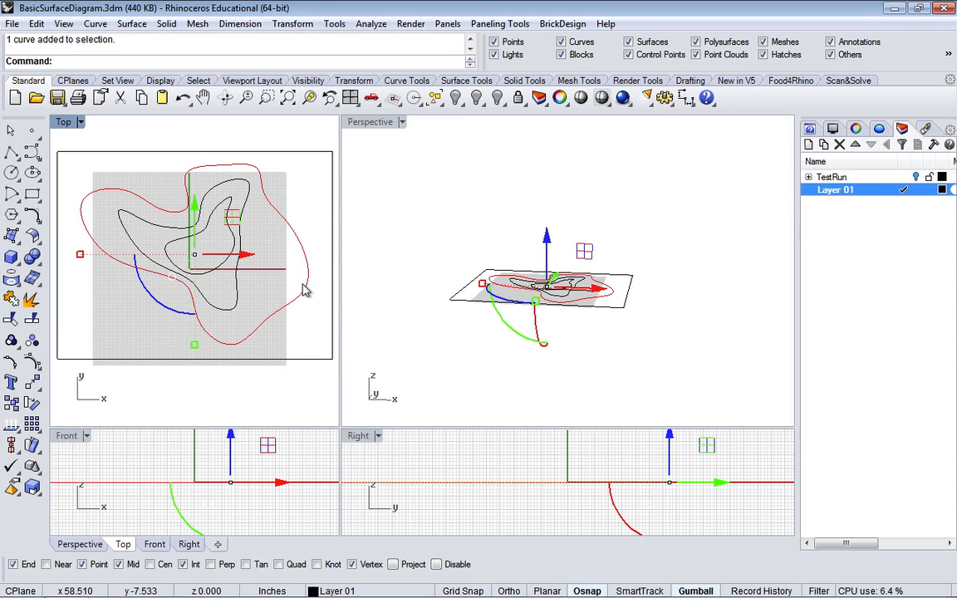
pyautogui.keyDown('shift'); pyautogui.click(236, 296); pyautogui.keyUp('shift')
pyautogui.keyDown('shift'); pyautogui.click(211, 271); pyautogui.keyUp('shift')
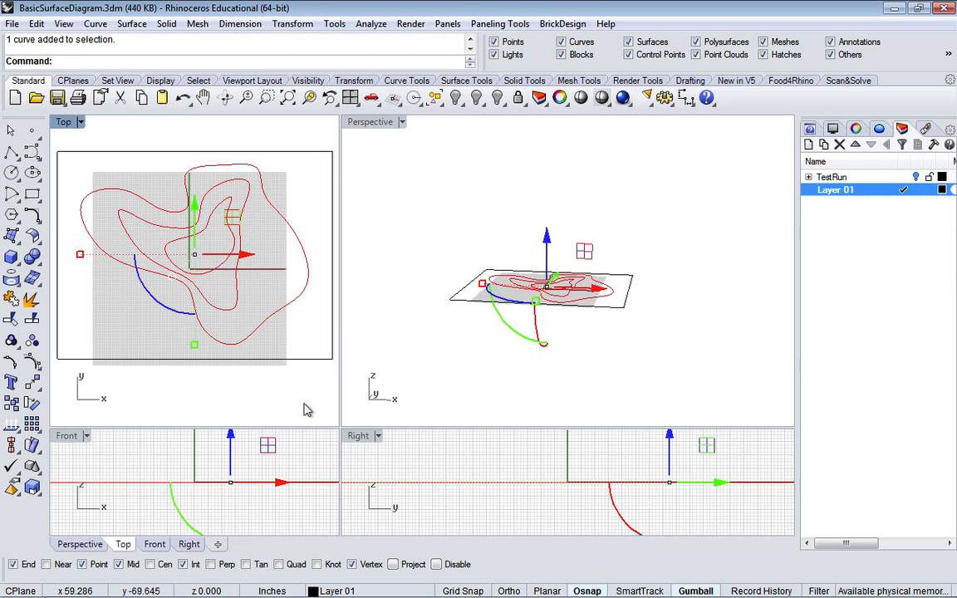
pyautogui.moveTo(293, 428); pyautogui.dragTo(295, 389)
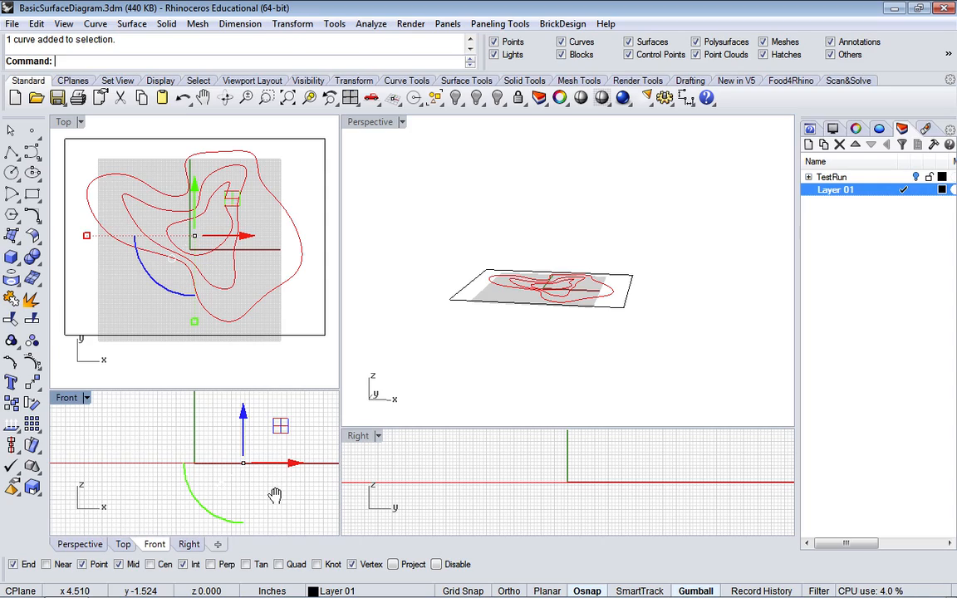
pyautogui.moveTo(279, 498); pyautogui.dragTo(257, 519, button='right')
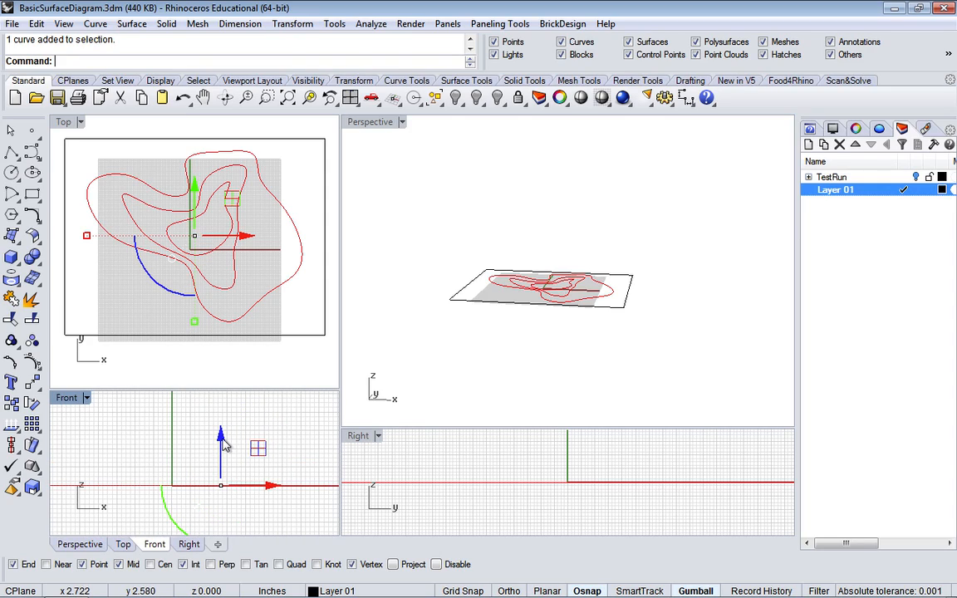
# Raise the three selected contour curves exactly 1 inch vertically above the boundary rectangle.
pyautogui.moveTo(222, 440); pyautogui.dragTo(222, 470)
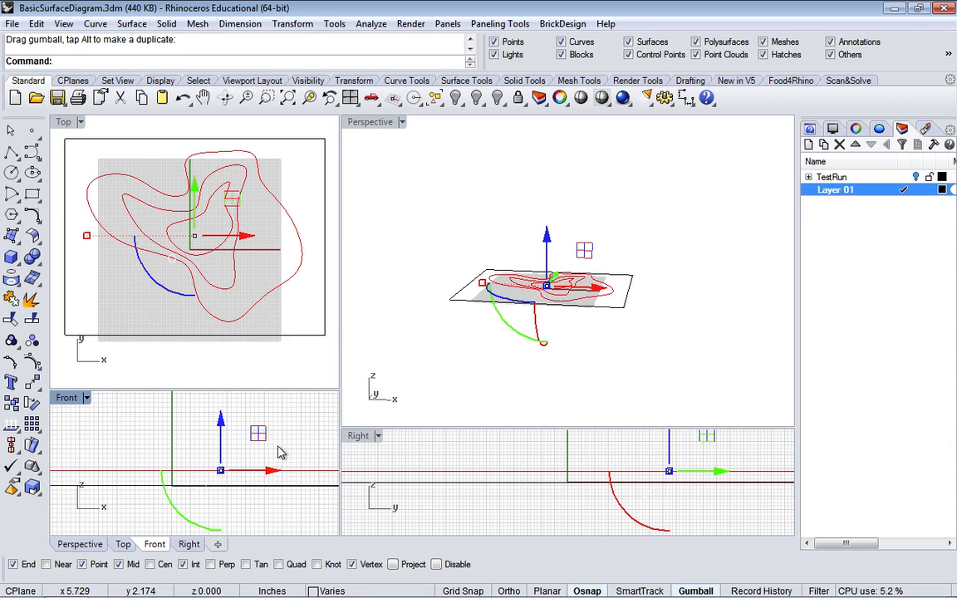
pyautogui.hotkey('ctrl', 'z')
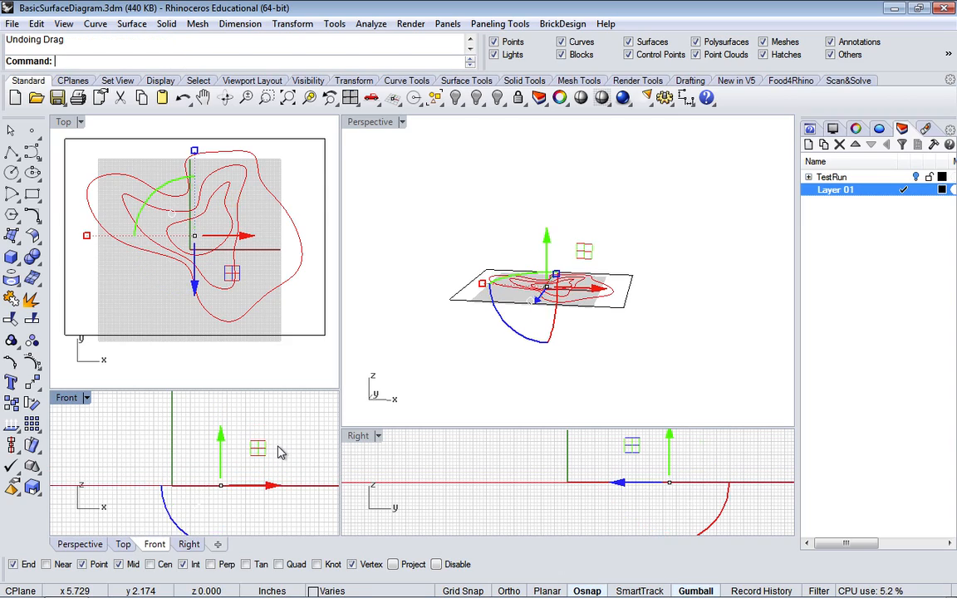
pyautogui.click(220, 445)
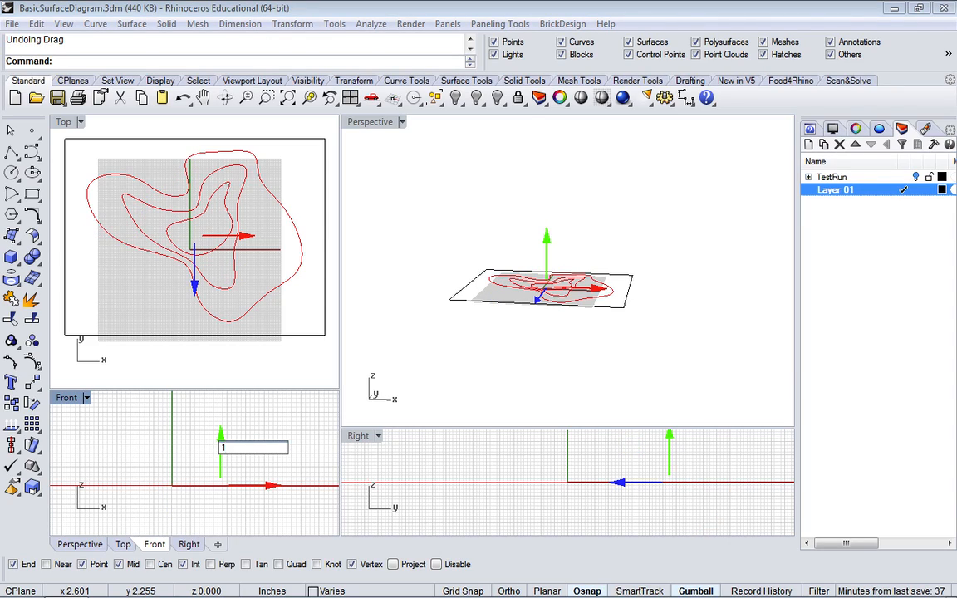
pyautogui.press('Escape')
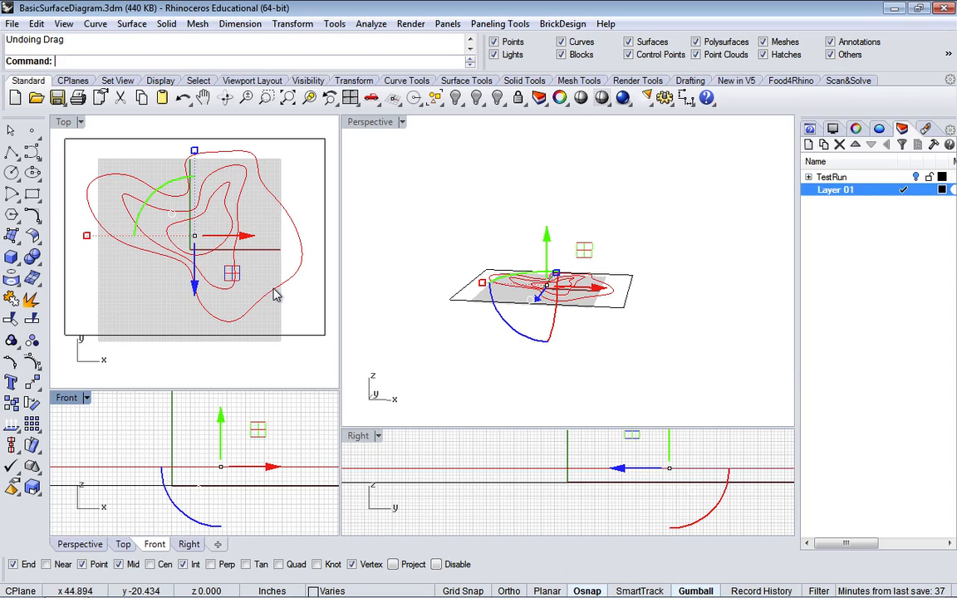
# Remove the outermost contour from the selection and raise the two inner contours another 1 inch vertically.
pyautogui.keyDown('ctrl'); pyautogui.click(278, 294); pyautogui.keyUp('ctrl')
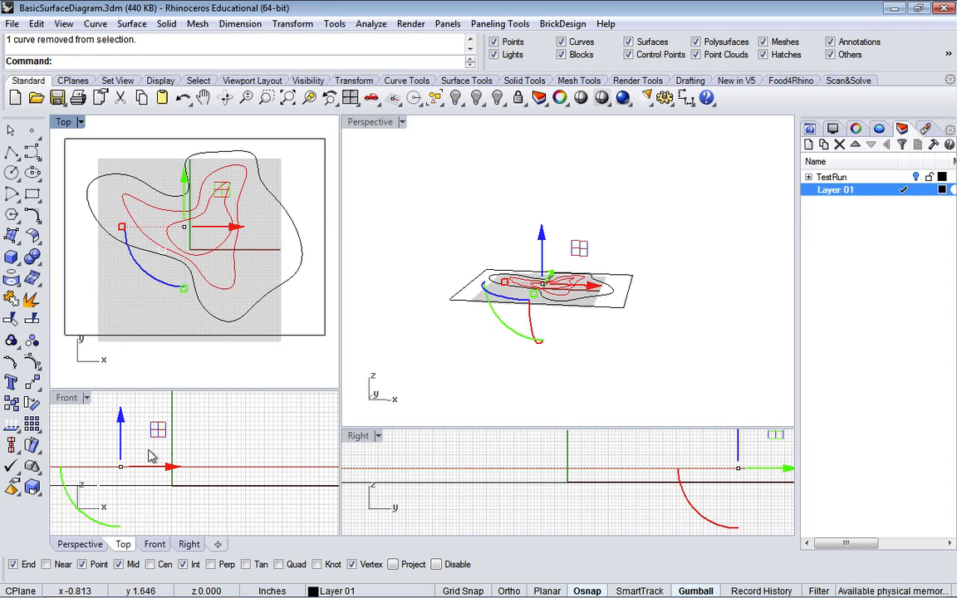
pyautogui.click(121, 422)
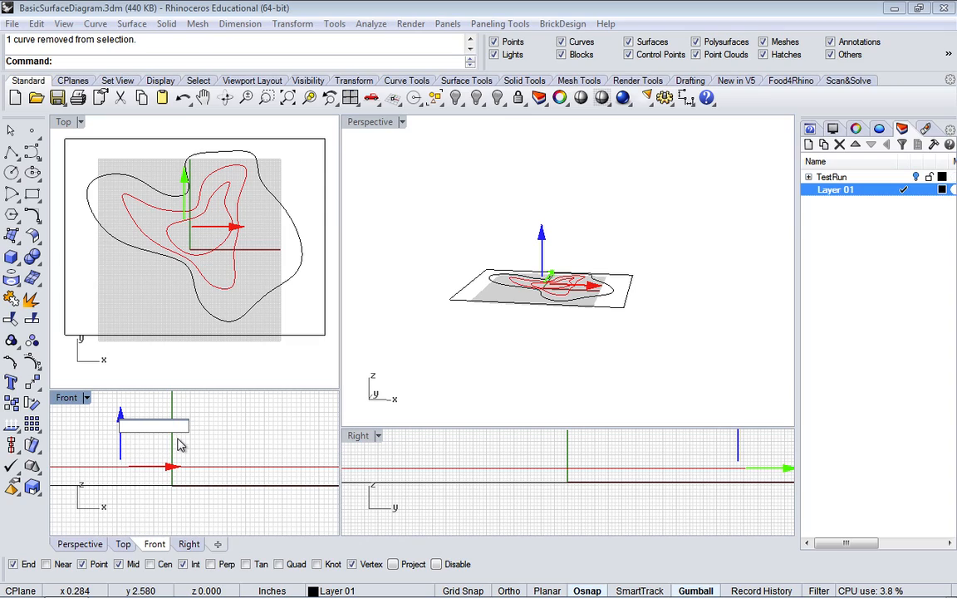
pyautogui.press('Return')
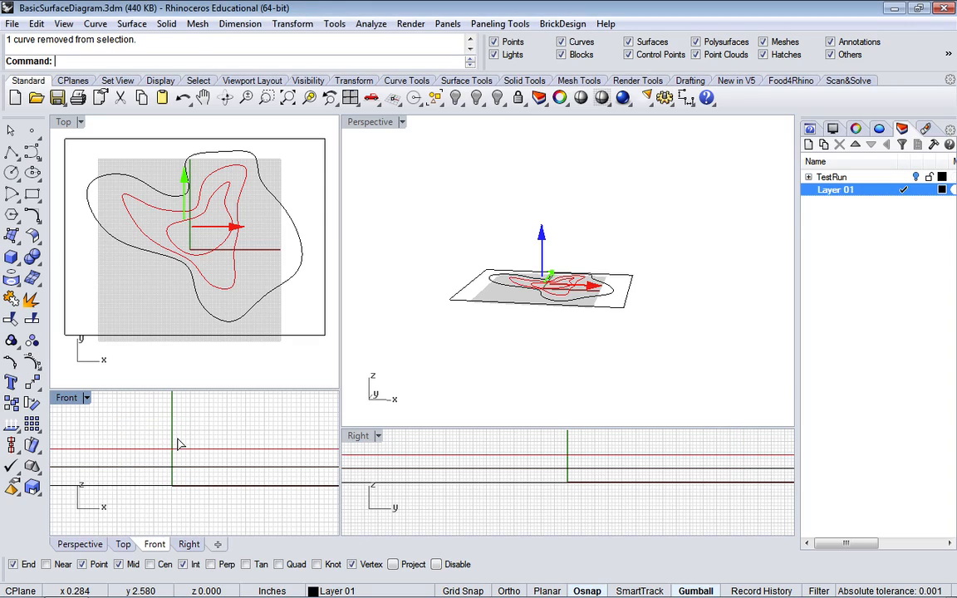
pyautogui.middleClick(230, 297)
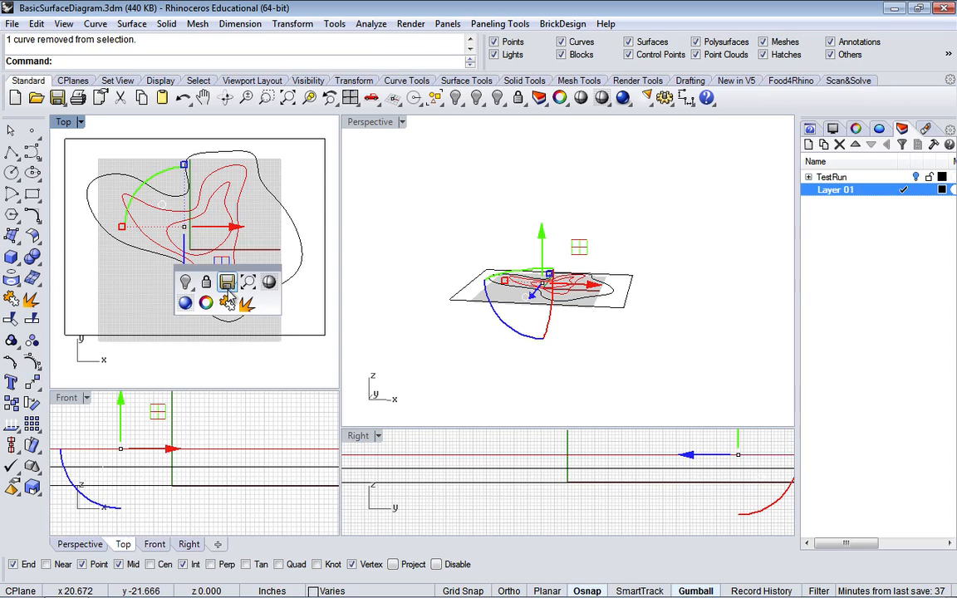
pyautogui.click(304, 290)
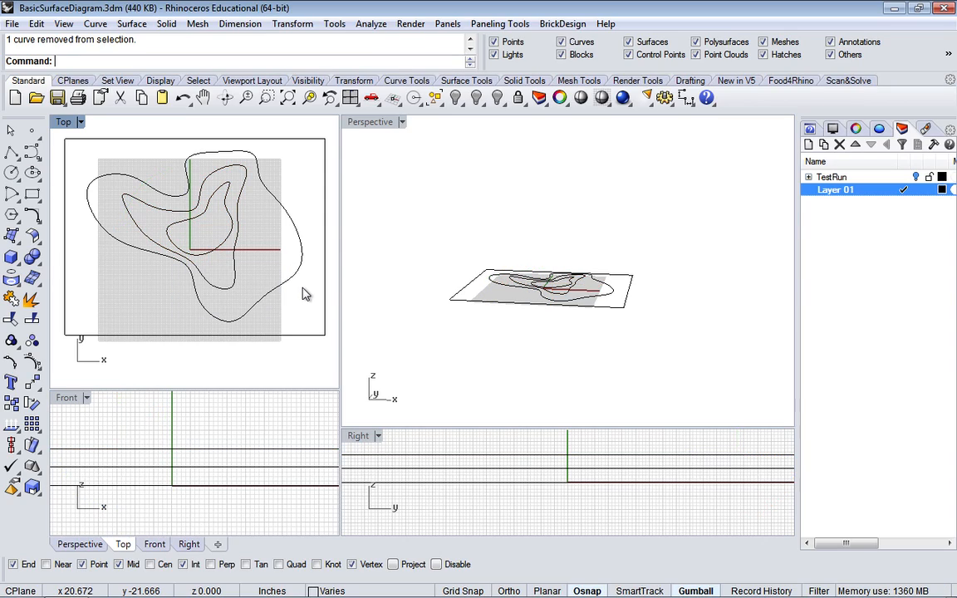
# Raise only the innermost contour curve 1 inch vertically above the middle contour, and clear the selection.
pyautogui.click(231, 285)
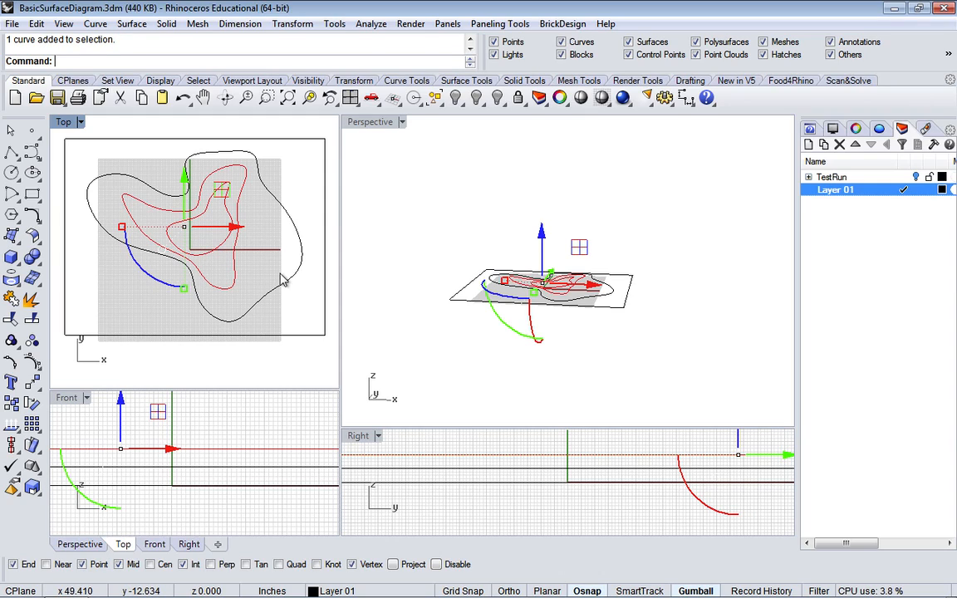
pyautogui.keyDown('ctrl'); pyautogui.click(237, 287); pyautogui.keyUp('ctrl')
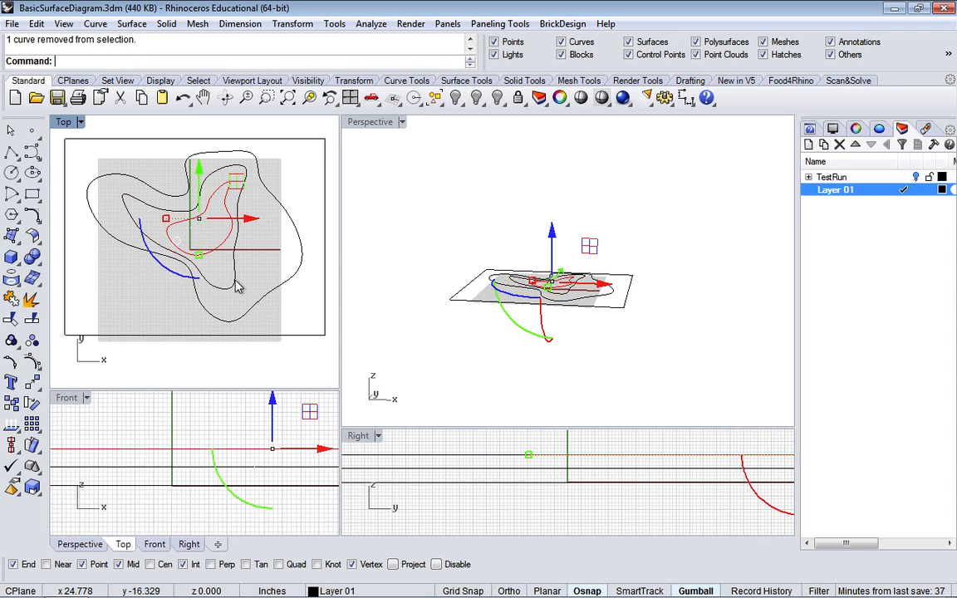
pyautogui.click(272, 402)
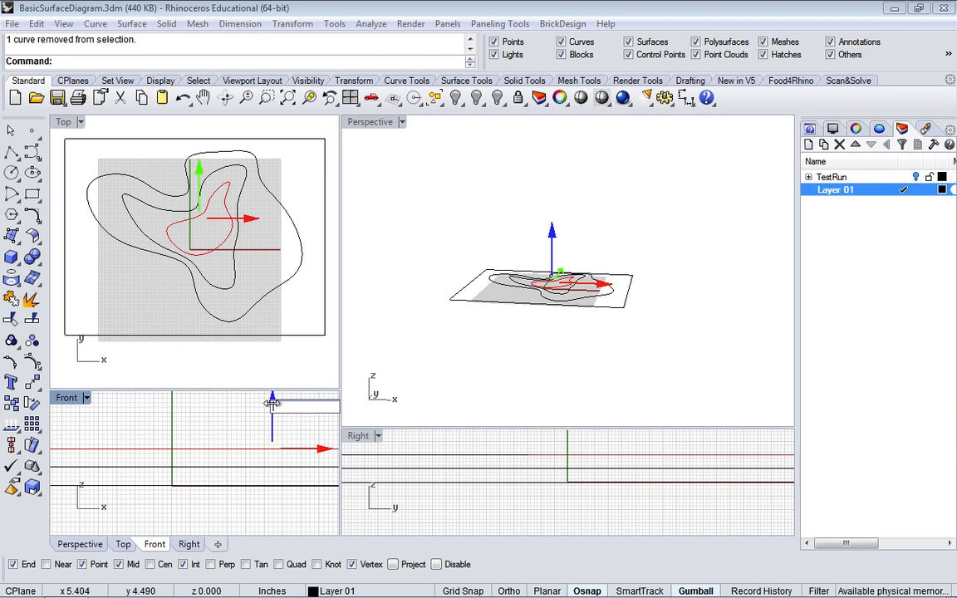
pyautogui.write('1')
pyautogui.press('Return')
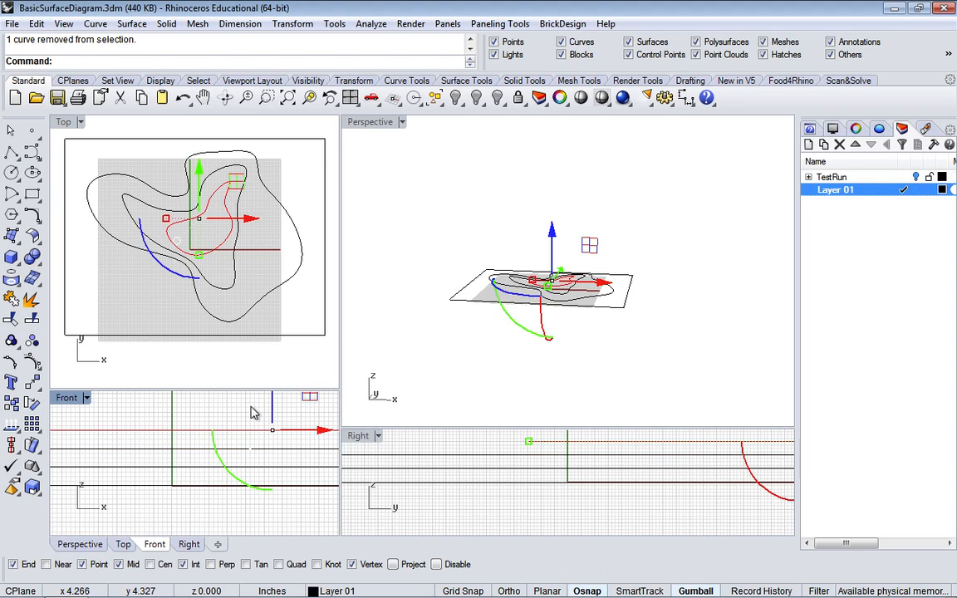
pyautogui.press('Escape')
# Examine the height differences between the stacked contours and the boundary rectangle in the Perspective viewport.
pyautogui.click(596, 333)
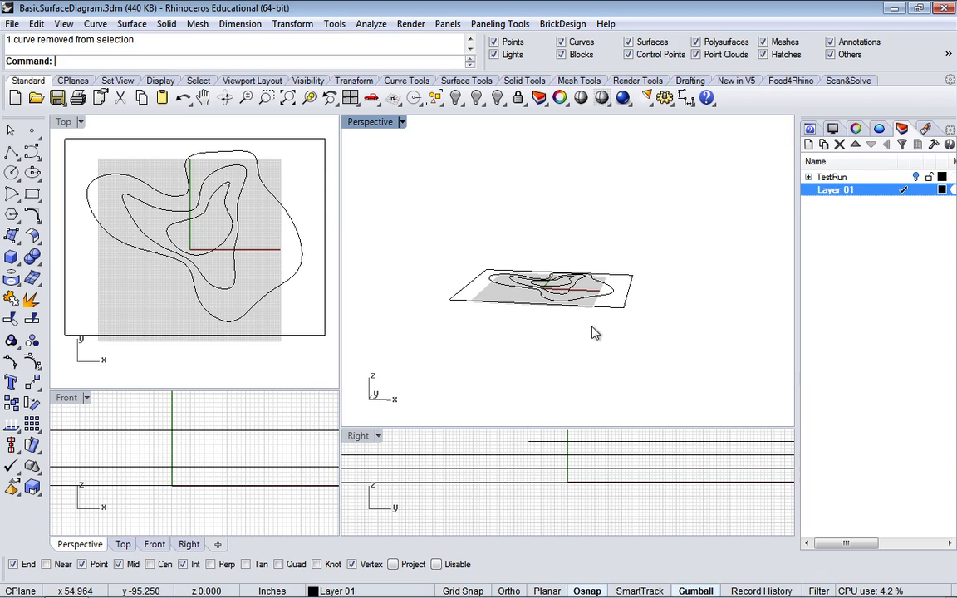
pyautogui.moveTo(615, 306); pyautogui.dragTo(541, 324, button='right')
pyautogui.scroll(8, 538, 308)
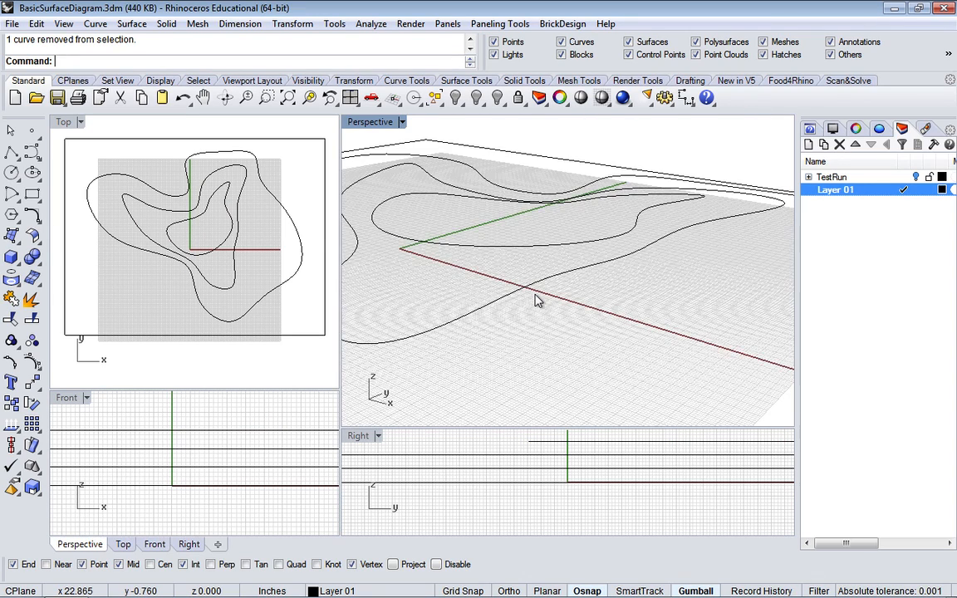
pyautogui.scroll(-6, 536, 301)
pyautogui.scroll(3, 536, 301)
pyautogui.scroll(-4, 535, 301)
pyautogui.scroll(3, 536, 301)
pyautogui.moveTo(535, 301); pyautogui.dragTo(573, 272, button='right')
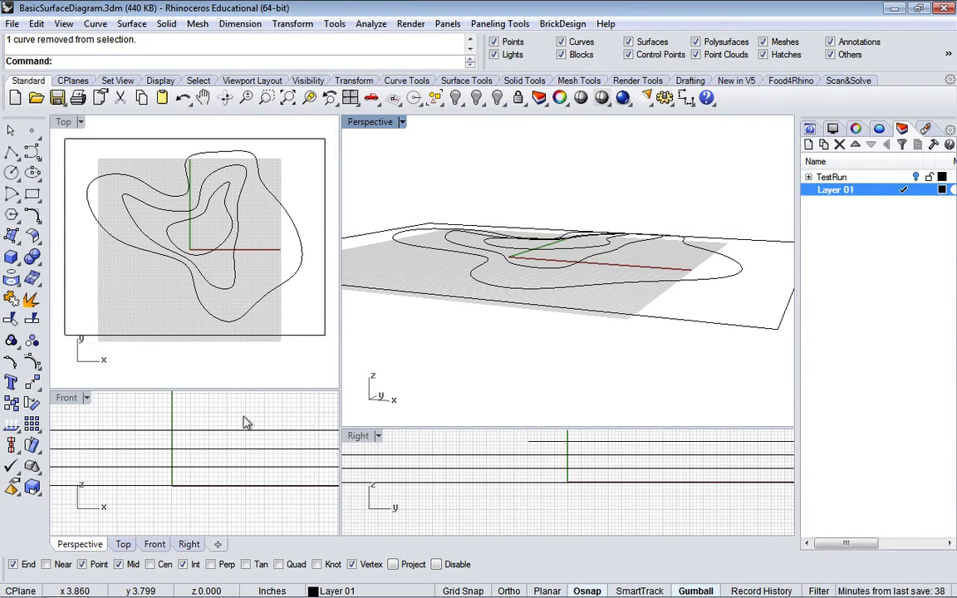
# Select the three contour curves and scale them vertically with Scale1D from origin 0 by a factor of 2, with Ortho on.
pyautogui.click(249, 468)
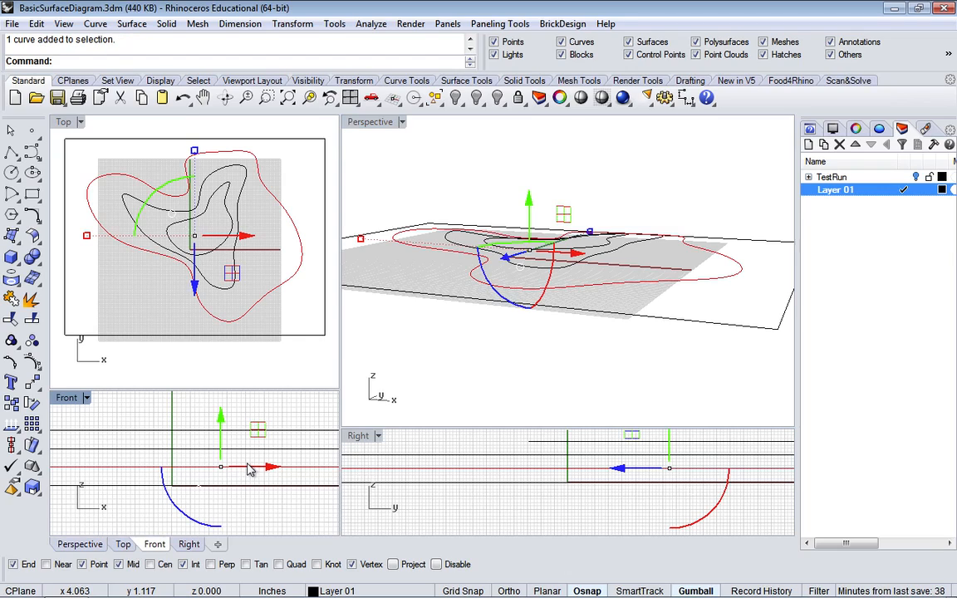
pyautogui.moveTo(260, 451); pyautogui.dragTo(282, 435)
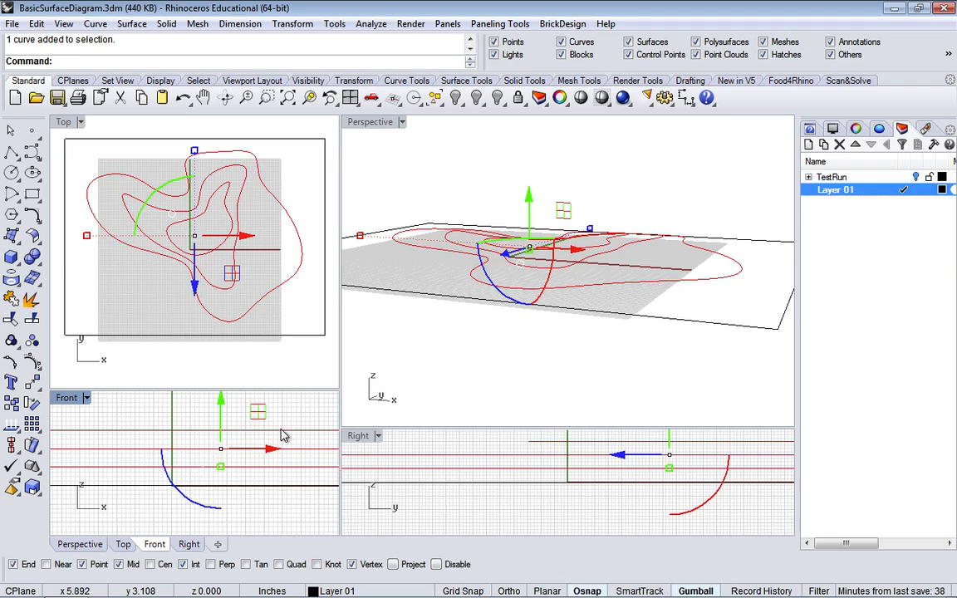
pyautogui.write('ale')
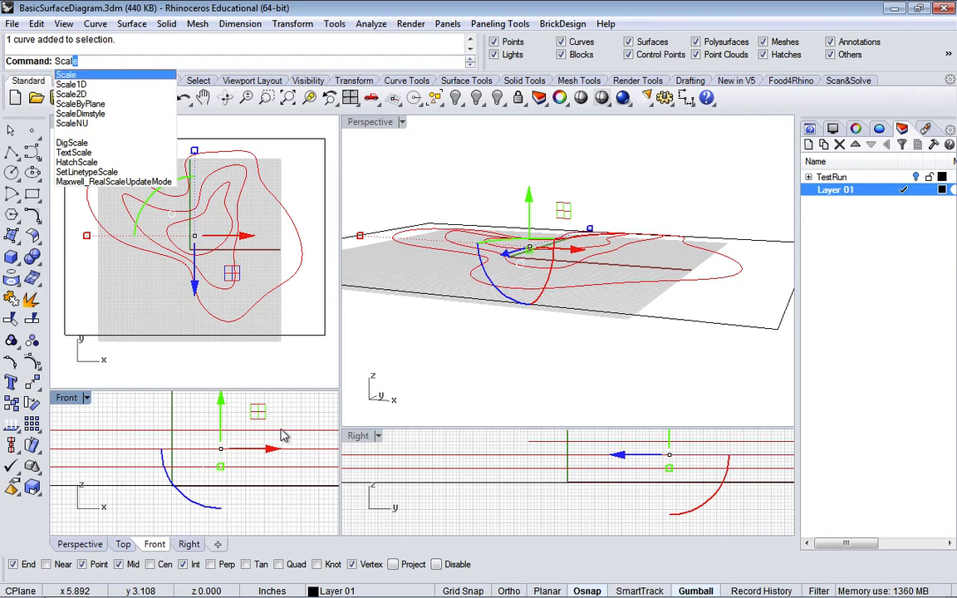
pyautogui.press('Down')
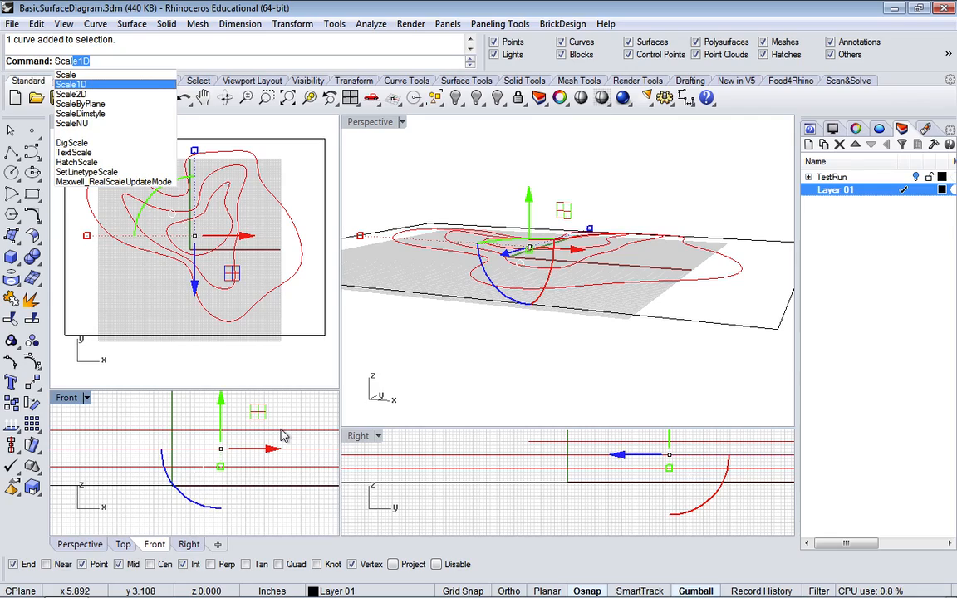
pyautogui.press('Return')
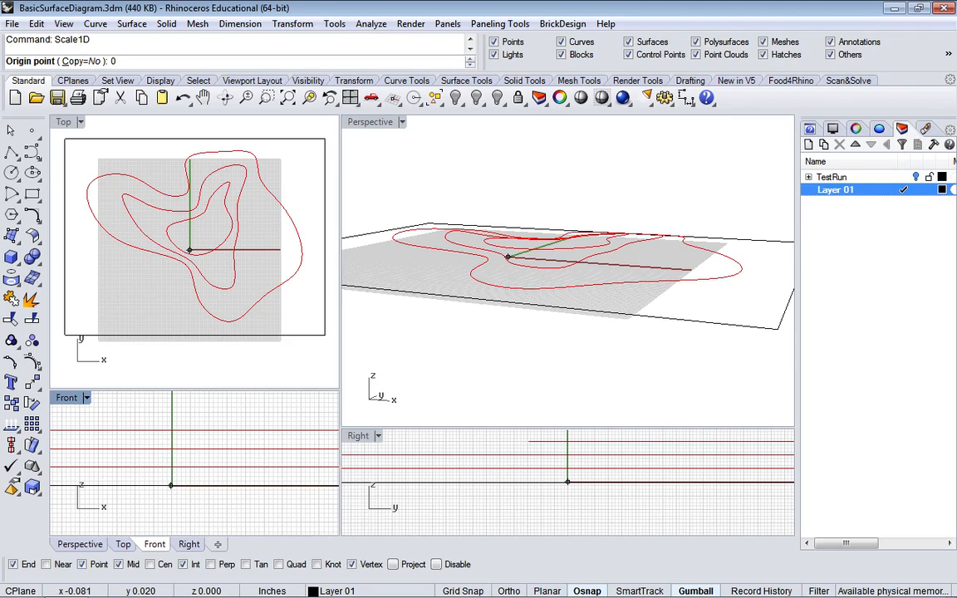
pyautogui.press('Return')
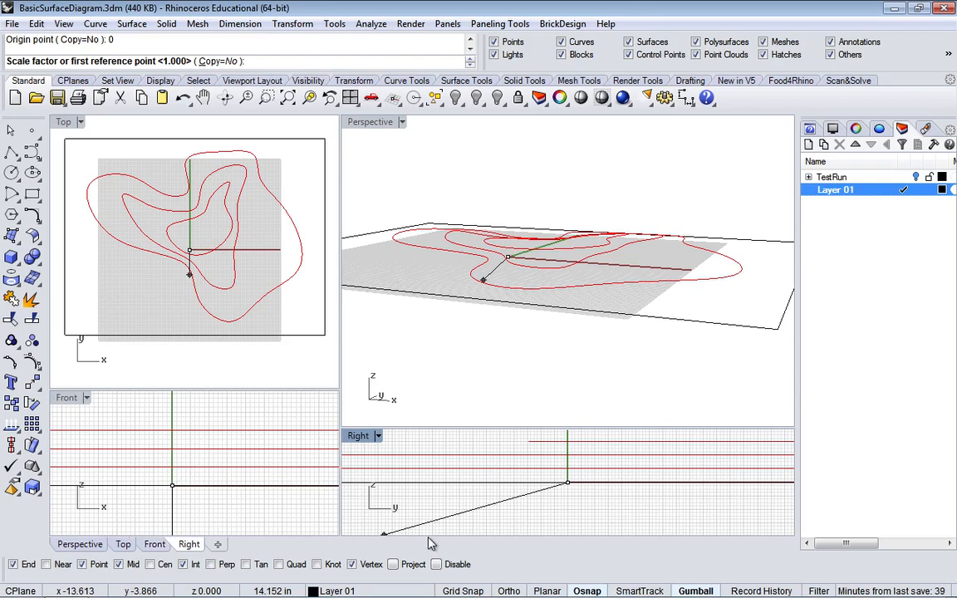
pyautogui.click(508, 591)
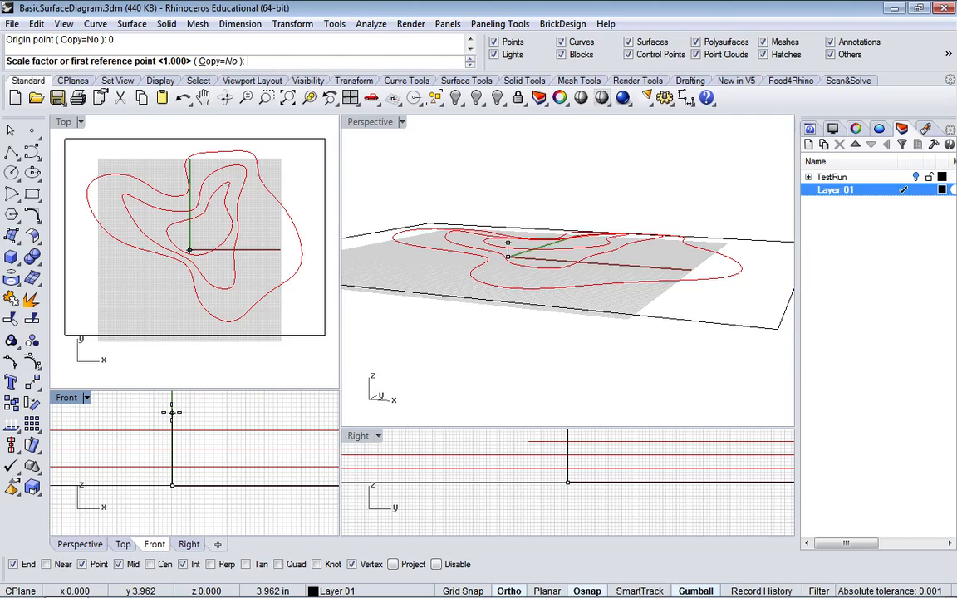
pyautogui.press('Return')
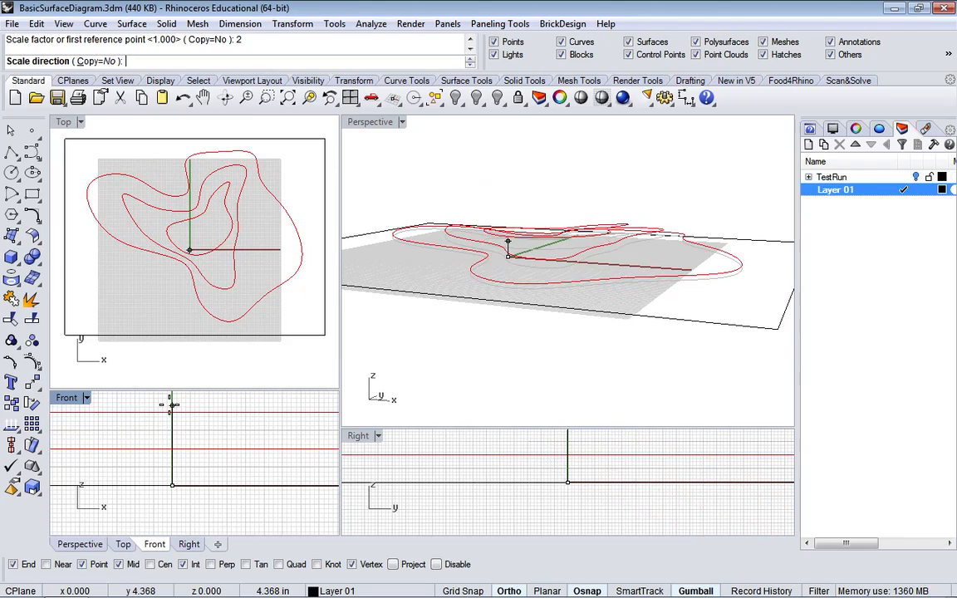
pyautogui.click(171, 408)
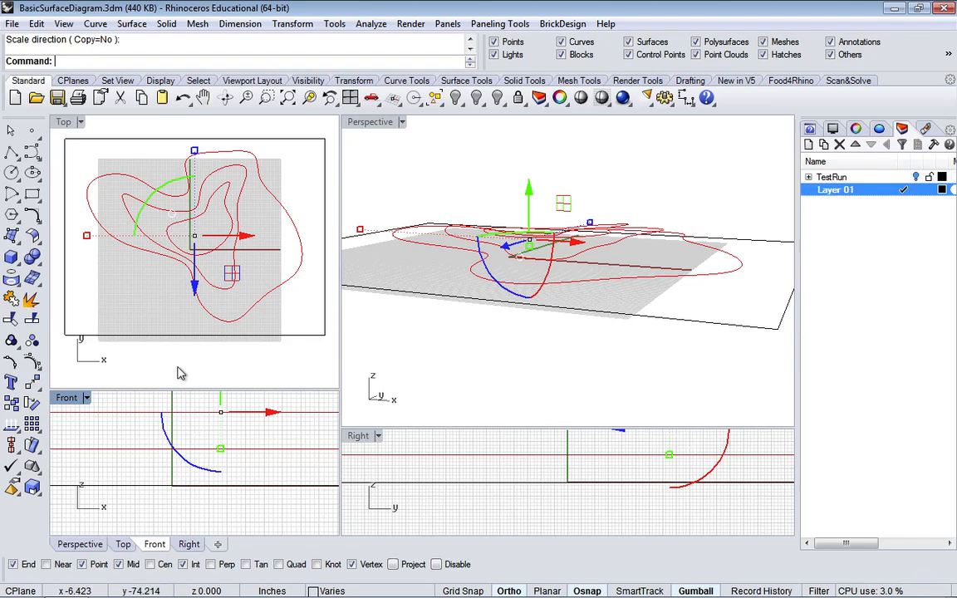
pyautogui.click(538, 380)
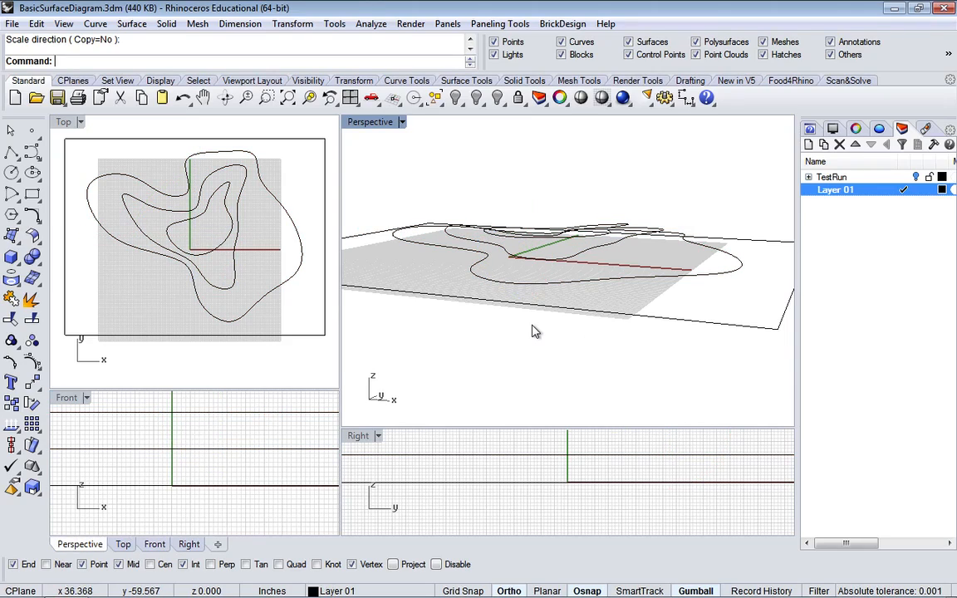
# Set the Perspective viewport's display mode to Ghosted.
pyautogui.moveTo(545, 314)
pyautogui.mouseDown(button='right')
pyautogui.moveTo(497, 250)
pyautogui.moveTo(529, 295)
pyautogui.moveTo(564, 311)
pyautogui.moveTo(518, 335)
pyautogui.moveTo(508, 325)
pyautogui.moveTo(530, 343)
pyautogui.moveTo(516, 356)
pyautogui.moveTo(546, 314)
pyautogui.moveTo(513, 326)
pyautogui.moveTo(533, 315)
pyautogui.mouseUp(button='right')
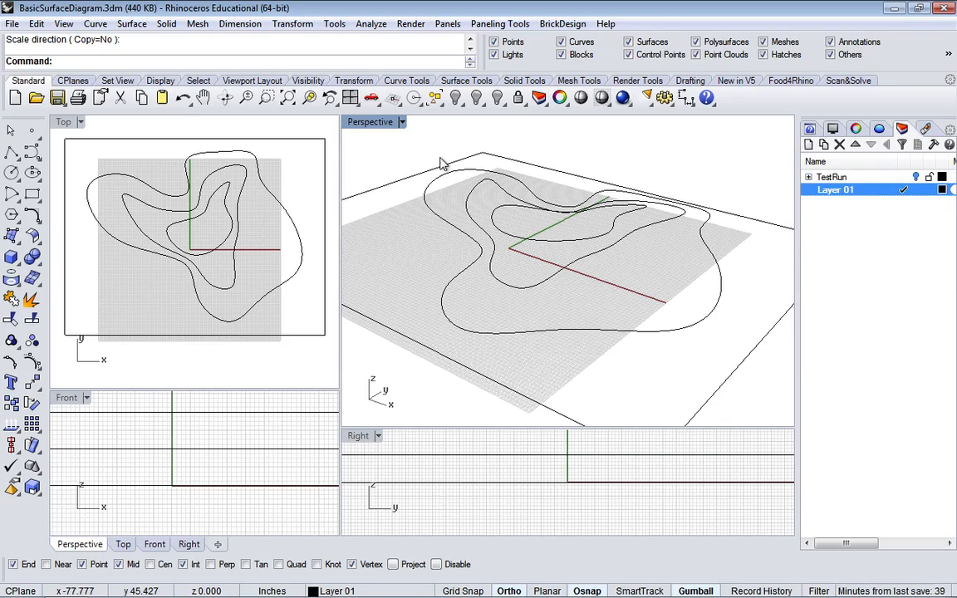
pyautogui.click(401, 122)
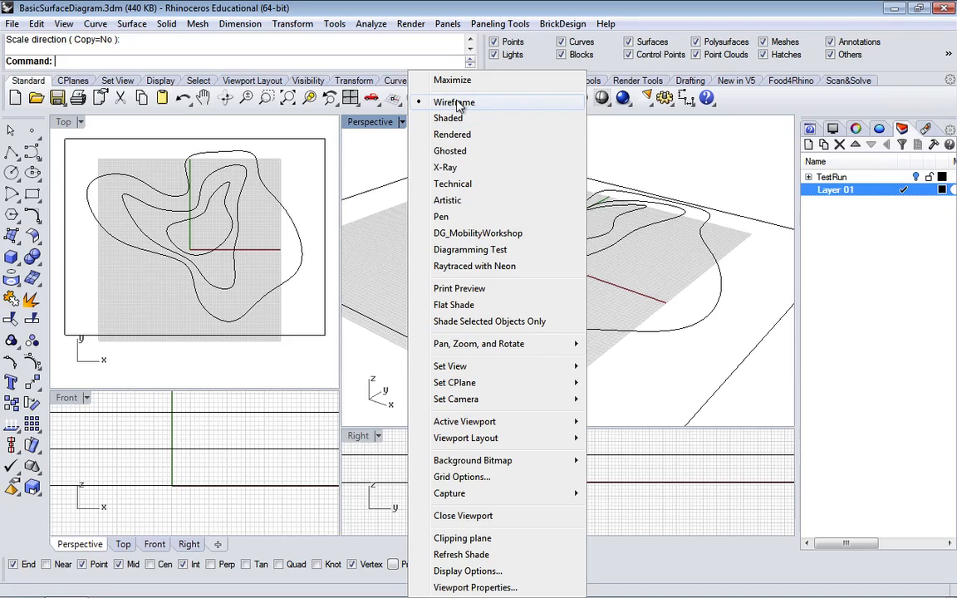
pyautogui.click(455, 154)
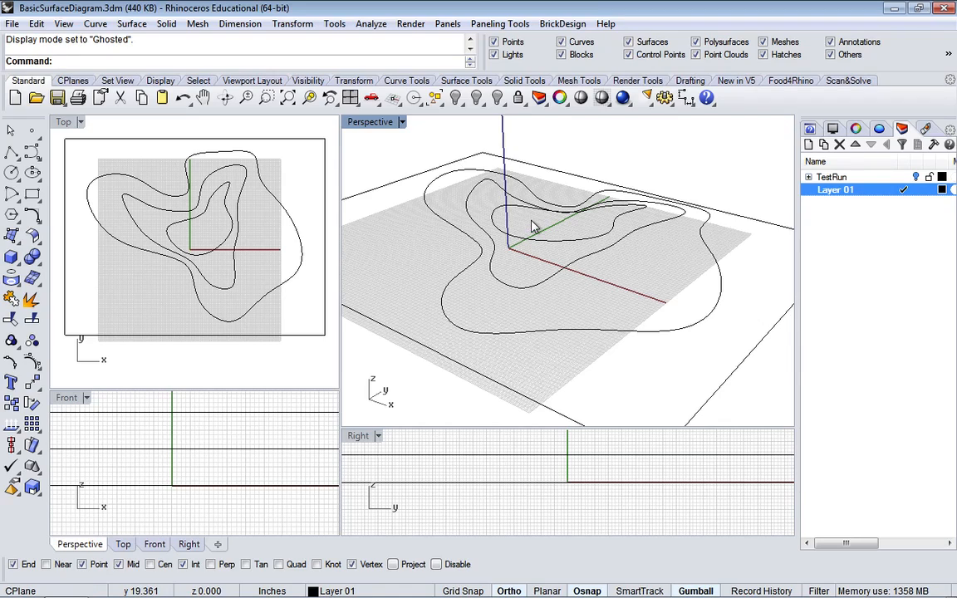
# Turn off and lock the TestRun layer.
pyautogui.scroll(-5, 534, 226)
pyautogui.scroll(3, 544, 231)
pyautogui.scroll(3, 544, 231)
pyautogui.scroll(-5, 544, 231)
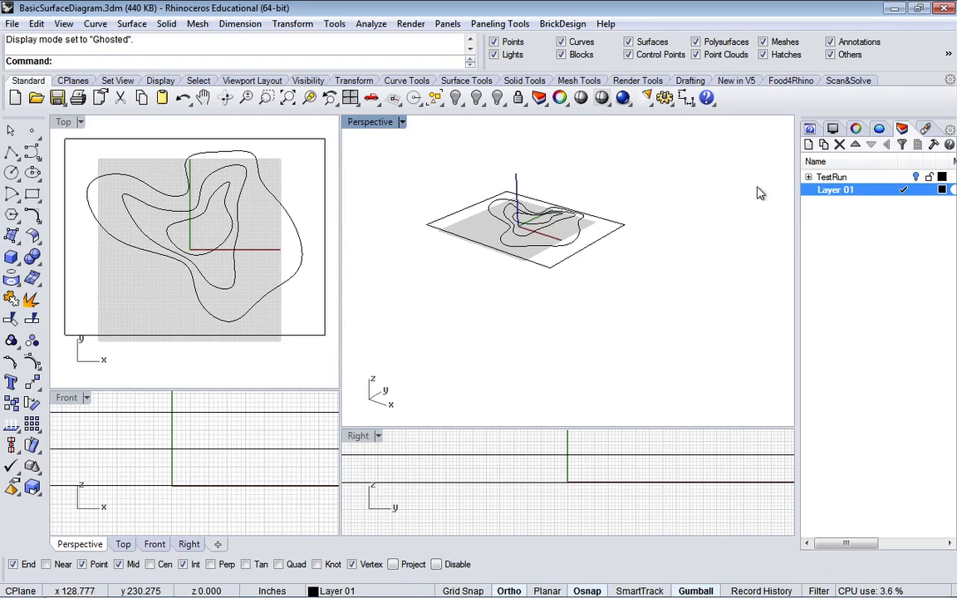
pyautogui.click(930, 177)
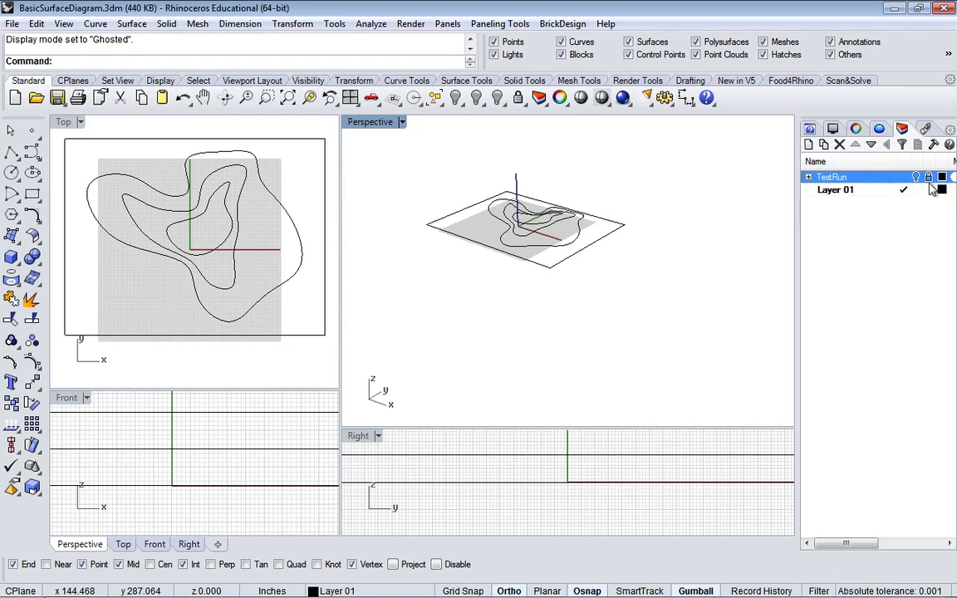
# Try window selections around all four curves and around only part of them in the Perspective viewport, clearing any selection made.
pyautogui.moveTo(365, 149); pyautogui.dragTo(648, 306)
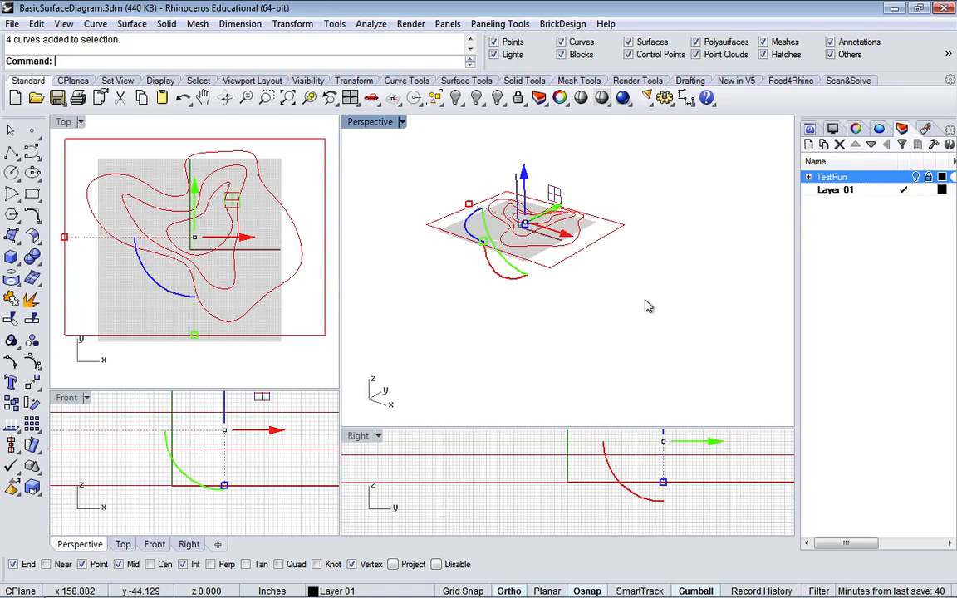
pyautogui.click(401, 165)
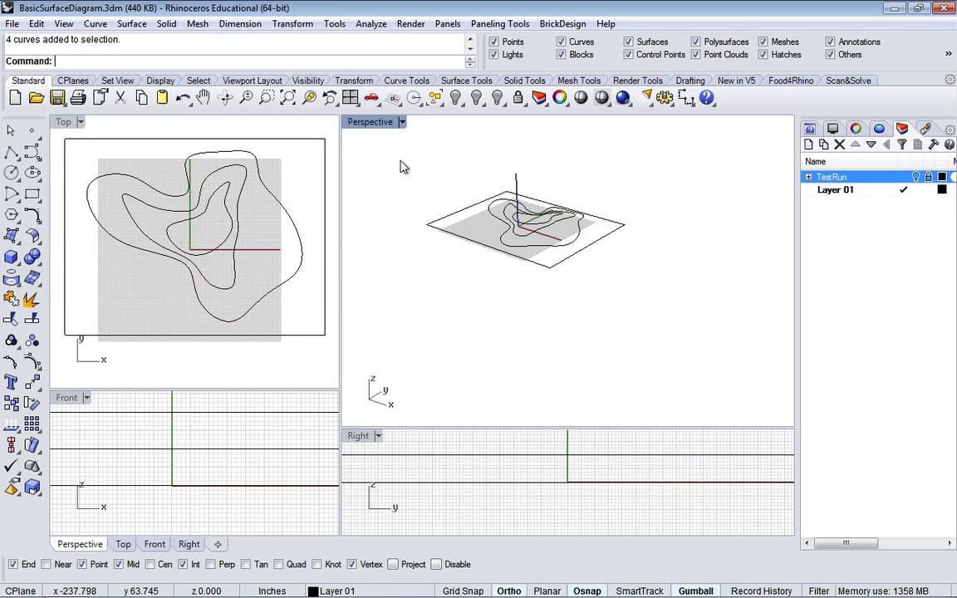
pyautogui.moveTo(401, 156); pyautogui.dragTo(677, 315)
pyautogui.press('Escape')
pyautogui.moveTo(662, 271); pyautogui.dragTo(619, 213)
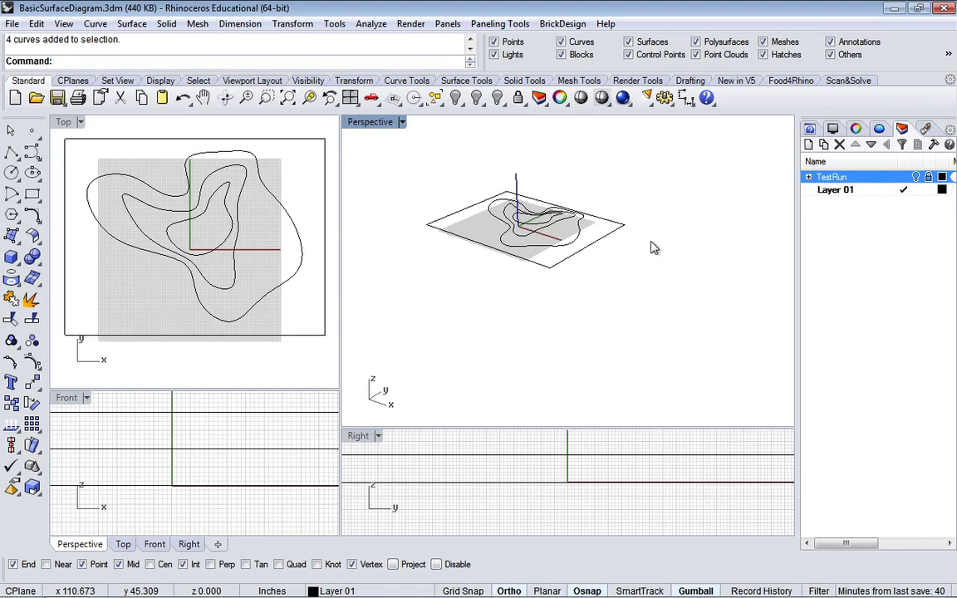
pyautogui.moveTo(400, 158); pyautogui.dragTo(536, 311)
pyautogui.moveTo(397, 155); pyautogui.dragTo(535, 302)
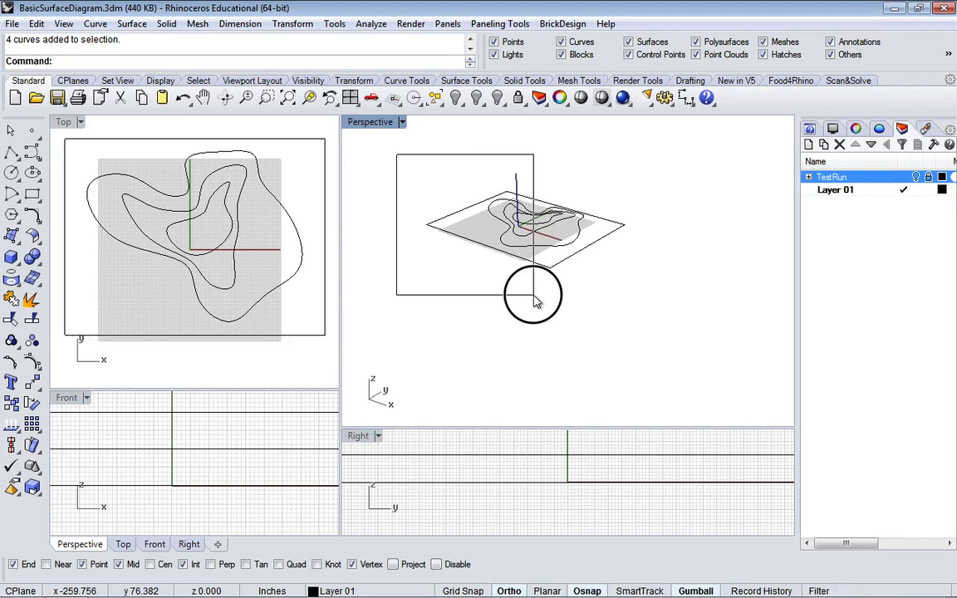
pyautogui.moveTo(534, 296); pyautogui.dragTo(535, 299)
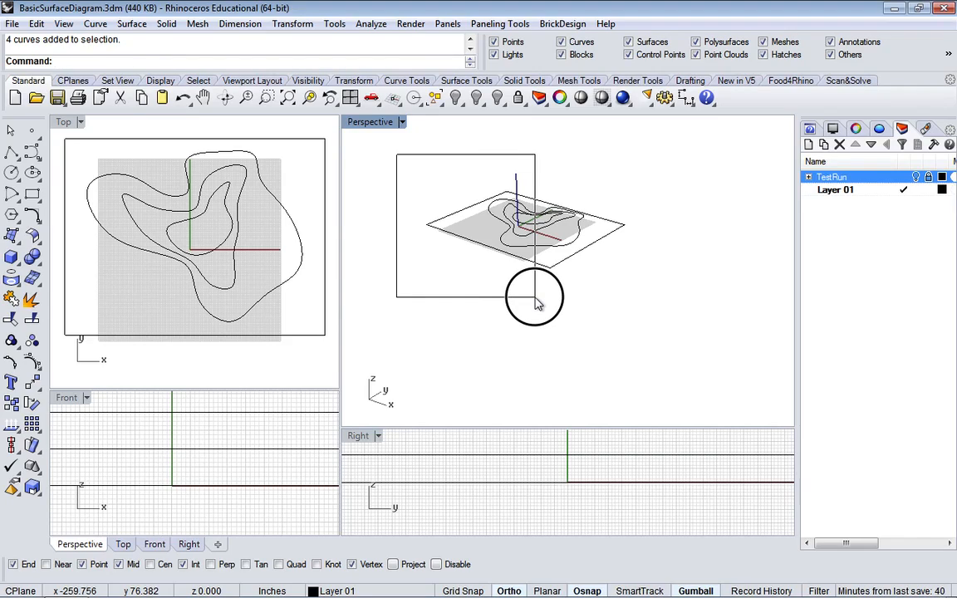
pyautogui.moveTo(536, 300); pyautogui.dragTo(535, 302)
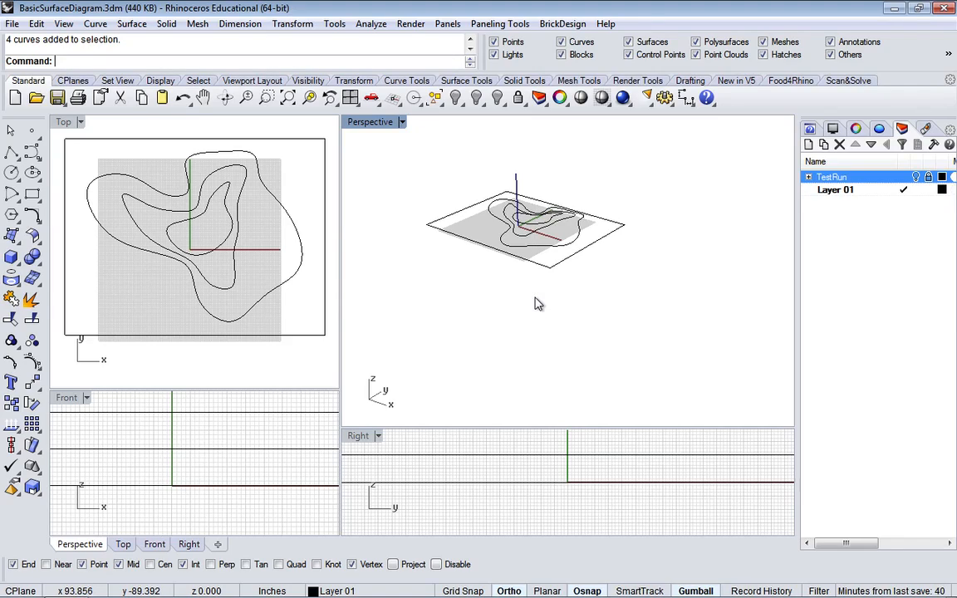
# Window-select all four curves, then crossing-select only the boundary rectangle and outermost contour, clearing each selection.
pyautogui.moveTo(393, 158); pyautogui.dragTo(649, 302)
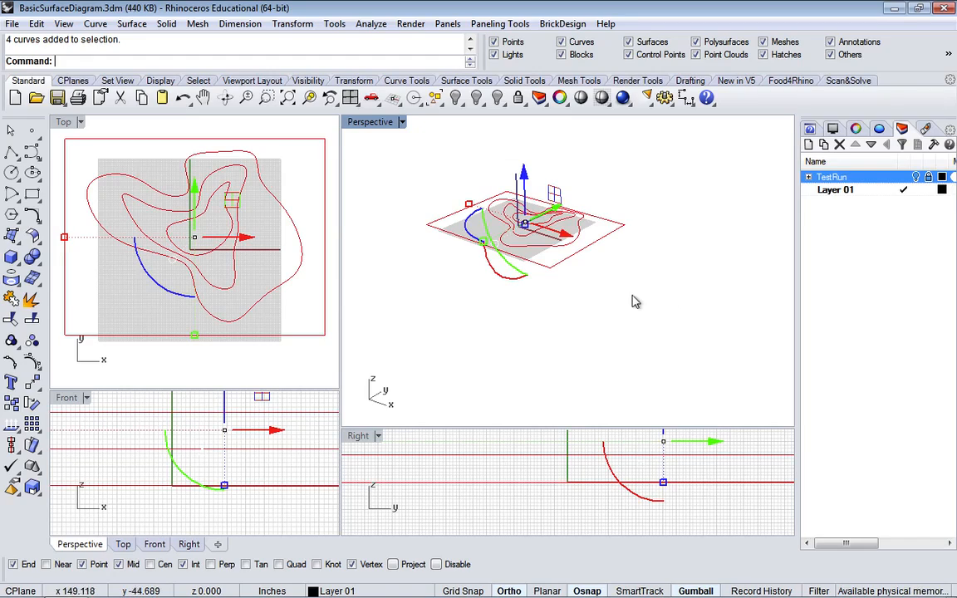
pyautogui.press('Escape')
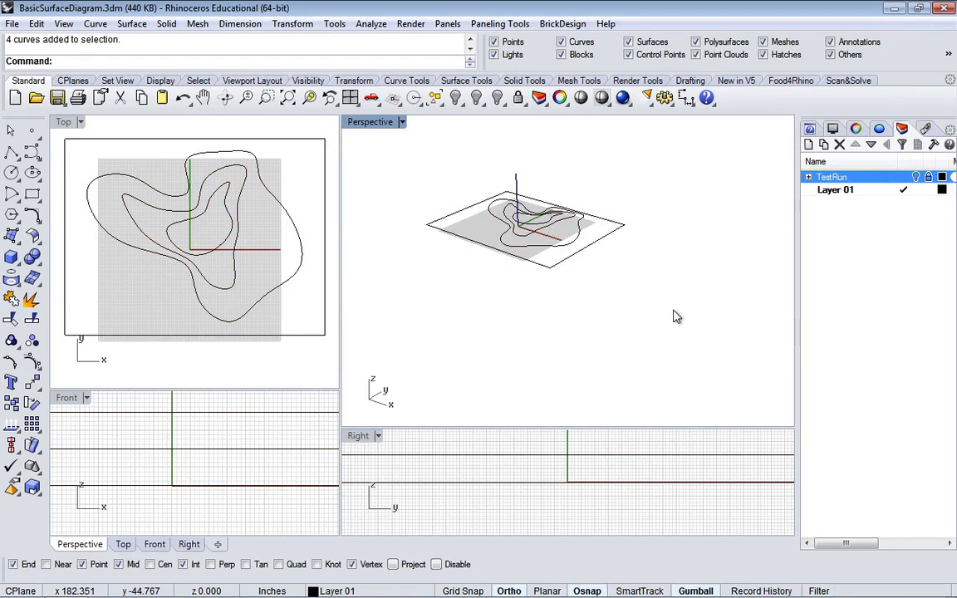
pyautogui.moveTo(665, 291); pyautogui.dragTo(578, 181)
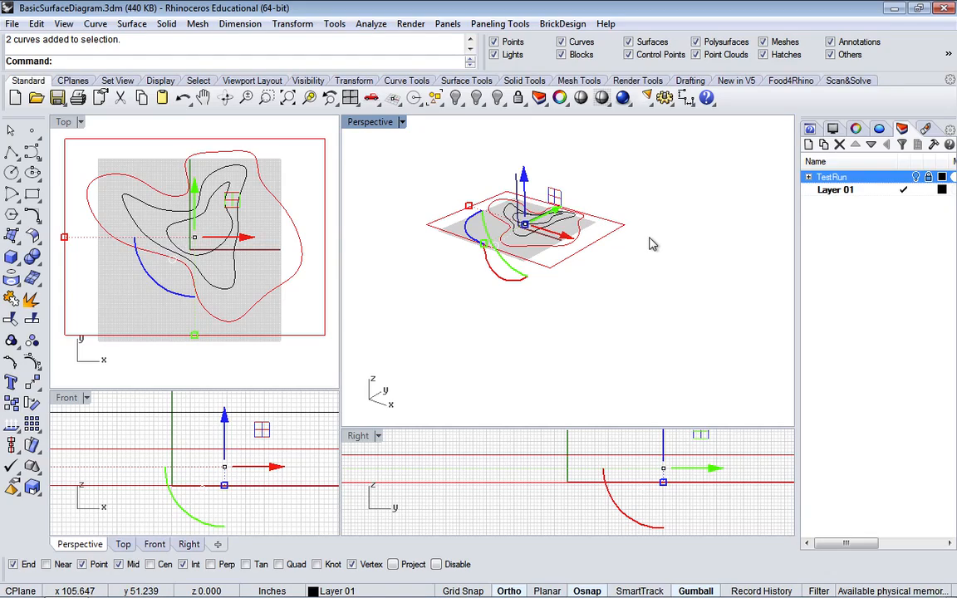
pyautogui.press('Escape')
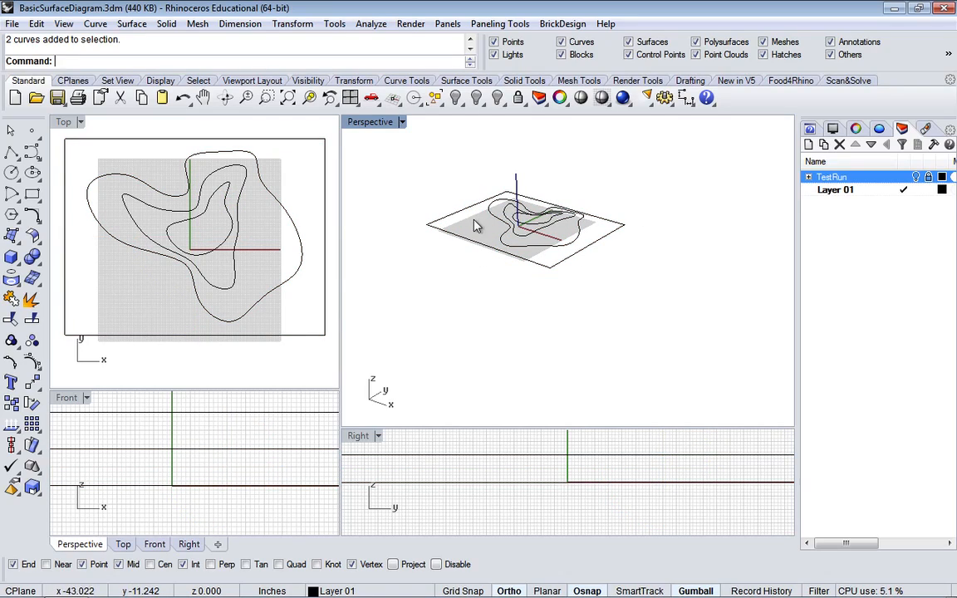
# Select the boundary rectangle, add the three contour curves to the selection one by one, and clear the selection.
pyautogui.click(581, 242)
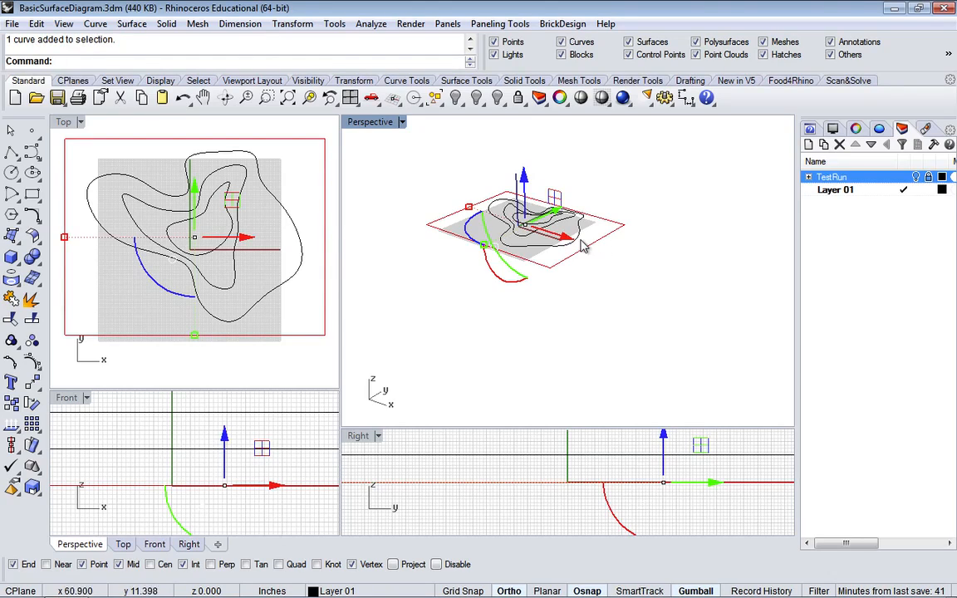
pyautogui.keyDown('shift'); pyautogui.click(568, 222); pyautogui.keyUp('shift')
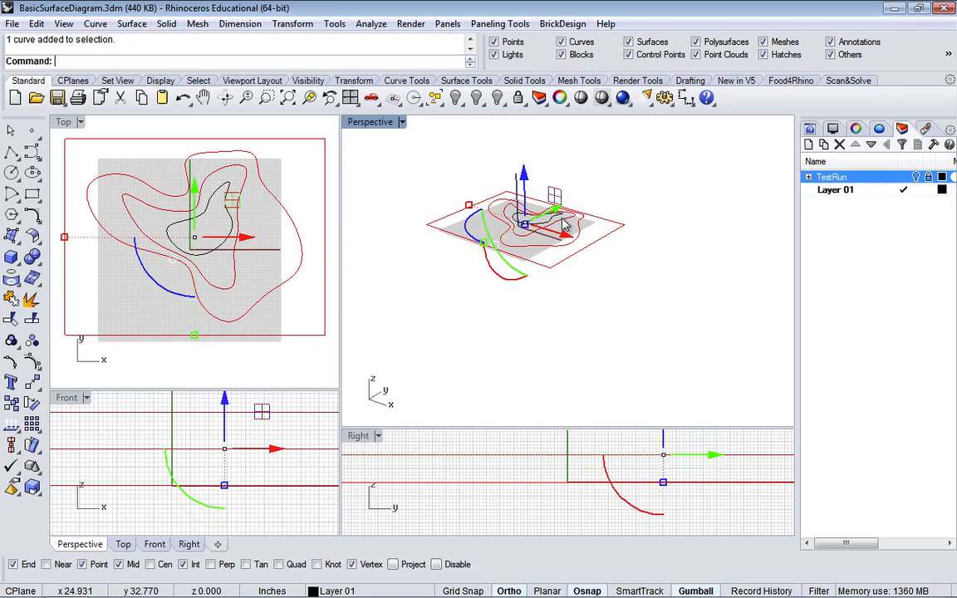
pyautogui.keyDown('shift'); pyautogui.click(552, 219); pyautogui.keyUp('shift')
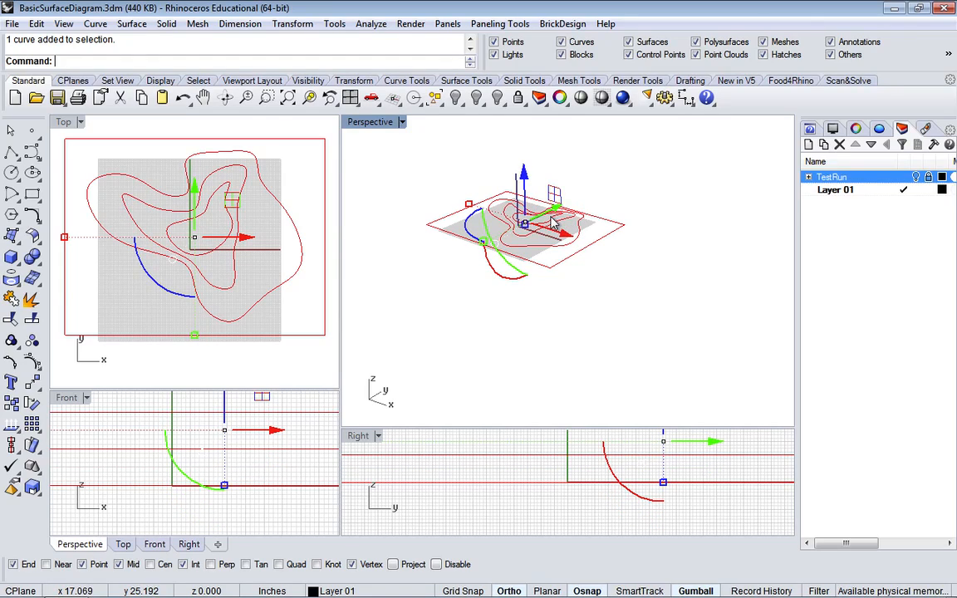
pyautogui.middleClick(552, 222)
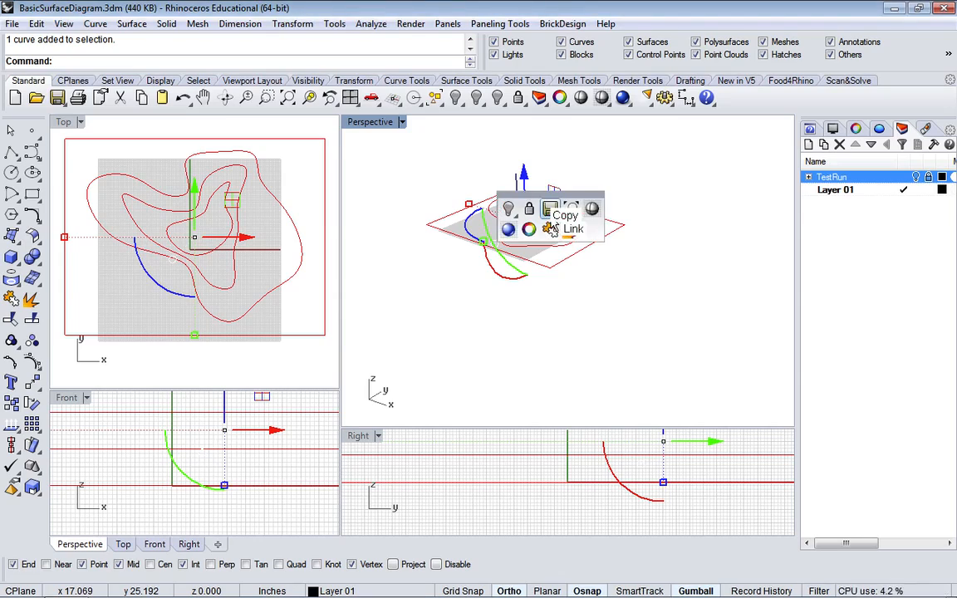
pyautogui.click(638, 223)
# Crossing-select all four curves, remove the three contours from the selection individually, and deselect the remaining boundary rectangle.
pyautogui.moveTo(628, 296); pyautogui.dragTo(421, 175)
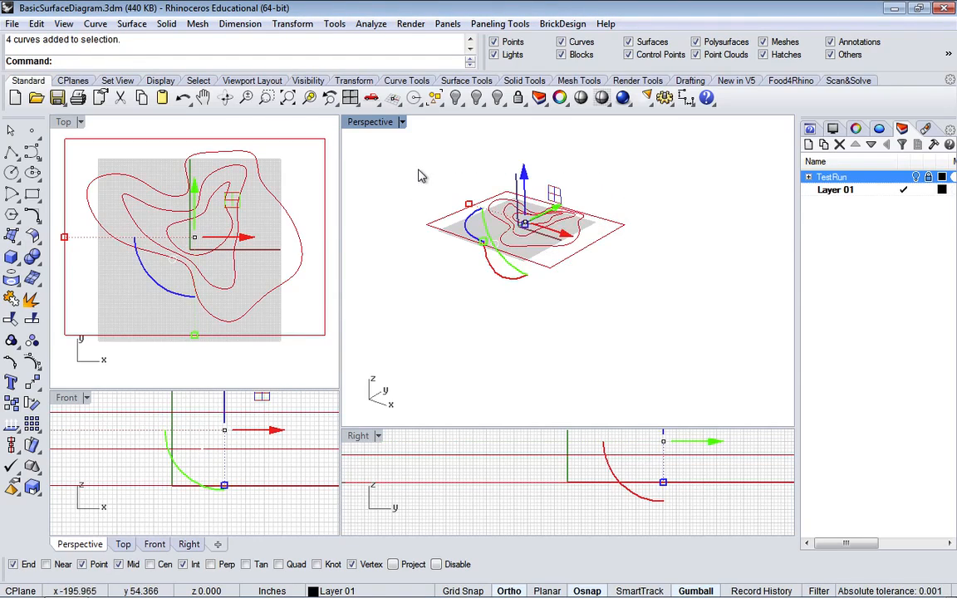
pyautogui.keyDown('ctrl'); pyautogui.click(562, 226); pyautogui.keyUp('ctrl')
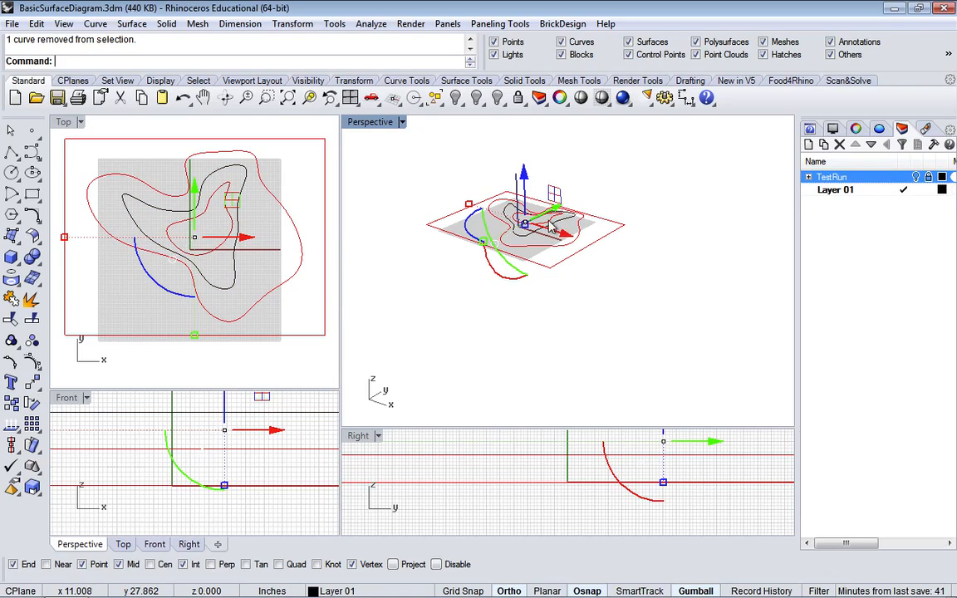
pyautogui.keyDown('ctrl'); pyautogui.click(552, 222); pyautogui.keyUp('ctrl')
pyautogui.keyDown('ctrl'); pyautogui.click(579, 228); pyautogui.keyUp('ctrl')
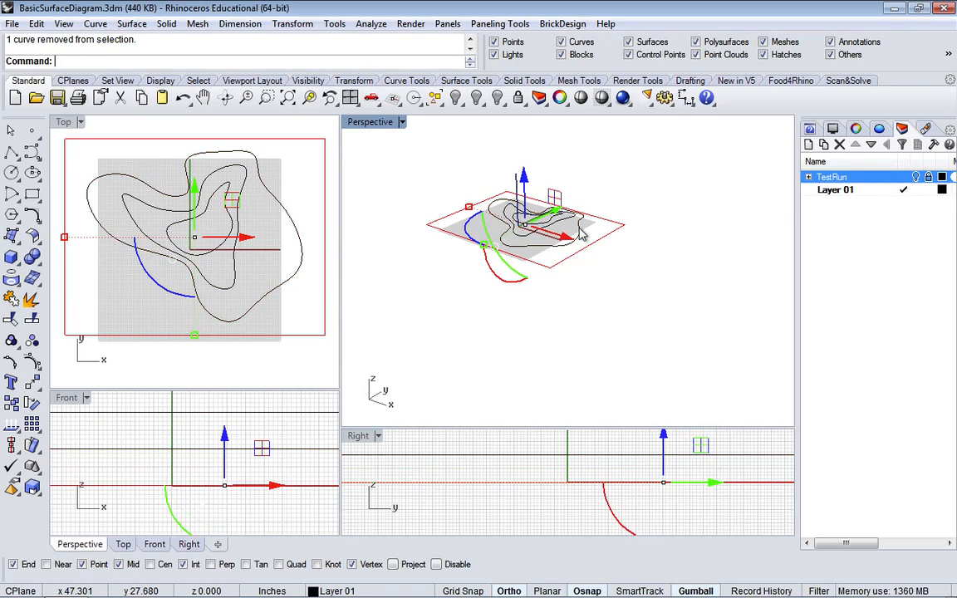
pyautogui.press('Escape')
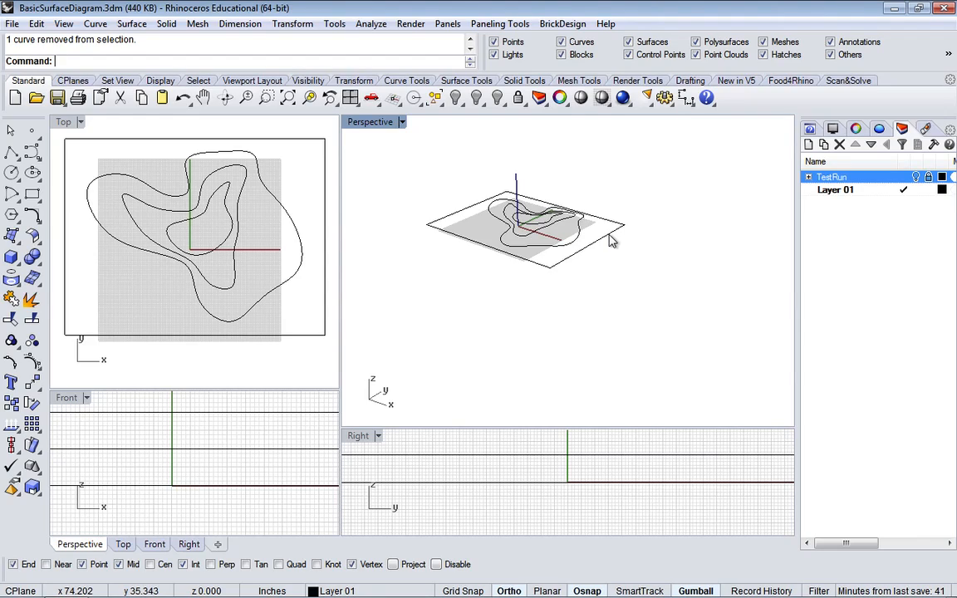
# Select all four curves and preview a Patch surface through the boundary rectangle and the three contours.
pyautogui.hotkey('ctrl', 'a')
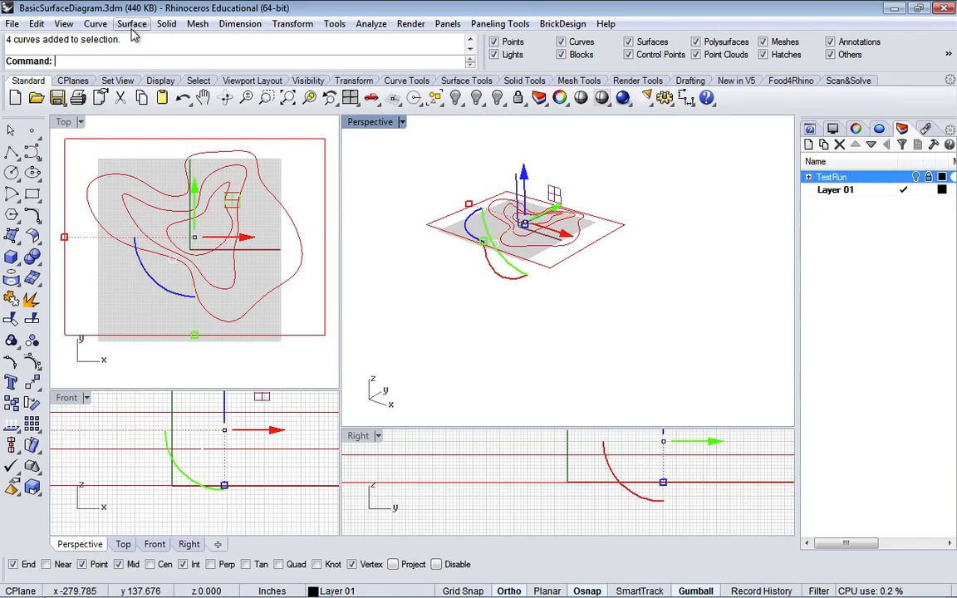
pyautogui.write('P')
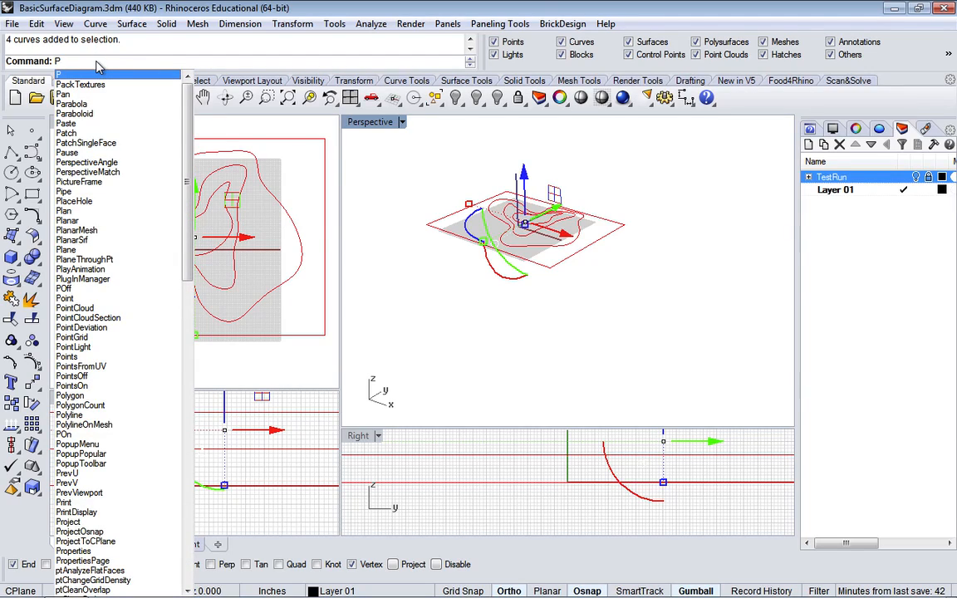
pyautogui.write('atch')
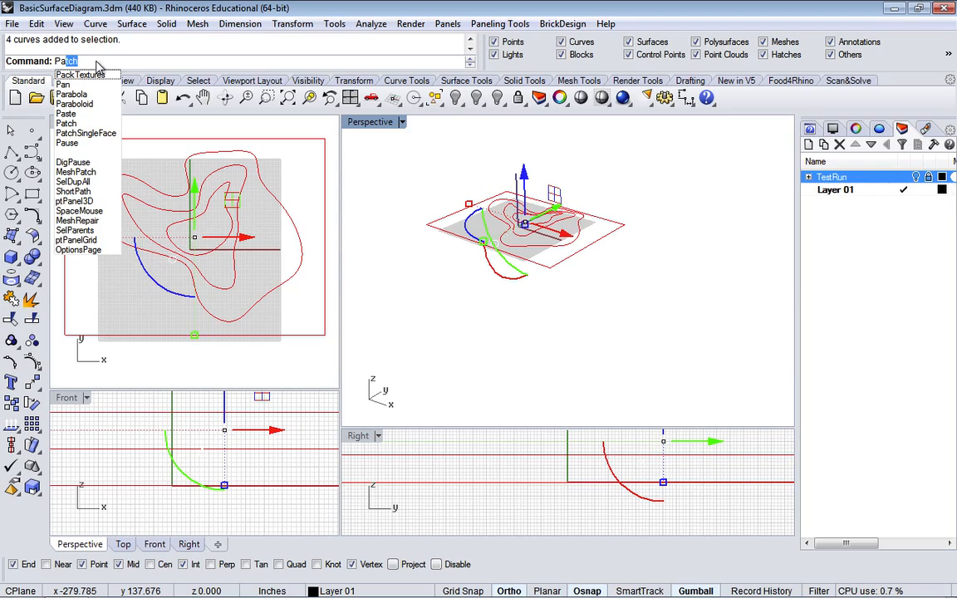
pyautogui.press('Down')
pyautogui.press('Down')
pyautogui.press('Down')
pyautogui.press('Down')
pyautogui.press('Down')
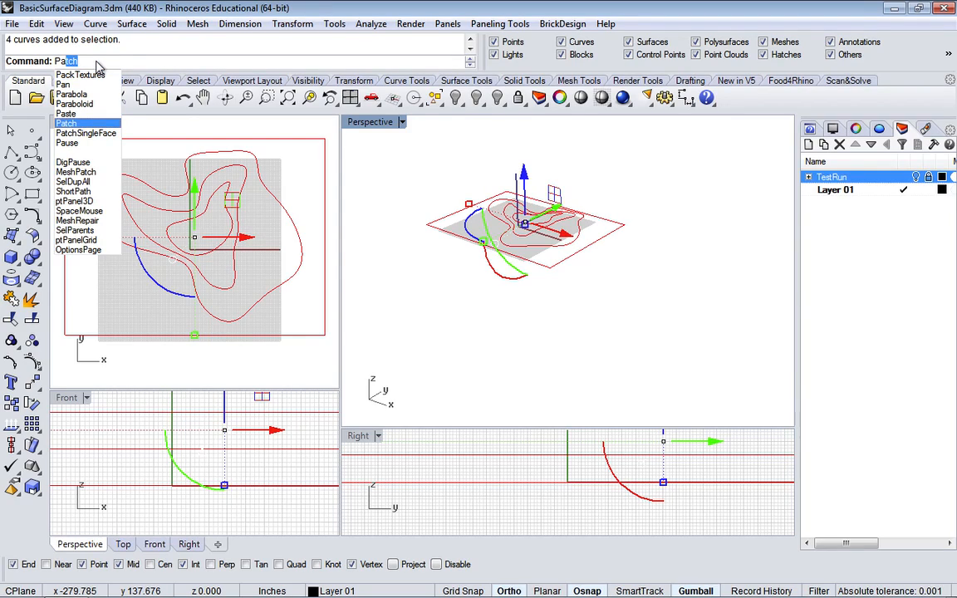
pyautogui.press('Return')
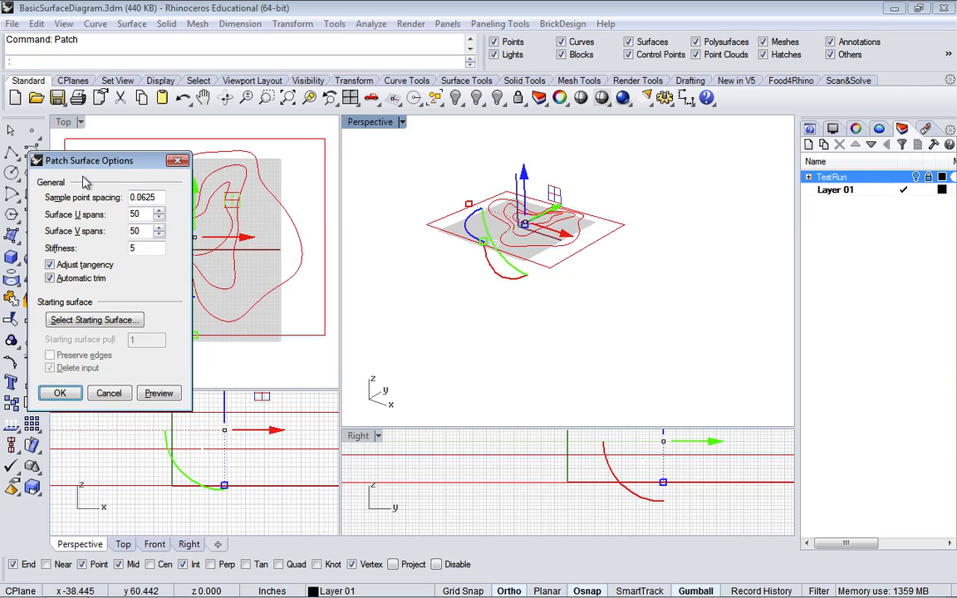
pyautogui.click(84, 166)
pyautogui.moveTo(84, 166); pyautogui.dragTo(160, 140)
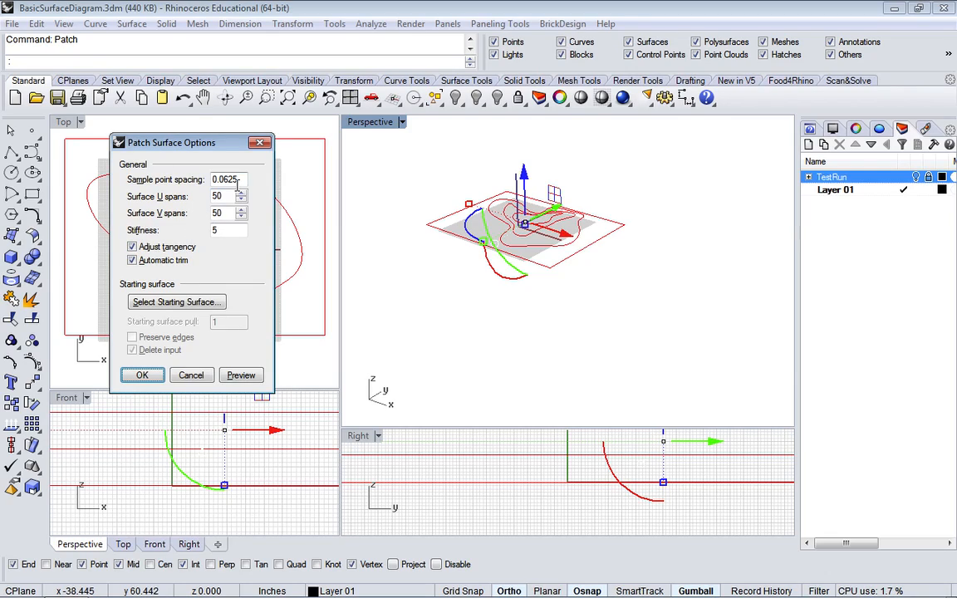
pyautogui.moveTo(240, 179); pyautogui.dragTo(213, 179)
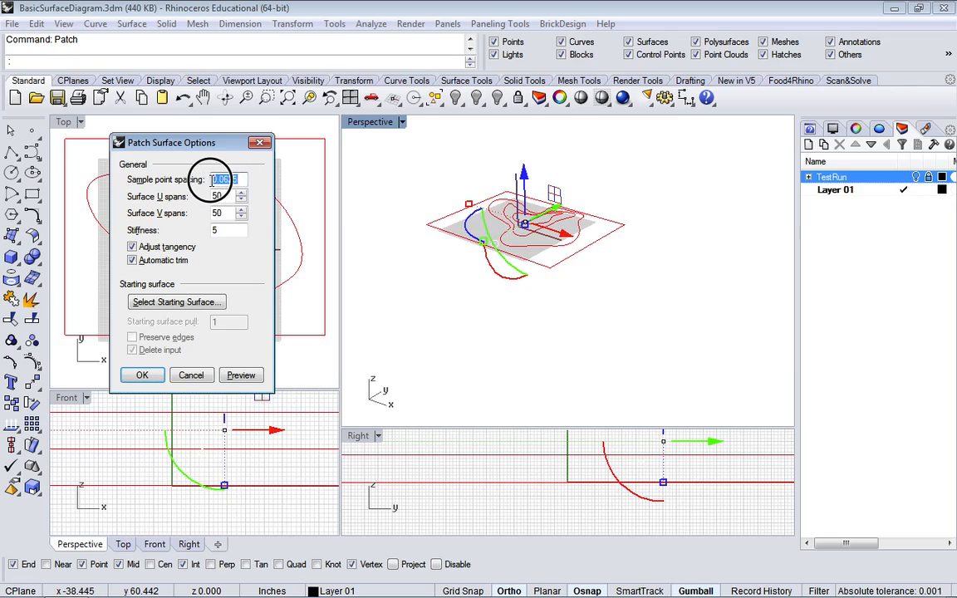
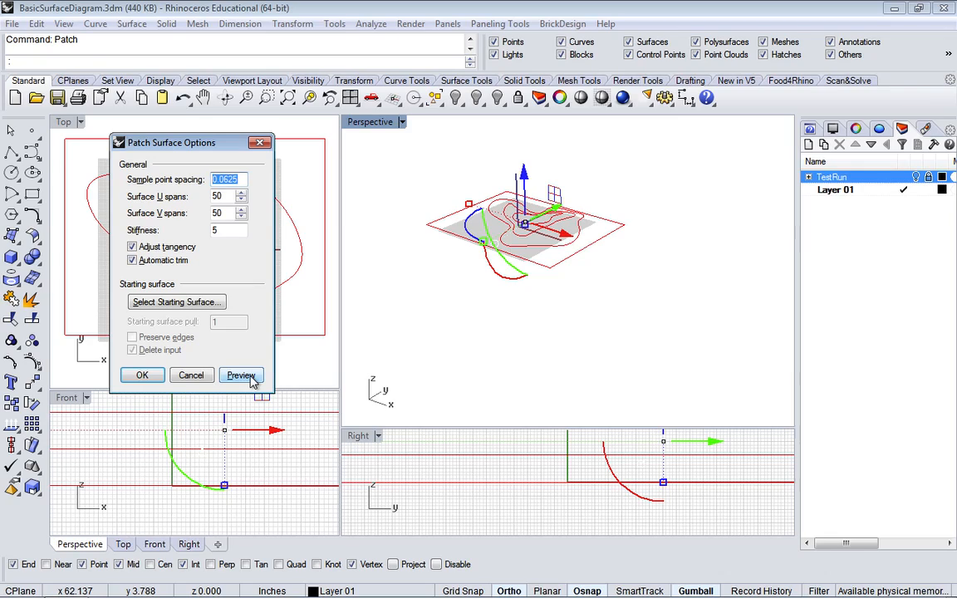
pyautogui.click(246, 377)
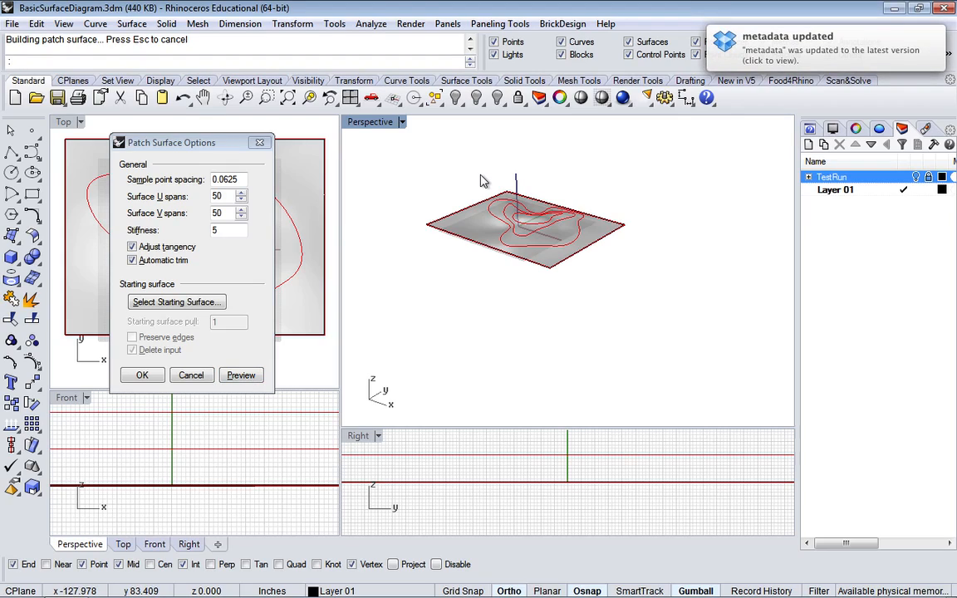
# Examine the previewed surface against the contour curves in the Perspective viewport and create the patch.
pyautogui.scroll(5, 555, 230)
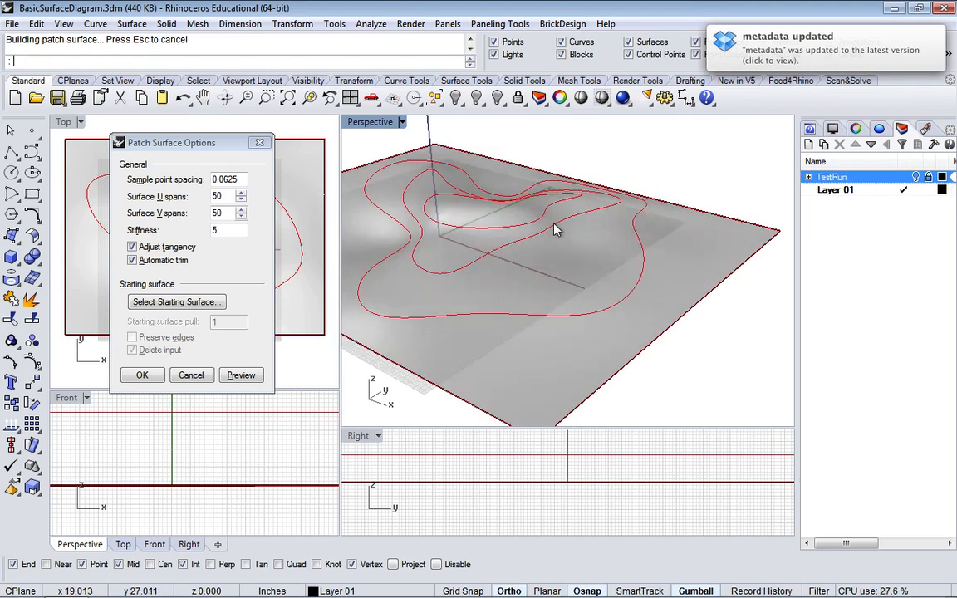
pyautogui.moveTo(553, 267); pyautogui.dragTo(575, 218, button='right')
pyautogui.scroll(5, 580, 260)
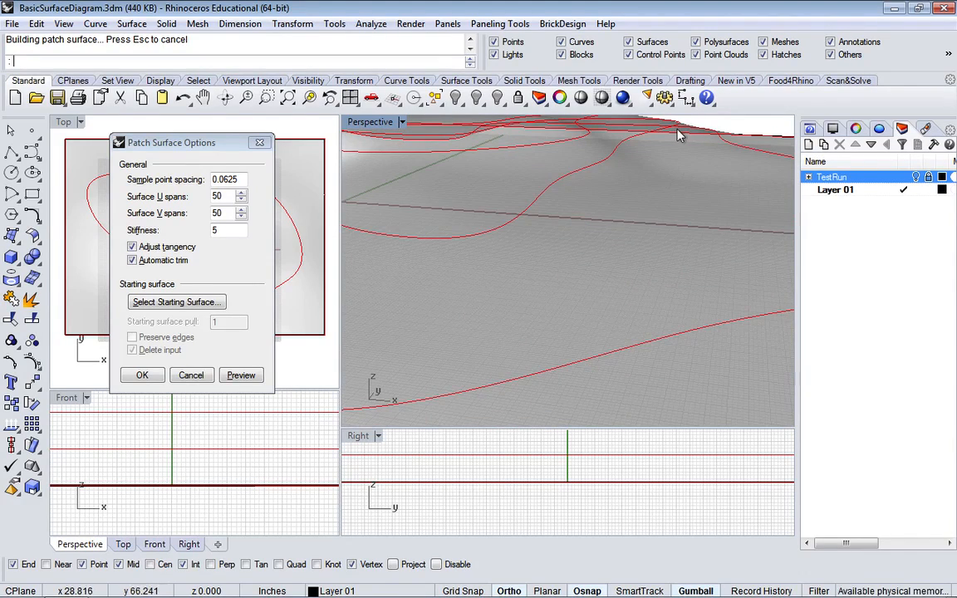
pyautogui.moveTo(680, 132); pyautogui.dragTo(599, 166, button='right')
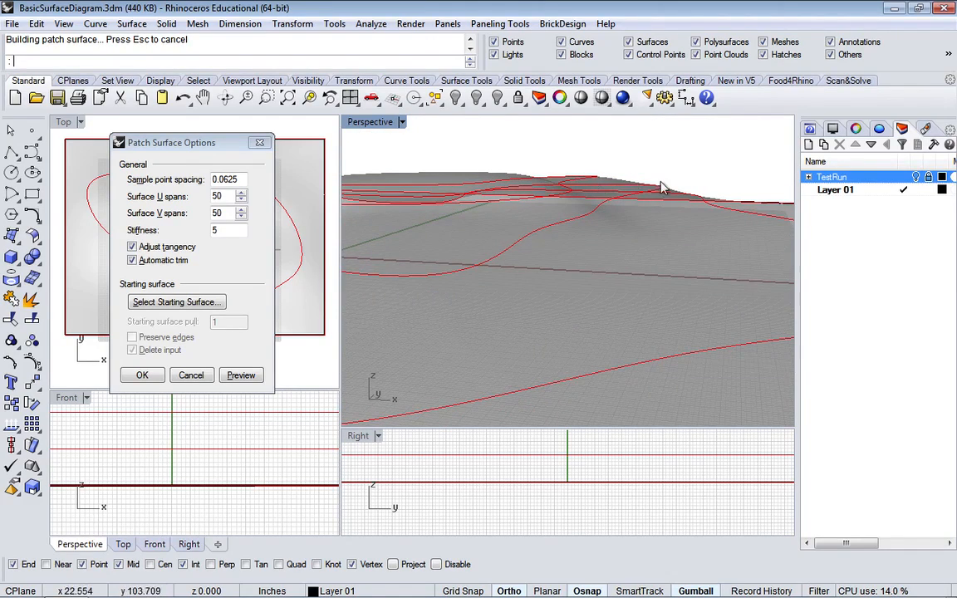
pyautogui.moveTo(693, 227); pyautogui.dragTo(662, 242, button='right')
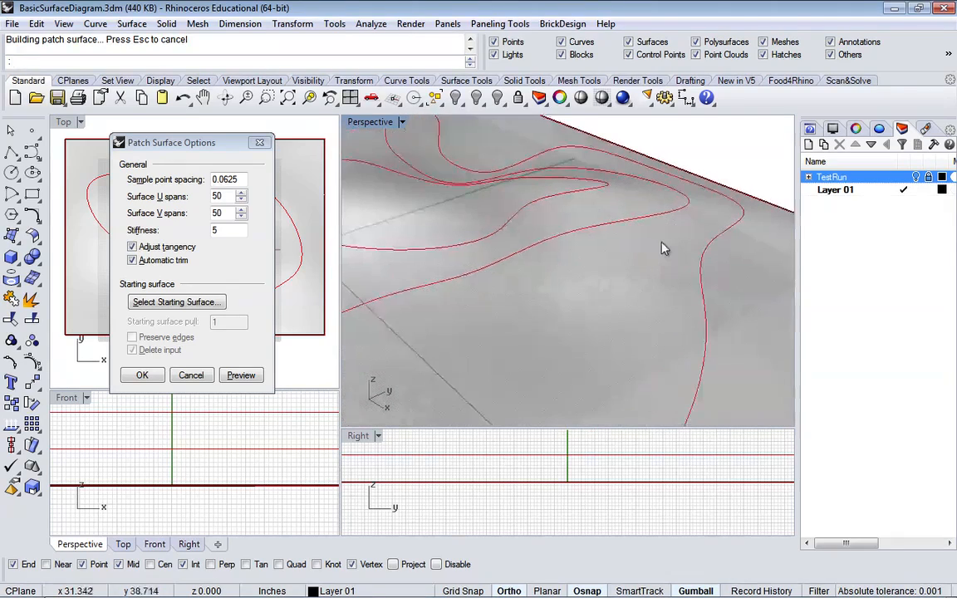
pyautogui.scroll(-9, 662, 242)
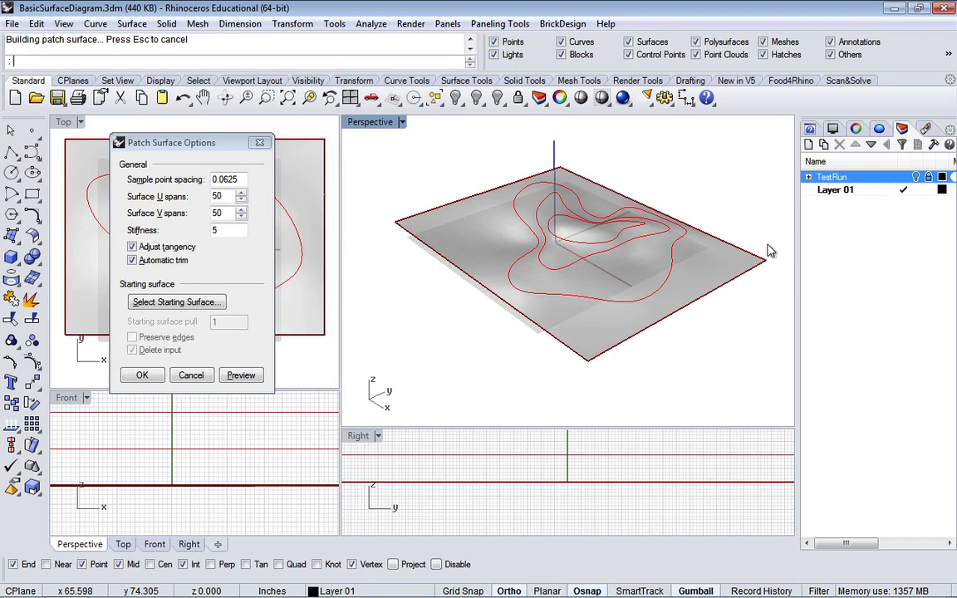
pyautogui.click(143, 376)
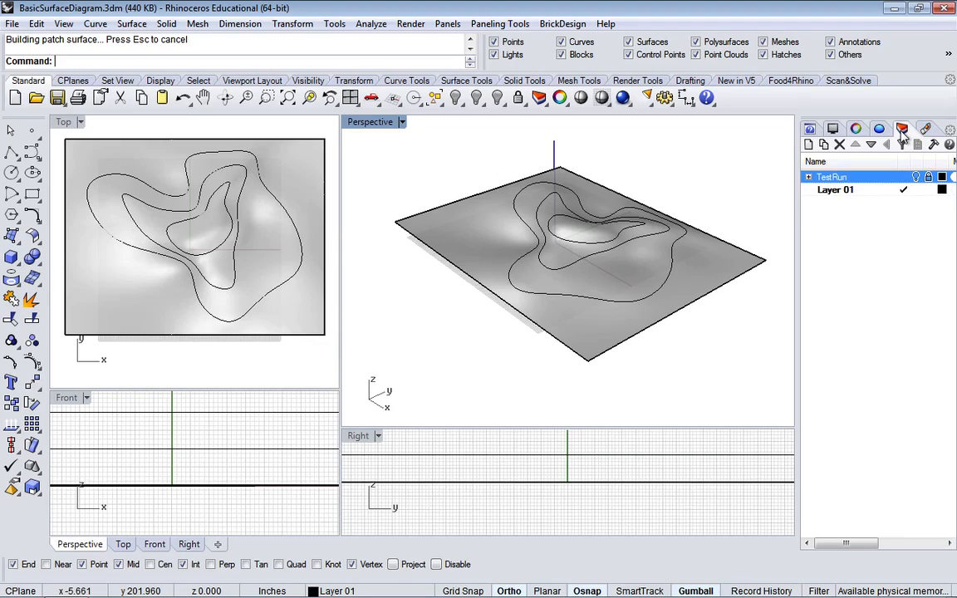
# Add a new layer named Surface below Layer 01.
pyautogui.click(855, 196)
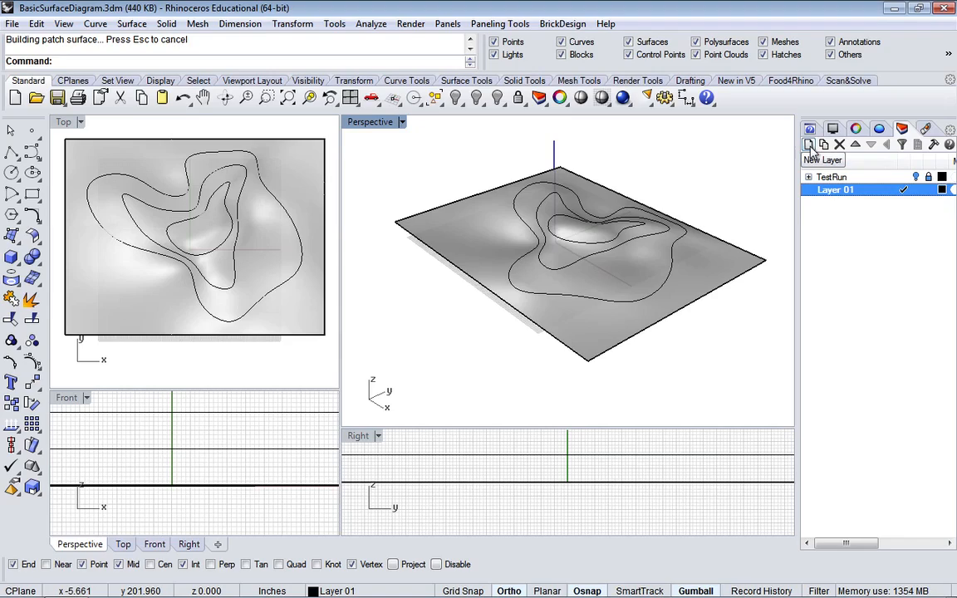
pyautogui.click(809, 145)
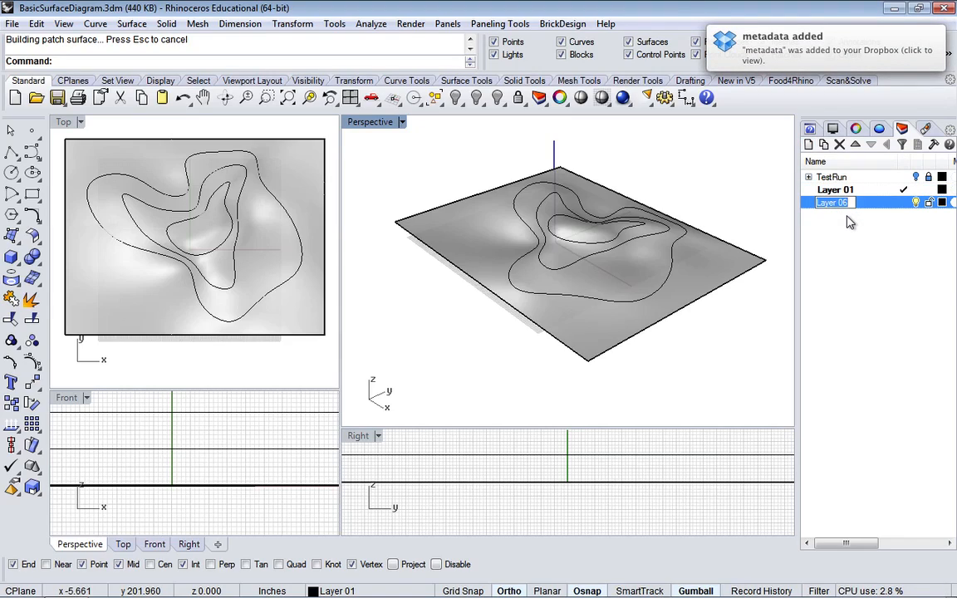
pyautogui.write('S')
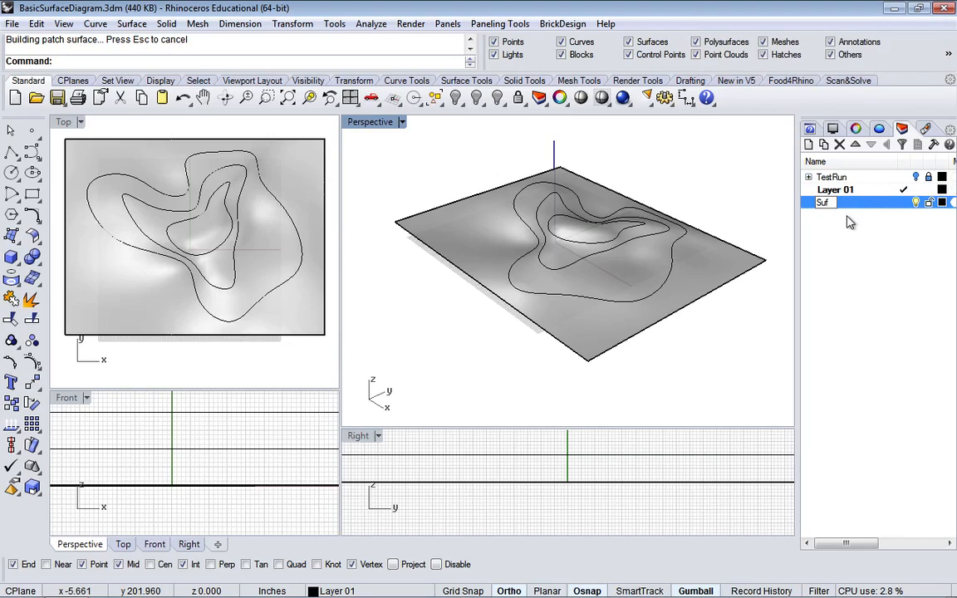
pyautogui.write('urface')
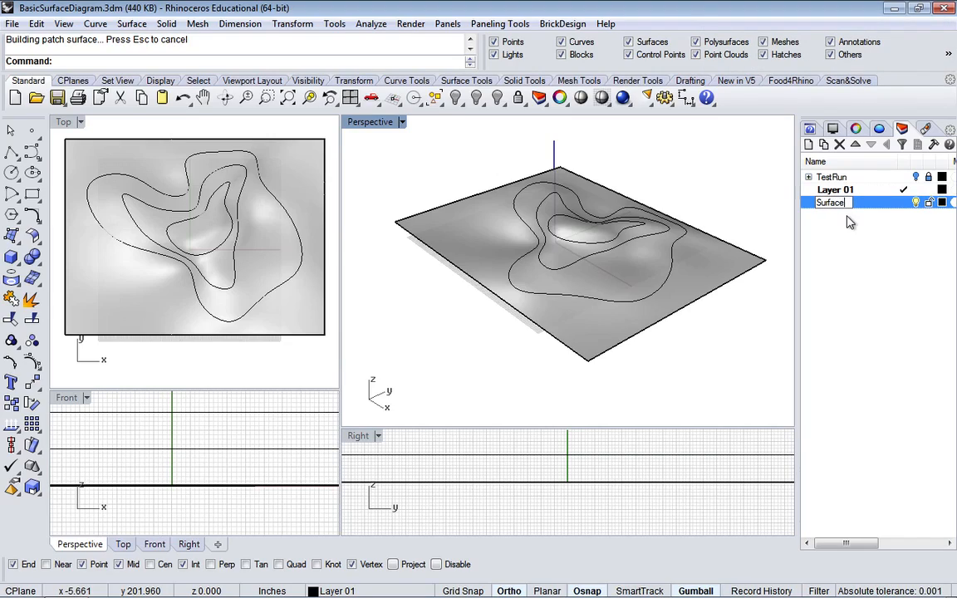
pyautogui.press('Return')
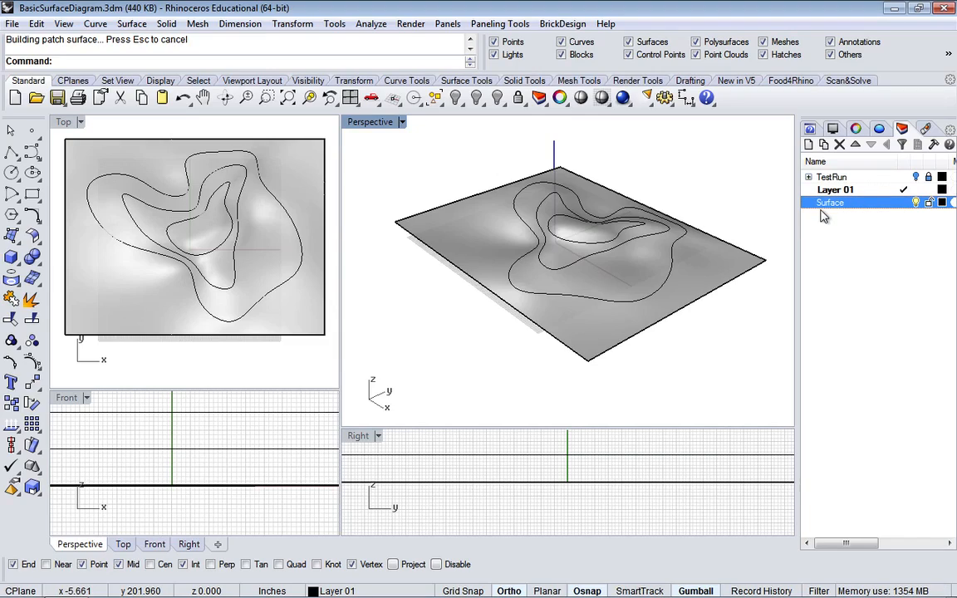
# Move the patch surface to the Surface layer and clear the selection.
pyautogui.click(715, 266)
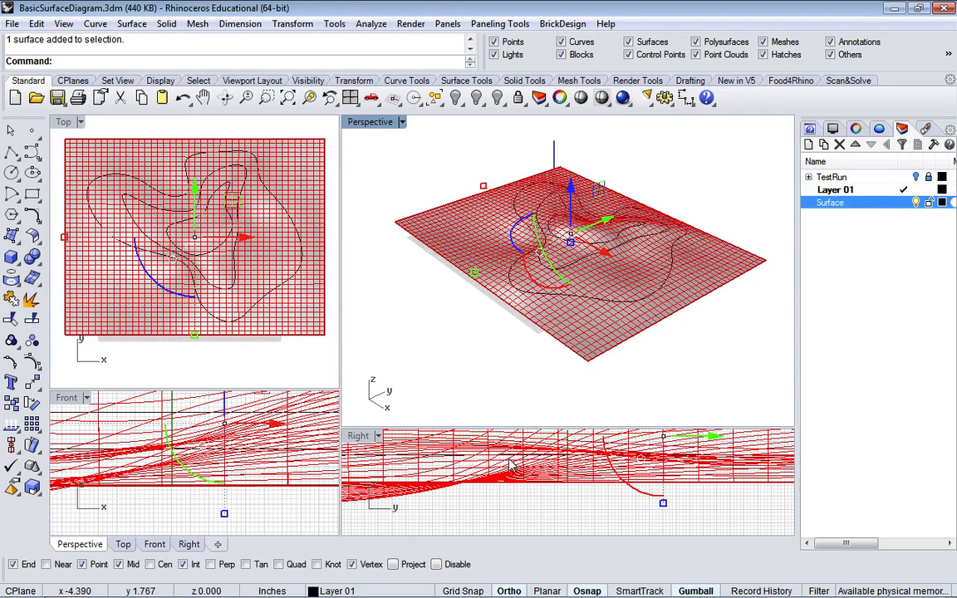
pyautogui.click(375, 587)
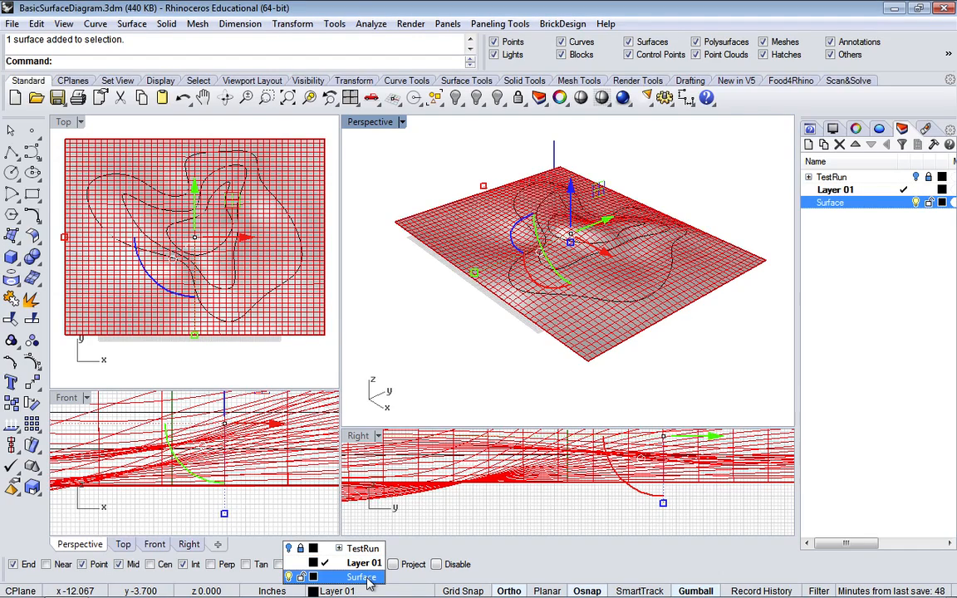
pyautogui.click(363, 578)
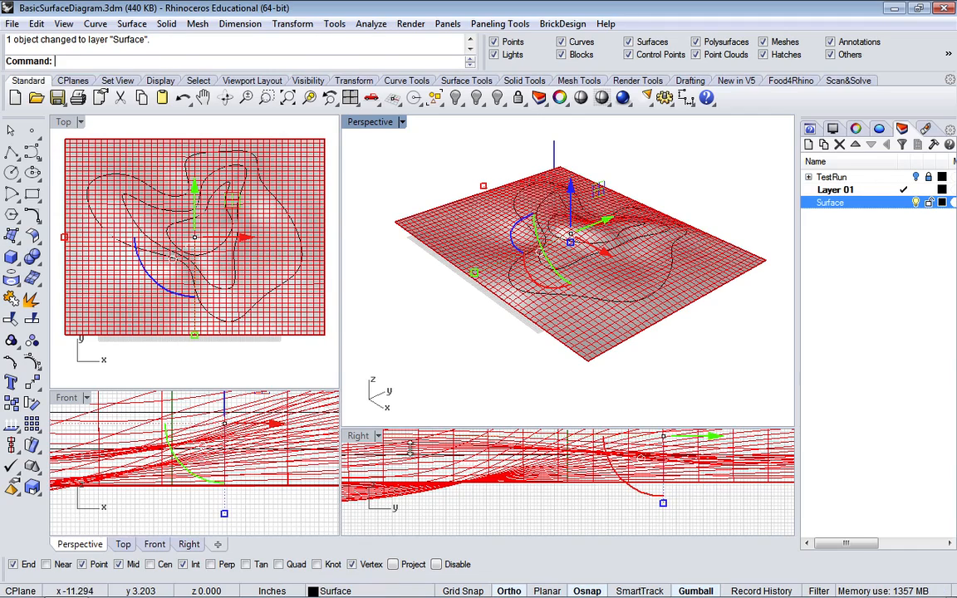
pyautogui.click(436, 399)
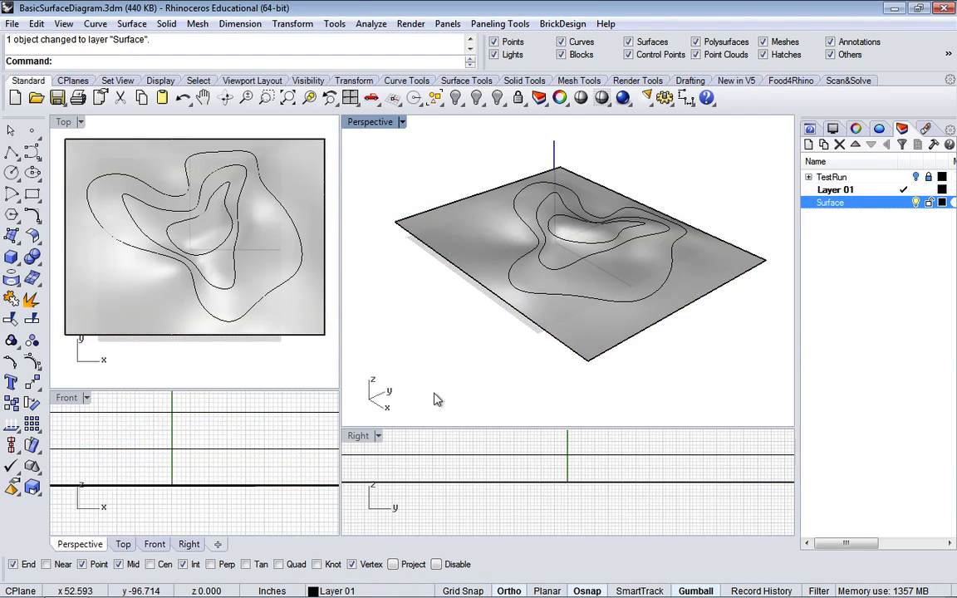
# Select the patch surface twice in the Perspective viewport to check its layer, clearing the selection each time.
pyautogui.click(569, 324)
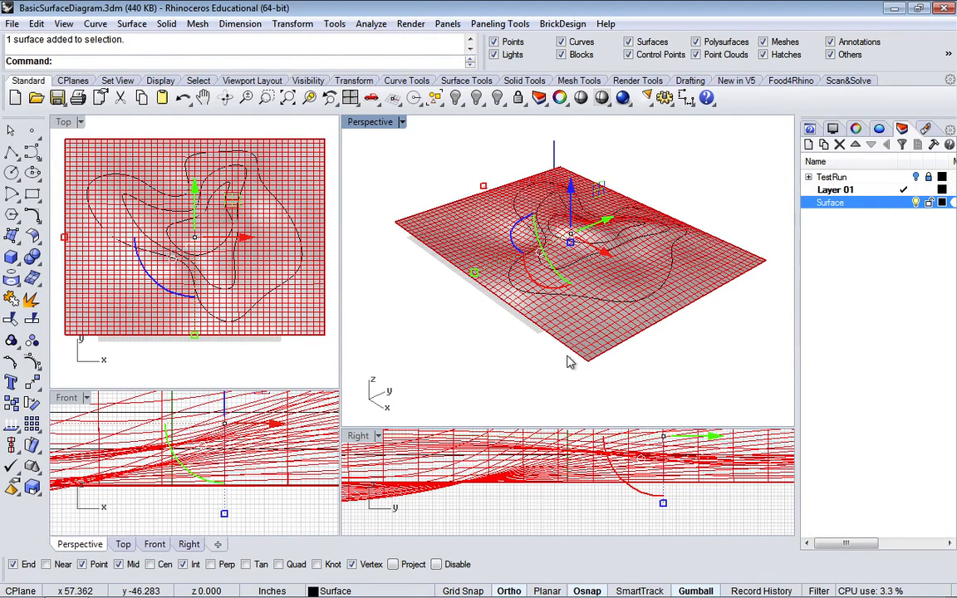
pyautogui.click(521, 355)
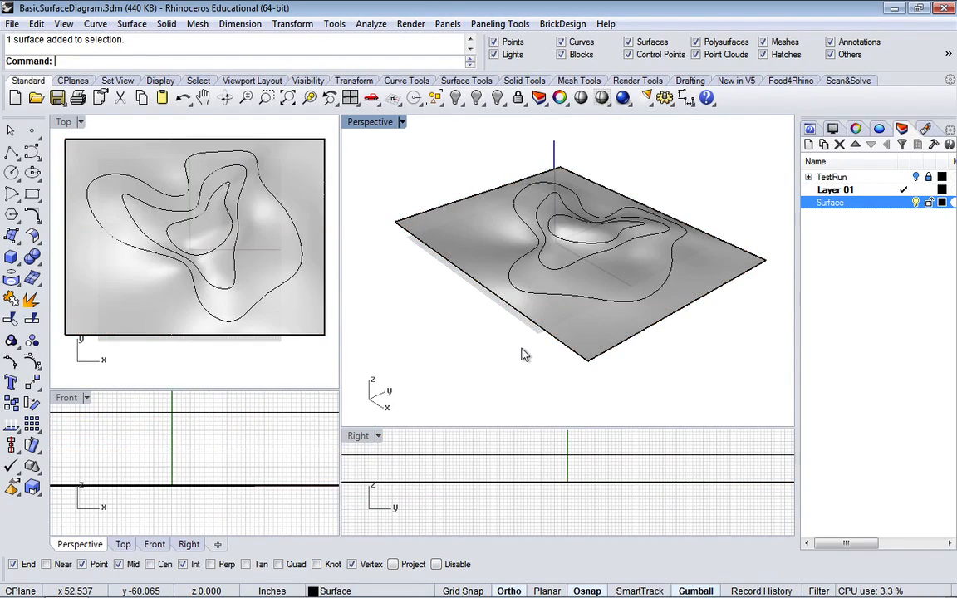
pyautogui.click(610, 335)
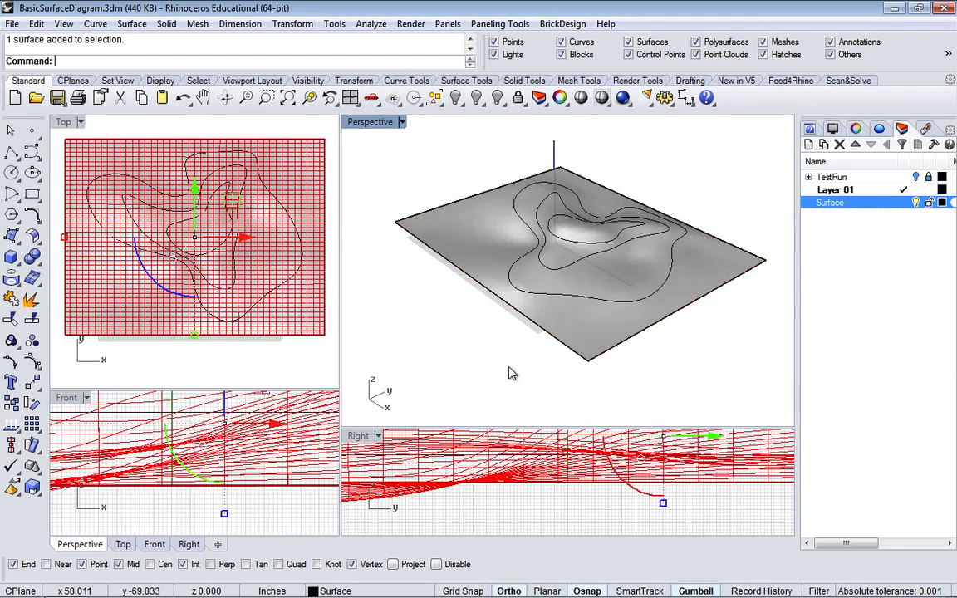
pyautogui.click(512, 374)
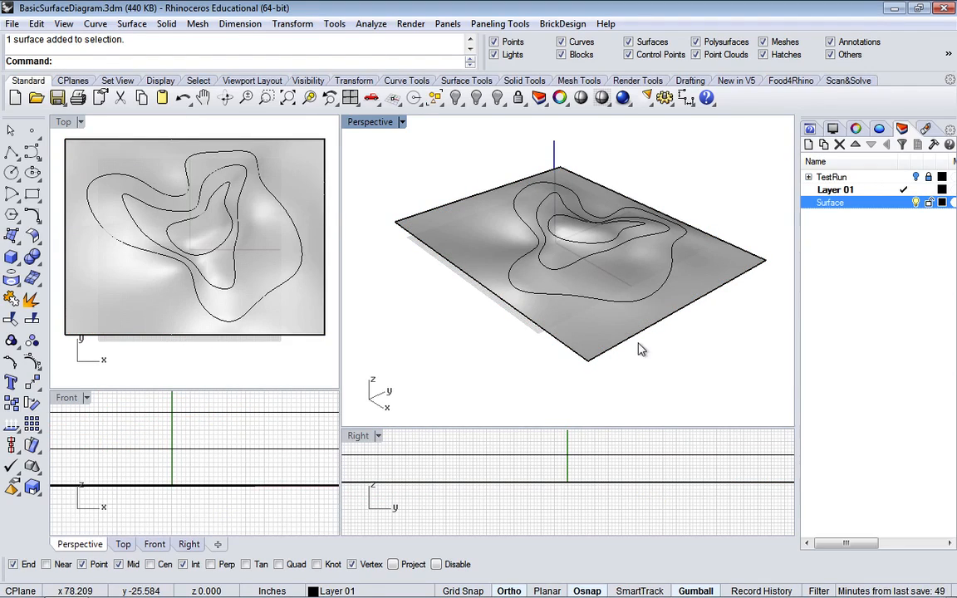
# Hide and show the Surface layer to check its contents, and lock the layer.
pyautogui.click(916, 203)
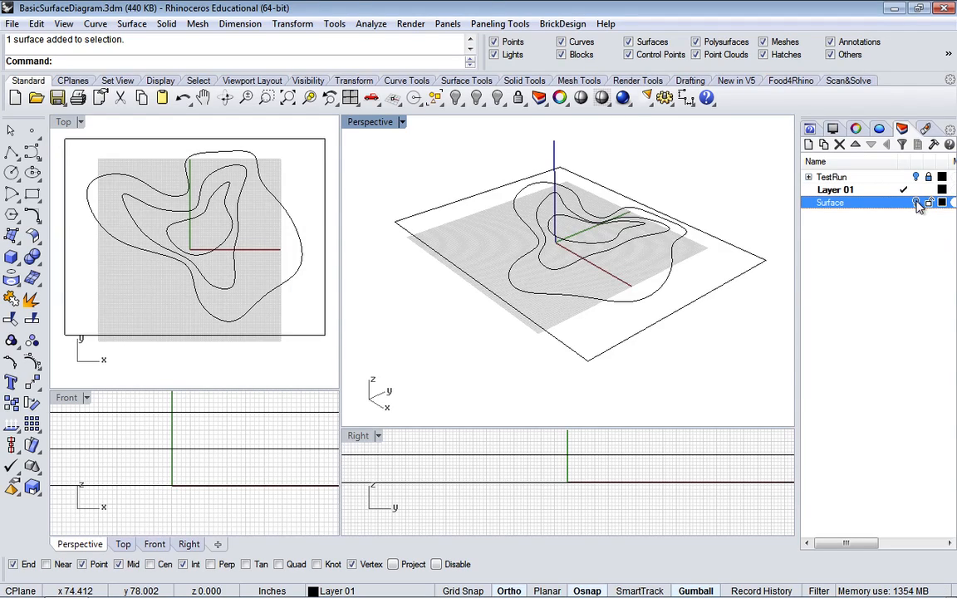
pyautogui.click(916, 202)
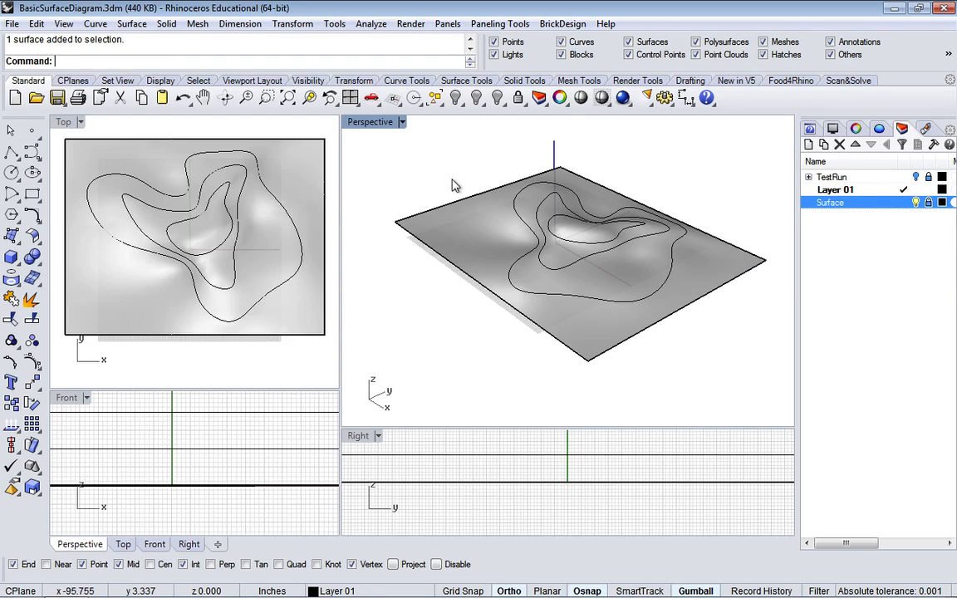
pyautogui.click(839, 203)
pyautogui.click(805, 204)
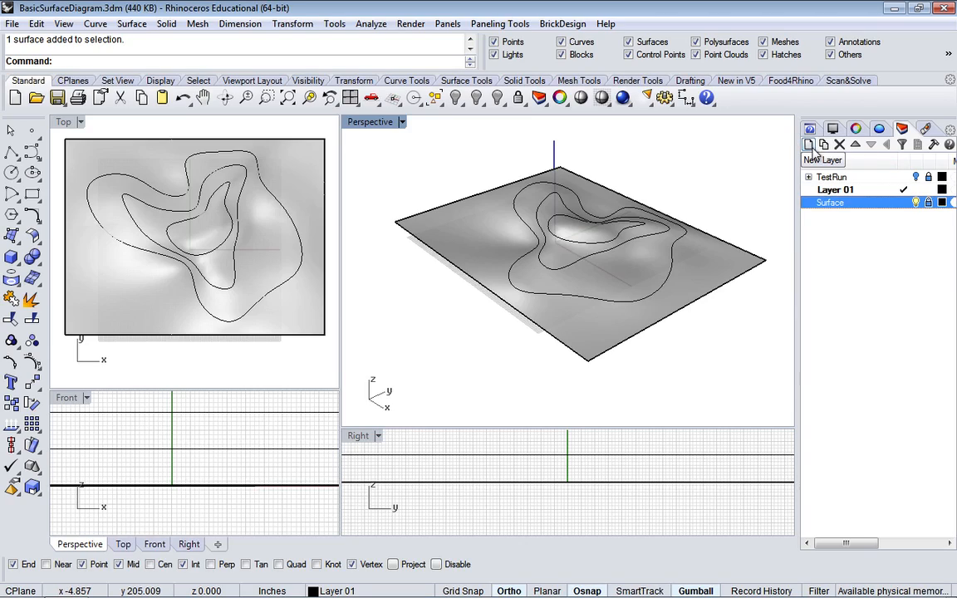
# Add a new layer named Construction below the Surface layer.
pyautogui.click(810, 146)
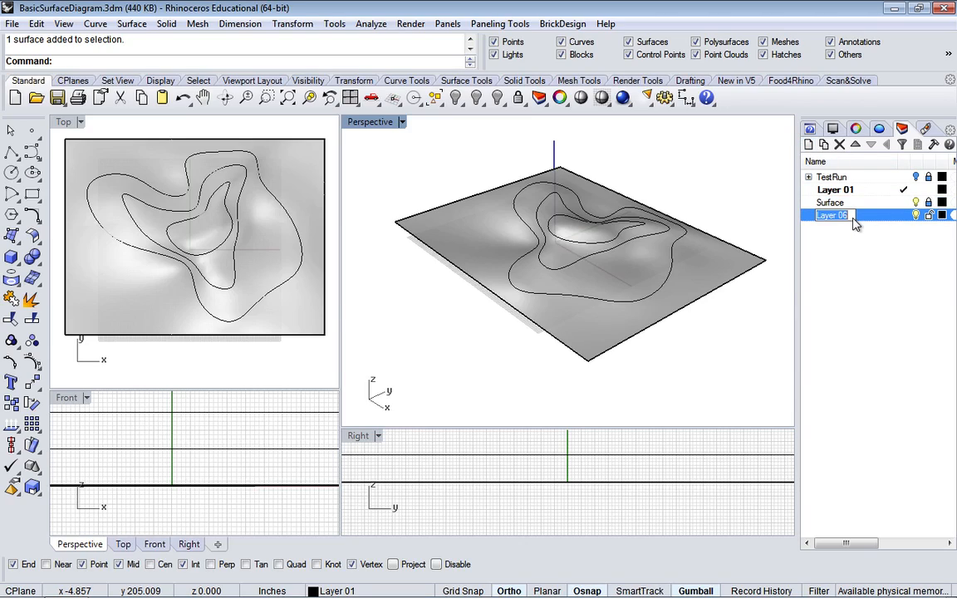
pyautogui.write('Co')
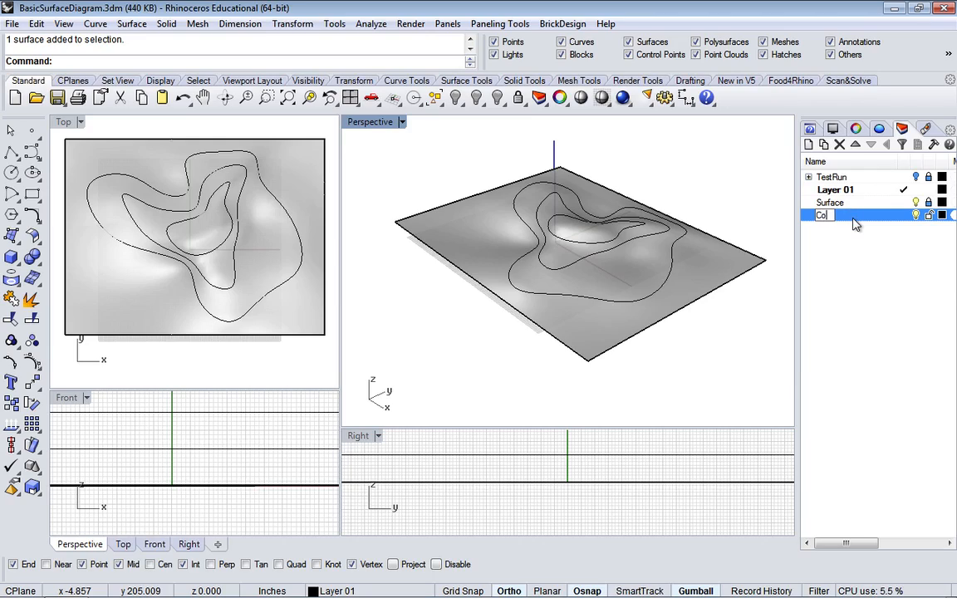
pyautogui.write('nsctru')
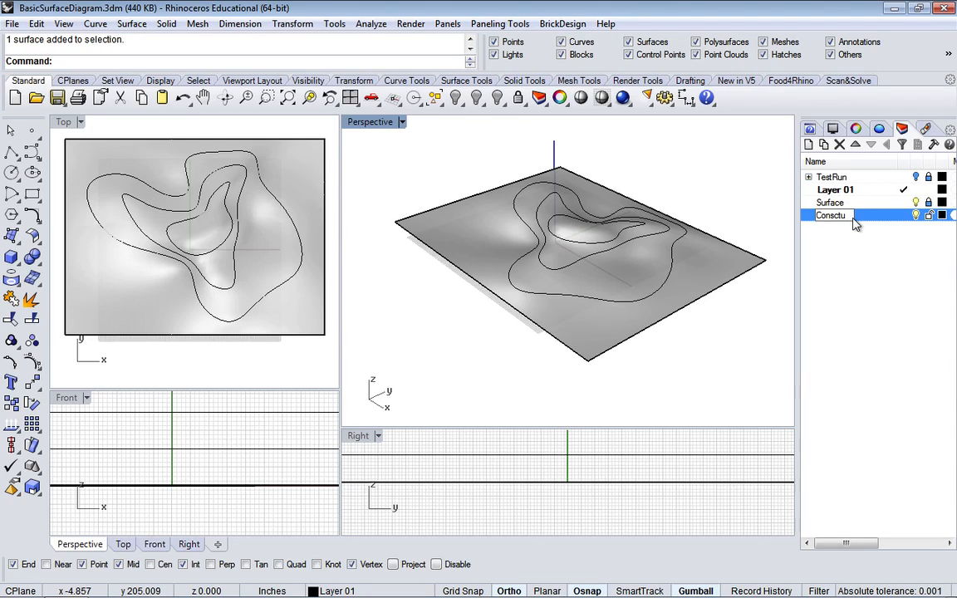
pyautogui.write('ction')
pyautogui.press('Return')
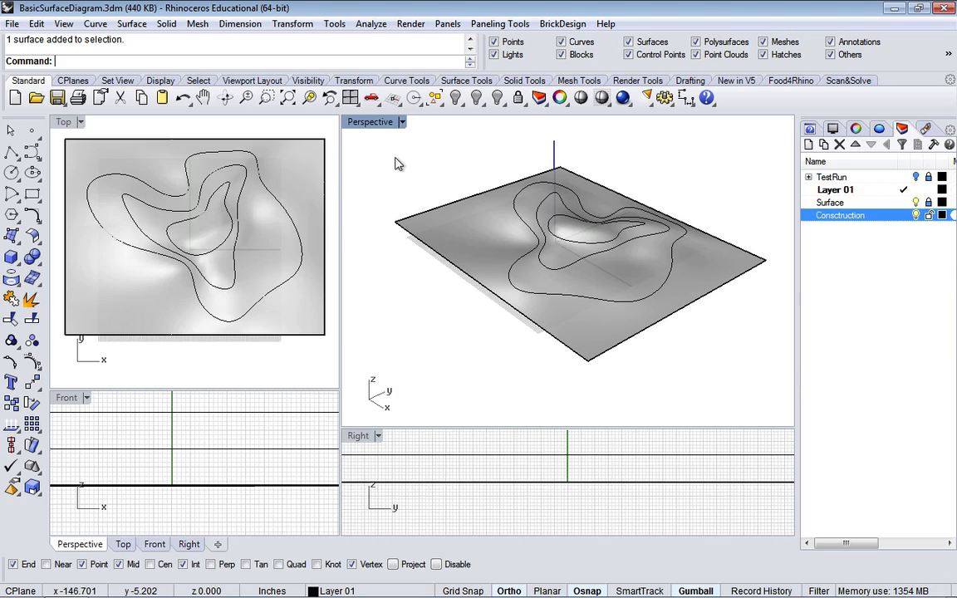
# Move the three contour curves and the boundary rectangle to the Construction layer and clear the selection.
pyautogui.hotkey('ctrl', 'a')
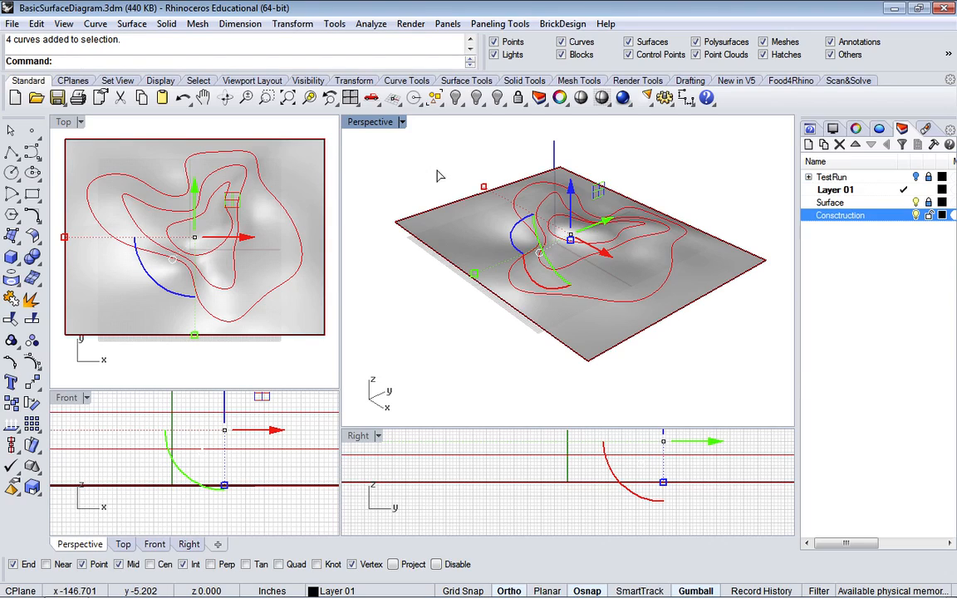
pyautogui.click(378, 591)
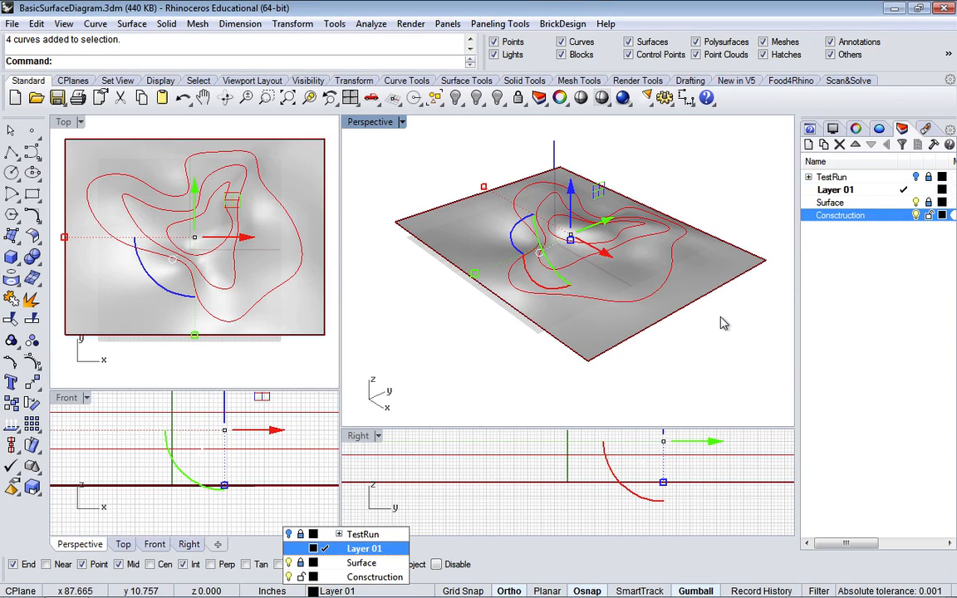
pyautogui.click(826, 217)
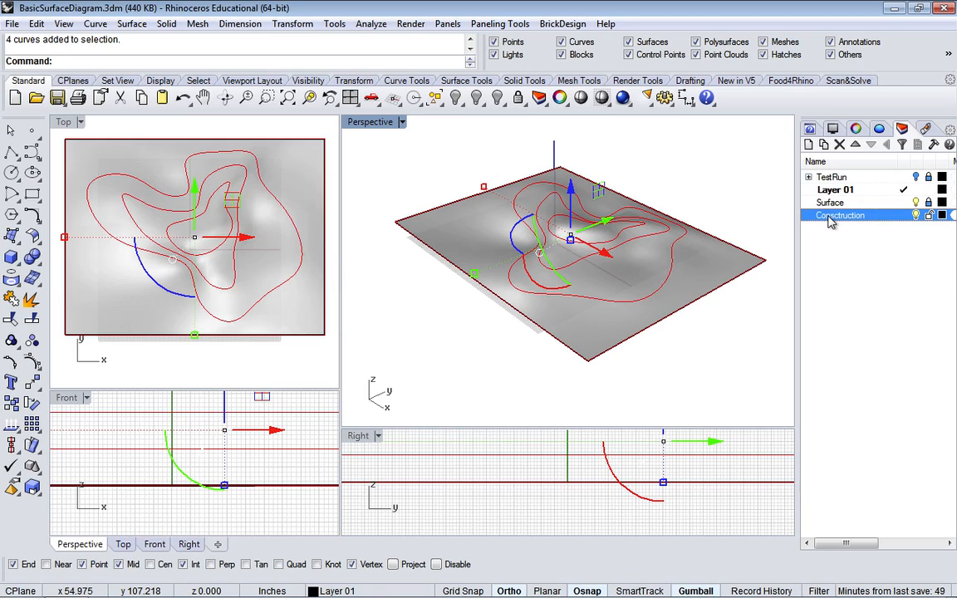
pyautogui.click(828, 217)
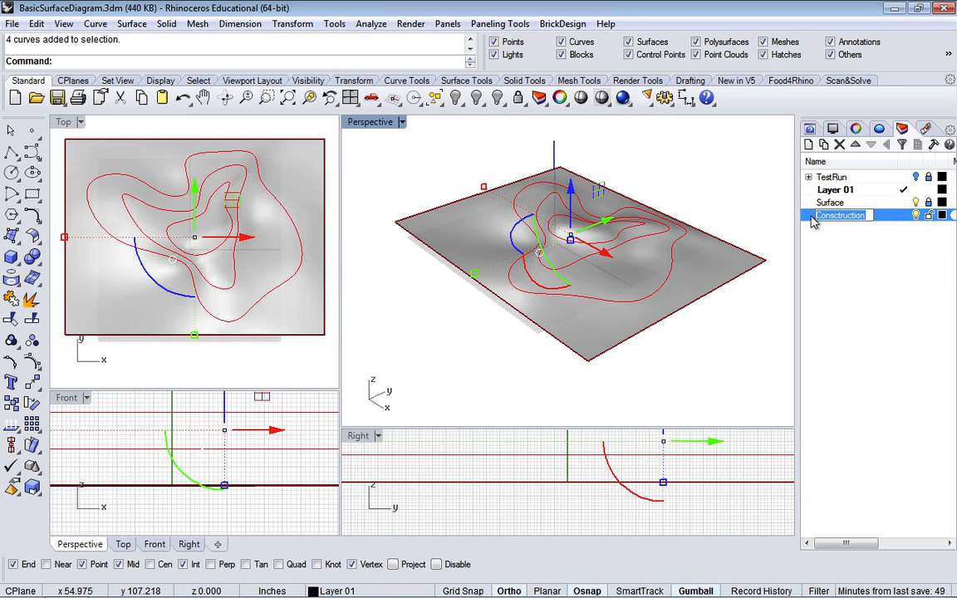
pyautogui.rightClick(811, 219)
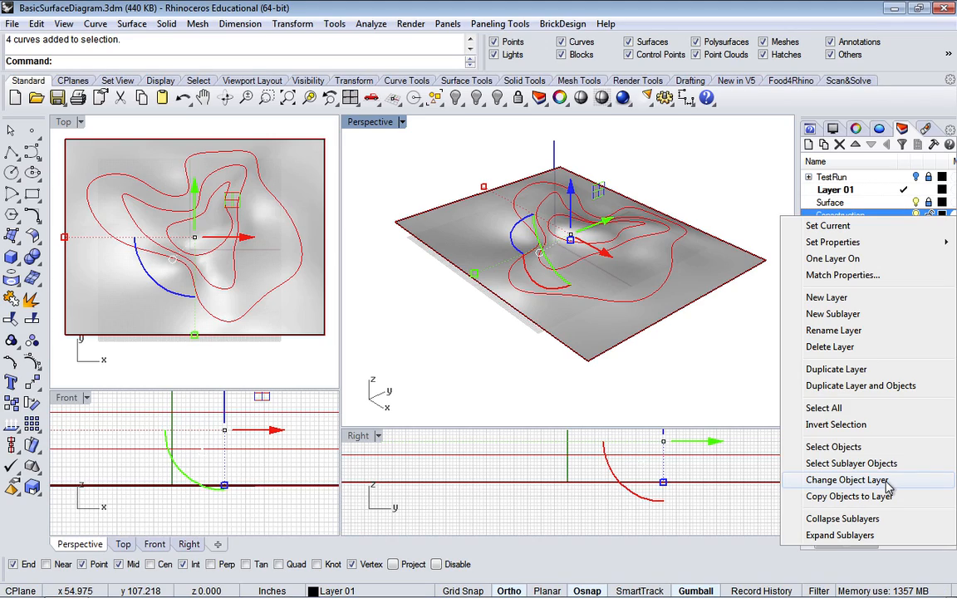
pyautogui.click(829, 484)
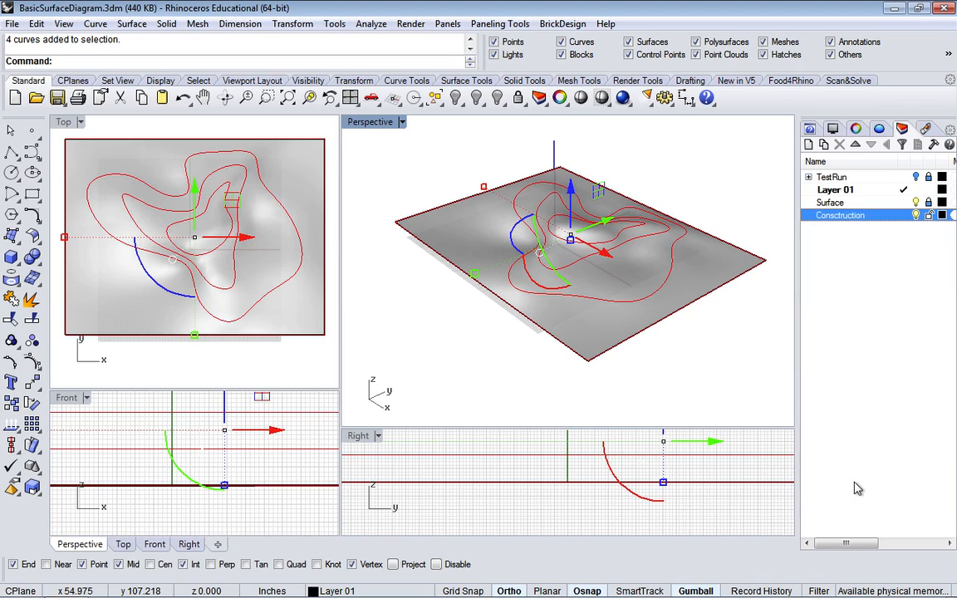
pyautogui.click(740, 363)
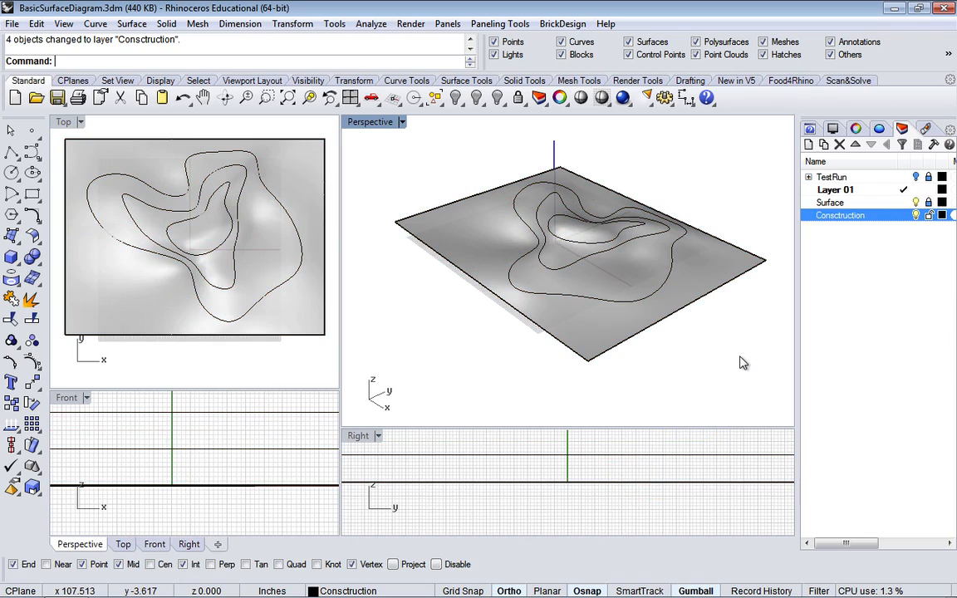
# Toggle the Construction layer's visibility to check its contents, and leave the layer hidden and locked.
pyautogui.click(915, 215)
pyautogui.click(915, 215)
pyautogui.click(915, 215)
pyautogui.click(915, 215)
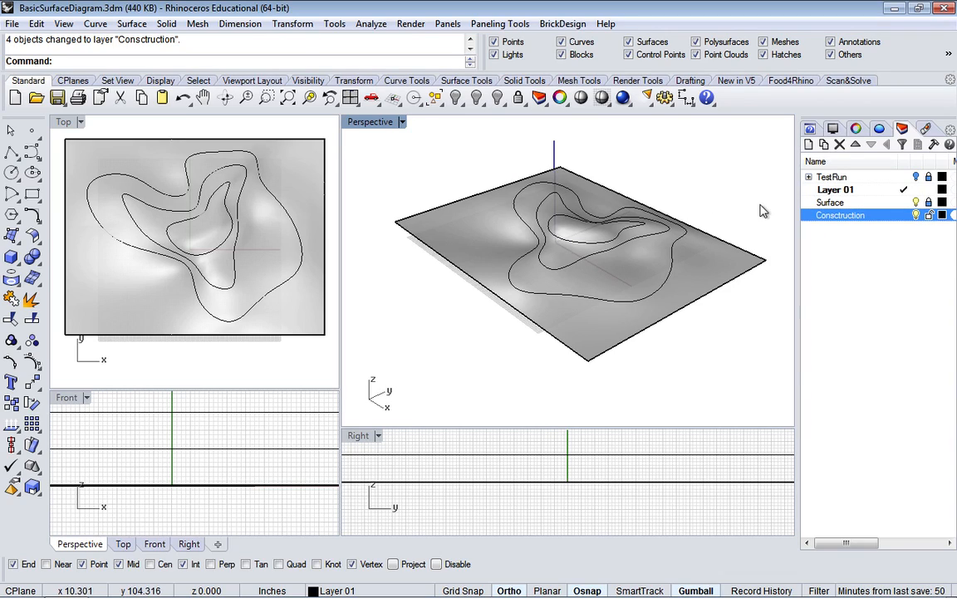
pyautogui.rightClick(836, 217)
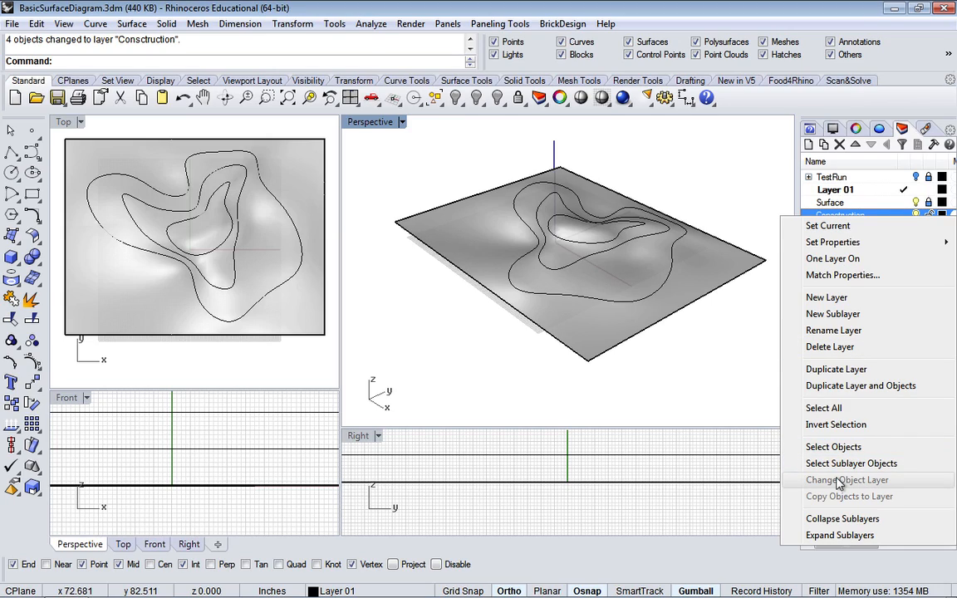
pyautogui.click(719, 378)
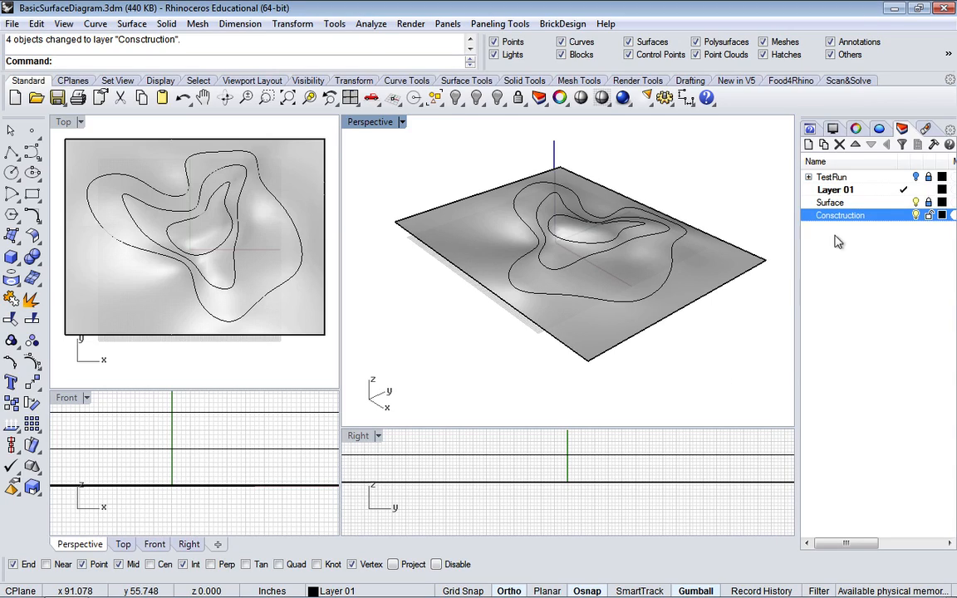
pyautogui.click(916, 216)
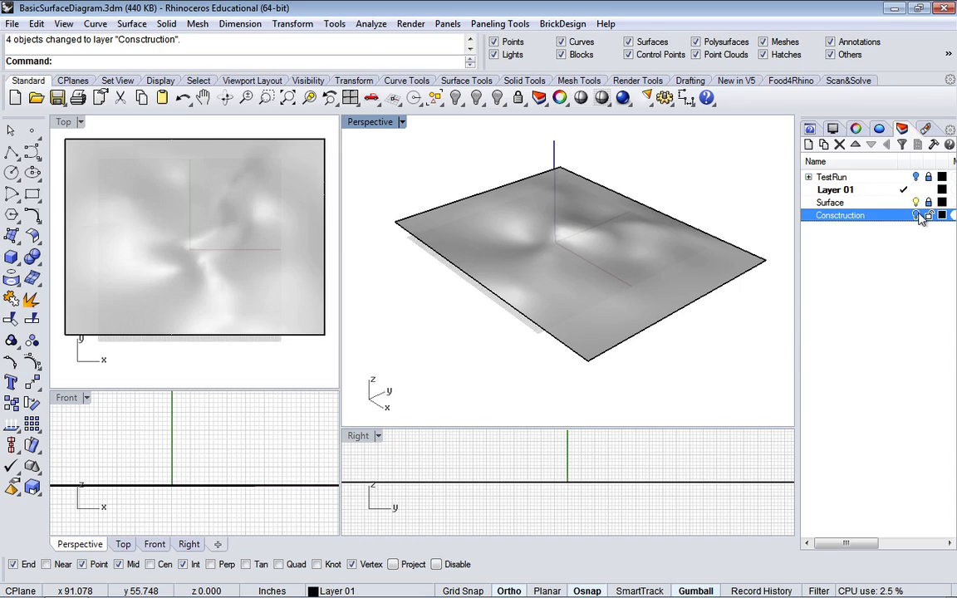
pyautogui.click(930, 215)
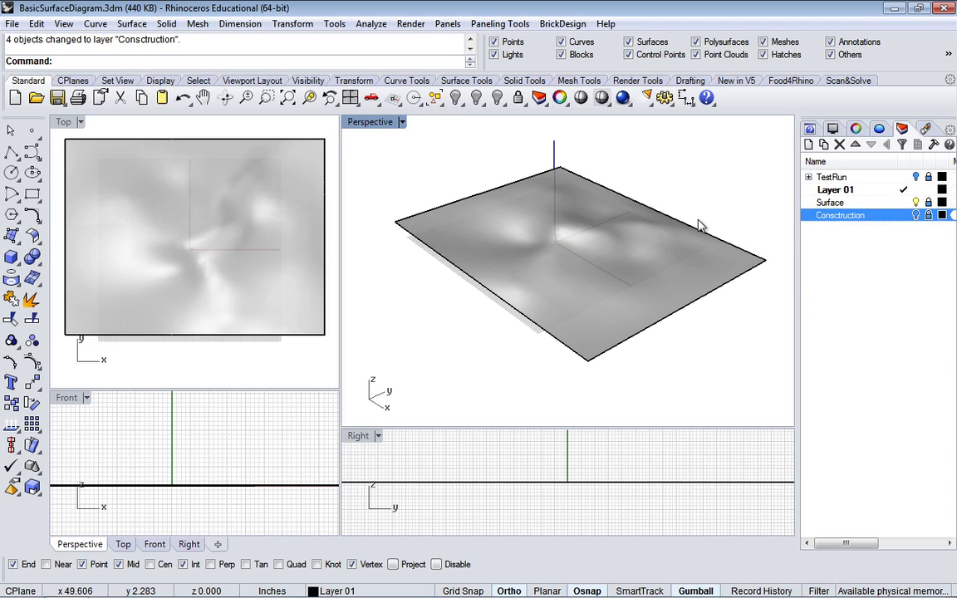
# Dismiss the dictation pop-up and the floating web browser panel, and unlock the Surface layer.
pyautogui.click(927, 205)
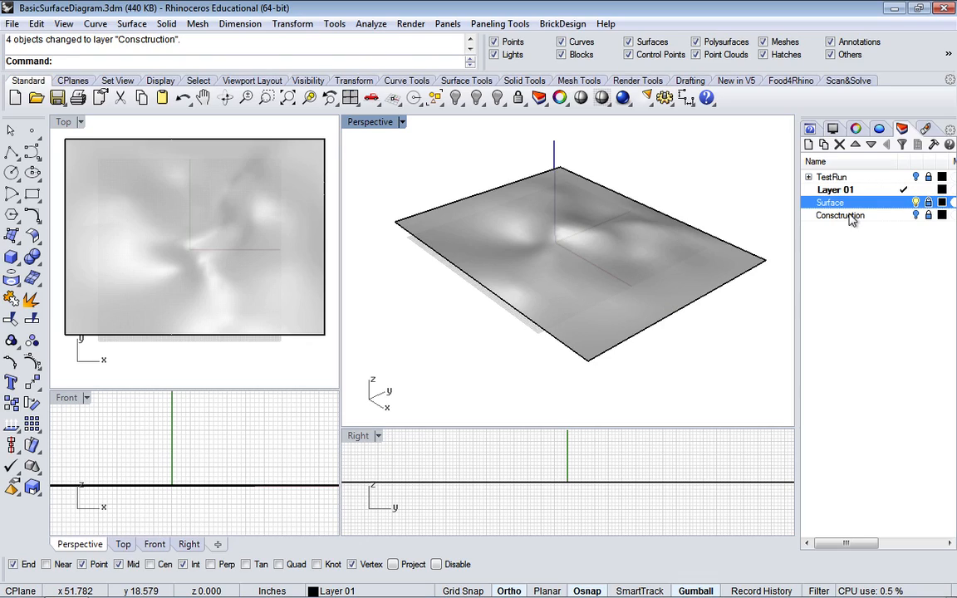
pyautogui.click(927, 204)
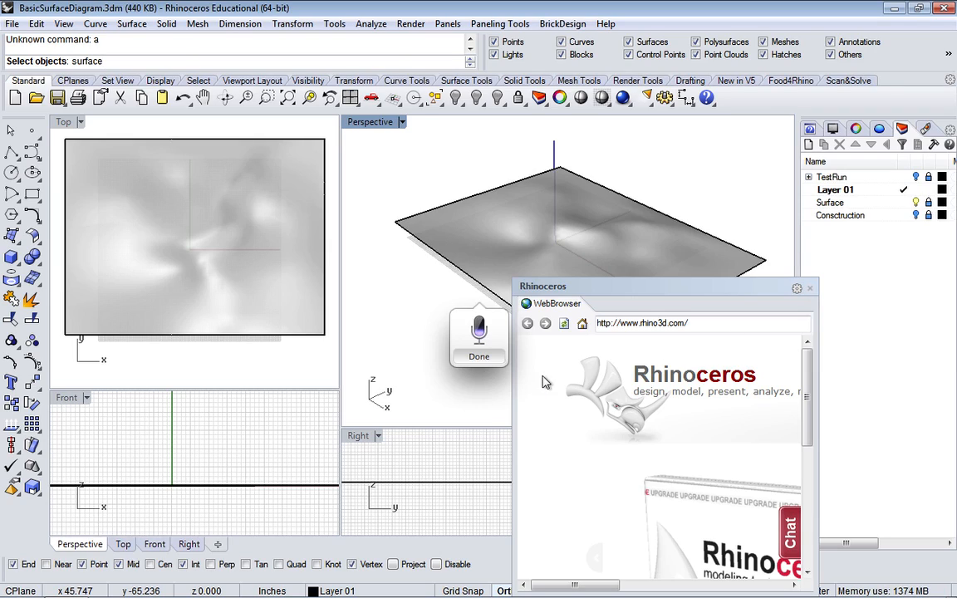
pyautogui.click(478, 357)
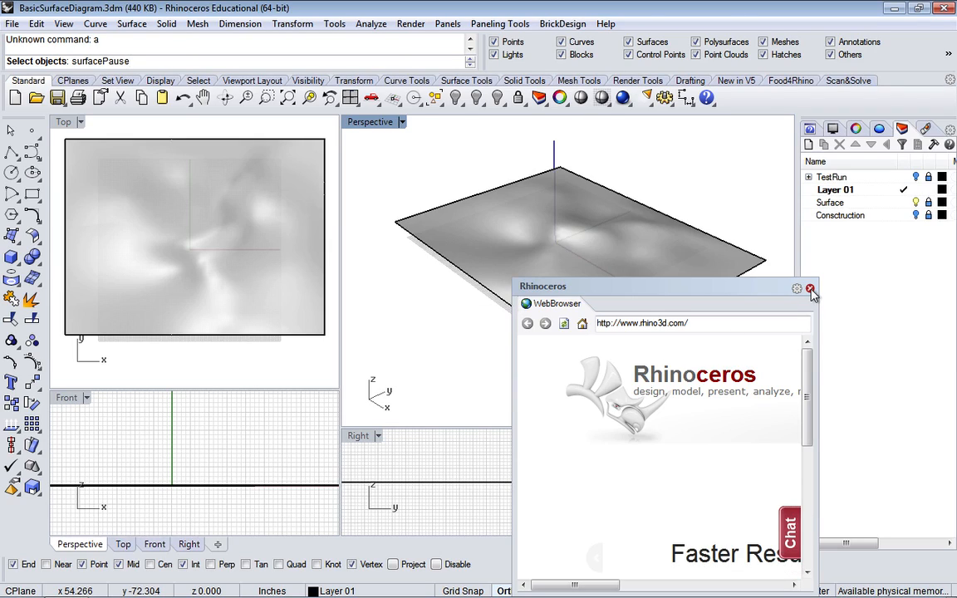
pyautogui.click(809, 289)
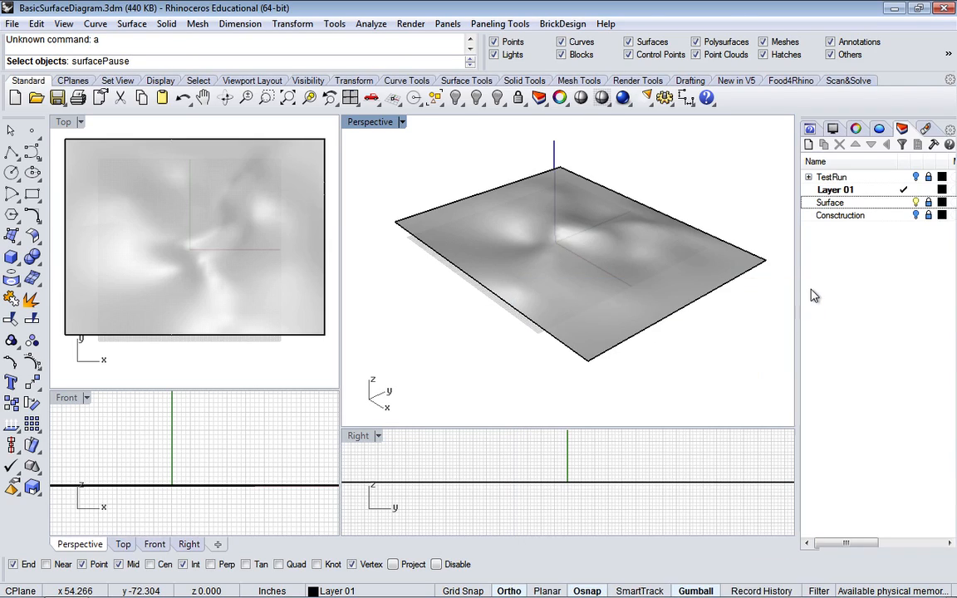
pyautogui.click(929, 202)
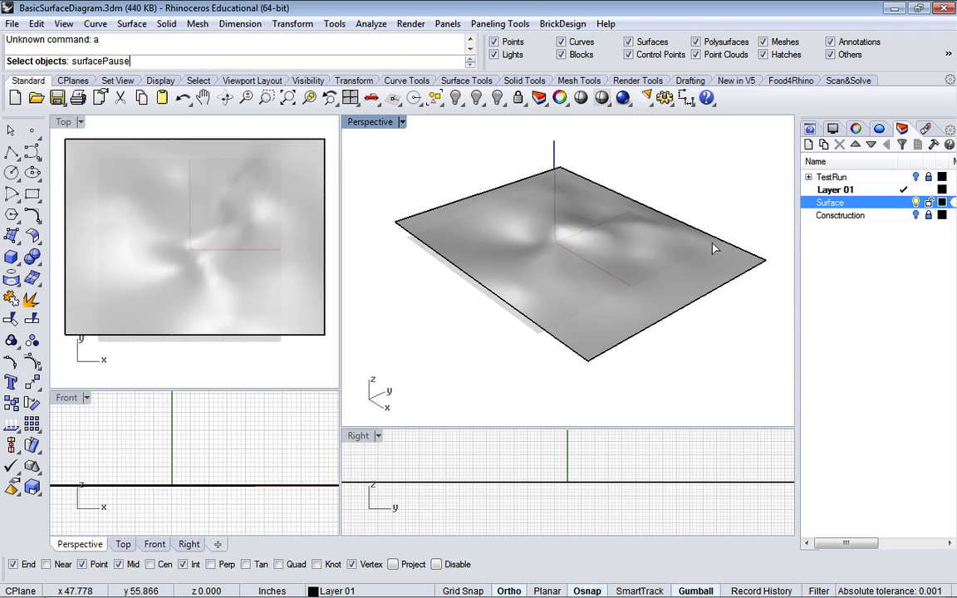
# Cancel the pending object-selection command, widen the Top and Front viewports, and clear the patch surface selection.
pyautogui.click(664, 264)
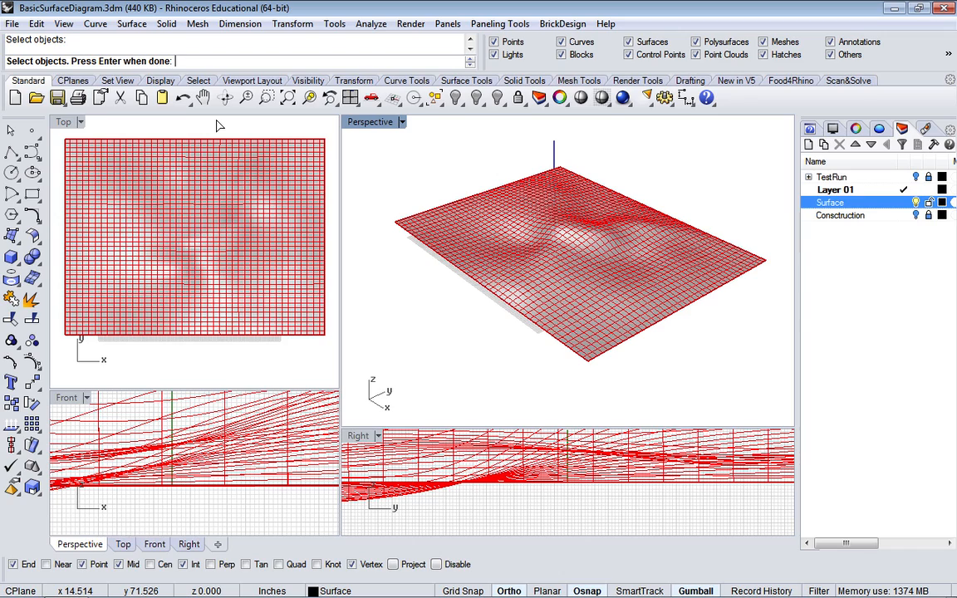
pyautogui.press('Escape')
pyautogui.click(486, 231)
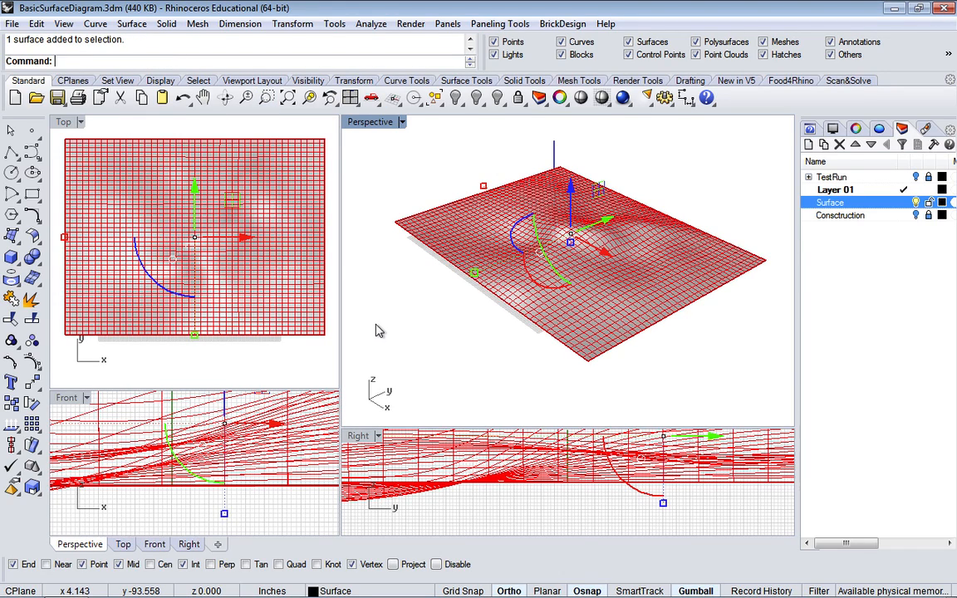
pyautogui.moveTo(340, 371); pyautogui.dragTo(567, 373)
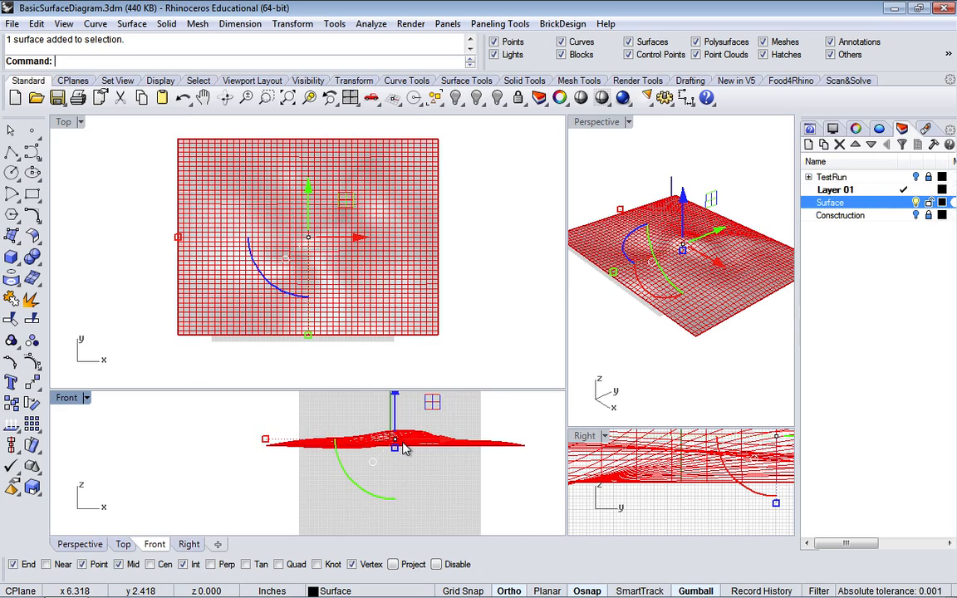
pyautogui.click(479, 463)
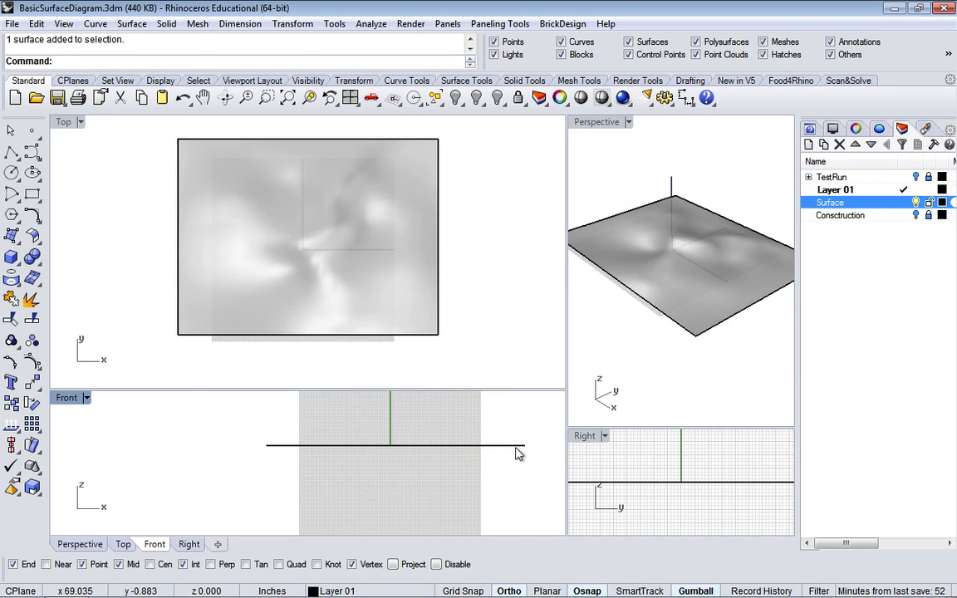
# Set the Front viewport's display mode to Ghosted and frame the patch surface's profile in it.
pyautogui.click(86, 399)
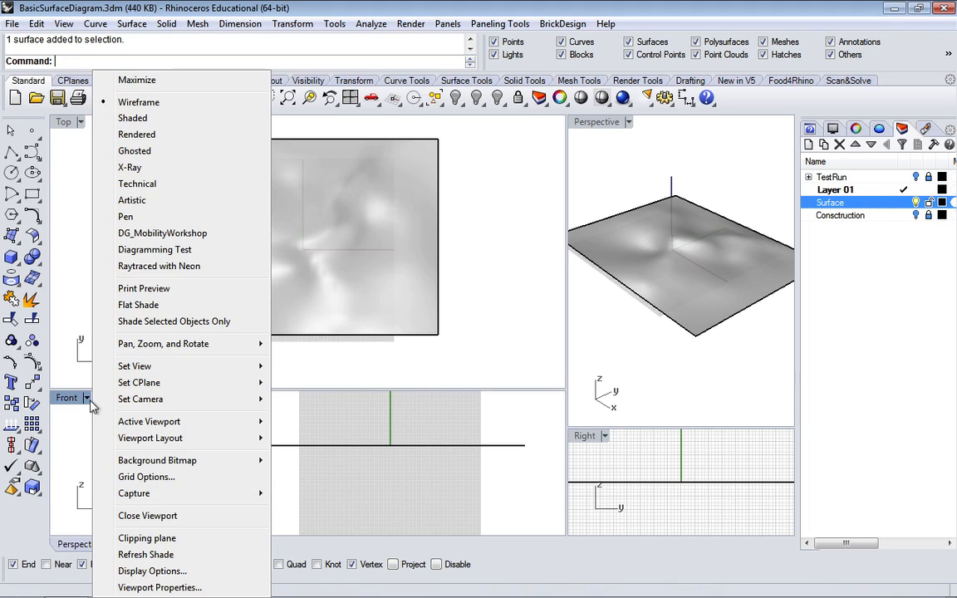
pyautogui.moveTo(138, 364)
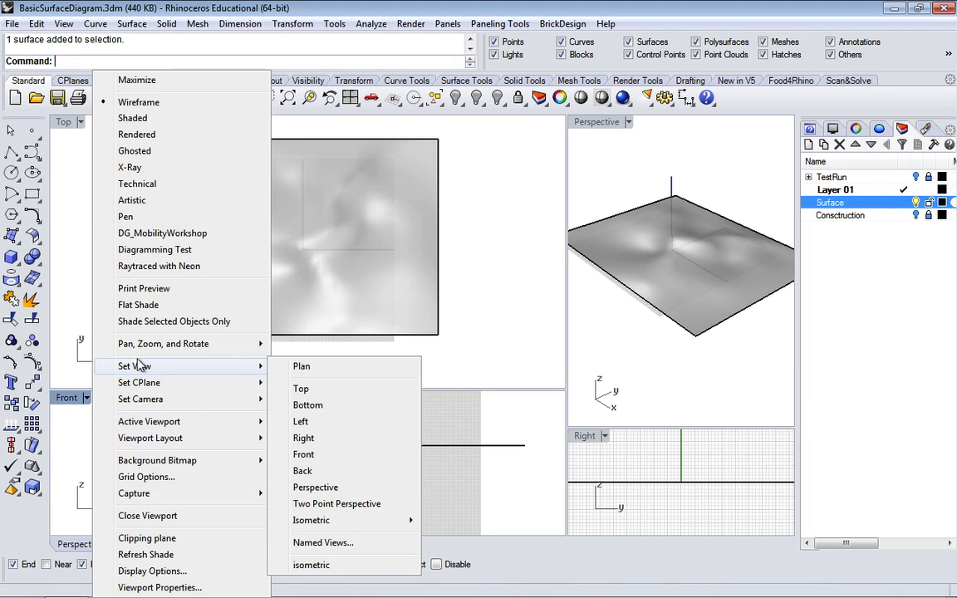
pyautogui.click(129, 151)
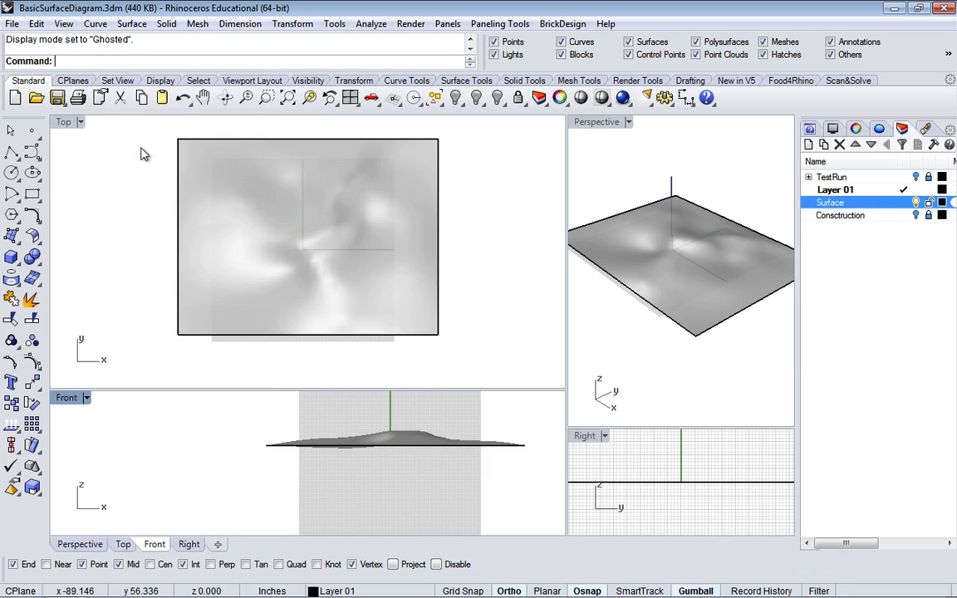
pyautogui.scroll(3, 437, 467)
pyautogui.scroll(-3, 437, 467)
pyautogui.scroll(4, 437, 467)
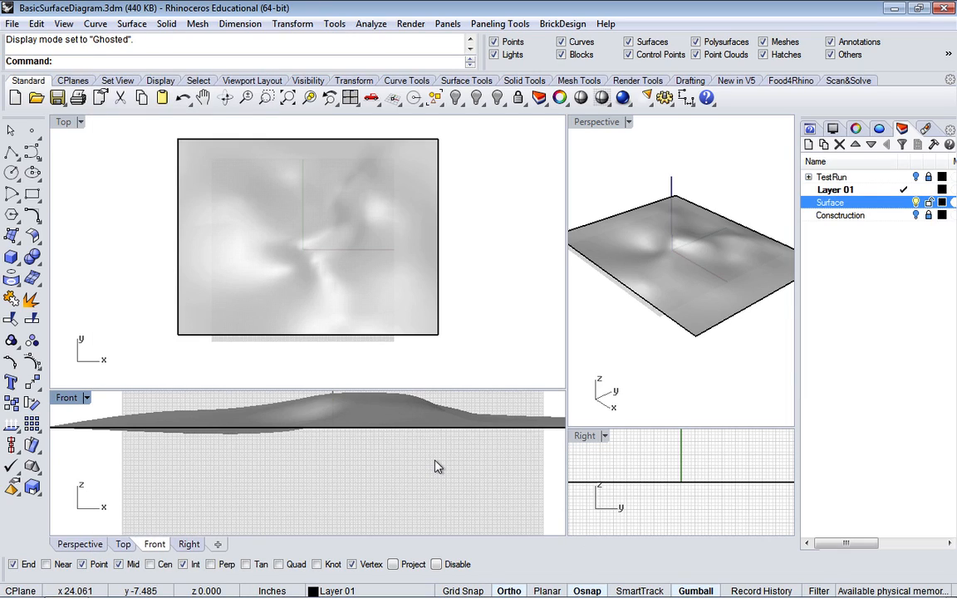
pyautogui.scroll(-3, 382, 467)
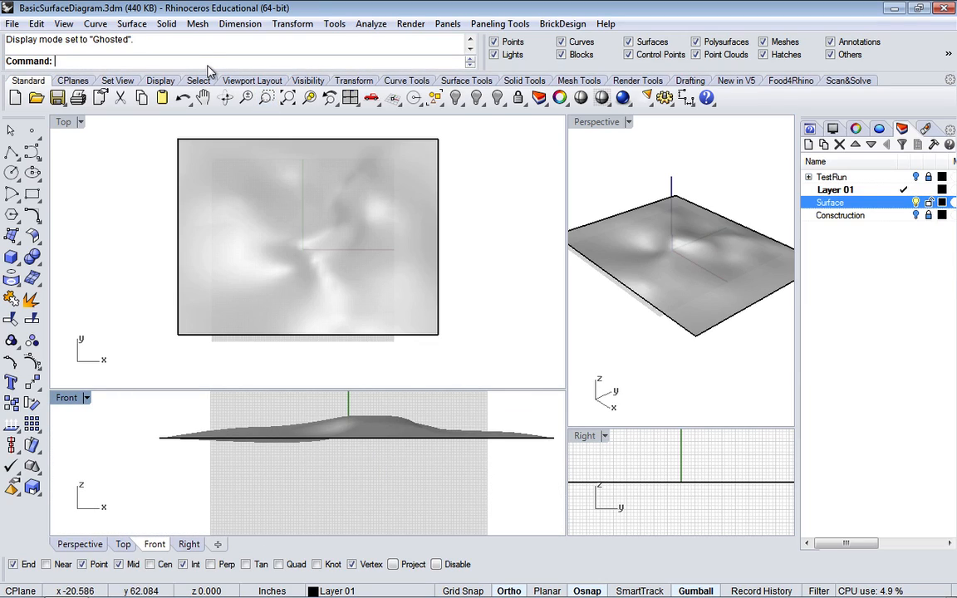
# Contour the patch surface at 0.5-inch spacing, basing the planes at its left end in the Front view with a vertical perpendicular direction.
pyautogui.write('Contour')
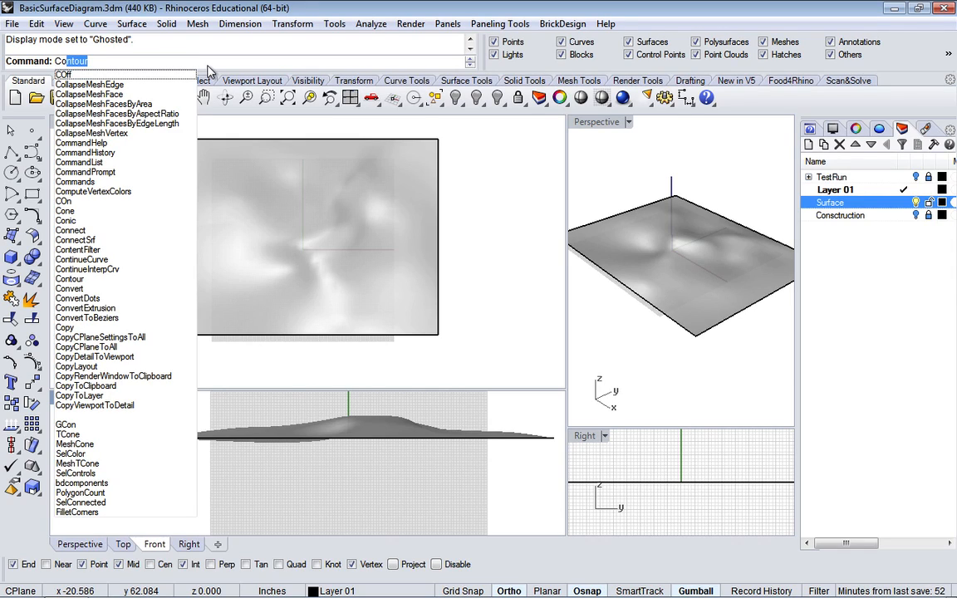
pyautogui.press('Down')
pyautogui.press('Down')
pyautogui.press('Up')
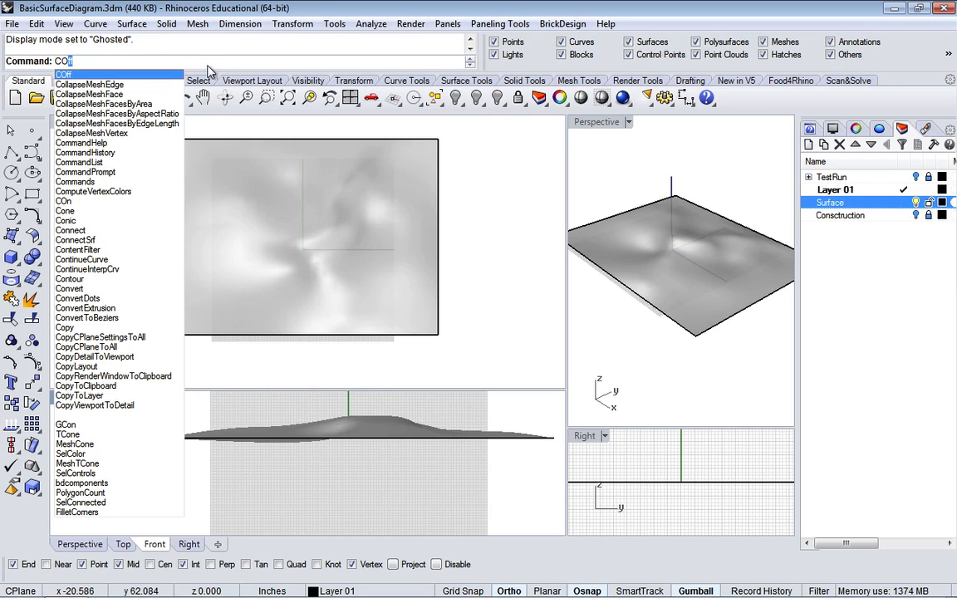
pyautogui.press('Down')
pyautogui.press('Down')
pyautogui.press('Down')
pyautogui.press('Down')
pyautogui.press('Down')
pyautogui.press('Down')
pyautogui.press('Down')
pyautogui.press('Down')
pyautogui.press('Down')
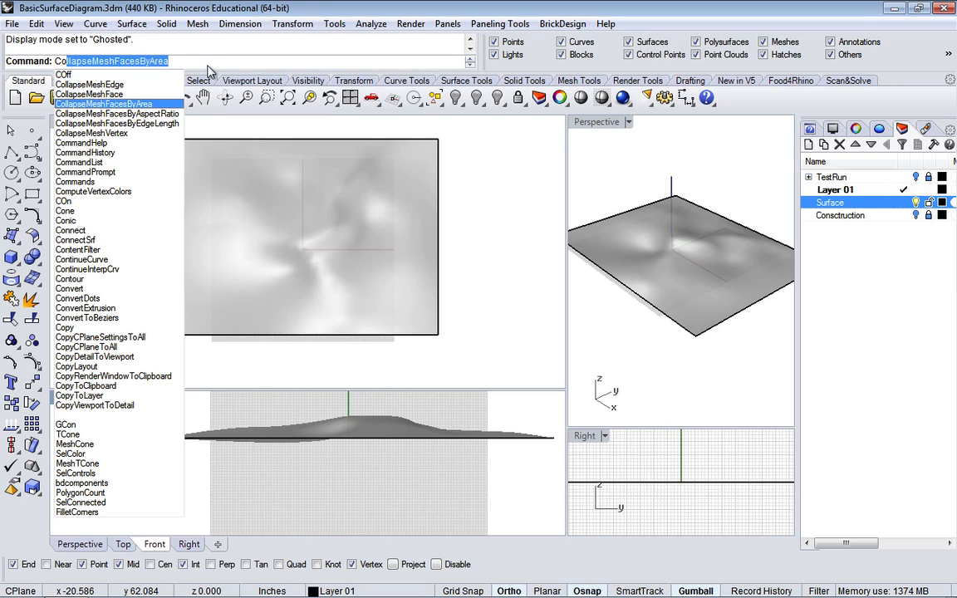
pyautogui.press('Down')
pyautogui.press('Down')
pyautogui.press('Down')
pyautogui.press('Down')
pyautogui.press('Down')
pyautogui.press('Down')
pyautogui.press('Down')
pyautogui.press('Down')
pyautogui.press('Down')
pyautogui.press('Down')
pyautogui.press('Down')
pyautogui.press('Down')
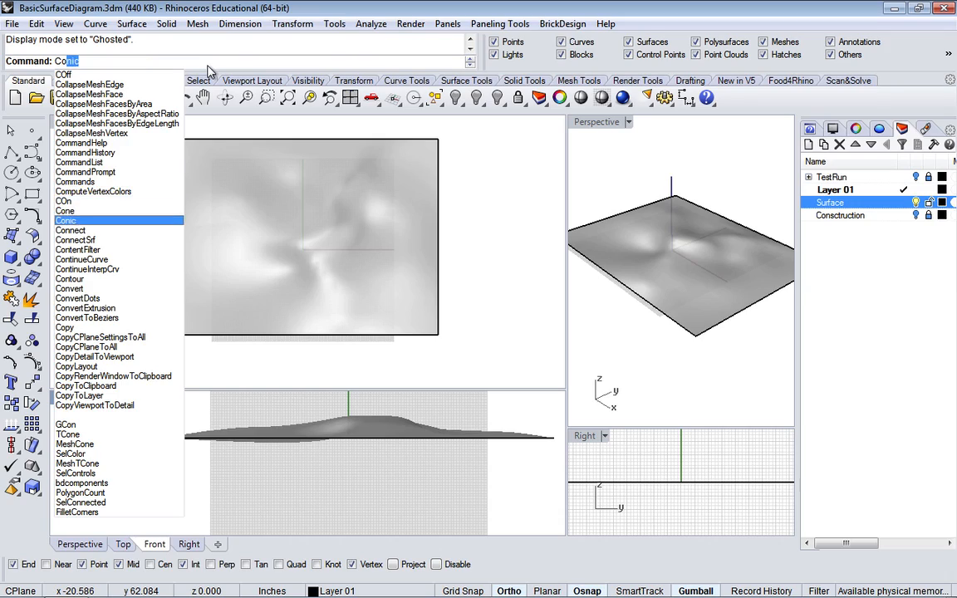
pyautogui.press('Return')
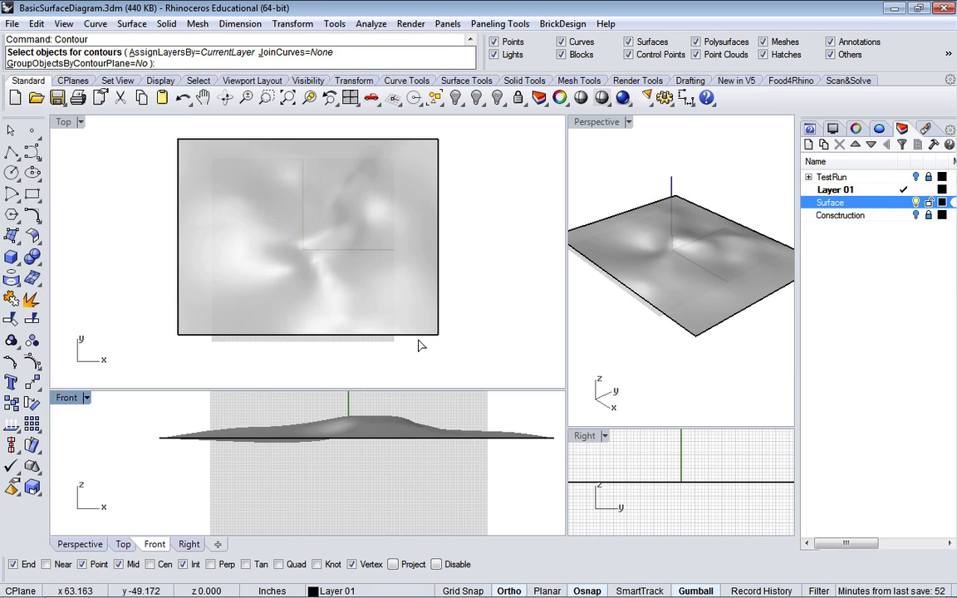
pyautogui.click(396, 419)
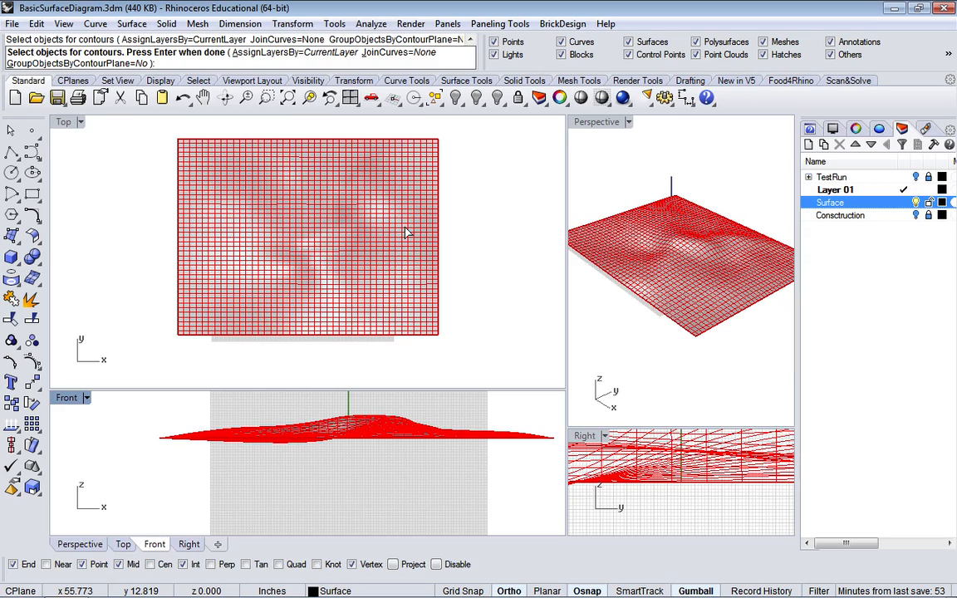
pyautogui.press('Return')
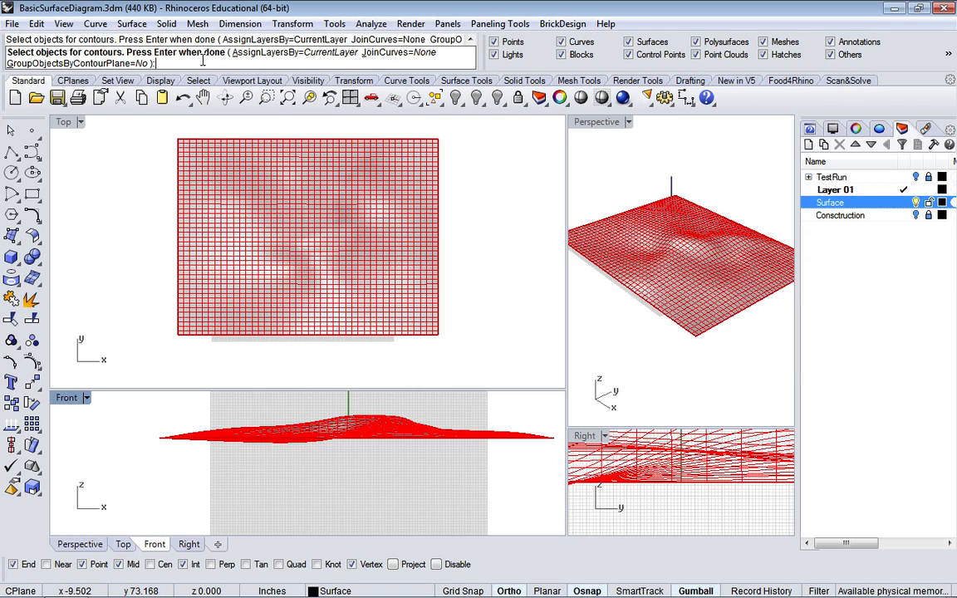
pyautogui.press('Return')
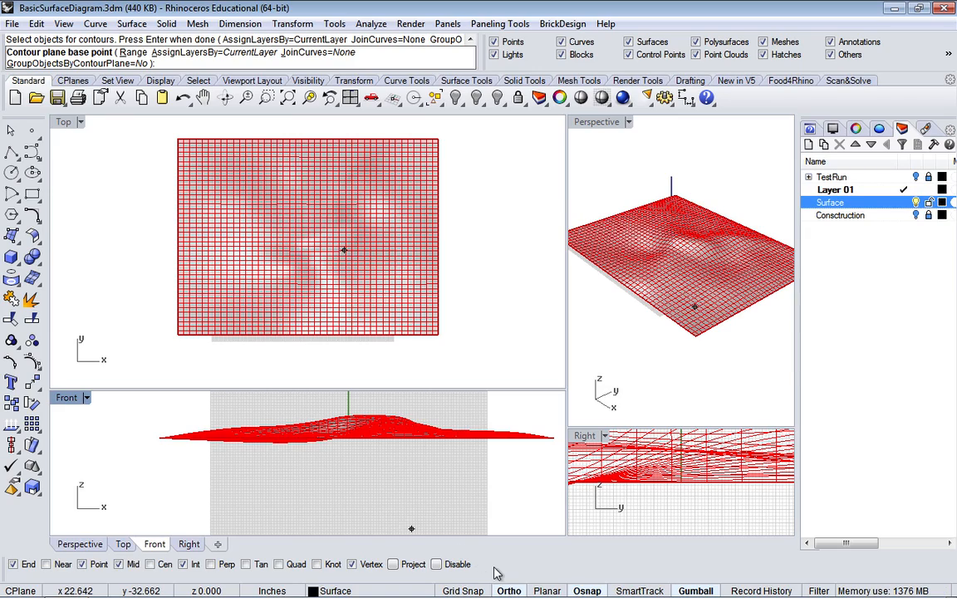
pyautogui.click(158, 437)
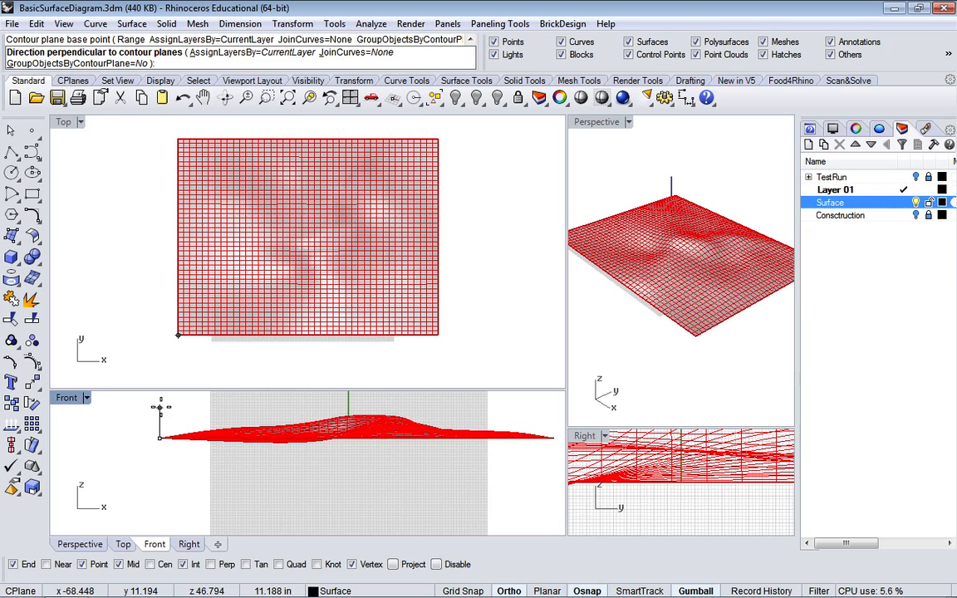
pyautogui.click(162, 406)
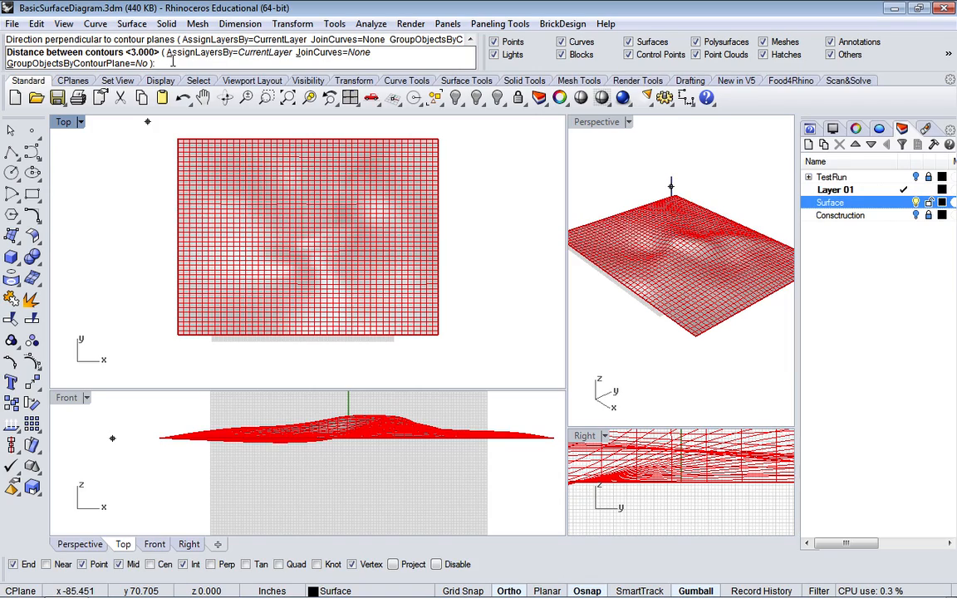
pyautogui.write('.5')
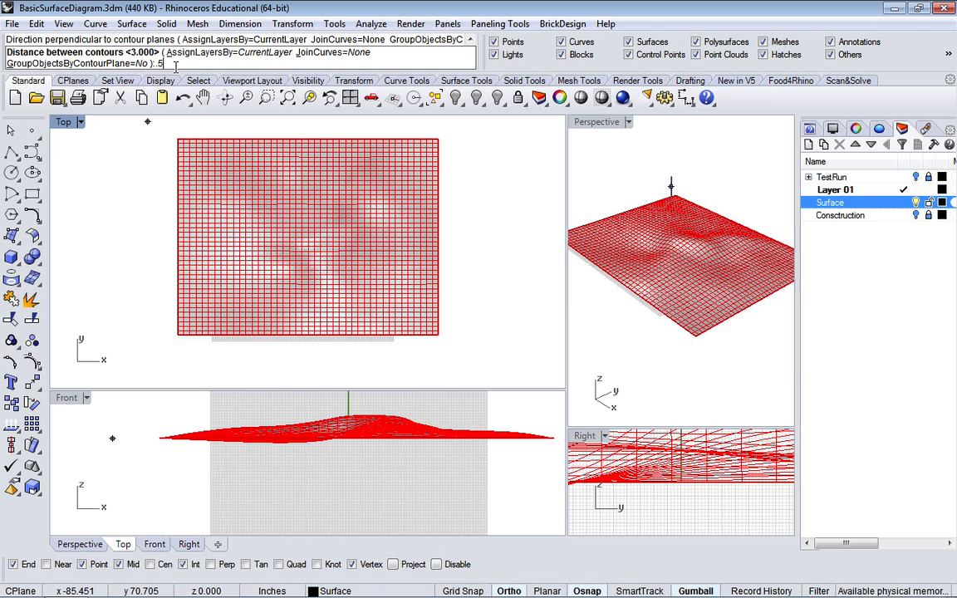
pyautogui.press('Return')
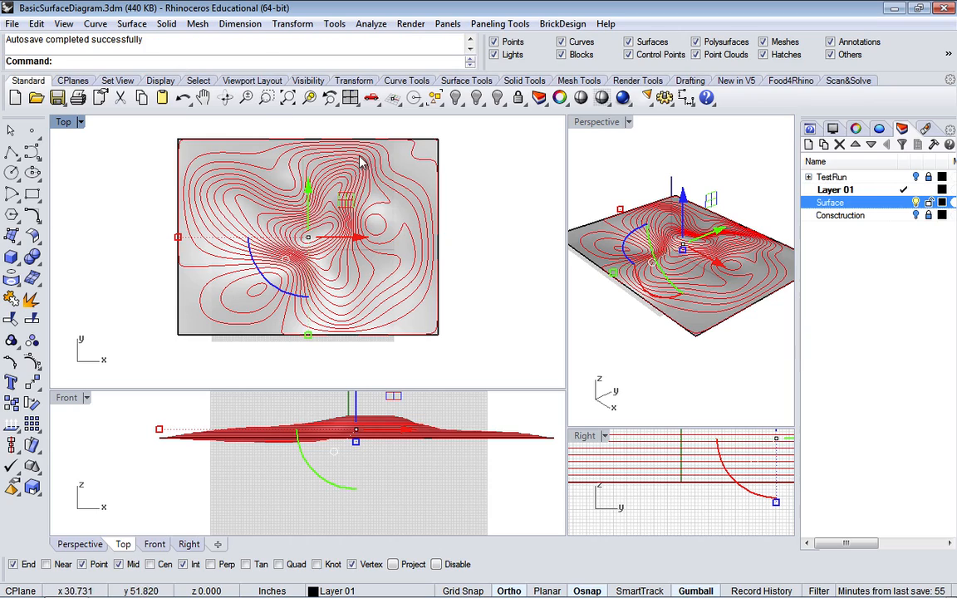
# Maximize the Perspective viewport, clear the contour selection, and examine the contour curves on the surface from several angles.
pyautogui.doubleClick(600, 123)
pyautogui.click(591, 446)
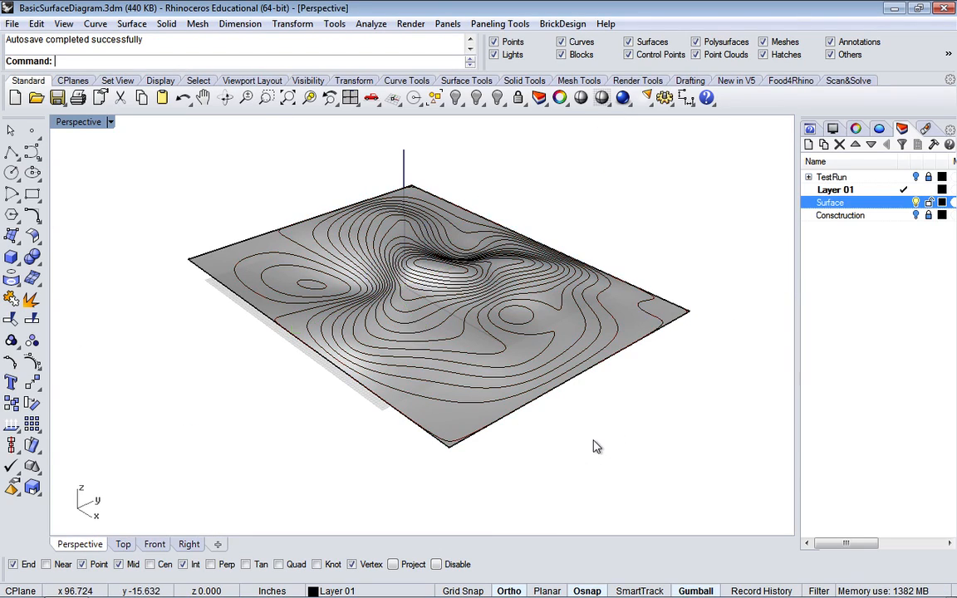
pyautogui.moveTo(558, 443); pyautogui.dragTo(535, 458, button='right')
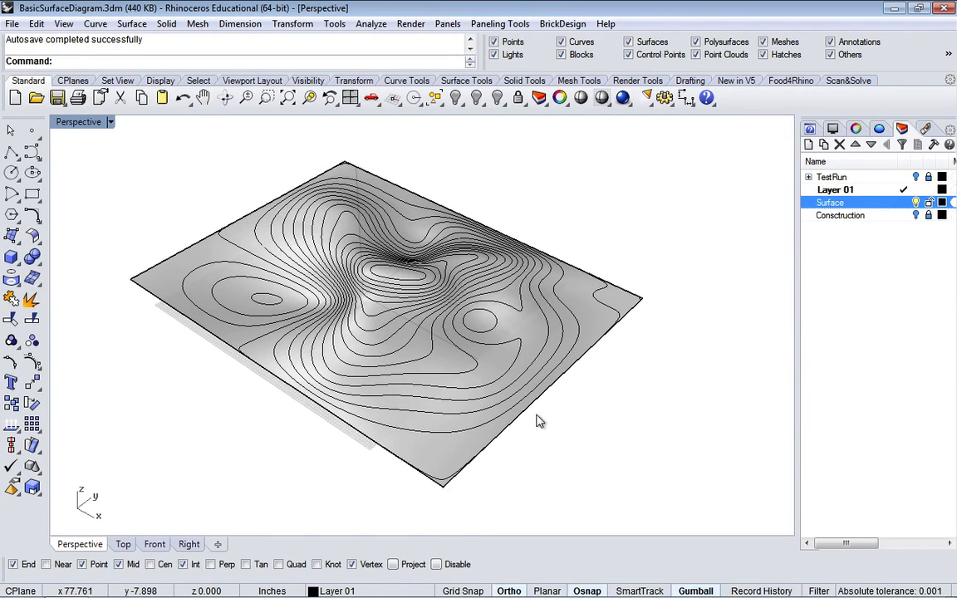
pyautogui.moveTo(320, 486)
pyautogui.mouseDown(button='right')
pyautogui.moveTo(475, 473)
pyautogui.moveTo(336, 478)
pyautogui.mouseUp(button='right')
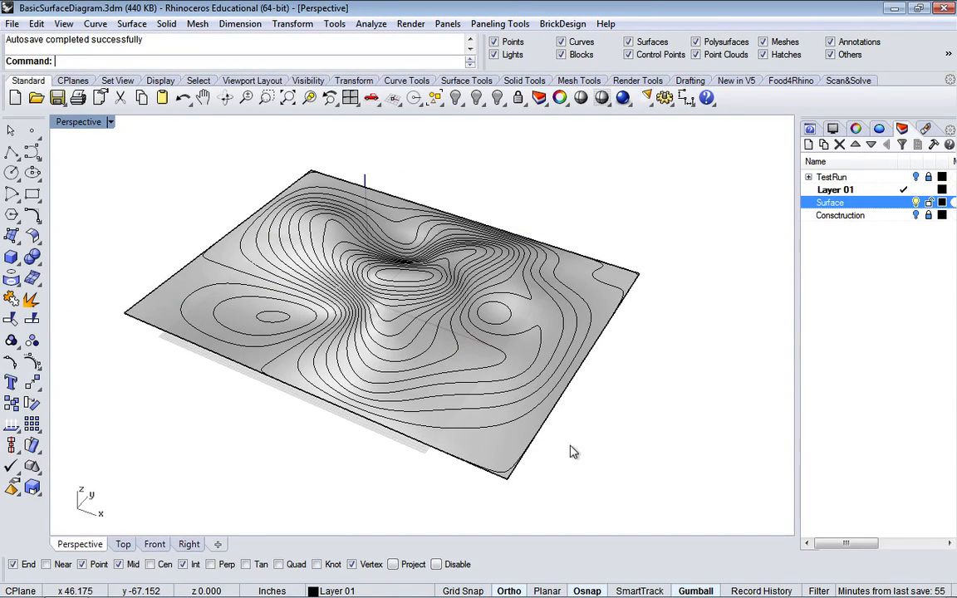
pyautogui.moveTo(571, 451); pyautogui.dragTo(606, 437, button='right')
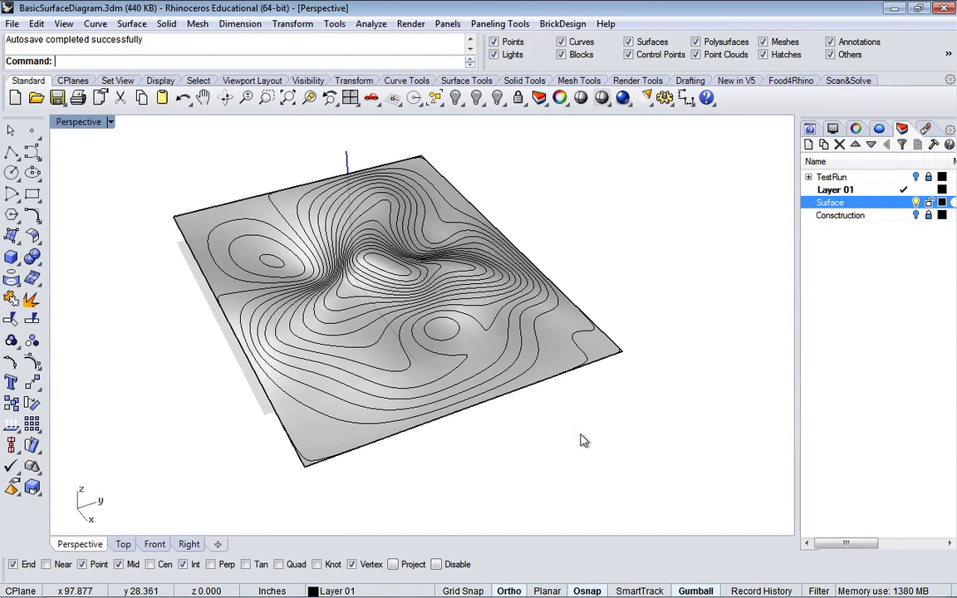
pyautogui.moveTo(231, 435); pyautogui.dragTo(260, 449, button='right')
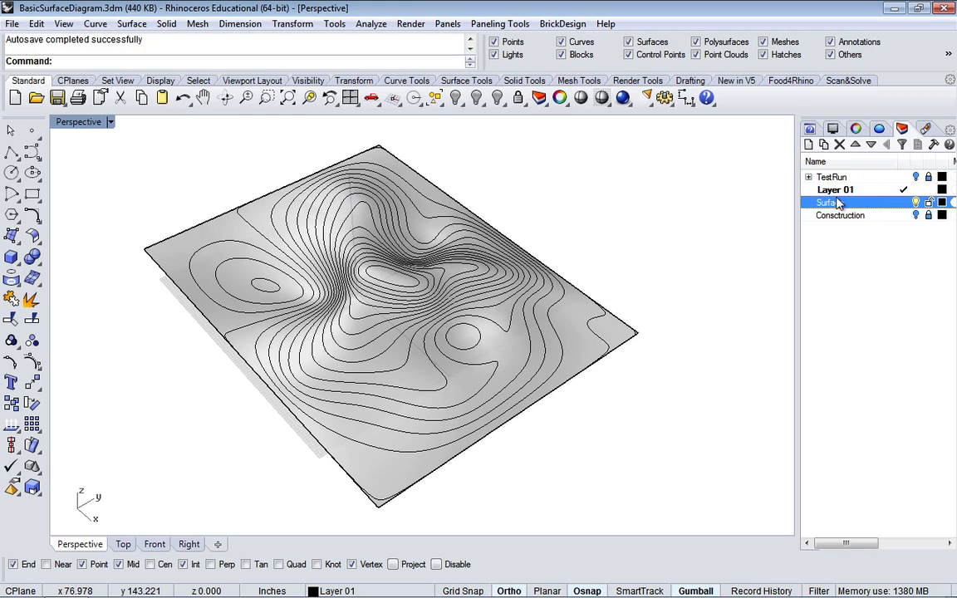
# Create a new layer named Contours.
pyautogui.click(809, 146)
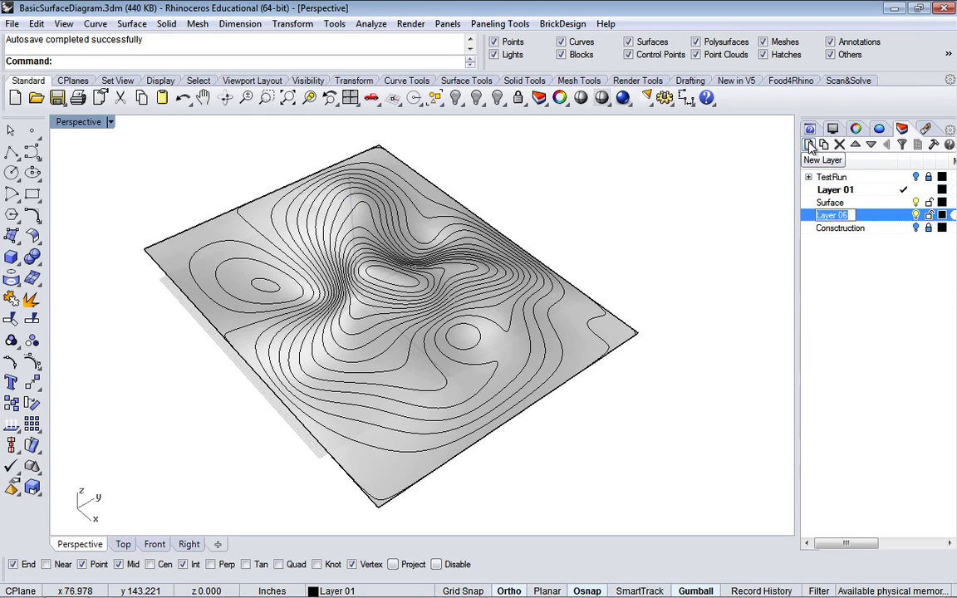
pyautogui.write('Co')
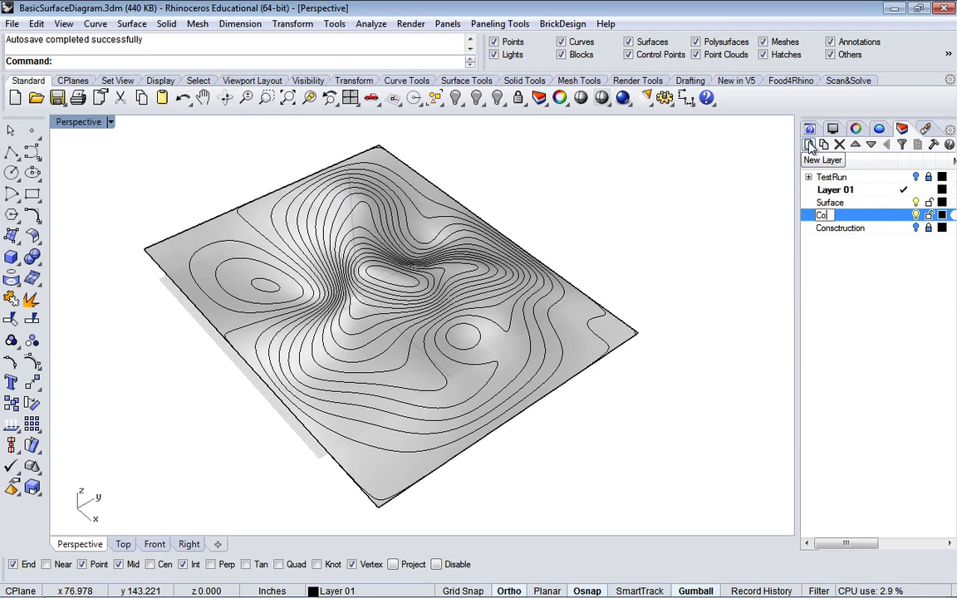
pyautogui.write('ntours')
pyautogui.press('Return')
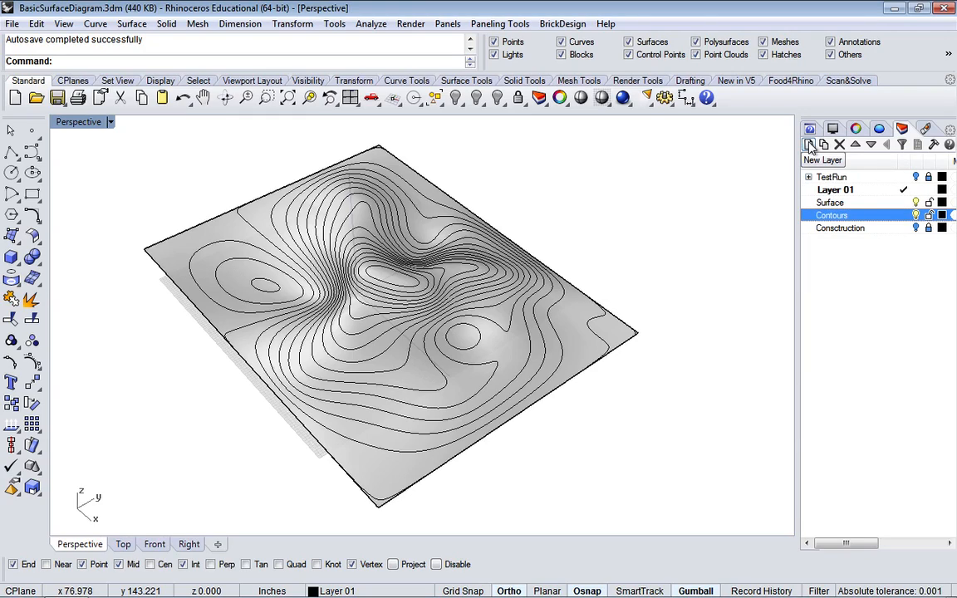
# Select all the contour curves without the surface and move them to the Contours layer.
pyautogui.write('A')
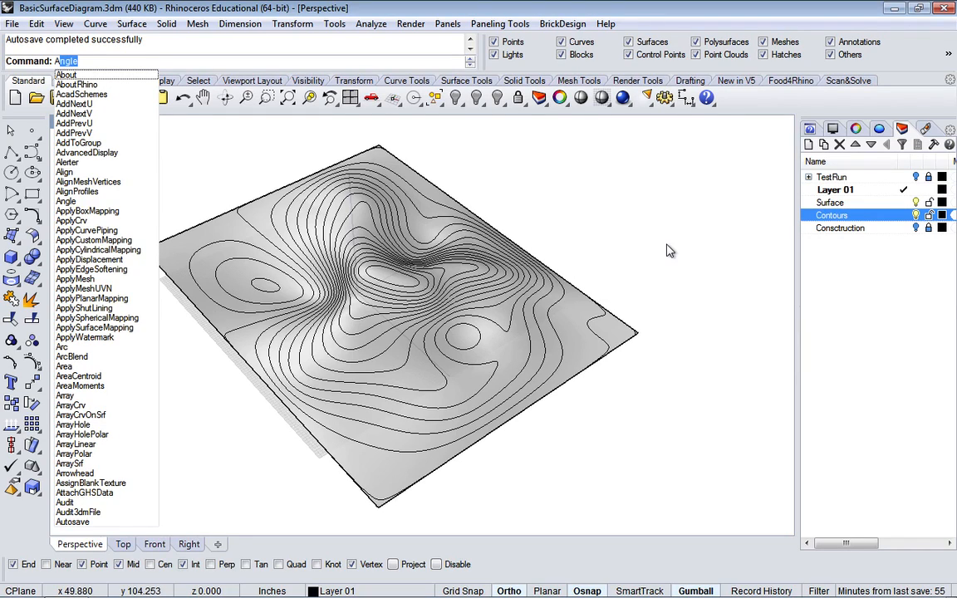
pyautogui.press('Escape')
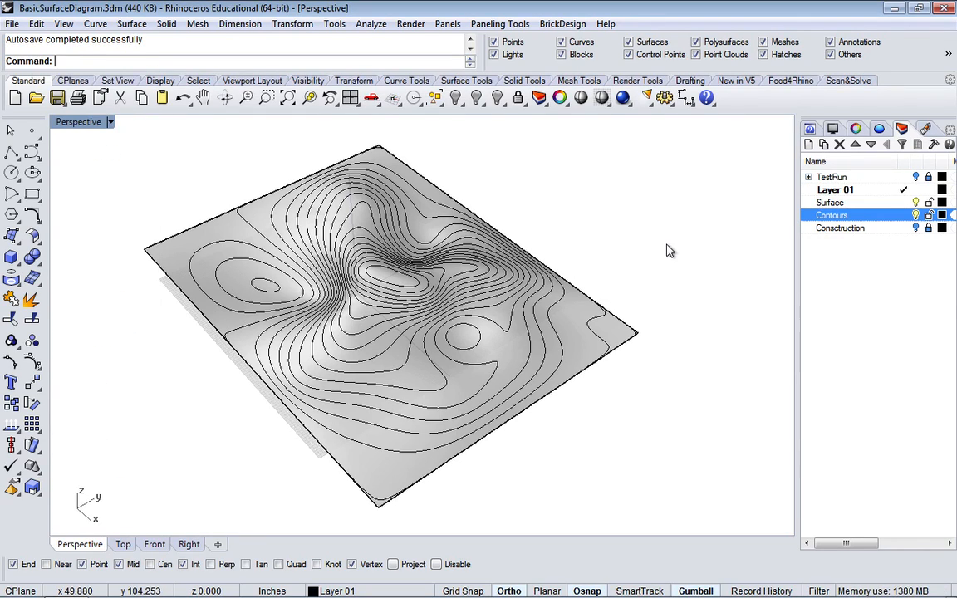
pyautogui.hotkey('ctrl', 'a')
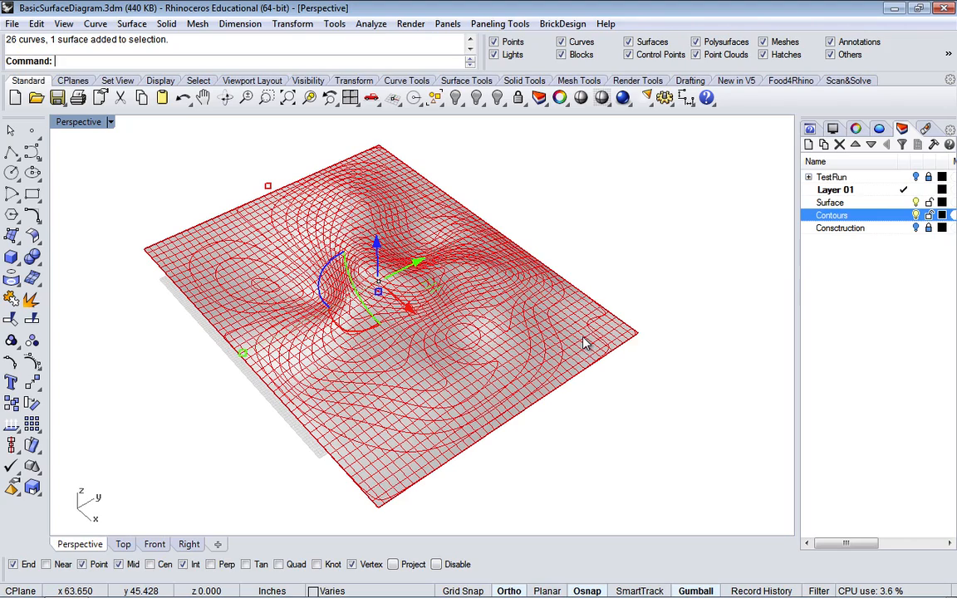
pyautogui.keyDown('ctrl'); pyautogui.click(584, 343); pyautogui.keyUp('ctrl')
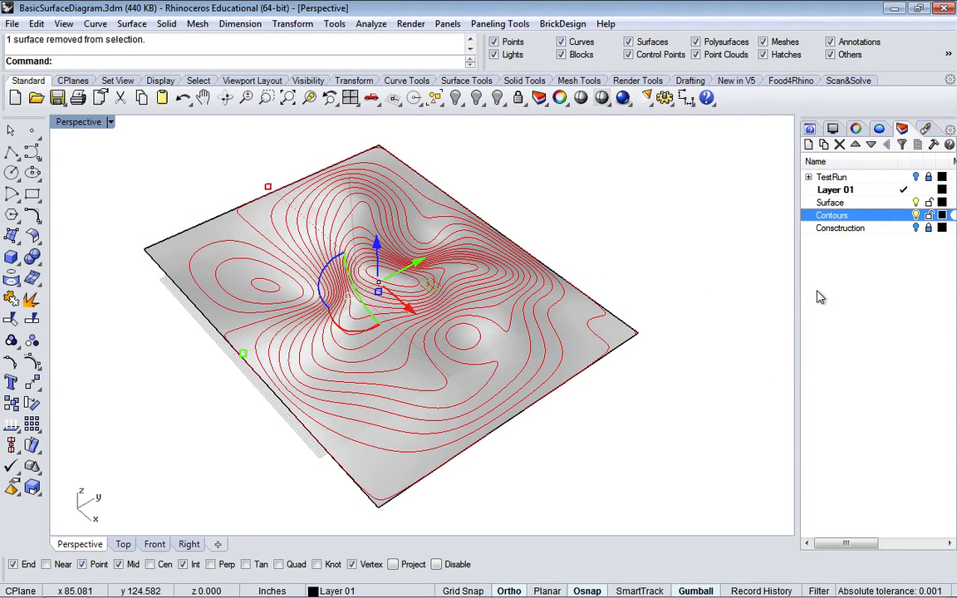
pyautogui.click(409, 592)
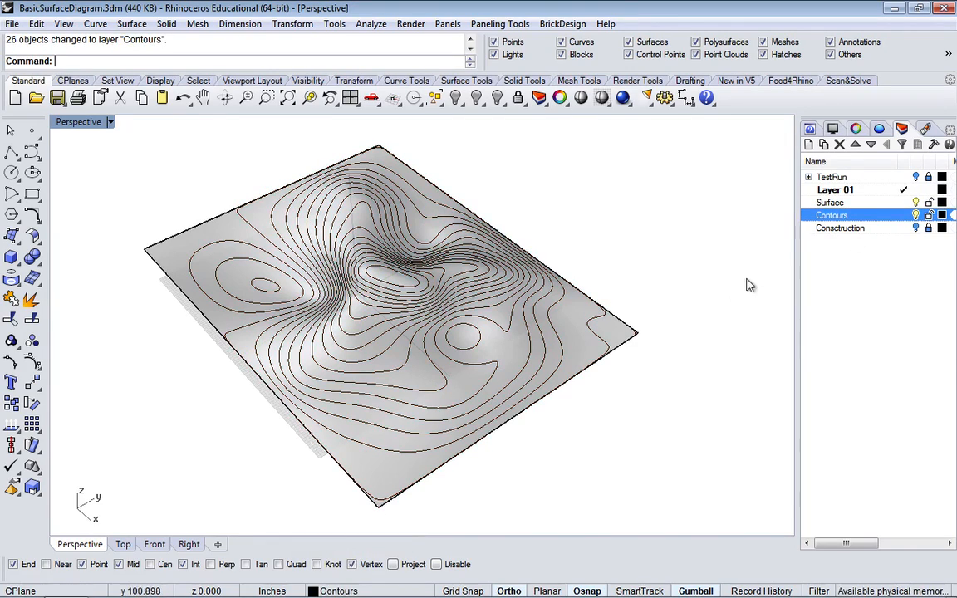
# Hide and lock the Contours layer, and restore the four-viewport layout.
pyautogui.click(915, 215)
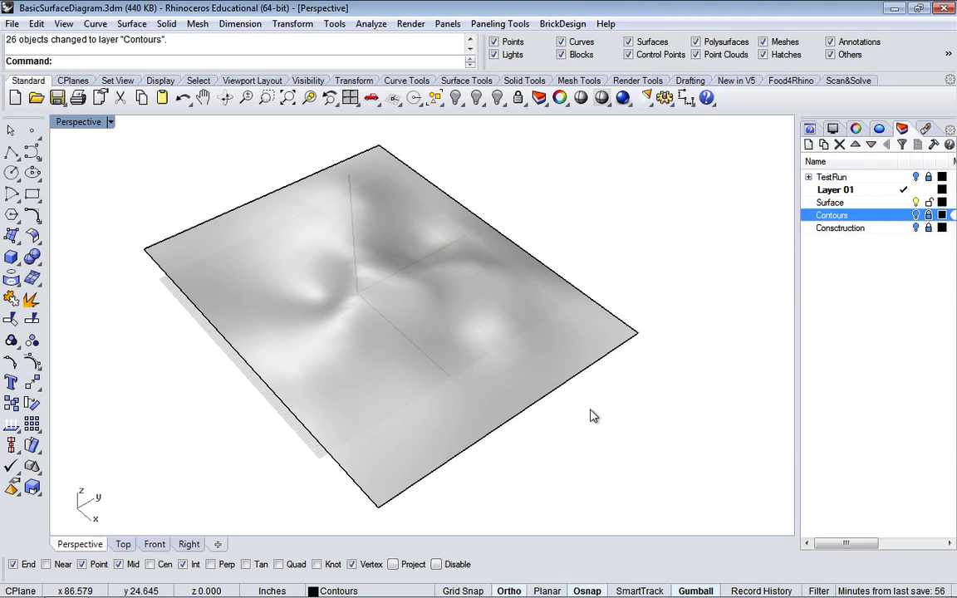
pyautogui.moveTo(591, 414); pyautogui.dragTo(621, 387, button='right')
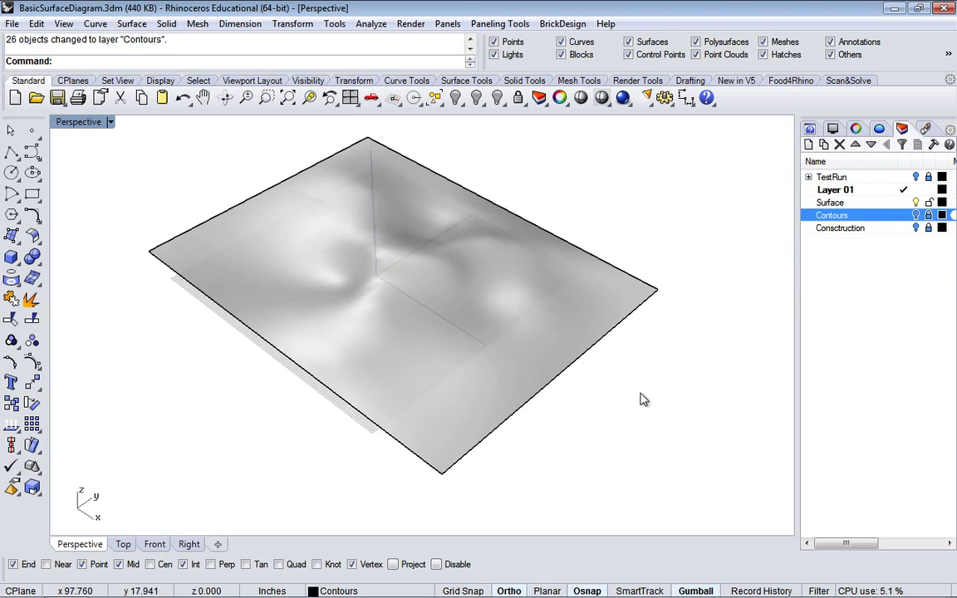
pyautogui.doubleClick(88, 123)
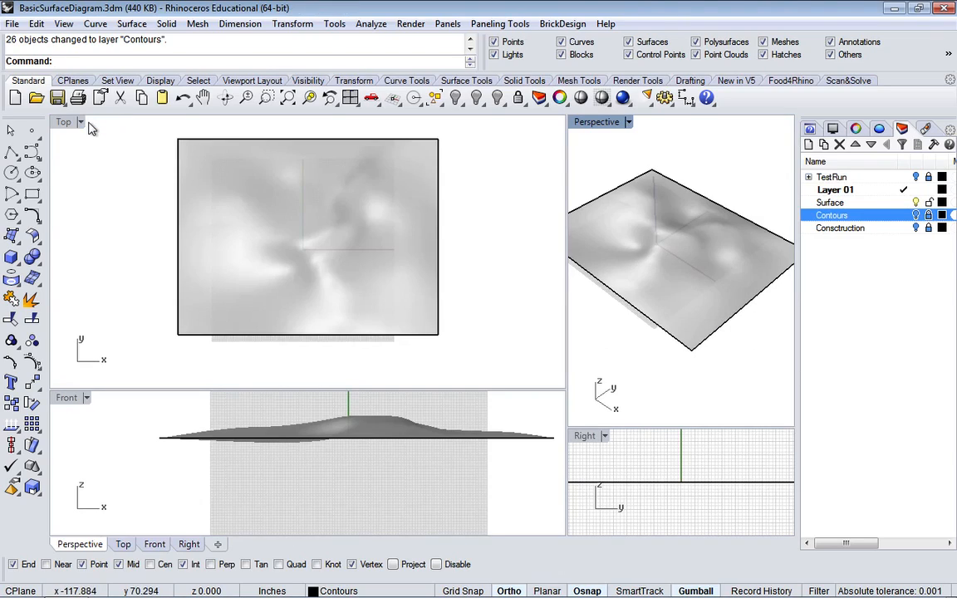
# Try contouring the surface every 3 inches along the Y direction, from its lower-right corner in the Top view, and undo it.
pyautogui.click(385, 273)
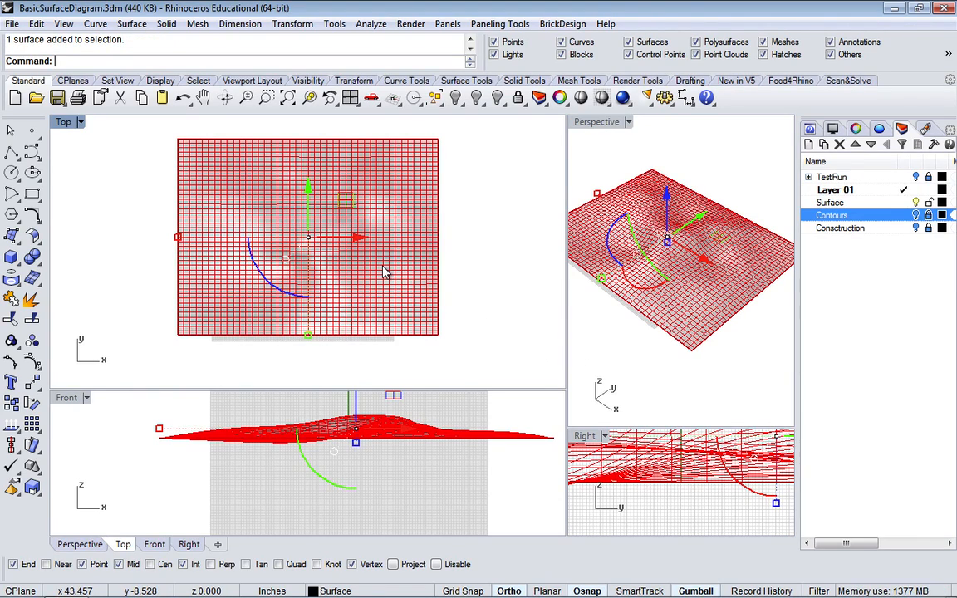
pyautogui.write('Contour')
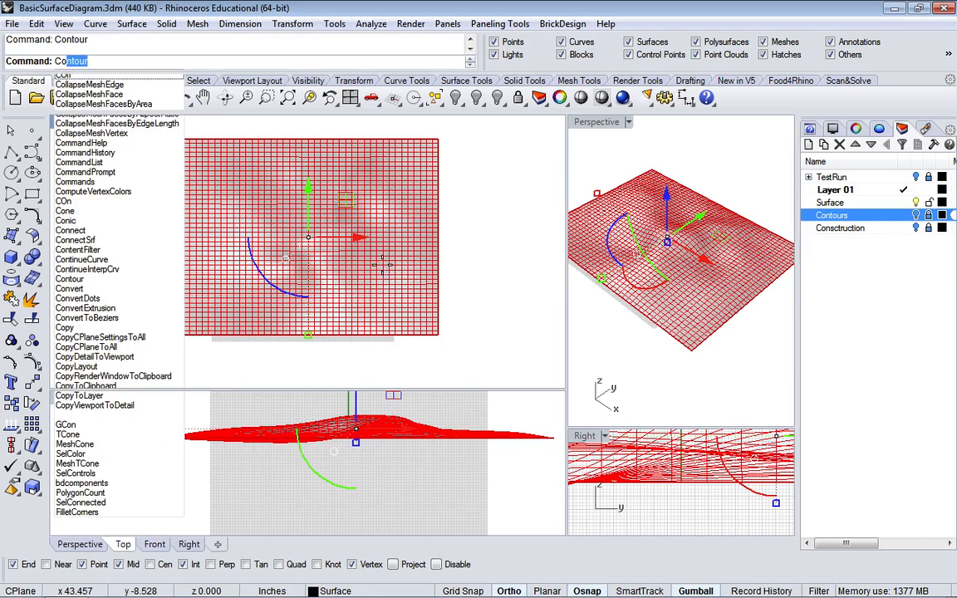
pyautogui.press('Return')
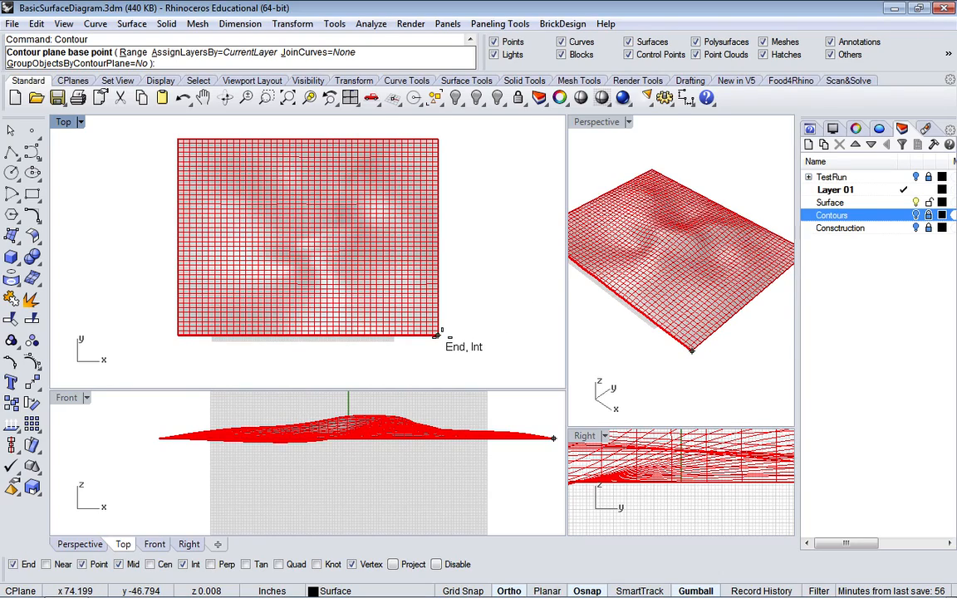
pyautogui.click(437, 335)
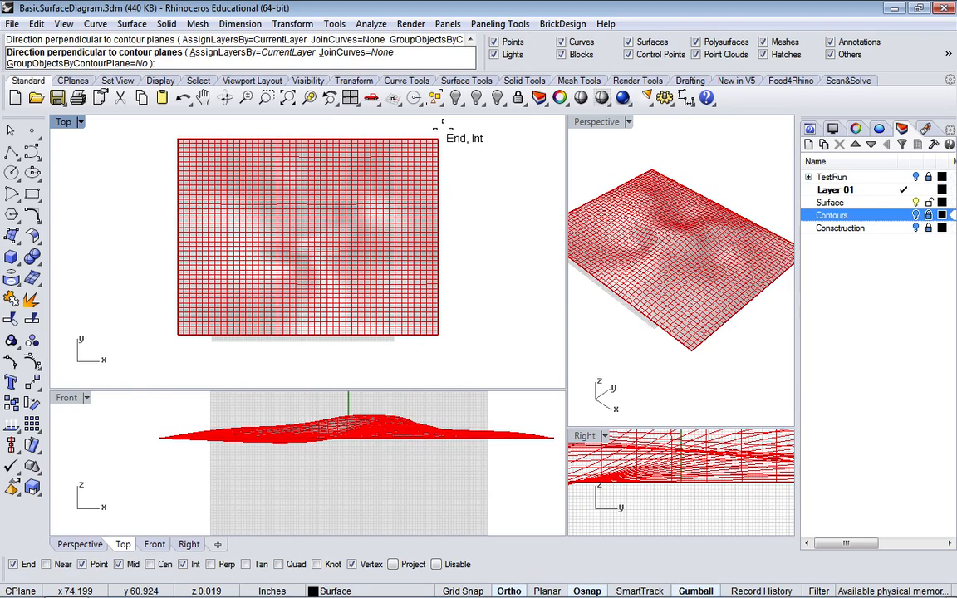
pyautogui.click(442, 127)
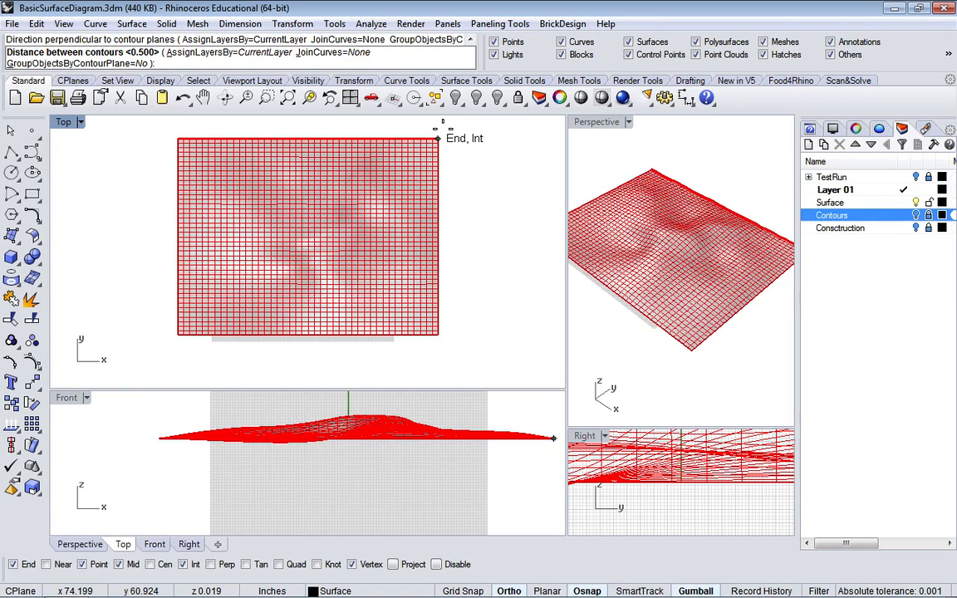
pyautogui.write('3')
pyautogui.press('Return')
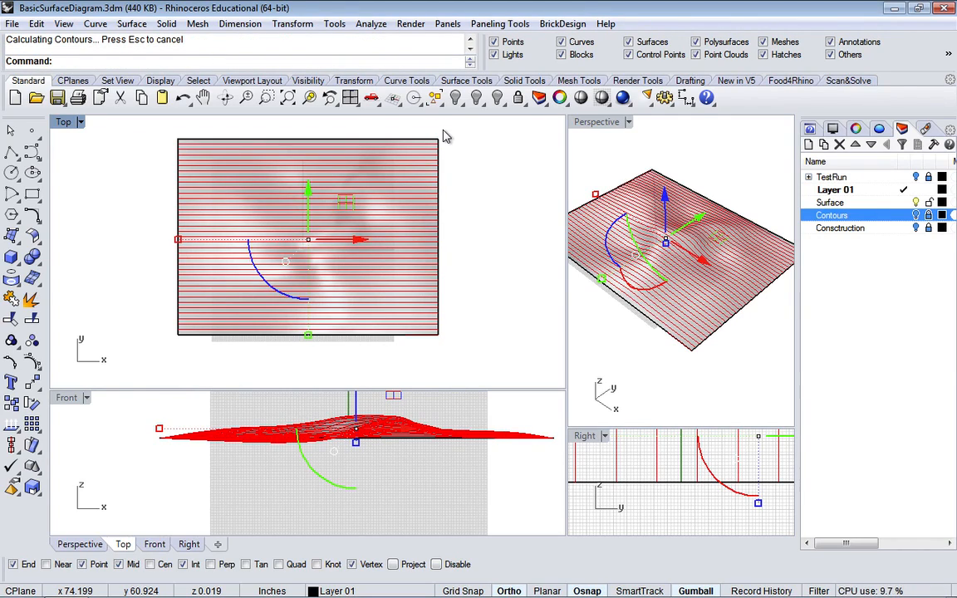
pyautogui.hotkey('ctrl', 'z')
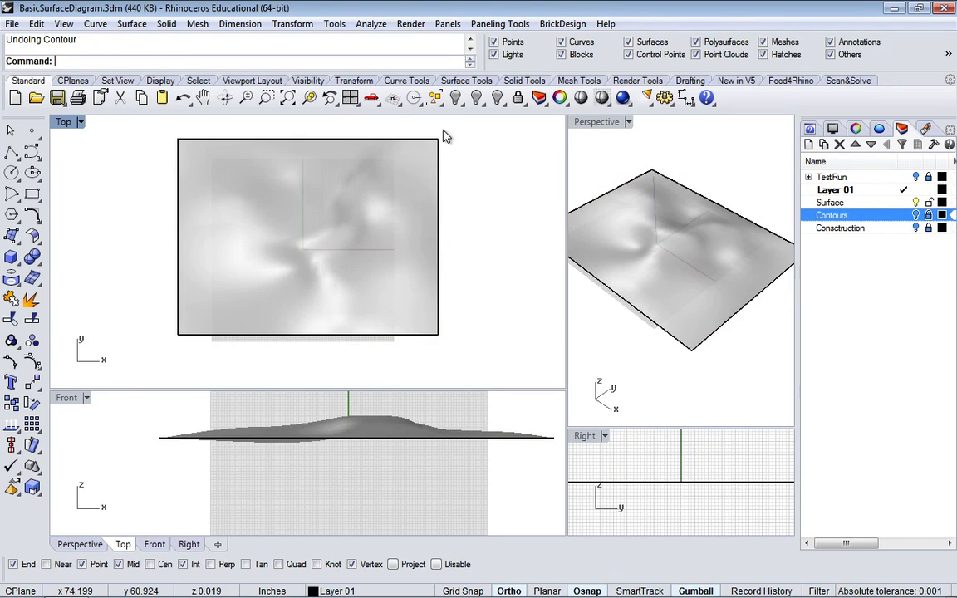
# Try contouring the surface every 7 inches along the Y direction from its lower-right corner in the Top view, and undo it.
pyautogui.press('Return')
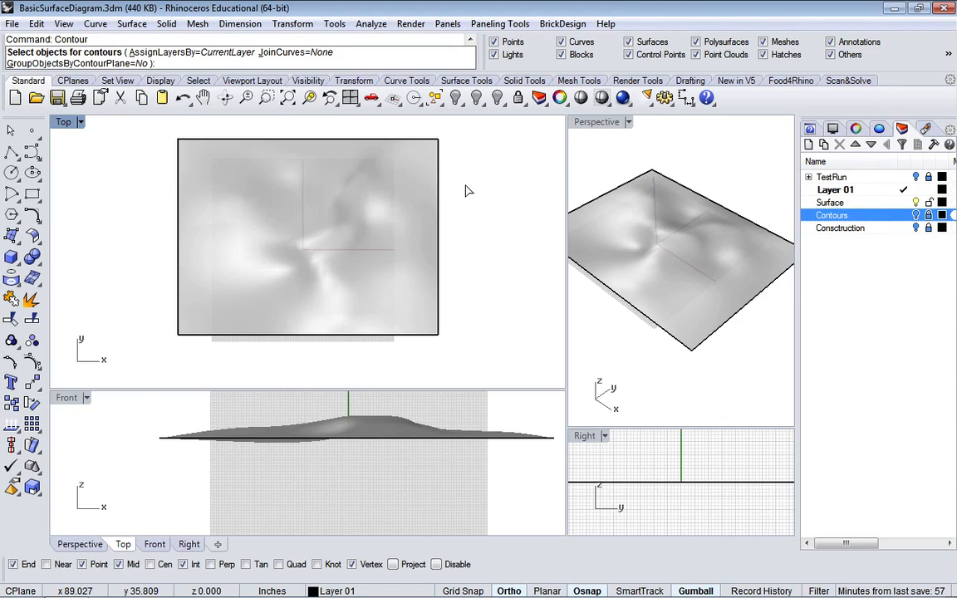
pyautogui.click(421, 243)
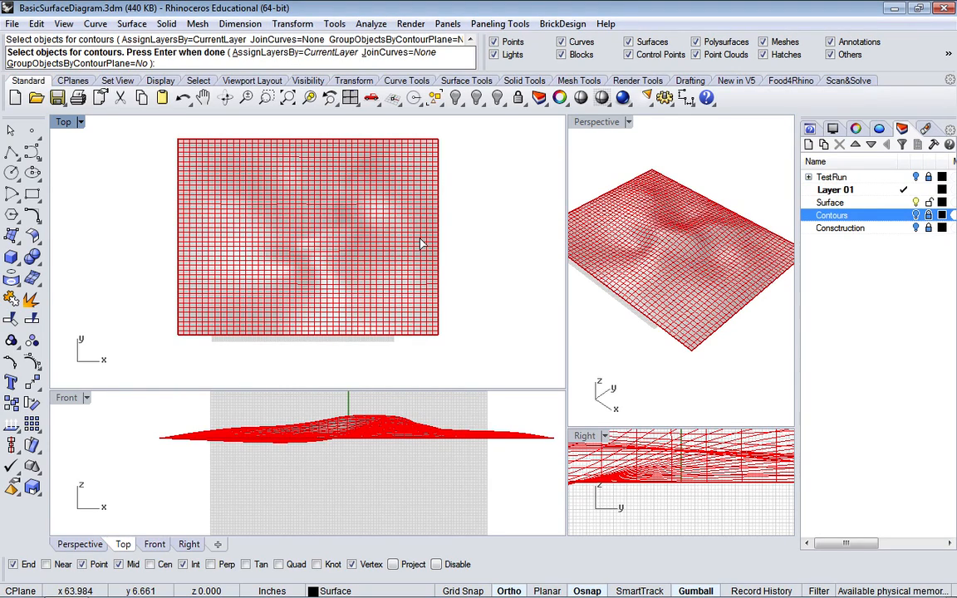
pyautogui.press('Return')
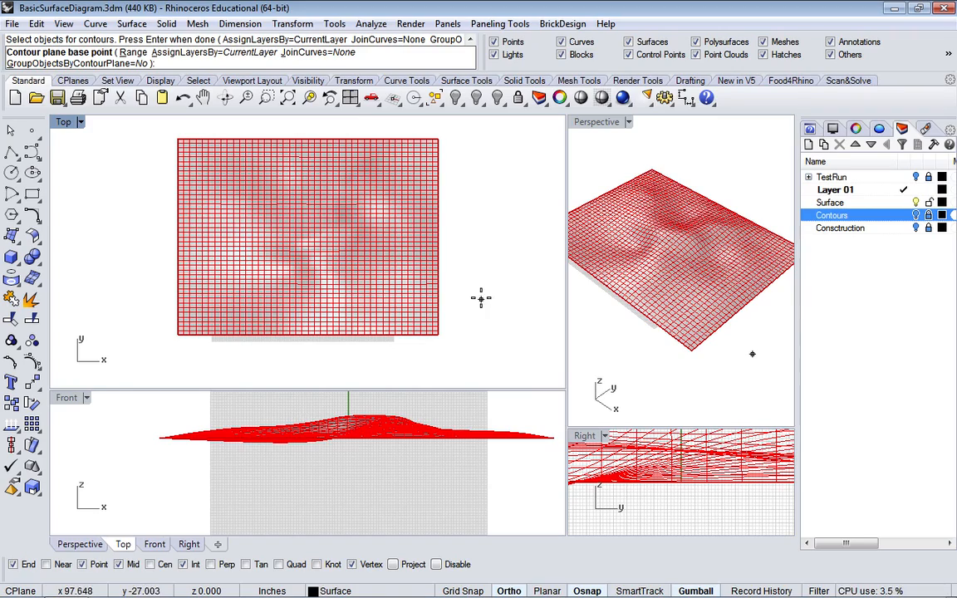
pyautogui.click(437, 335)
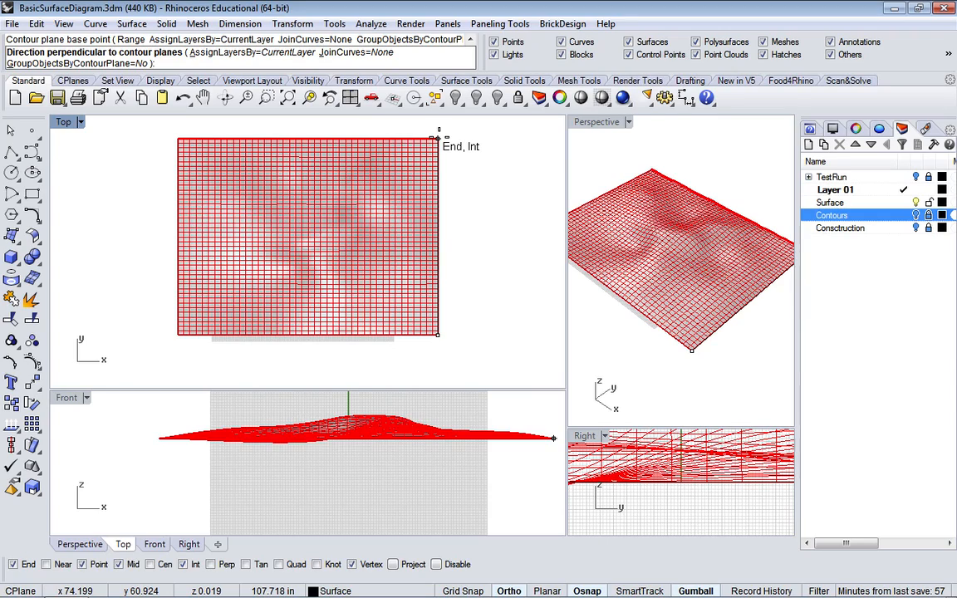
pyautogui.click(437, 138)
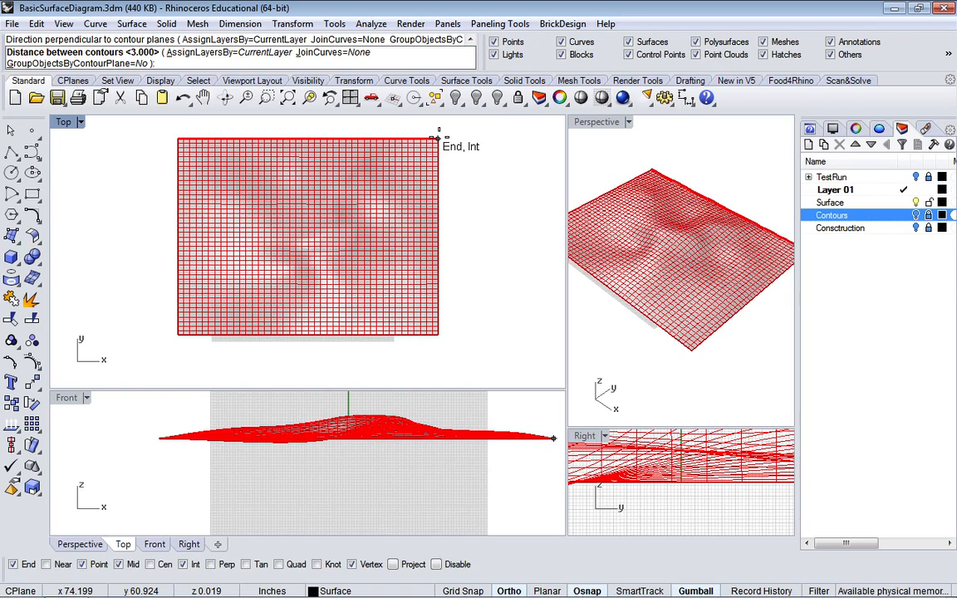
pyautogui.write('5')
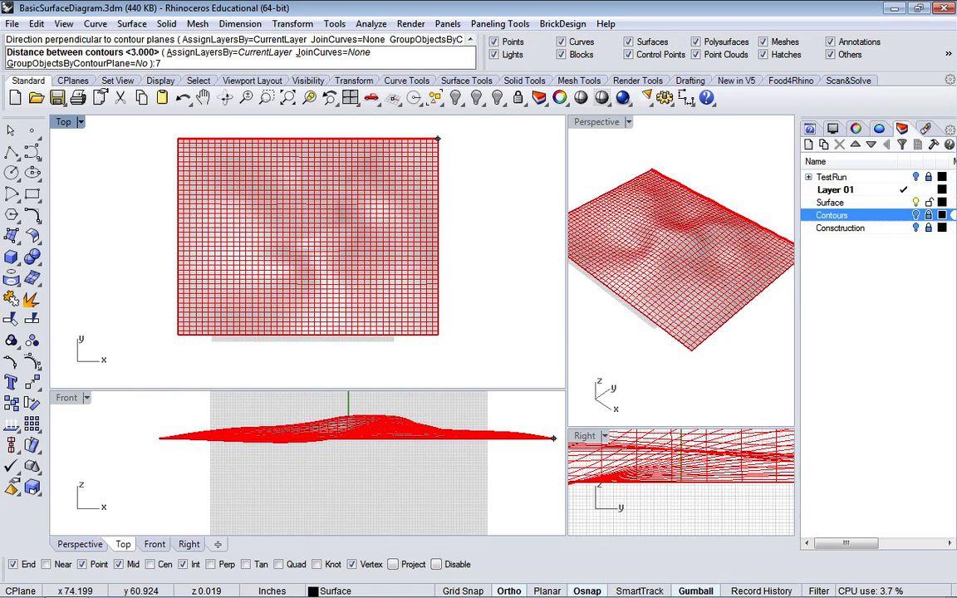
pyautogui.press('Return')
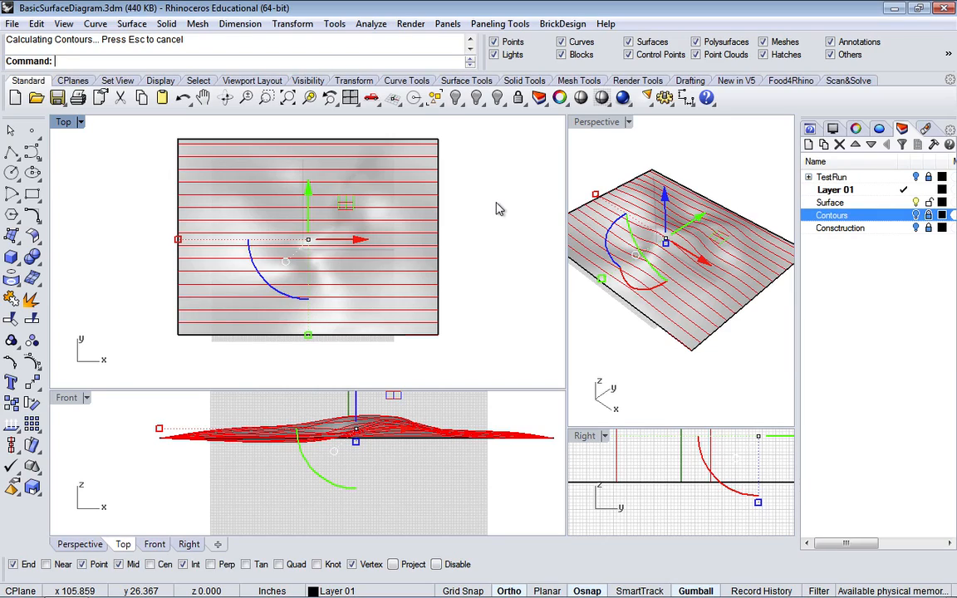
pyautogui.hotkey('ctrl', 'z')
# Contour the surface every 14 inches along the Y direction, from its lower-right to its upper-right corner in the Top view.
pyautogui.press('Return')
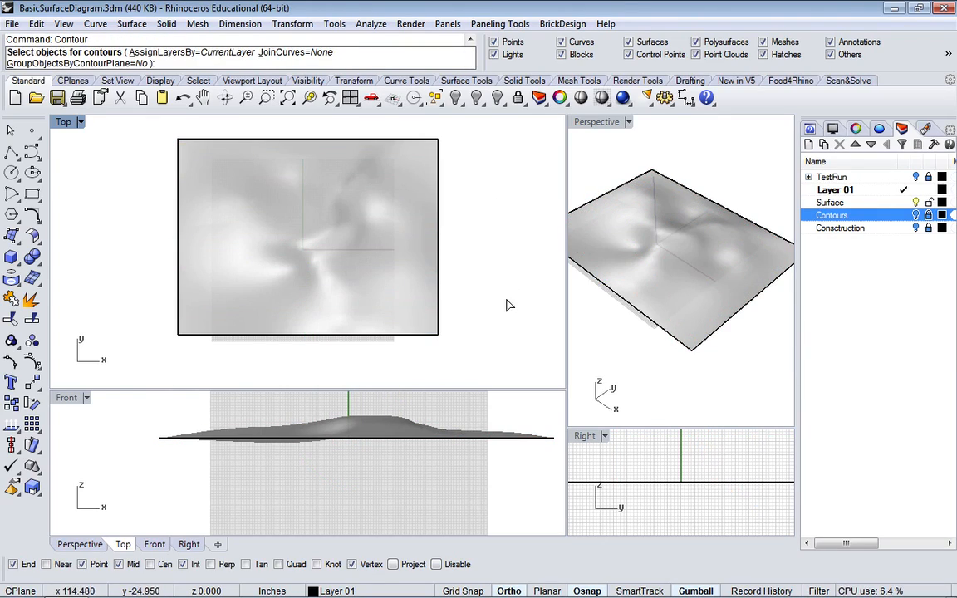
pyautogui.click(420, 318)
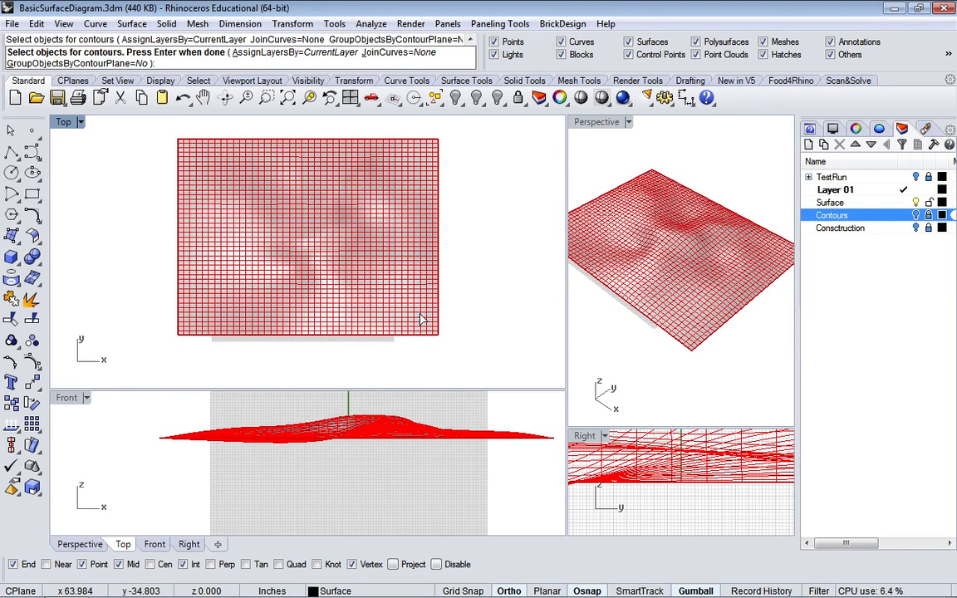
pyautogui.press('Return')
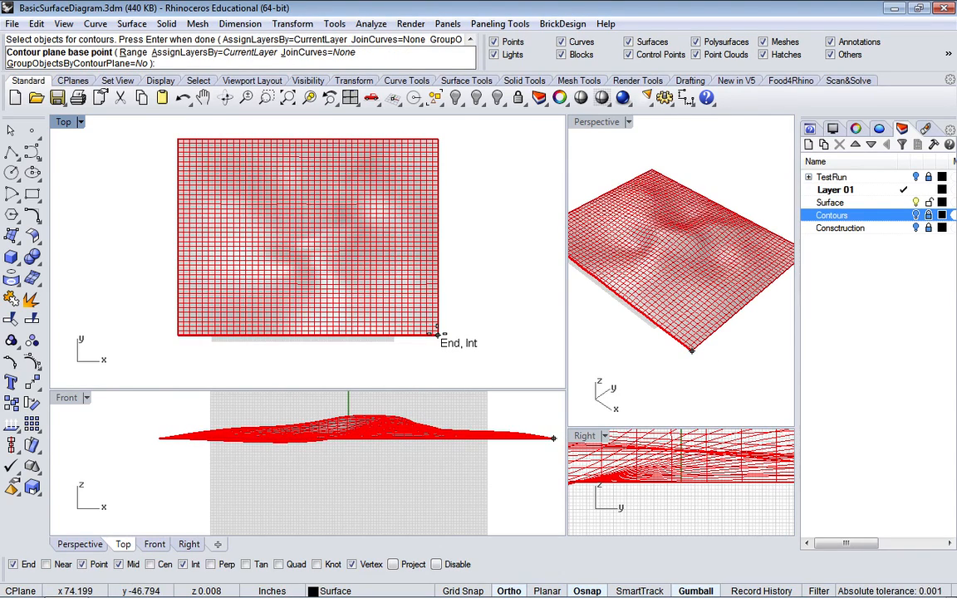
pyautogui.click(437, 333)
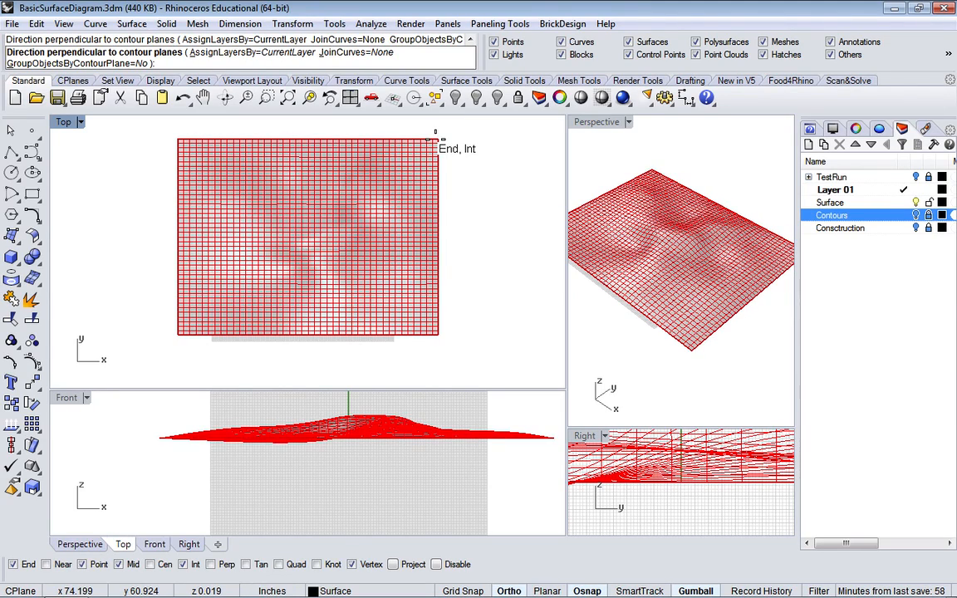
pyautogui.click(435, 139)
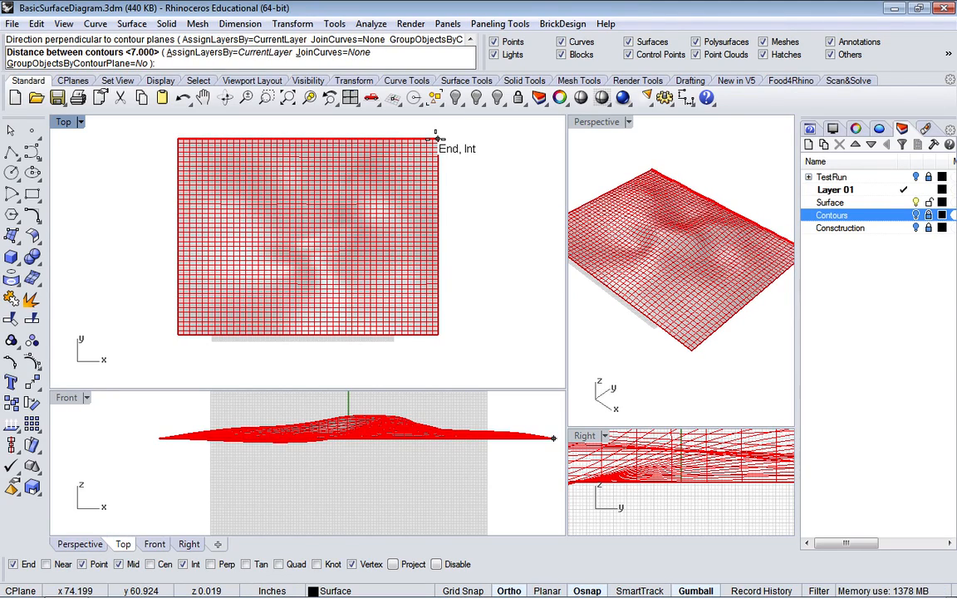
pyautogui.write('1')
pyautogui.press('Return')
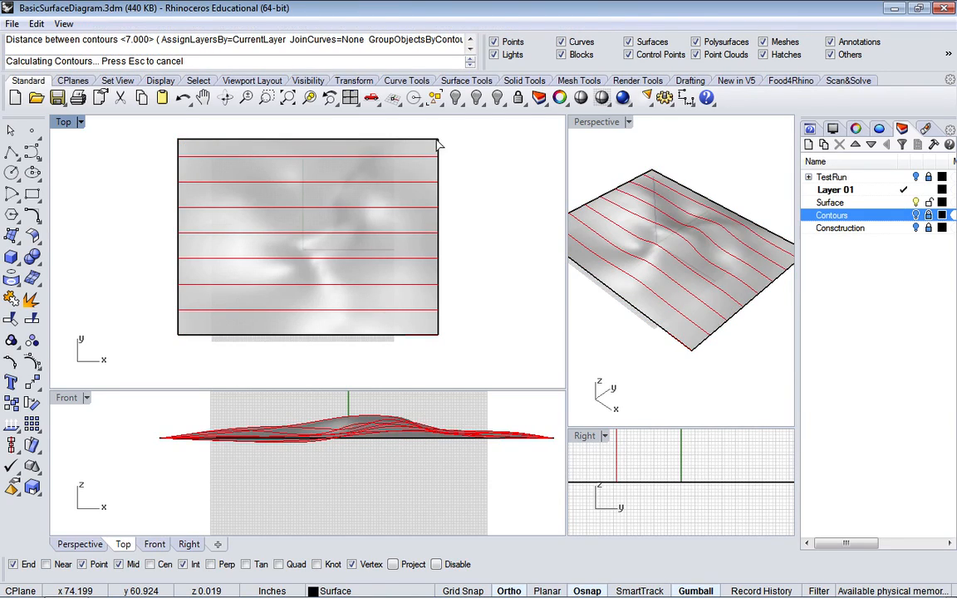
pyautogui.rightClick(478, 220)
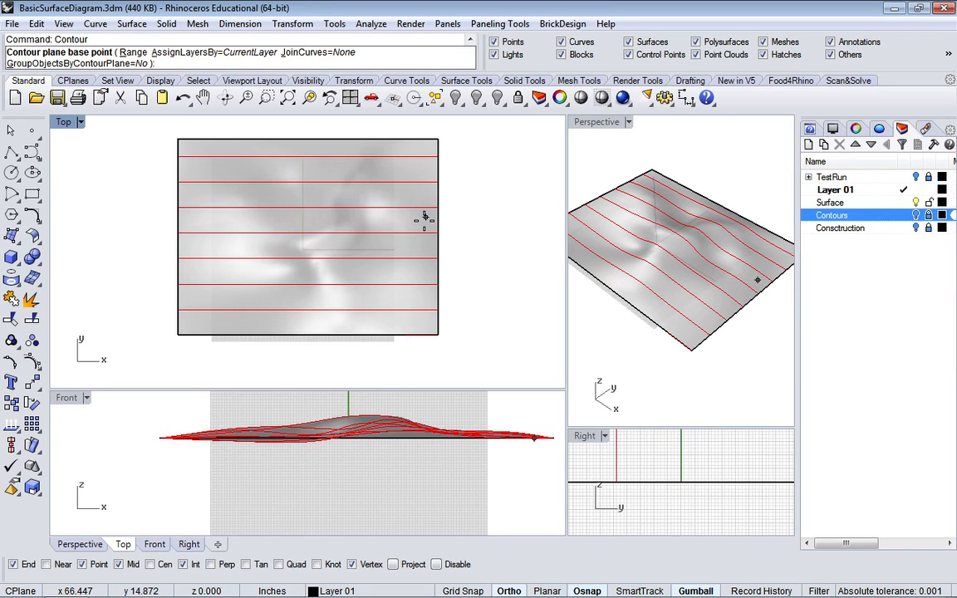
pyautogui.press('Escape')
pyautogui.press('Escape')
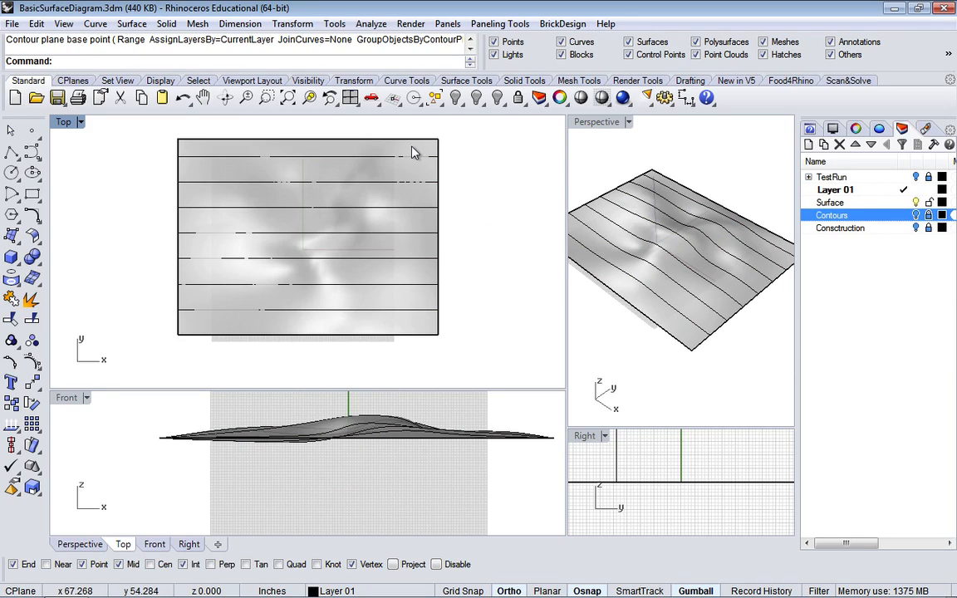
# Contour the surface every 14 inches along the X direction, from its lower-right to its lower-left corner in the Top view.
pyautogui.click(415, 278)
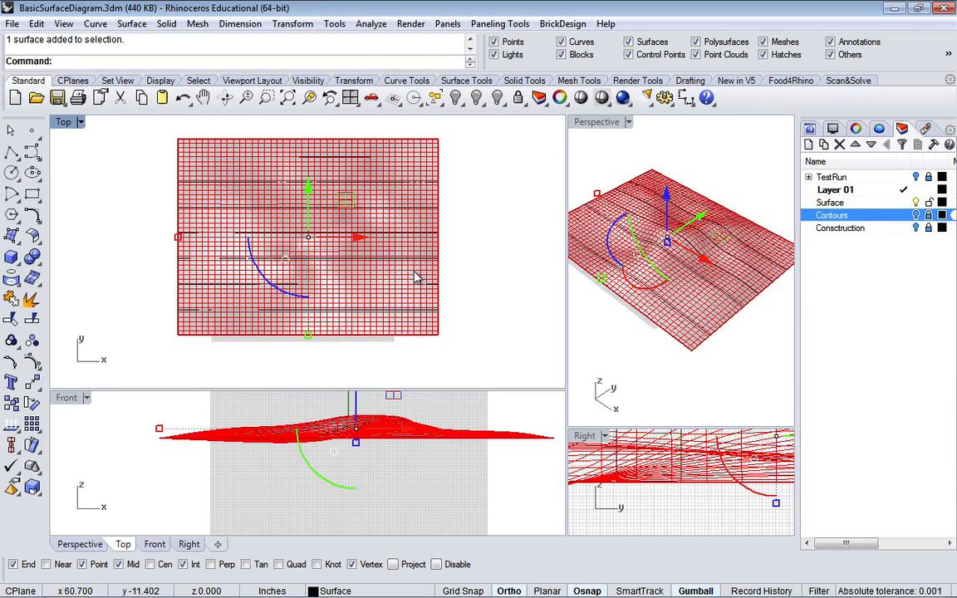
pyautogui.write('Contour')
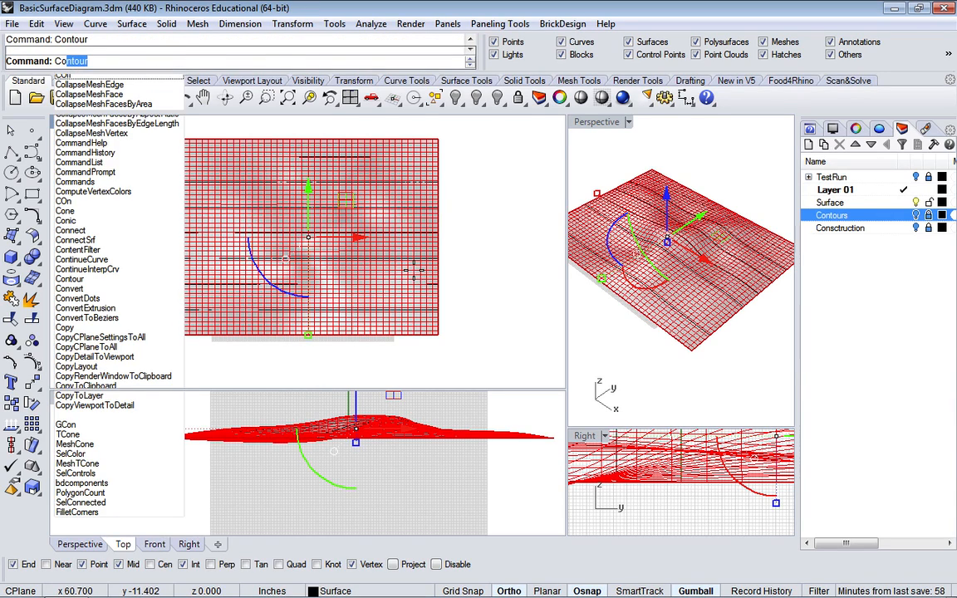
pyautogui.press('Return')
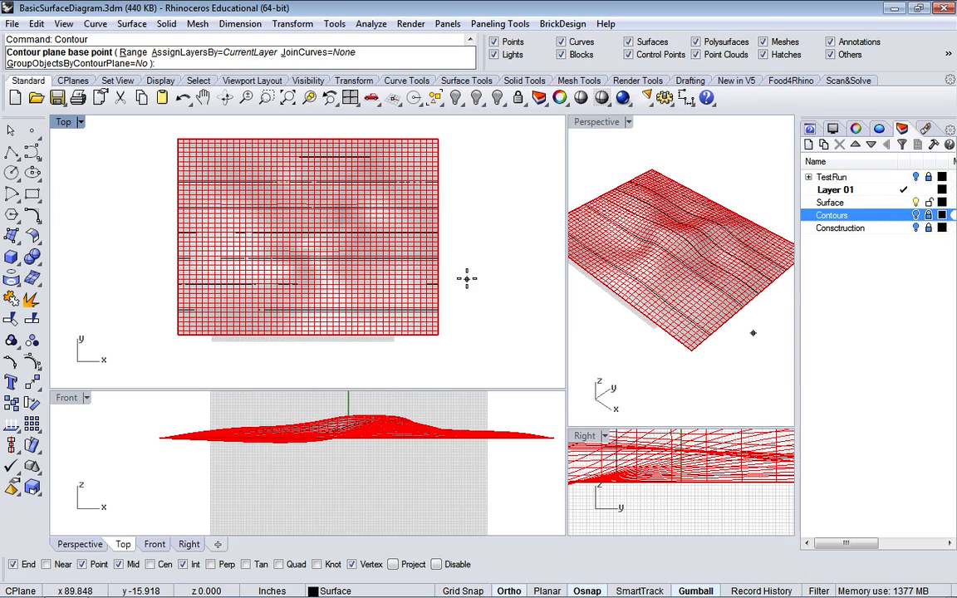
pyautogui.click(438, 335)
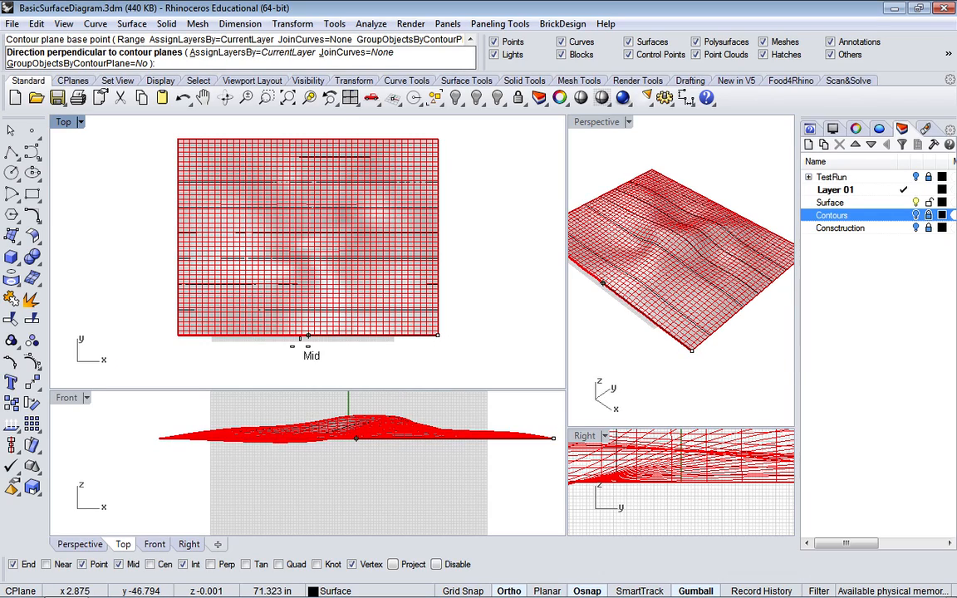
pyautogui.click(176, 334)
pyautogui.click(177, 335)
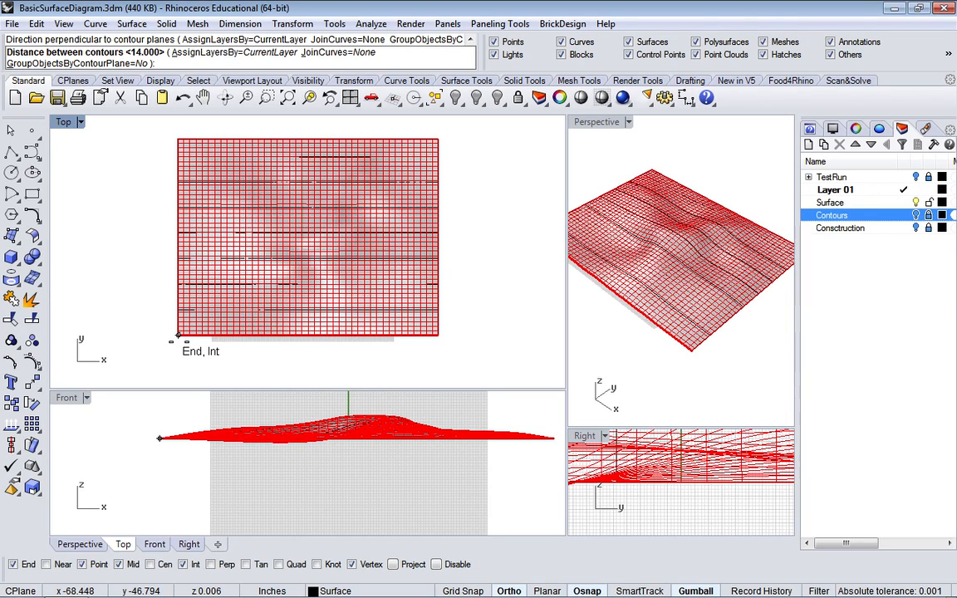
pyautogui.press('Return')
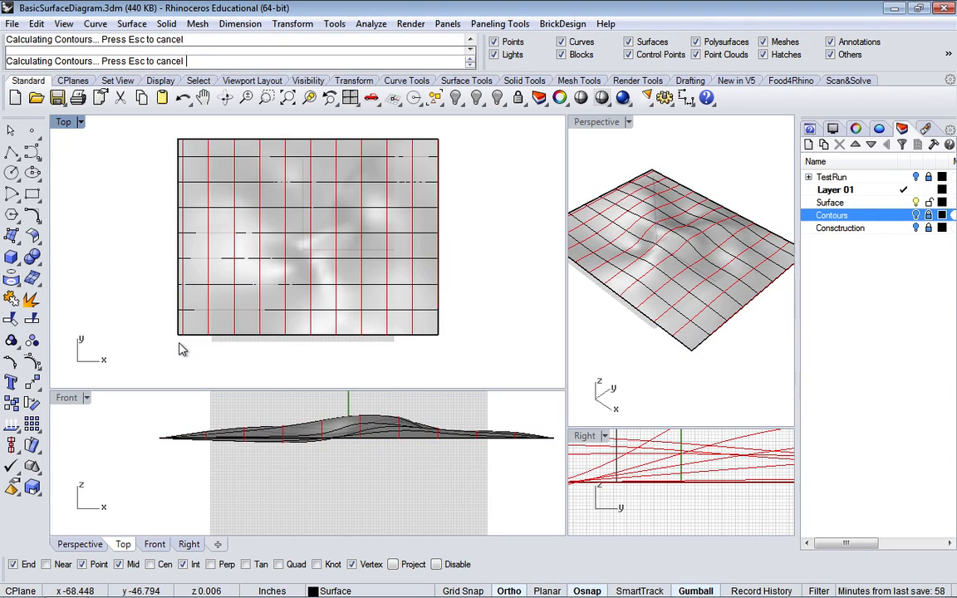
pyautogui.click(133, 235)
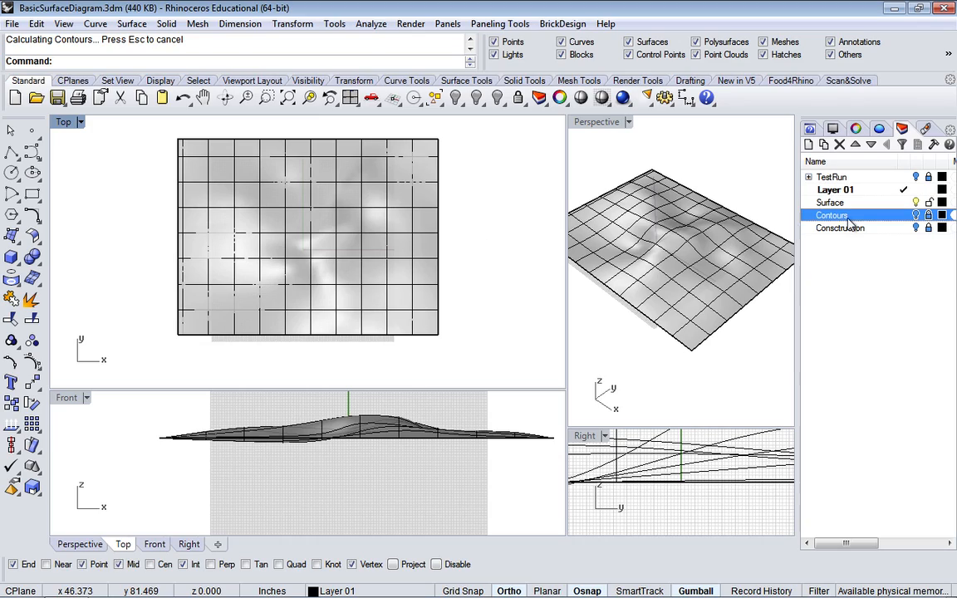
# Lock the Surface layer so only the section curves get selected, and create a new layer named UVLines.
pyautogui.click(929, 203)
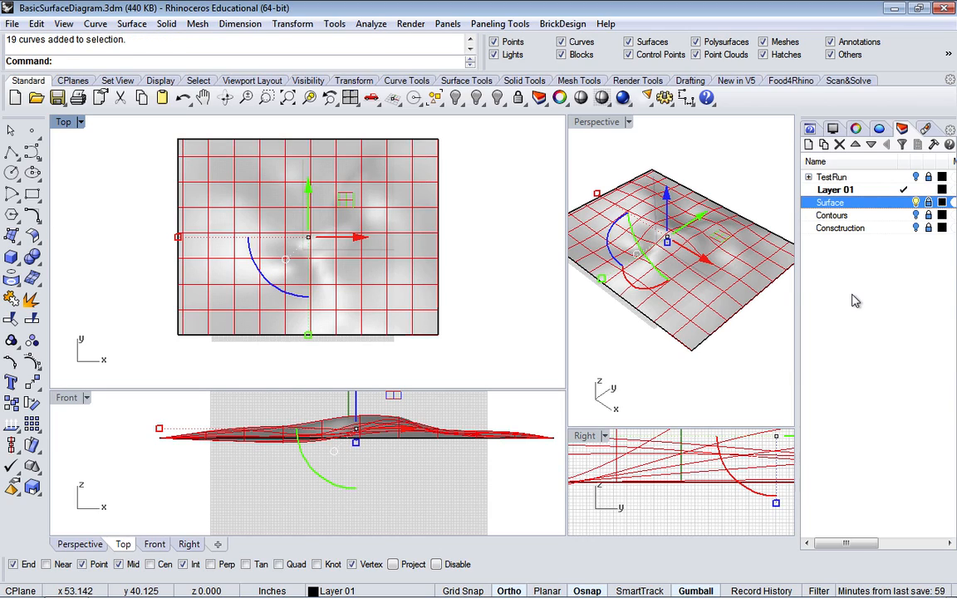
pyautogui.click(808, 146)
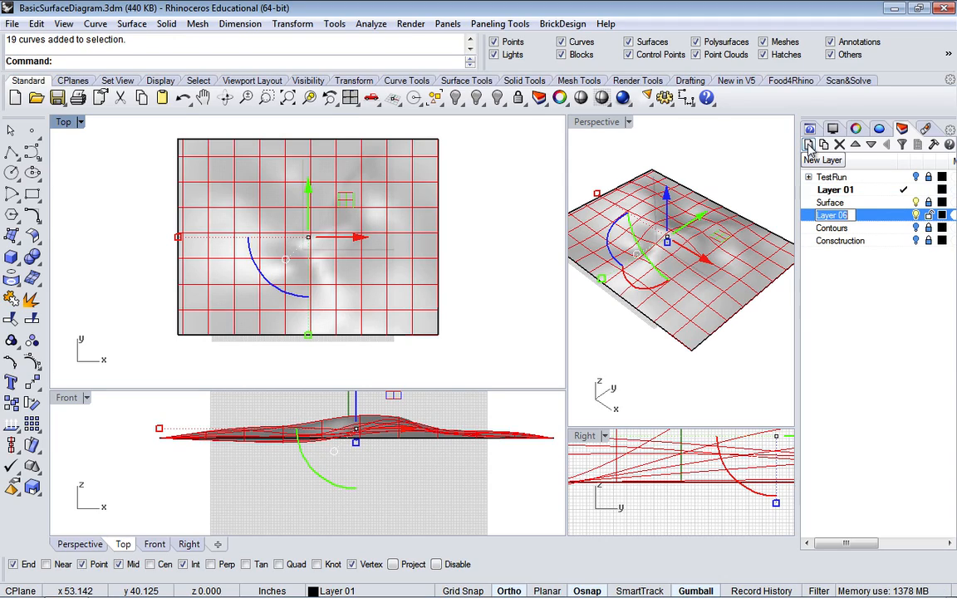
pyautogui.write('UV')
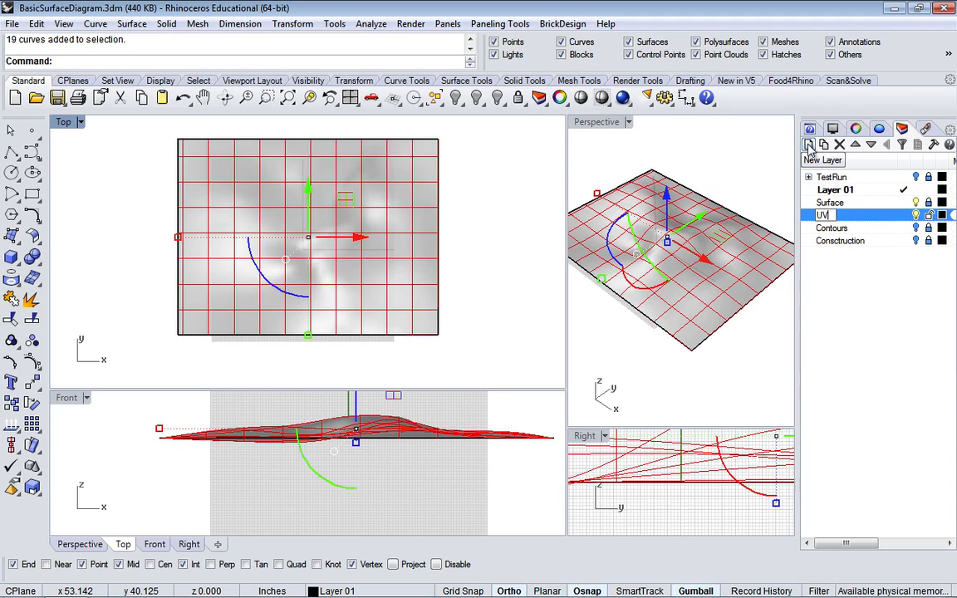
pyautogui.write('Lines')
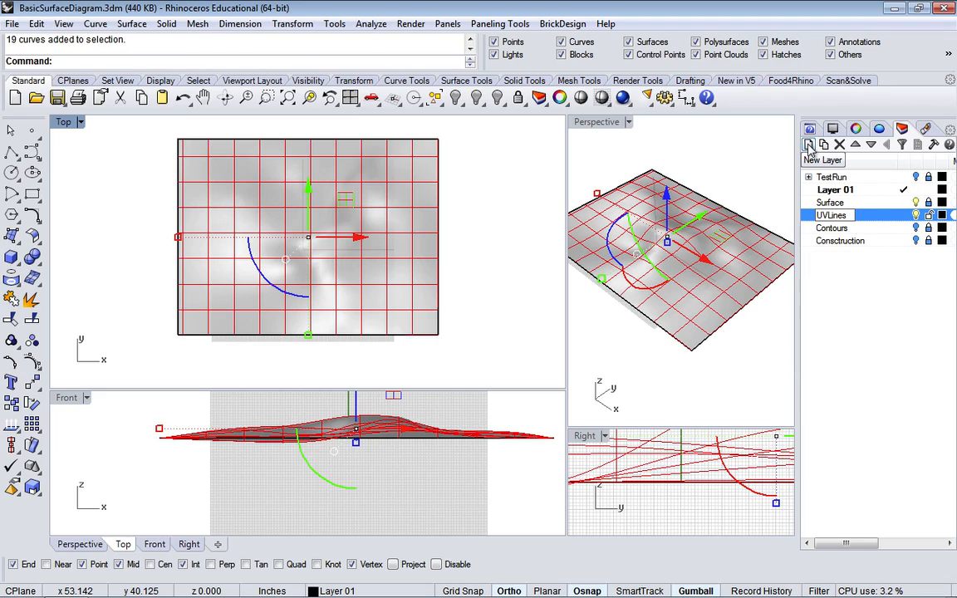
pyautogui.press('Return')
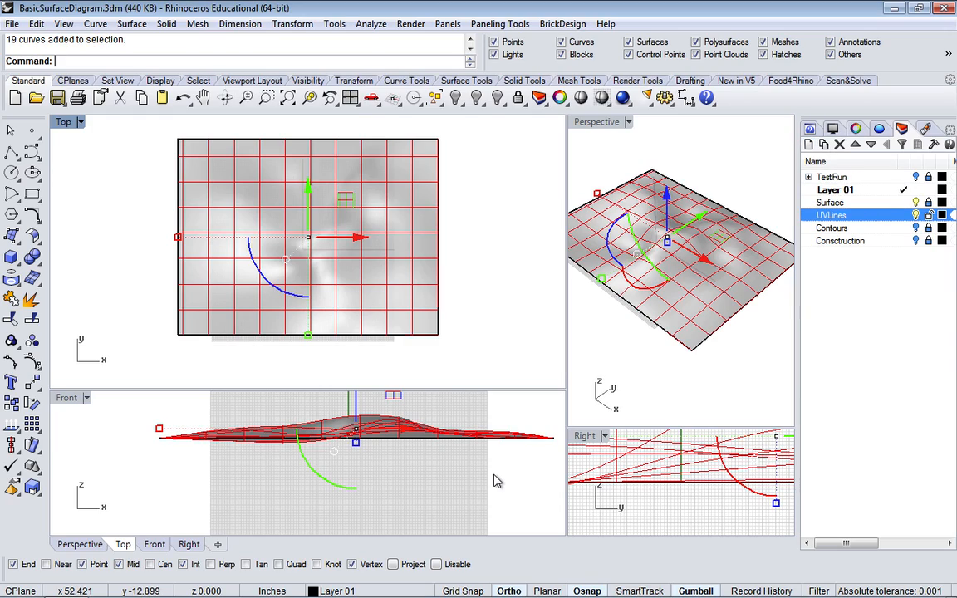
# Move the selected section curves to the UVLines layer and check the layer by hiding and showing it.
pyautogui.click(343, 591)
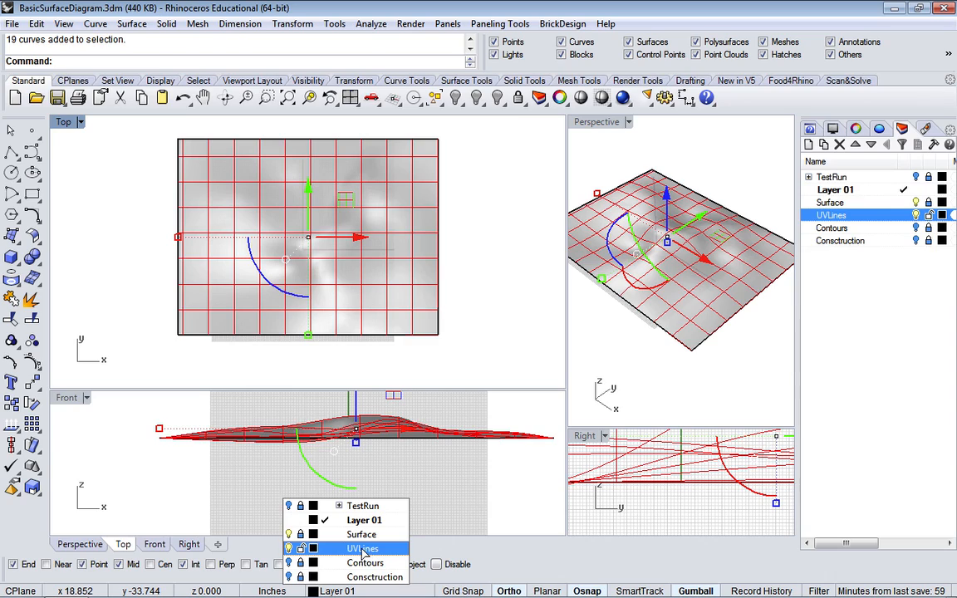
pyautogui.click(362, 549)
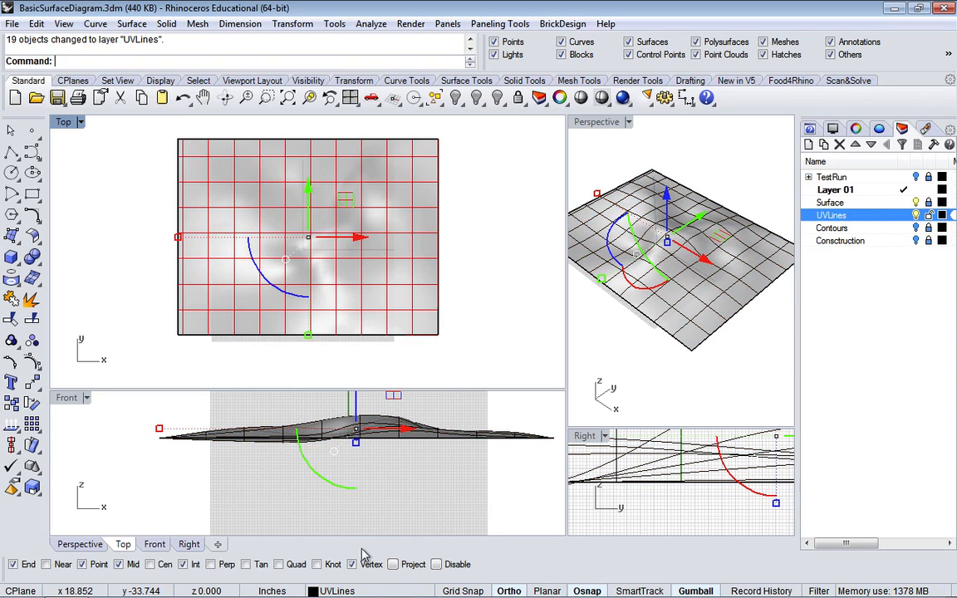
pyautogui.click(502, 355)
pyautogui.click(916, 215)
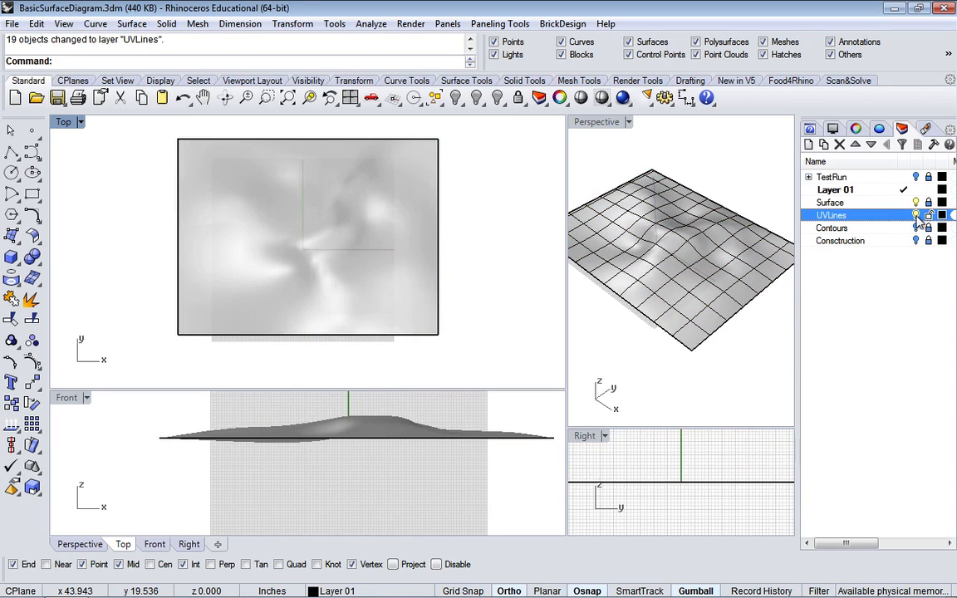
pyautogui.click(916, 215)
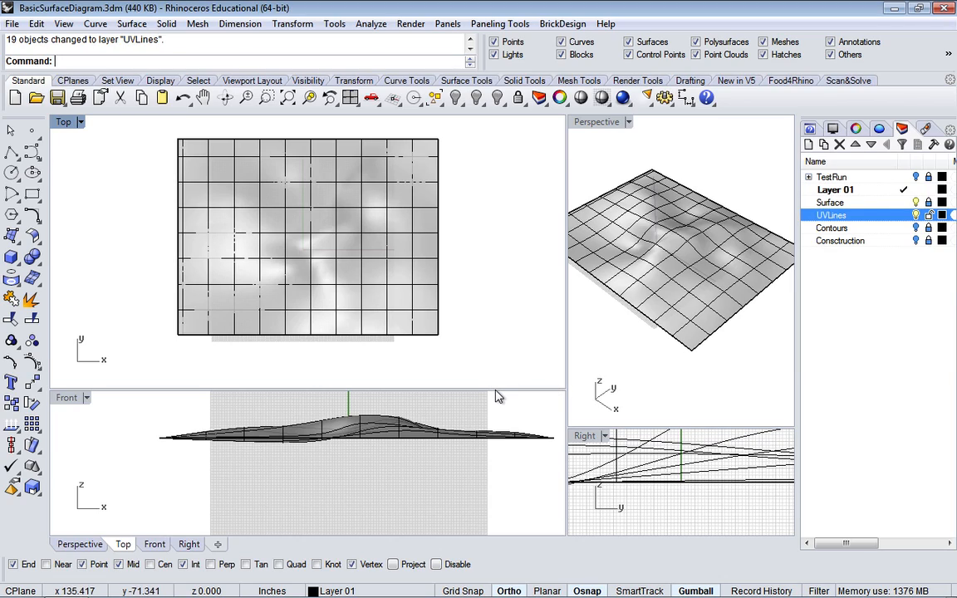
# Resize the viewports to give the Perspective view more room, and fit the gridded surface in it.
pyautogui.moveTo(495, 391); pyautogui.dragTo(509, 440)
pyautogui.moveTo(566, 340); pyautogui.dragTo(349, 340)
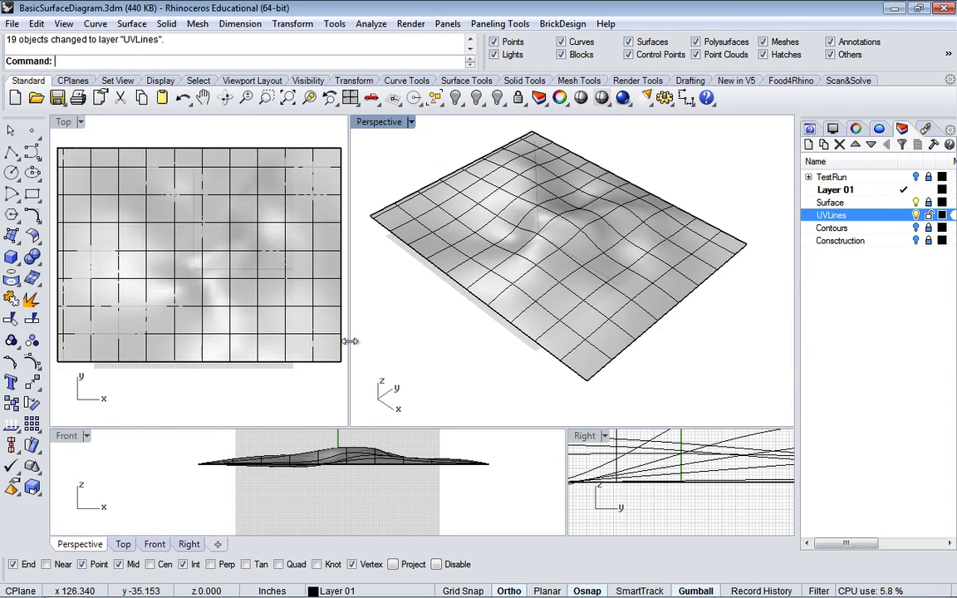
pyautogui.scroll(-3, 548, 289)
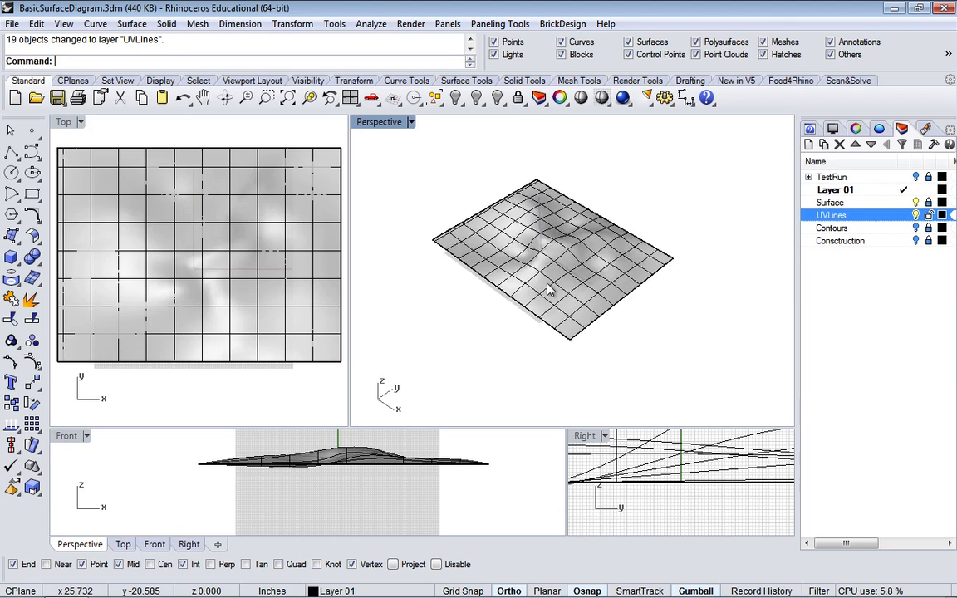
pyautogui.scroll(3, 549, 290)
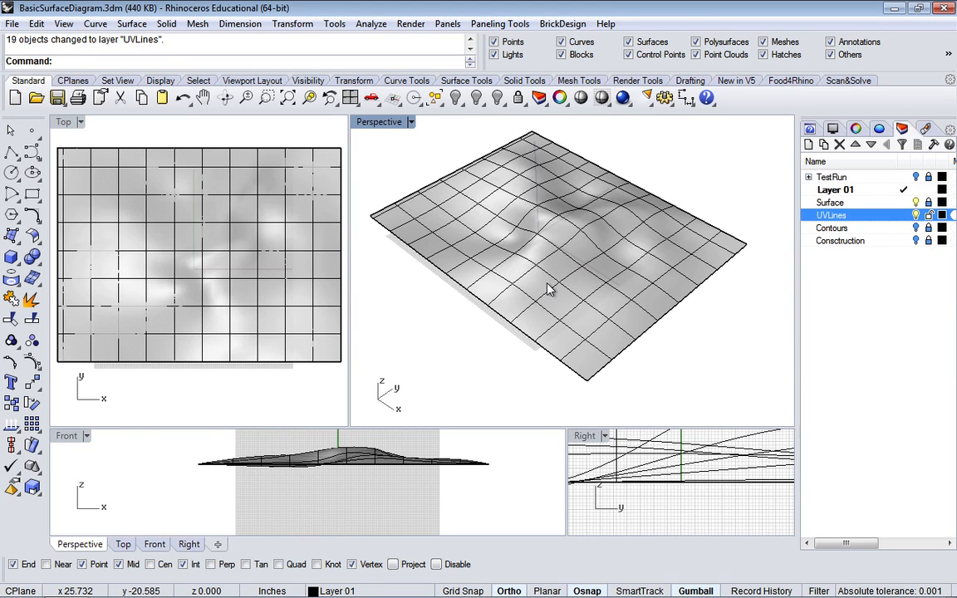
pyautogui.scroll(-2, 548, 288)
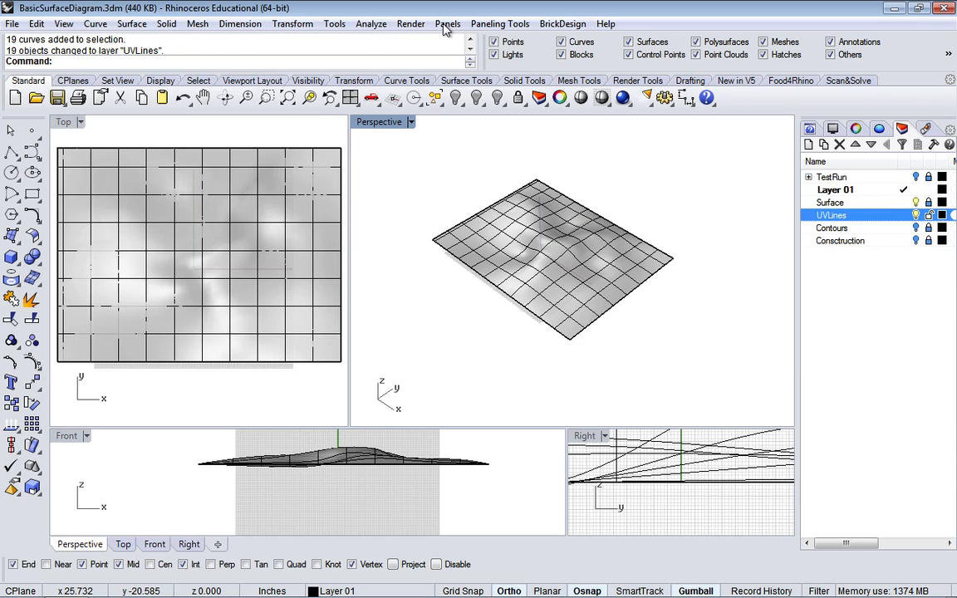
# Open the Named Views panel and dock it together with Named Positions beside the Layers panel.
pyautogui.click(447, 24)
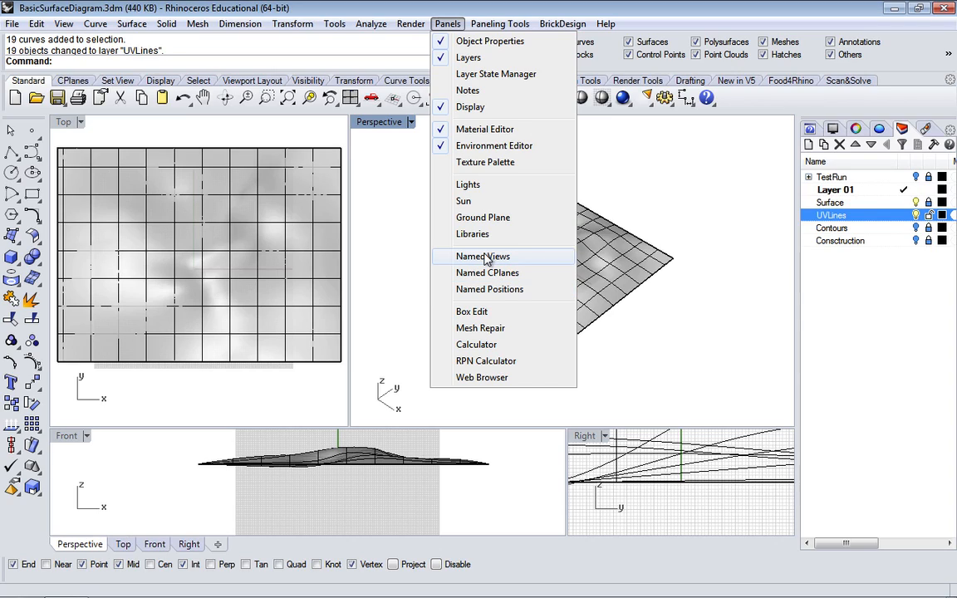
pyautogui.click(485, 259)
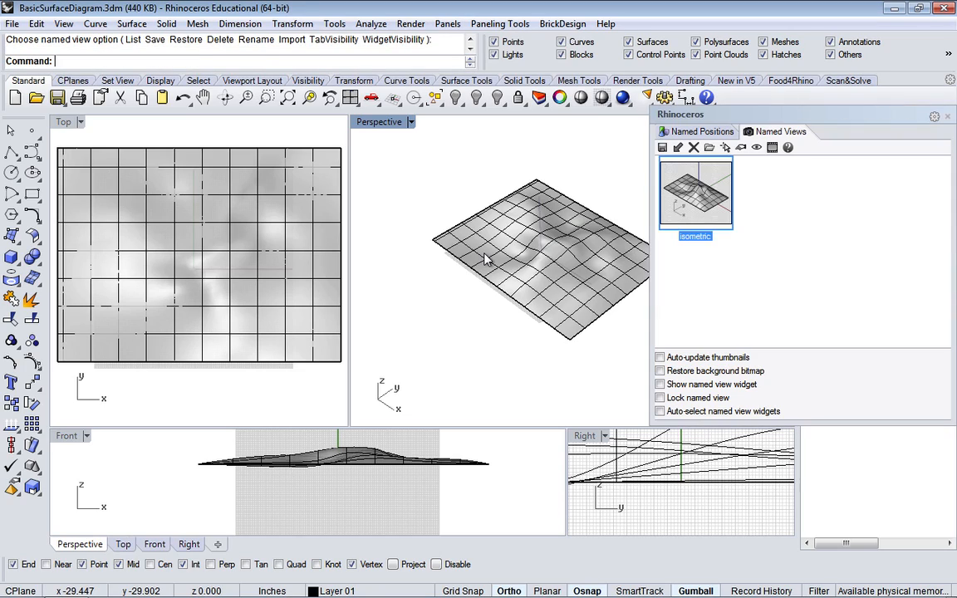
pyautogui.moveTo(739, 133); pyautogui.dragTo(719, 135)
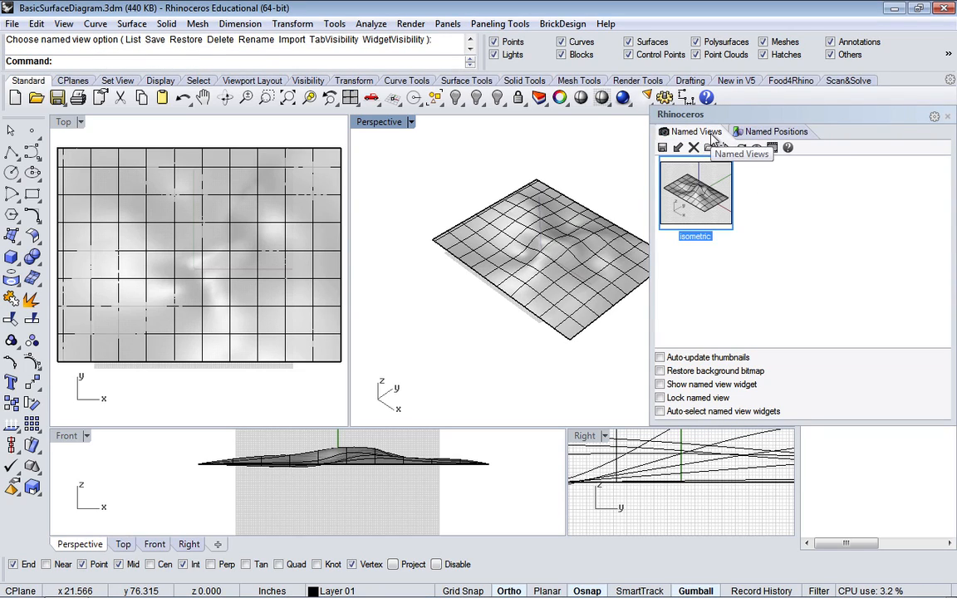
pyautogui.moveTo(741, 196); pyautogui.dragTo(796, 247)
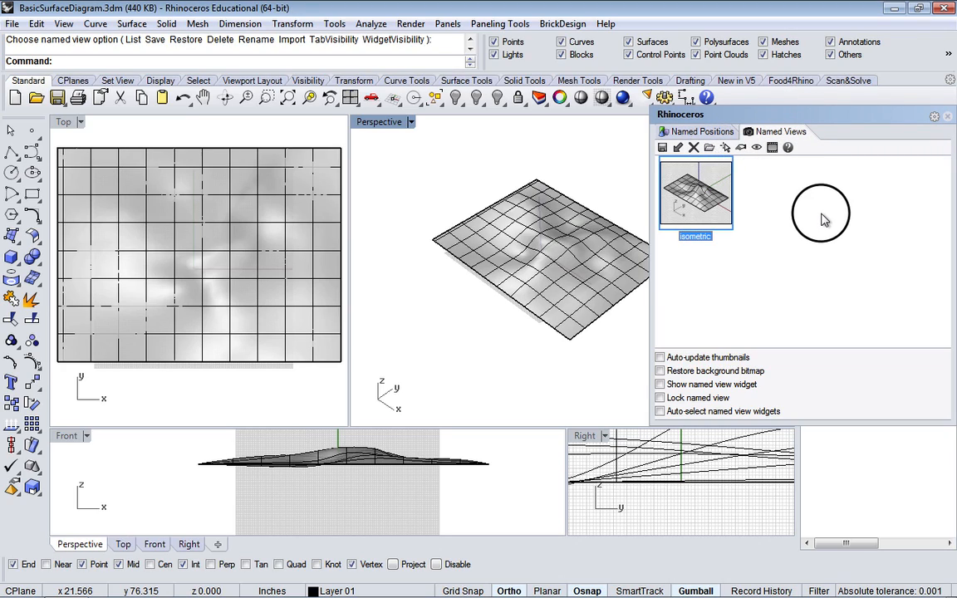
pyautogui.moveTo(735, 140); pyautogui.dragTo(822, 141)
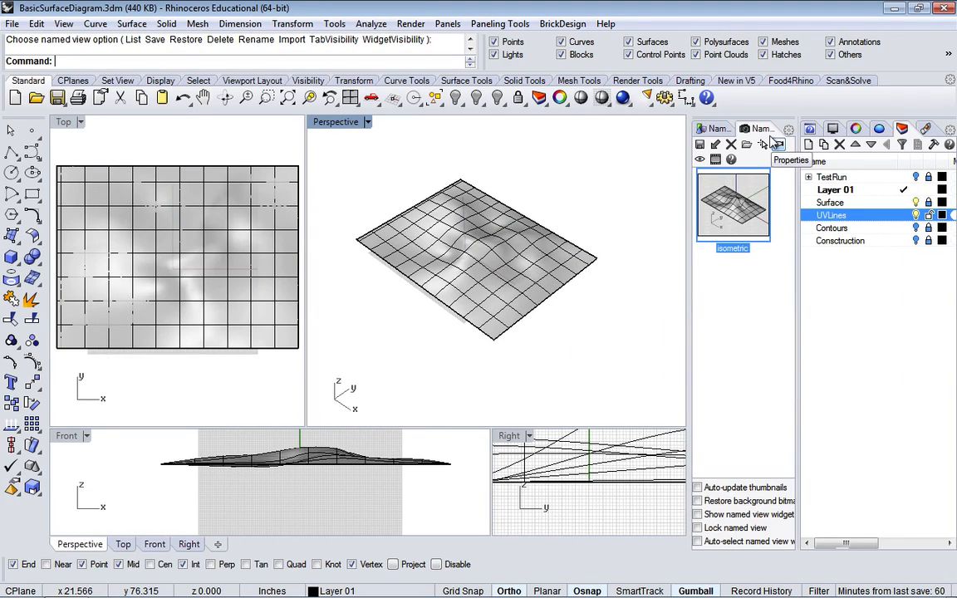
# Show the Named Positions panel and widen the docked panel area so both panel names are readable.
pyautogui.moveTo(762, 130); pyautogui.dragTo(719, 133)
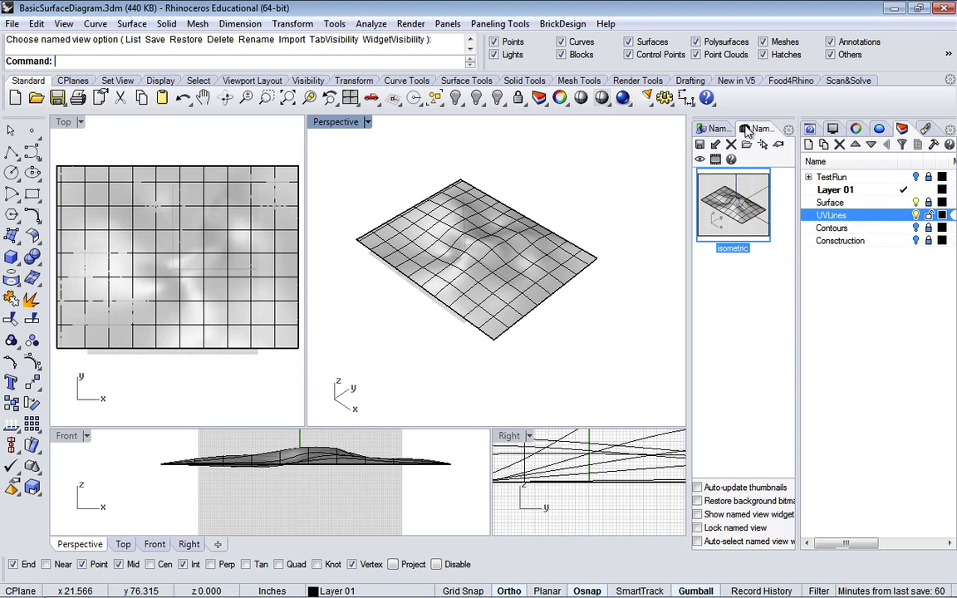
pyautogui.moveTo(746, 131)
pyautogui.mouseDown()
pyautogui.moveTo(697, 132)
pyautogui.moveTo(762, 137)
pyautogui.mouseUp()
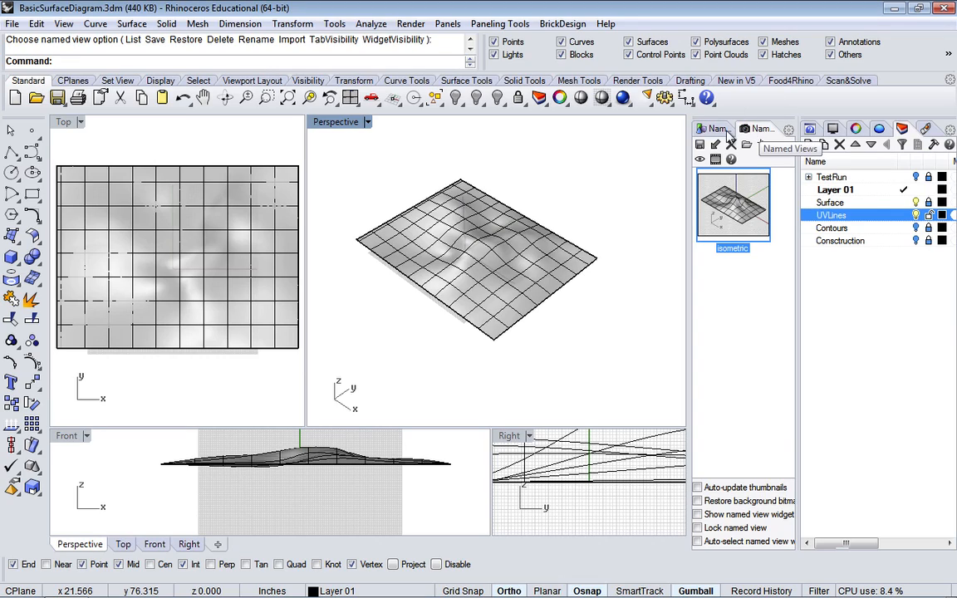
pyautogui.click(717, 130)
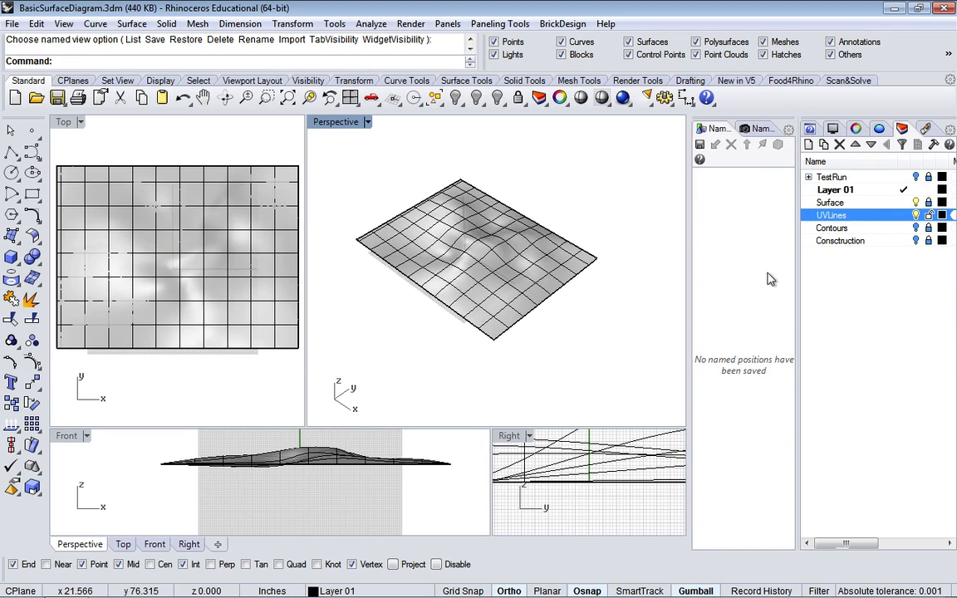
pyautogui.moveTo(688, 278); pyautogui.dragTo(610, 274)
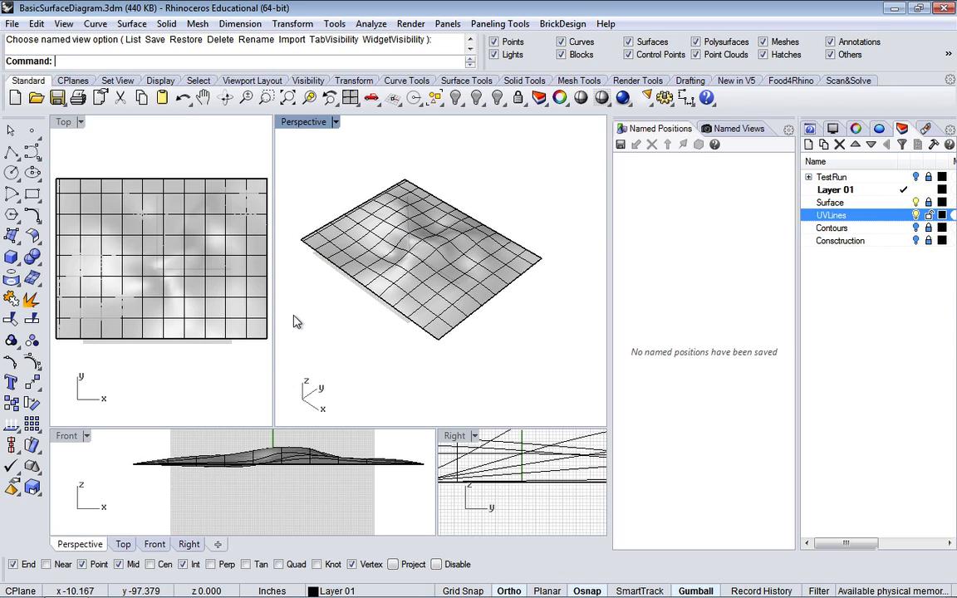
# Enlarge the Top viewport and draw three separate squares of different sizes in the empty space above and left of the gridded surface.
pyautogui.moveTo(273, 349); pyautogui.dragTo(422, 359)
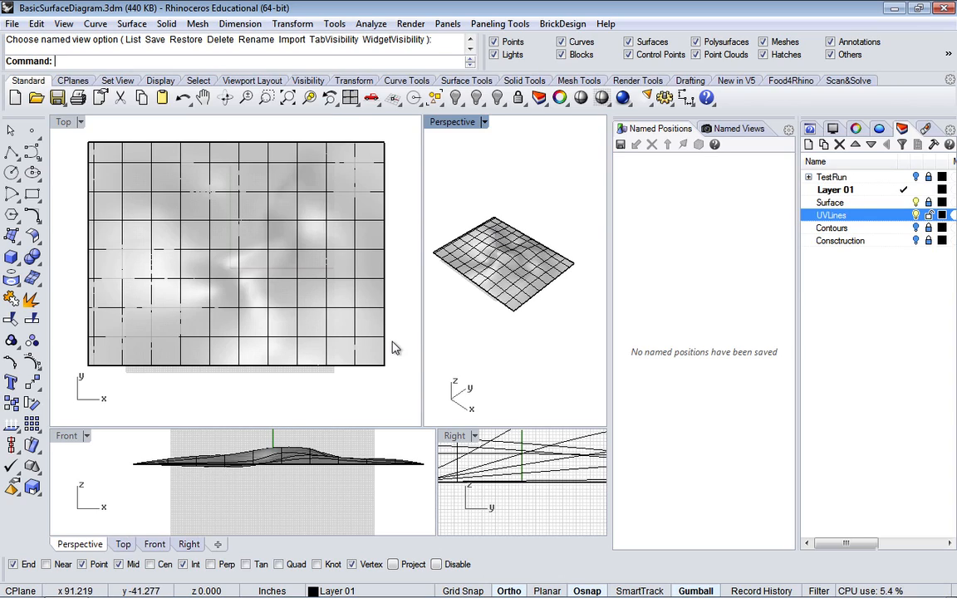
pyautogui.scroll(-5, 389, 342)
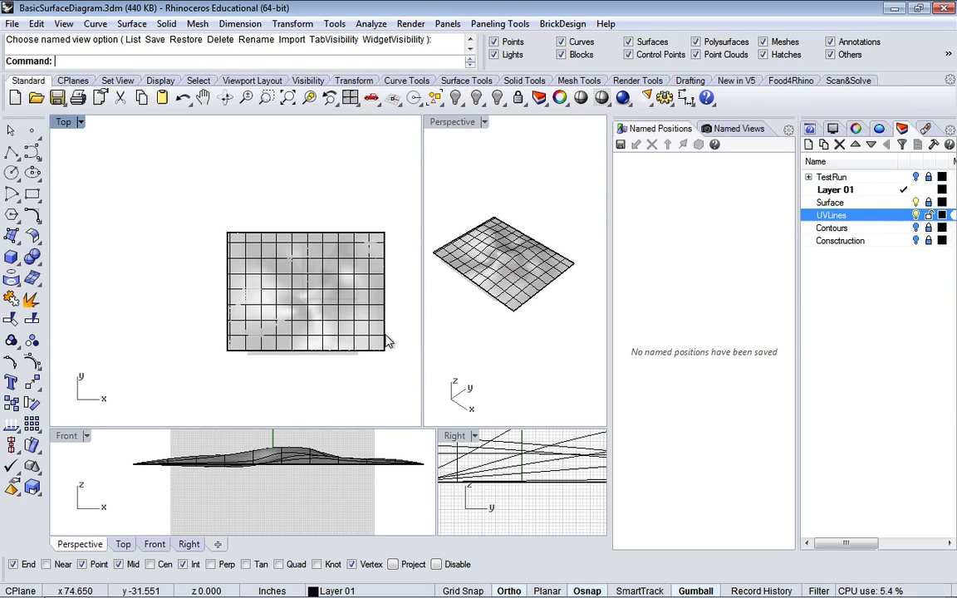
pyautogui.click(32, 194)
pyautogui.click(155, 218)
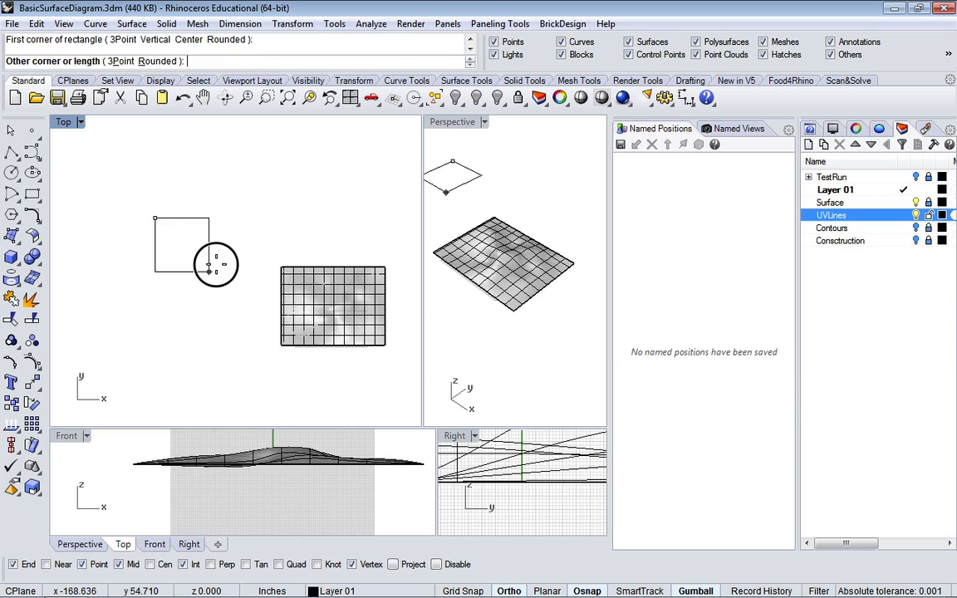
pyautogui.click(215, 281)
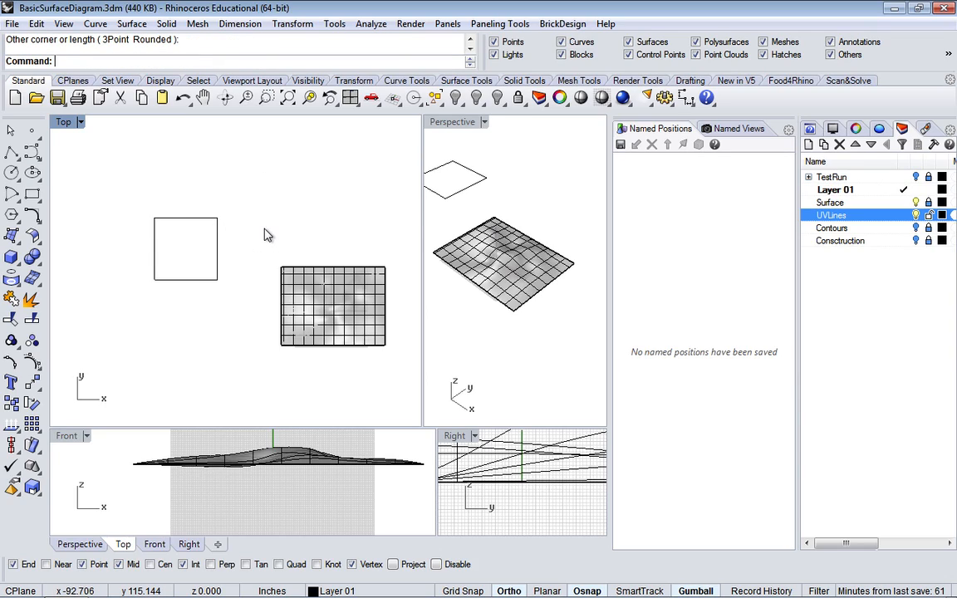
pyautogui.press('Return')
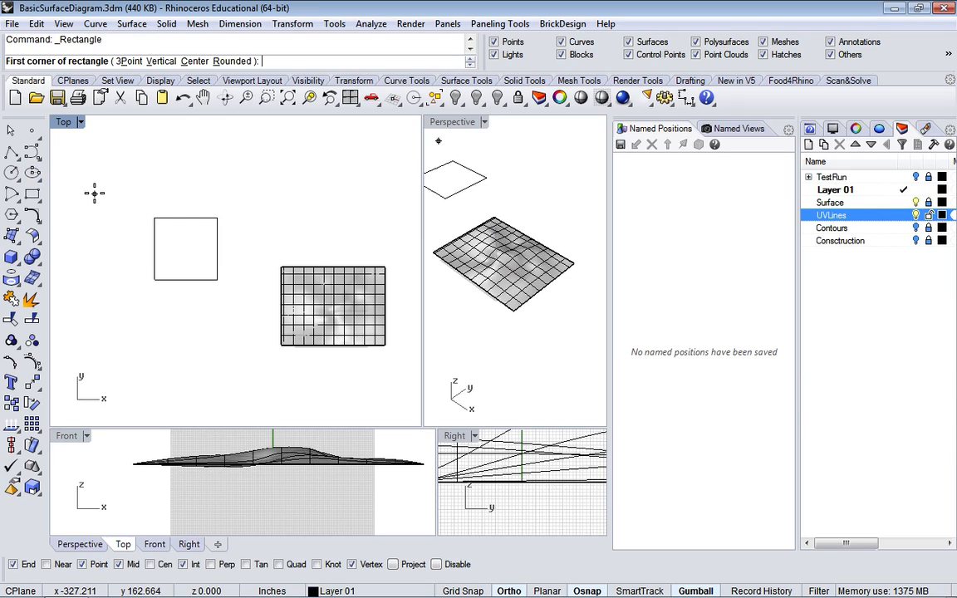
pyautogui.click(229, 182)
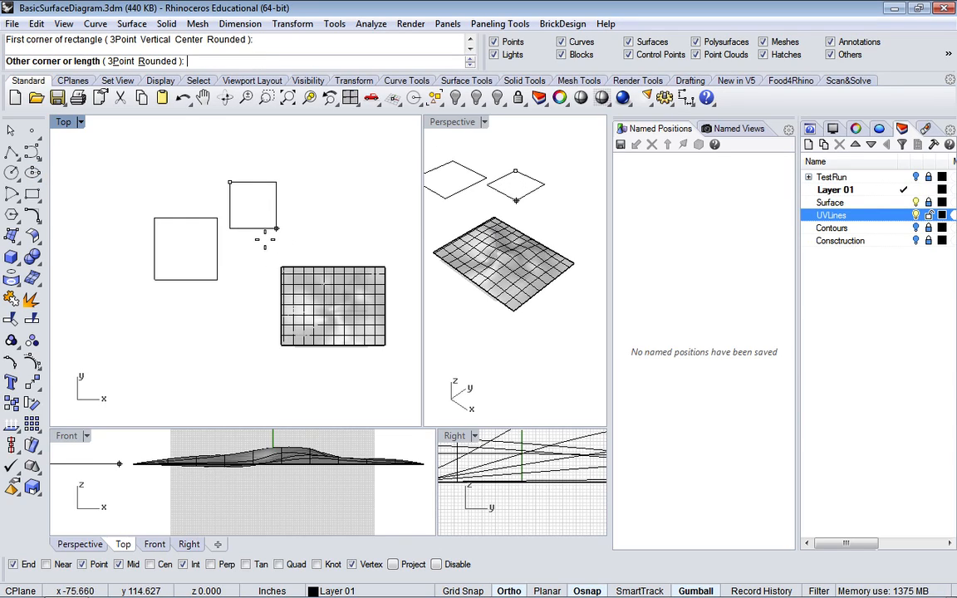
pyautogui.click(267, 236)
pyautogui.press('Return')
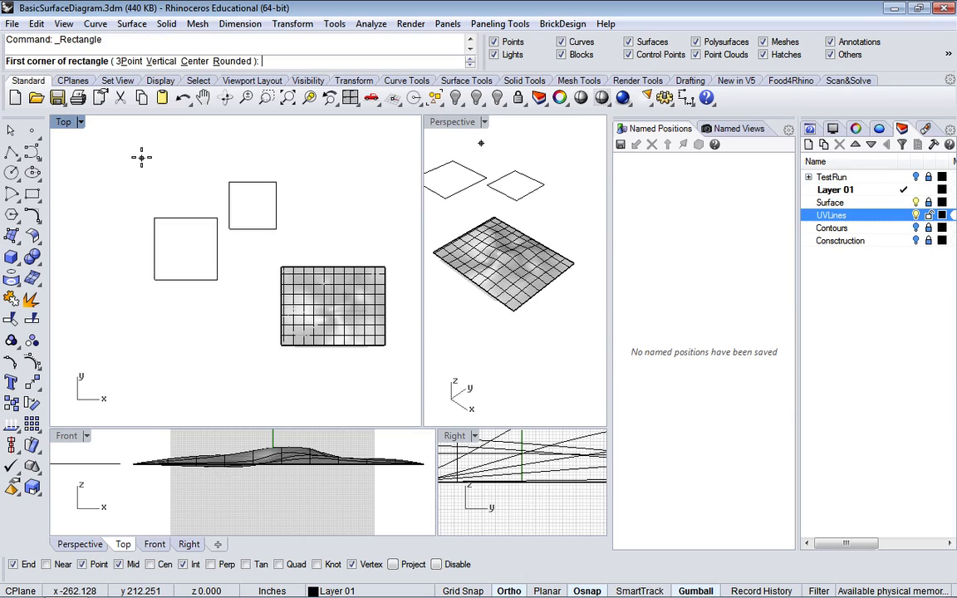
pyautogui.click(132, 149)
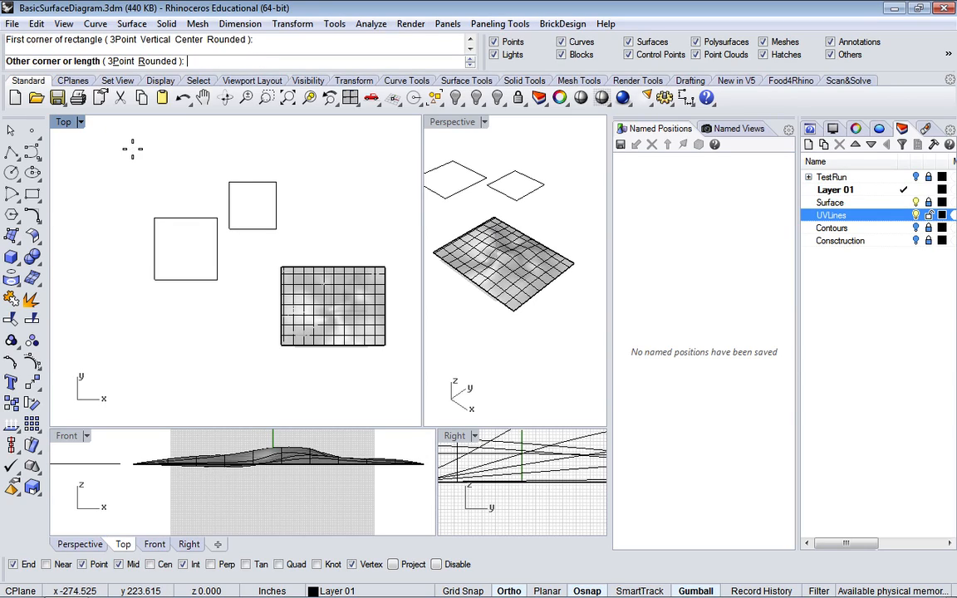
pyautogui.click(186, 203)
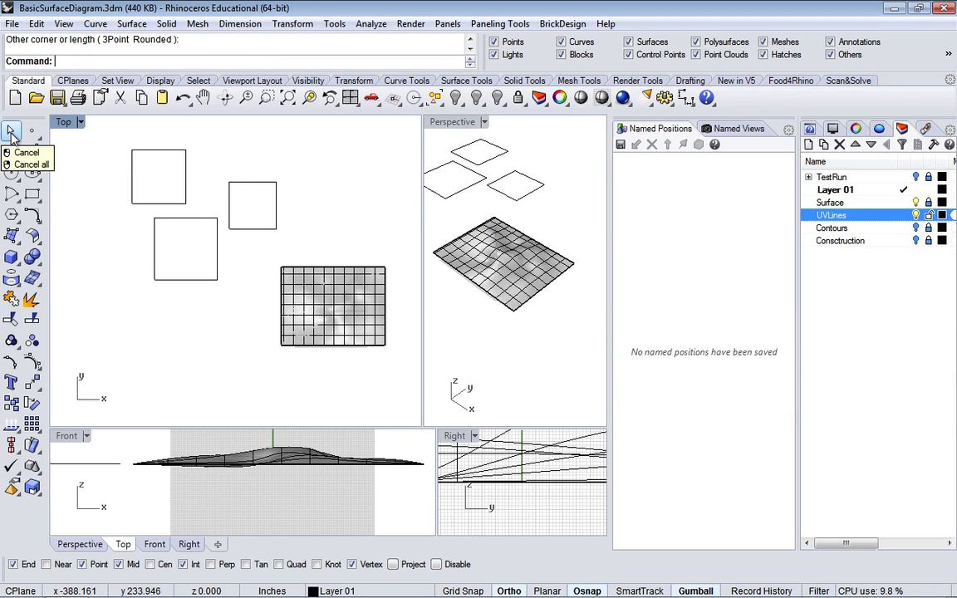
pyautogui.click(11, 133)
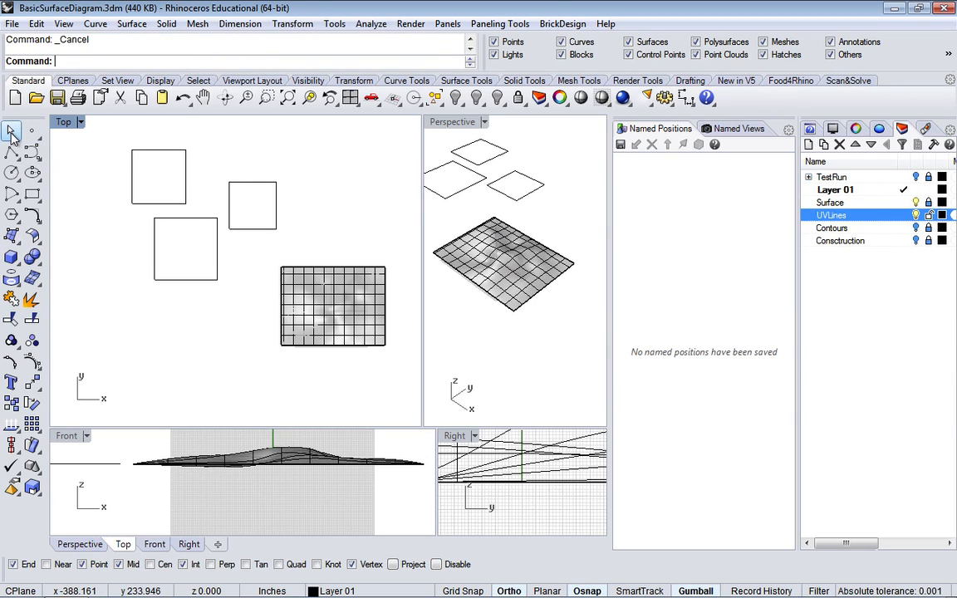
# Select the two leftmost squares together in the Top view, leaving the square nearest the surface unselected.
pyautogui.click(183, 204)
pyautogui.keyDown('shift'); pyautogui.click(214, 223); pyautogui.keyUp('shift')
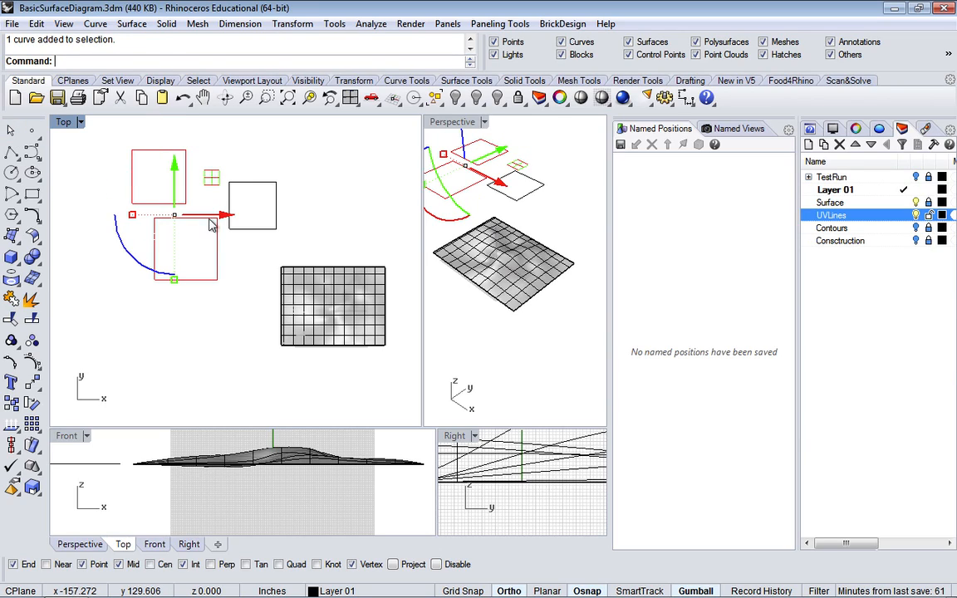
# Add the third square to the selection and save the three squares' locations as a named position called "start".
pyautogui.keyDown('shift'); pyautogui.click(230, 199); pyautogui.keyUp('shift')
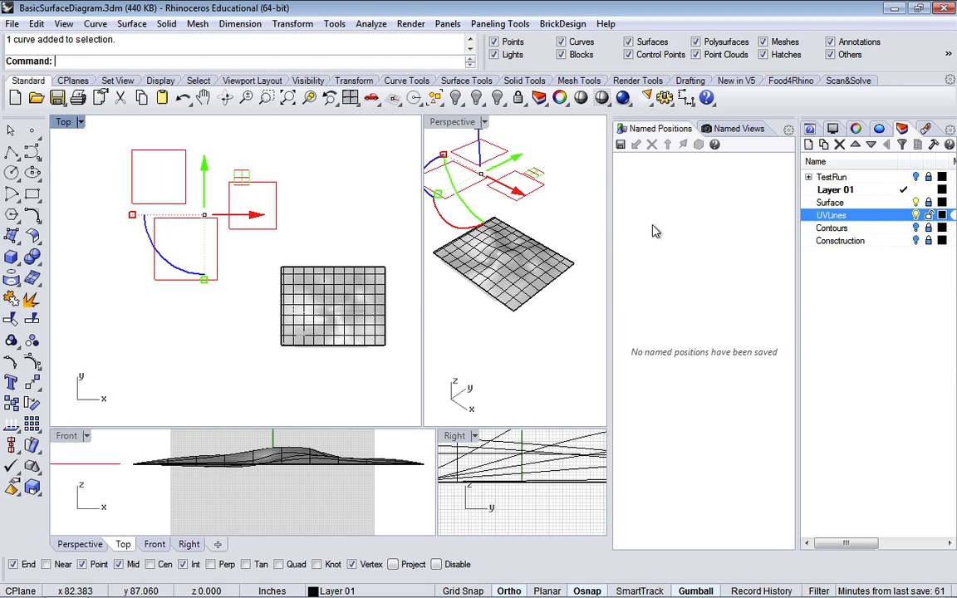
pyautogui.click(619, 146)
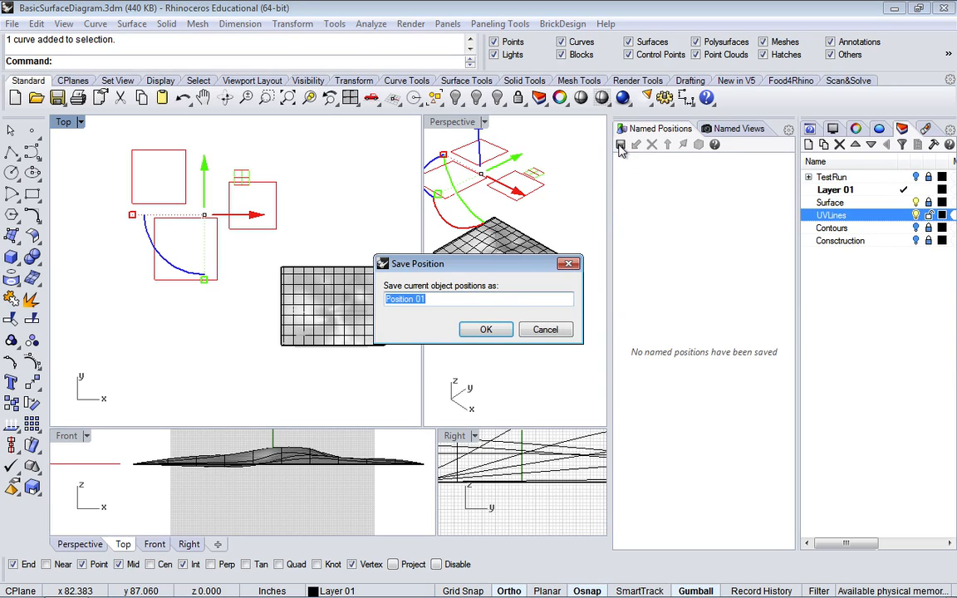
pyautogui.write('s')
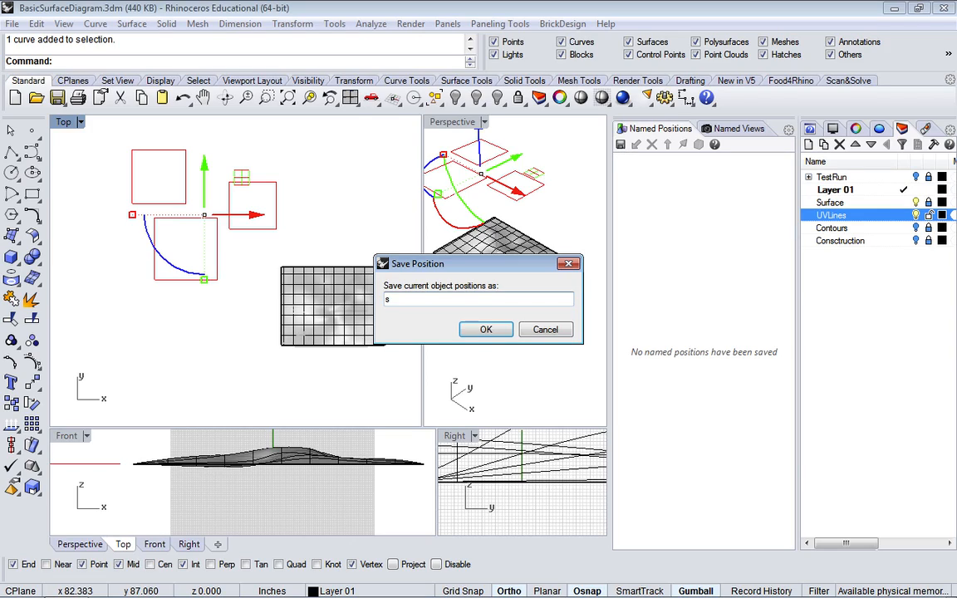
pyautogui.write('tart')
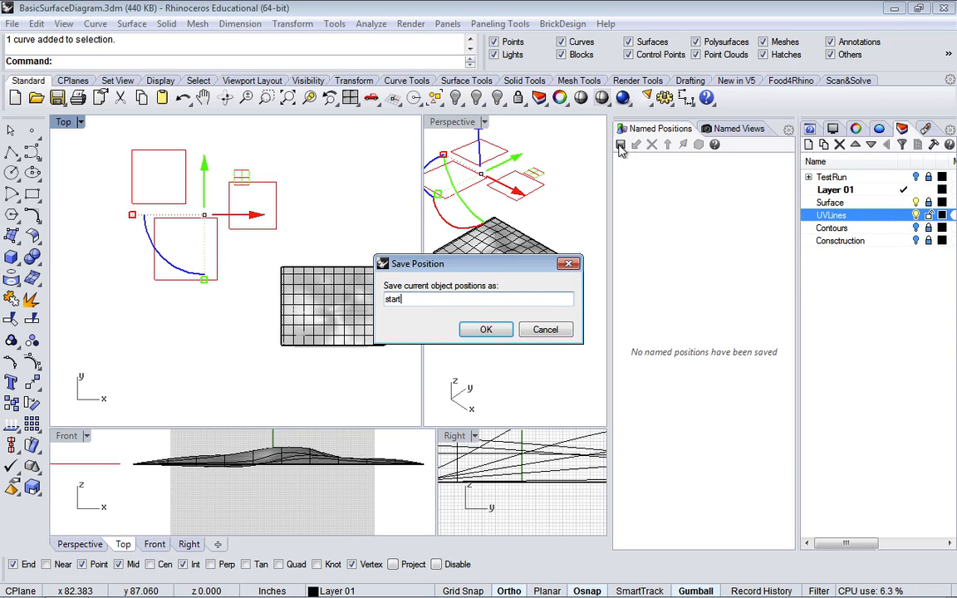
pyautogui.click(486, 329)
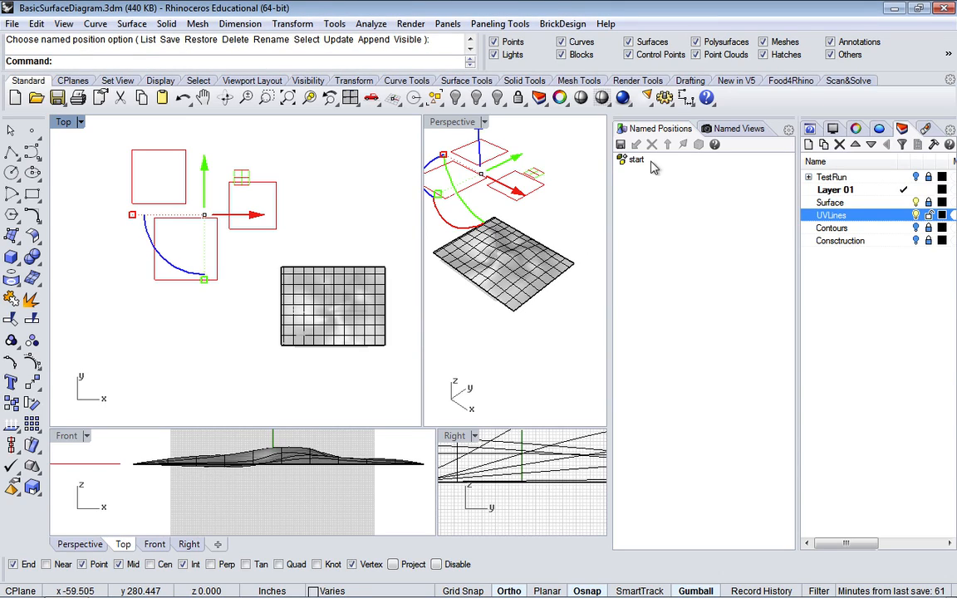
pyautogui.click(322, 212)
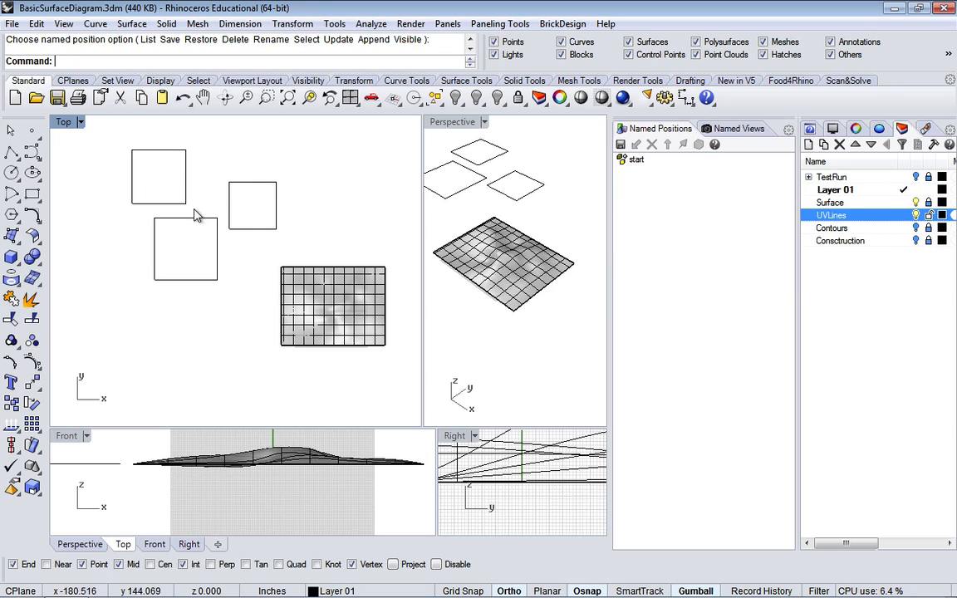
# Move the smallest square from its upper-right corner to the lower-right corner of the largest square in the Top view.
pyautogui.click(265, 235)
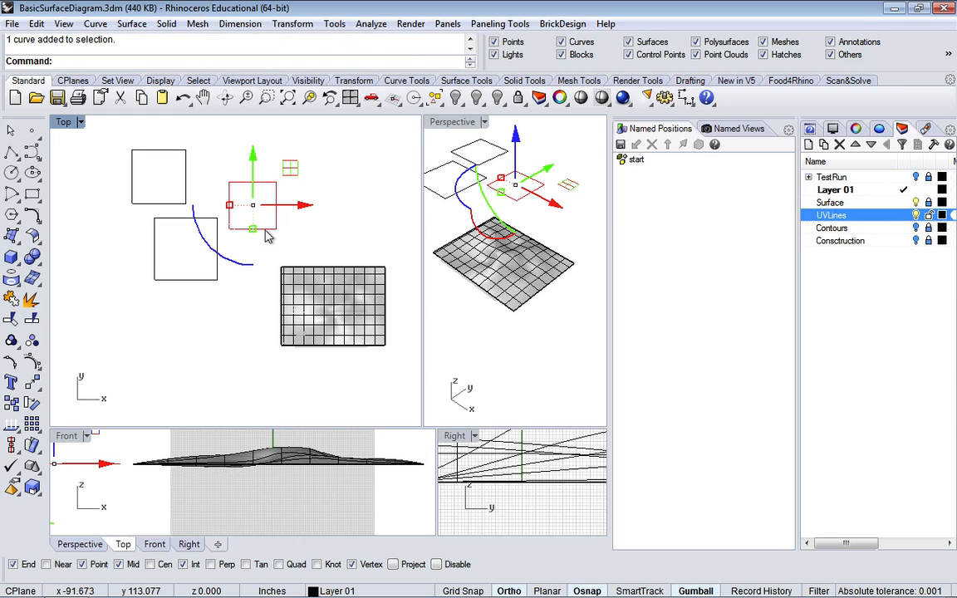
pyautogui.write('Move')
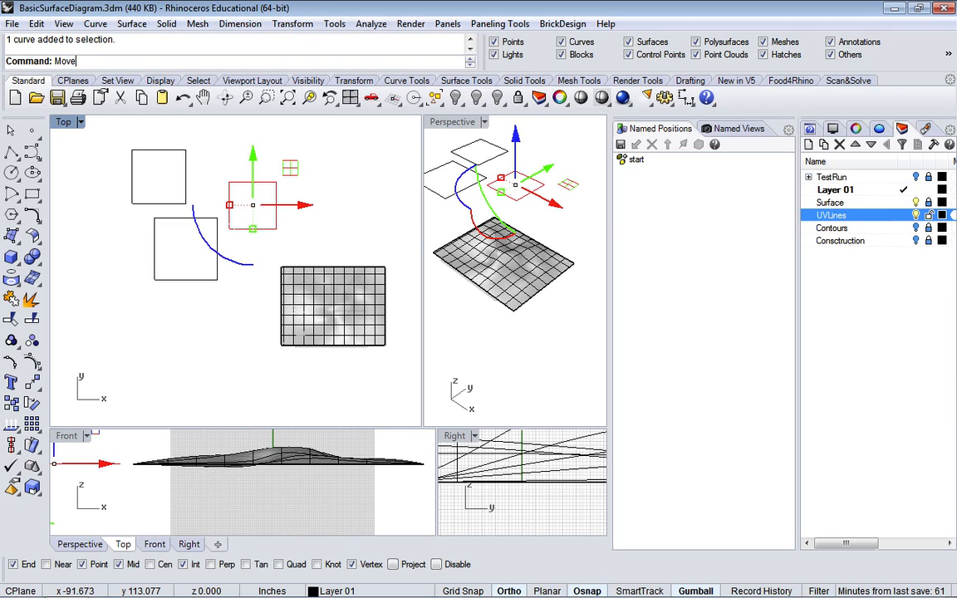
pyautogui.press('Return')
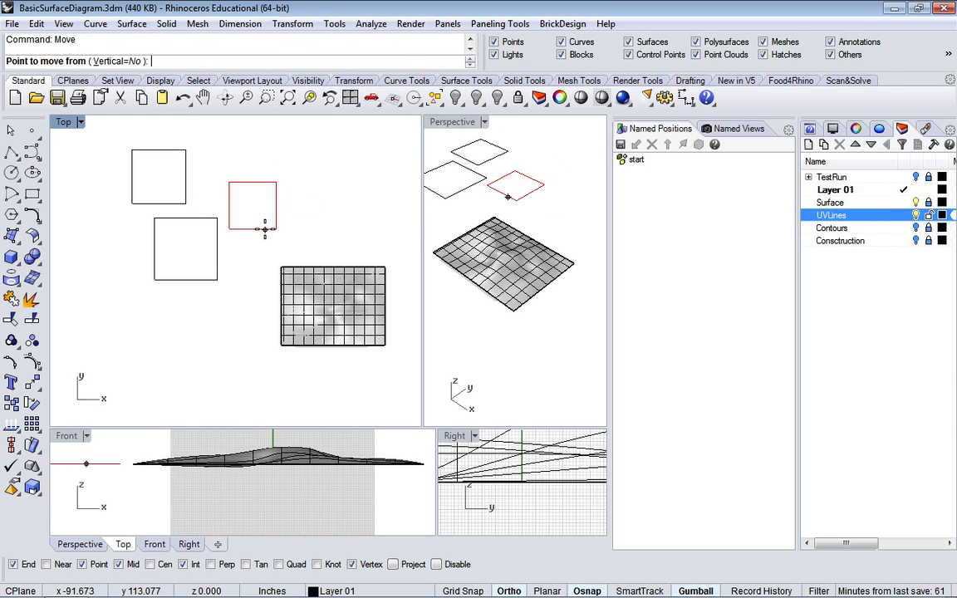
pyautogui.click(276, 182)
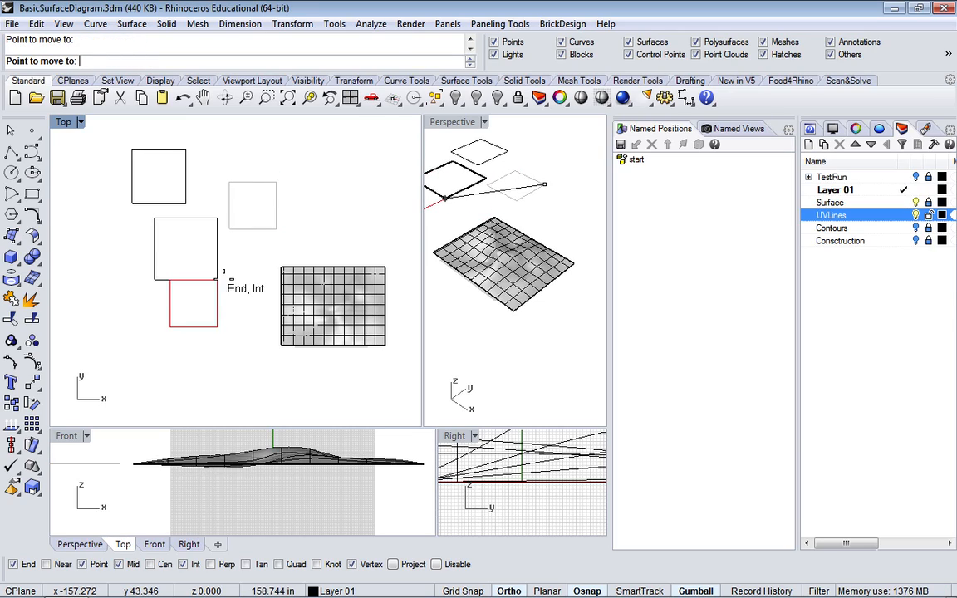
pyautogui.click(216, 280)
# Move the upper-left square from its lower-left corner to the upper-left corner of the largest square.
pyautogui.click(186, 197)
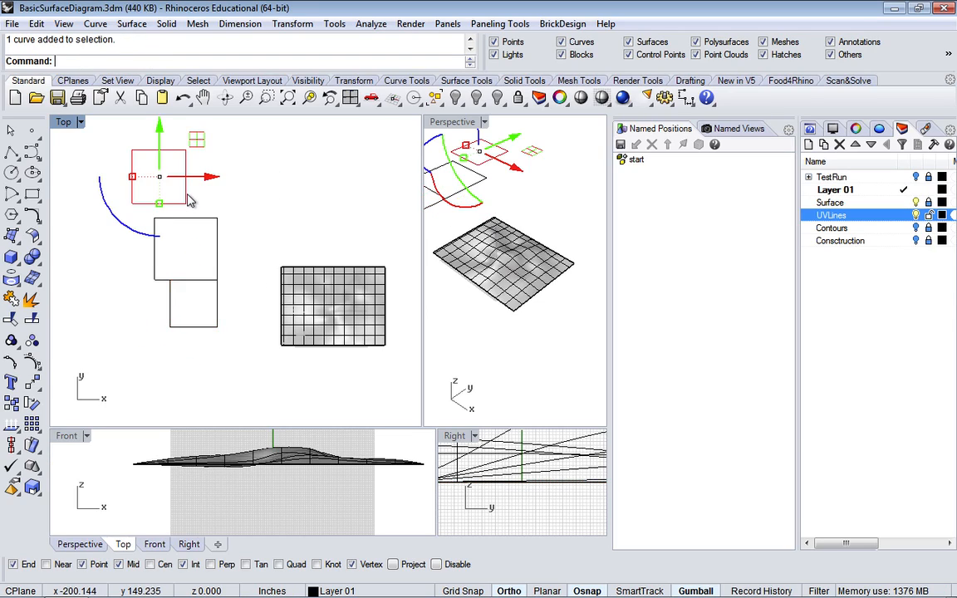
pyautogui.write('Move')
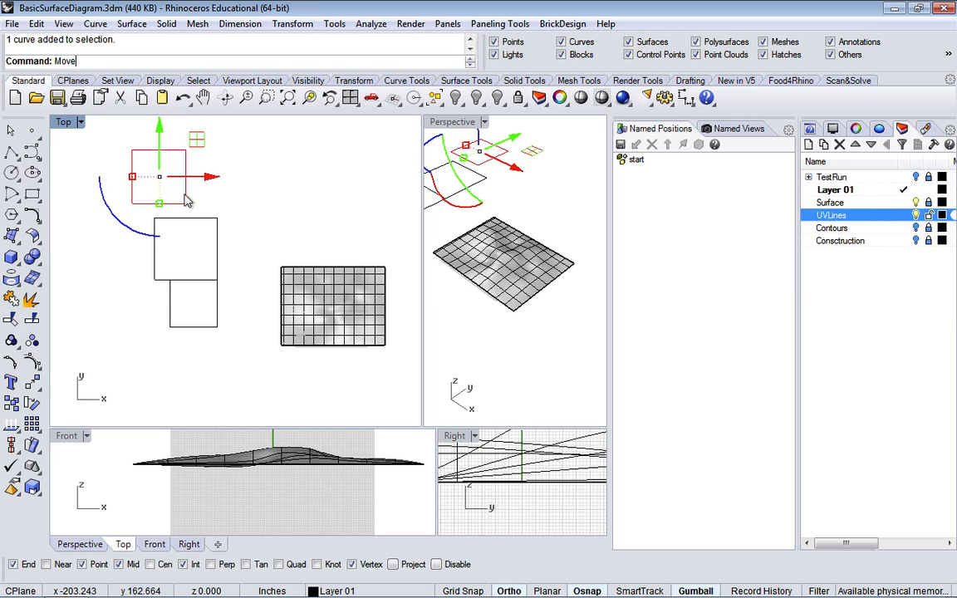
pyautogui.press('Return')
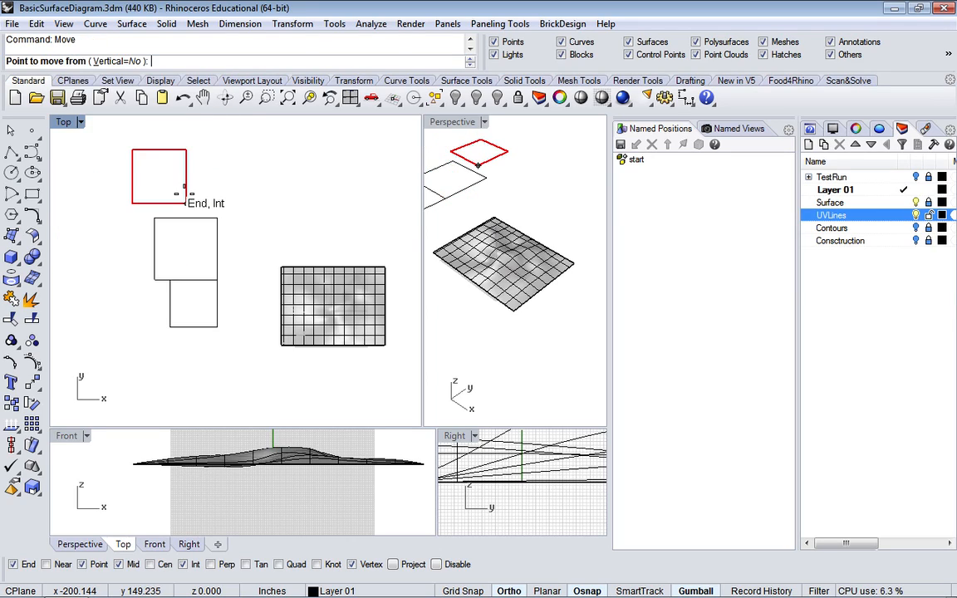
pyautogui.click(131, 204)
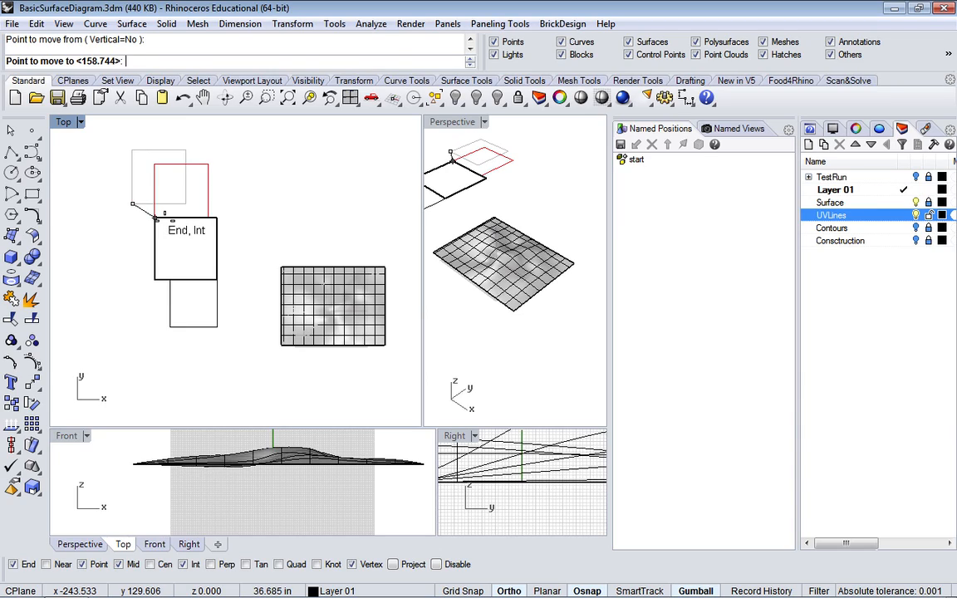
pyautogui.click(155, 218)
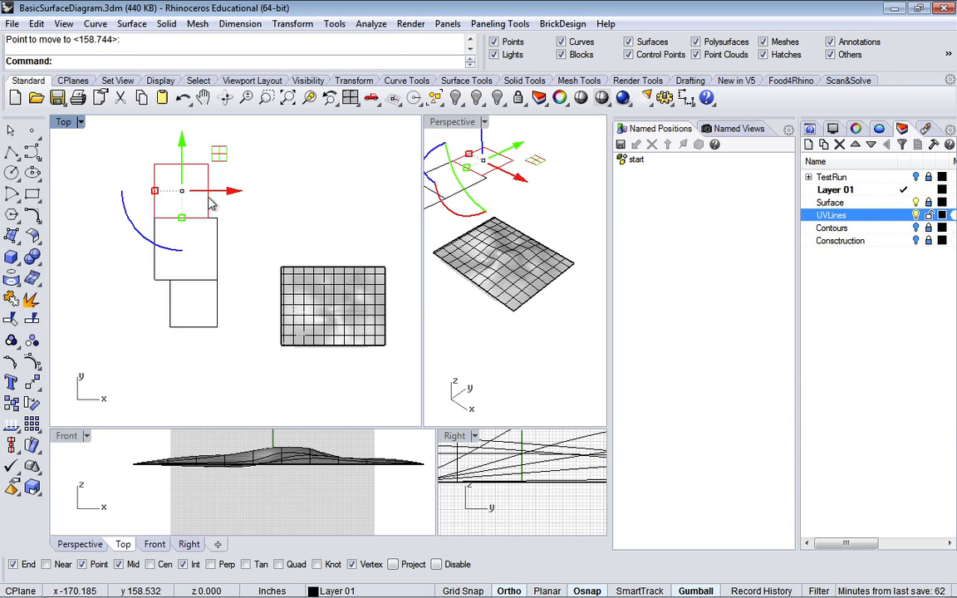
# Rotate the upper square 45 degrees into a diamond and move its lowest corner to the largest square's upper-left corner.
pyautogui.moveTo(123, 205); pyautogui.dragTo(170, 240)
pyautogui.write('Move')
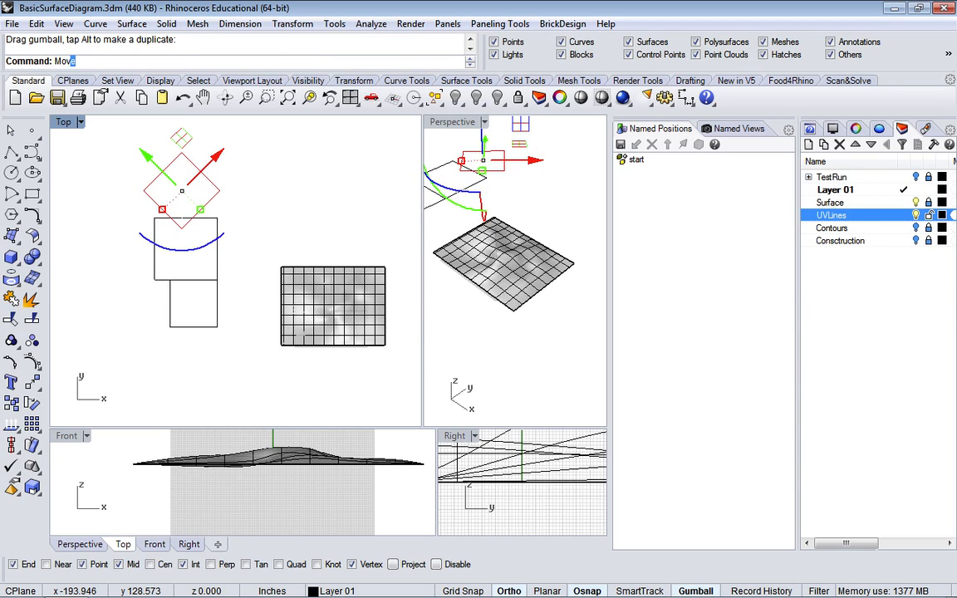
pyautogui.press('Return')
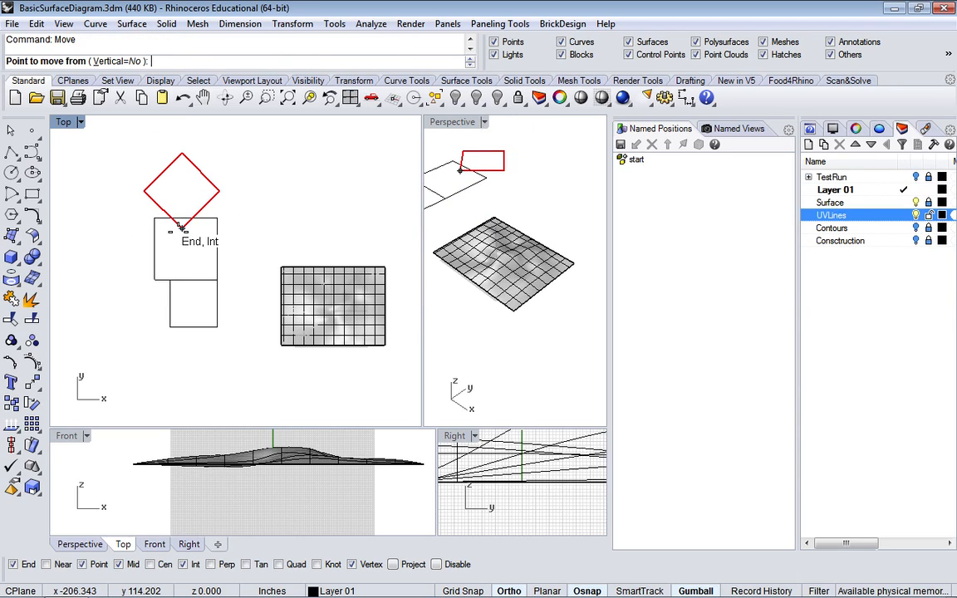
pyautogui.click(180, 227)
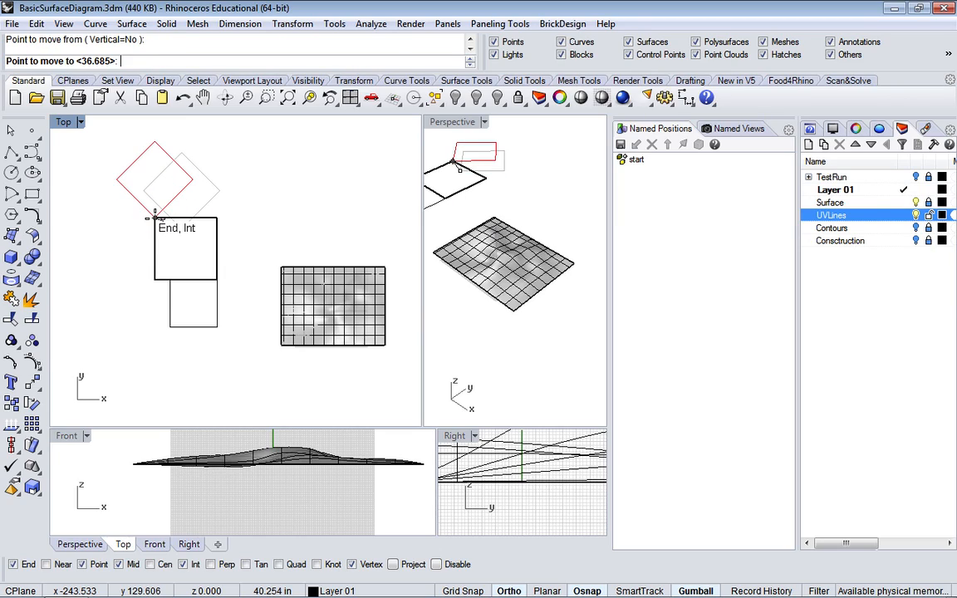
pyautogui.click(159, 226)
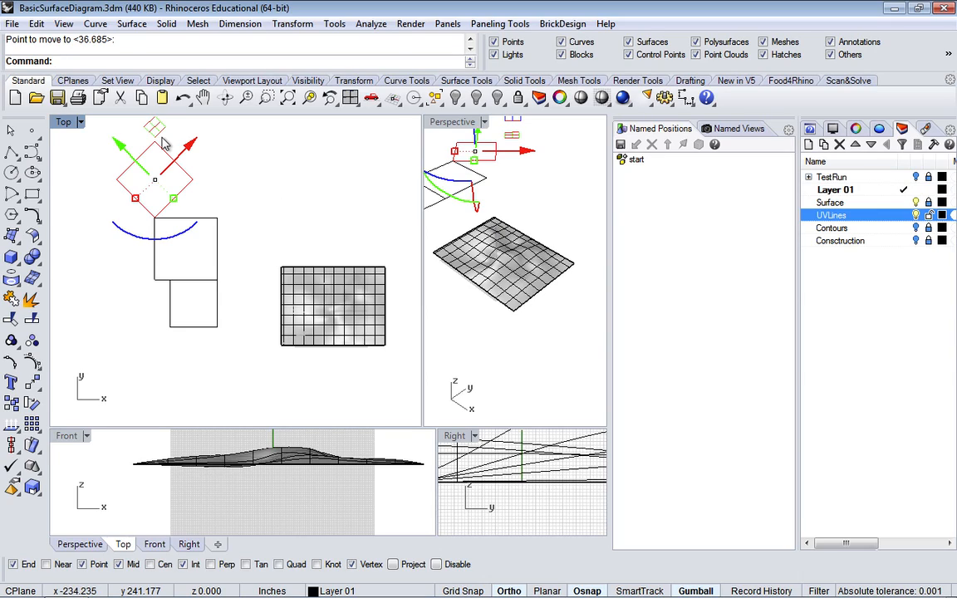
pyautogui.click(245, 177)
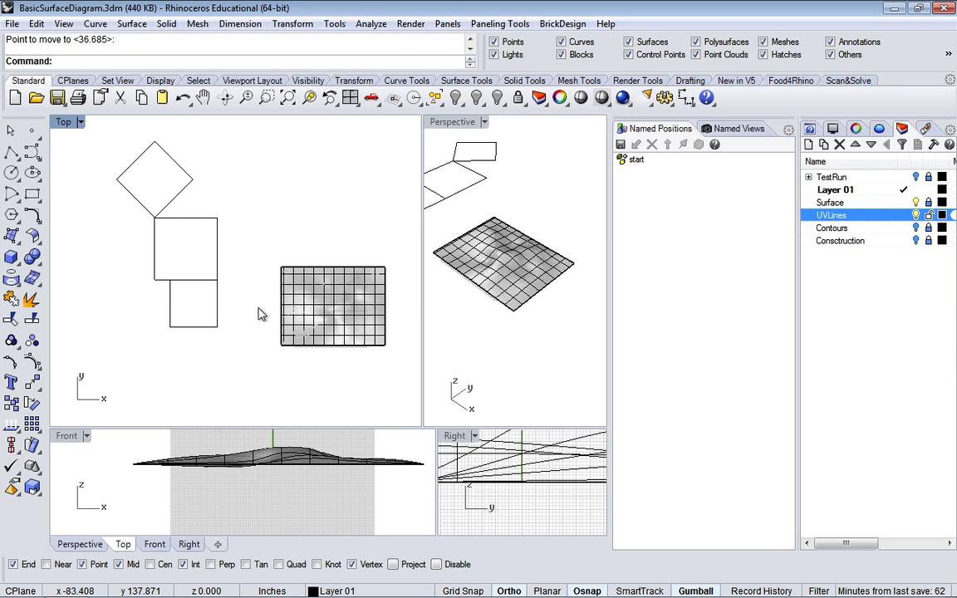
# Select all three rearranged squares and save their locations as a named position called "end".
pyautogui.click(236, 352)
pyautogui.moveTo(236, 357); pyautogui.dragTo(117, 152)
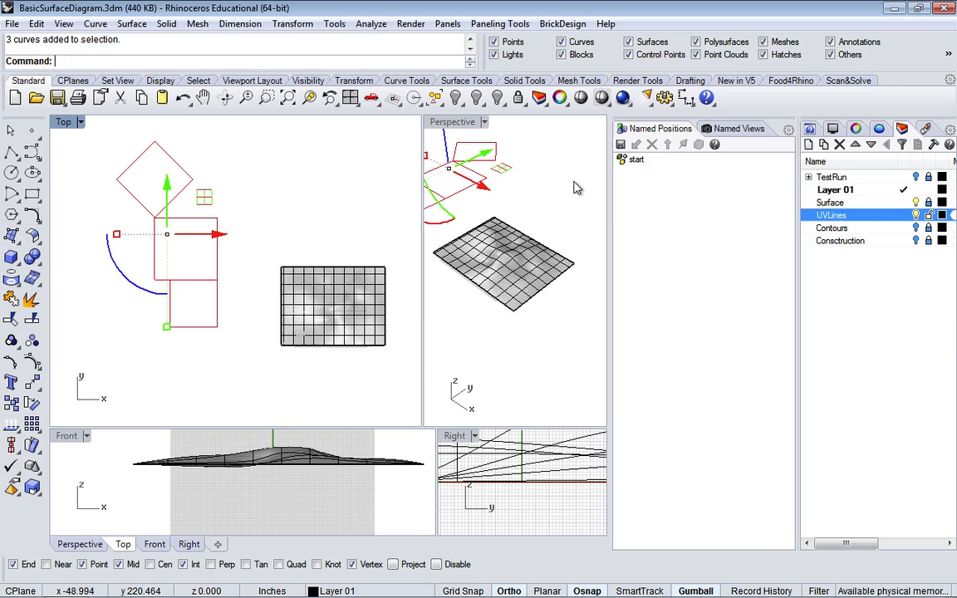
pyautogui.click(620, 145)
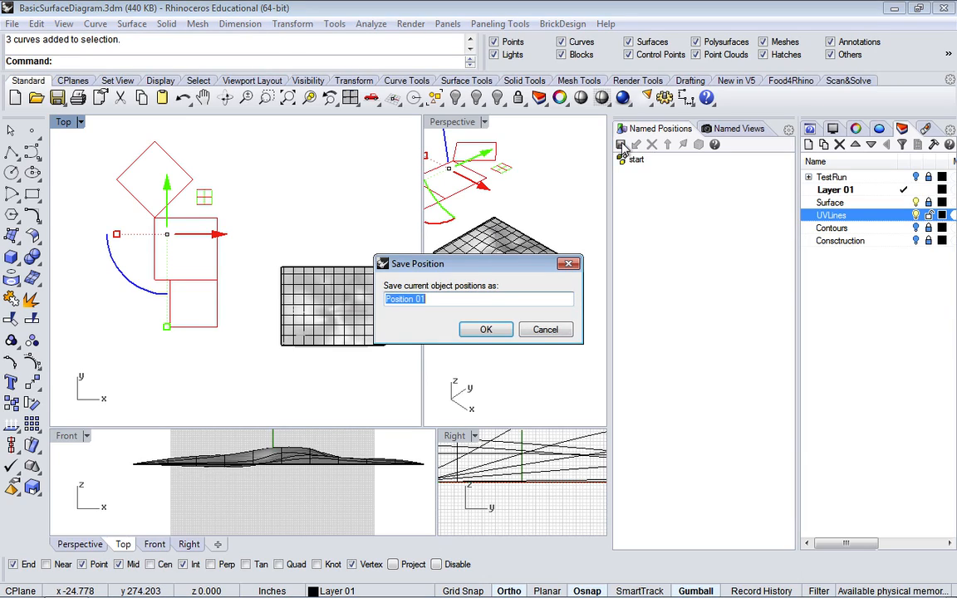
pyautogui.write('end')
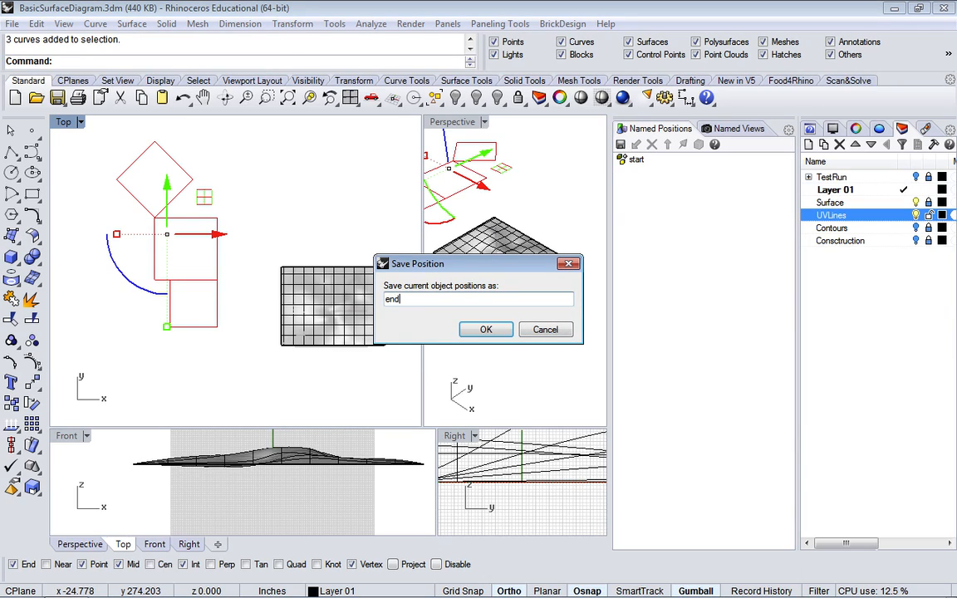
pyautogui.press('Return')
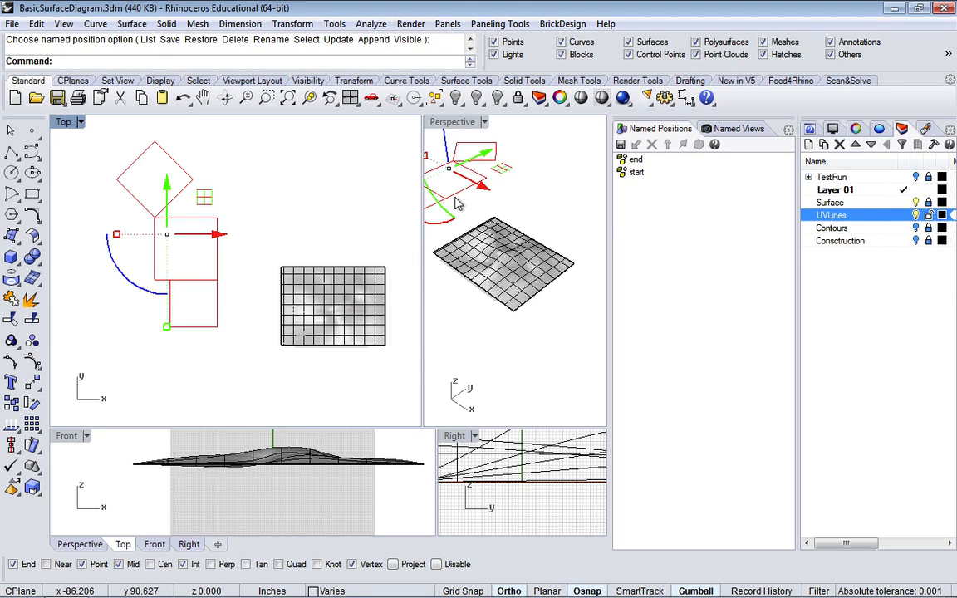
pyautogui.click(370, 207)
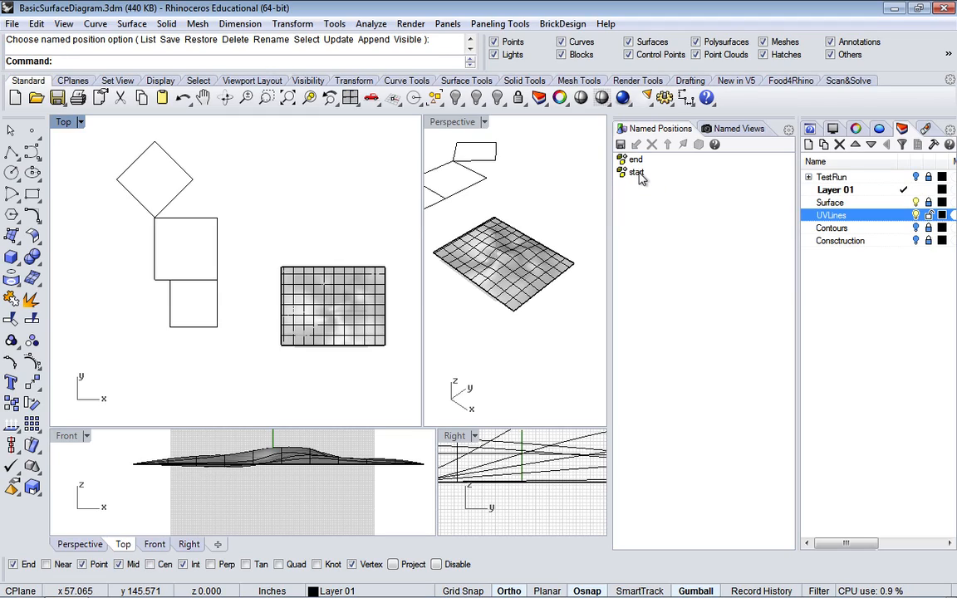
# Restore the "start" and "end" named positions in turn, finishing with the squares at "start".
pyautogui.doubleClick(636, 173)
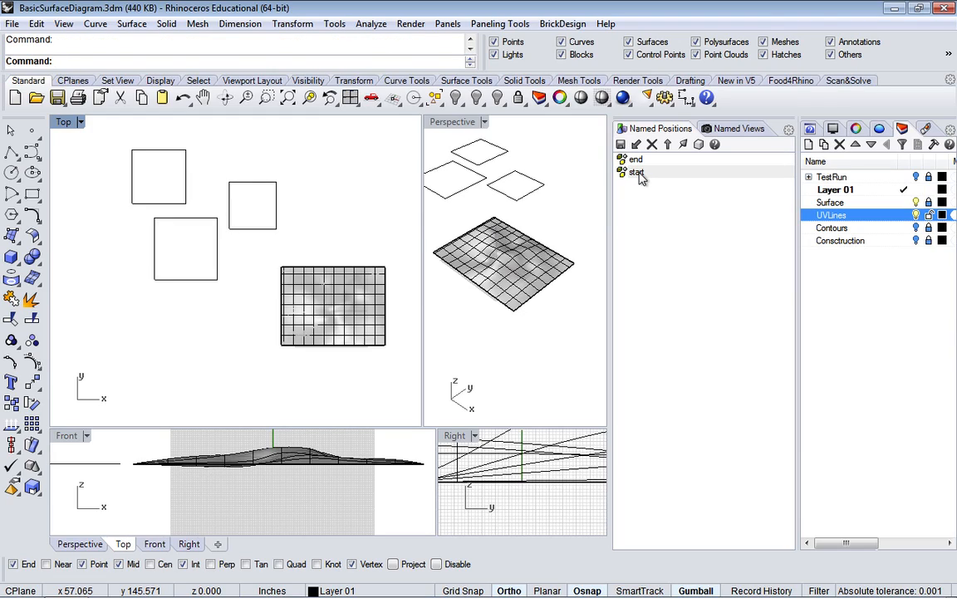
pyautogui.doubleClick(634, 161)
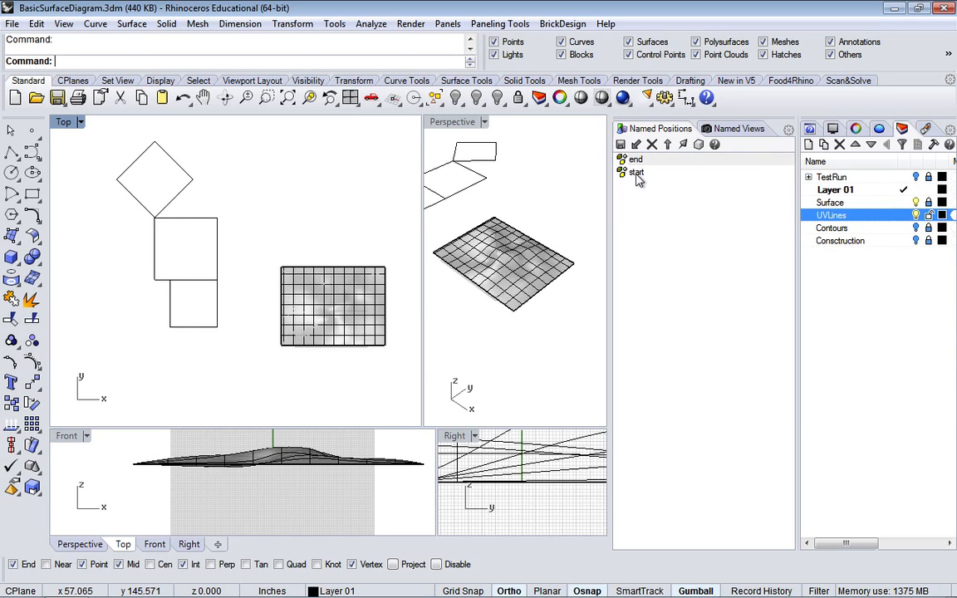
pyautogui.click(637, 175)
pyautogui.doubleClick(638, 176)
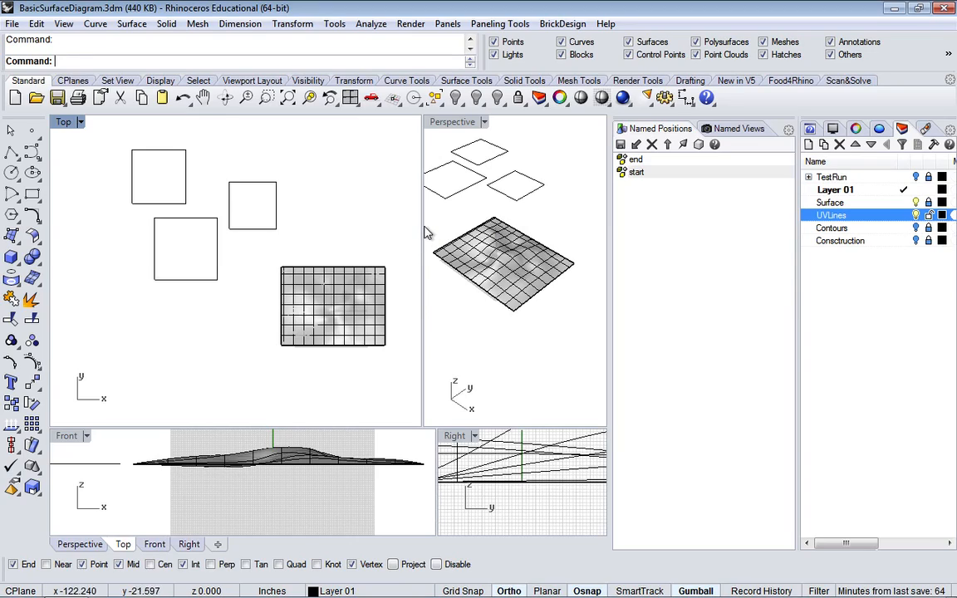
# Widen the docked Perspective viewport against the Top viewport and create a new floating viewport with Perspective projection.
pyautogui.moveTo(422, 224); pyautogui.dragTo(345, 219)
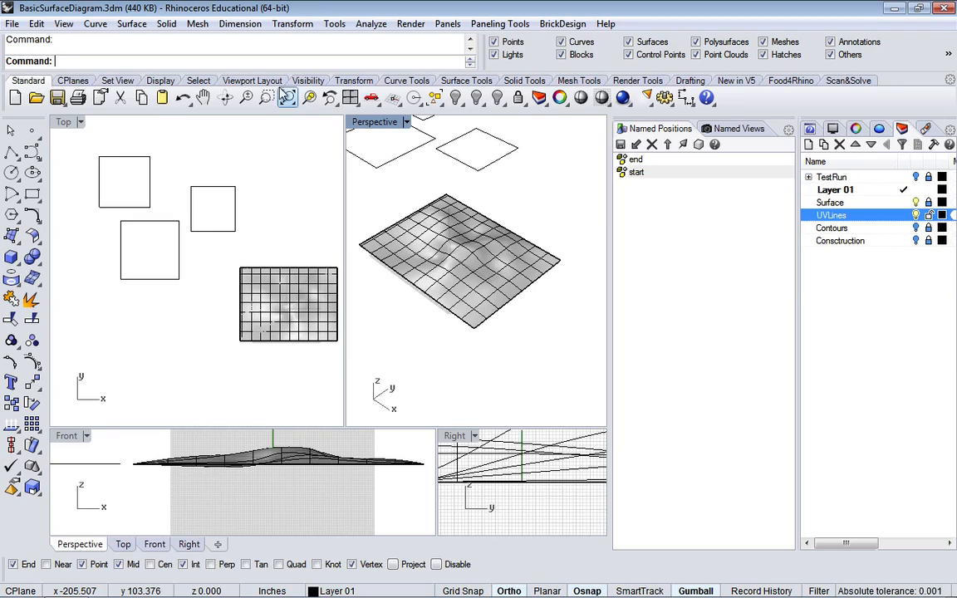
pyautogui.click(254, 81)
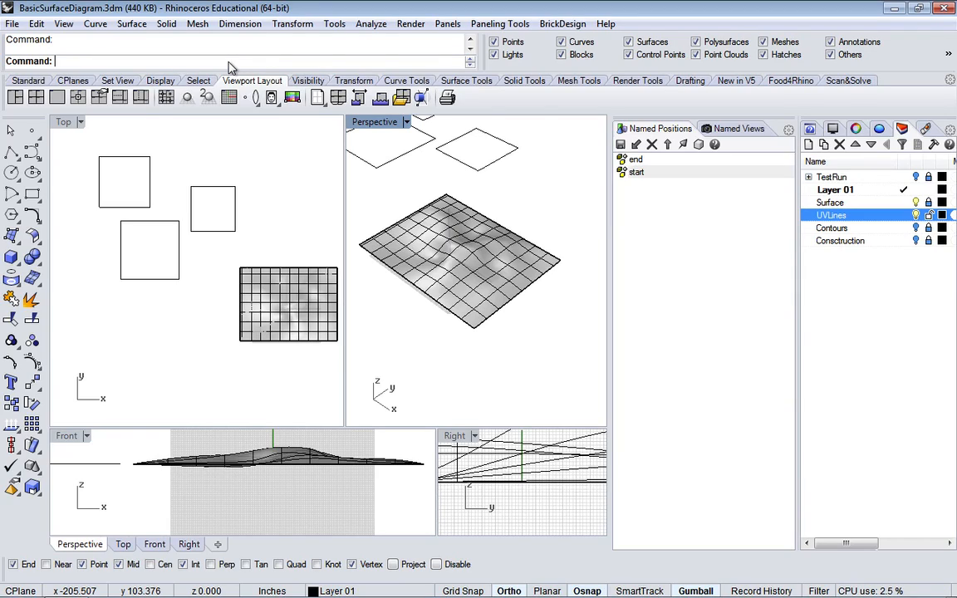
pyautogui.write('NewFloatingViewport')
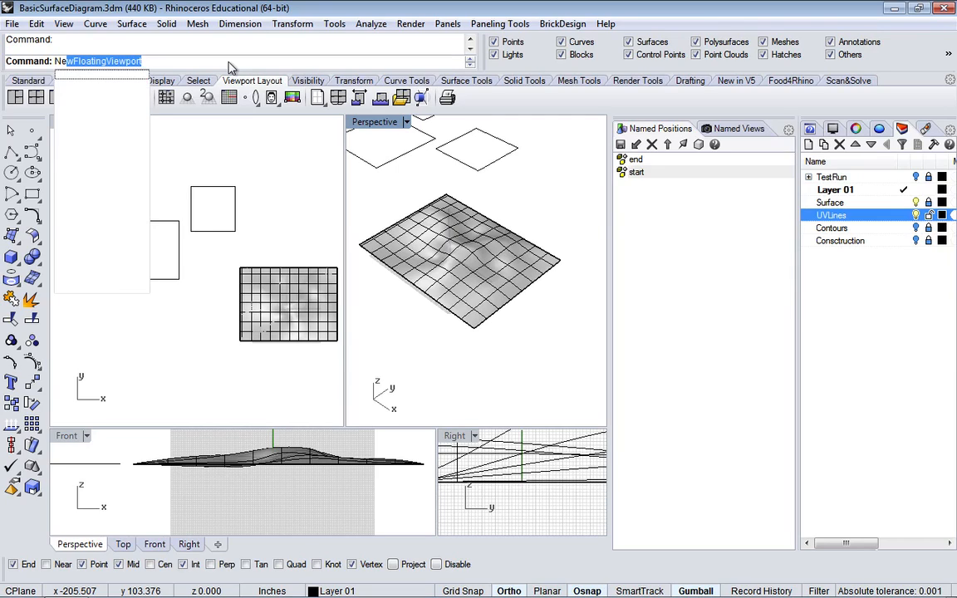
pyautogui.press('Escape')
pyautogui.write('Floa')
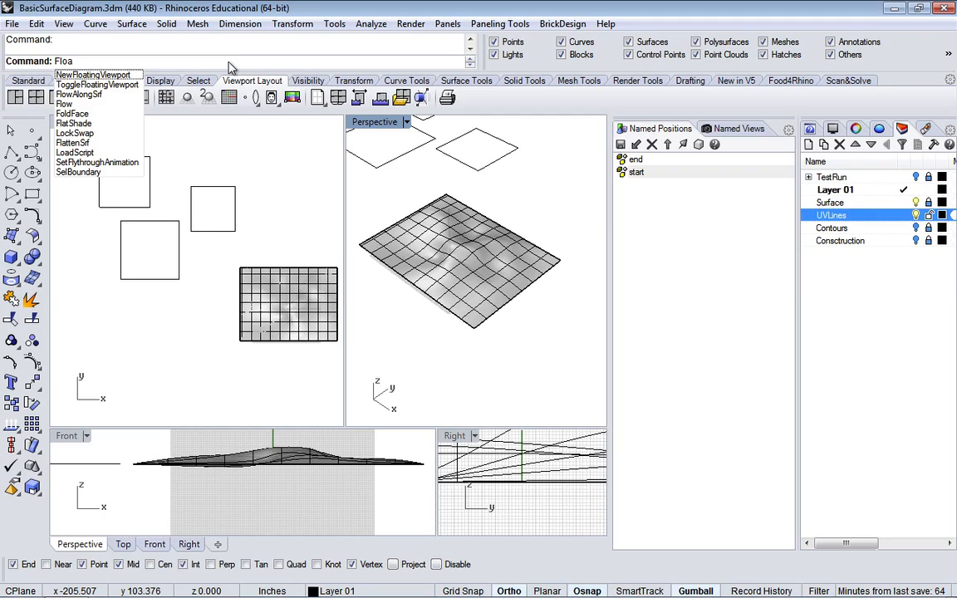
pyautogui.press('Down')
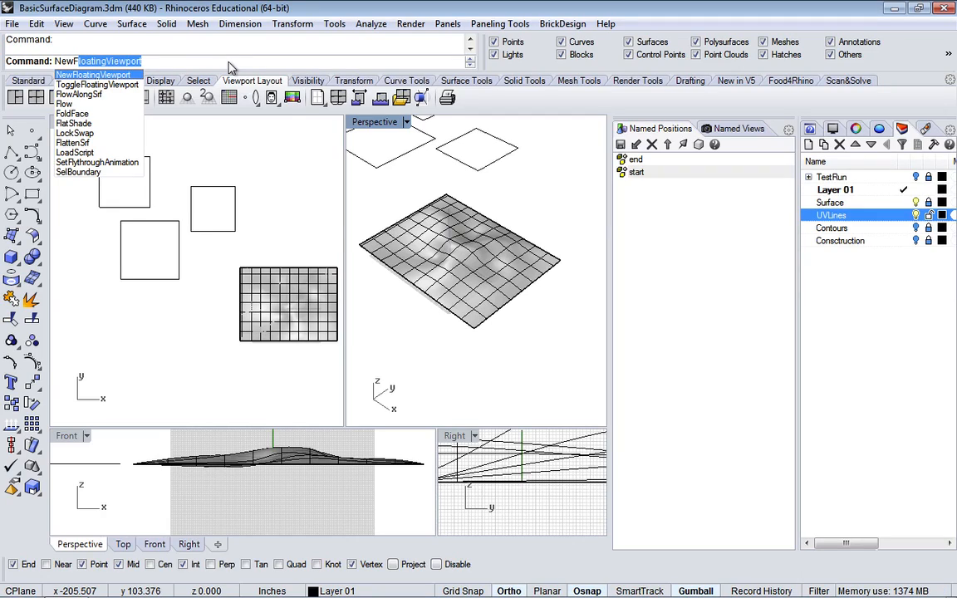
pyautogui.press('Return')
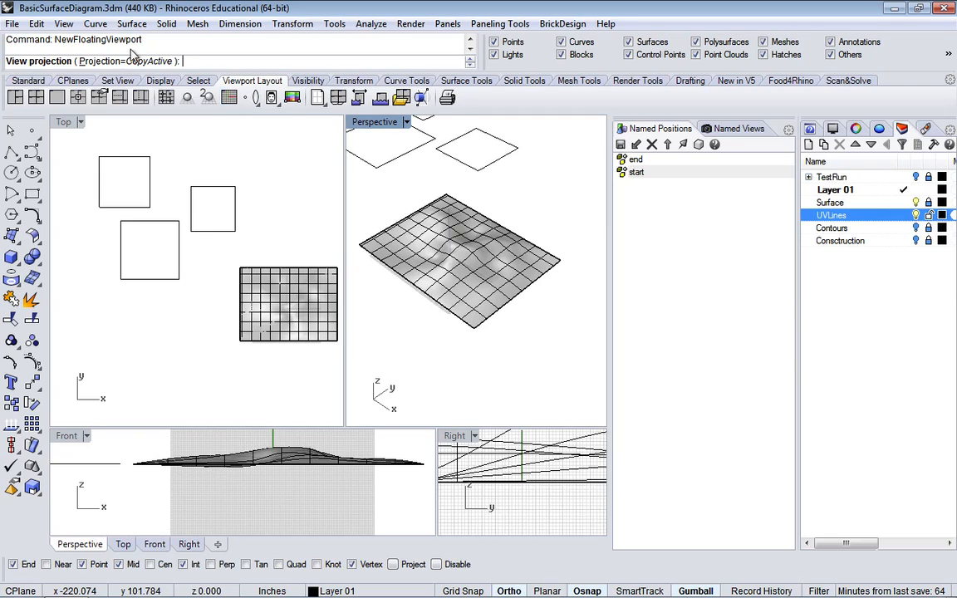
pyautogui.click(132, 61)
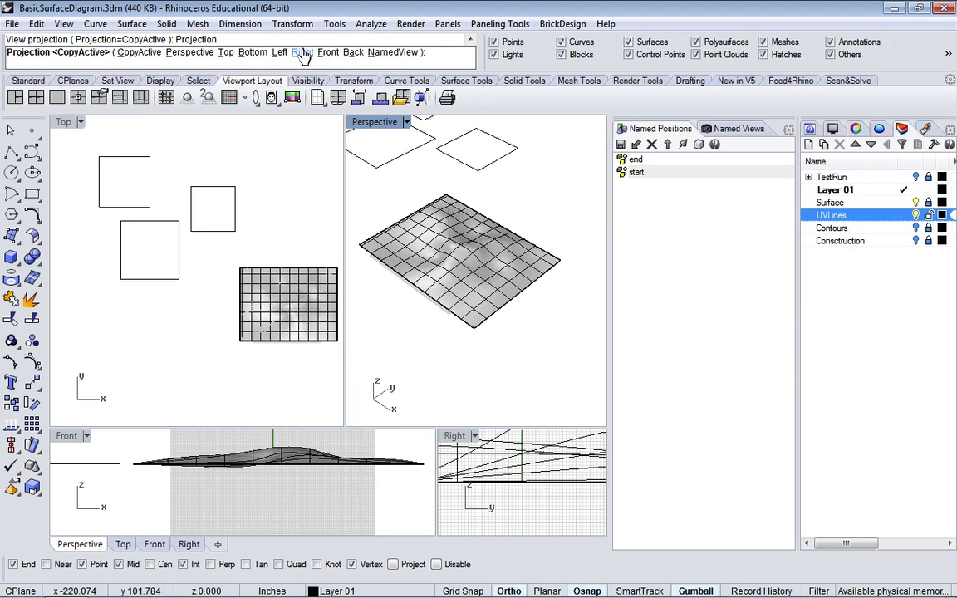
pyautogui.click(189, 52)
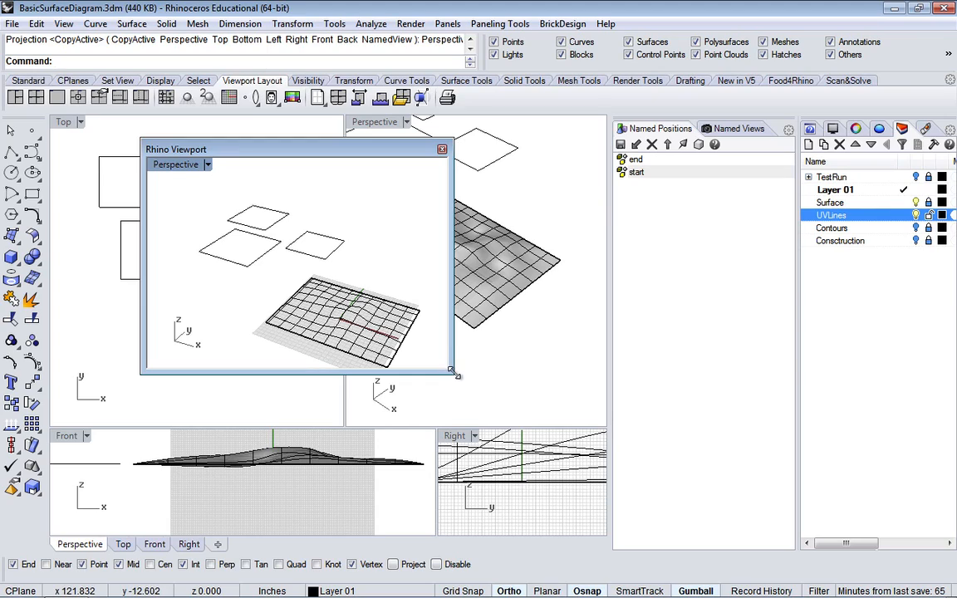
# Enlarge the floating viewport and set it to the NE, NW and SE isometric views in turn, finishing on SE.
pyautogui.moveTo(452, 372); pyautogui.dragTo(644, 471)
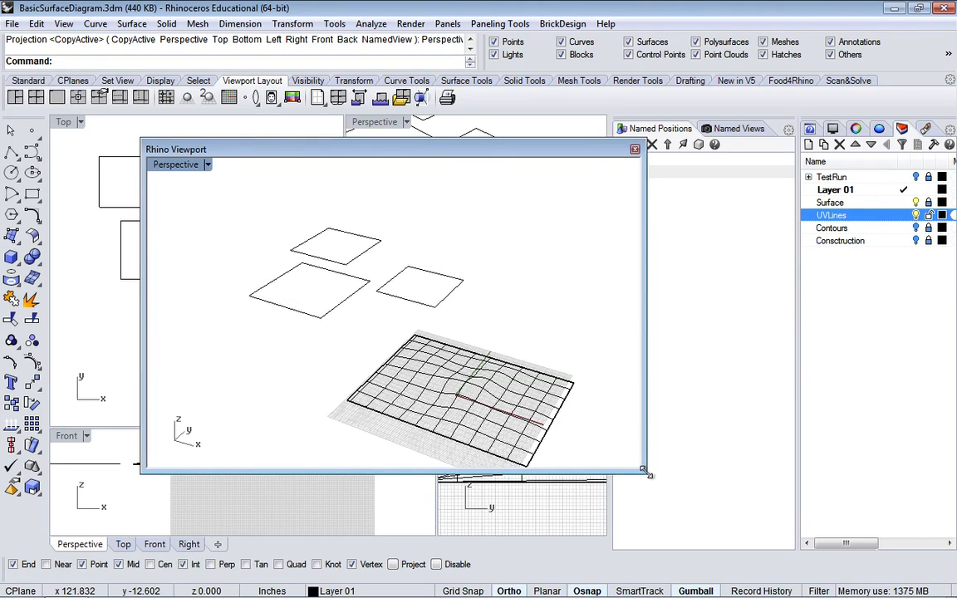
pyautogui.keyDown('shift'); pyautogui.moveTo(498, 316); pyautogui.dragTo(486, 217, button='right'); pyautogui.keyUp('shift')
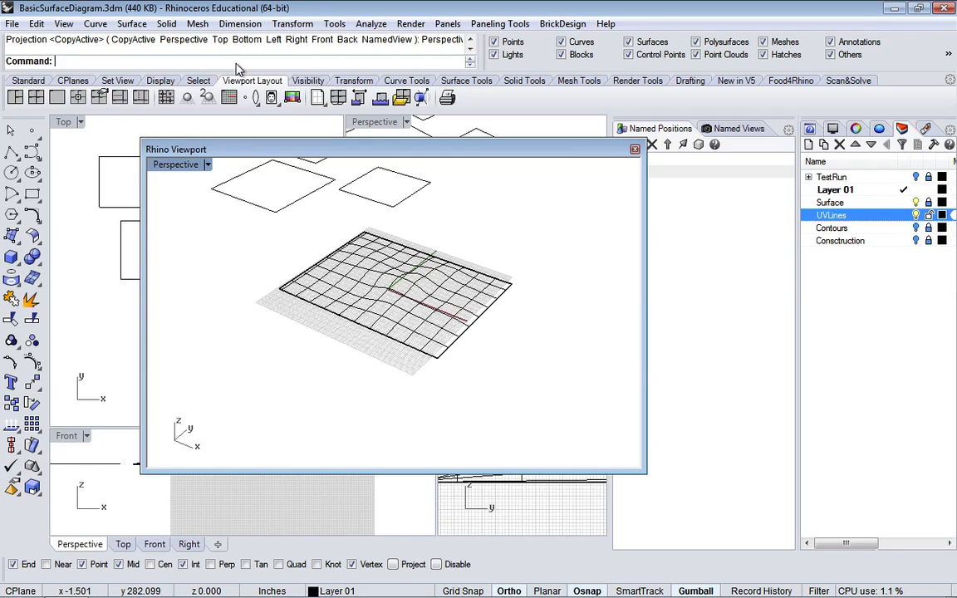
pyautogui.write('Is')
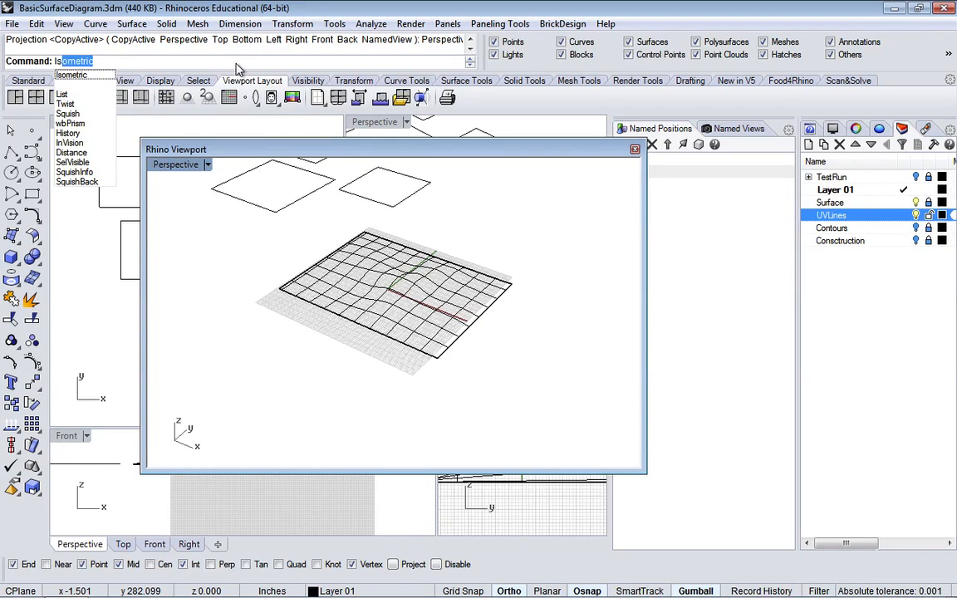
pyautogui.press('Return')
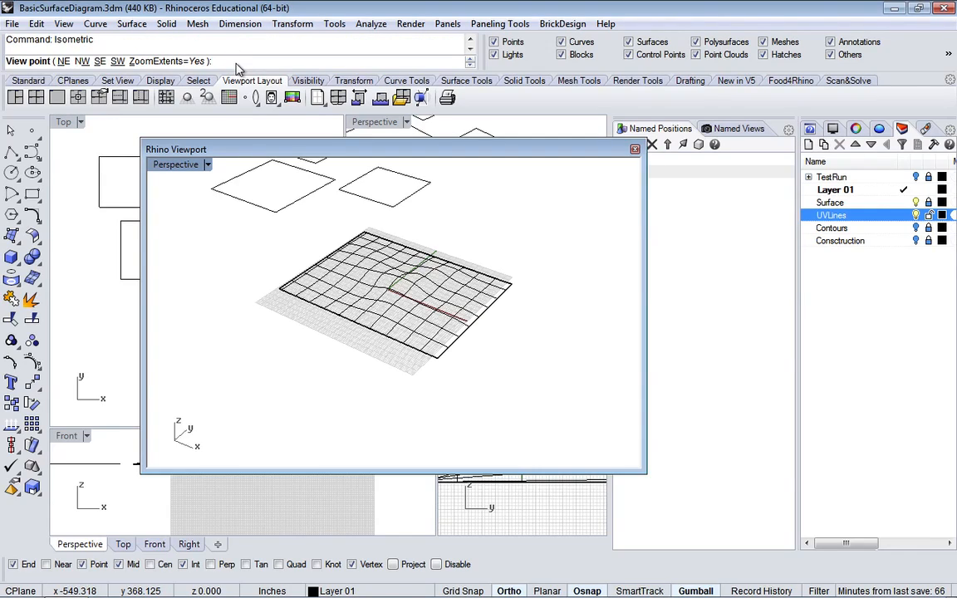
pyautogui.click(64, 61)
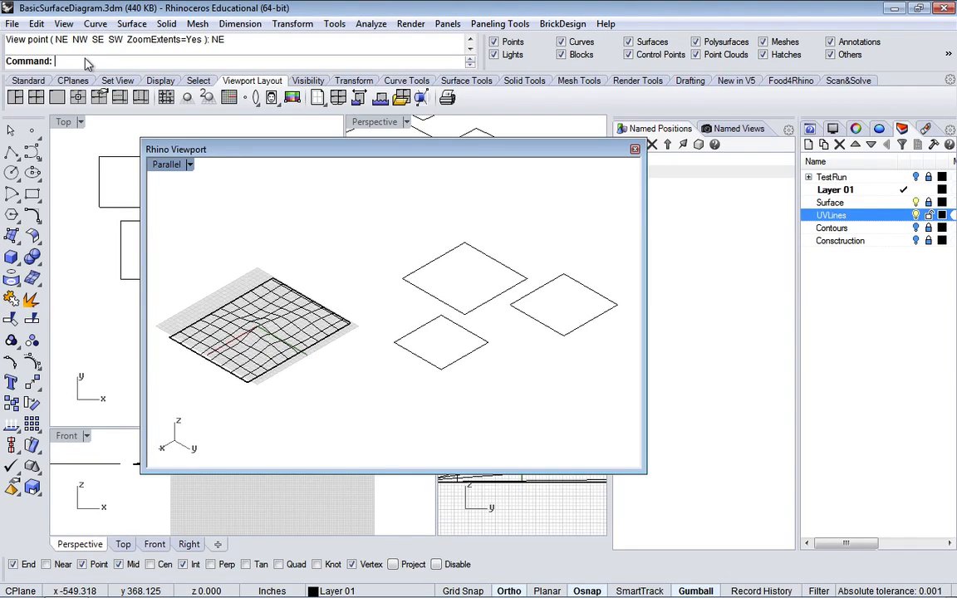
pyautogui.press('Return')
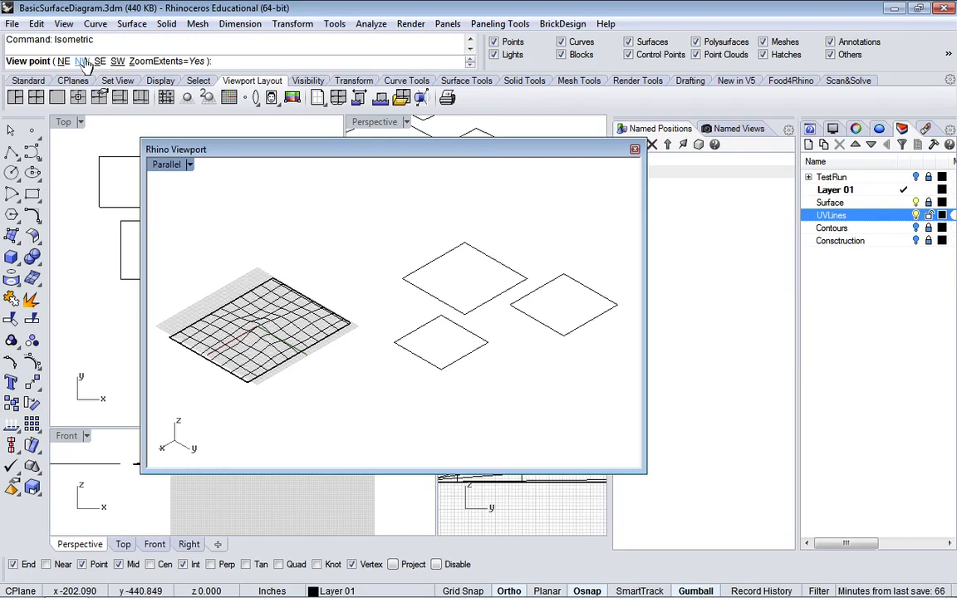
pyautogui.click(82, 62)
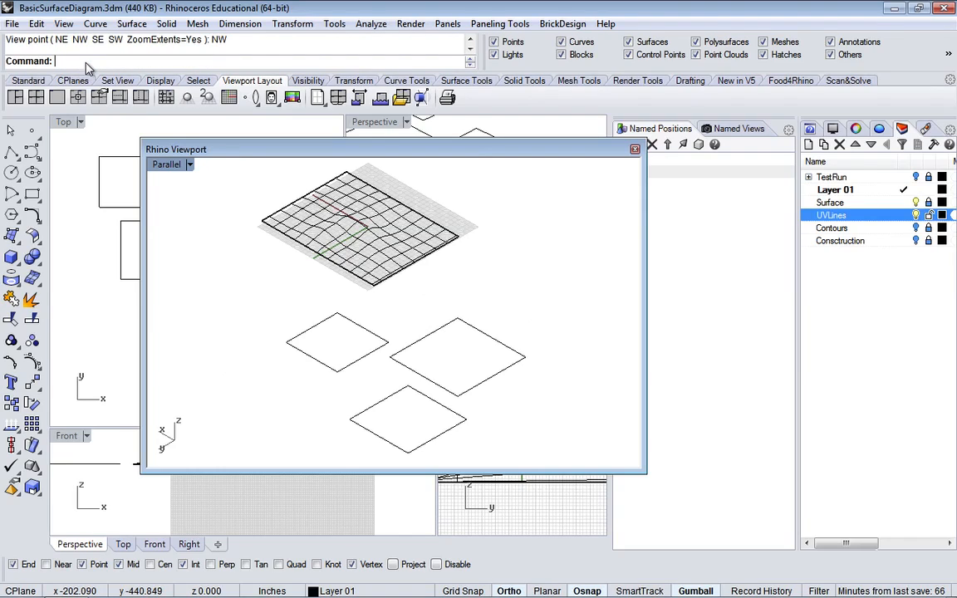
pyautogui.press('Return')
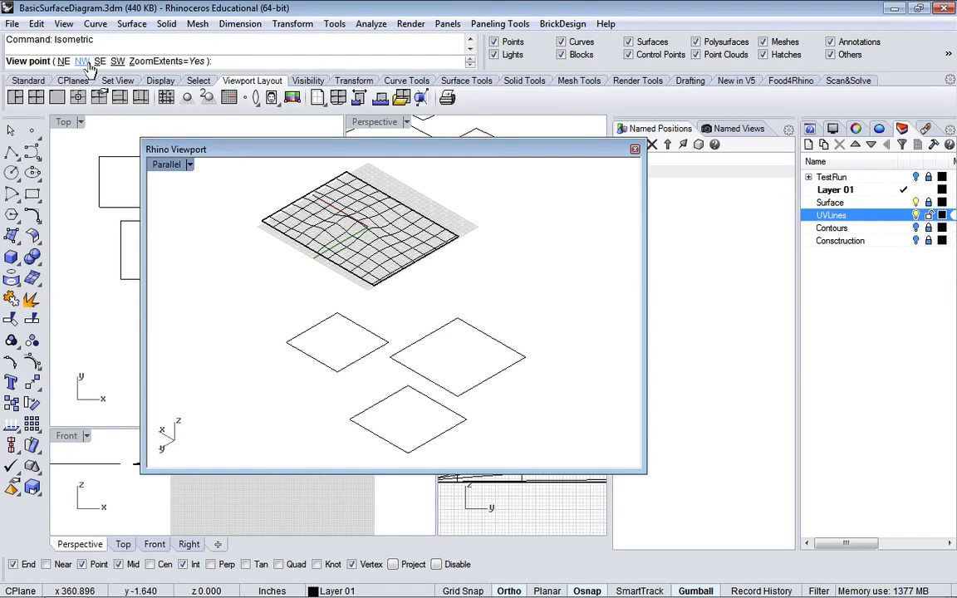
pyautogui.click(99, 62)
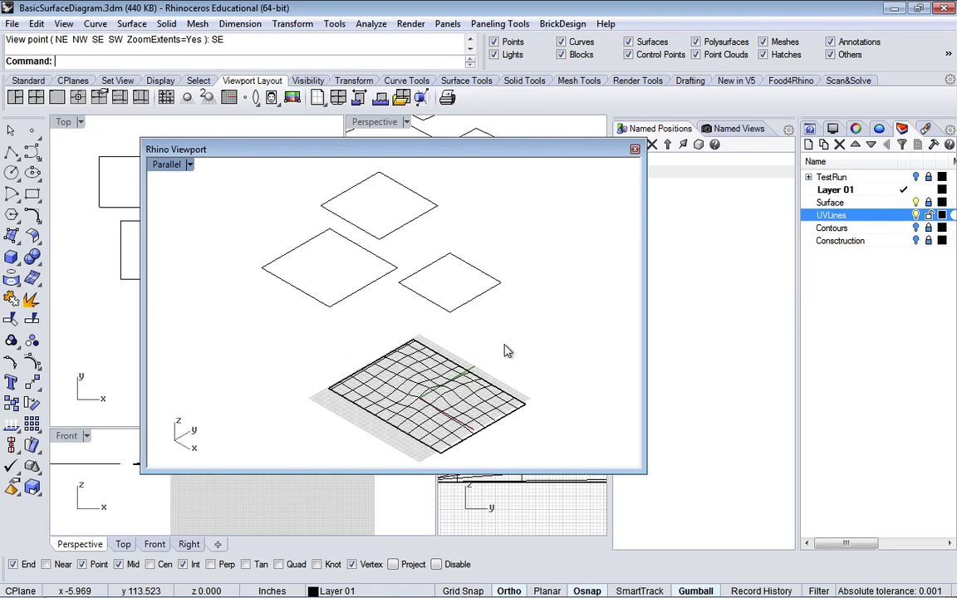
# Zoom the floating viewport to the extents and frame the gridded surface closely while keeping the SE isometric angle.
pyautogui.moveTo(504, 350); pyautogui.dragTo(474, 316, button='right')
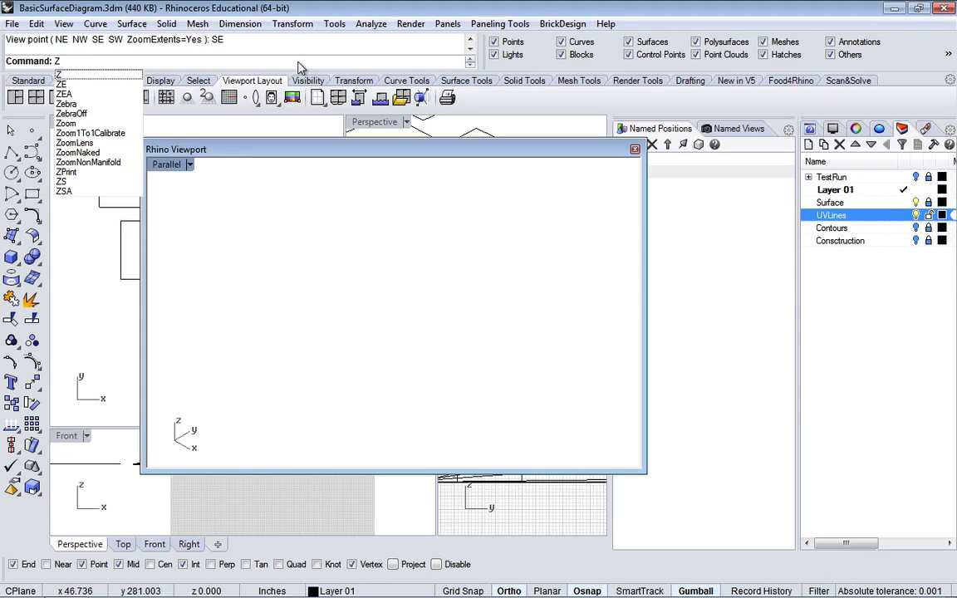
pyautogui.write('E')
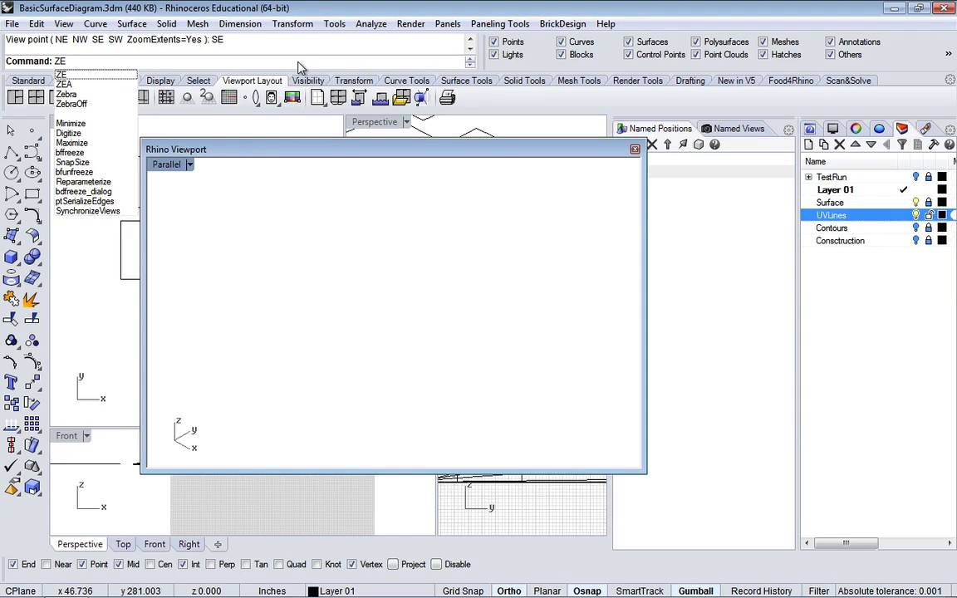
pyautogui.press('Return')
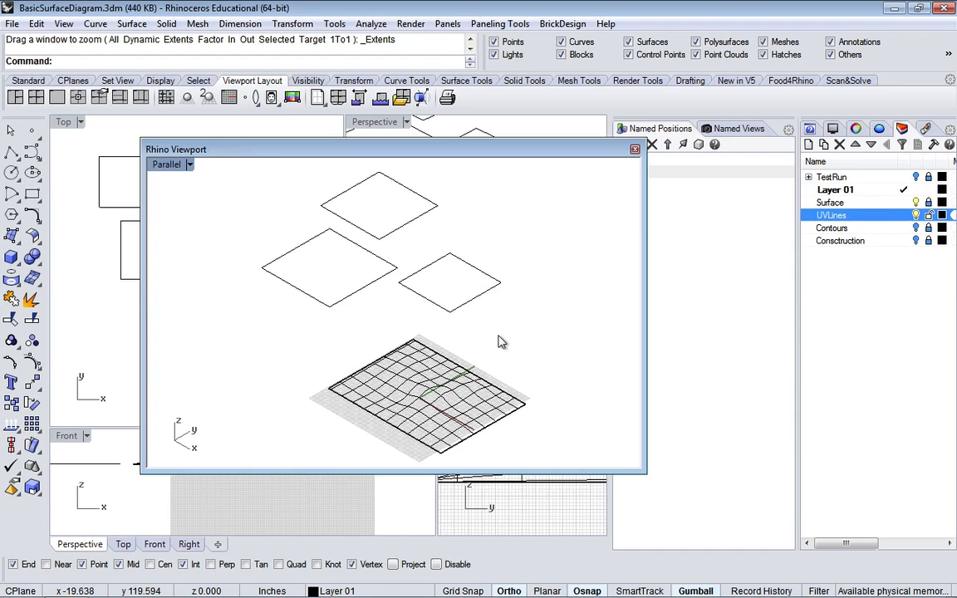
pyautogui.moveTo(498, 341); pyautogui.dragTo(475, 243, button='right')
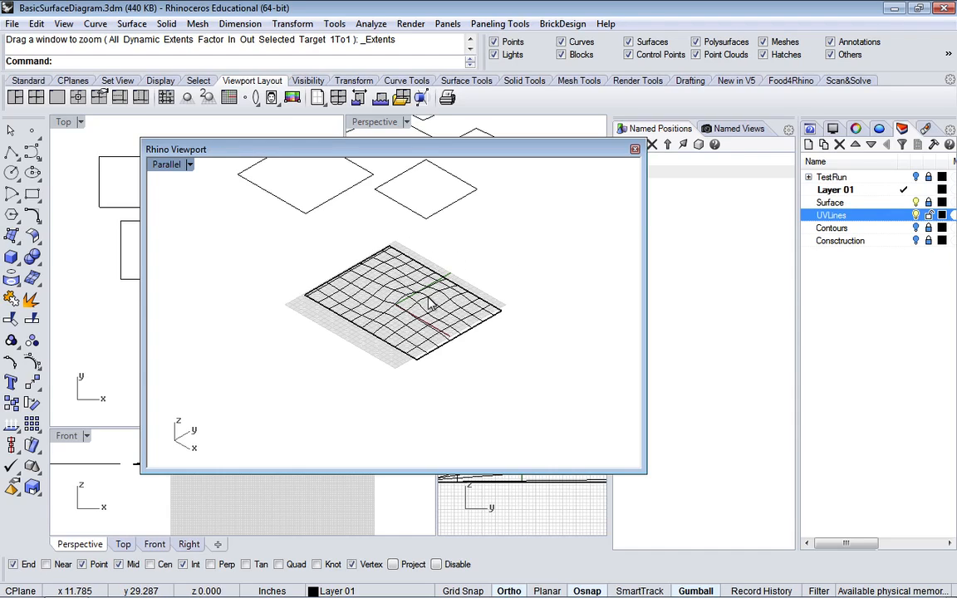
pyautogui.scroll(5, 429, 303)
pyautogui.scroll(-7, 429, 303)
pyautogui.scroll(4, 430, 304)
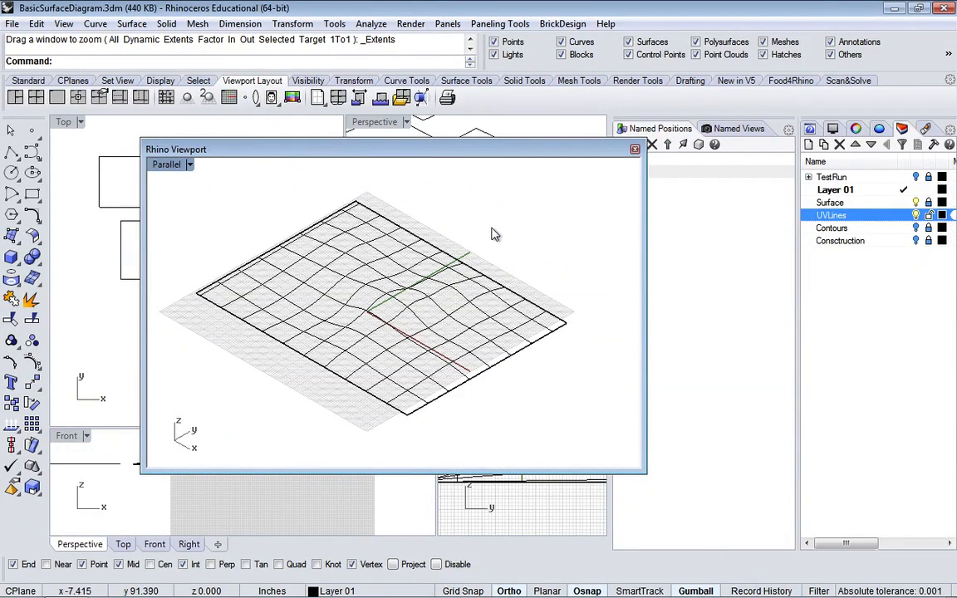
pyautogui.moveTo(491, 226); pyautogui.dragTo(512, 224, button='right')
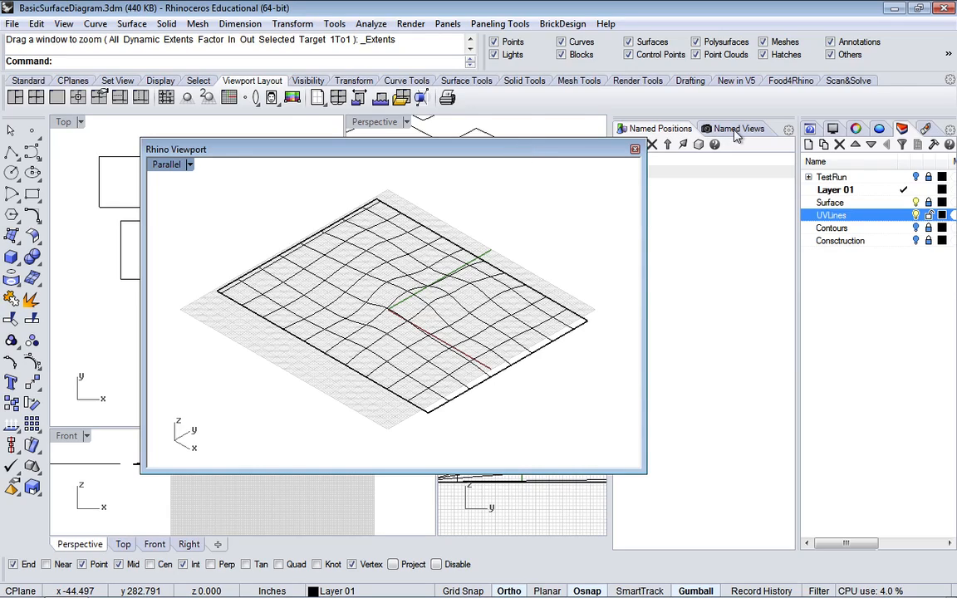
# Show the named views, move the floating viewport clear of them and save its view as "SaveView".
pyautogui.write('N')
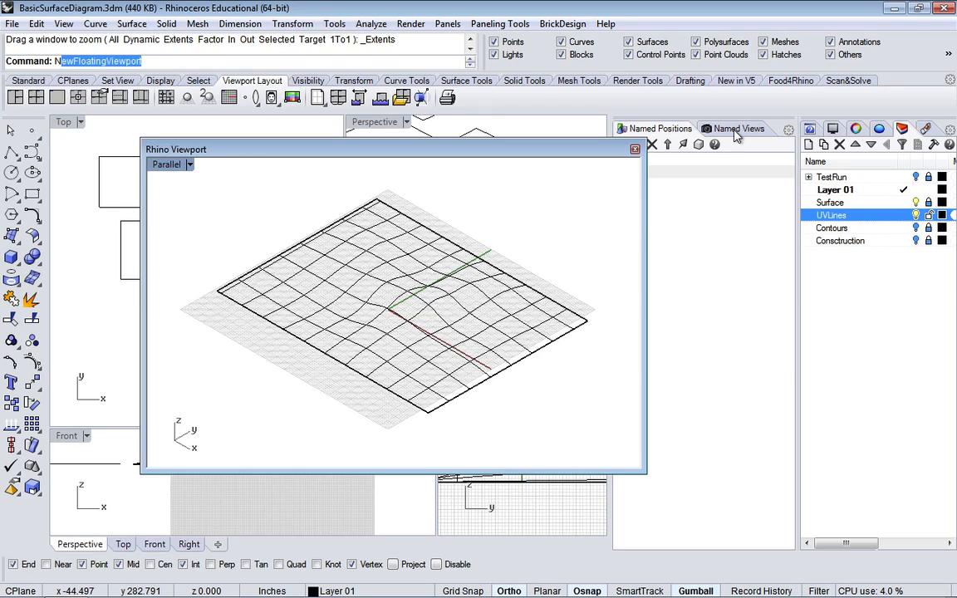
pyautogui.write('am')
pyautogui.press('Return')
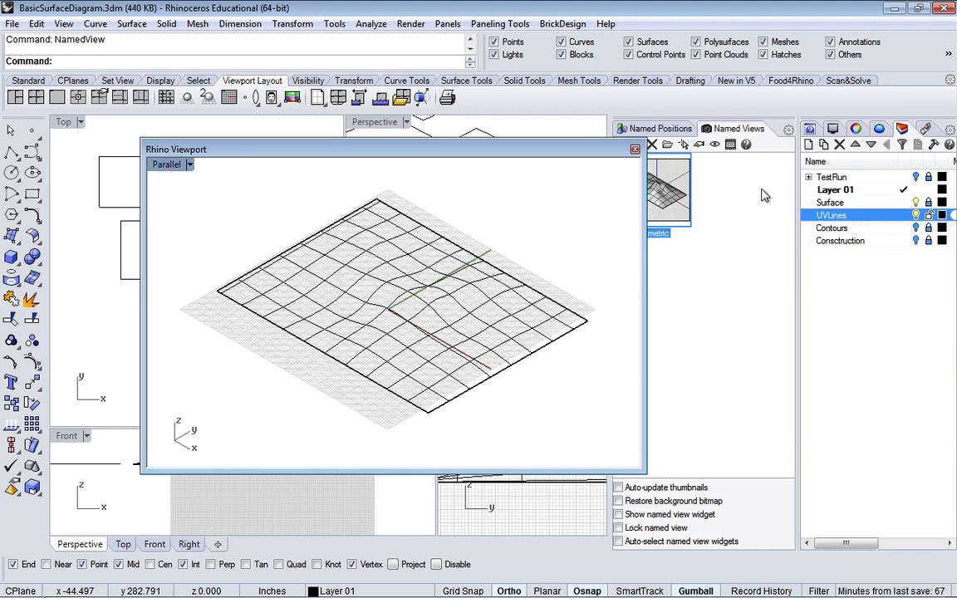
pyautogui.moveTo(569, 153); pyautogui.dragTo(490, 153)
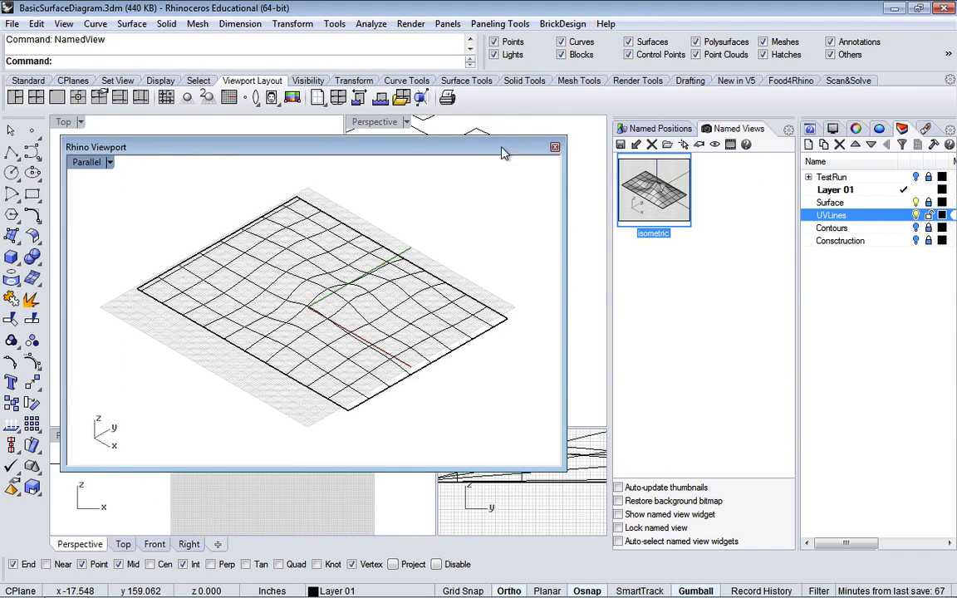
pyautogui.click(620, 146)
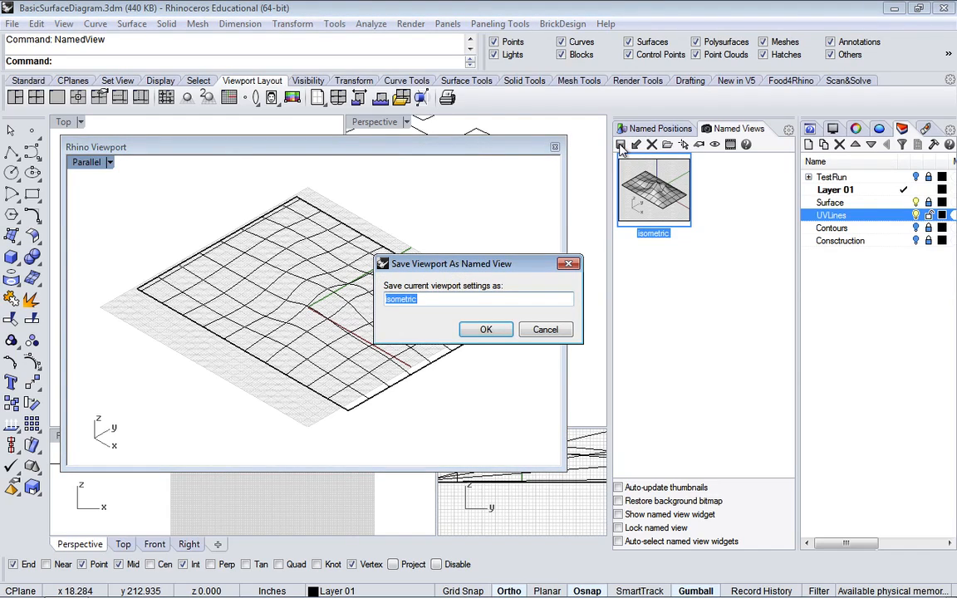
pyautogui.write('S')
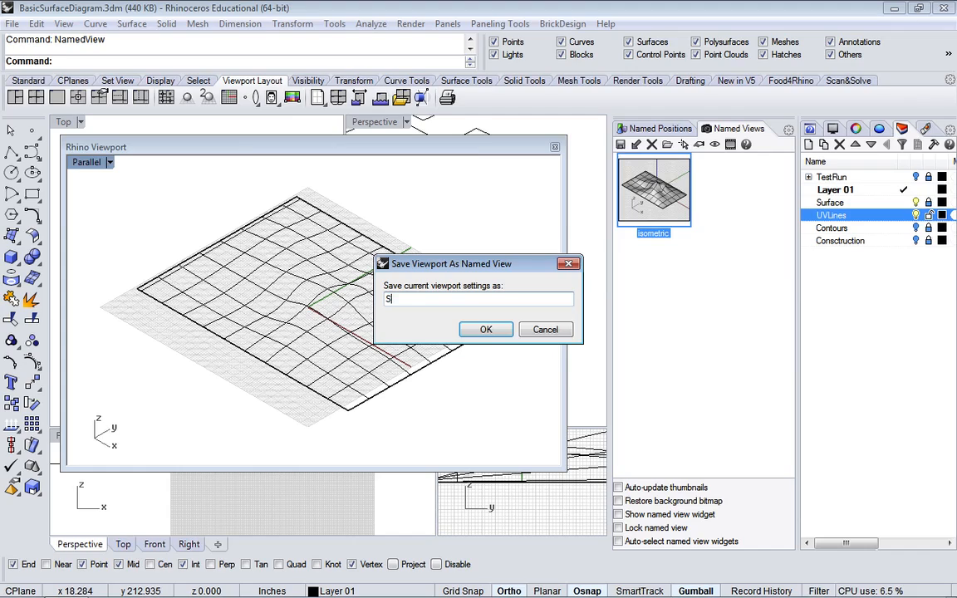
pyautogui.write('aveVie')
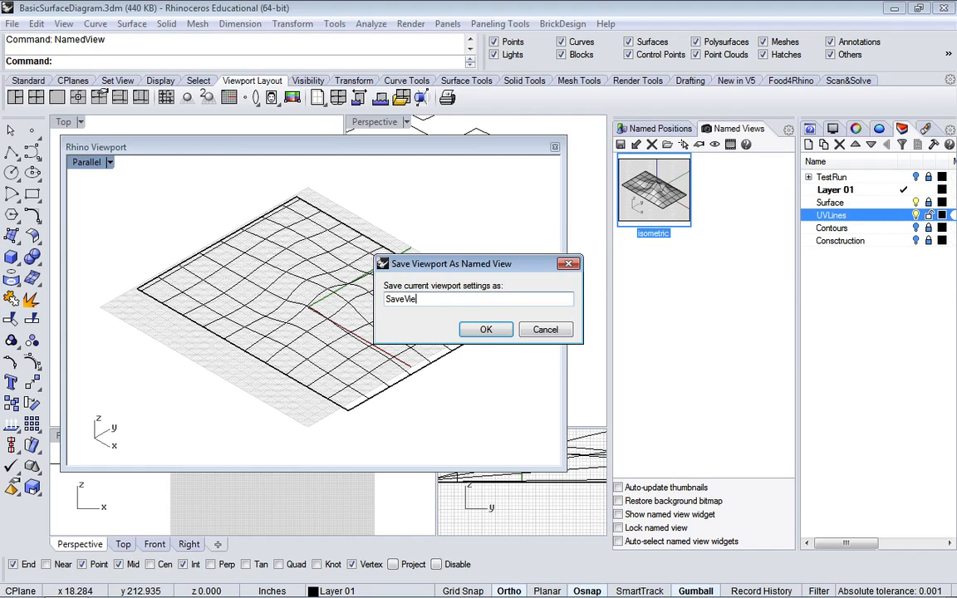
pyautogui.write('w')
pyautogui.click(494, 329)
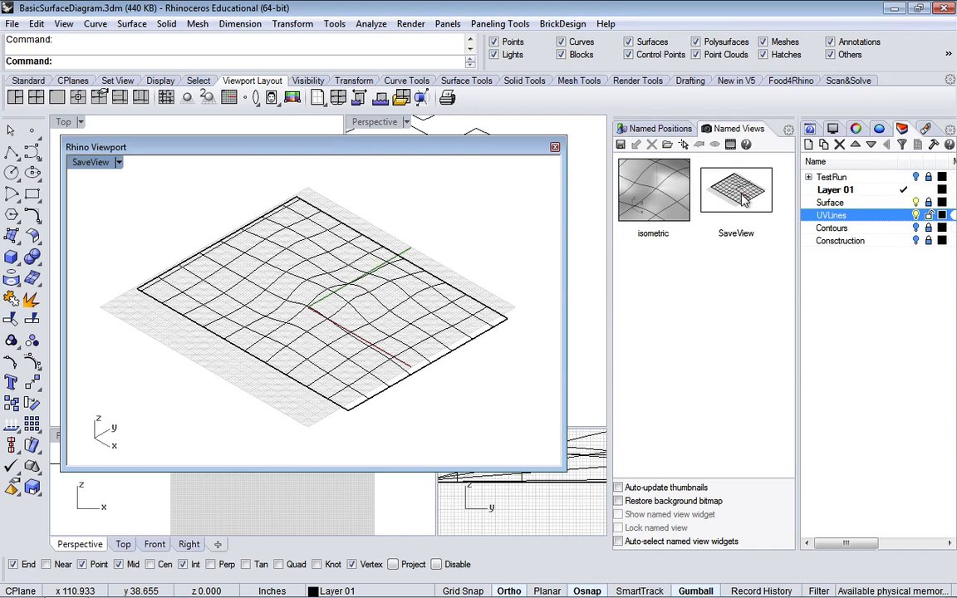
# Move the floating viewport off the Top view and zoom the Top viewport to the selected upper-left square.
pyautogui.moveTo(487, 147); pyautogui.dragTo(453, 246)
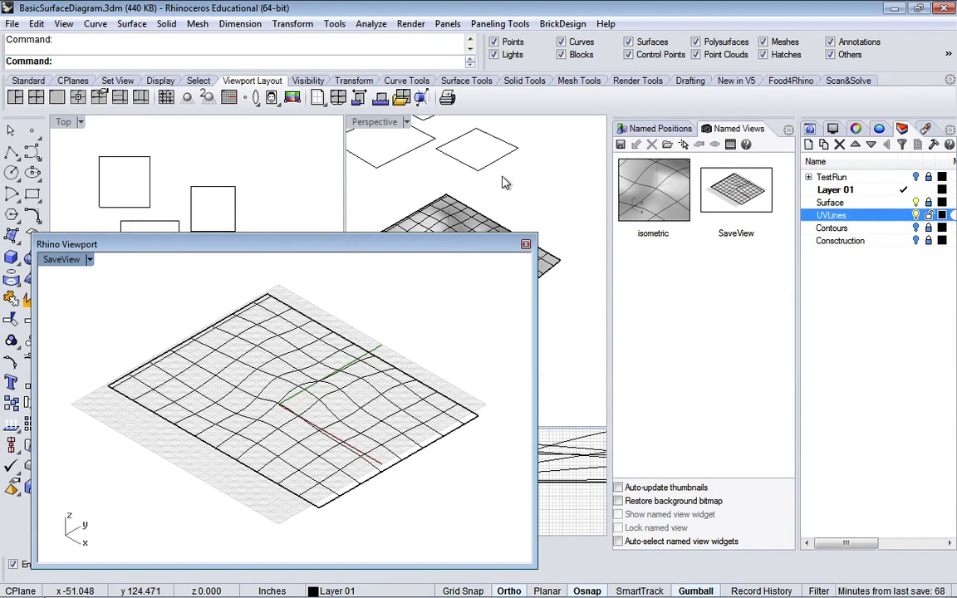
pyautogui.click(149, 191)
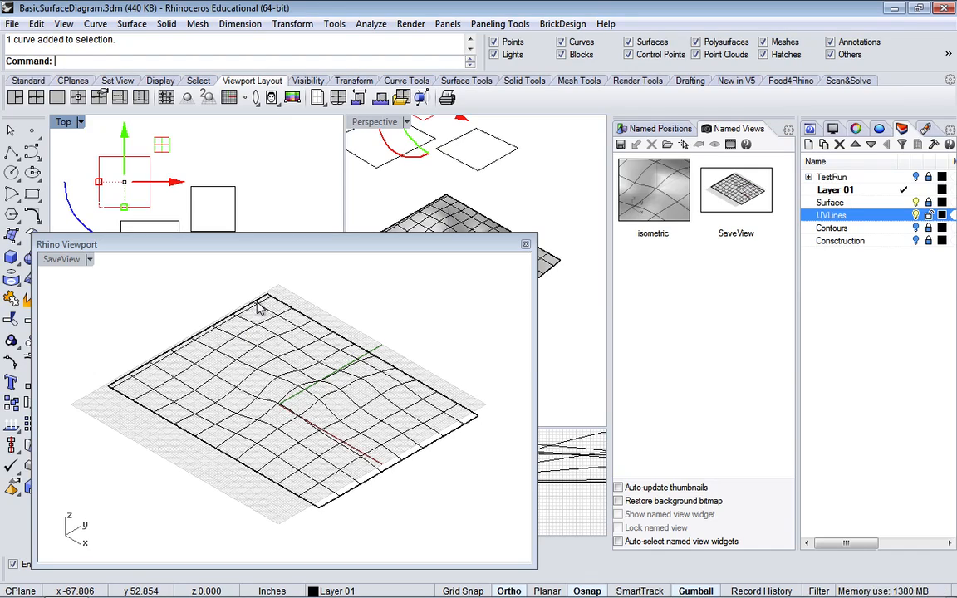
pyautogui.write('Z')
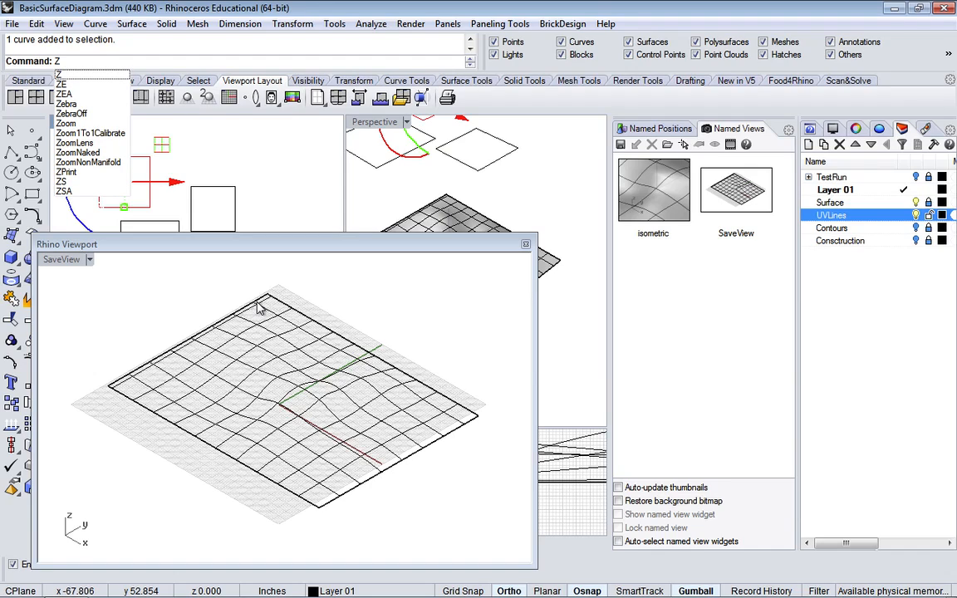
pyautogui.press('Return')
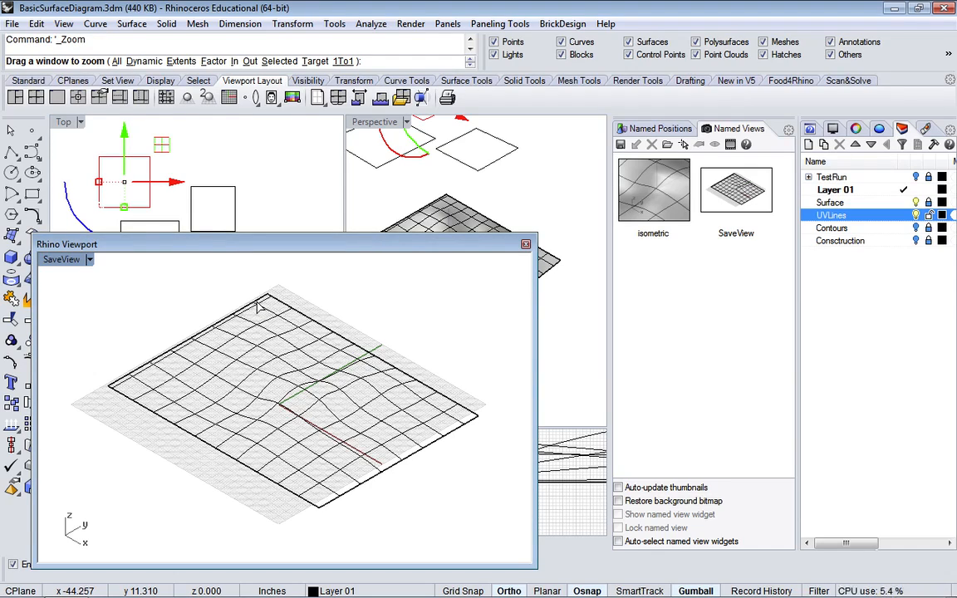
pyautogui.click(278, 62)
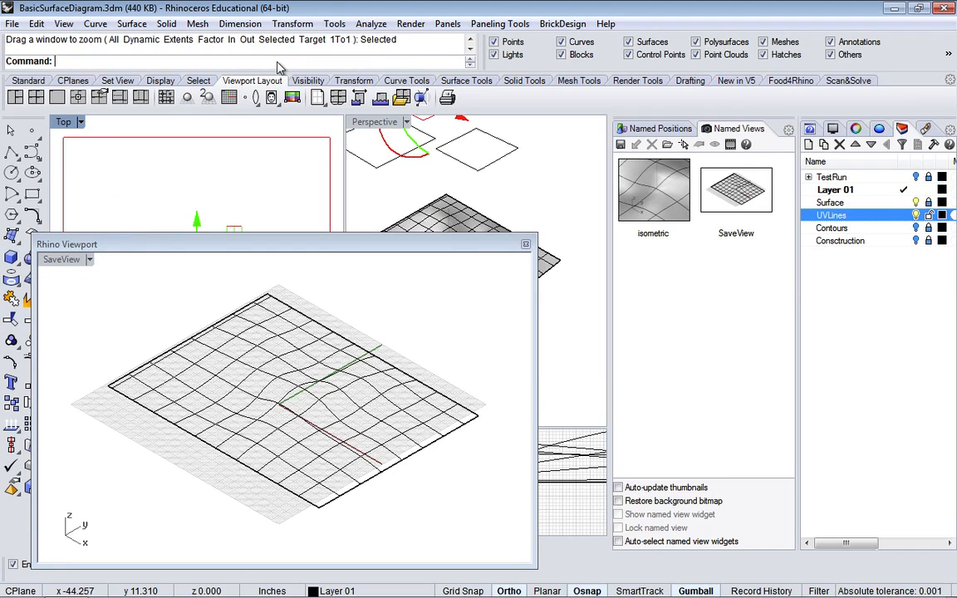
# Zoom the floating SaveView viewport to the selected square.
pyautogui.click(265, 246)
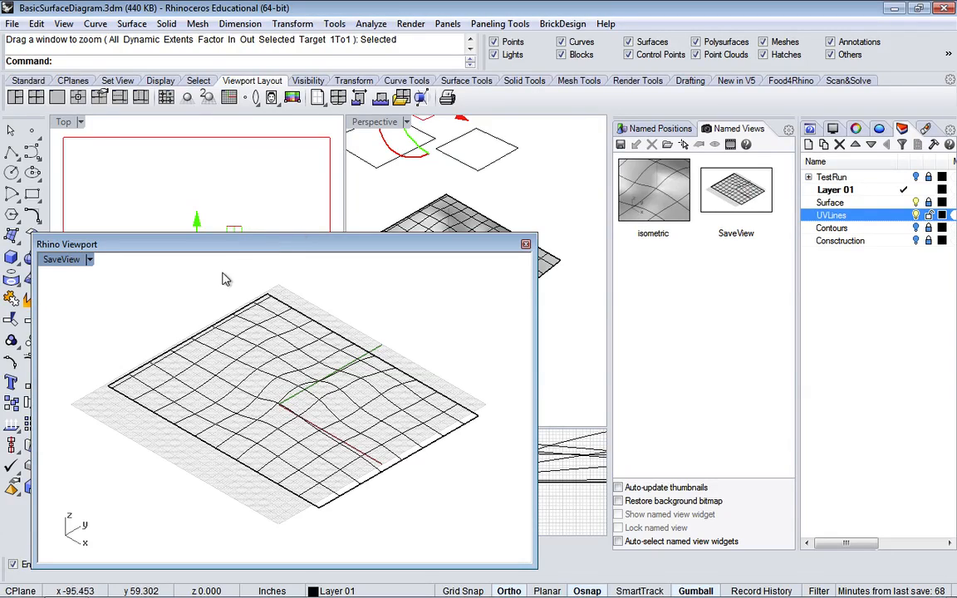
pyautogui.click(208, 56)
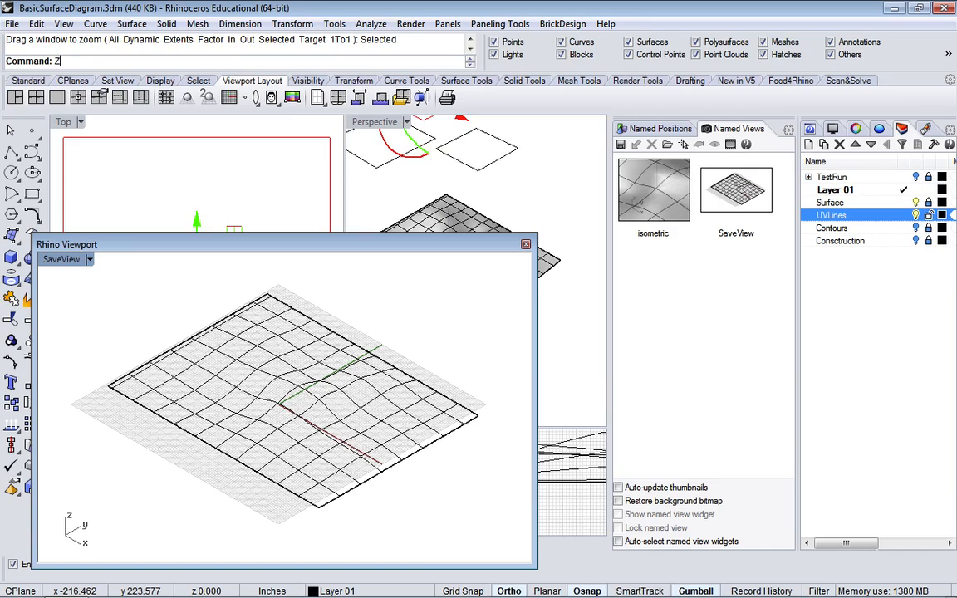
pyautogui.press('Return')
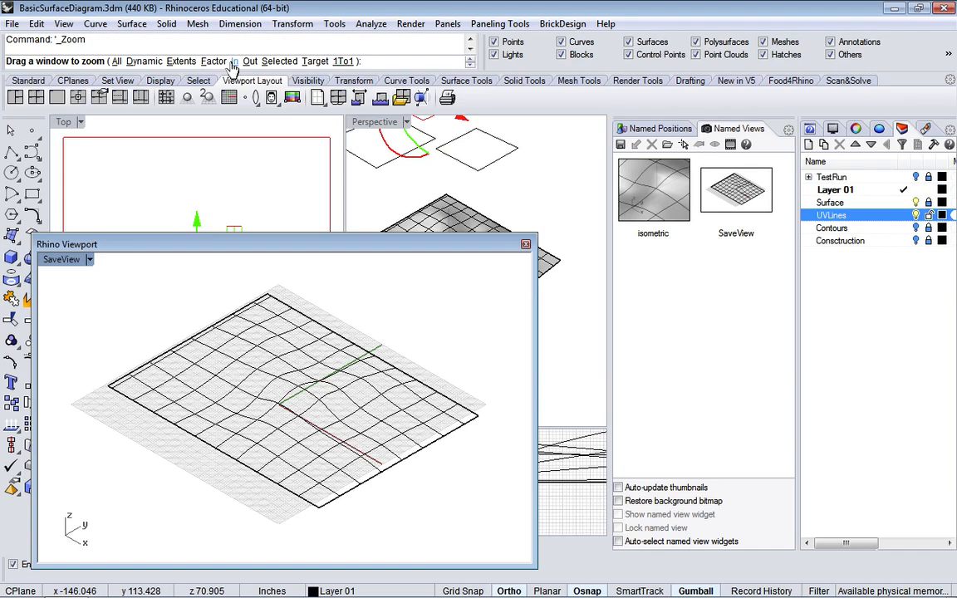
pyautogui.click(270, 62)
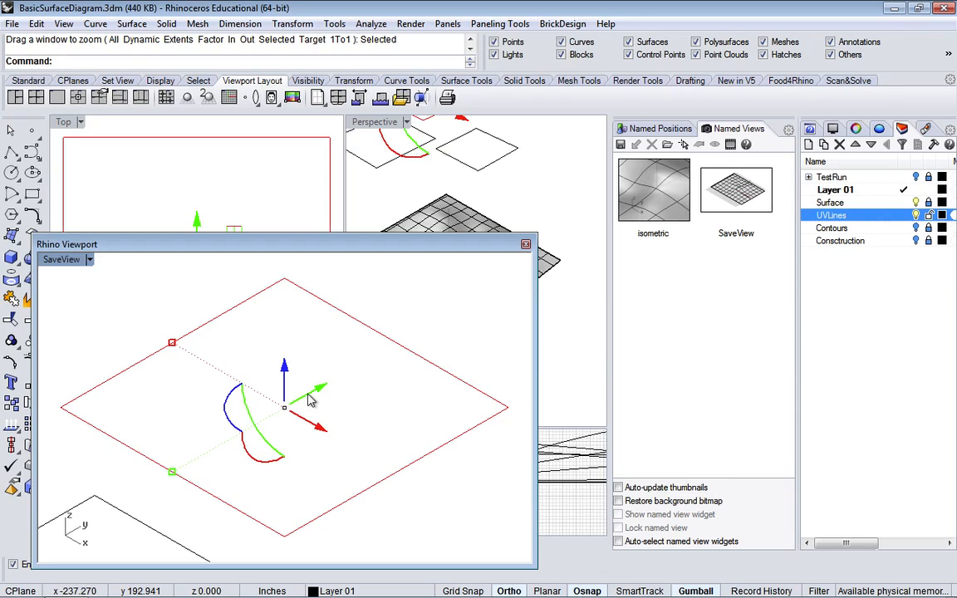
# Clear the selection and reframe the gridded surface in the floating viewport, keeping its isometric angle.
pyautogui.click(443, 218)
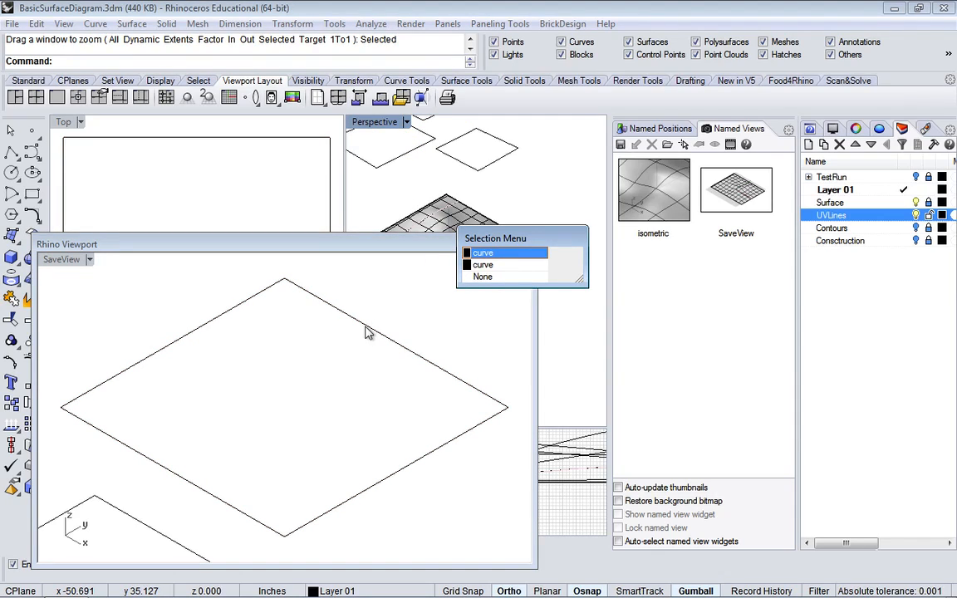
pyautogui.click(331, 388)
pyautogui.click(330, 388)
pyautogui.click(330, 388)
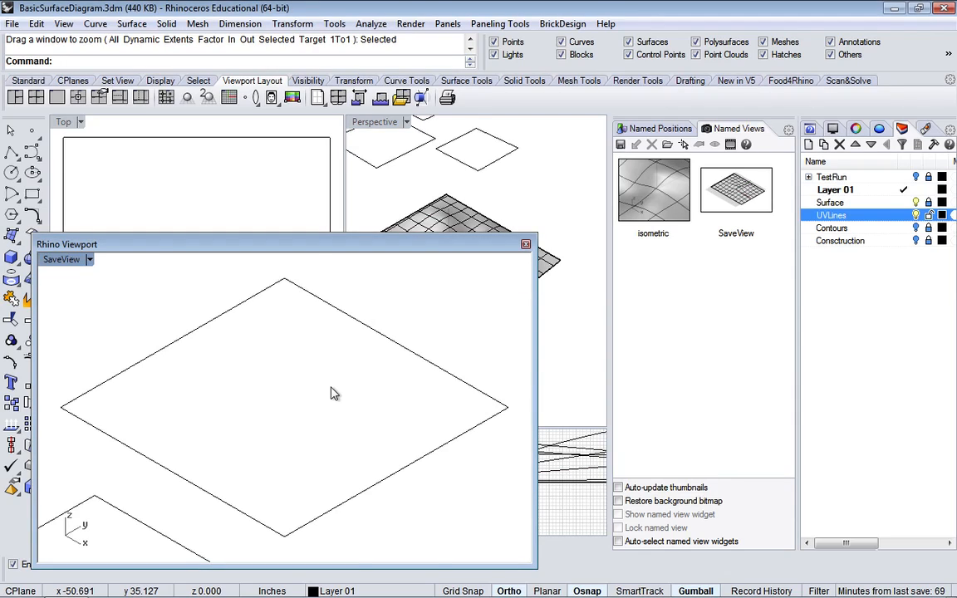
pyautogui.scroll(-16, 331, 388)
pyautogui.keyDown('shift'); pyautogui.moveTo(443, 515); pyautogui.dragTo(377, 359, button='right'); pyautogui.keyUp('shift')
pyautogui.scroll(5, 320, 448)
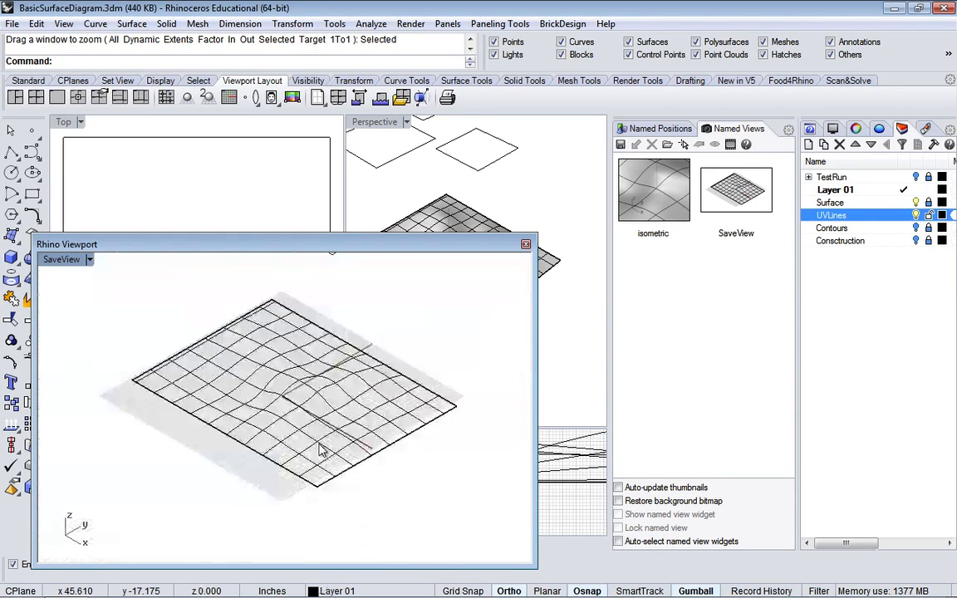
pyautogui.keyDown('shift'); pyautogui.moveTo(395, 325); pyautogui.dragTo(392, 331, button='right'); pyautogui.keyUp('shift')
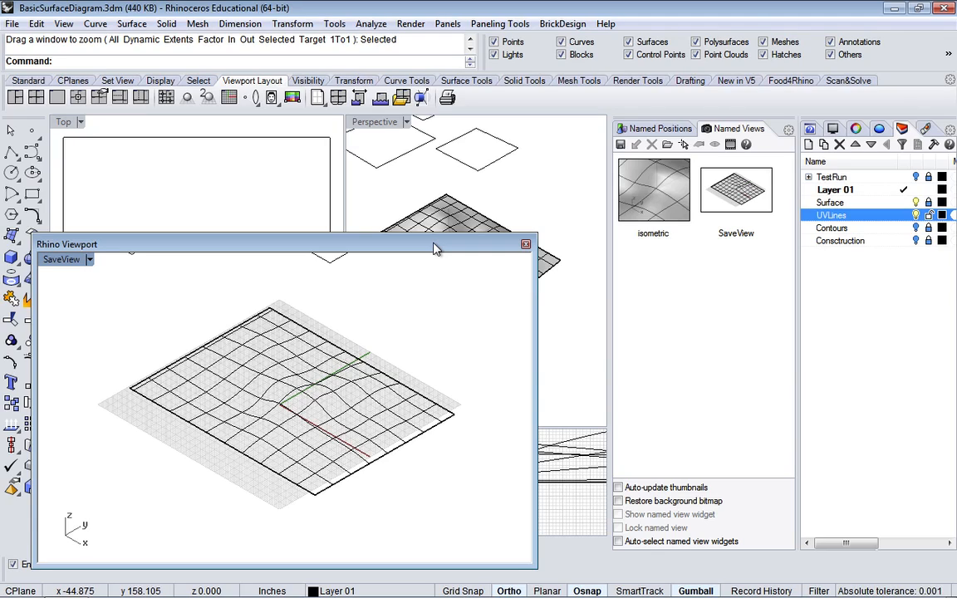
# Move the floating viewport up and set its size to 700 wide by 425 high in the viewport properties.
pyautogui.moveTo(425, 248); pyautogui.dragTo(440, 203)
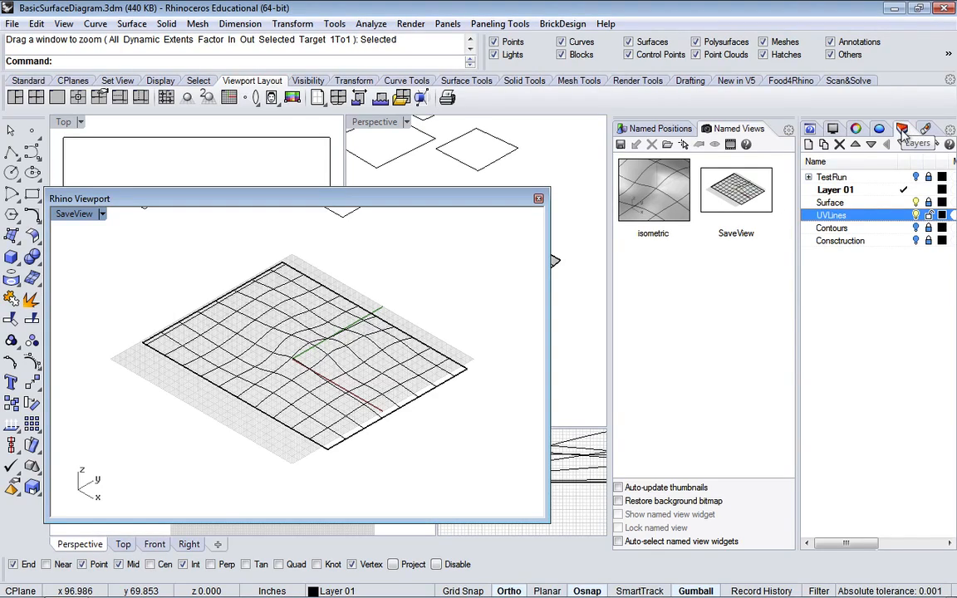
pyautogui.click(857, 129)
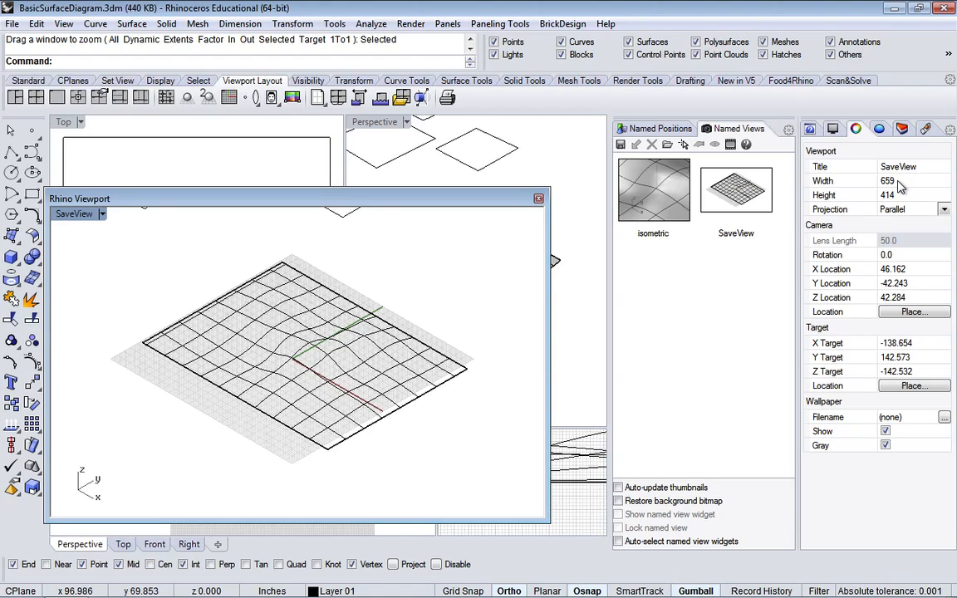
pyautogui.click(902, 183)
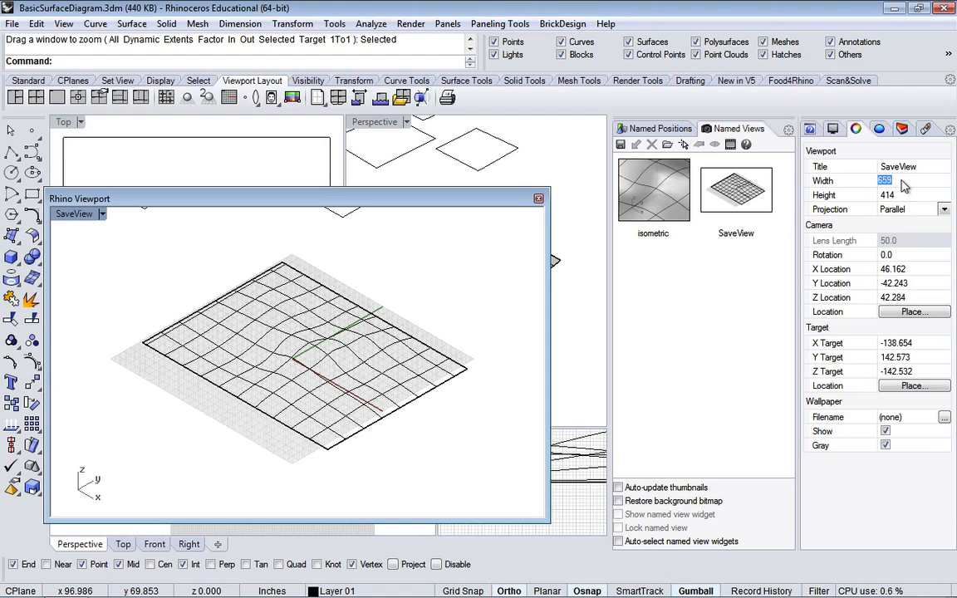
pyautogui.click(902, 196)
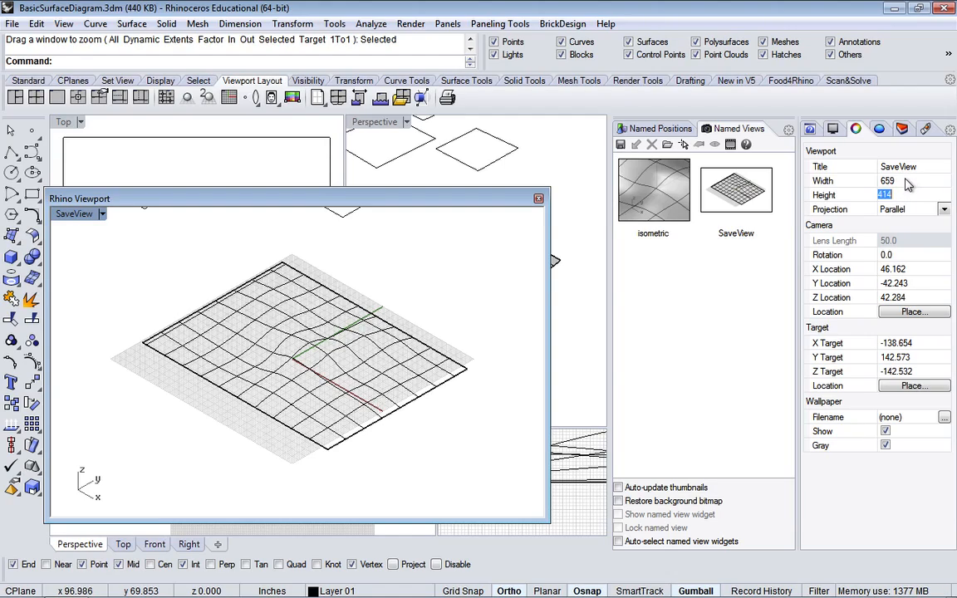
pyautogui.click(909, 183)
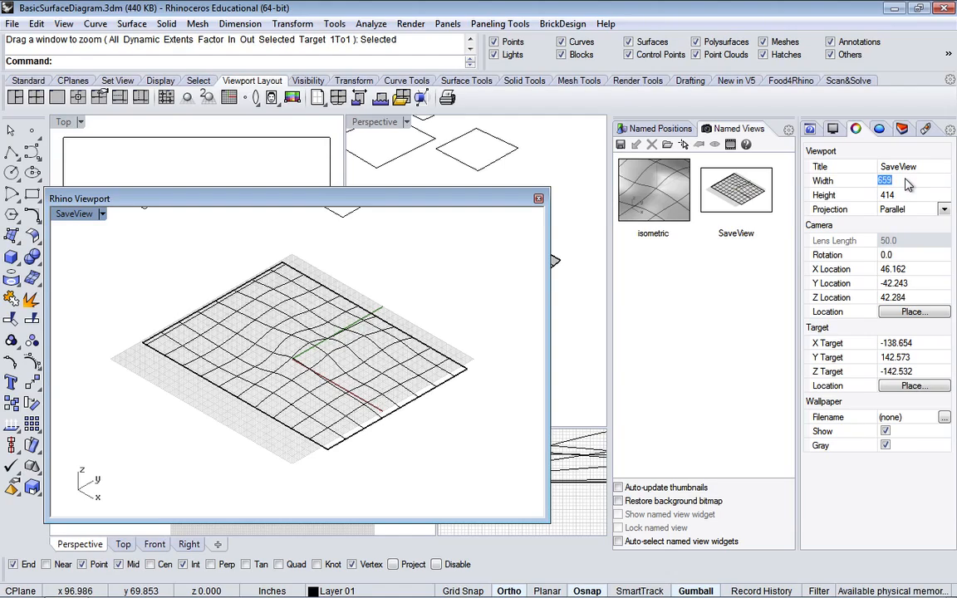
pyautogui.write('700')
pyautogui.press('Return')
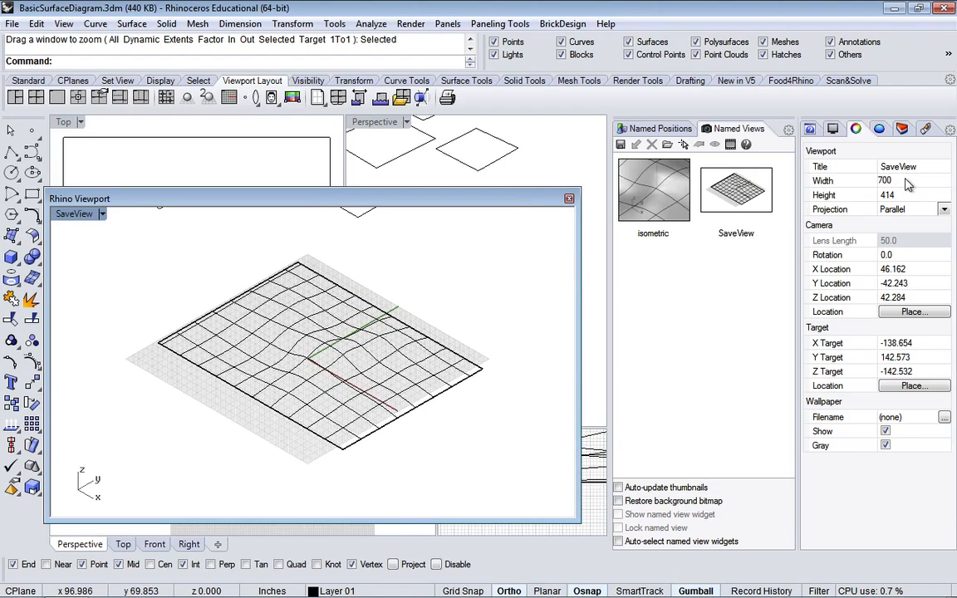
pyautogui.click(897, 198)
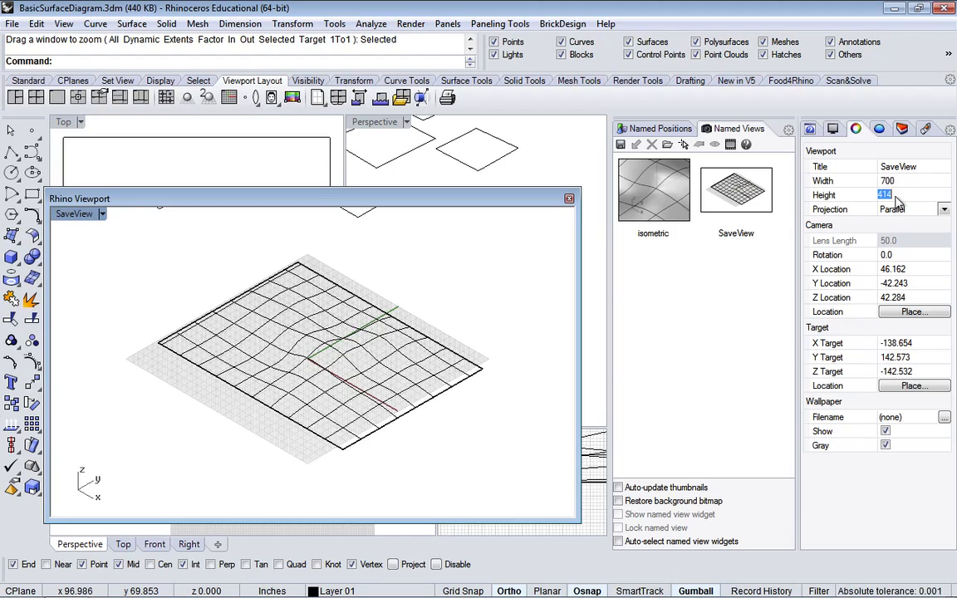
pyautogui.write('425')
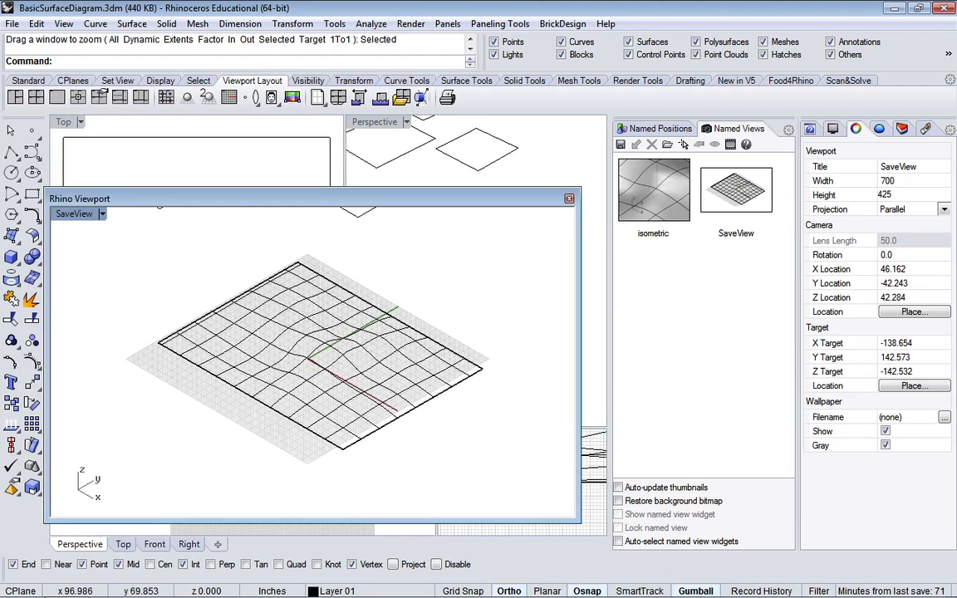
pyautogui.press('Return')
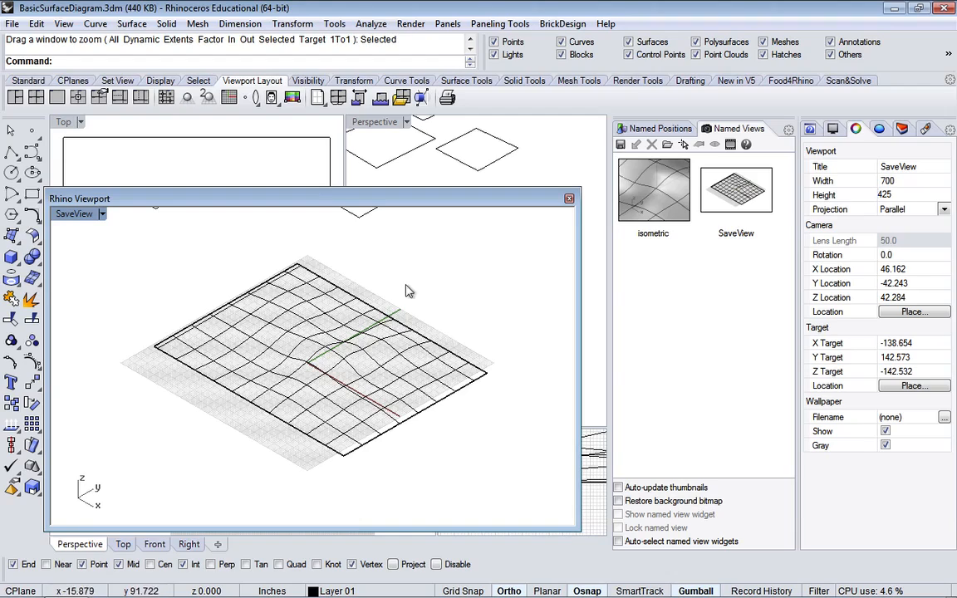
# Examine how zooming in and out on the gridded surface affects the floating viewport's camera and target locations.
pyautogui.scroll(-3, 323, 291)
pyautogui.scroll(4, 355, 326)
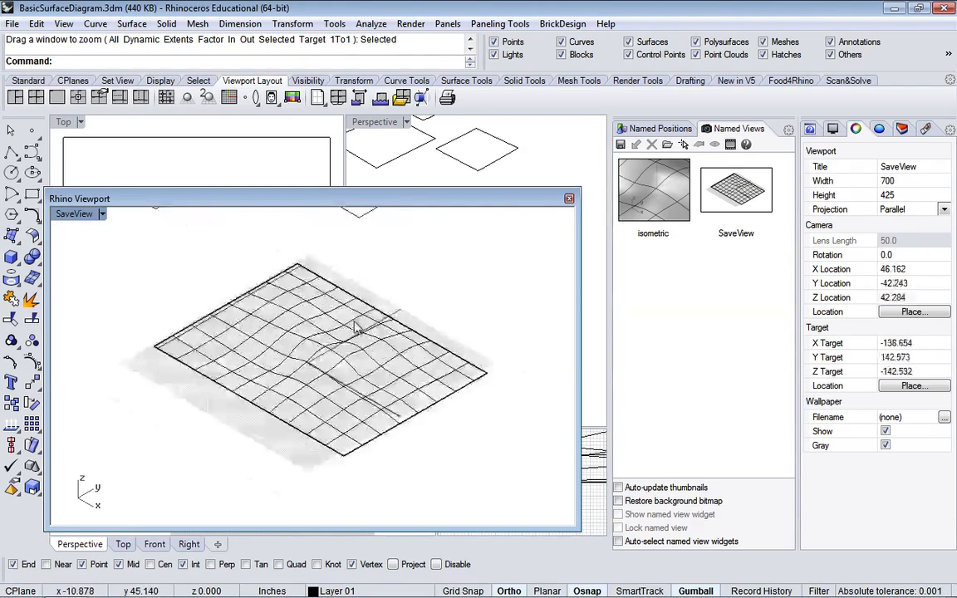
pyautogui.scroll(-2, 356, 327)
pyautogui.scroll(2, 355, 326)
pyautogui.scroll(-4, 355, 326)
pyautogui.scroll(4, 356, 327)
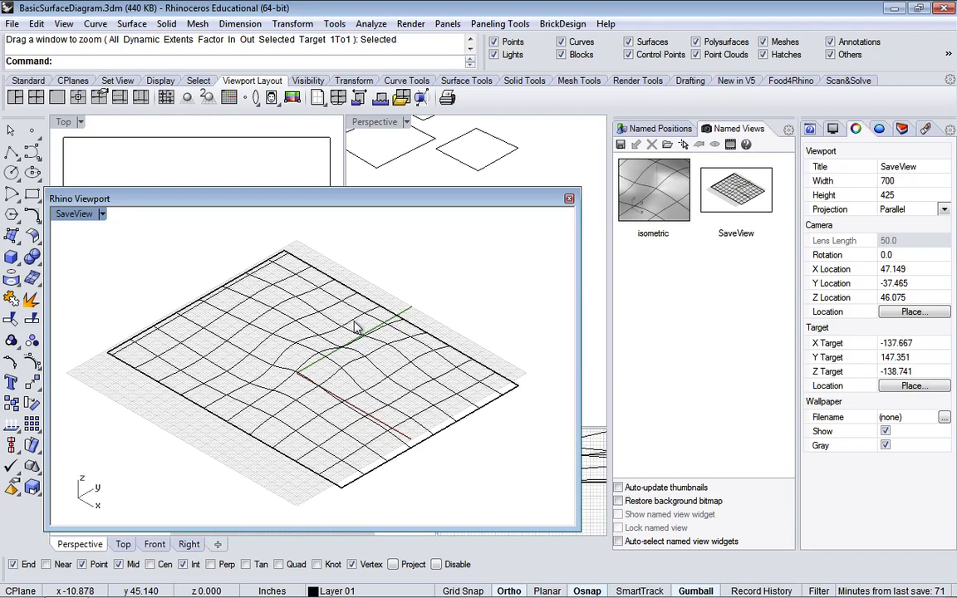
pyautogui.scroll(-6, 355, 322)
pyautogui.scroll(6, 354, 322)
pyautogui.scroll(-2, 354, 322)
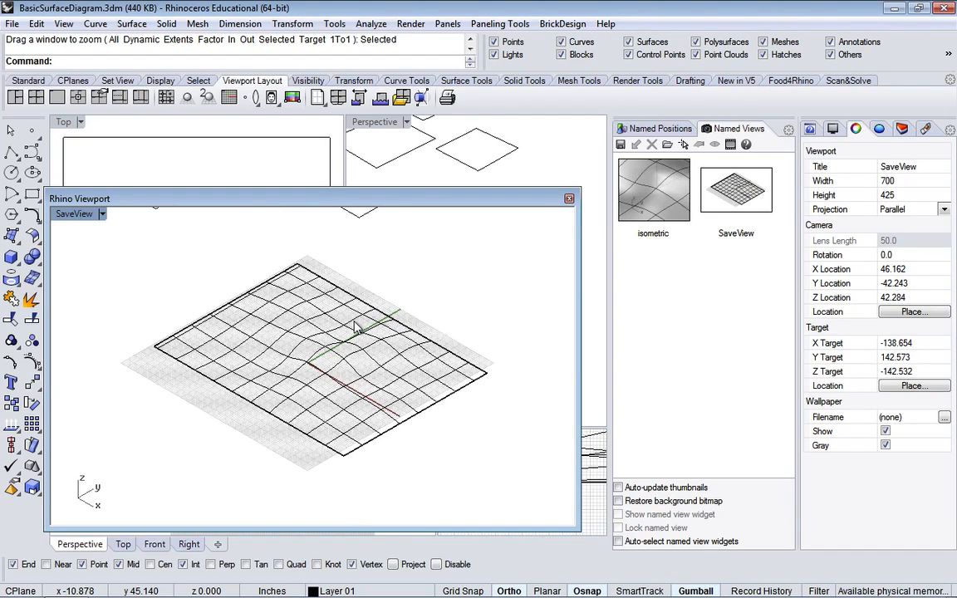
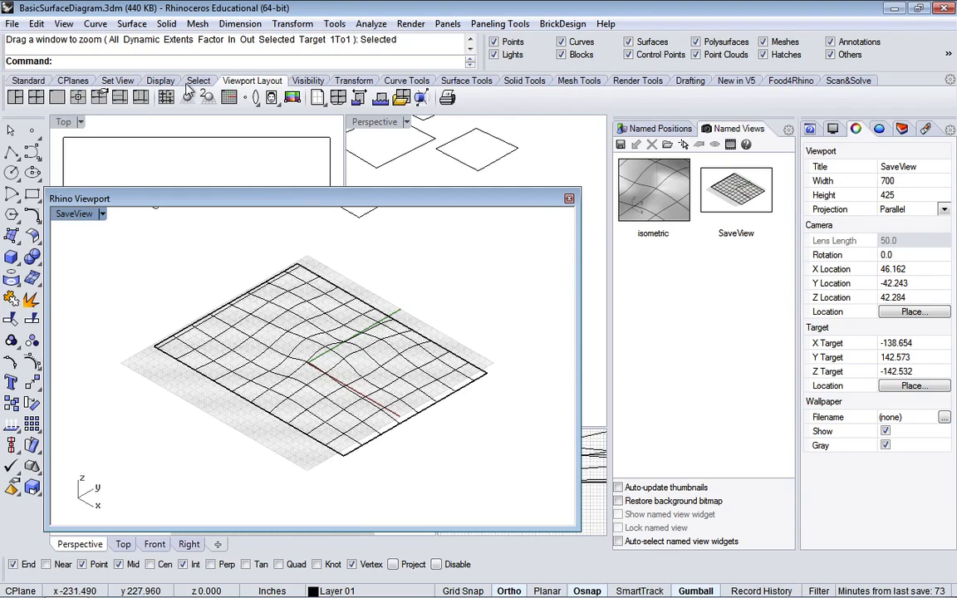
# Show the camera object for the floating SaveView viewport and move that viewport down, clear of the Perspective view.
pyautogui.write('Camera')
pyautogui.press('Return')
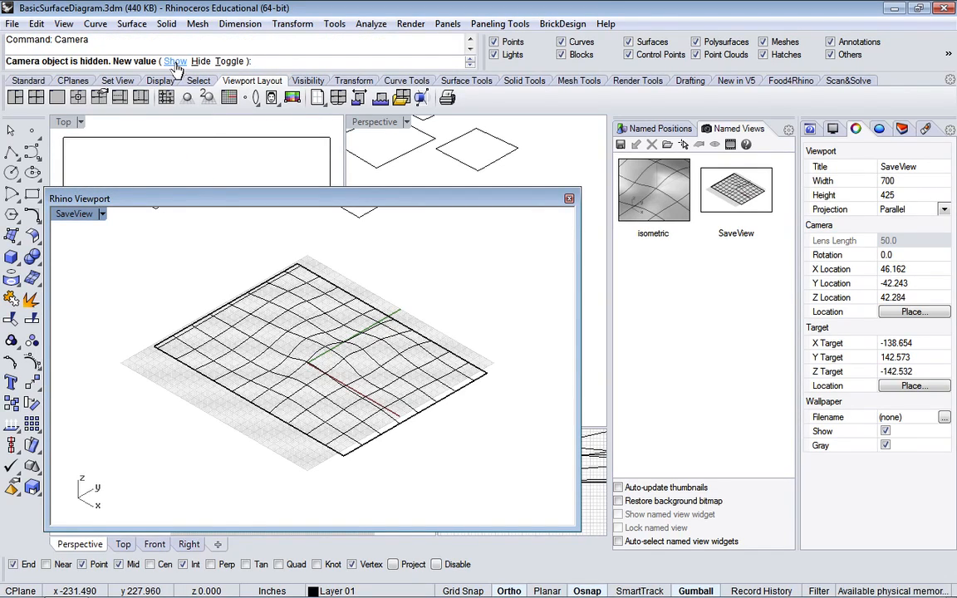
pyautogui.click(174, 63)
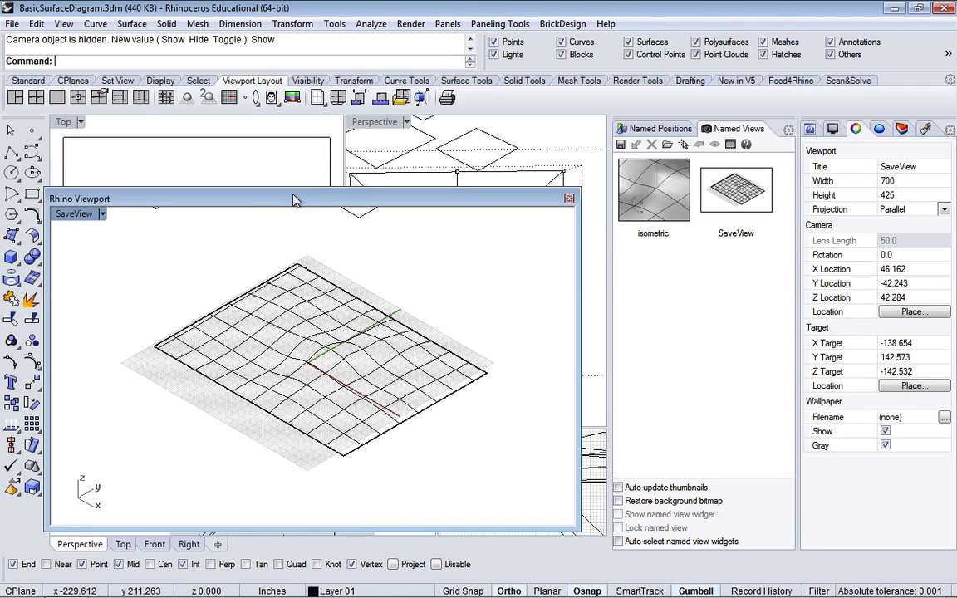
pyautogui.moveTo(293, 199); pyautogui.dragTo(299, 415)
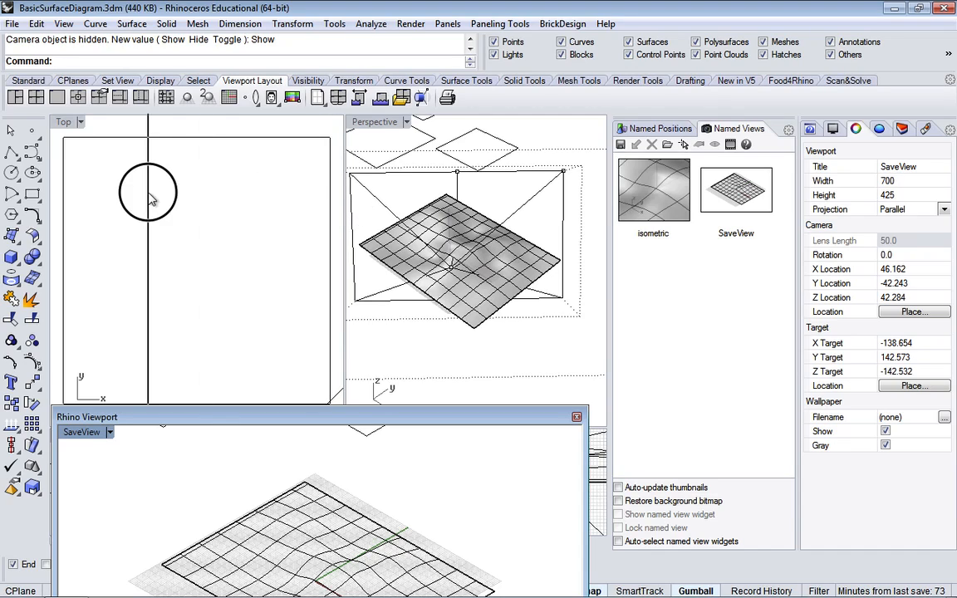
# Widen the Perspective viewport and orbit it to frame the whole camera frustum beside the gridded surface.
pyautogui.moveTo(129, 196); pyautogui.dragTo(127, 197)
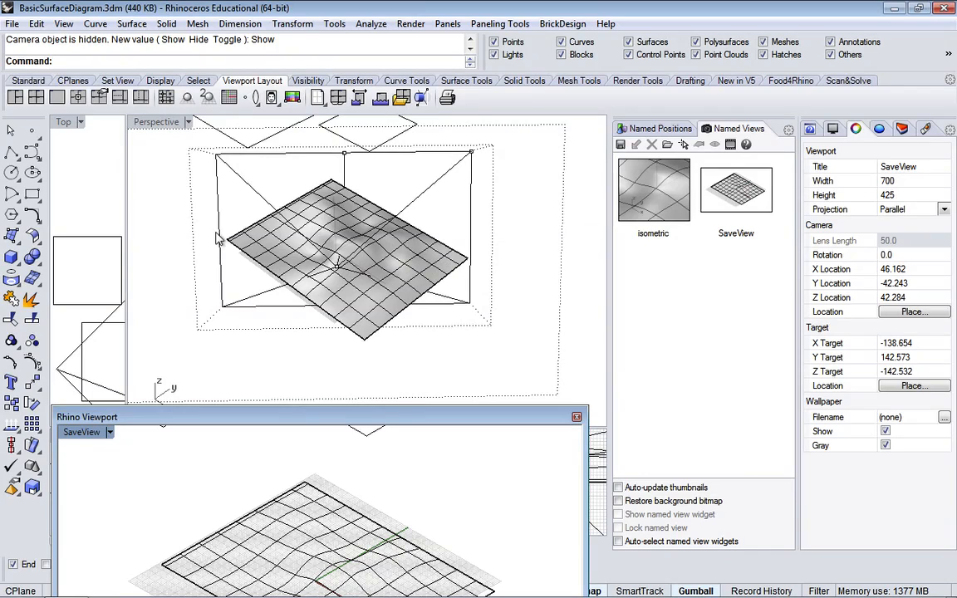
pyautogui.moveTo(175, 244); pyautogui.dragTo(443, 217, button='right')
pyautogui.keyDown('shift'); pyautogui.moveTo(447, 339); pyautogui.dragTo(544, 208, button='right'); pyautogui.keyUp('shift')
pyautogui.scroll(-18, 498, 248)
pyautogui.scroll(12, 496, 248)
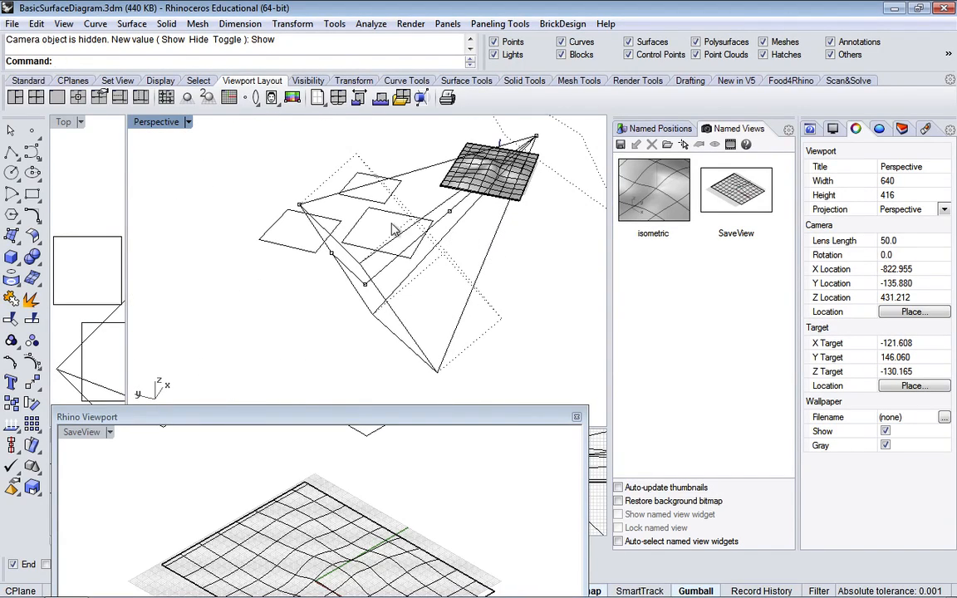
# Delete the three squares lying beside the gridded surface.
pyautogui.click(327, 200)
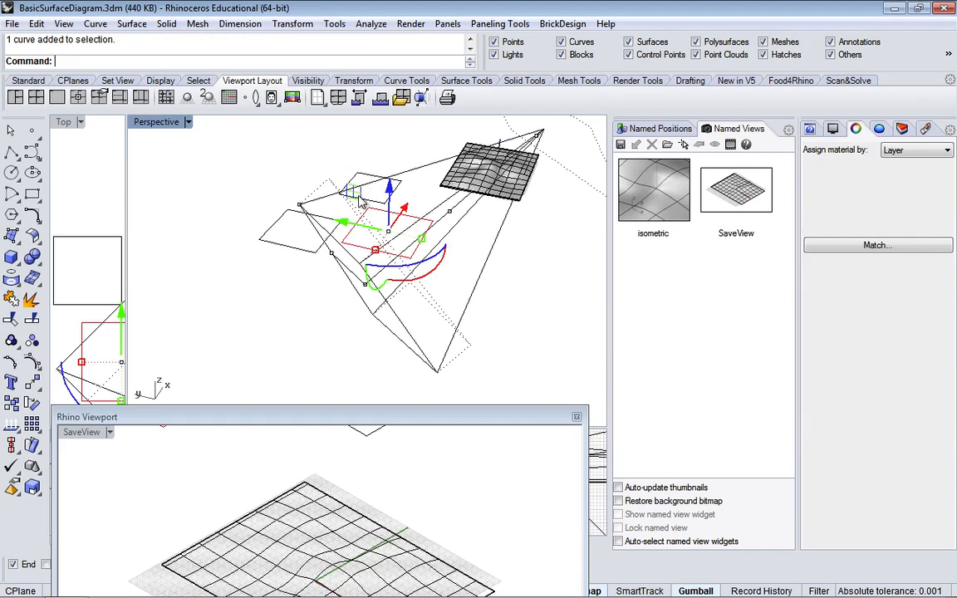
pyautogui.keyDown('shift'); pyautogui.click(356, 176); pyautogui.keyUp('shift')
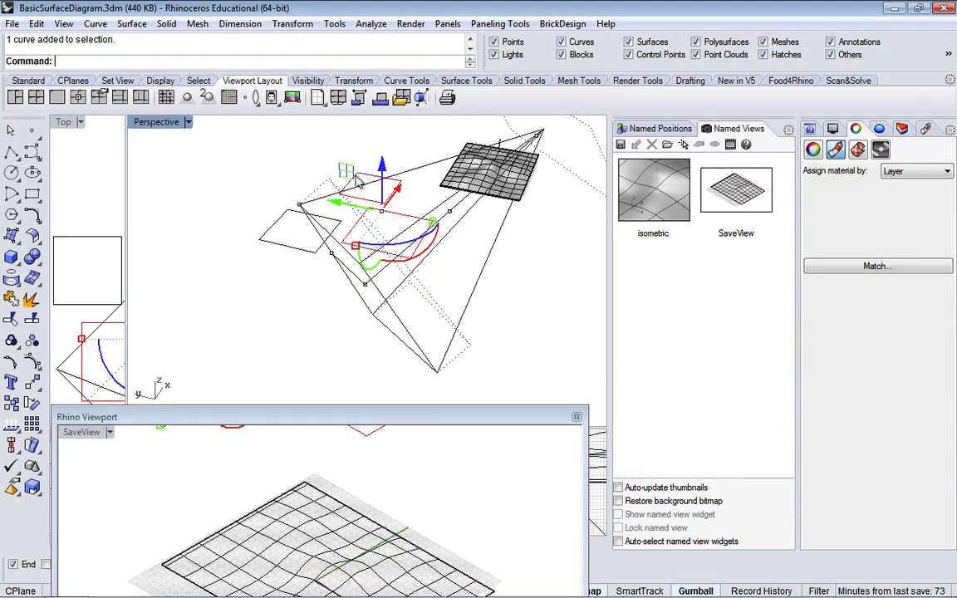
pyautogui.keyDown('shift'); pyautogui.click(294, 253); pyautogui.keyUp('shift')
pyautogui.press('Delete')
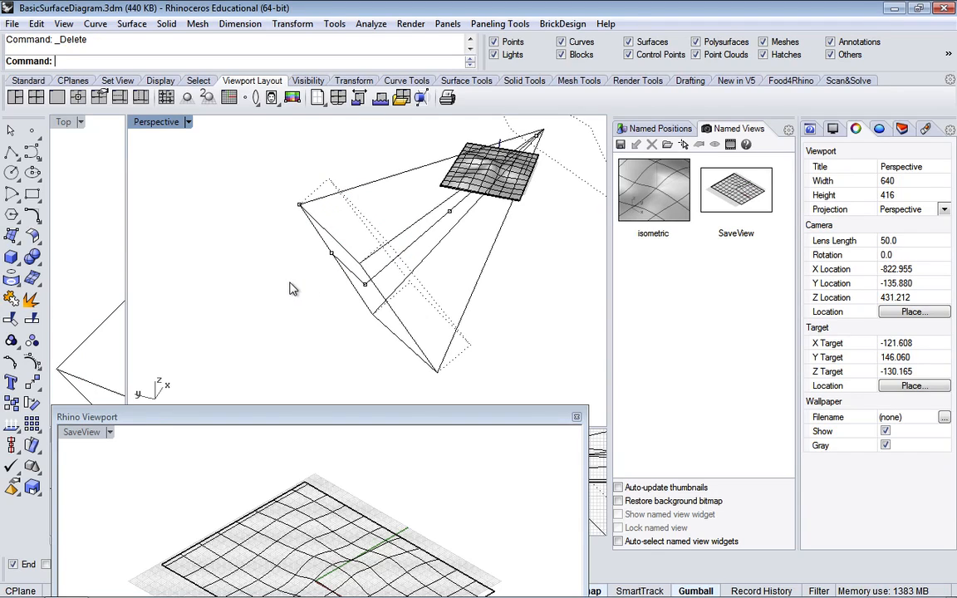
# Draw a 3Point rectangle in the Perspective view from the frustum's far-face corner through its edge midpoint to the face's centre point.
pyautogui.moveTo(290, 287); pyautogui.dragTo(354, 209, button='right')
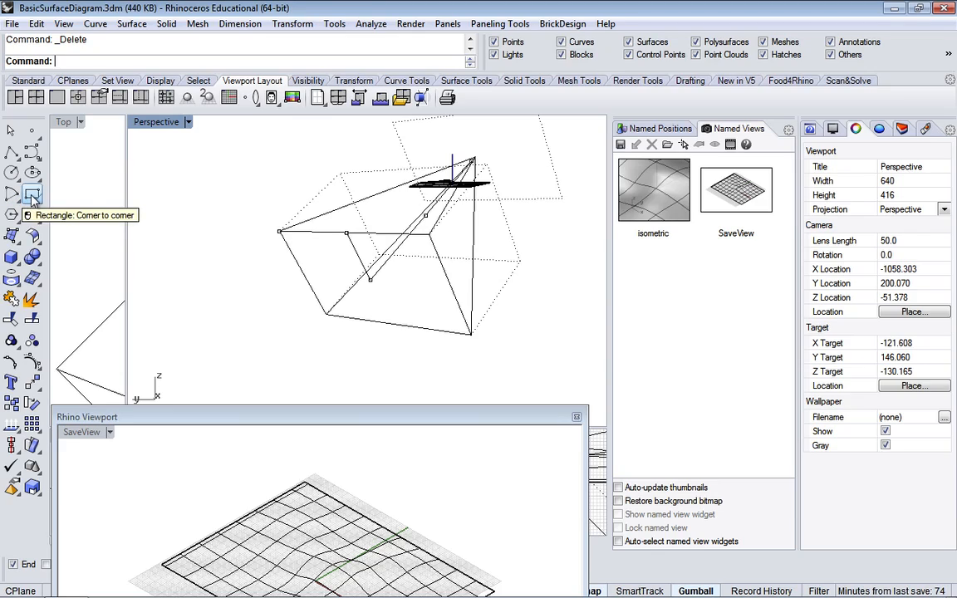
pyautogui.moveTo(33, 196); pyautogui.dragTo(53, 208)
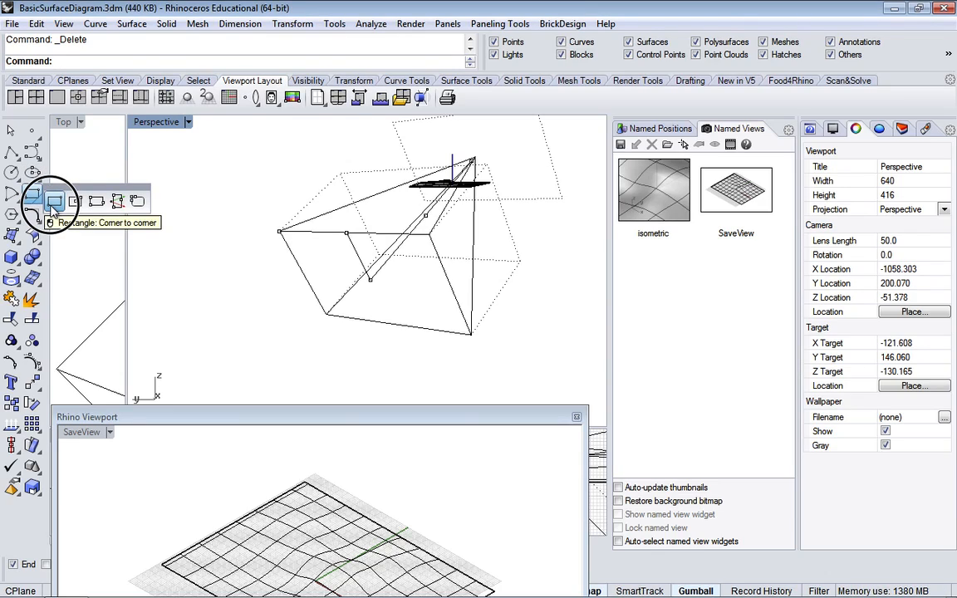
pyautogui.click(75, 202)
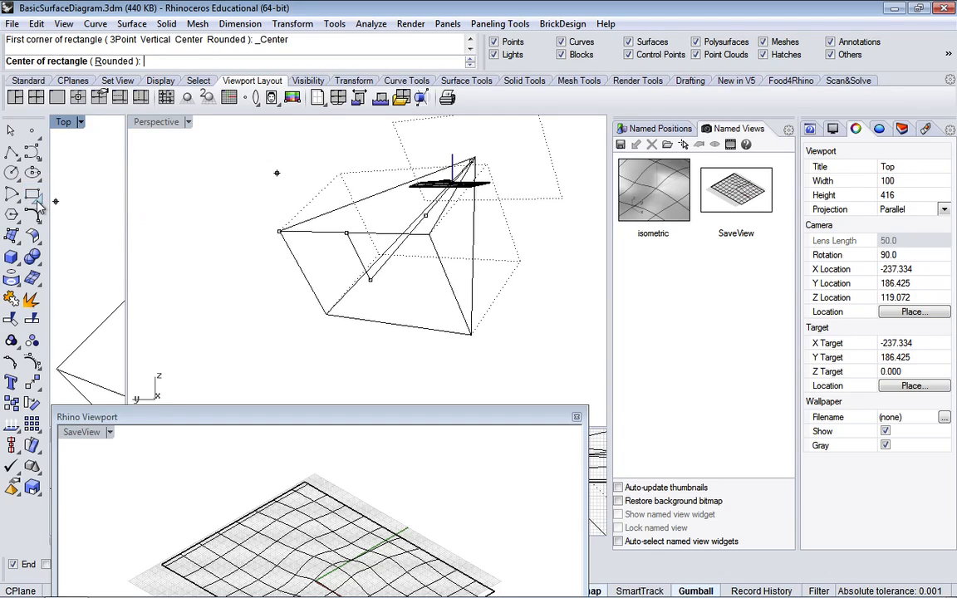
pyautogui.click(32, 194)
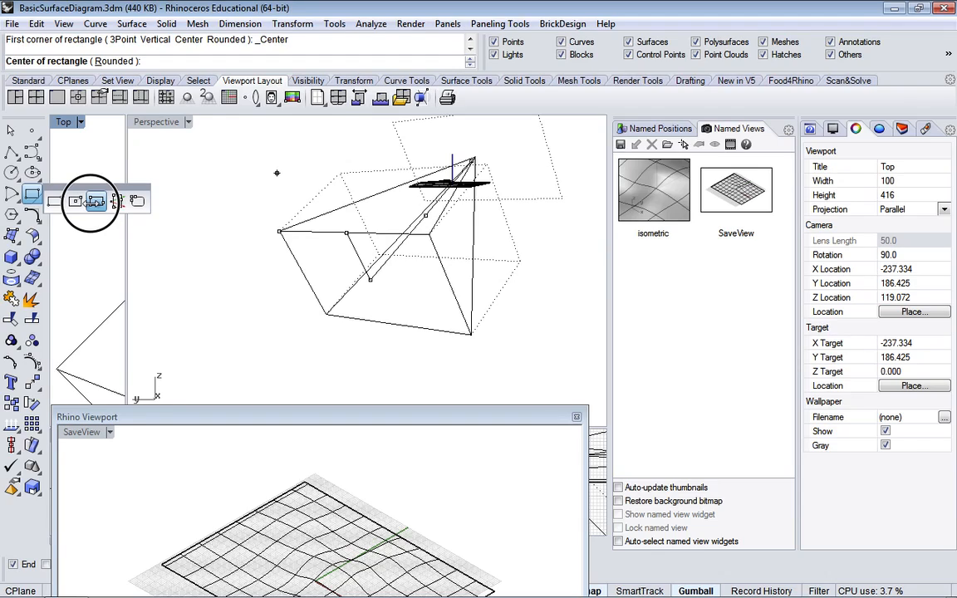
pyautogui.click(94, 201)
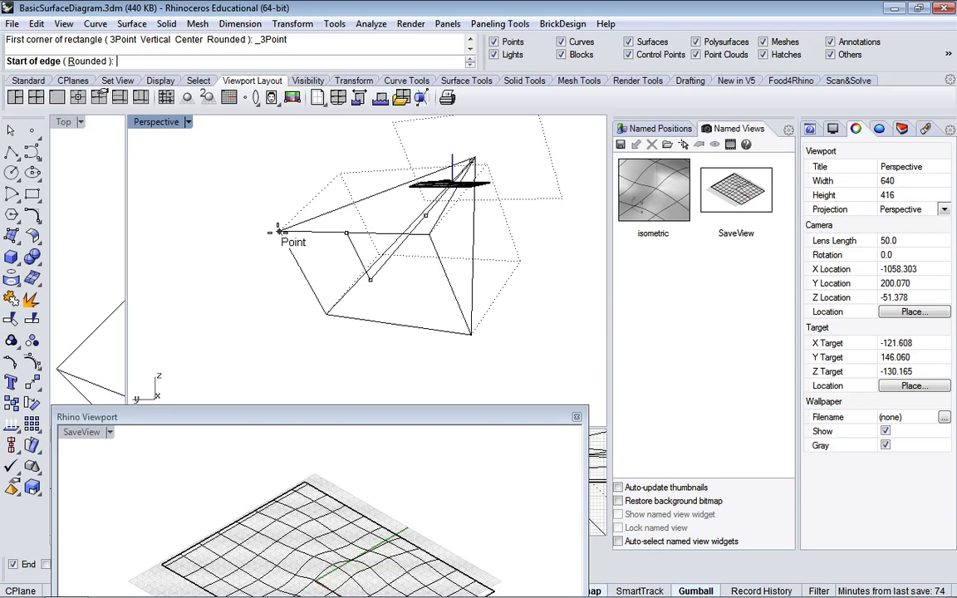
pyautogui.moveTo(324, 419); pyautogui.dragTo(375, 180)
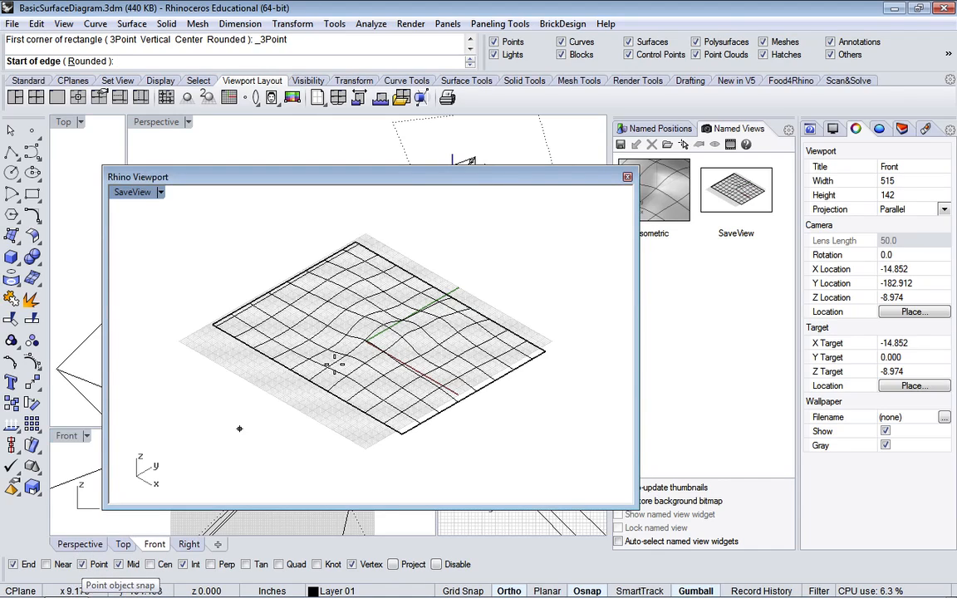
pyautogui.click(388, 186)
pyautogui.click(391, 179)
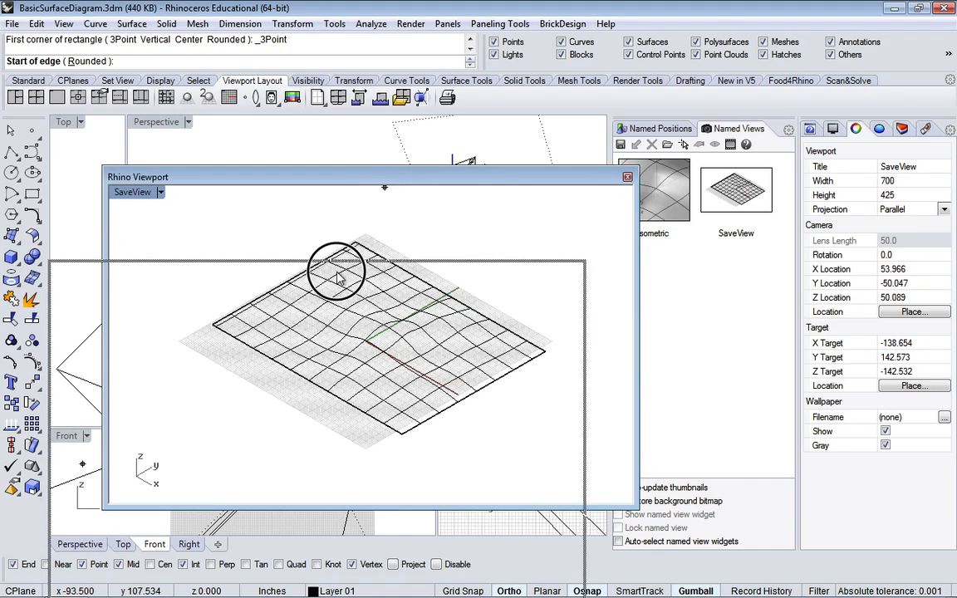
pyautogui.moveTo(338, 443); pyautogui.dragTo(336, 440)
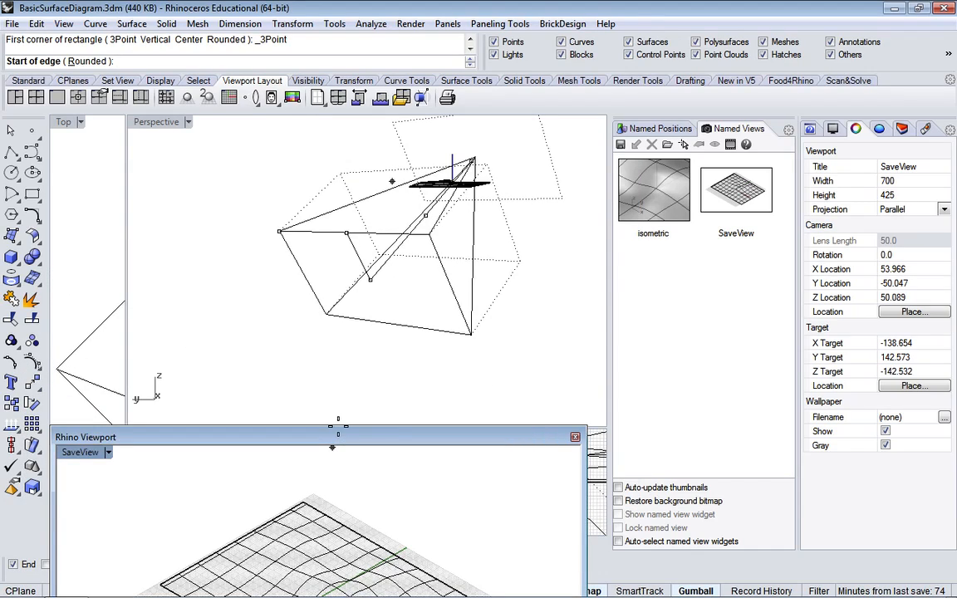
pyautogui.click(279, 230)
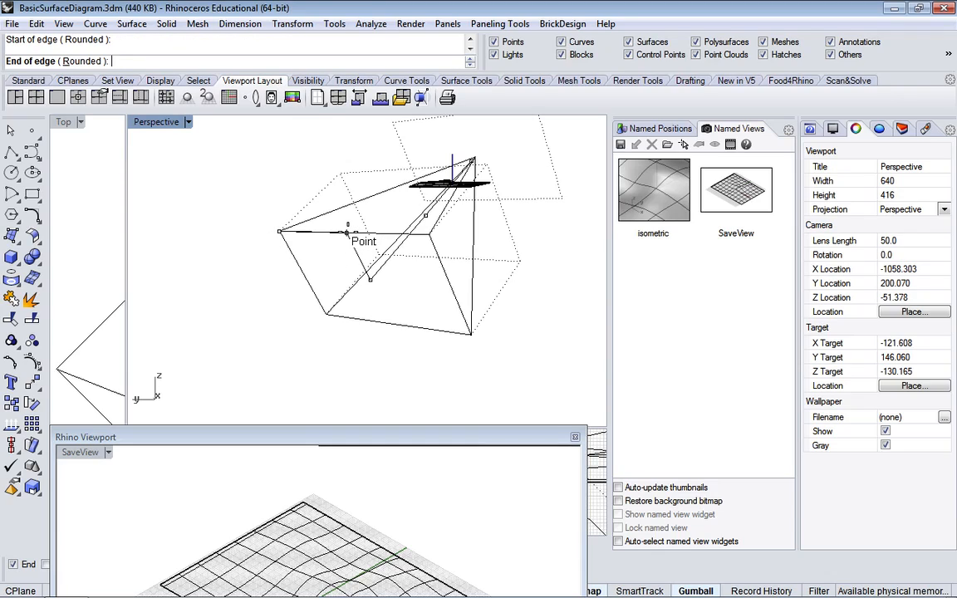
pyautogui.click(346, 233)
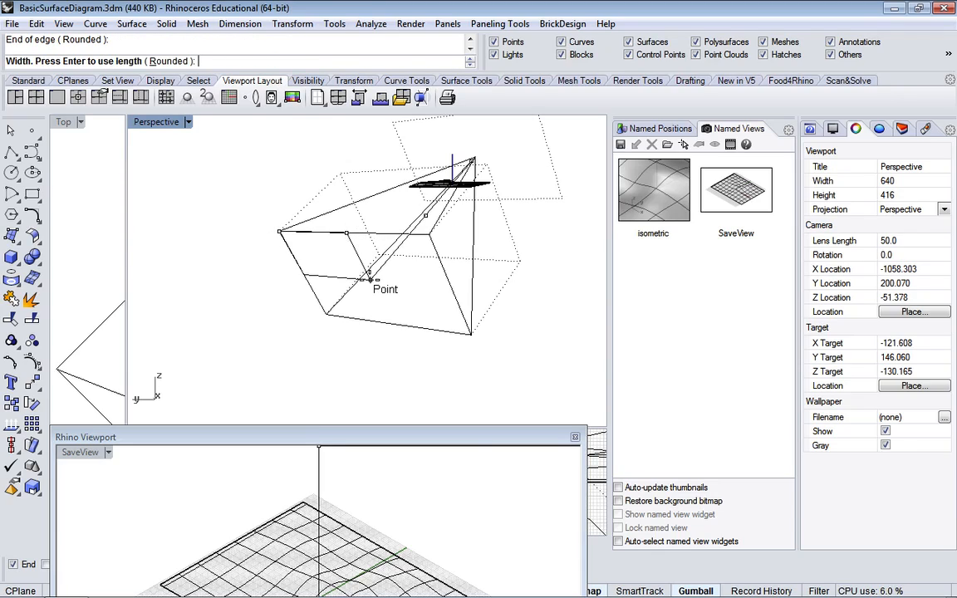
pyautogui.click(370, 280)
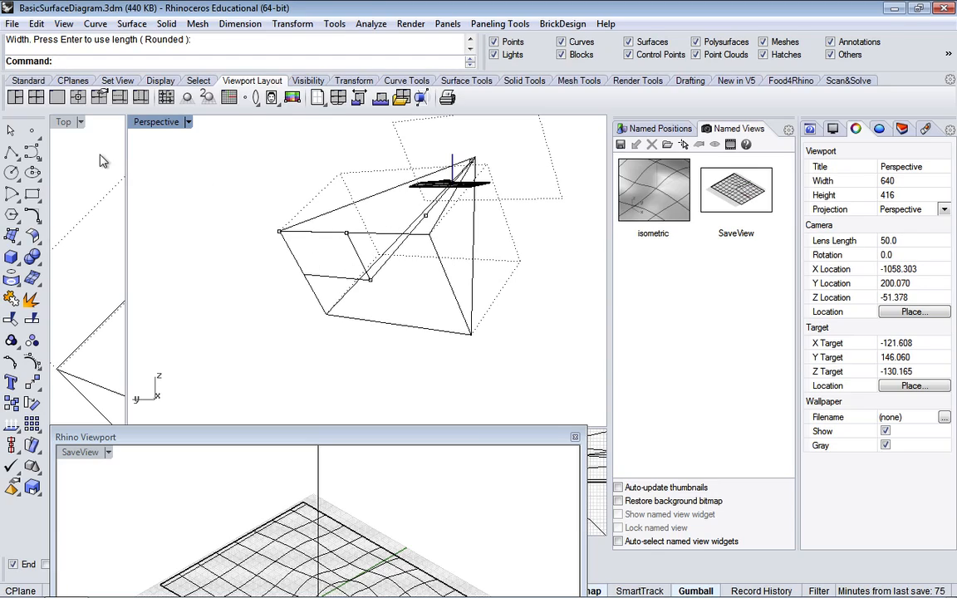
pyautogui.click(12, 131)
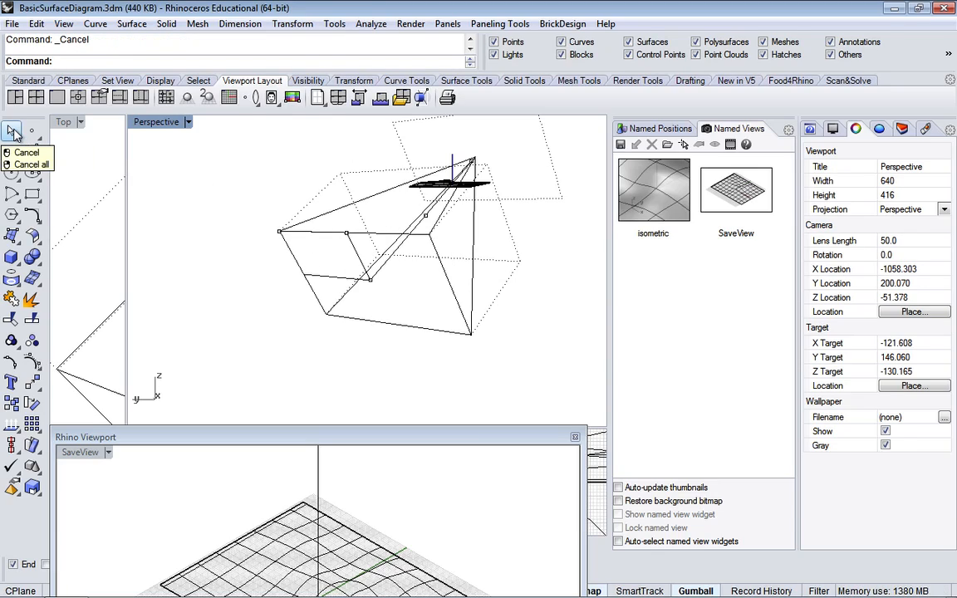
# Scale the new rectangle by a factor of 2 from the frustum corner where it starts.
pyautogui.click(339, 283)
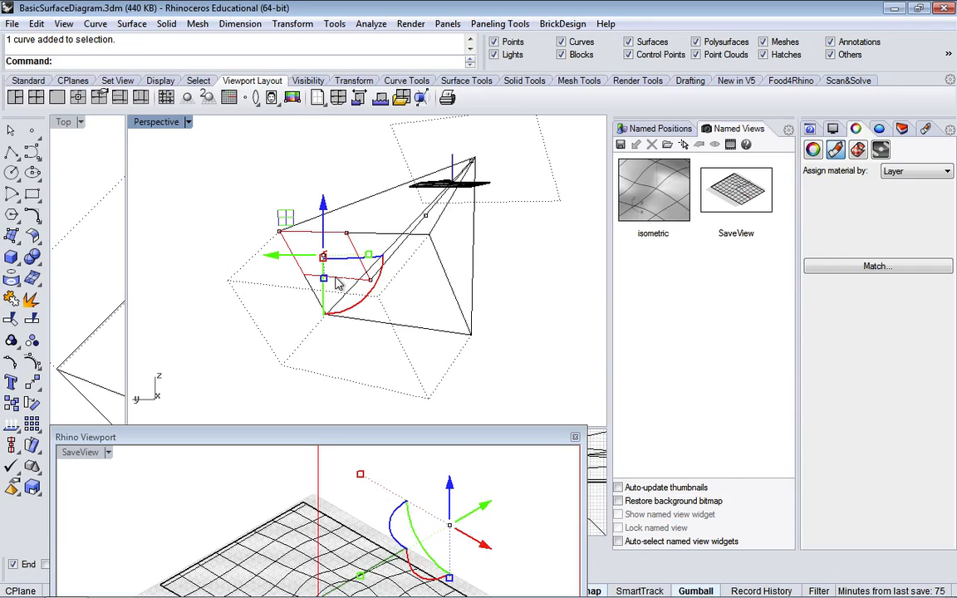
pyautogui.write('Scale')
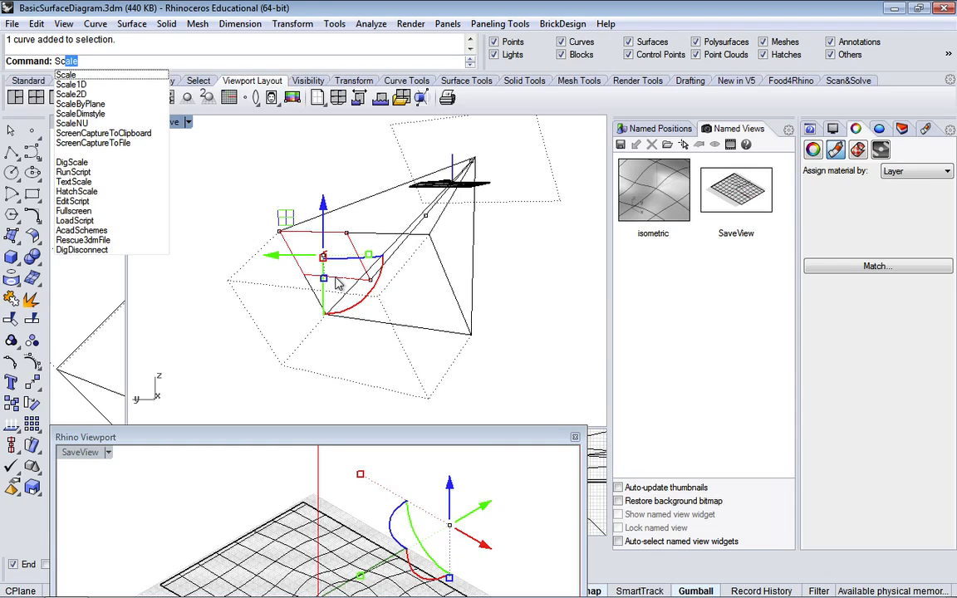
pyautogui.press('Return')
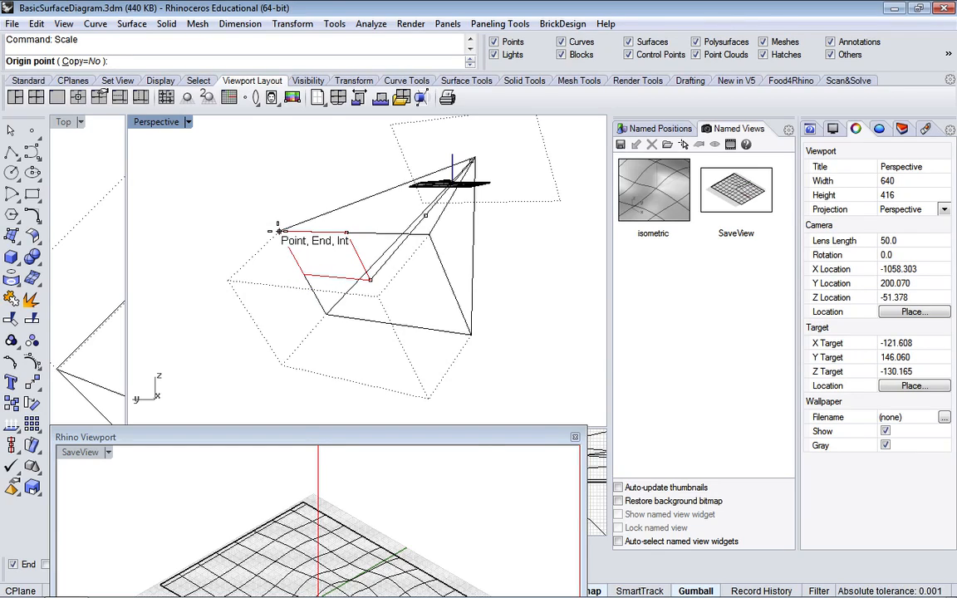
pyautogui.click(279, 231)
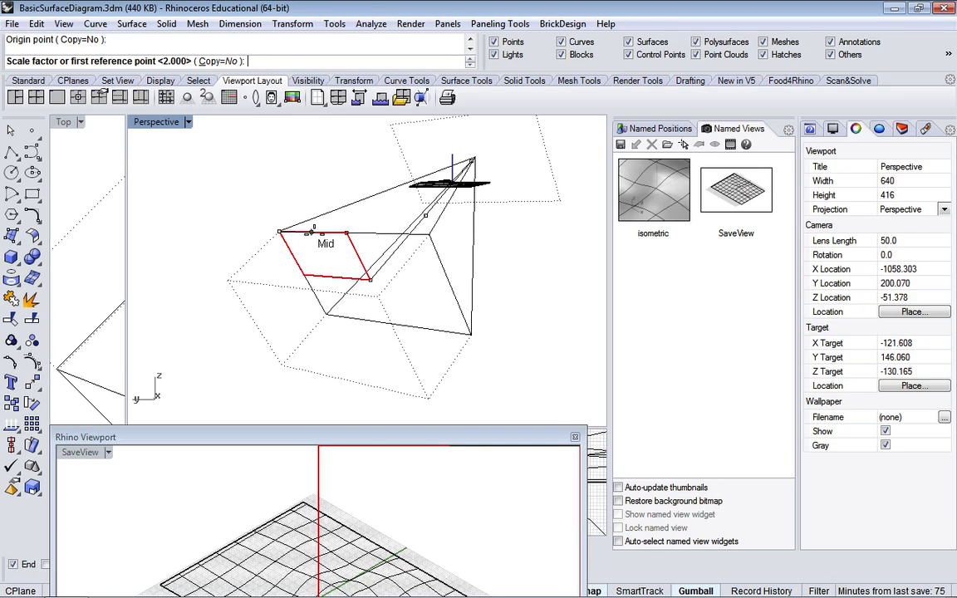
pyautogui.write('2')
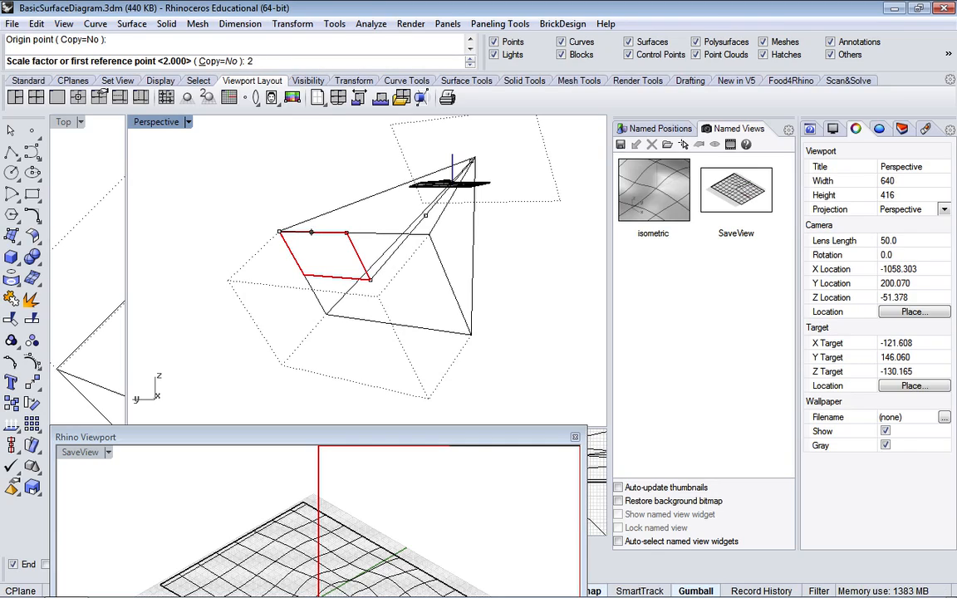
pyautogui.press('Return')
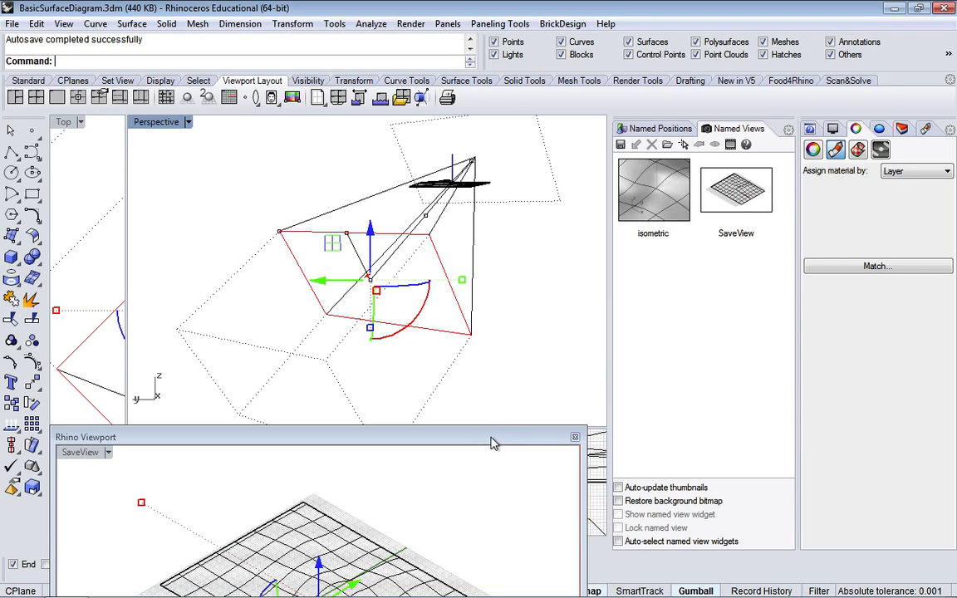
# Hide the camera object of the floating SaveView viewport and reposition that viewport over the lower part of the Perspective view.
pyautogui.moveTo(396, 438); pyautogui.dragTo(426, 226)
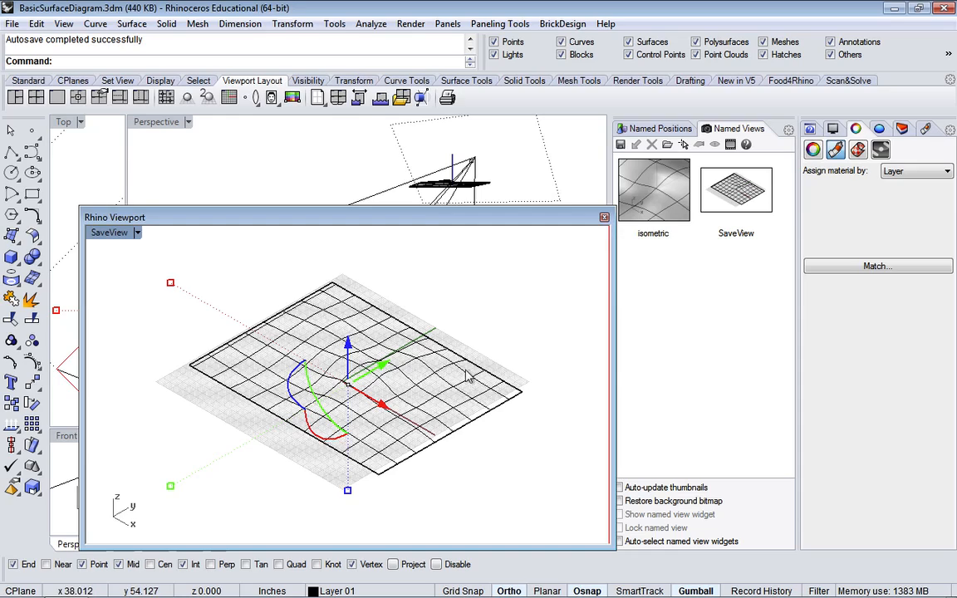
pyautogui.moveTo(418, 218); pyautogui.dragTo(404, 241)
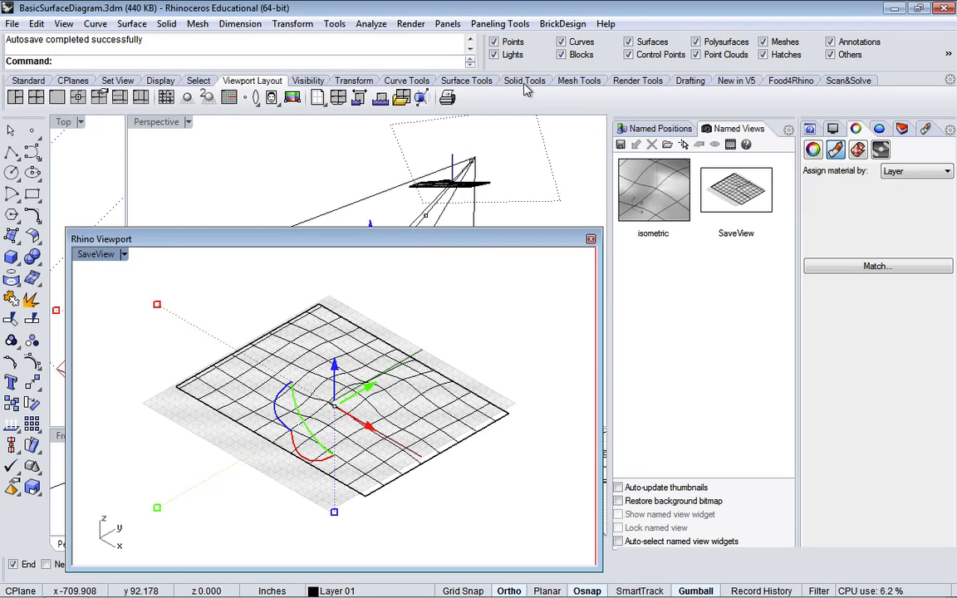
pyautogui.moveTo(485, 240)
pyautogui.mouseDown()
pyautogui.moveTo(538, 271)
pyautogui.moveTo(487, 243)
pyautogui.mouseUp()
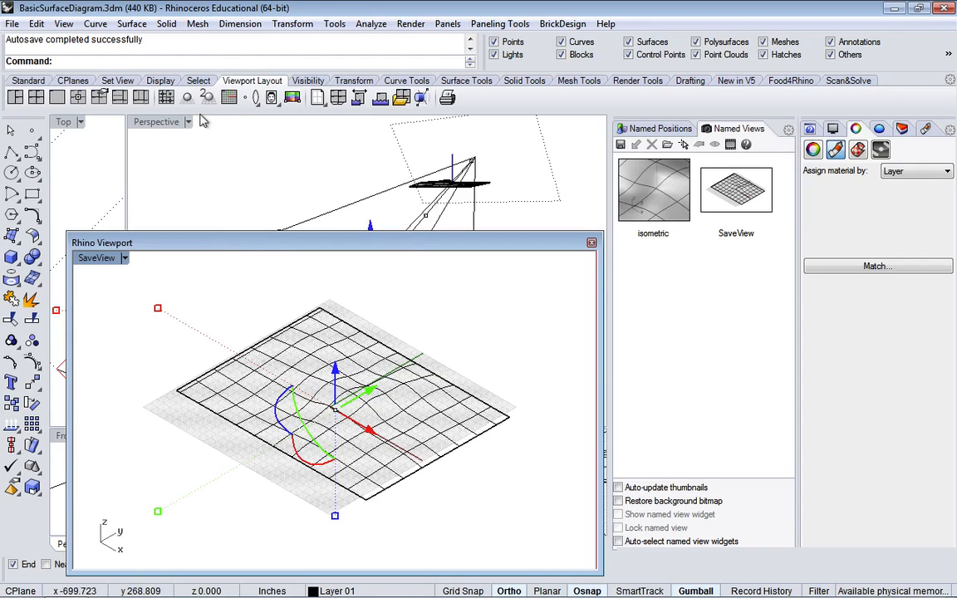
pyautogui.write('Camera')
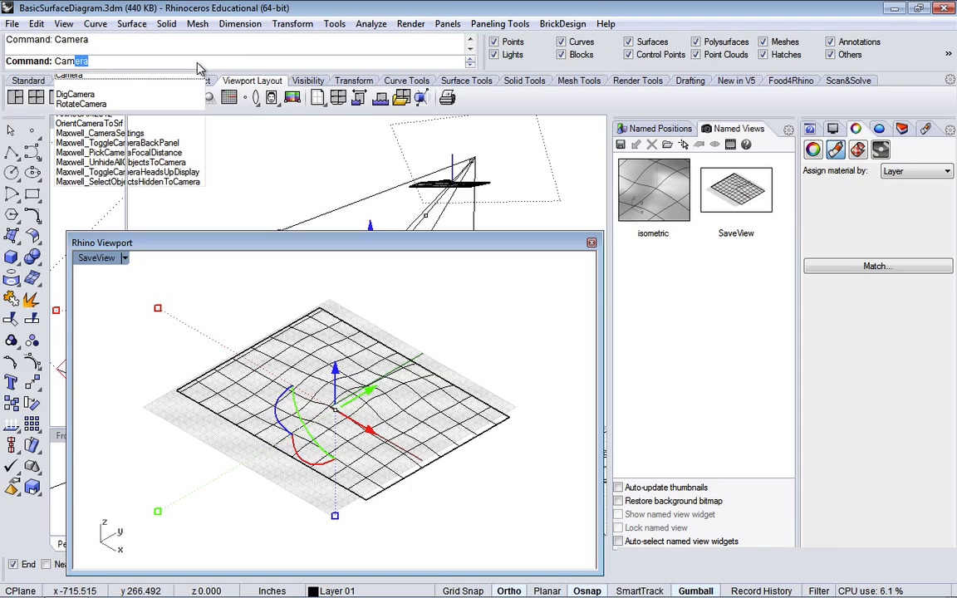
pyautogui.press('Return')
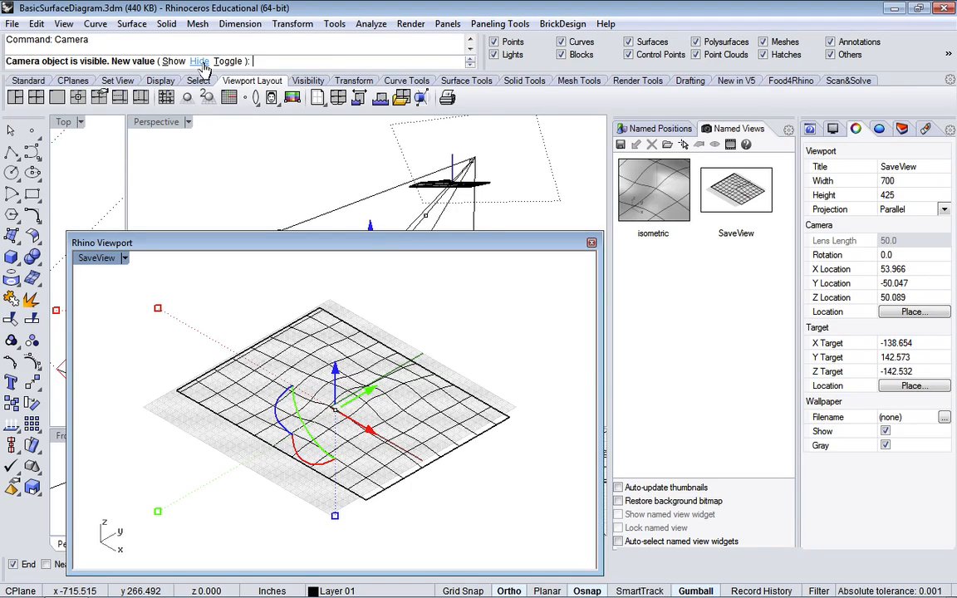
pyautogui.click(200, 61)
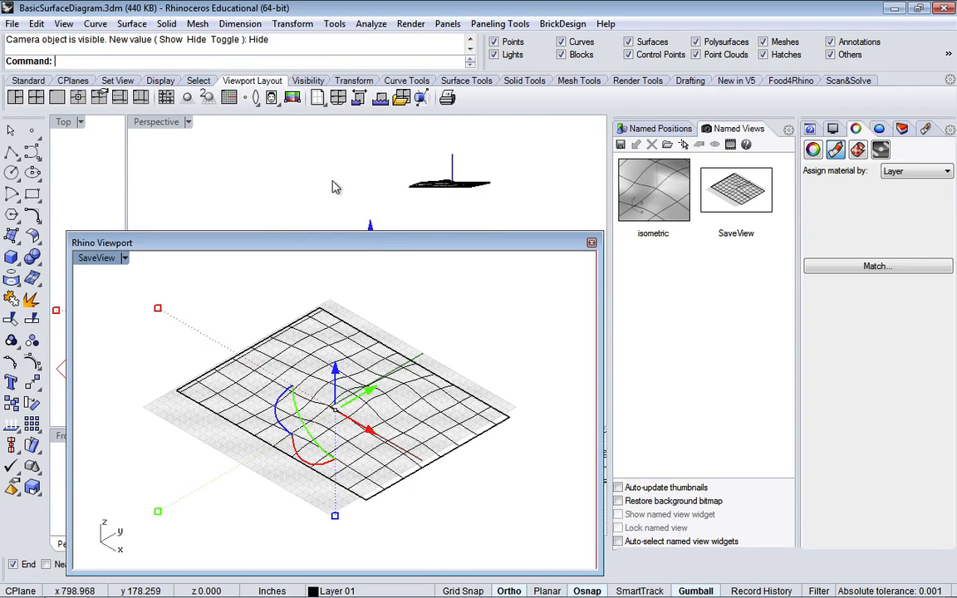
pyautogui.moveTo(371, 251); pyautogui.dragTo(390, 376)
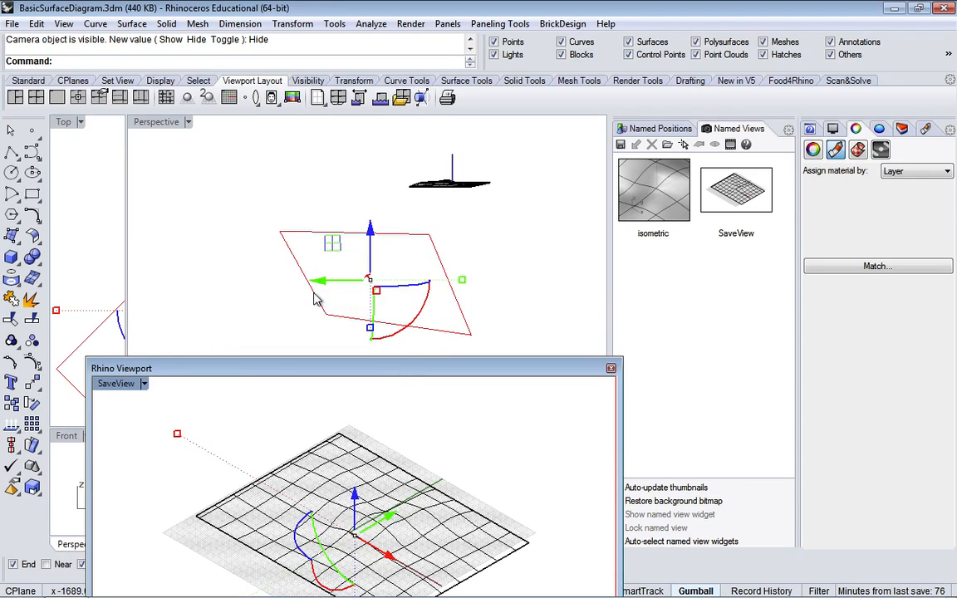
pyautogui.moveTo(425, 363); pyautogui.dragTo(388, 267)
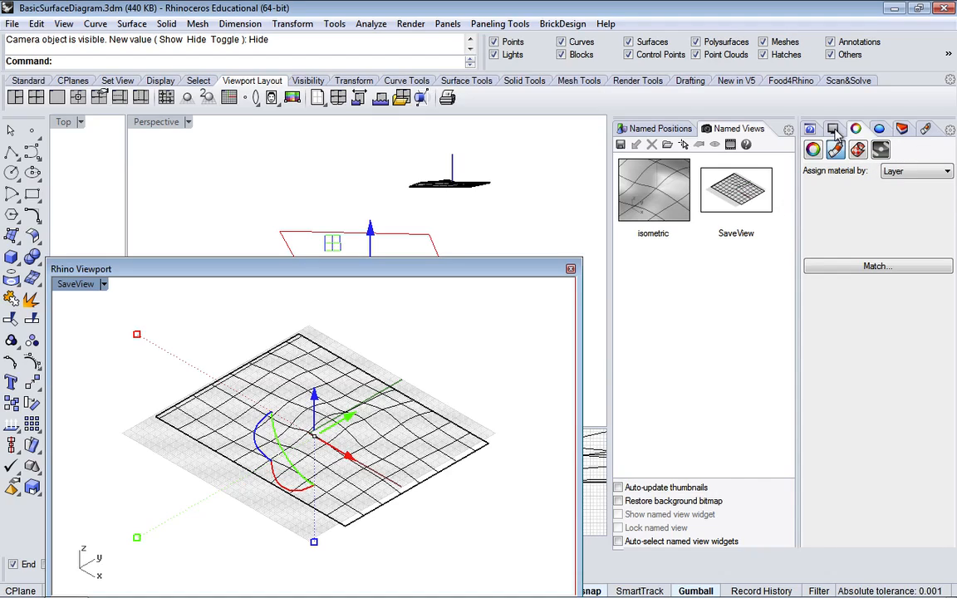
# Add a new layer below UVLines and delete the surplus second new layer.
pyautogui.click(902, 130)
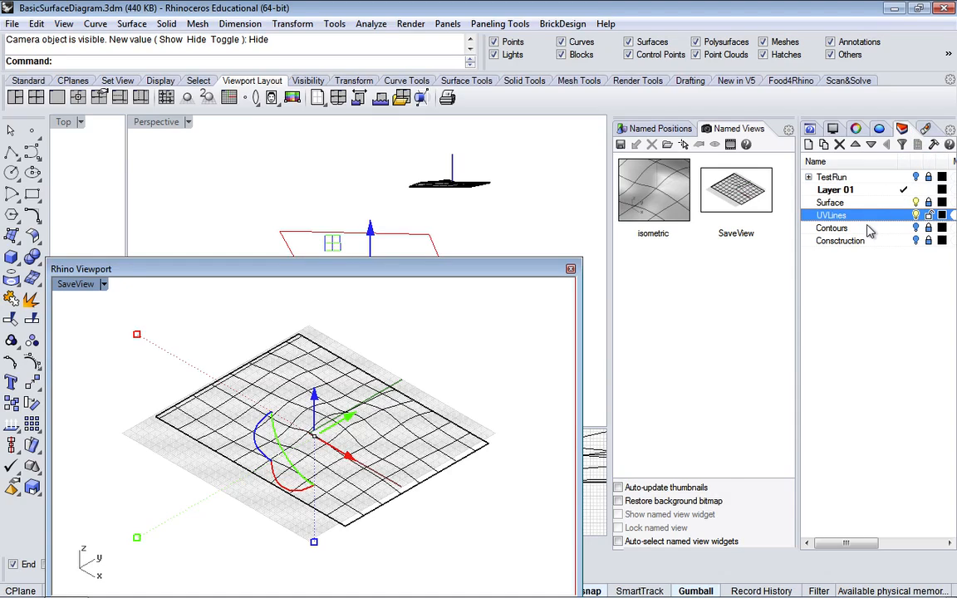
pyautogui.click(809, 146)
pyautogui.click(809, 146)
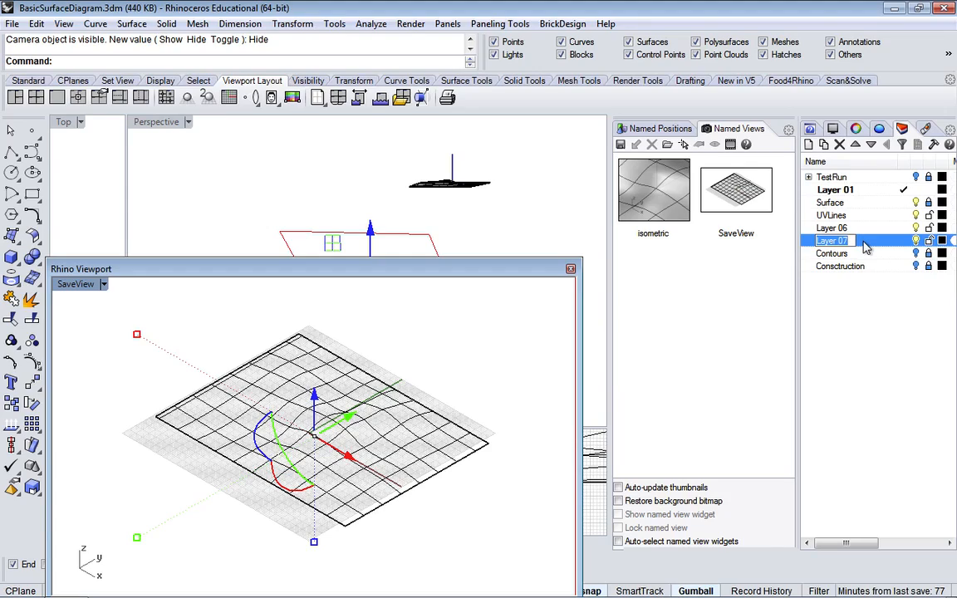
pyautogui.click(811, 243)
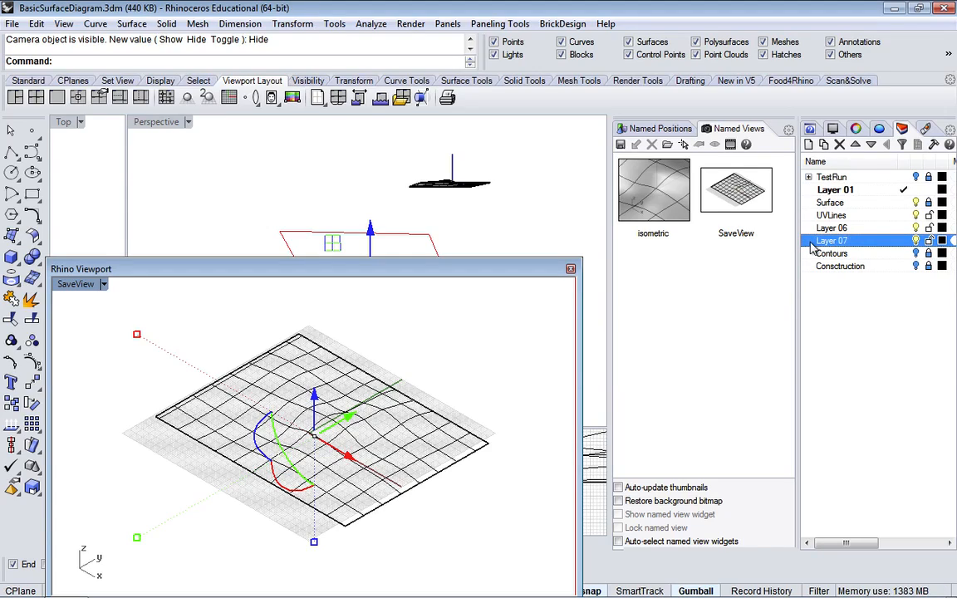
pyautogui.click(839, 145)
# Rename the new layer below UVLines as ViewportOutline.
pyautogui.click(841, 230)
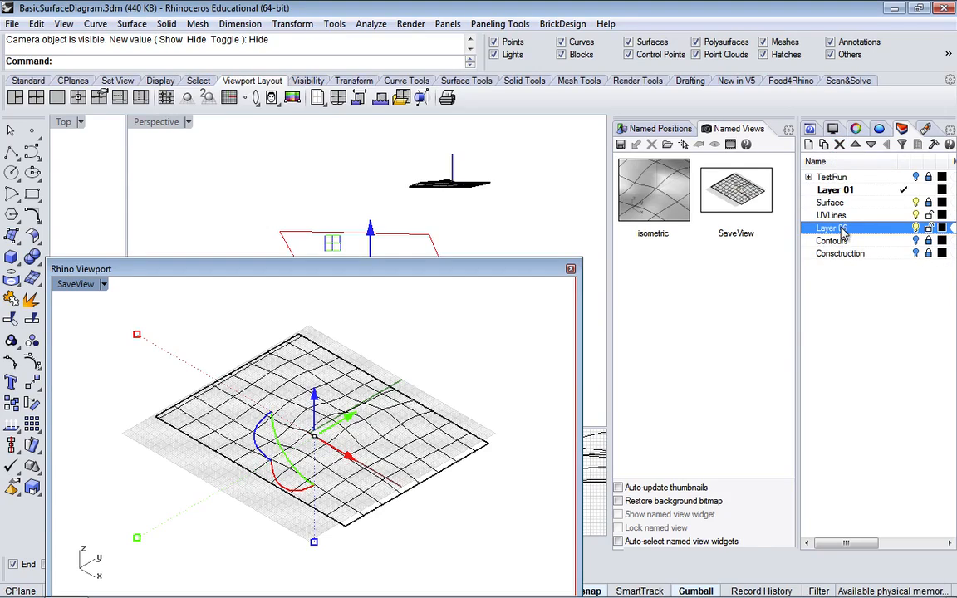
pyautogui.click(841, 229)
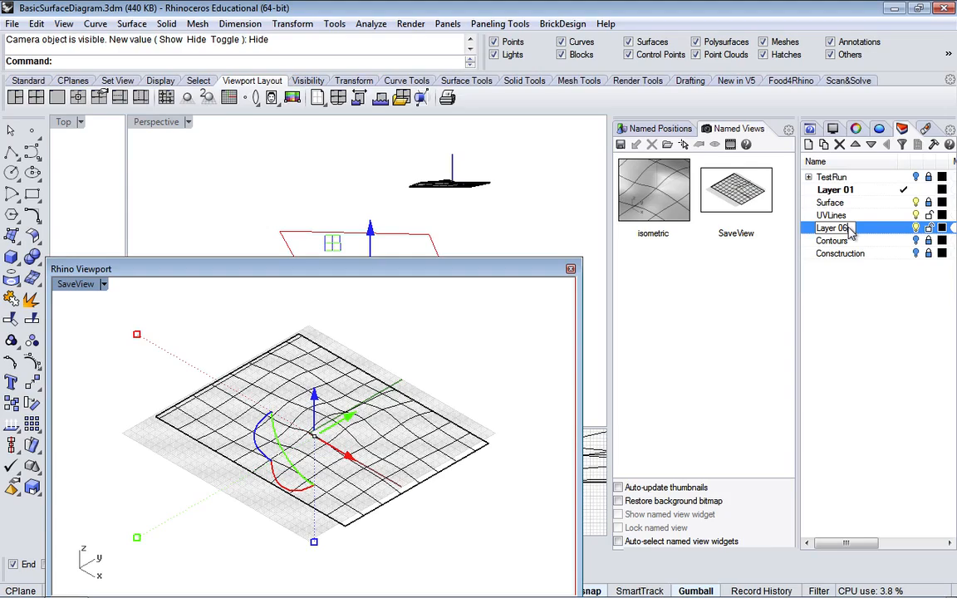
pyautogui.press('BackSpace')
pyautogui.press('BackSpace')
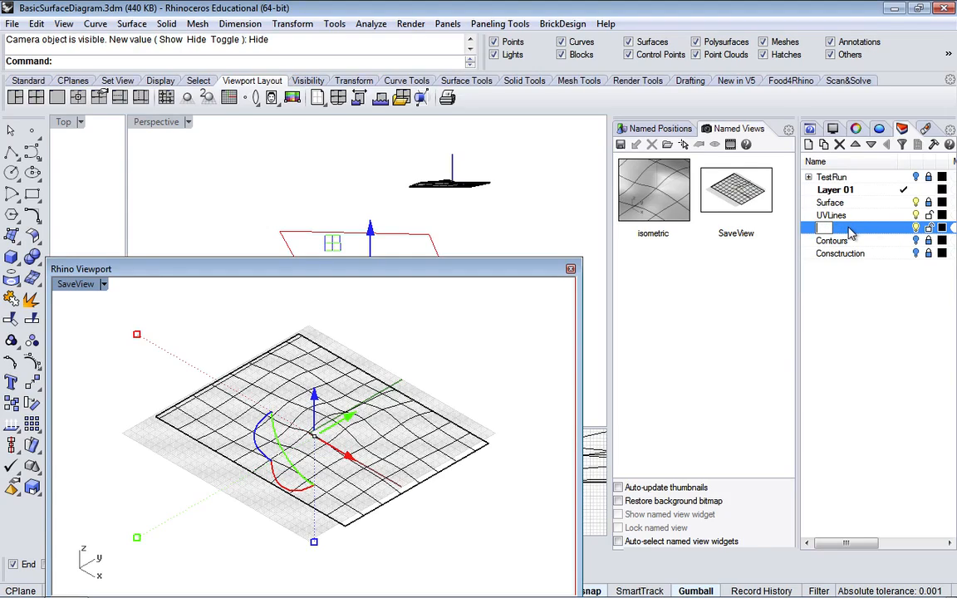
pyautogui.write('Viewport')
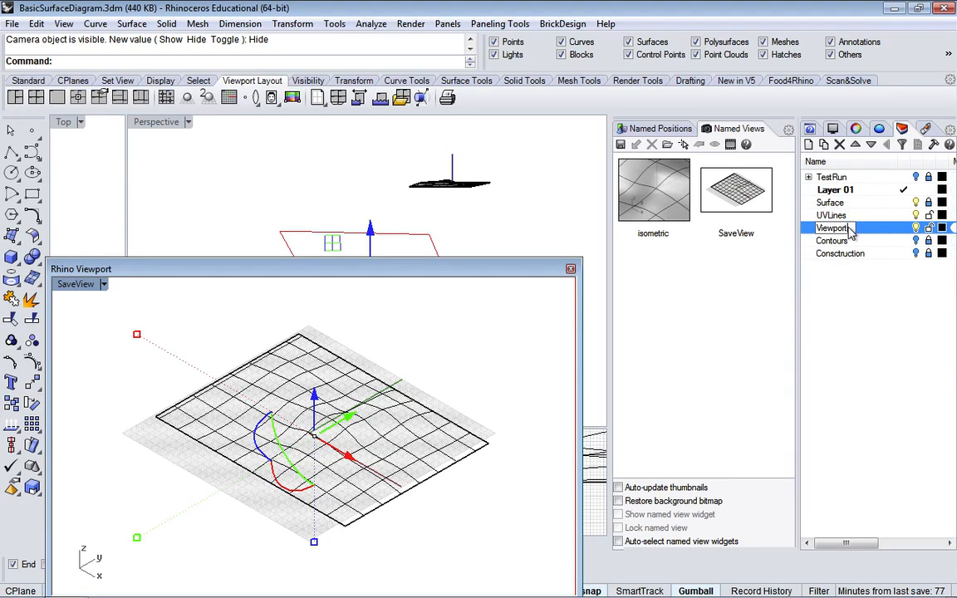
pyautogui.write('Outline')
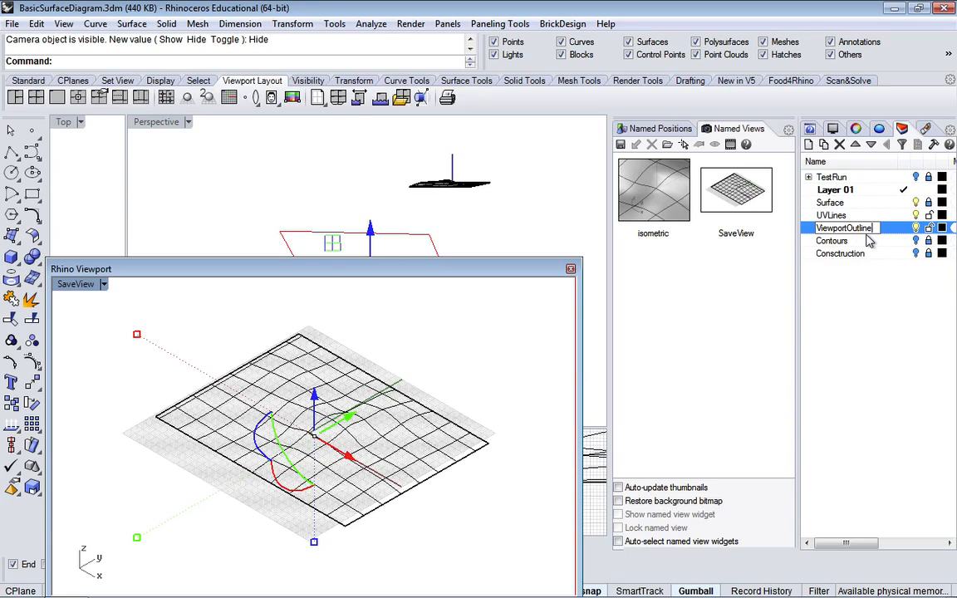
pyautogui.press('Return')
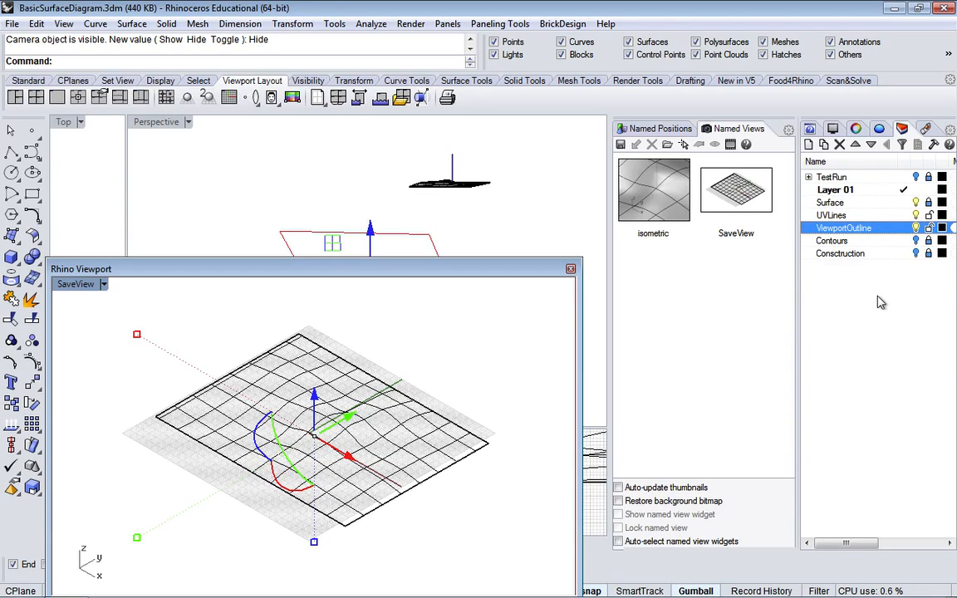
# Assign the selected frame rectangle to the ViewportOutline layer and move the floating SaveView viewport clear of it in the Perspective view.
pyautogui.moveTo(506, 269); pyautogui.dragTo(590, 144)
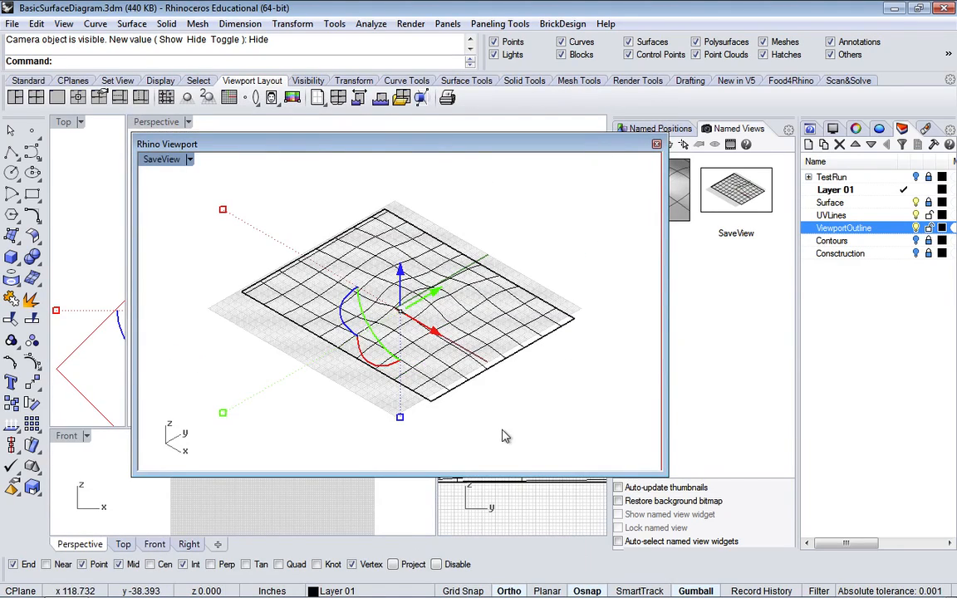
pyautogui.click(336, 590)
pyautogui.click(365, 548)
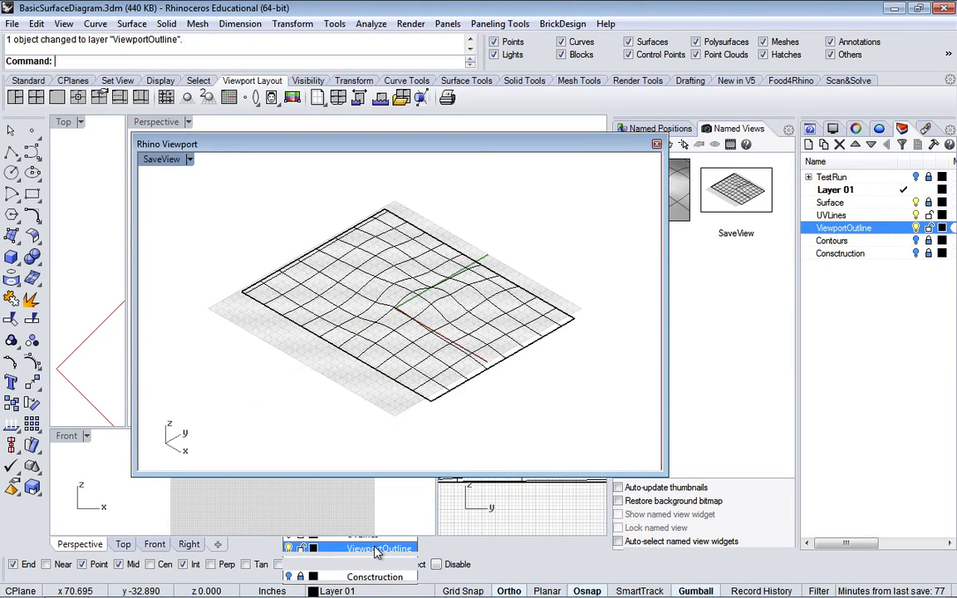
pyautogui.moveTo(587, 149); pyautogui.dragTo(549, 381)
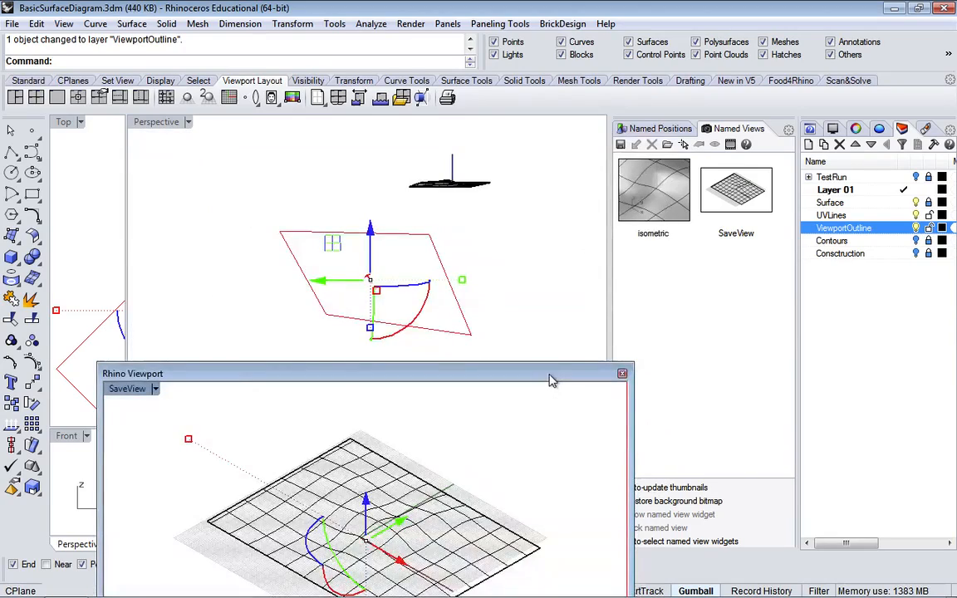
# Toggle the ViewportOutline layer off and on to check the outline, and lock the ViewportOutline and UVLines layers.
pyautogui.click(916, 228)
pyautogui.click(916, 229)
pyautogui.click(916, 228)
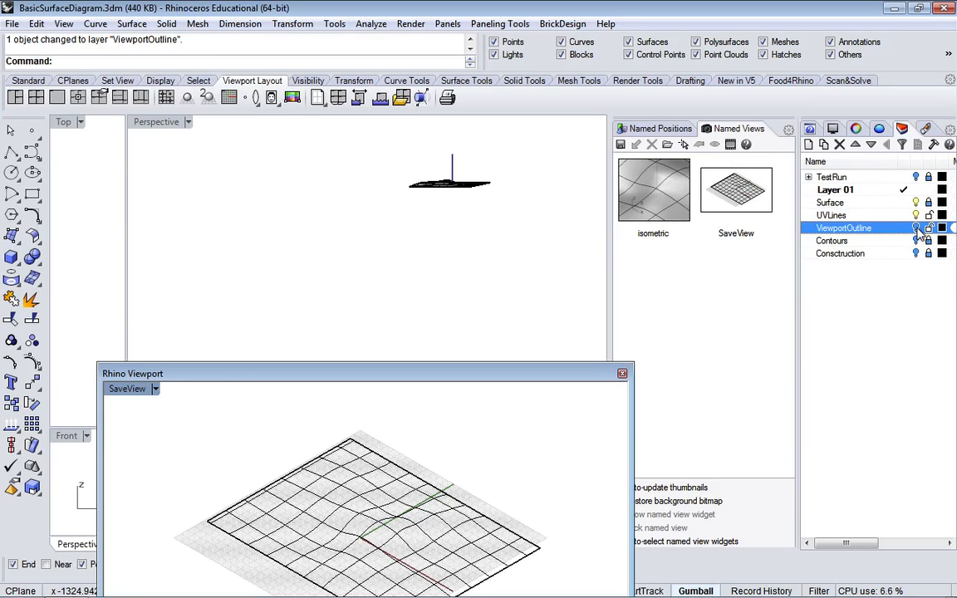
pyautogui.click(916, 228)
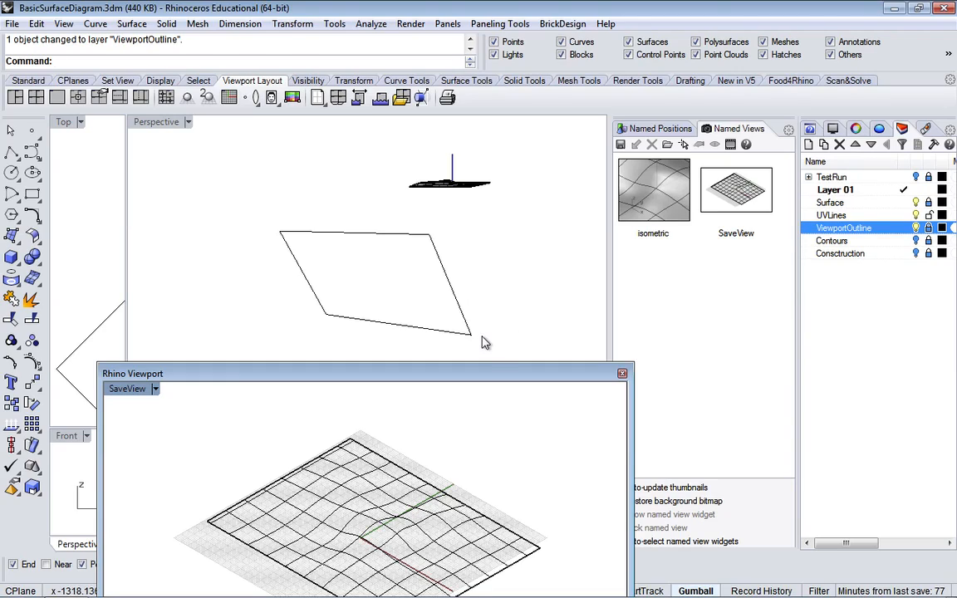
pyautogui.moveTo(488, 379); pyautogui.dragTo(505, 326)
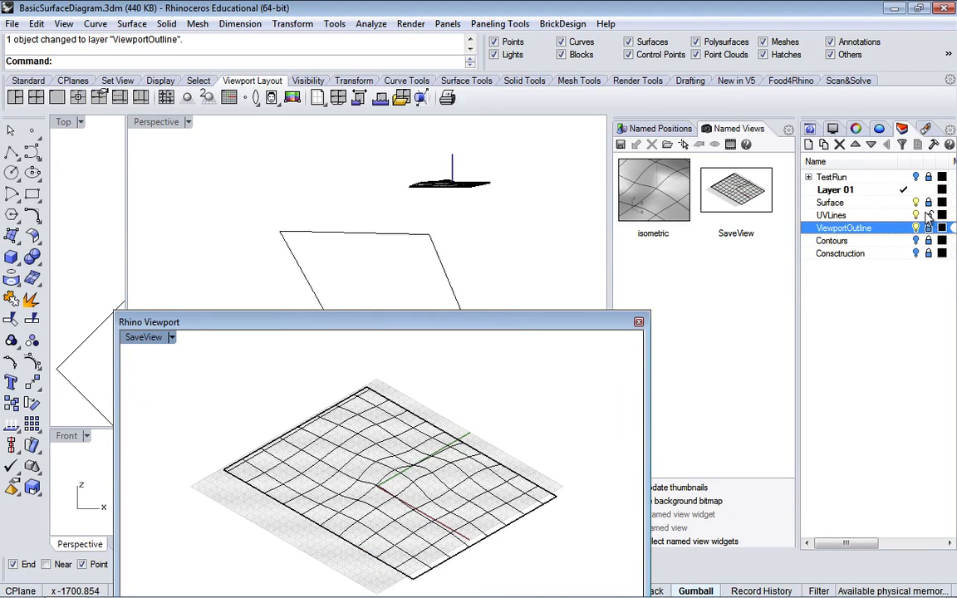
pyautogui.click(831, 215)
pyautogui.moveTo(557, 326); pyautogui.dragTo(553, 153)
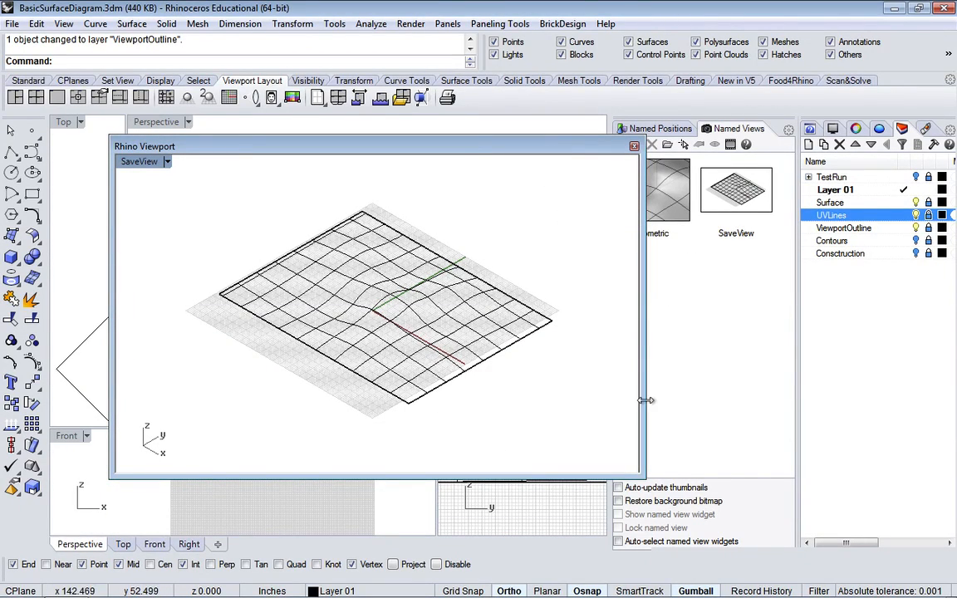
# Reposition the floating SaveView viewport to uncover the outline, and unlock the UVLines and ViewportOutline layers.
pyautogui.click(437, 145)
pyautogui.moveTo(437, 148); pyautogui.dragTo(505, 212)
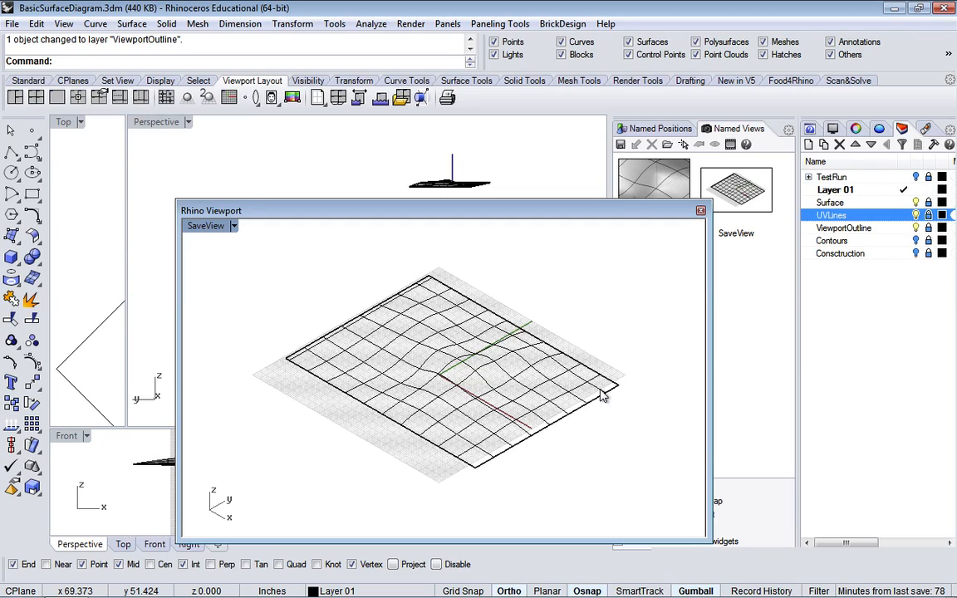
pyautogui.click(428, 215)
pyautogui.moveTo(429, 215); pyautogui.dragTo(424, 185)
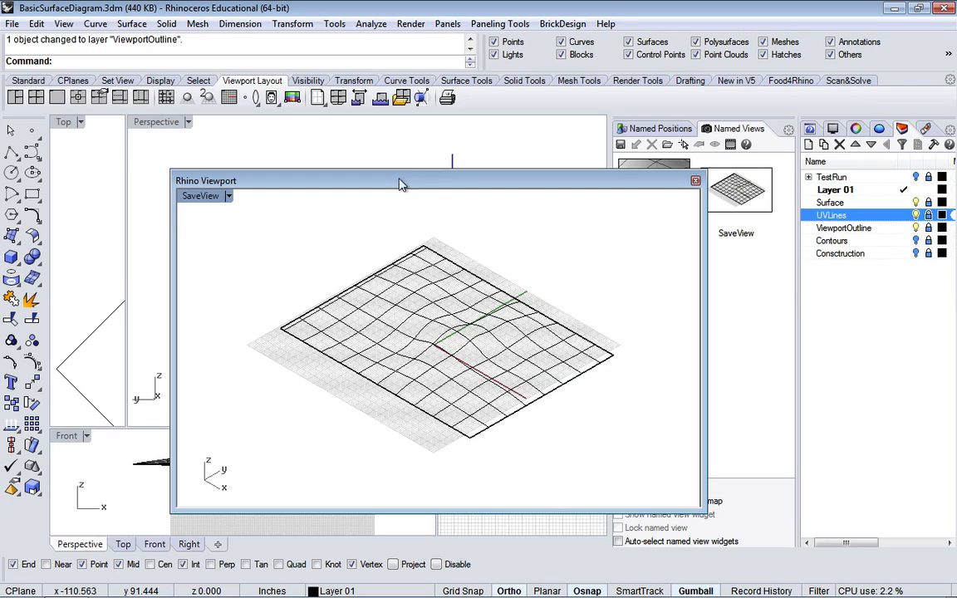
pyautogui.moveTo(455, 183); pyautogui.dragTo(473, 322)
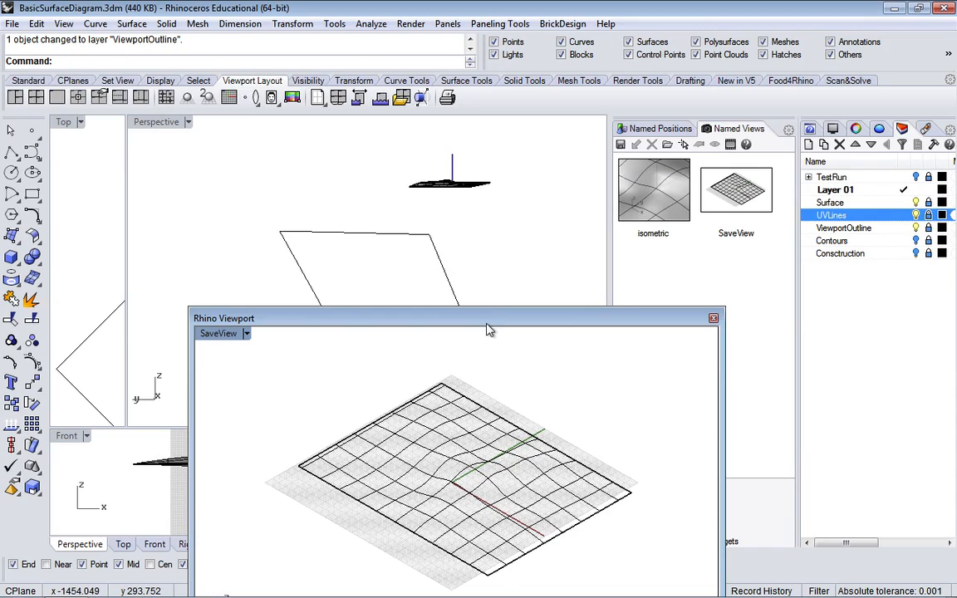
pyautogui.click(929, 217)
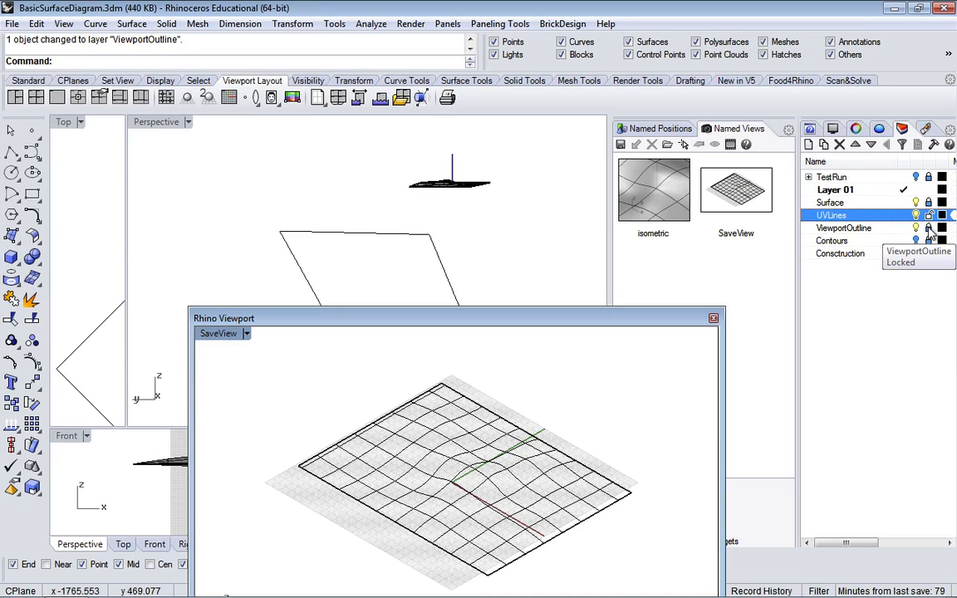
pyautogui.click(928, 227)
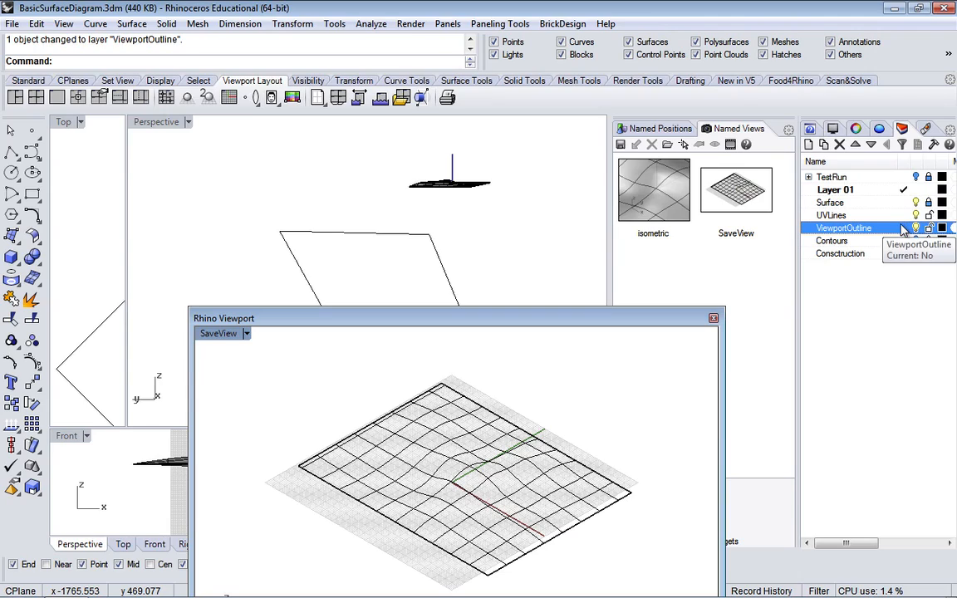
pyautogui.moveTo(594, 320); pyautogui.dragTo(551, 221)
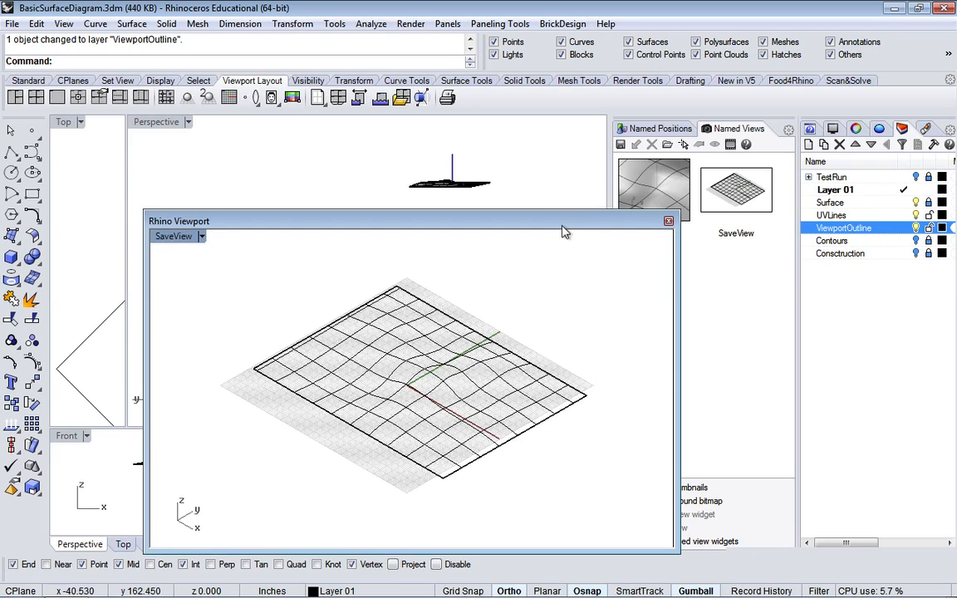
pyautogui.moveTo(559, 227)
pyautogui.mouseDown()
pyautogui.moveTo(572, 222)
pyautogui.moveTo(577, 239)
pyautogui.moveTo(575, 220)
pyautogui.mouseUp()
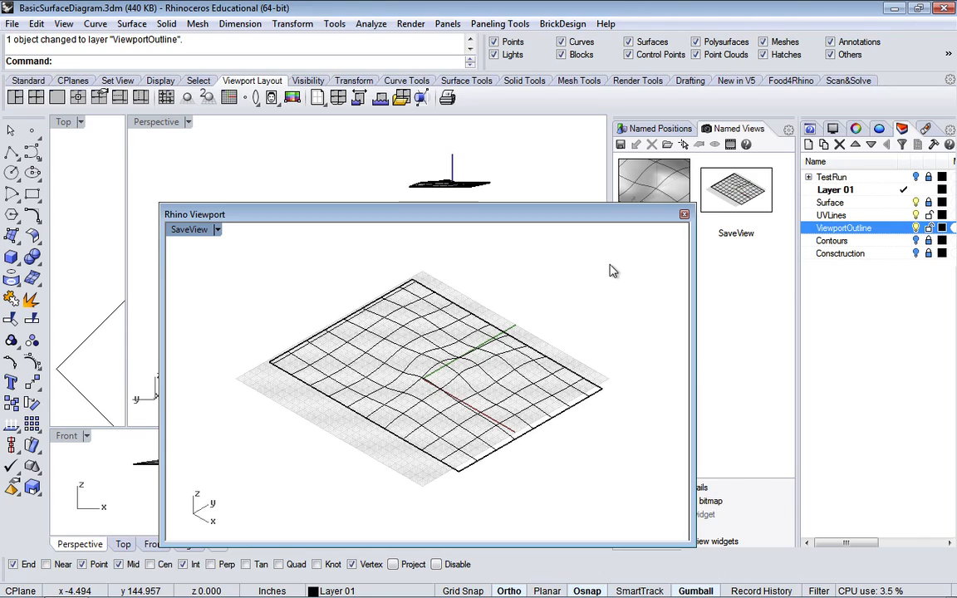
pyautogui.moveTo(526, 213); pyautogui.dragTo(659, 285)
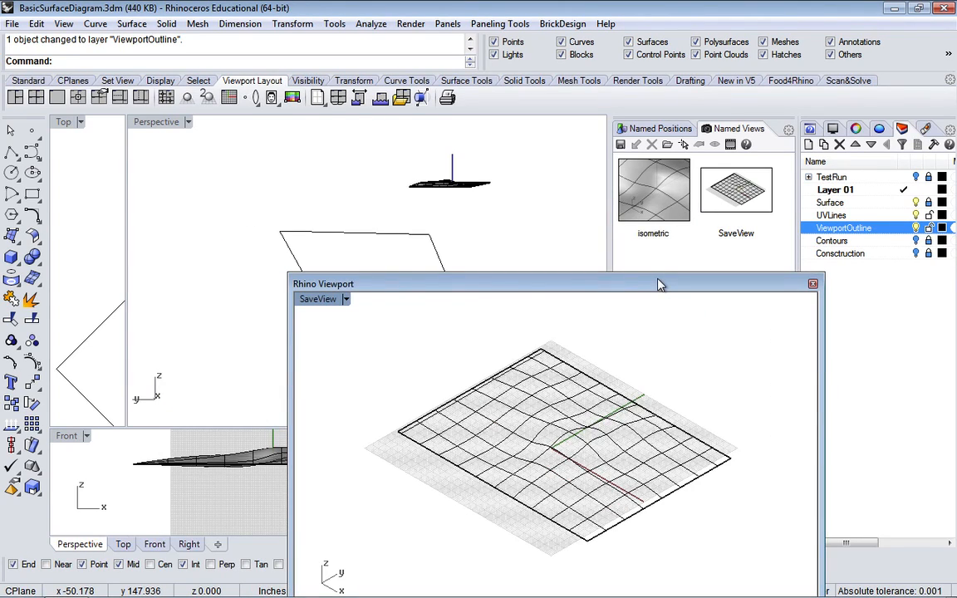
pyautogui.moveTo(658, 284); pyautogui.dragTo(719, 220)
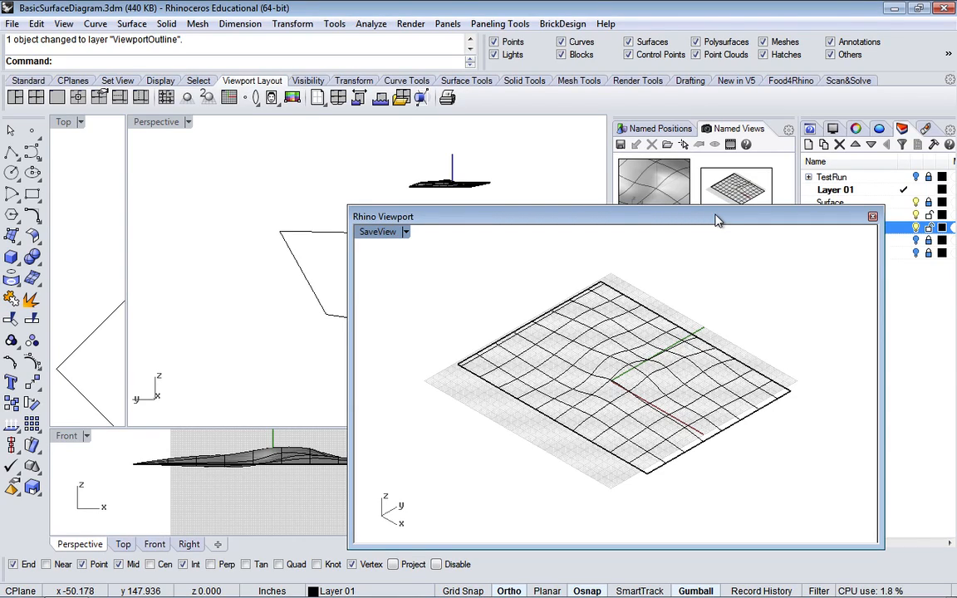
# Run Make2D on all selectable curves with the Perspective viewport active, using the Current View layout and keeping the source layers.
pyautogui.write('Make2D')
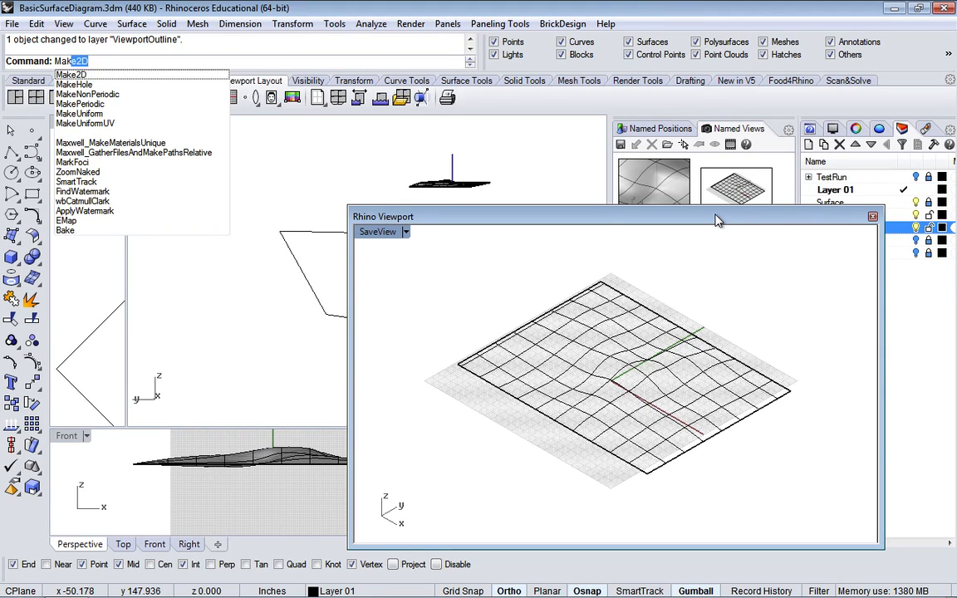
pyautogui.press('Return')
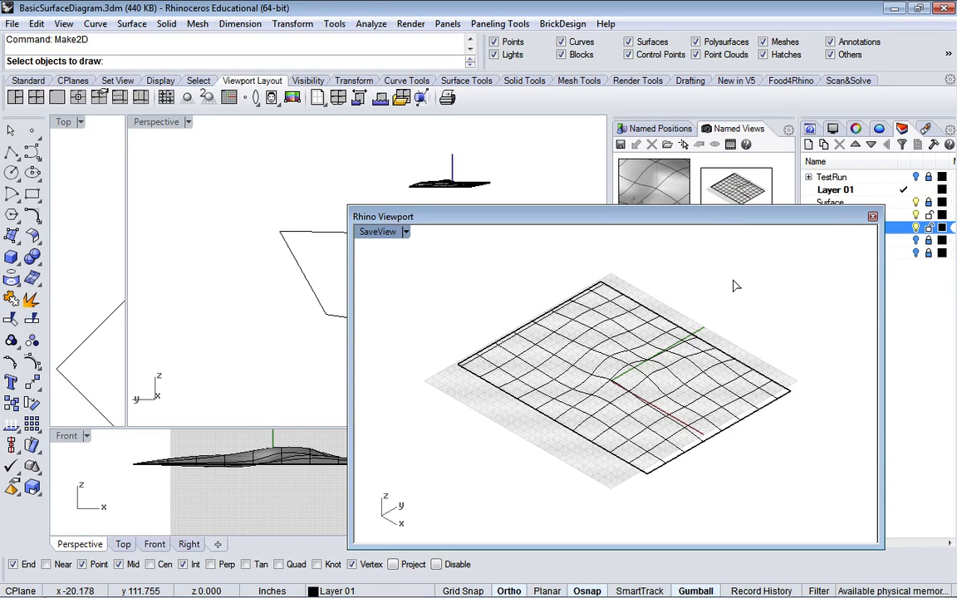
pyautogui.hotkey('ctrl', 'a')
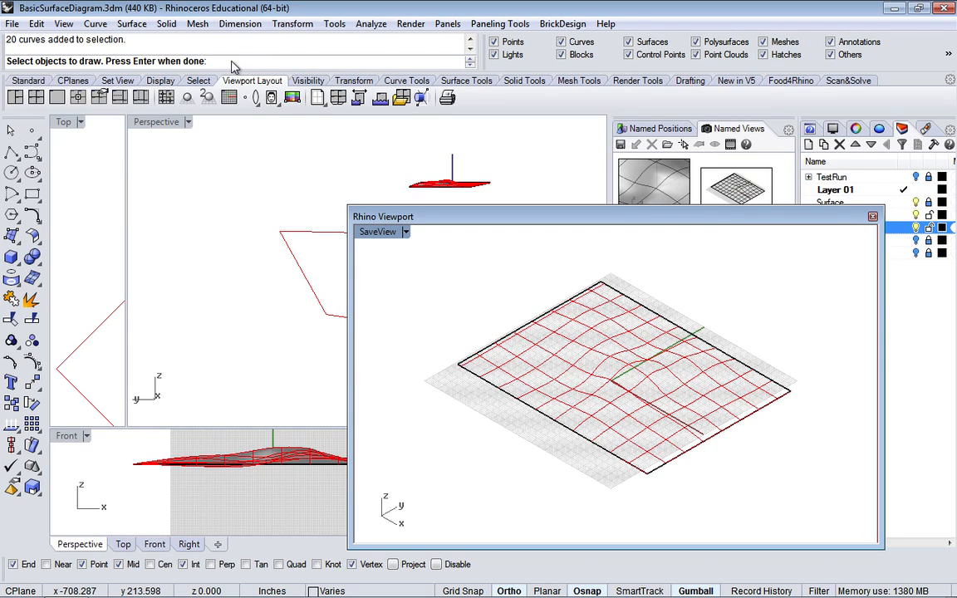
pyautogui.click(488, 165)
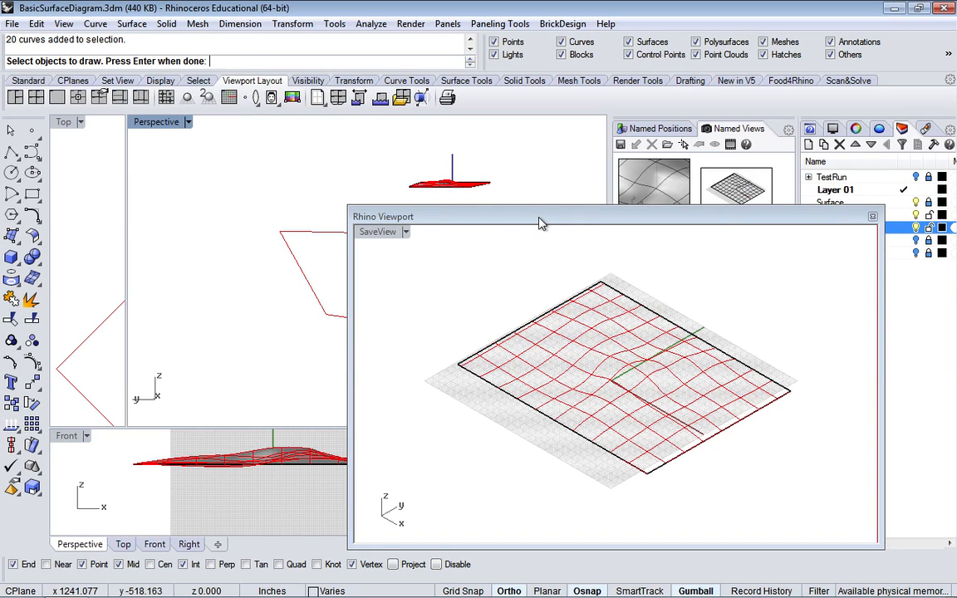
pyautogui.press('Return')
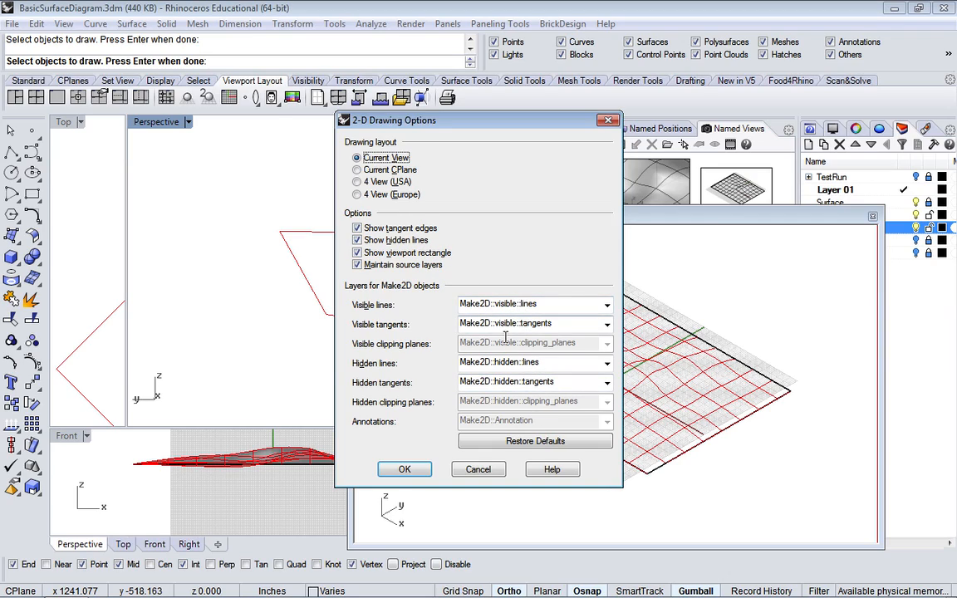
pyautogui.click(407, 470)
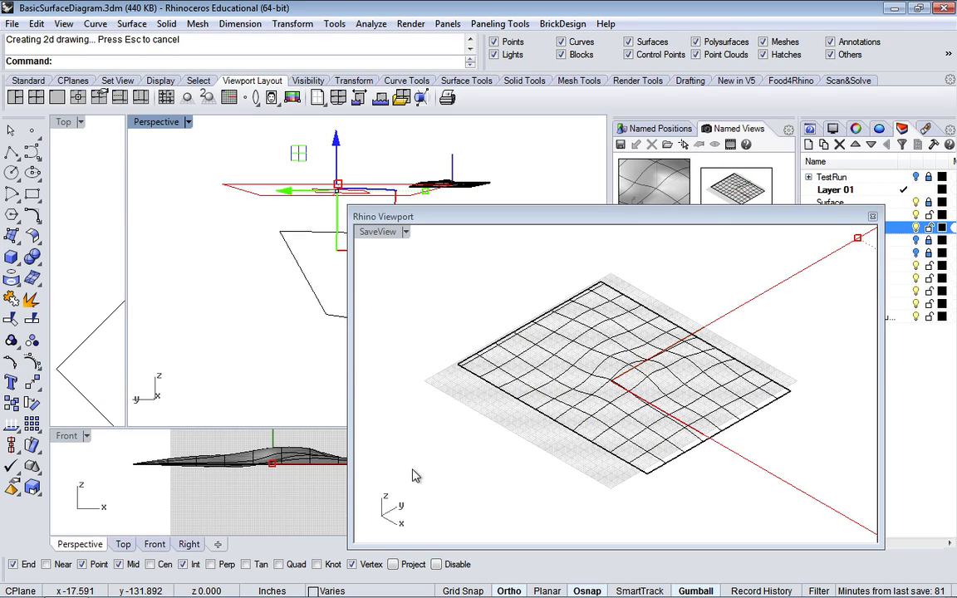
# Maximize the Top viewport and examine the generated 2D drawing of the outline and surface grid lines.
pyautogui.moveTo(512, 220); pyautogui.dragTo(699, 294)
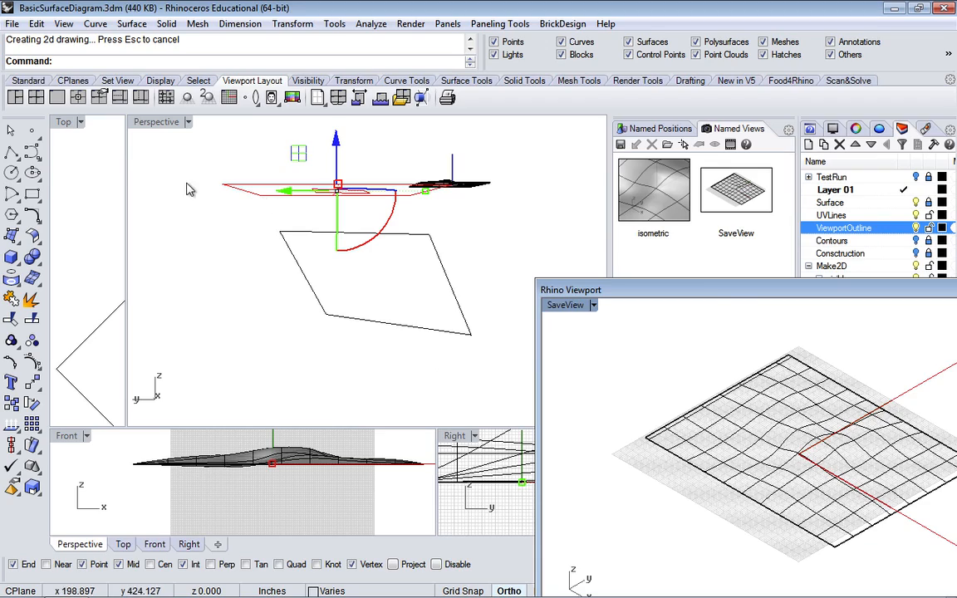
pyautogui.doubleClick(67, 125)
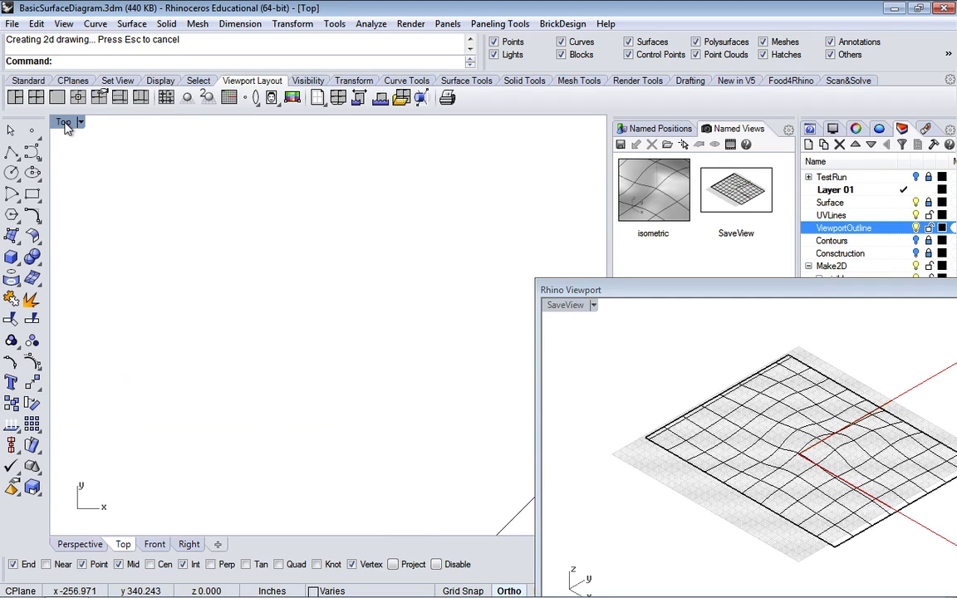
pyautogui.scroll(-20, 305, 328)
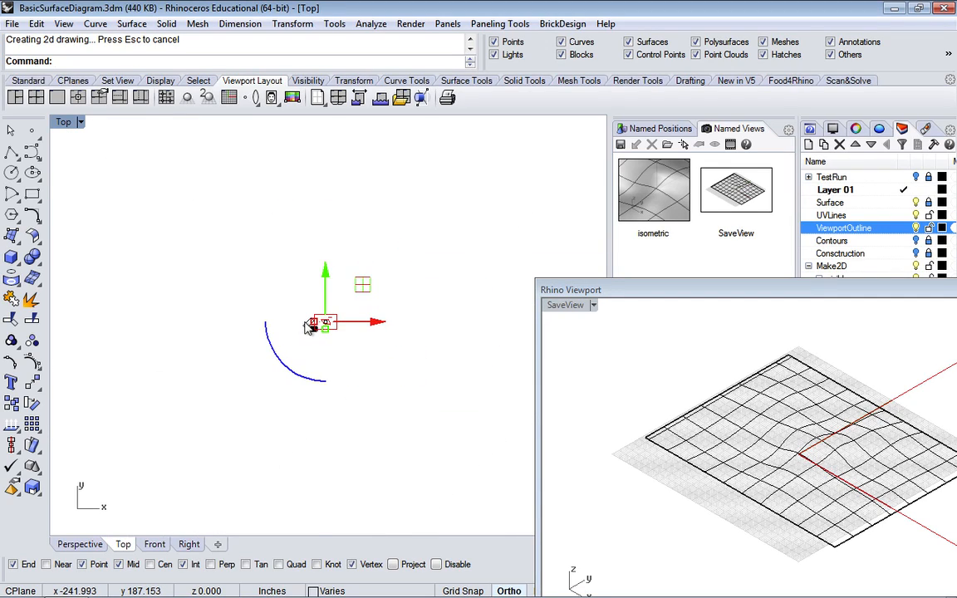
pyautogui.scroll(18, 327, 331)
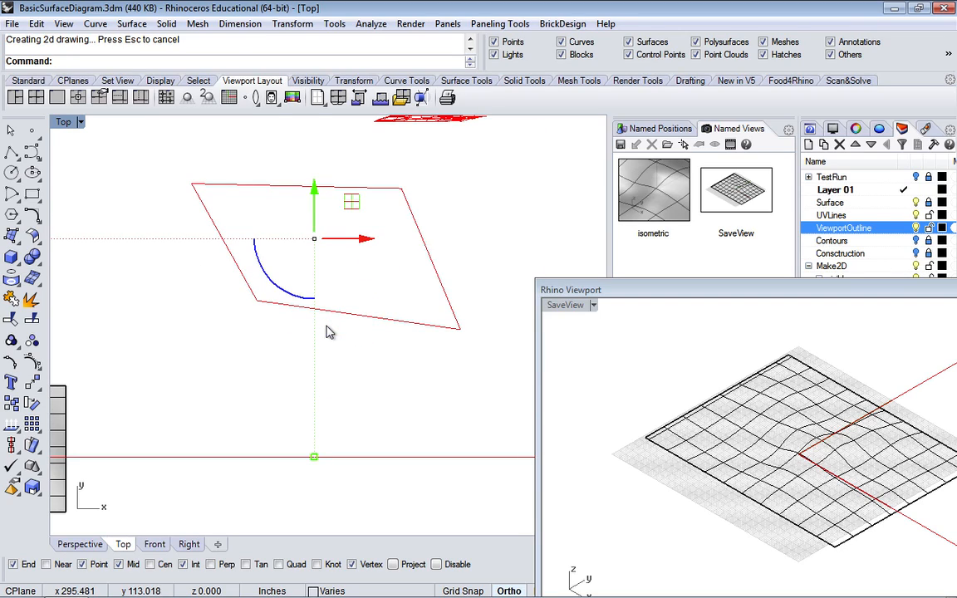
pyautogui.scroll(-10, 324, 218)
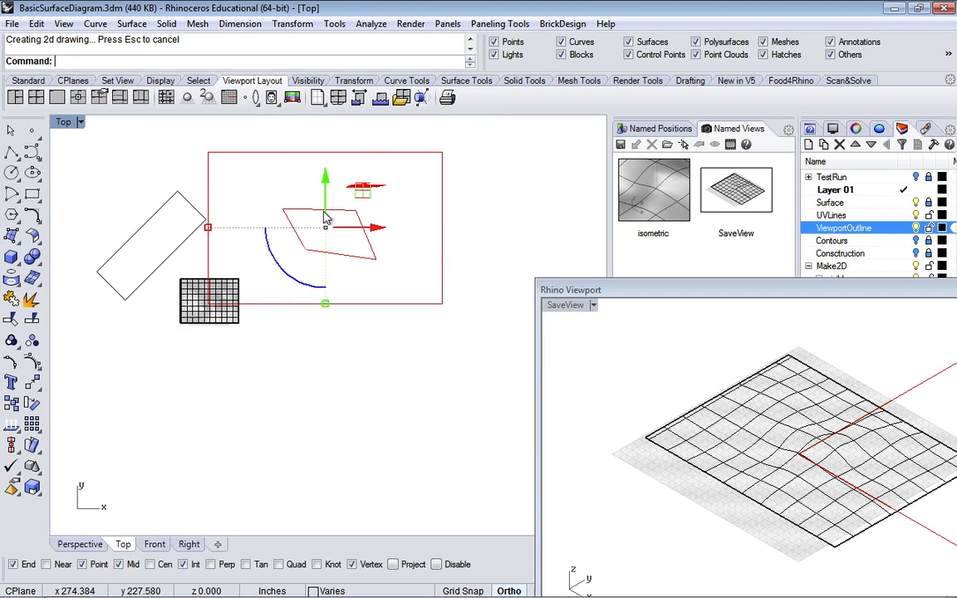
pyautogui.scroll(10, 324, 219)
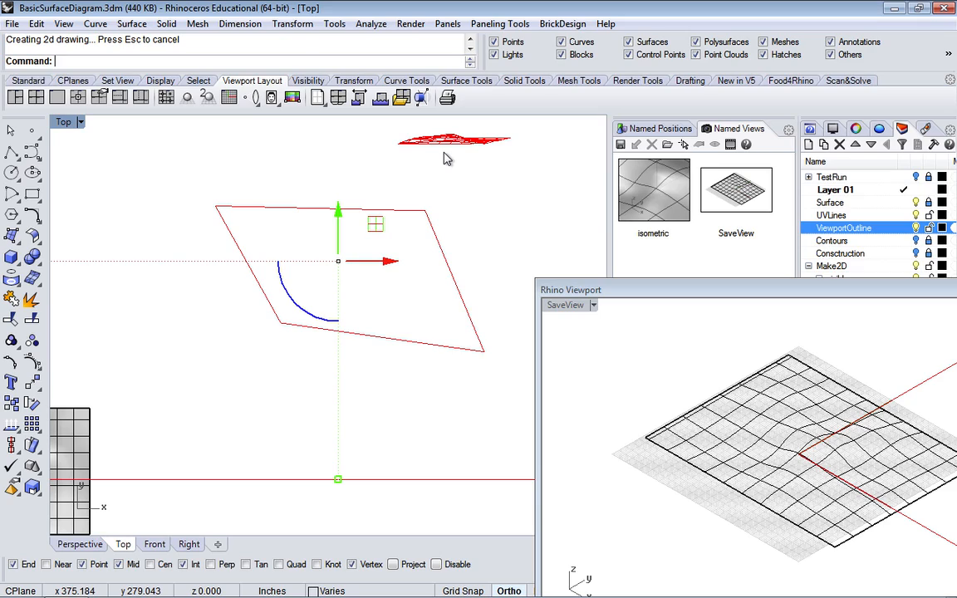
pyautogui.scroll(5, 463, 125)
pyautogui.scroll(-5, 465, 127)
pyautogui.scroll(-8, 465, 126)
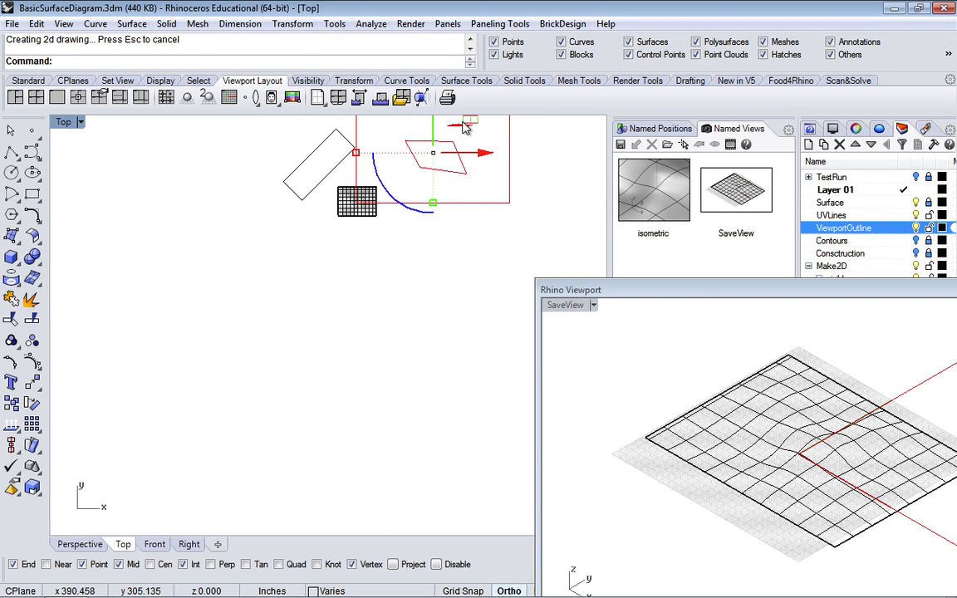
# Undo the Make2D drawing, then make the floating SaveView viewport active and move it over the Top view.
pyautogui.hotkey('ctrl', 'z')
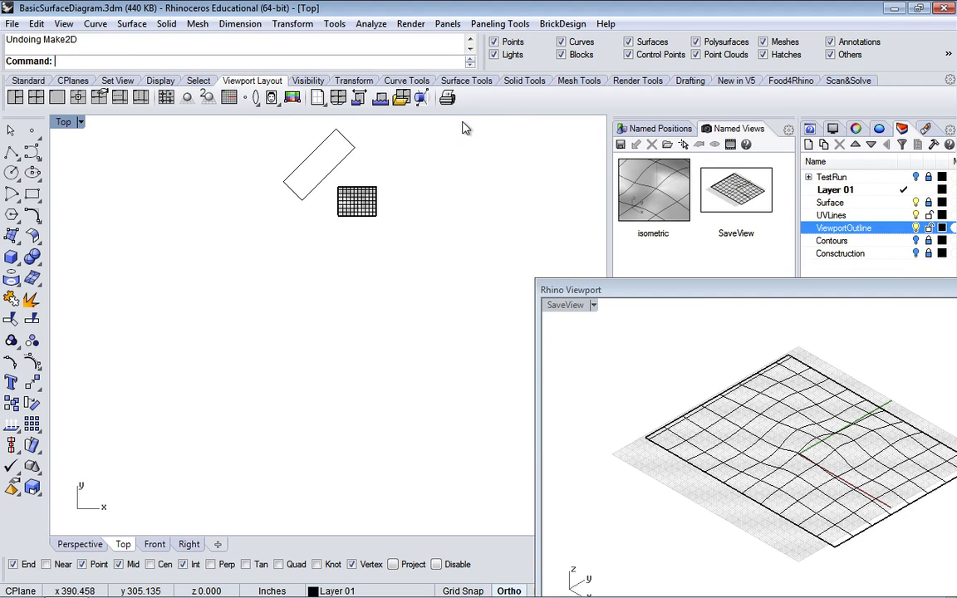
pyautogui.click(700, 290)
pyautogui.moveTo(602, 232); pyautogui.dragTo(465, 193)
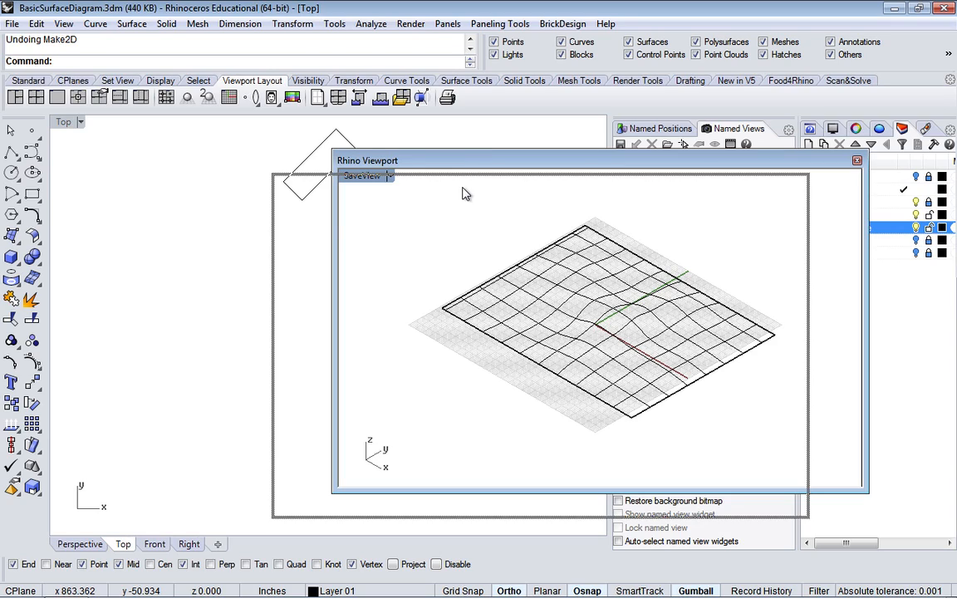
pyautogui.moveTo(465, 194); pyautogui.dragTo(465, 194)
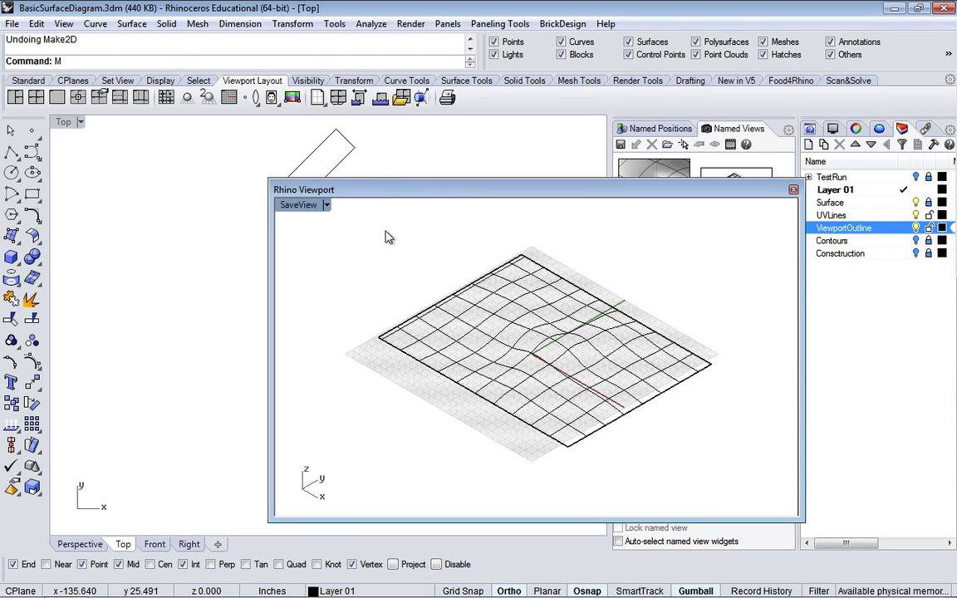
# Try Make2D on all selectable curves from the SaveView viewport with the Current View layout and source layers maintained, and undo the drawing.
pyautogui.write('ak')
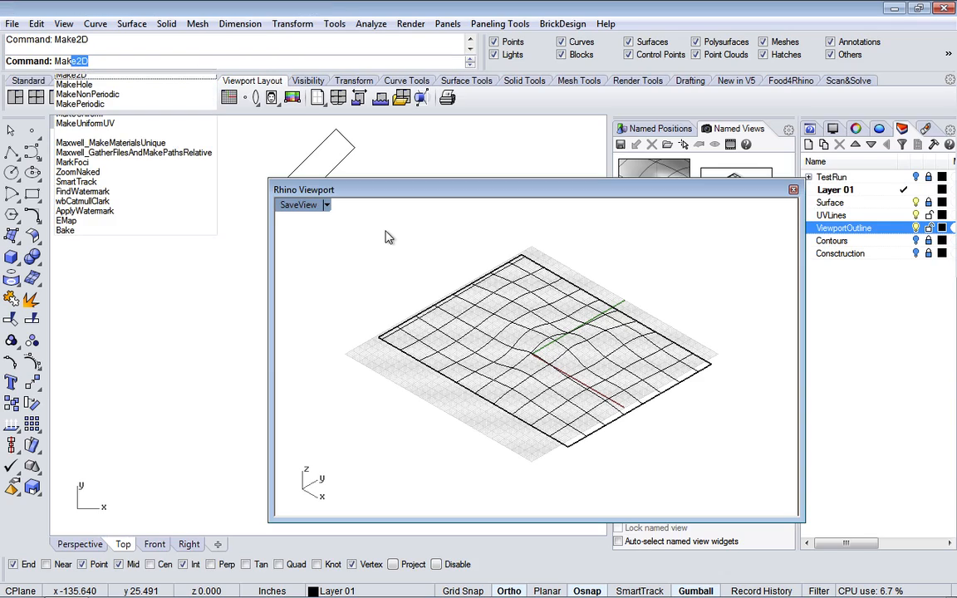
pyautogui.press('Return')
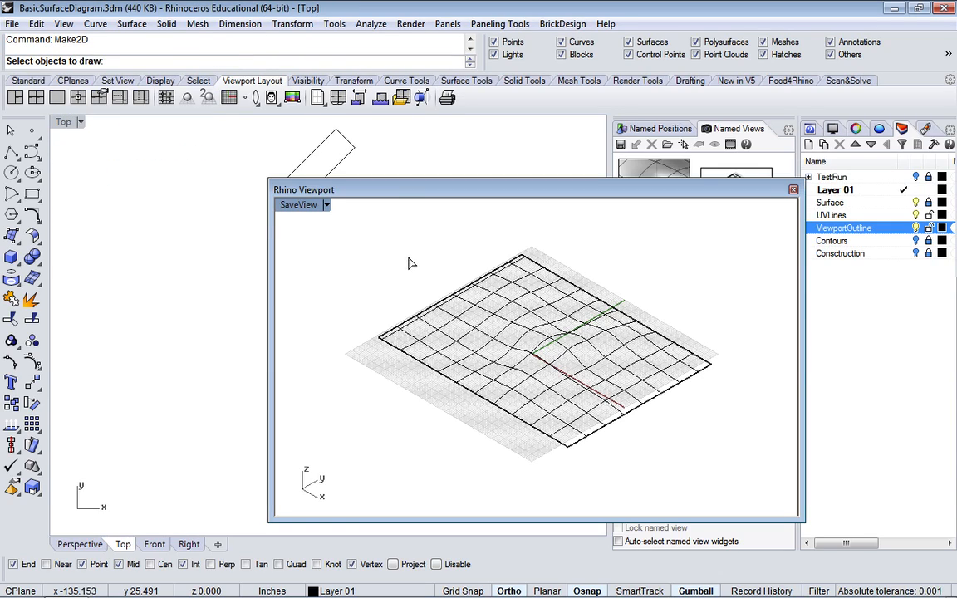
pyautogui.hotkey('ctrl', 'a')
pyautogui.press('Return')
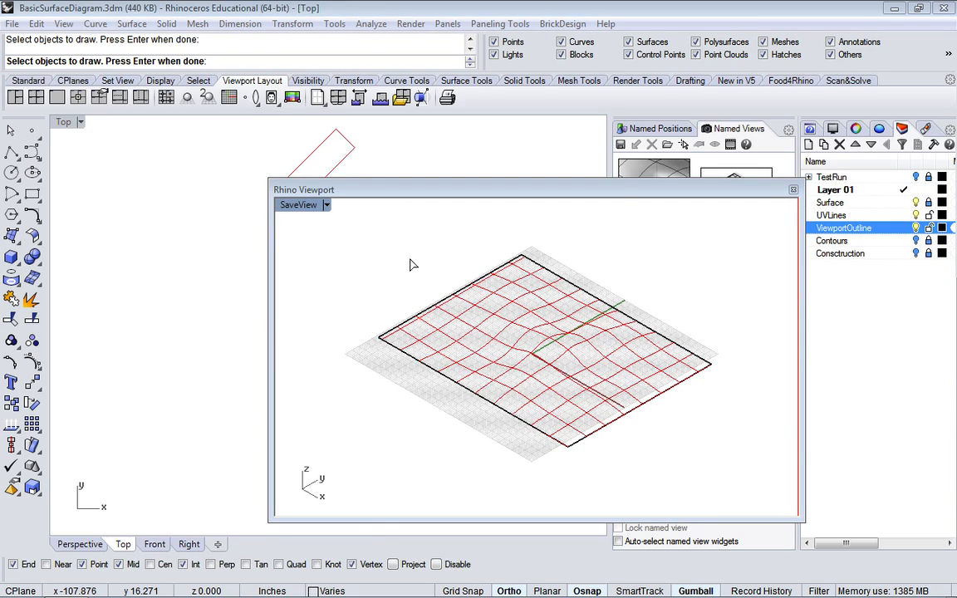
pyautogui.press('Return')
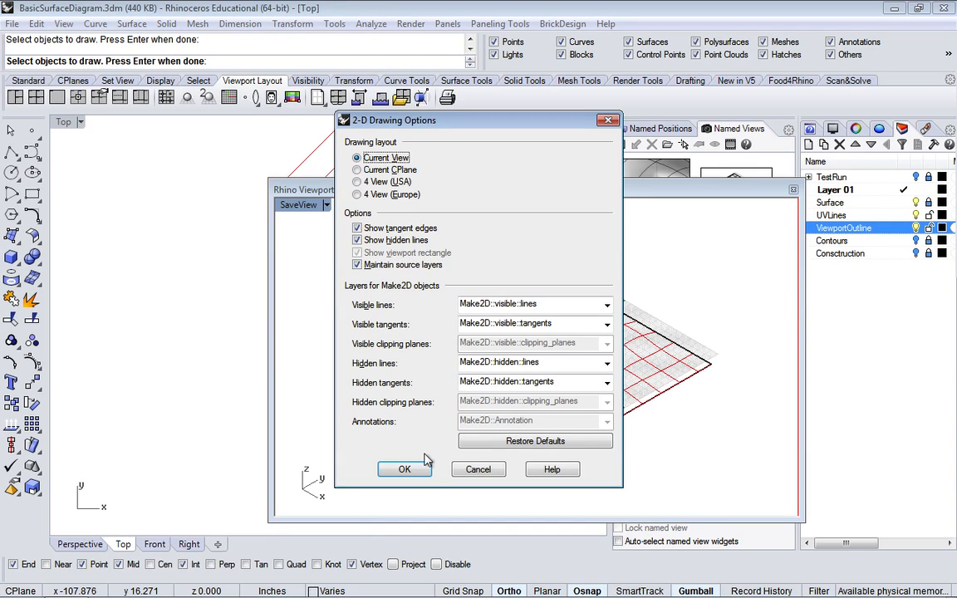
pyautogui.click(416, 471)
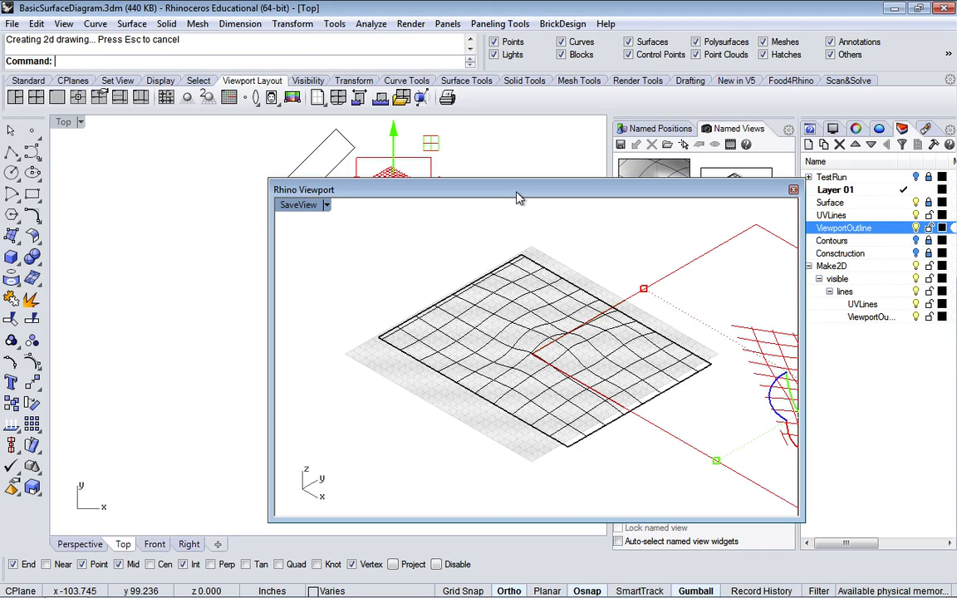
pyautogui.hotkey('ctrl', 'z')
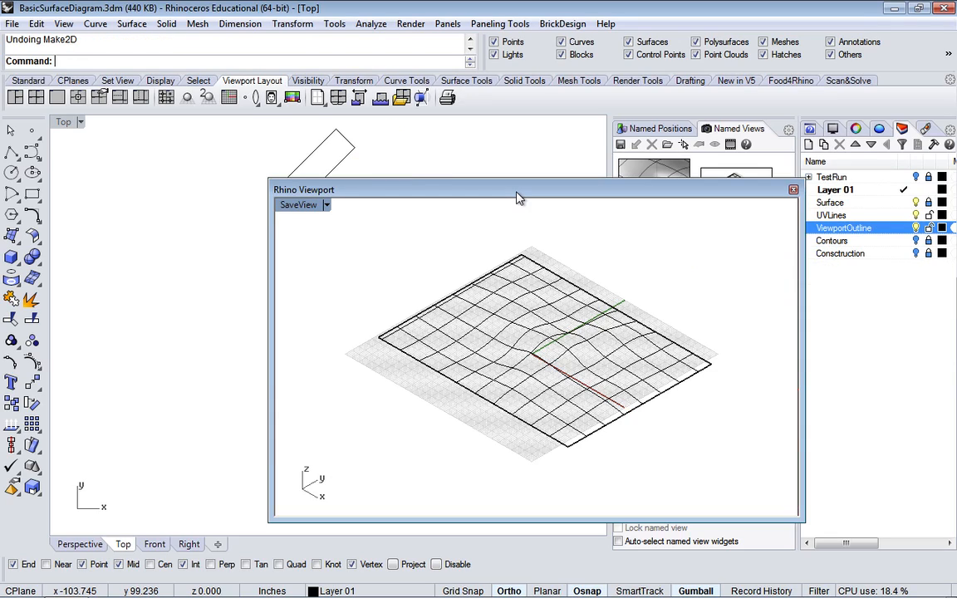
# Unlock the Surface layer and run Make2D on all selectable objects from SaveView, using the Current View layout and maintaining source layers.
pyautogui.click(928, 203)
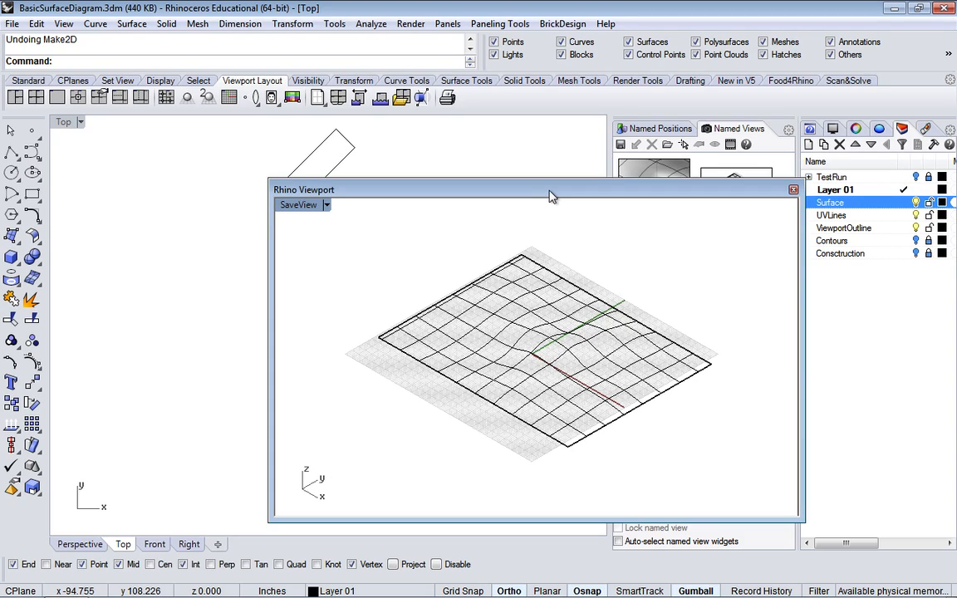
pyautogui.write('Make2D')
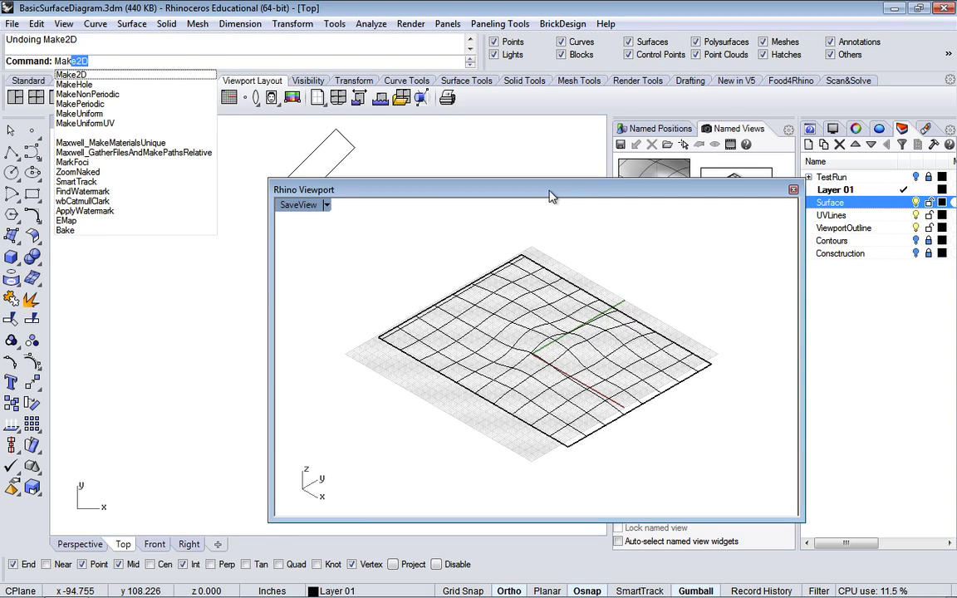
pyautogui.press('Return')
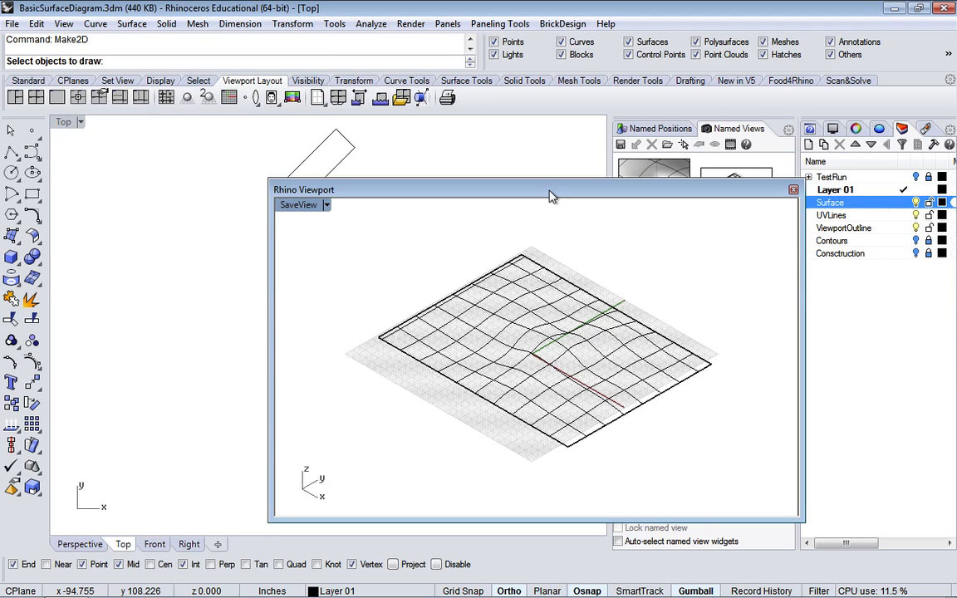
pyautogui.write('a')
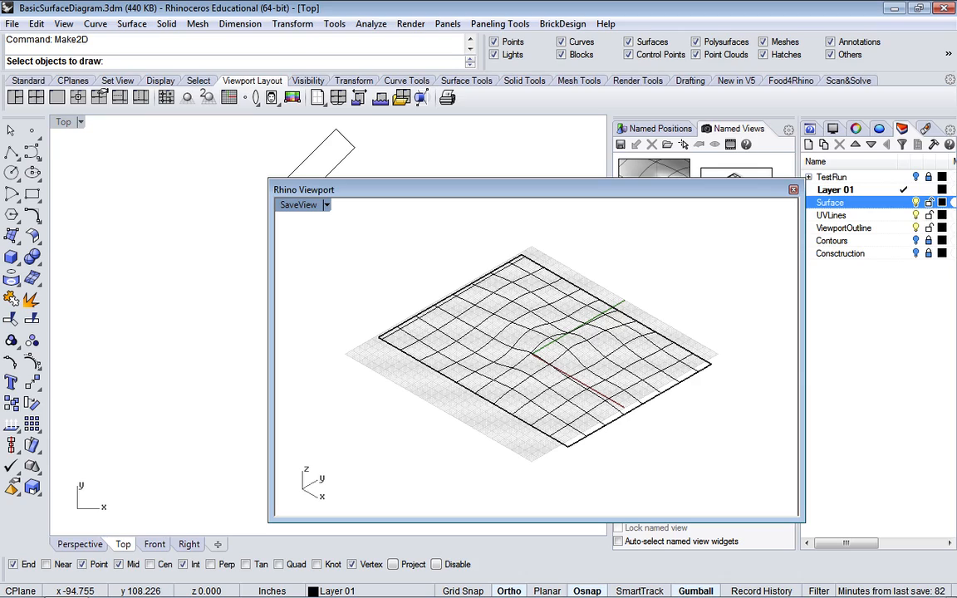
pyautogui.hotkey('ctrl', 'a')
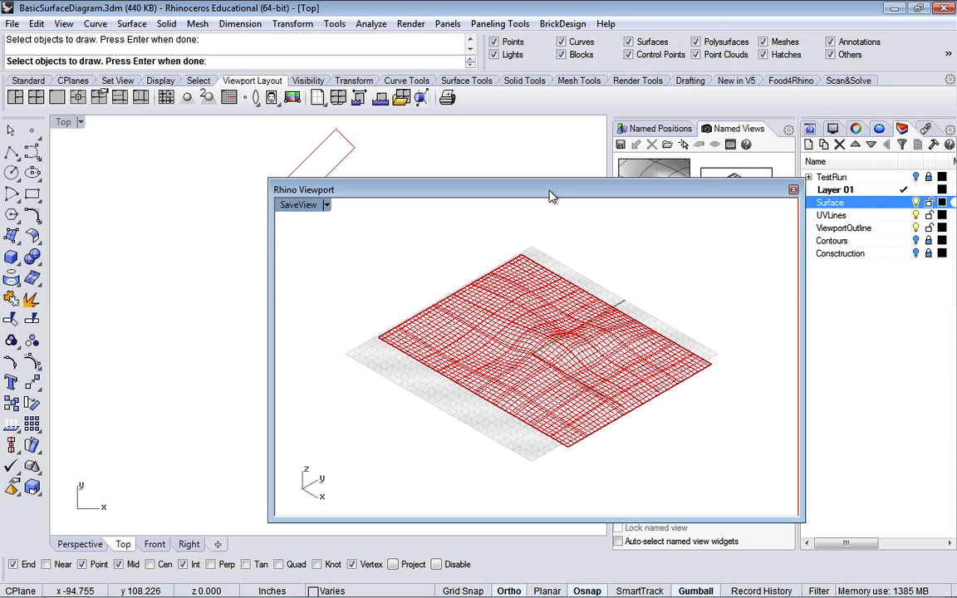
pyautogui.press('Return')
pyautogui.press('Return')
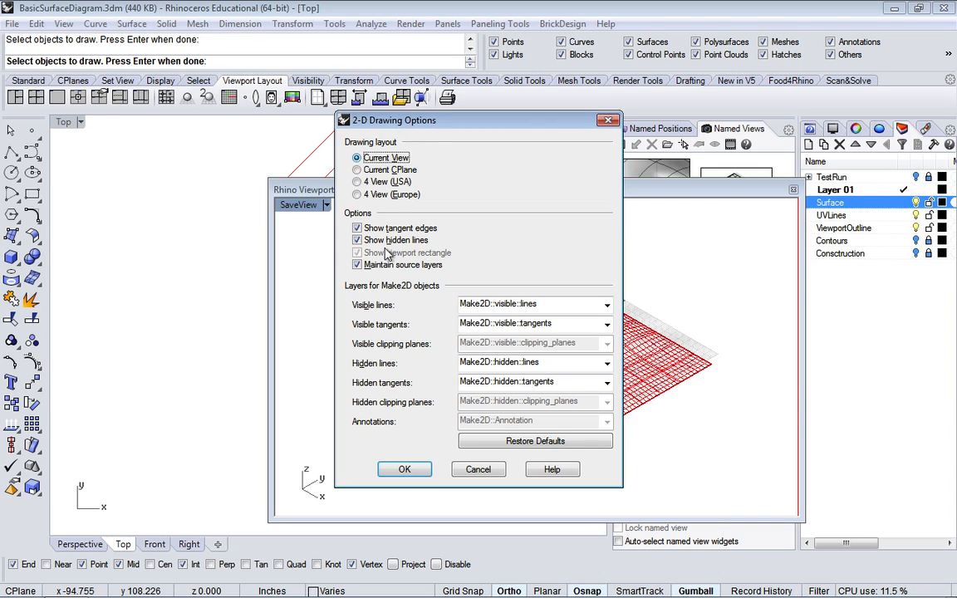
pyautogui.click(405, 470)
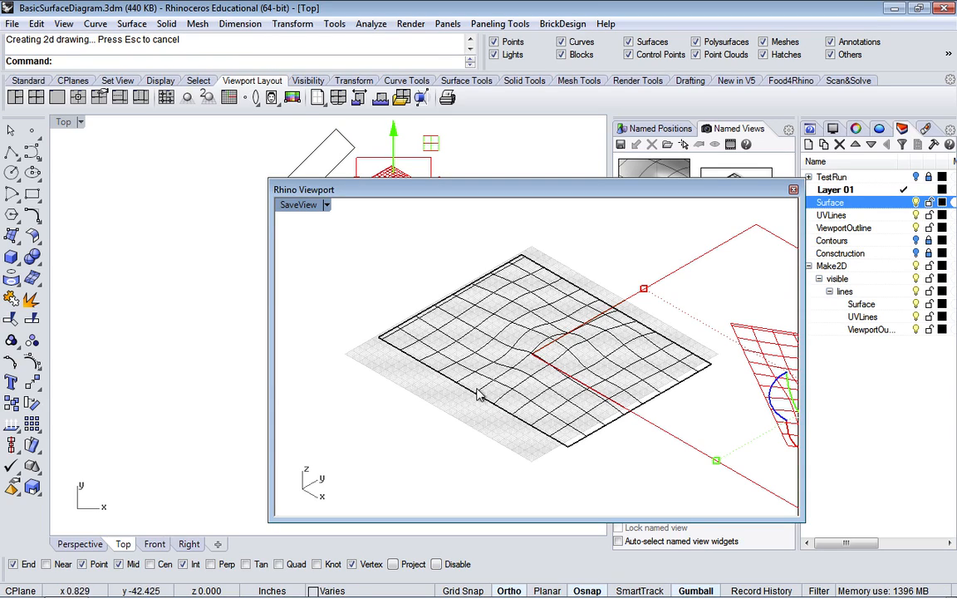
# Move the floating SaveView viewport clear of the new 2D drawing, deselect the drawing and centre it in the Top viewport.
pyautogui.click(487, 201)
pyautogui.moveTo(487, 205); pyautogui.dragTo(512, 384)
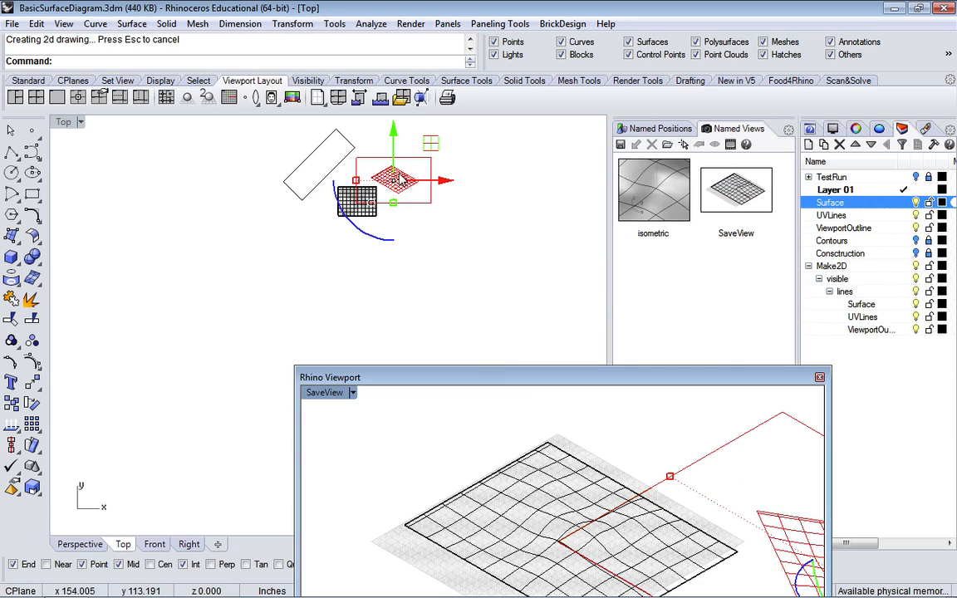
pyautogui.scroll(5, 399, 177)
pyautogui.scroll(-3, 400, 181)
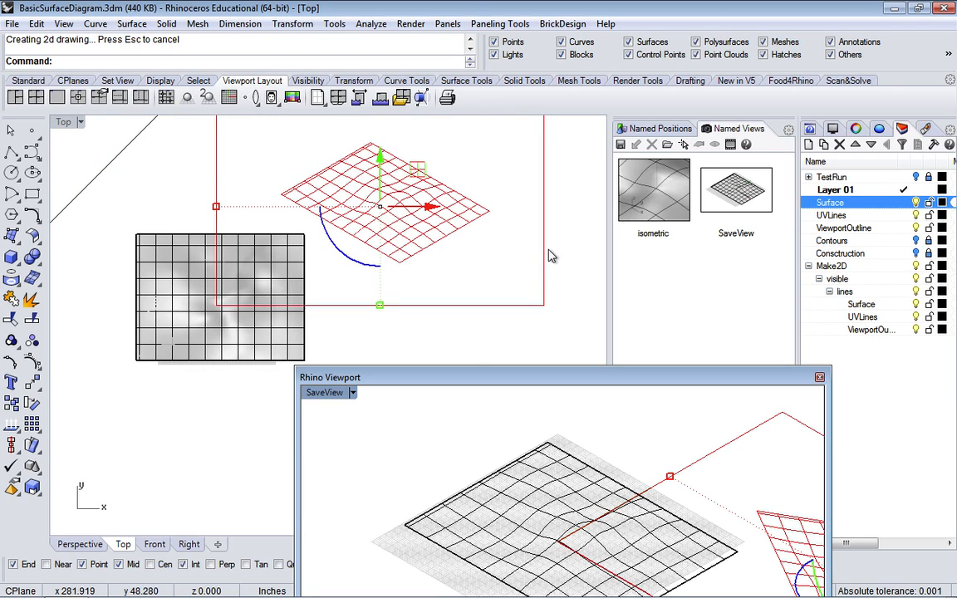
pyautogui.moveTo(585, 379); pyautogui.dragTo(697, 282)
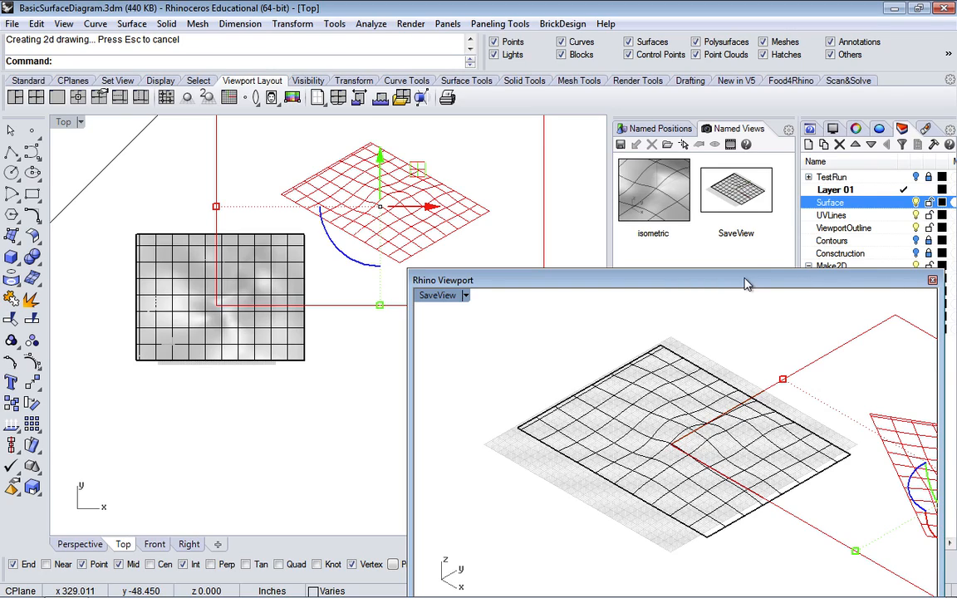
pyautogui.moveTo(568, 284); pyautogui.dragTo(912, 286)
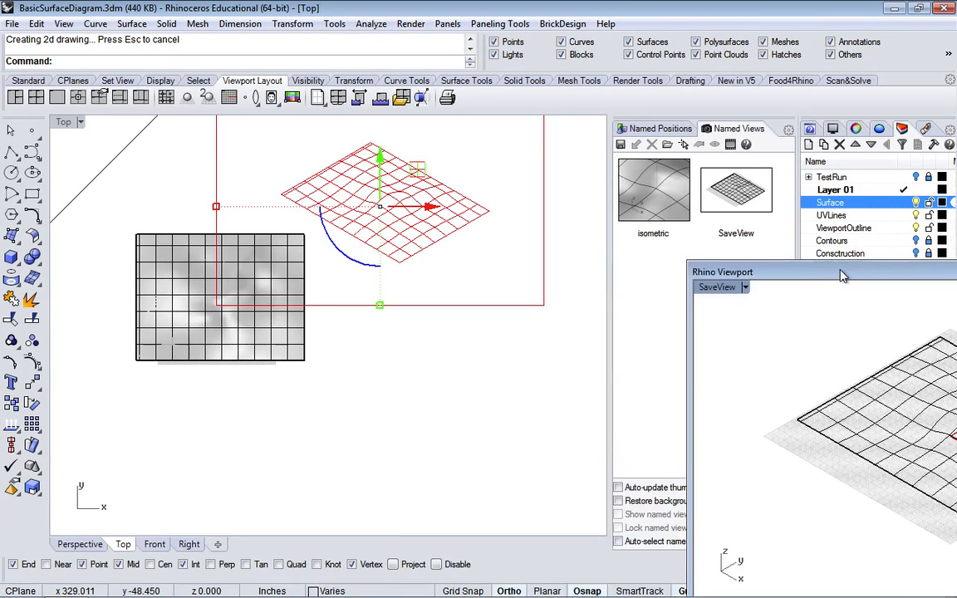
pyautogui.click(455, 377)
pyautogui.moveTo(507, 360); pyautogui.dragTo(444, 450, button='right')
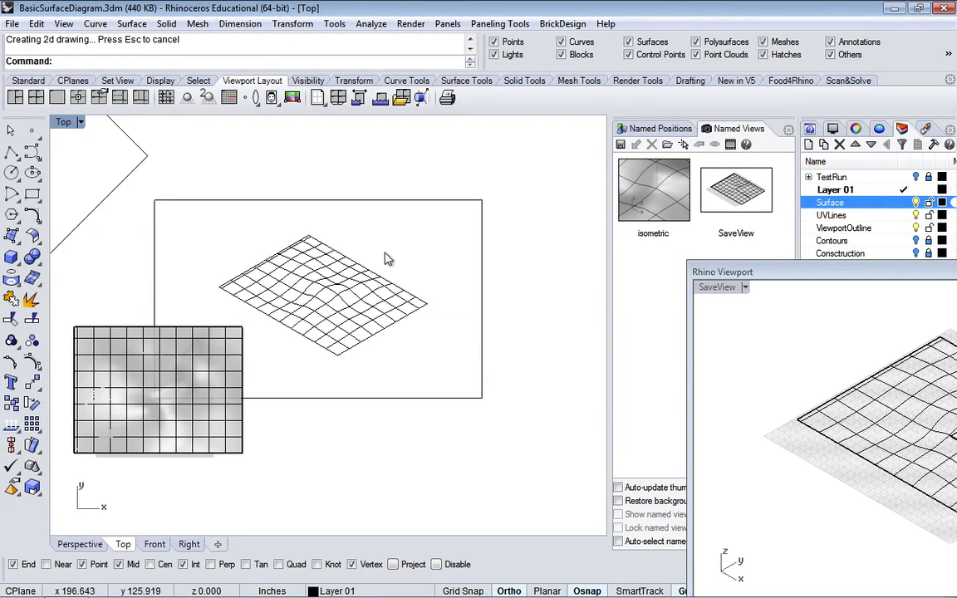
# Examine the edge curves along the border of the 2D surface drawing in the Top viewport.
pyautogui.click(298, 336)
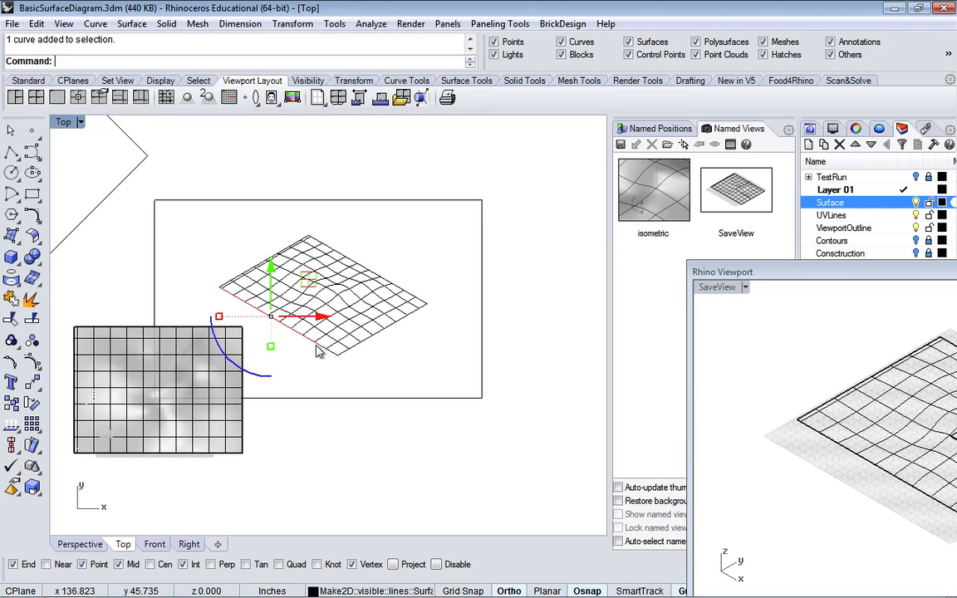
pyautogui.scroll(5, 318, 351)
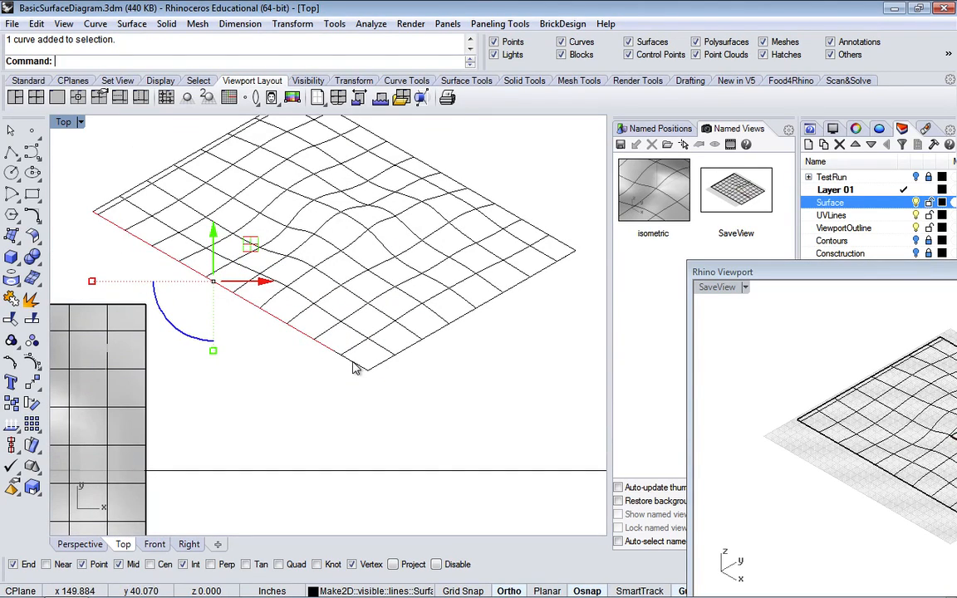
pyautogui.click(355, 362)
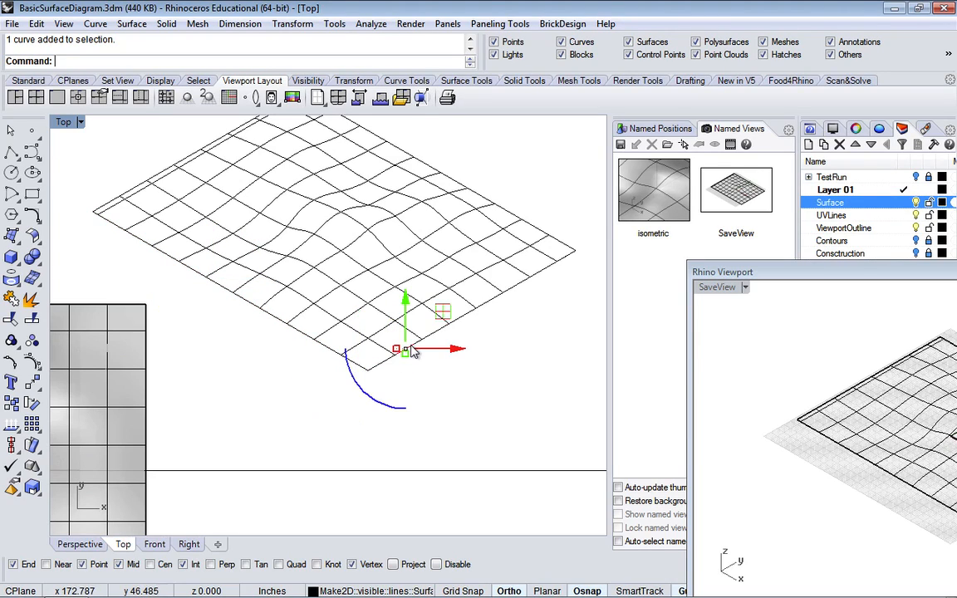
pyautogui.click(479, 390)
pyautogui.scroll(-5, 479, 390)
pyautogui.scroll(5, 478, 390)
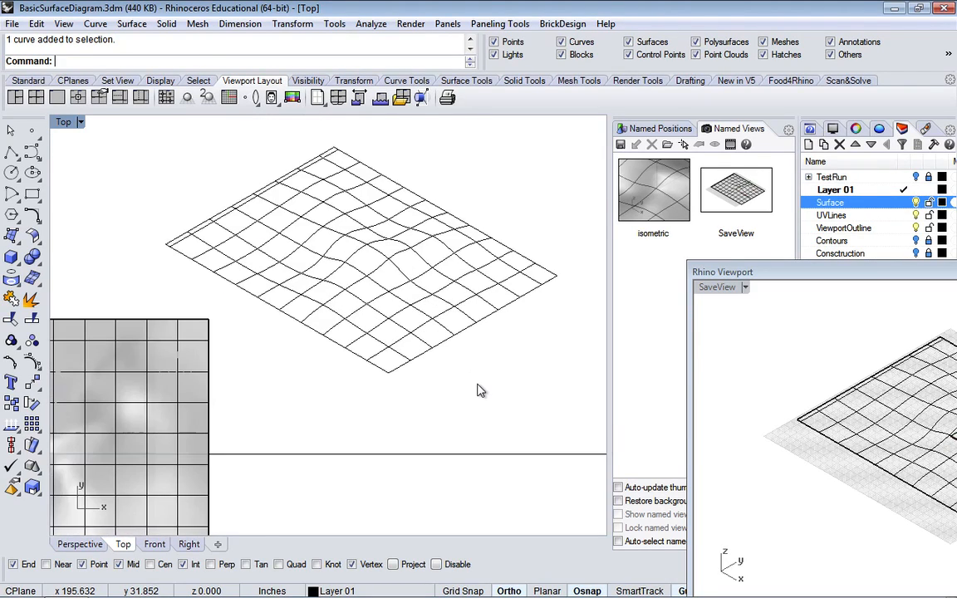
pyautogui.scroll(-5, 478, 390)
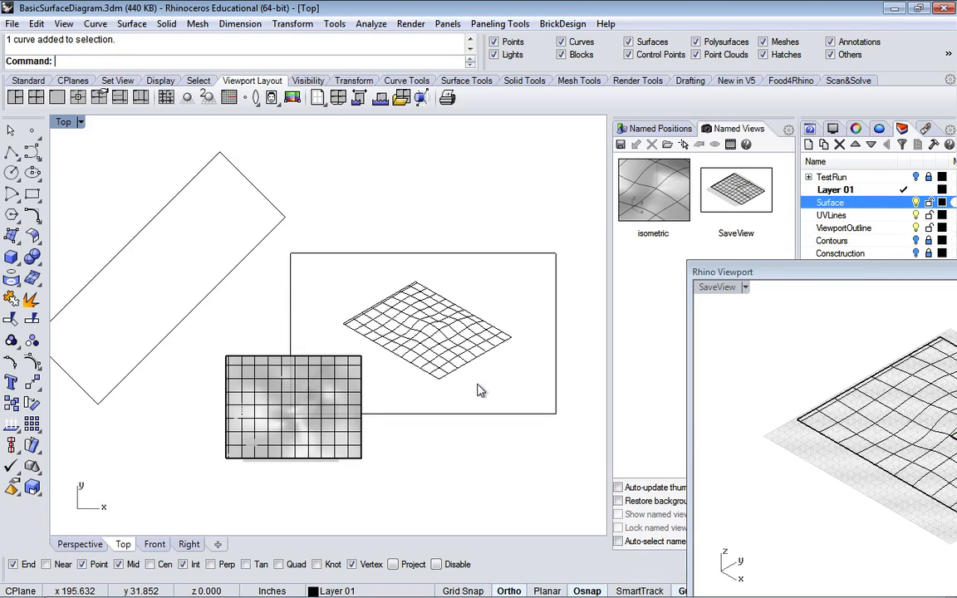
# Turn off and lock the Surface, UVLines and ViewportOutline source layers.
pyautogui.click(915, 202)
pyautogui.click(917, 216)
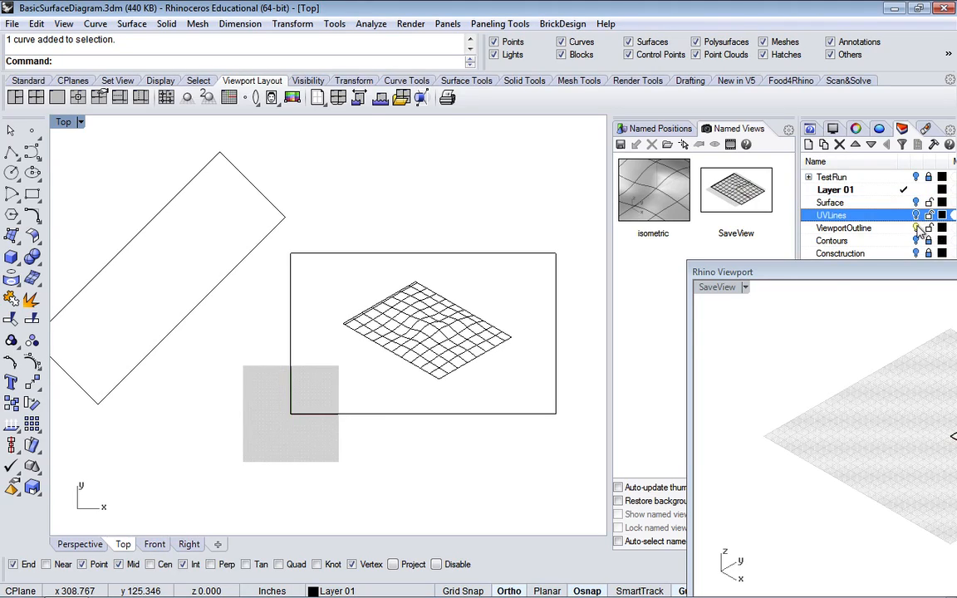
pyautogui.click(916, 228)
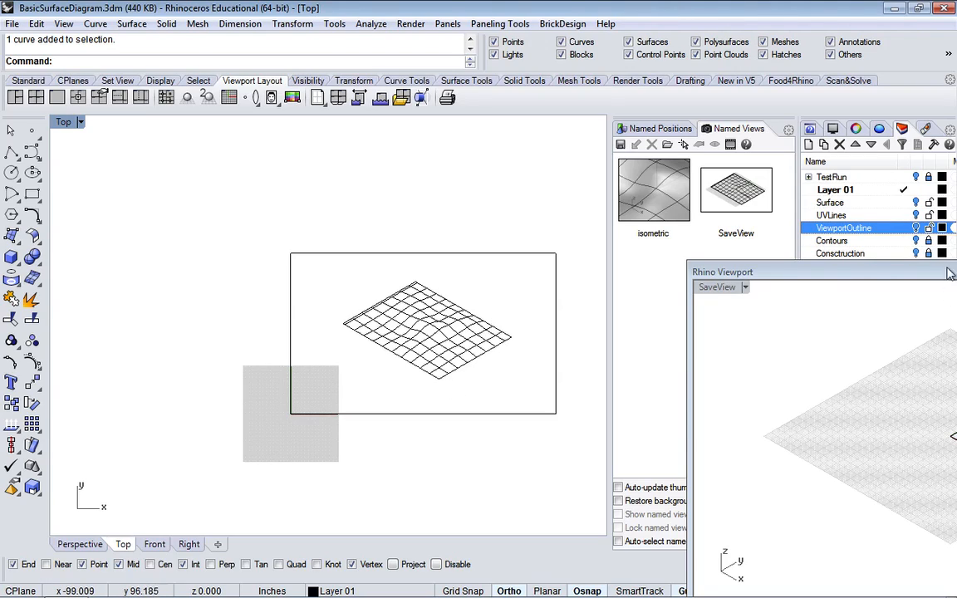
pyautogui.click(929, 215)
pyautogui.click(930, 203)
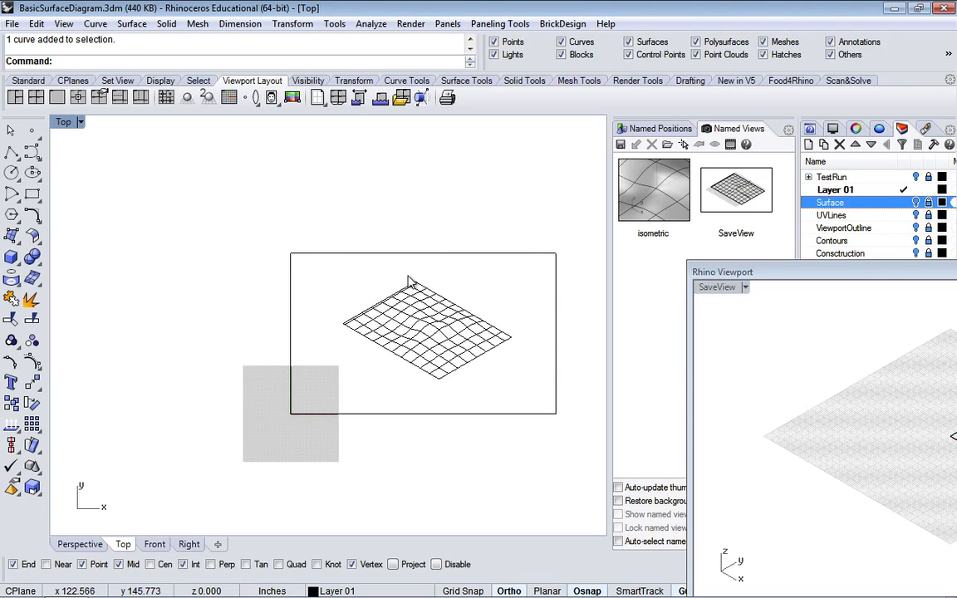
# Create an outer boundary curve around the 2D surface grid with CurveBoolean, using DeleteInput=None and CombineRegions=Yes and picking the region outside the grid.
pyautogui.write('u')
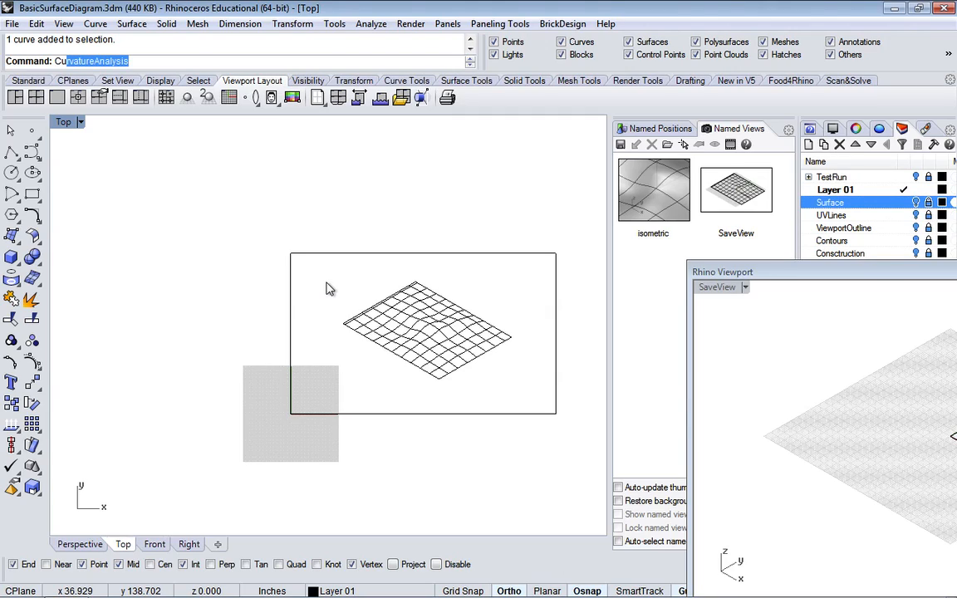
pyautogui.write('v')
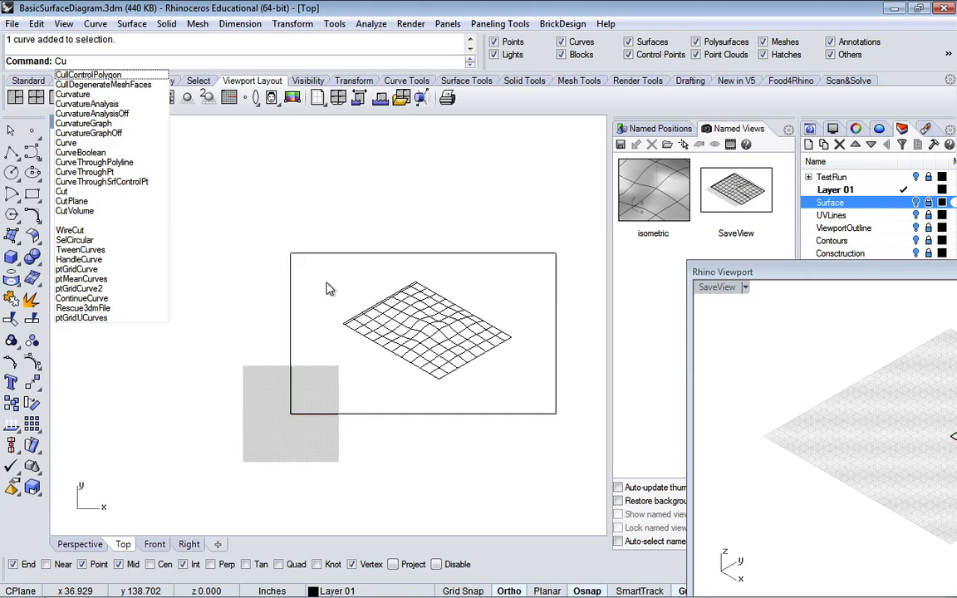
pyautogui.press('Down')
pyautogui.press('Down')
pyautogui.press('Down')
pyautogui.press('Down')
pyautogui.press('Down')
pyautogui.press('Down')
pyautogui.press('Down')
pyautogui.press('Down')
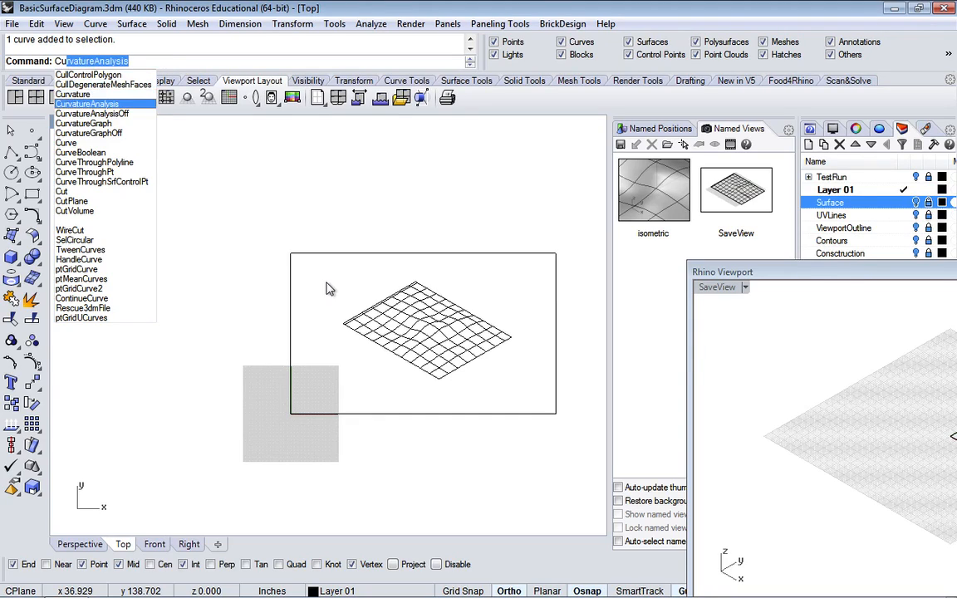
pyautogui.press('Down')
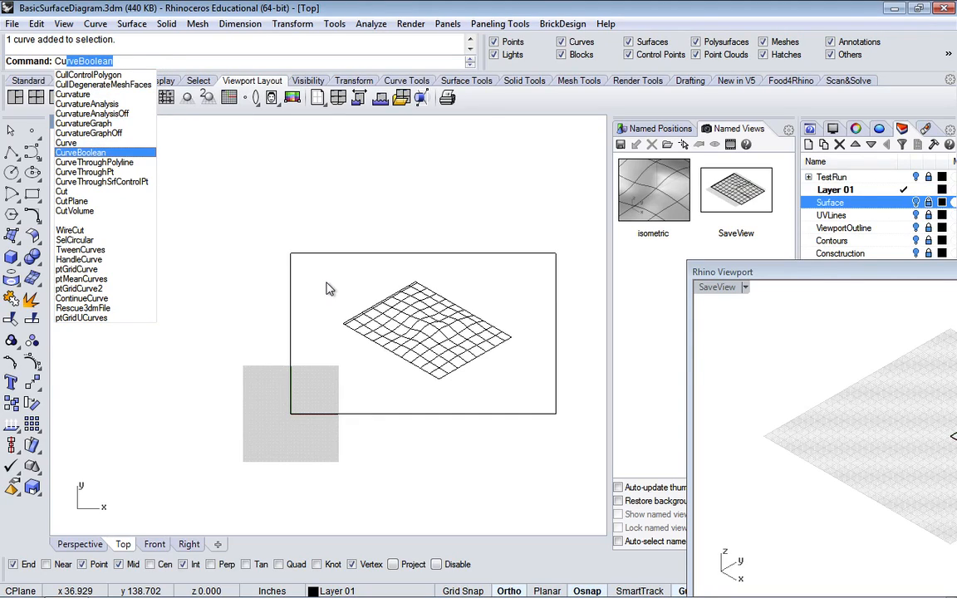
pyautogui.press('Return')
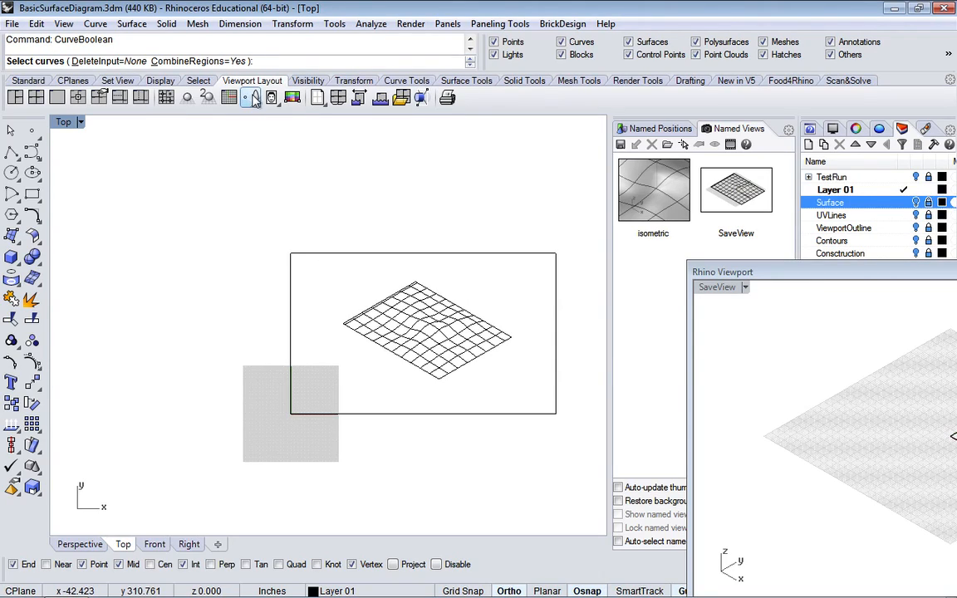
pyautogui.moveTo(320, 273); pyautogui.dragTo(534, 397)
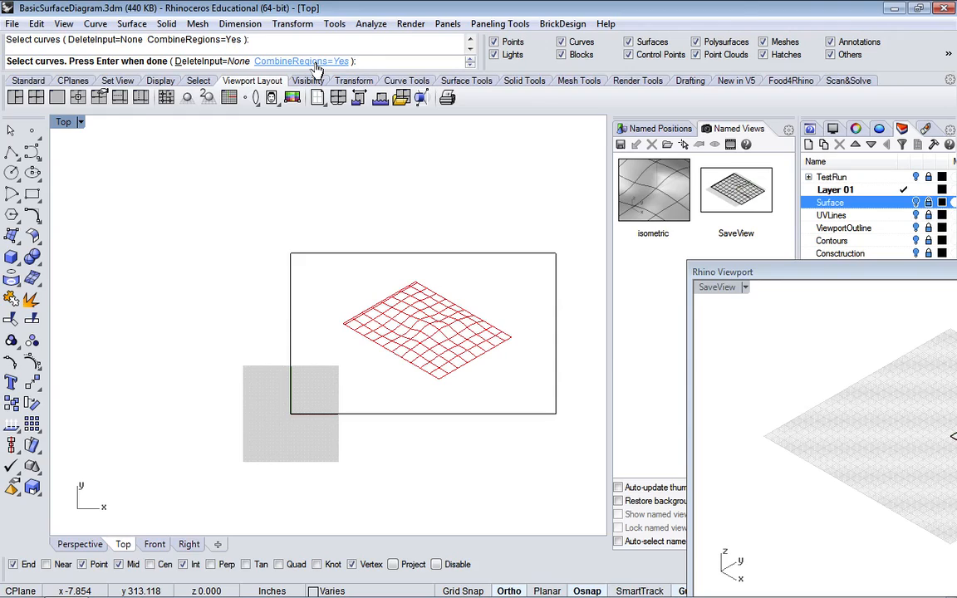
pyautogui.press('Return')
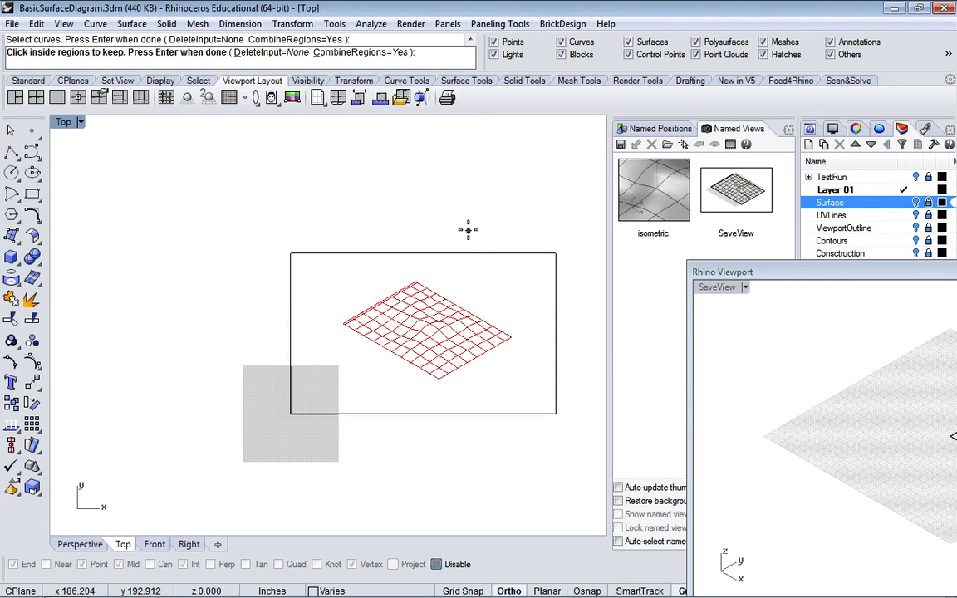
pyautogui.click(495, 285)
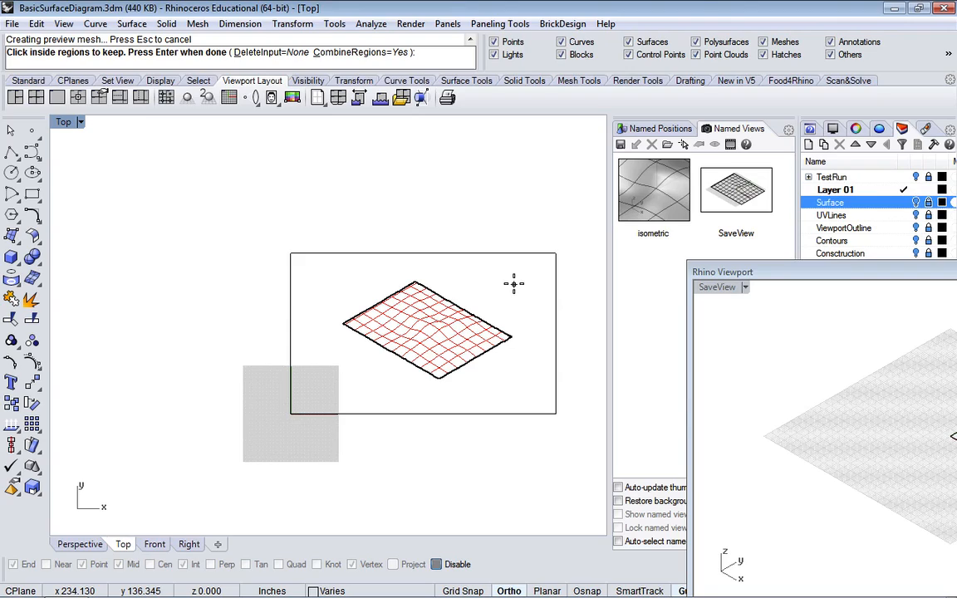
pyautogui.press('Return')
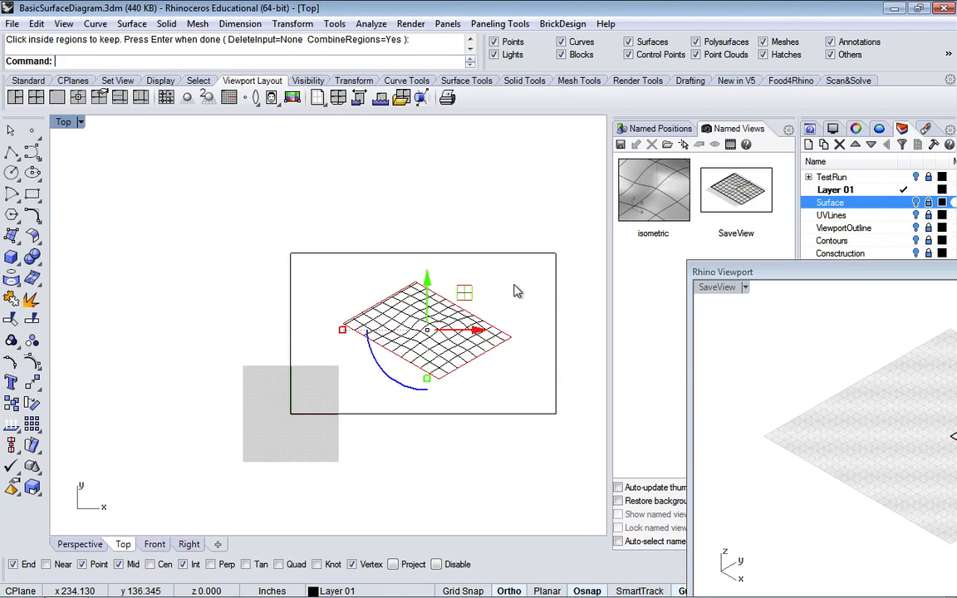
# Move the floating SaveView viewport off the layer list and create a layer named ObjectOutline under Make2D's visible lines sublayer.
pyautogui.moveTo(817, 280); pyautogui.dragTo(218, 339)
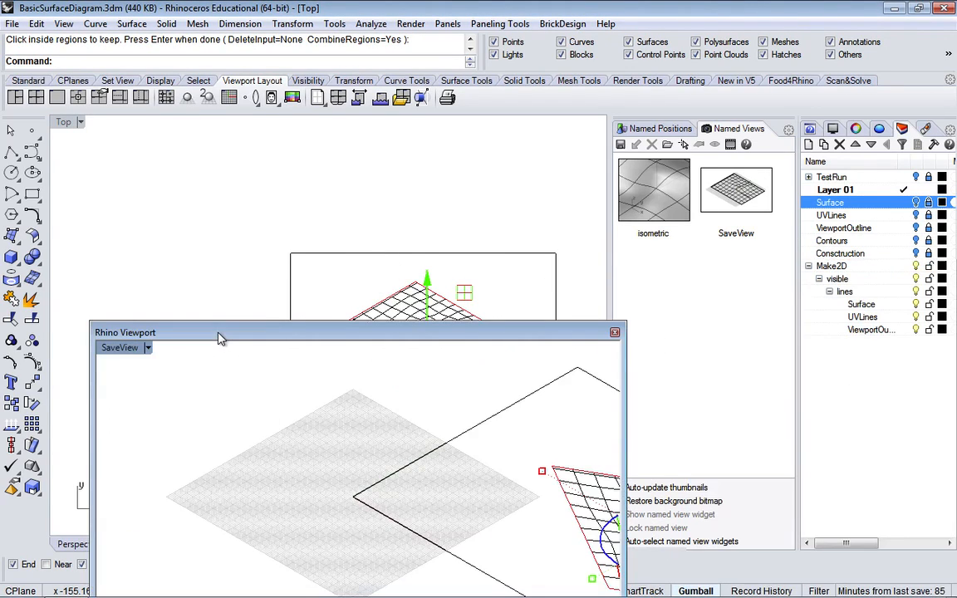
pyautogui.click(864, 332)
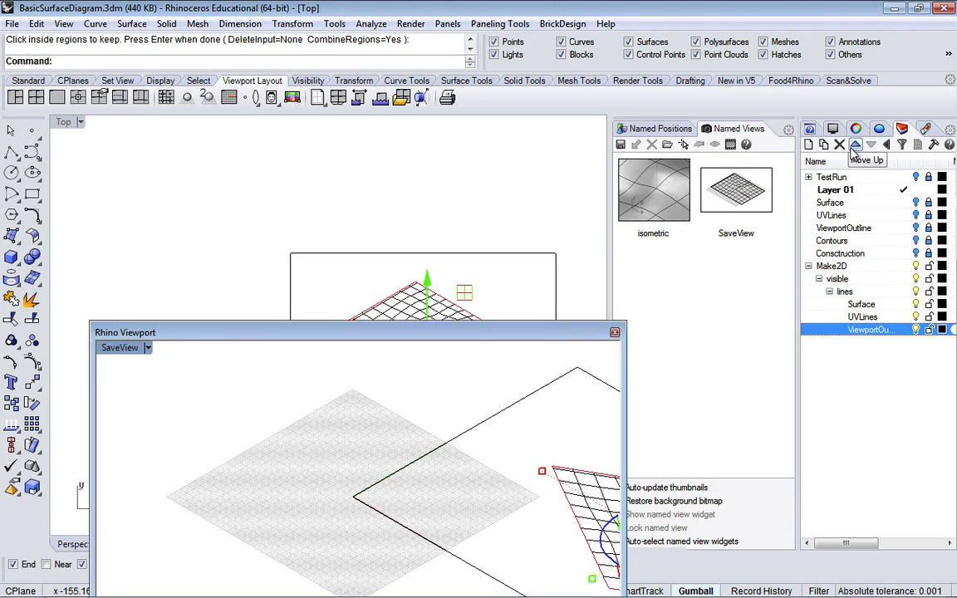
pyautogui.click(809, 147)
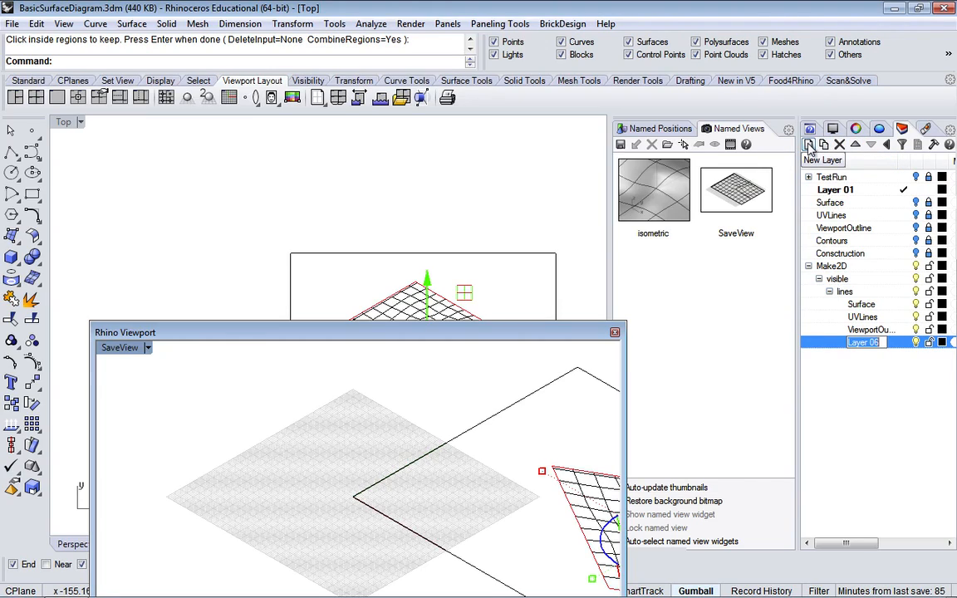
pyautogui.write('Ou')
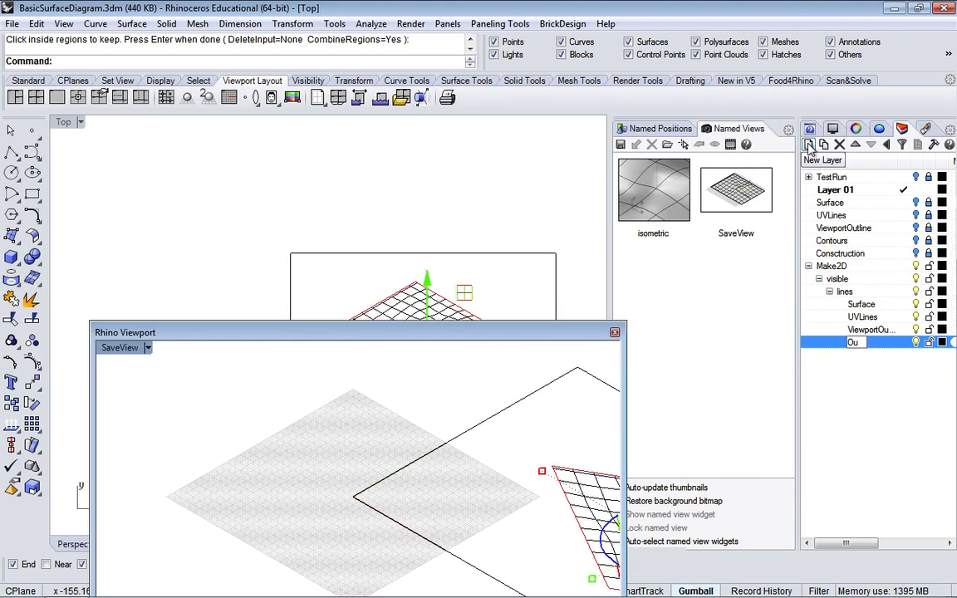
pyautogui.press('BackSpace')
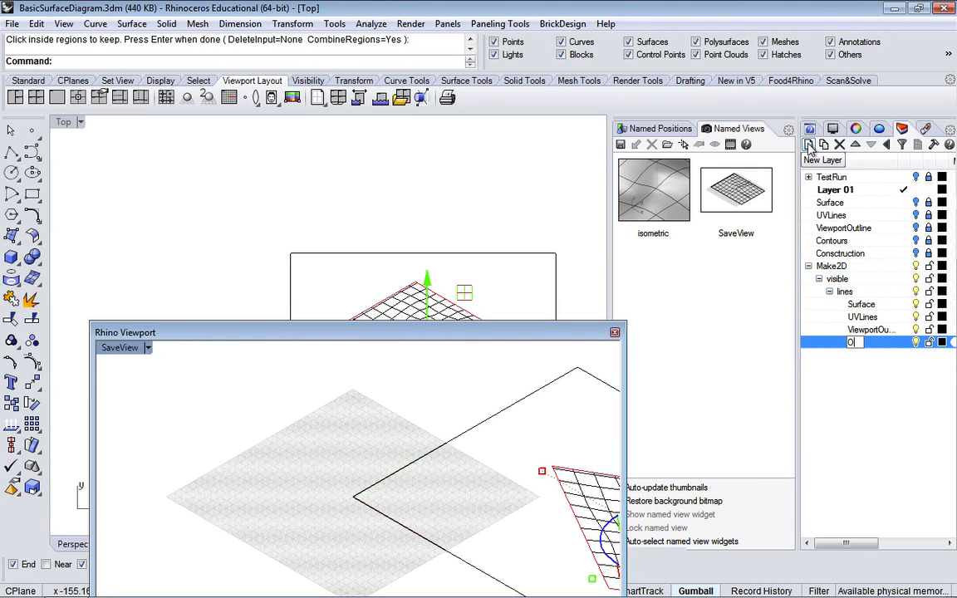
pyautogui.write('bjectOutline')
pyautogui.press('Return')
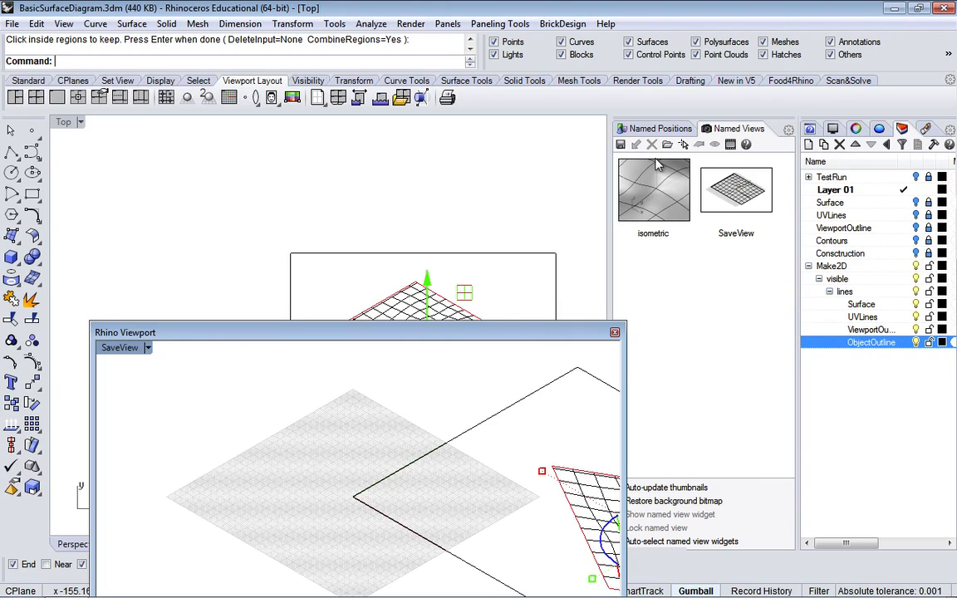
# Assign the selected outer boundary curve to the ObjectOutline layer.
pyautogui.rightClick(875, 347)
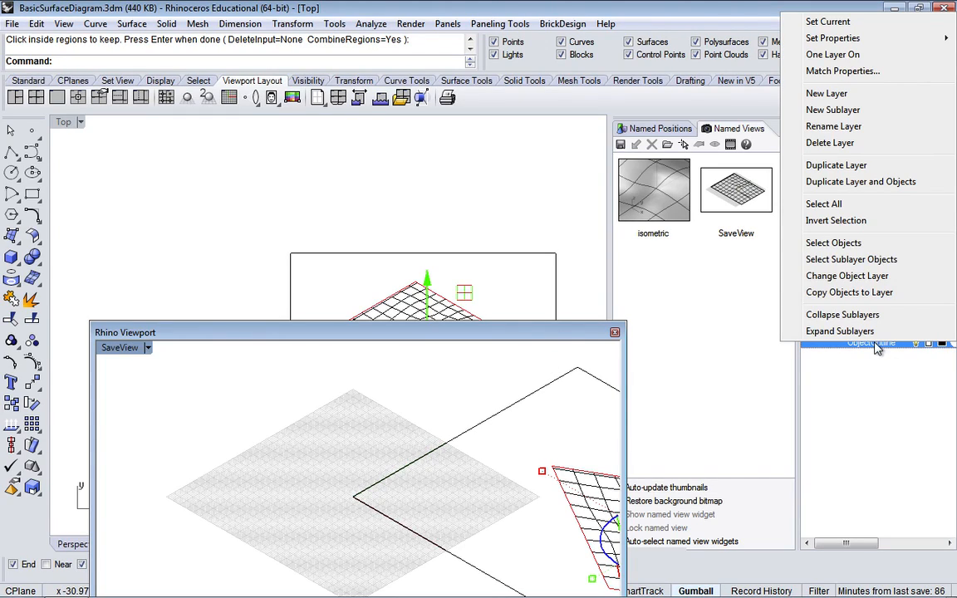
pyautogui.click(855, 277)
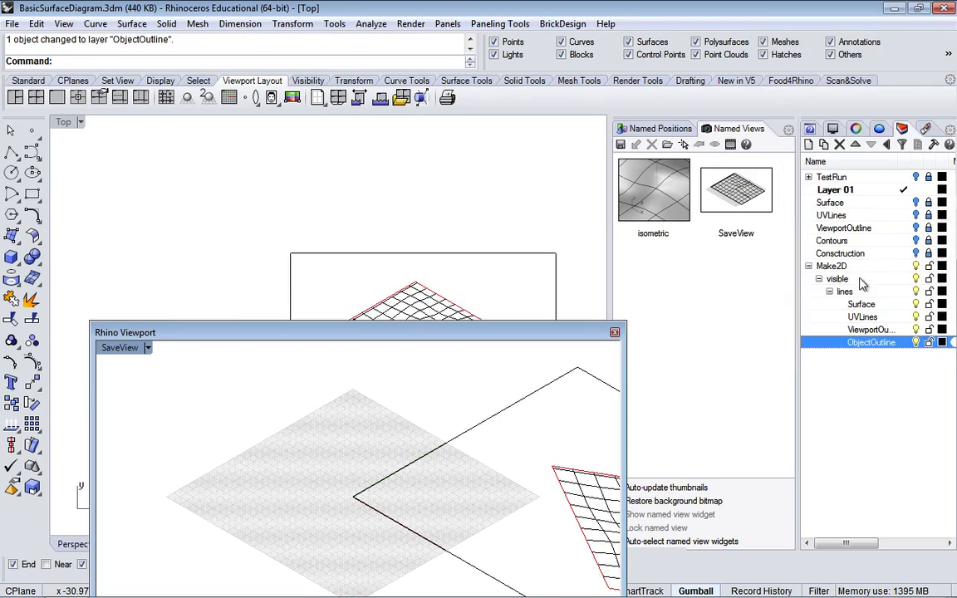
pyautogui.click(916, 343)
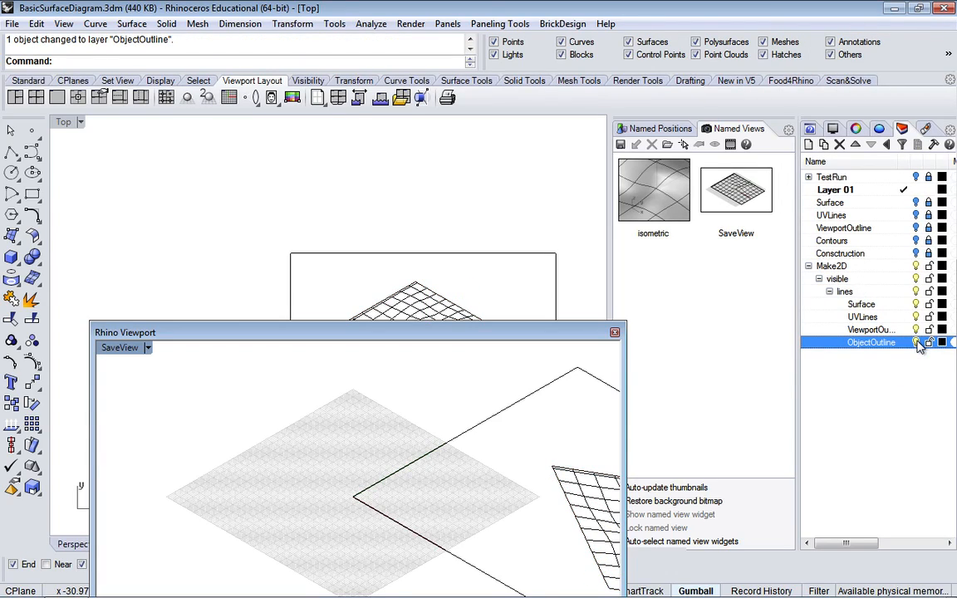
# Move the floating SaveView viewport clear of the 2D drawing in the Top viewport.
pyautogui.moveTo(508, 332); pyautogui.dragTo(507, 211)
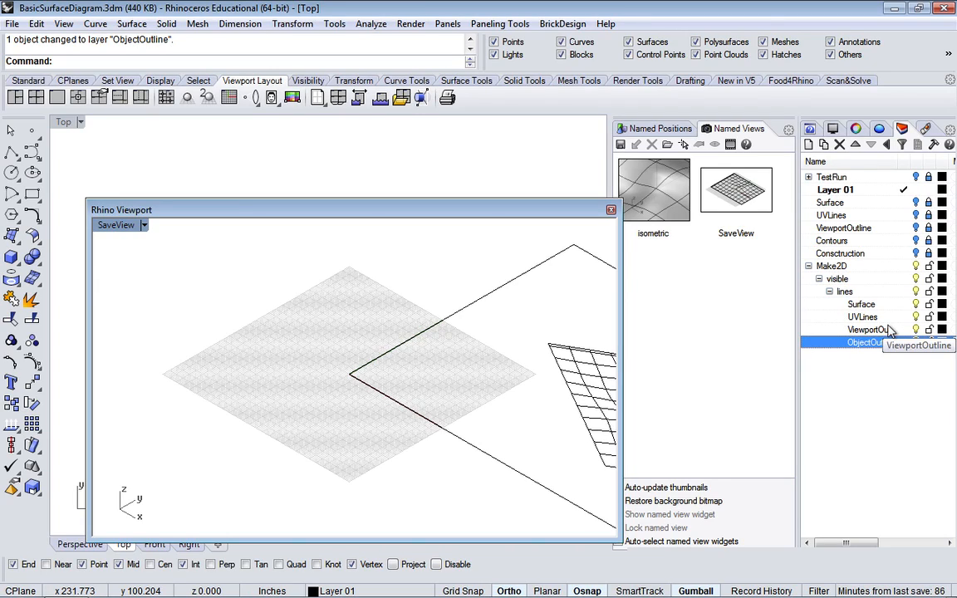
pyautogui.moveTo(555, 207); pyautogui.dragTo(730, 471)
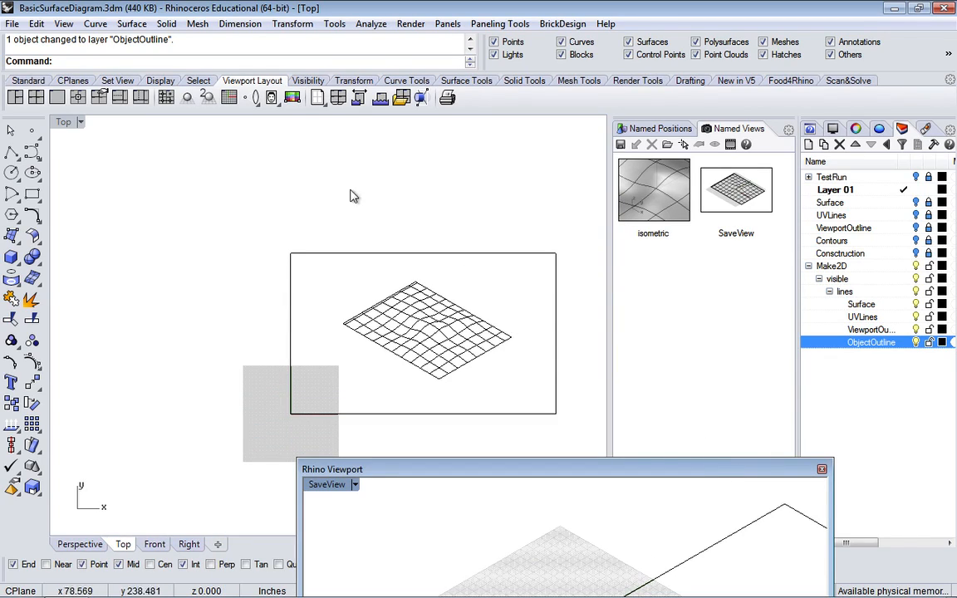
pyautogui.moveTo(253, 285); pyautogui.dragTo(153, 239, button='right')
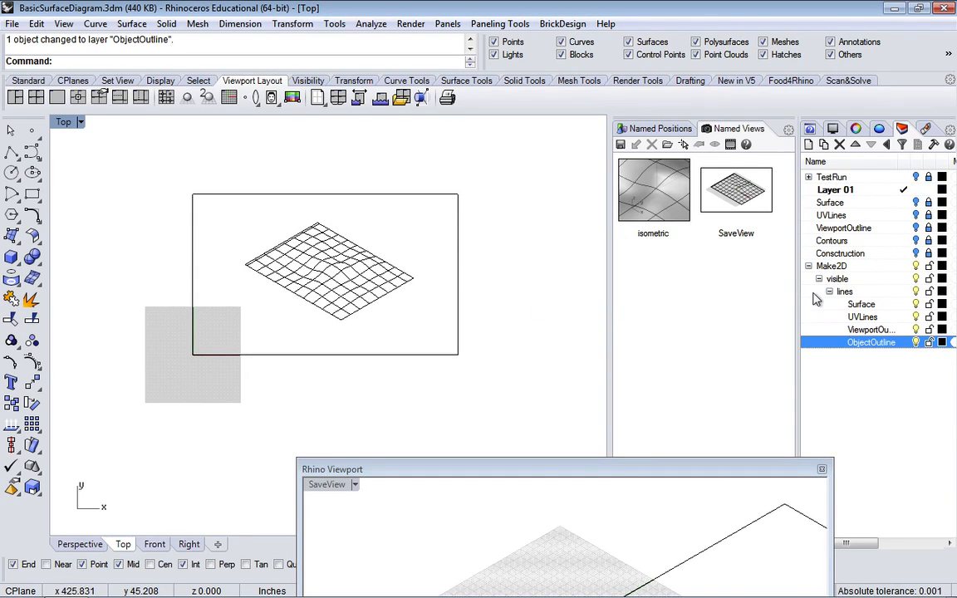
# Select all objects on the sublayers of Make2D.
pyautogui.click(832, 266)
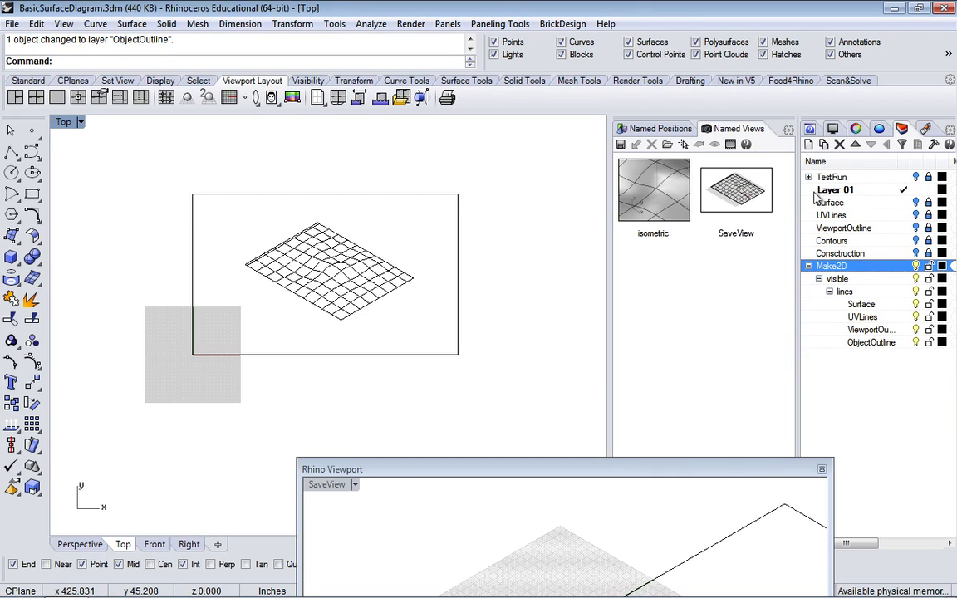
pyautogui.click(809, 266)
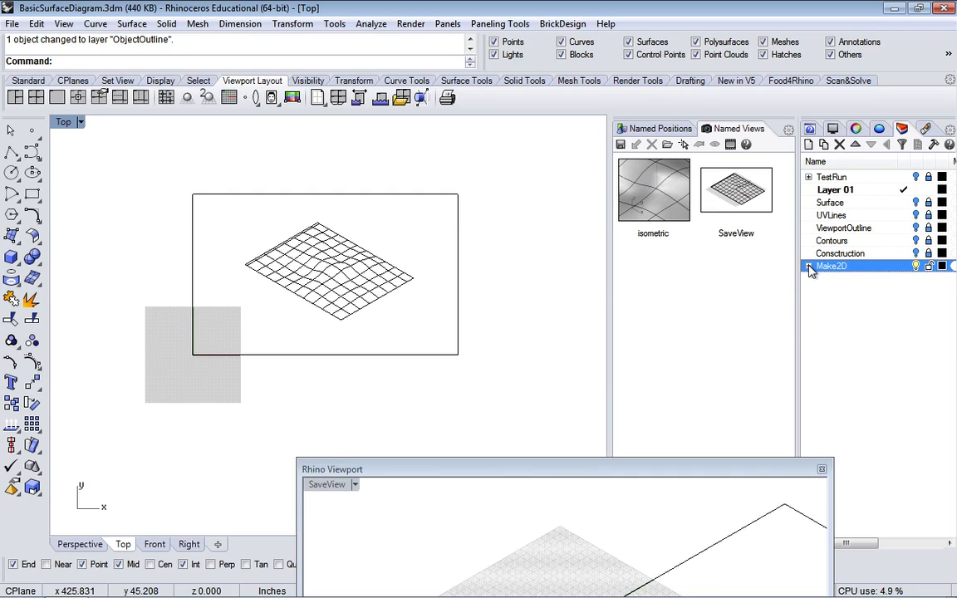
pyautogui.click(809, 266)
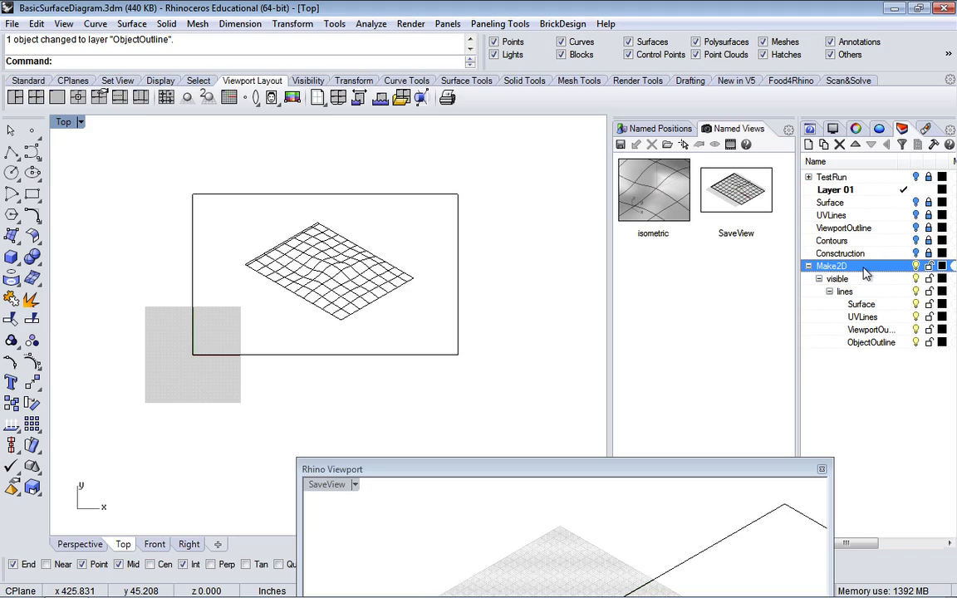
pyautogui.rightClick(833, 270)
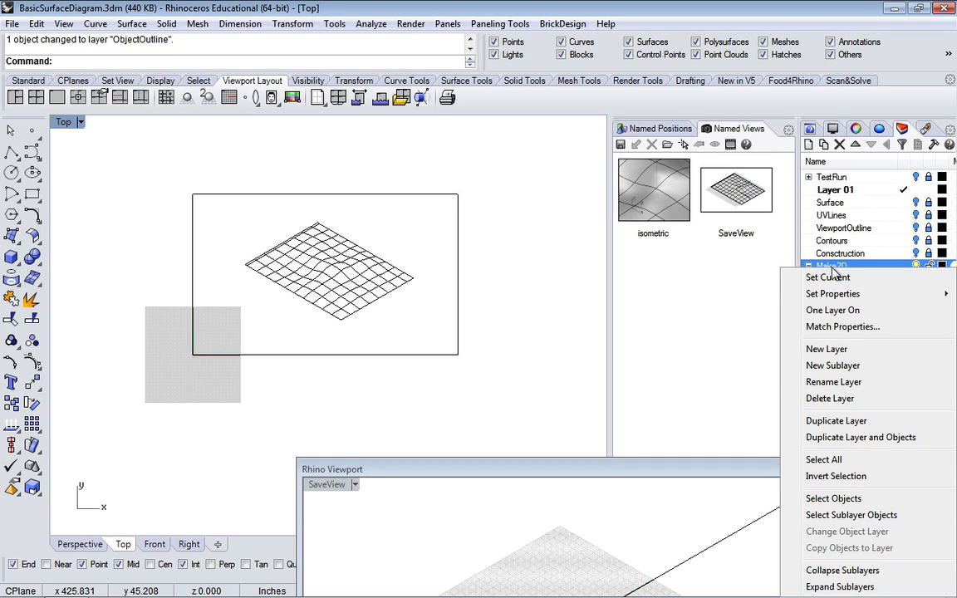
pyautogui.click(852, 515)
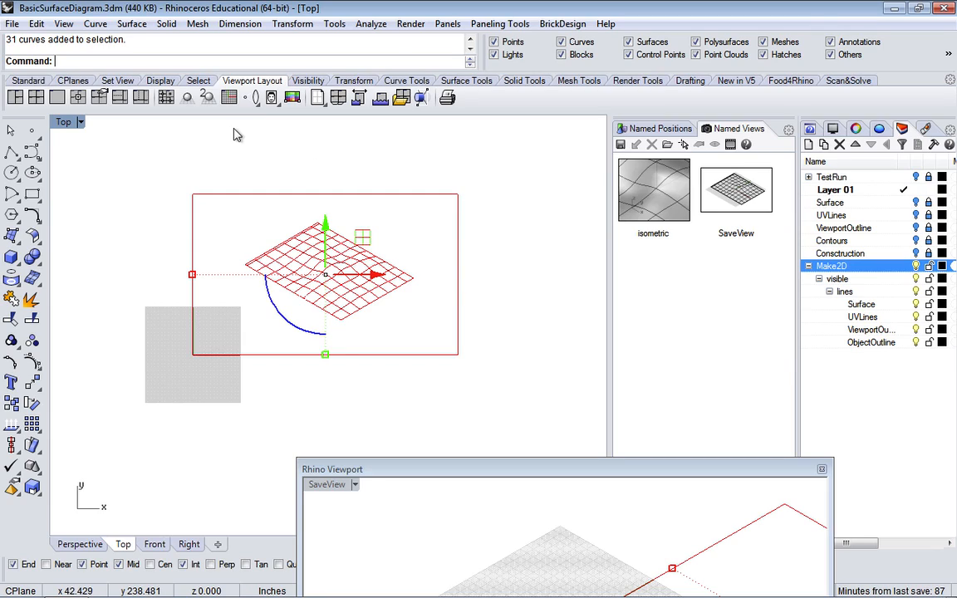
# Start exporting the selected drawing to the DigiRep Tutorial folder in Adobe Illustrator (*.ai) format.
pyautogui.click(12, 25)
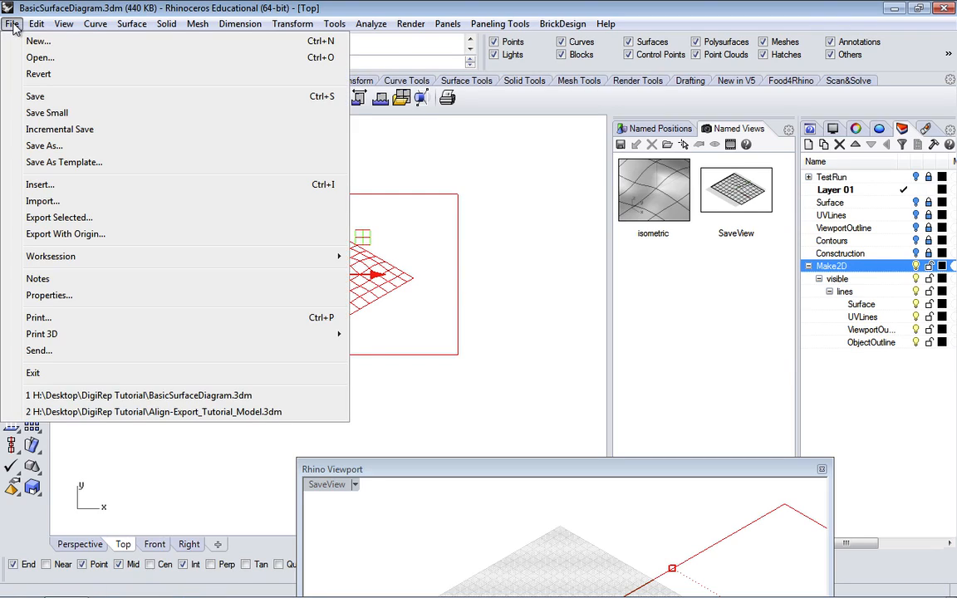
pyautogui.click(75, 217)
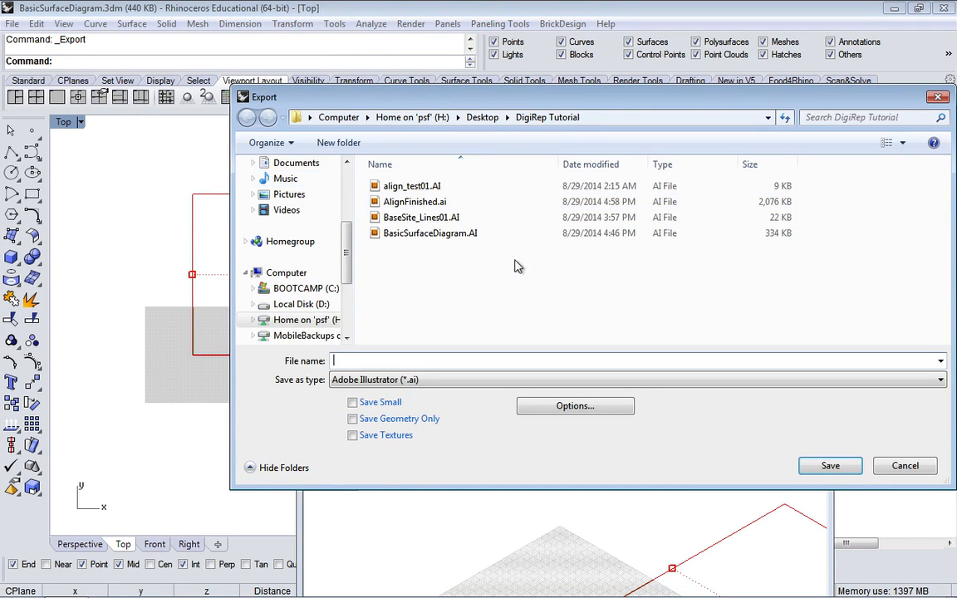
pyautogui.moveTo(543, 100); pyautogui.dragTo(467, 97)
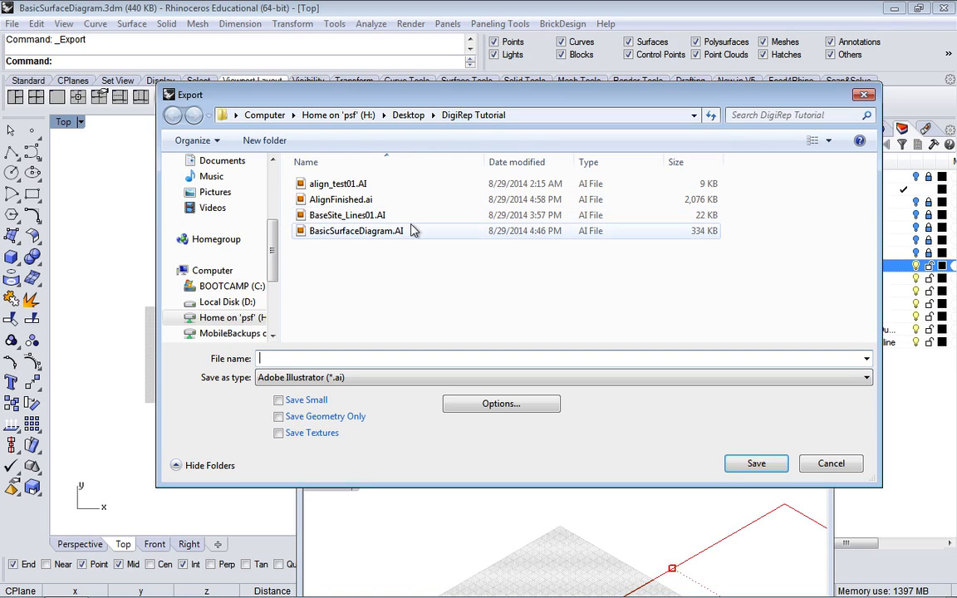
pyautogui.click(386, 384)
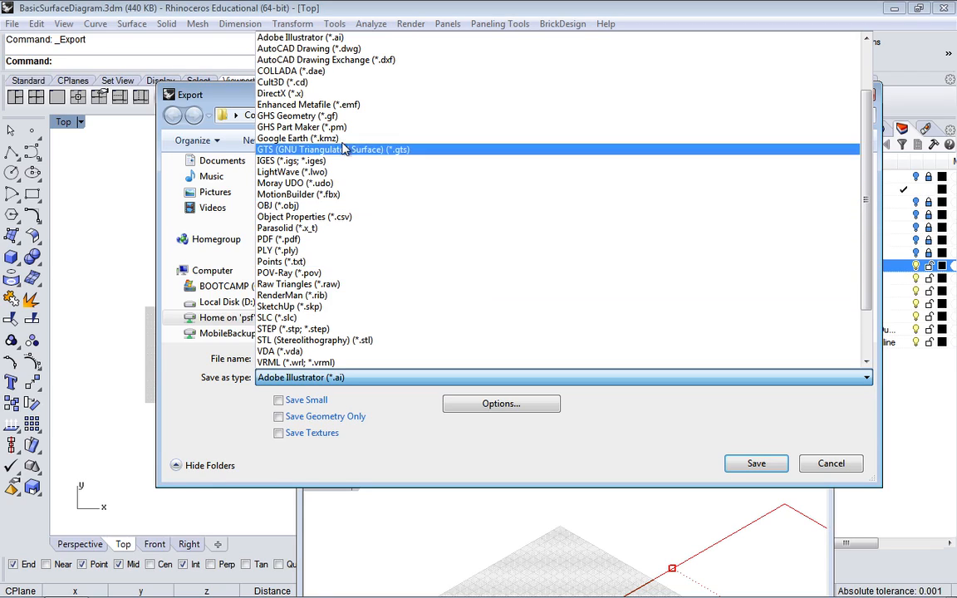
pyautogui.click(336, 38)
# Name the export surfaceDiagram and save it with Preserve model scale at 1 inch = 1 inch and the RGB colour option.
pyautogui.click(509, 358)
pyautogui.write('T')
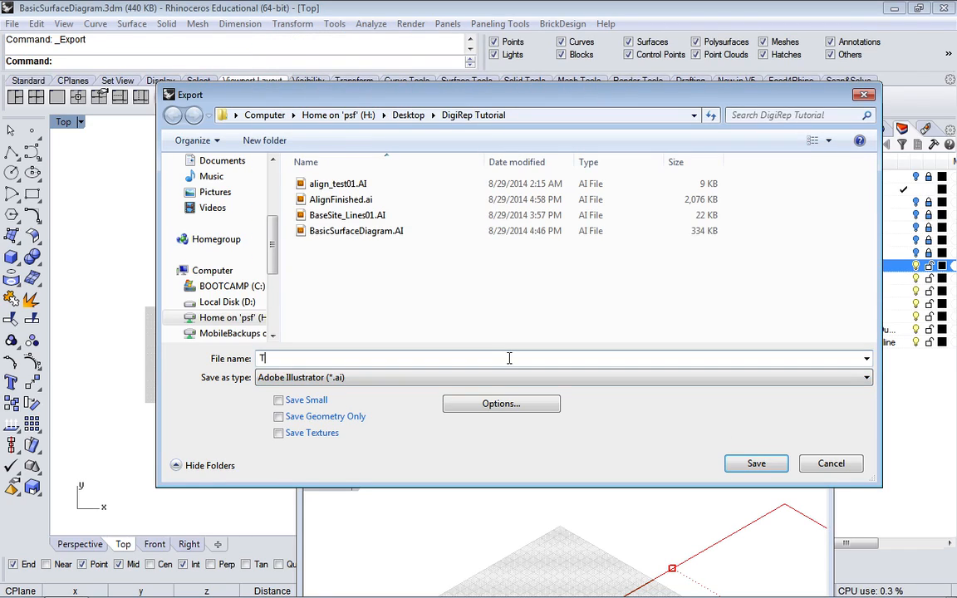
pyautogui.press('BackSpace')
pyautogui.write('Su')
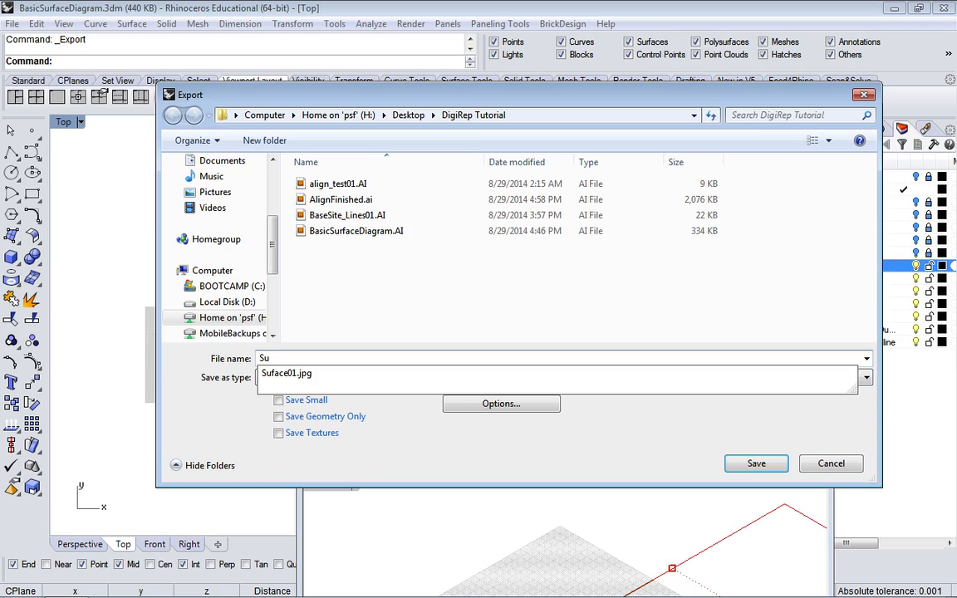
pyautogui.write('rfr')
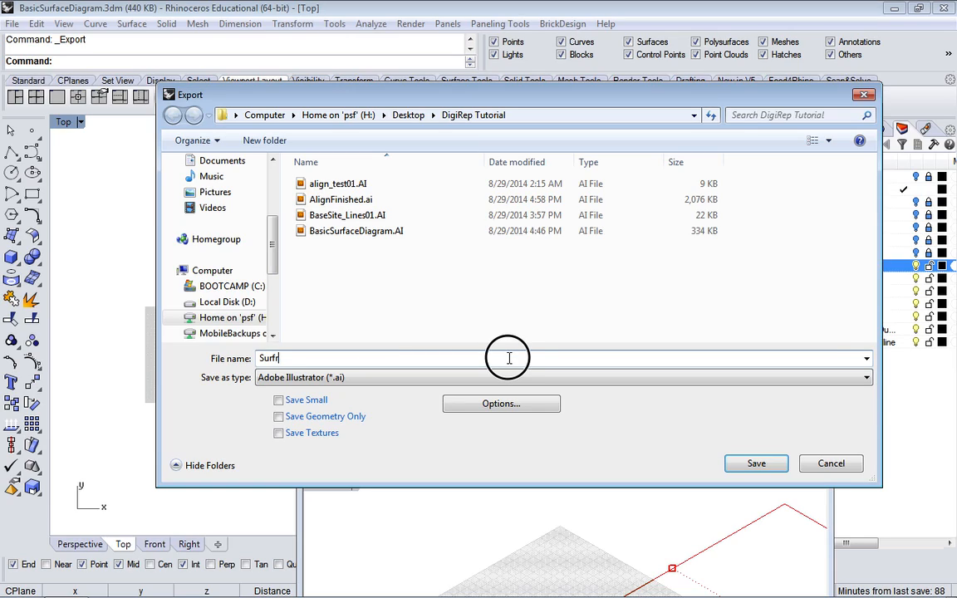
pyautogui.doubleClick(509, 358)
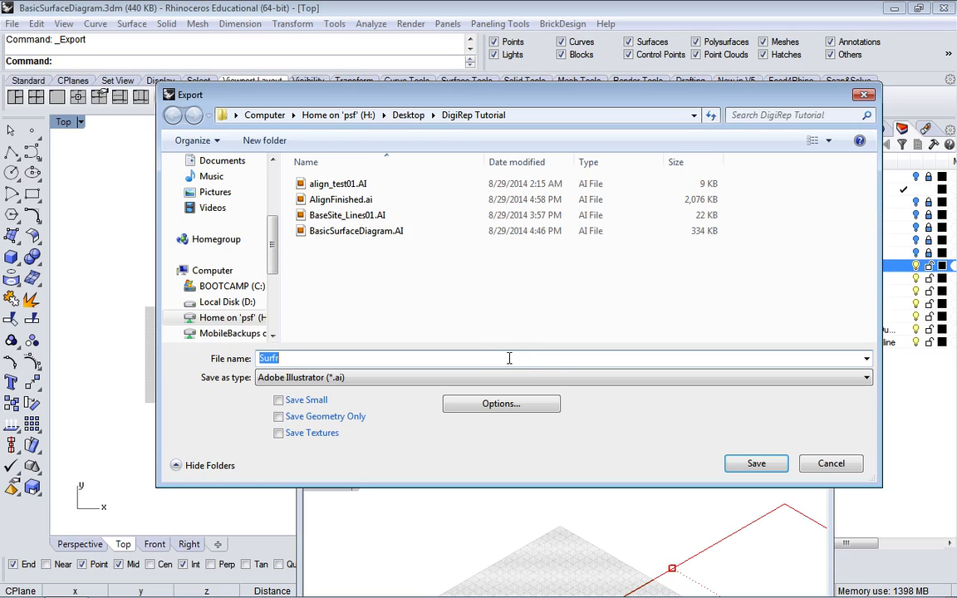
pyautogui.write('surface')
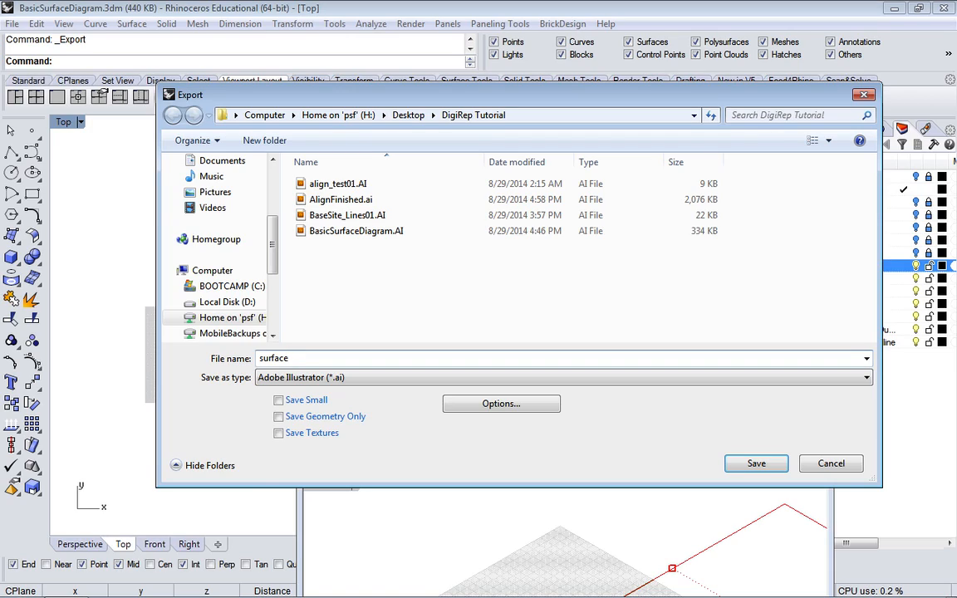
pyautogui.write('Diagram')
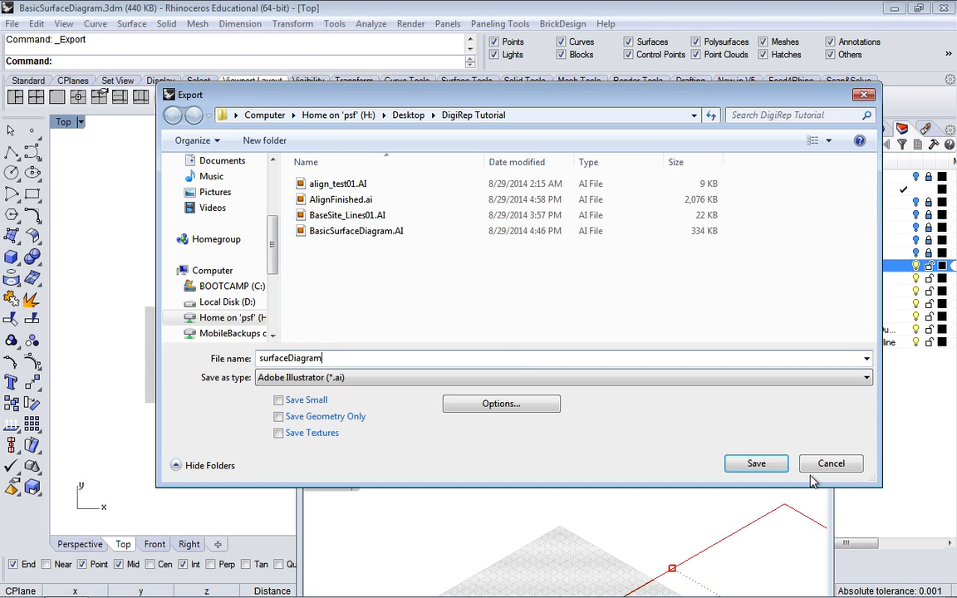
pyautogui.click(756, 464)
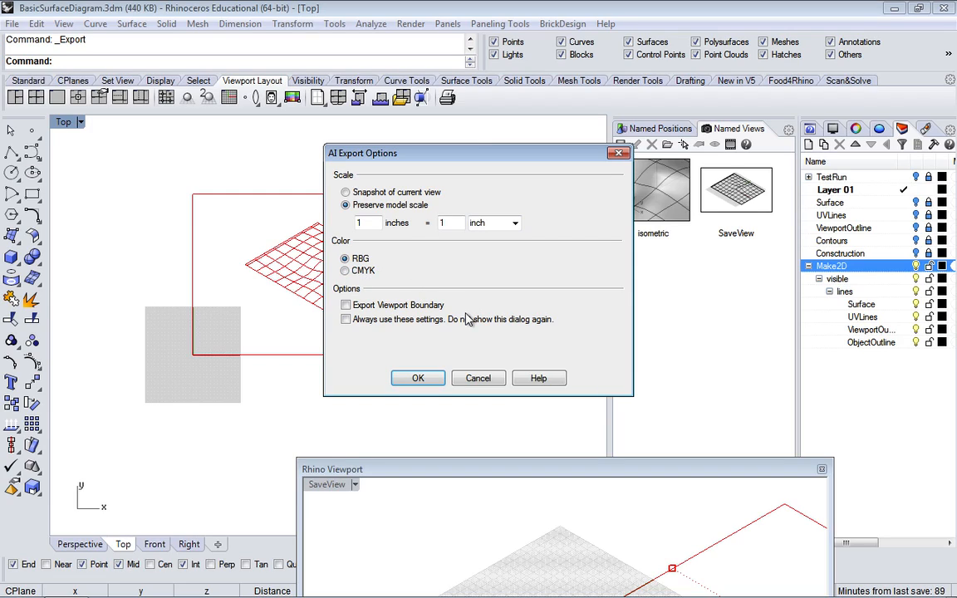
pyautogui.click(418, 377)
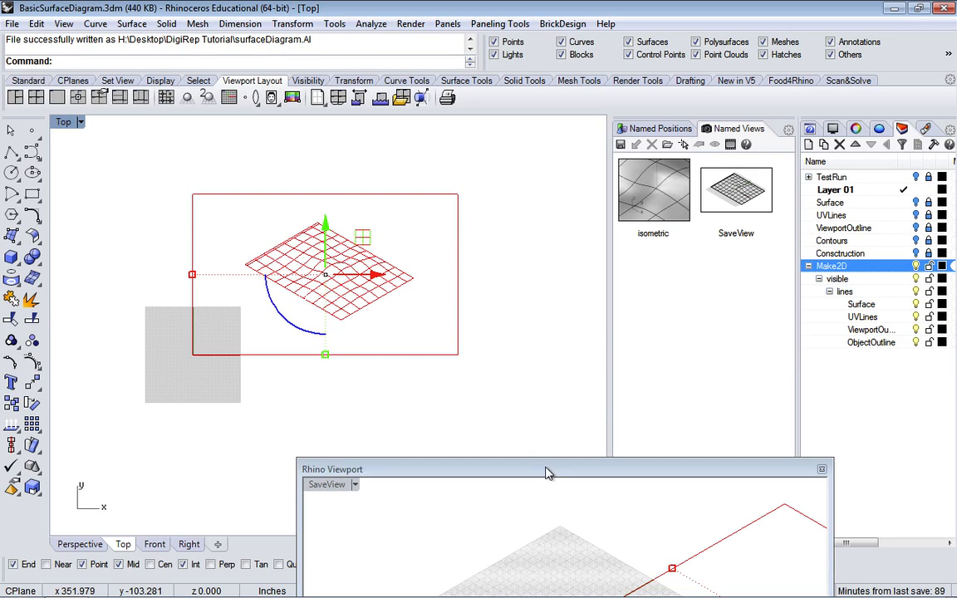
# Bring the floating SaveView viewport back over the Top viewport, then turn off, lock and collapse the Make2D layer.
pyautogui.moveTo(546, 472); pyautogui.dragTo(359, 163)
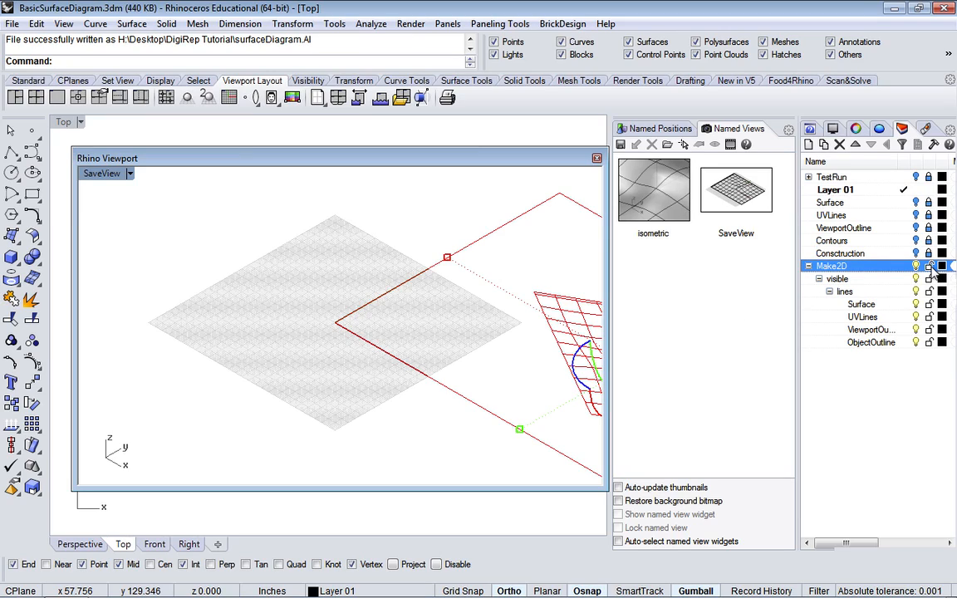
pyautogui.click(916, 266)
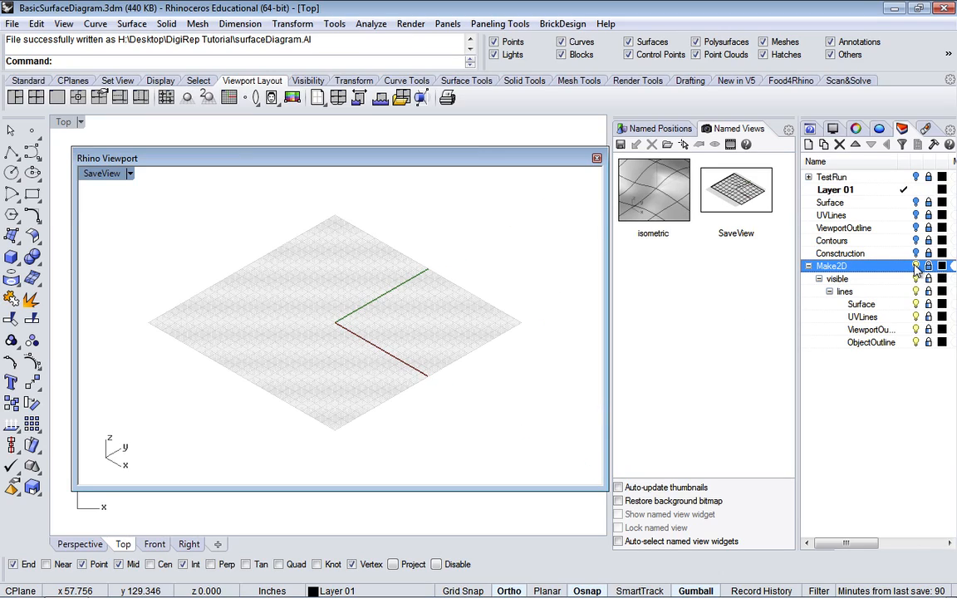
pyautogui.click(808, 266)
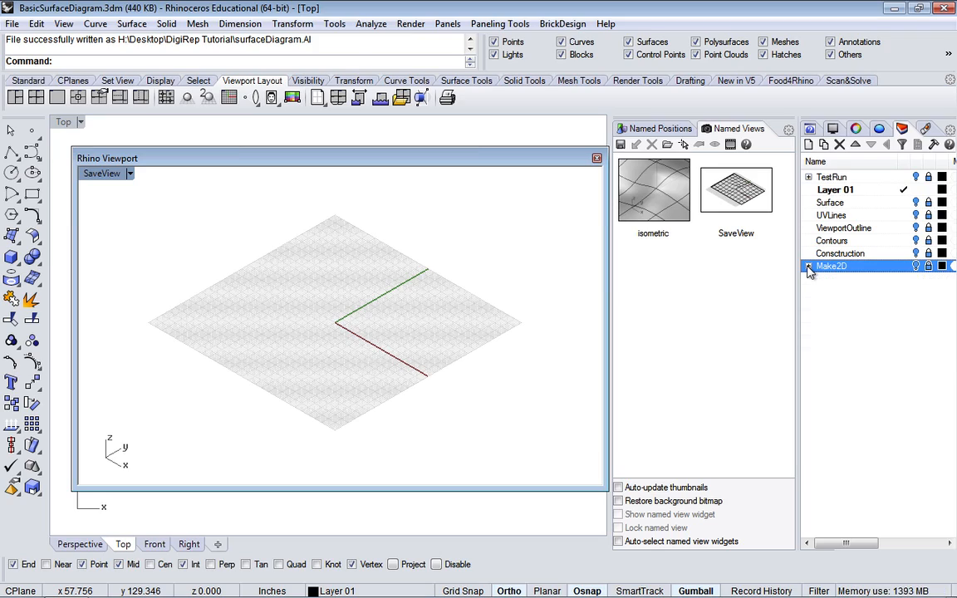
# Turn on the Surface layer and set the SaveView viewport's display mode to Rendered.
pyautogui.click(916, 203)
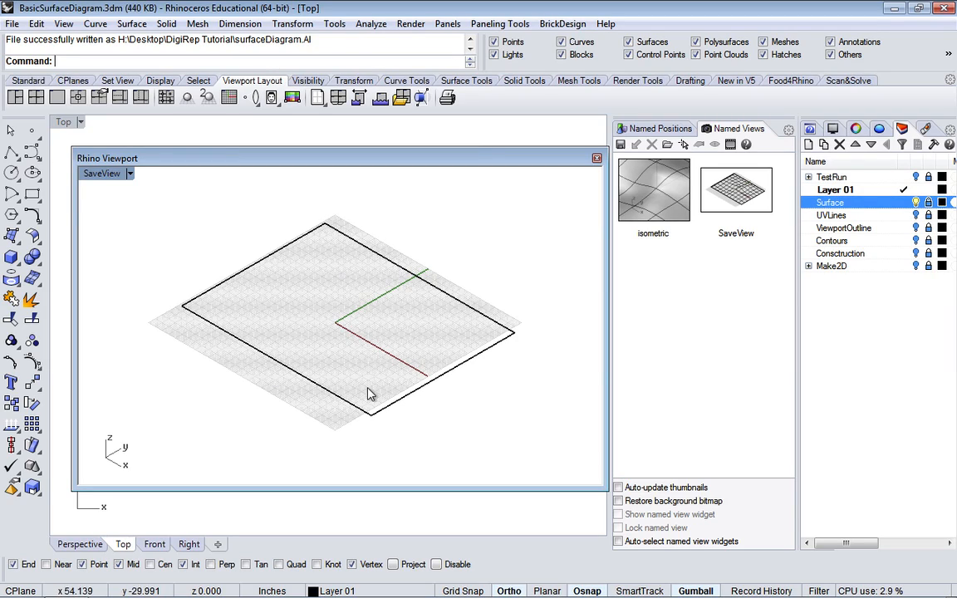
pyautogui.click(129, 174)
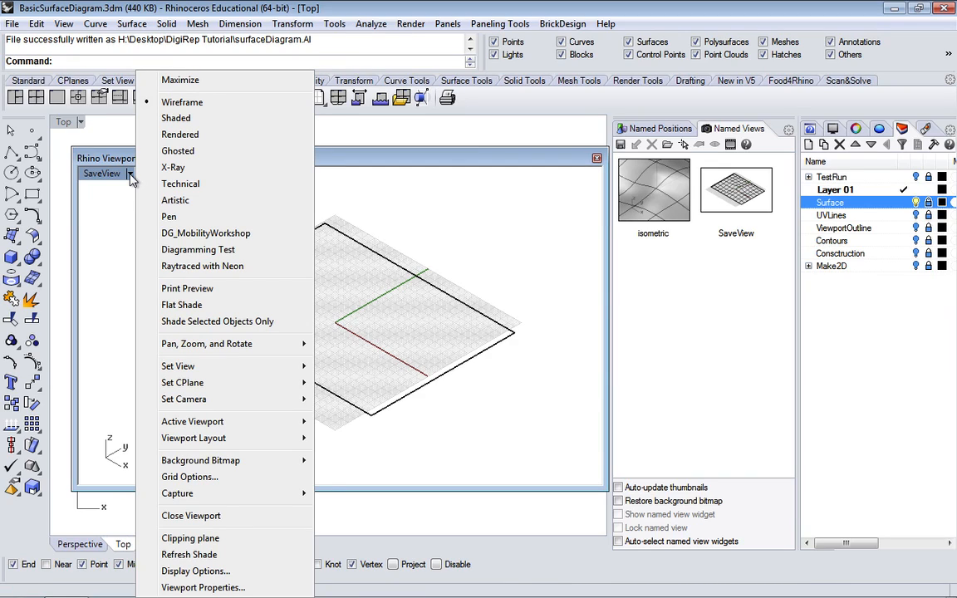
pyautogui.click(181, 135)
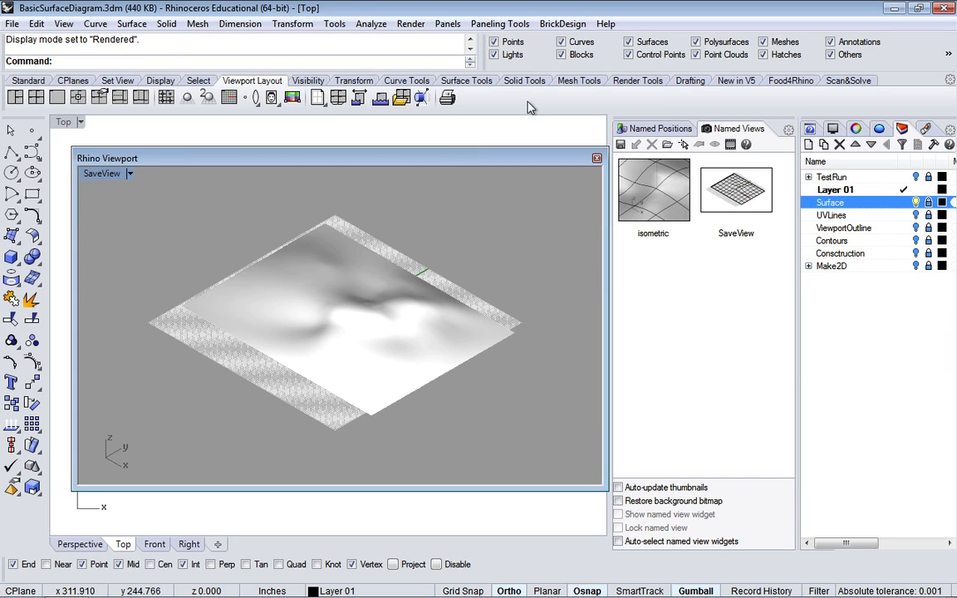
# Add a second environment to the document from the Blank Environment.renv file in the Render Content folder.
pyautogui.click(630, 83)
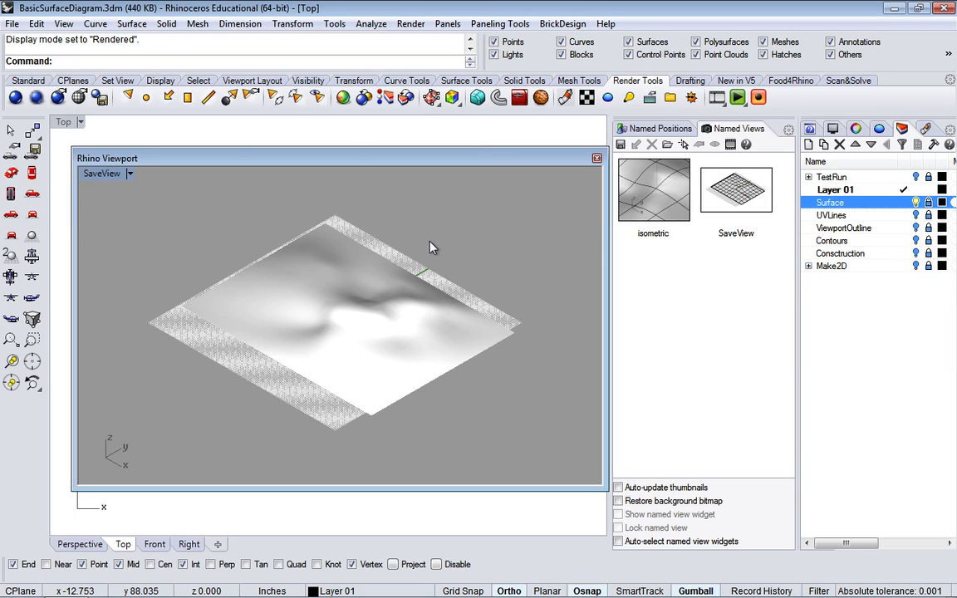
pyautogui.click(448, 24)
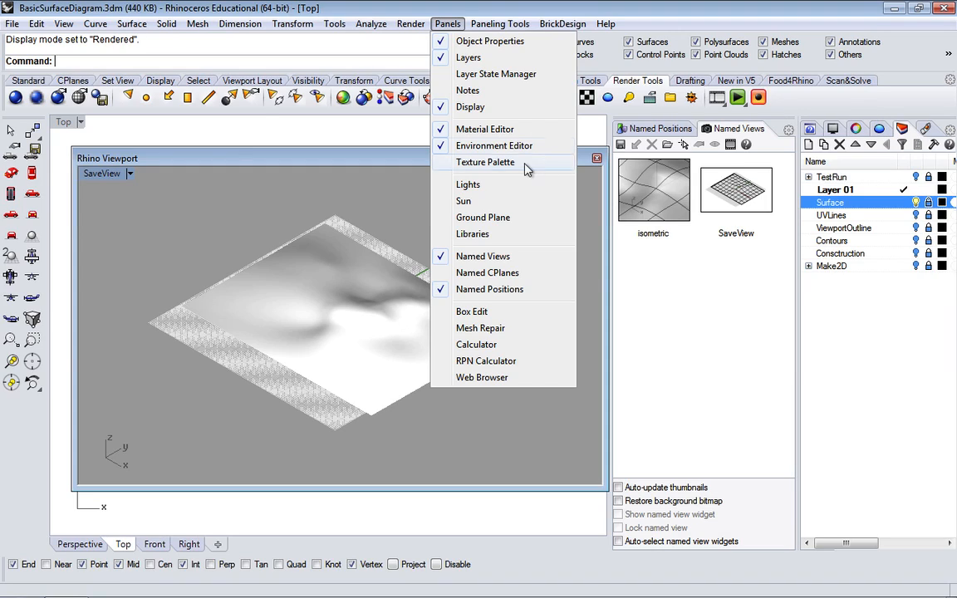
pyautogui.click(850, 86)
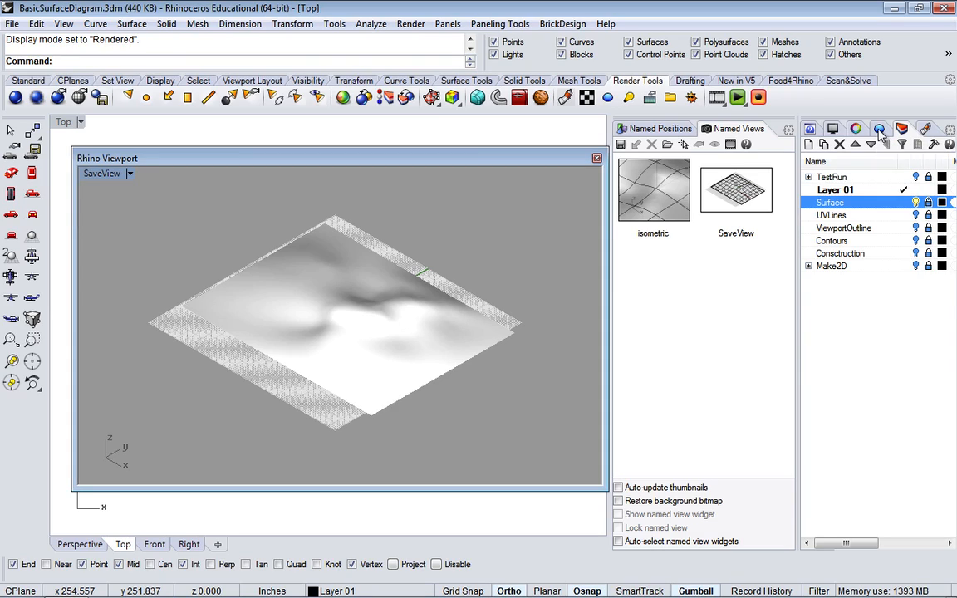
pyautogui.click(879, 131)
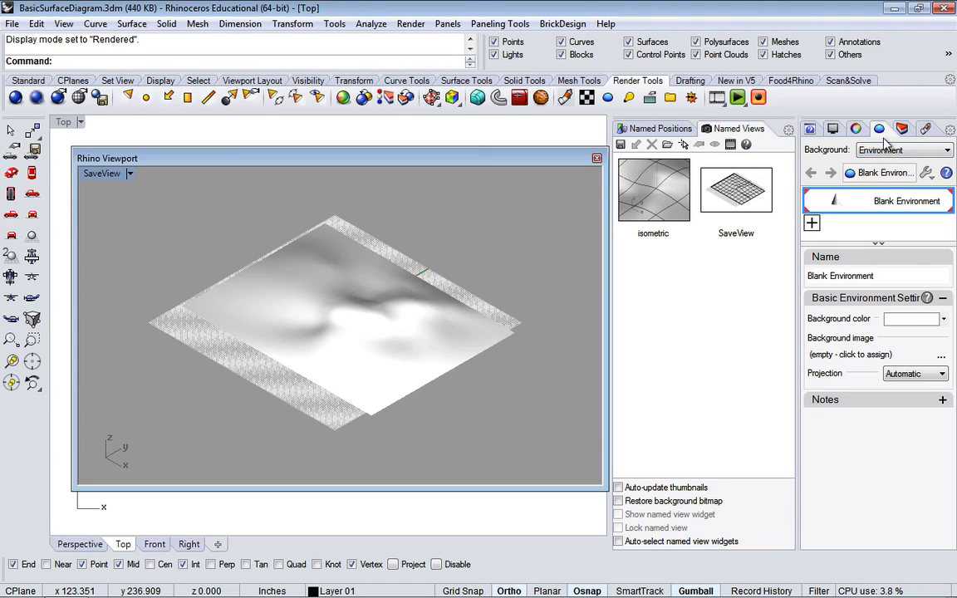
pyautogui.click(812, 225)
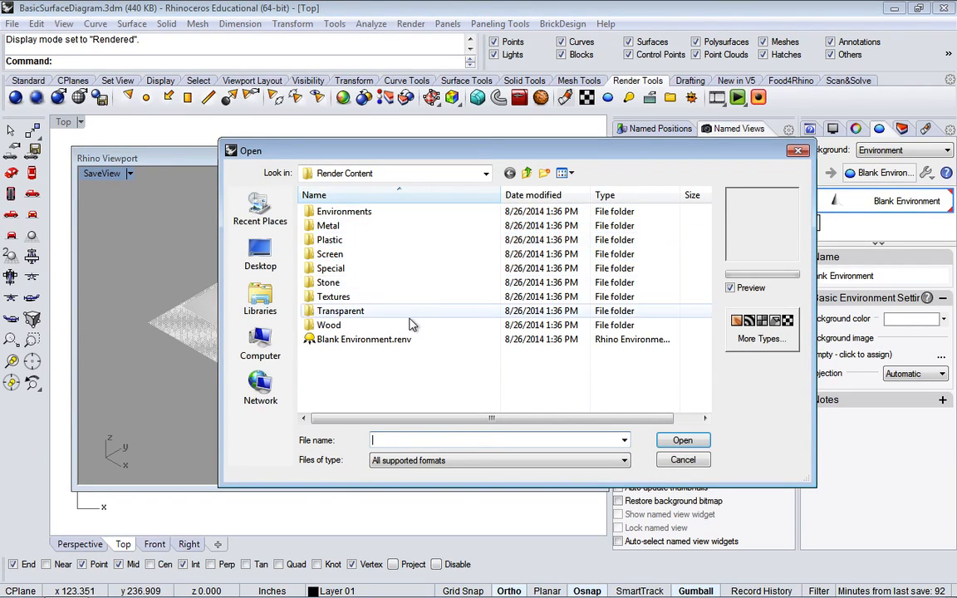
pyautogui.doubleClick(371, 215)
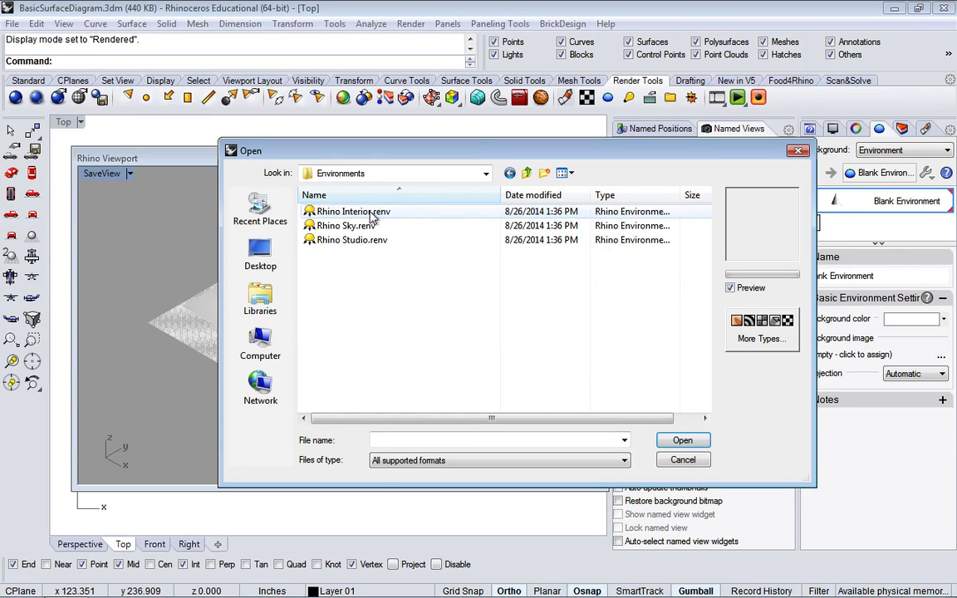
pyautogui.click(527, 174)
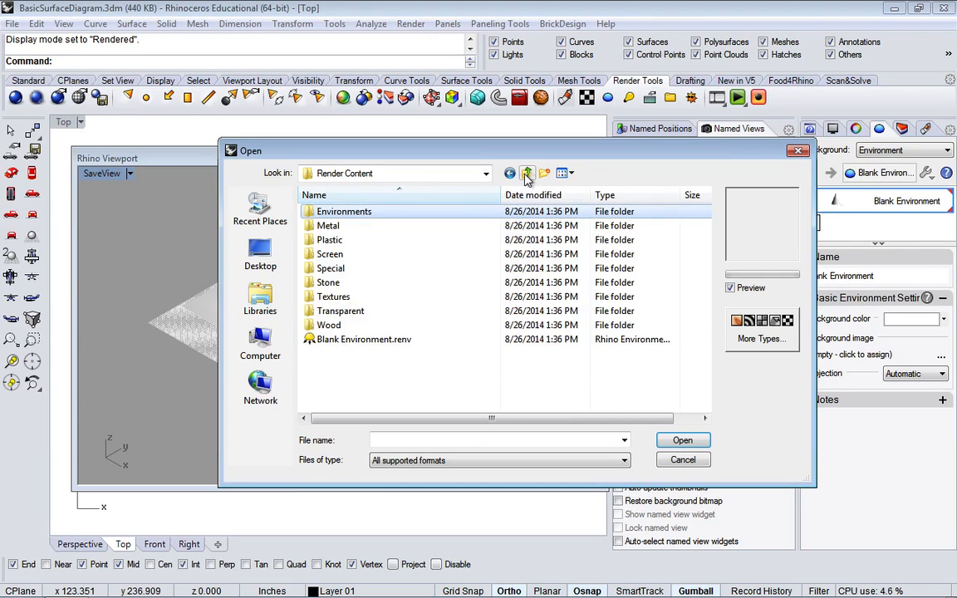
pyautogui.click(371, 346)
pyautogui.click(680, 440)
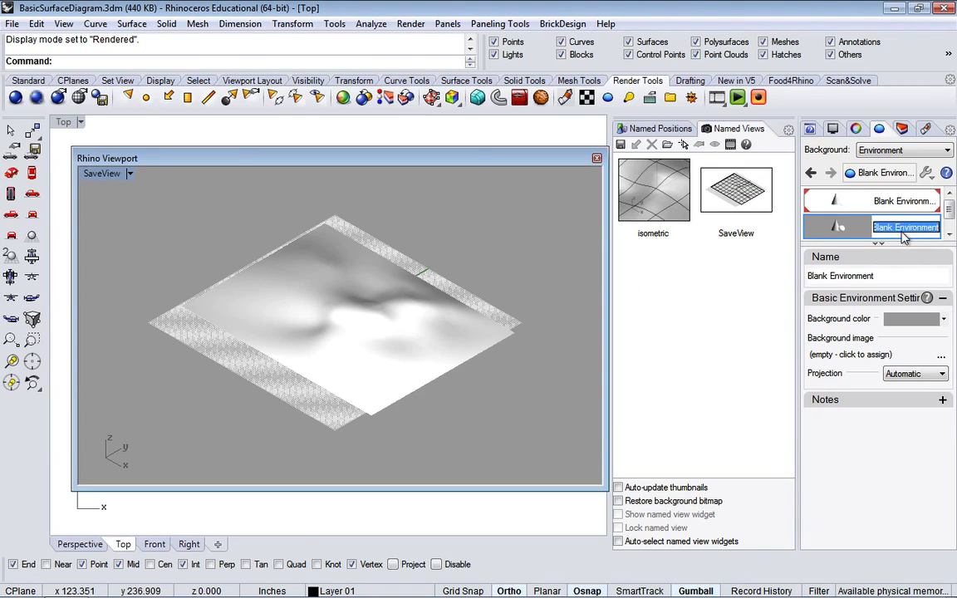
# Name the new environment SecondEnvrironment.
pyautogui.write('Se')
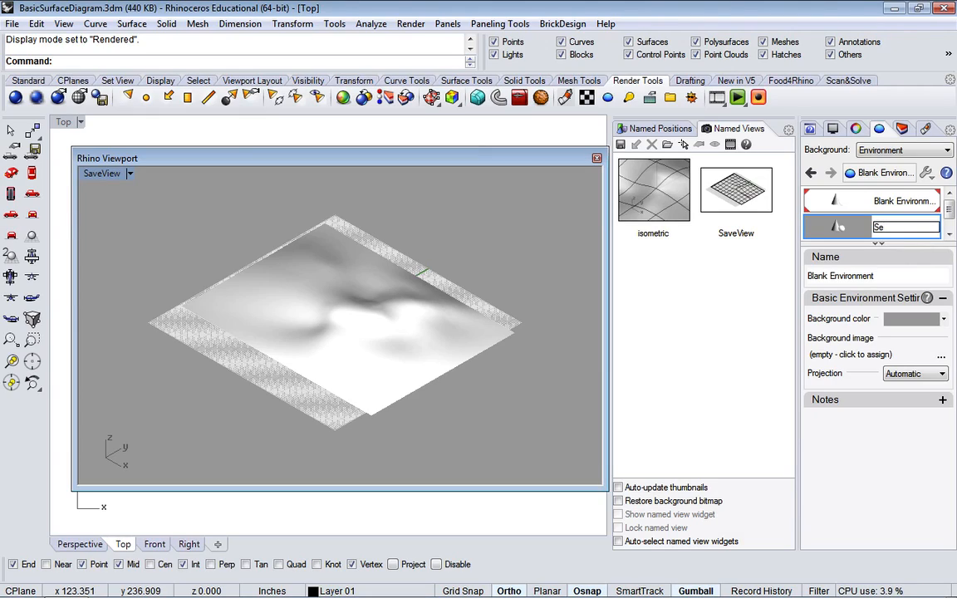
pyautogui.write('condEnvrionmen')
pyautogui.press('BackSpace')
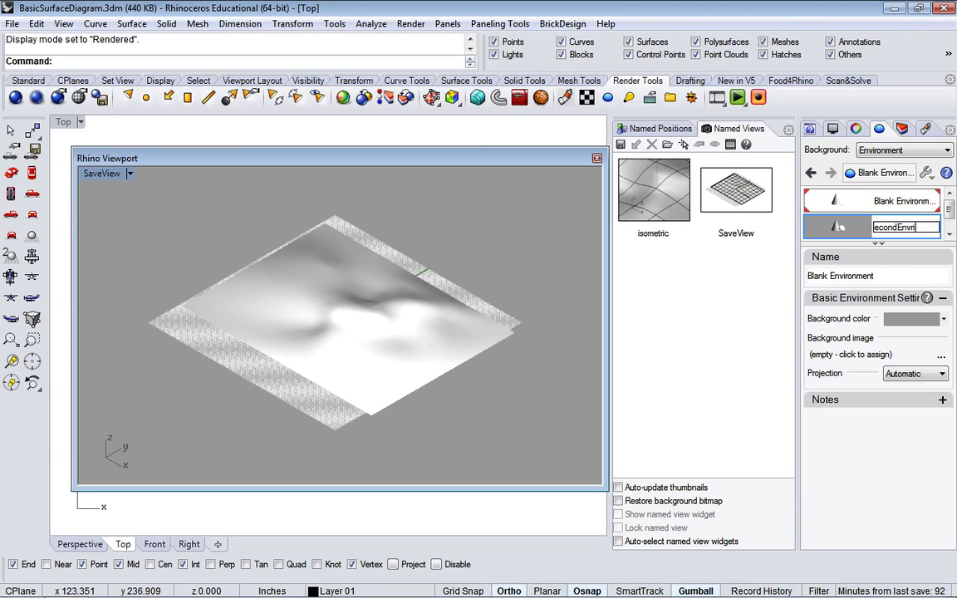
pyautogui.write('mne')
pyautogui.press('BackSpace')
pyautogui.press('BackSpace')
pyautogui.write('ent')
pyautogui.press('Return')
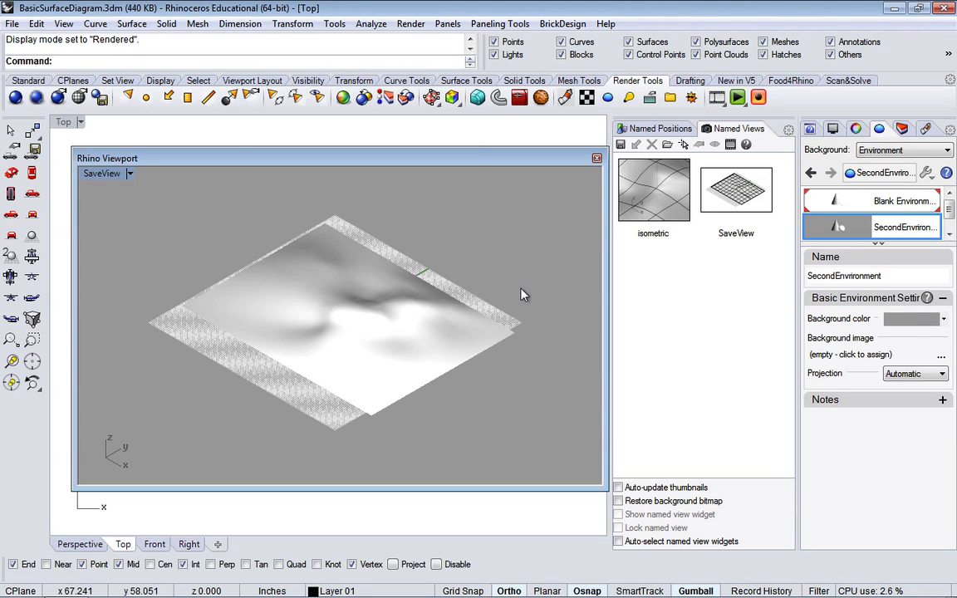
# Set the background color of SecondEnvrironment to White.
pyautogui.click(944, 321)
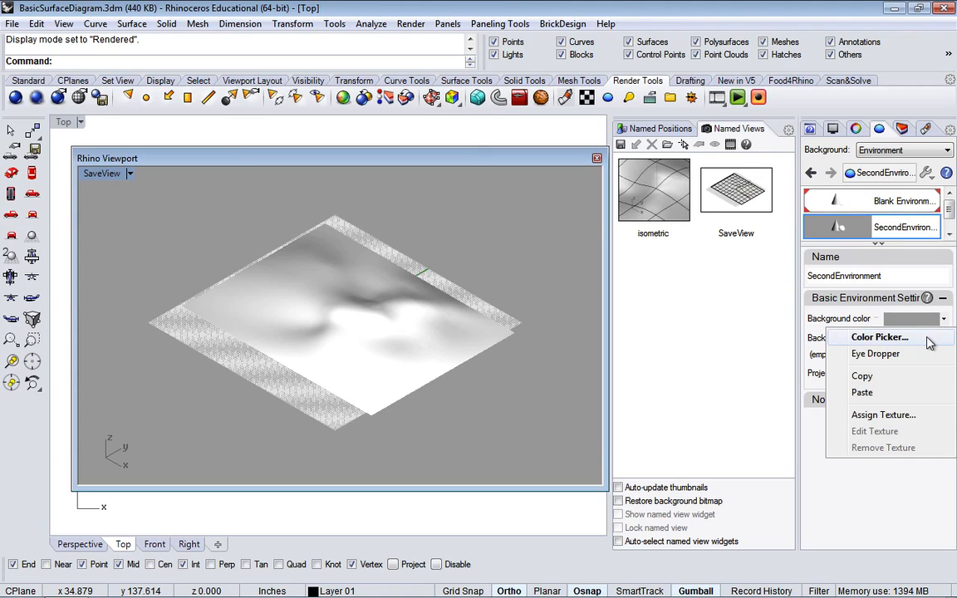
pyautogui.click(901, 338)
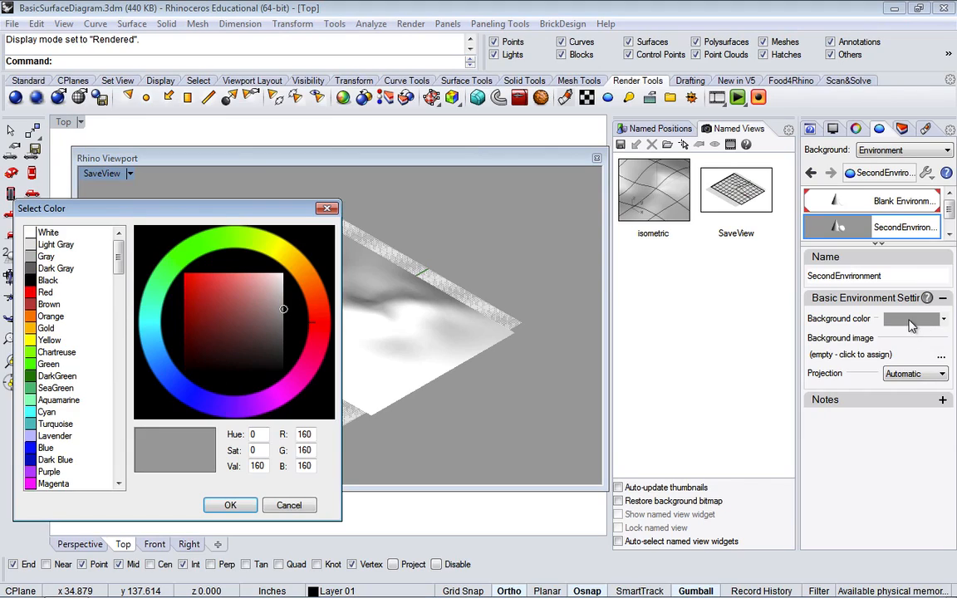
pyautogui.click(47, 232)
pyautogui.click(232, 504)
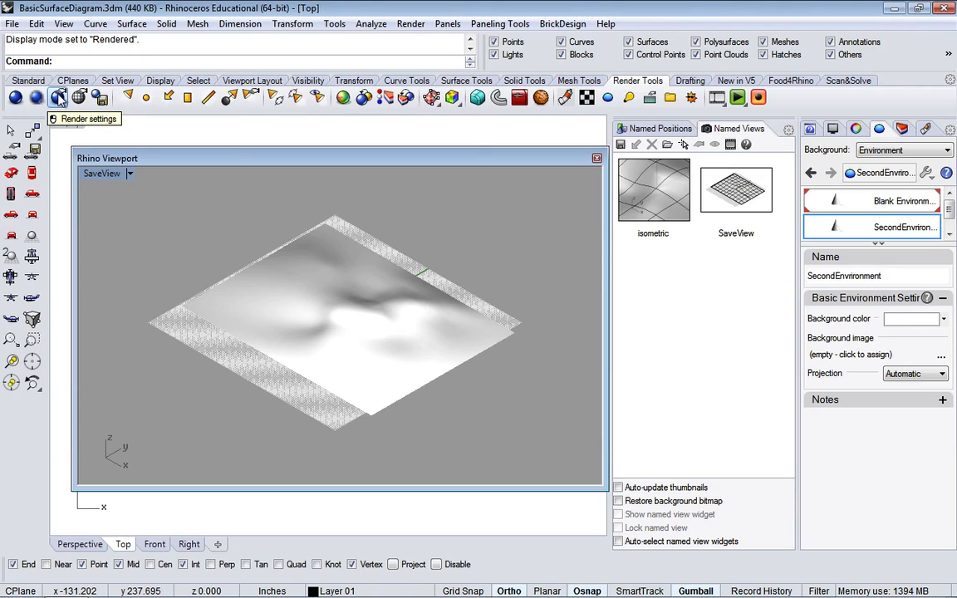
# In the Rhino Render document settings, use the Viewport (700 x 425) resolution and Medium (5x) antialiasing.
pyautogui.click(59, 98)
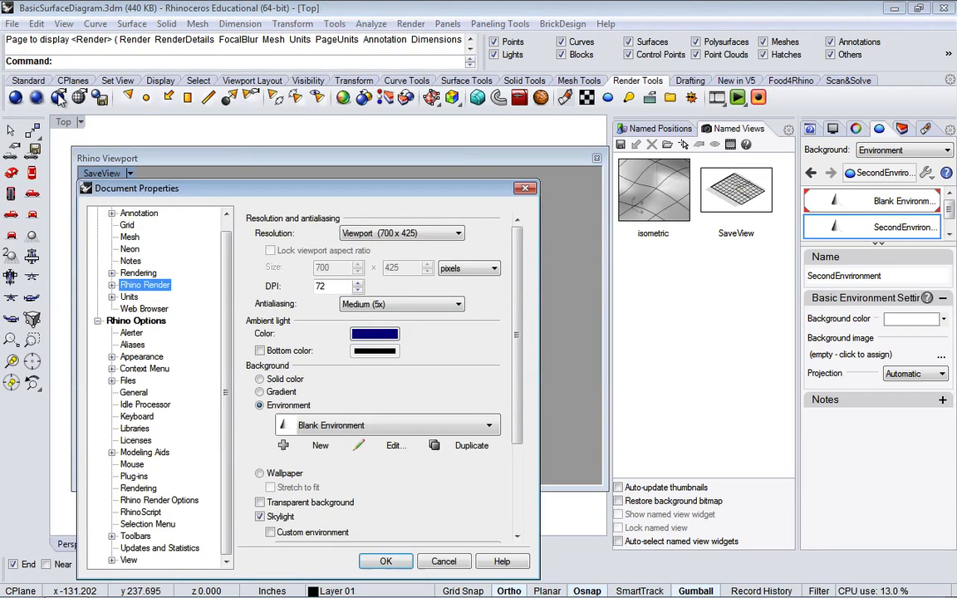
pyautogui.moveTo(253, 188); pyautogui.dragTo(266, 97)
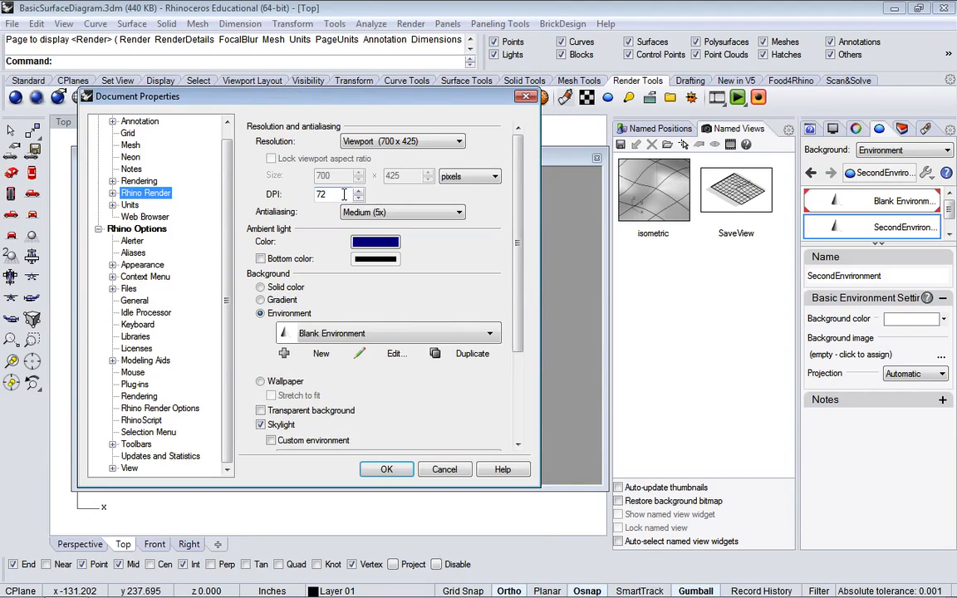
pyautogui.click(112, 193)
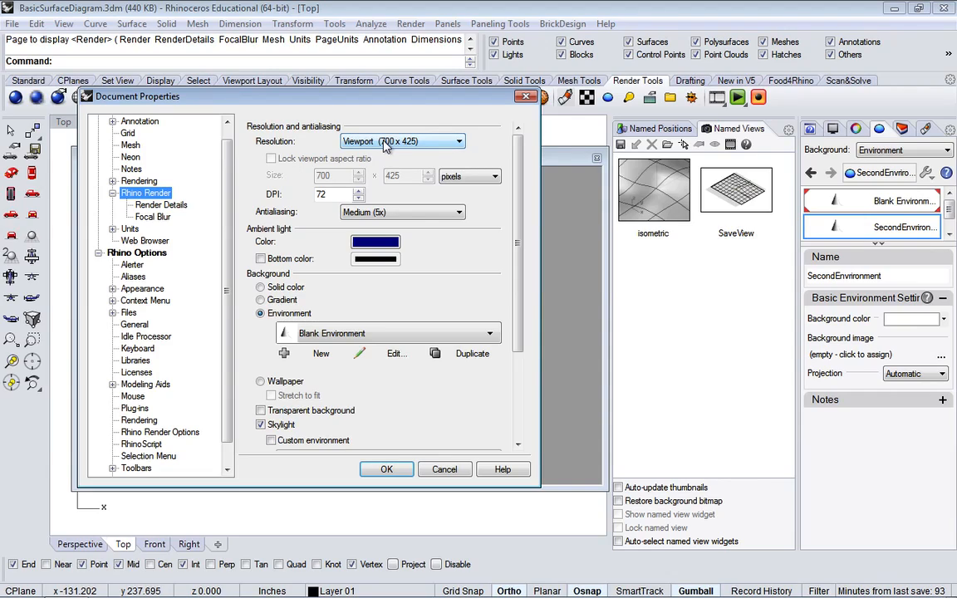
pyautogui.click(459, 143)
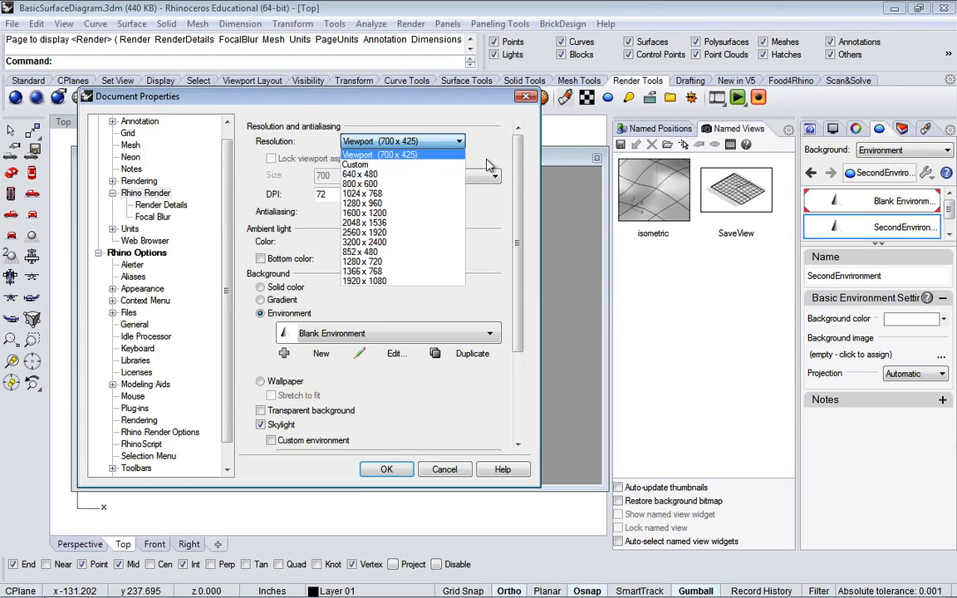
pyautogui.click(402, 155)
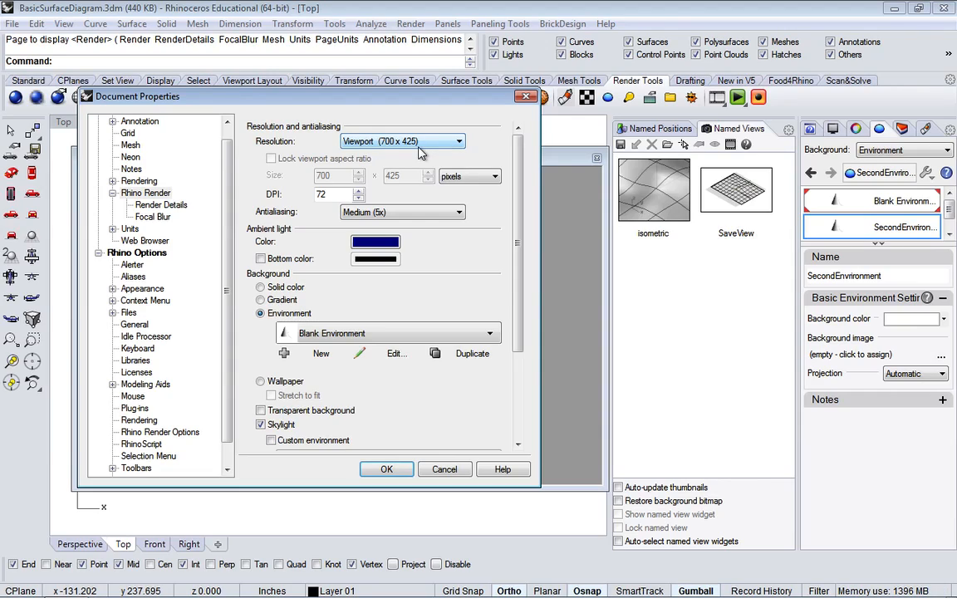
pyautogui.click(459, 213)
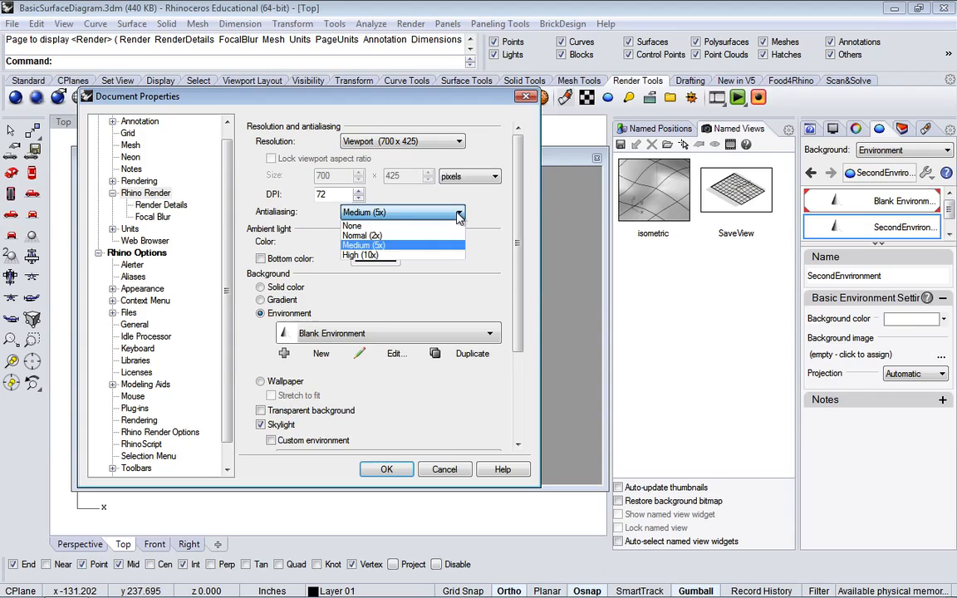
pyautogui.click(439, 236)
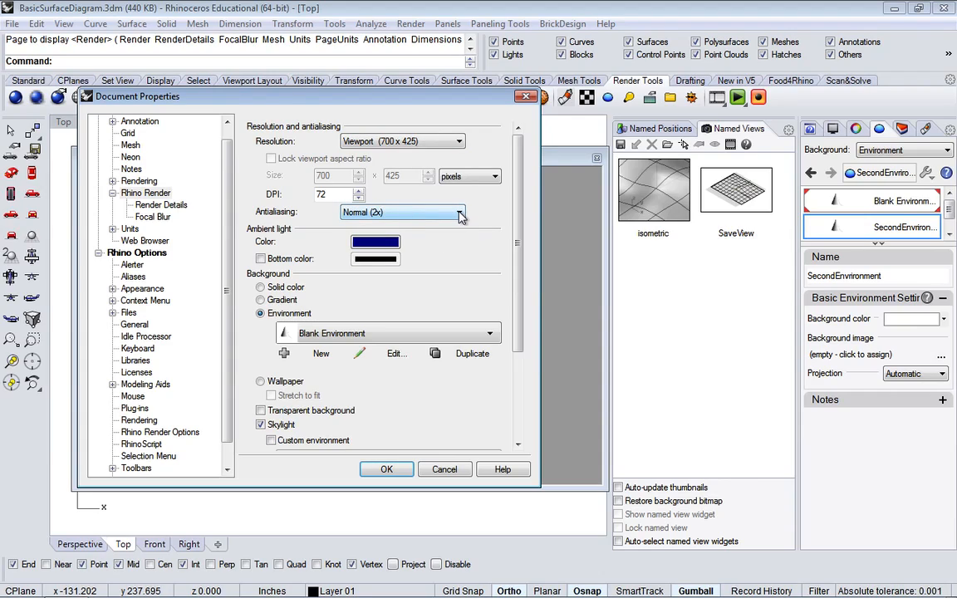
pyautogui.click(461, 216)
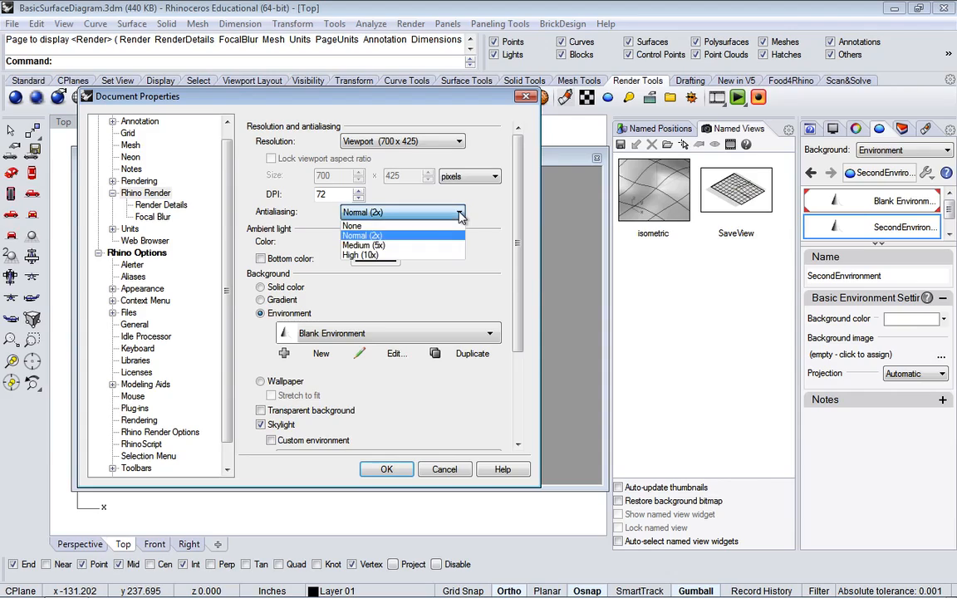
pyautogui.click(407, 246)
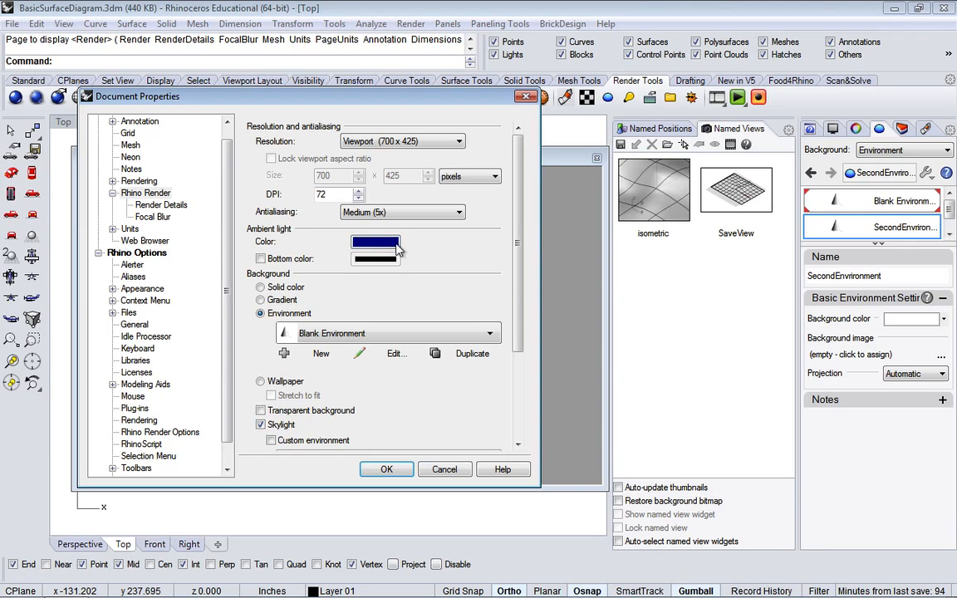
# Review the ambient light color choices and accept dark blue, RGB 0, 0, 127.
pyautogui.click(387, 243)
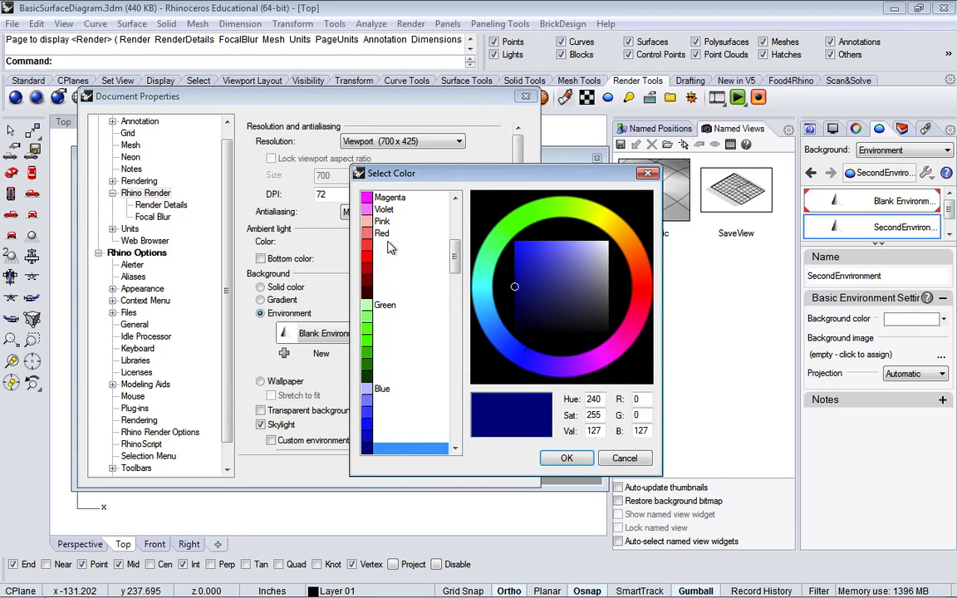
pyautogui.moveTo(453, 254); pyautogui.dragTo(455, 282)
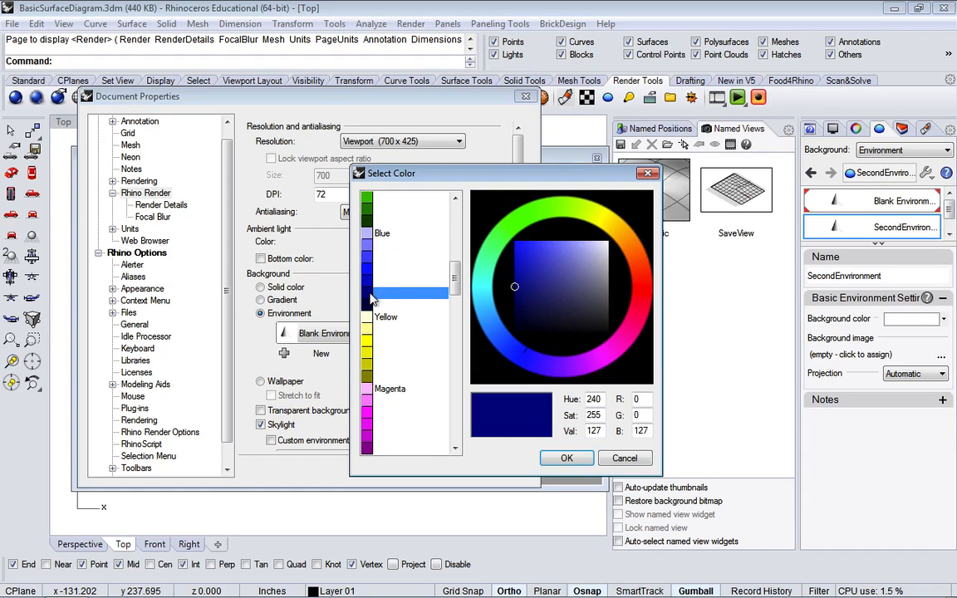
pyautogui.click(568, 458)
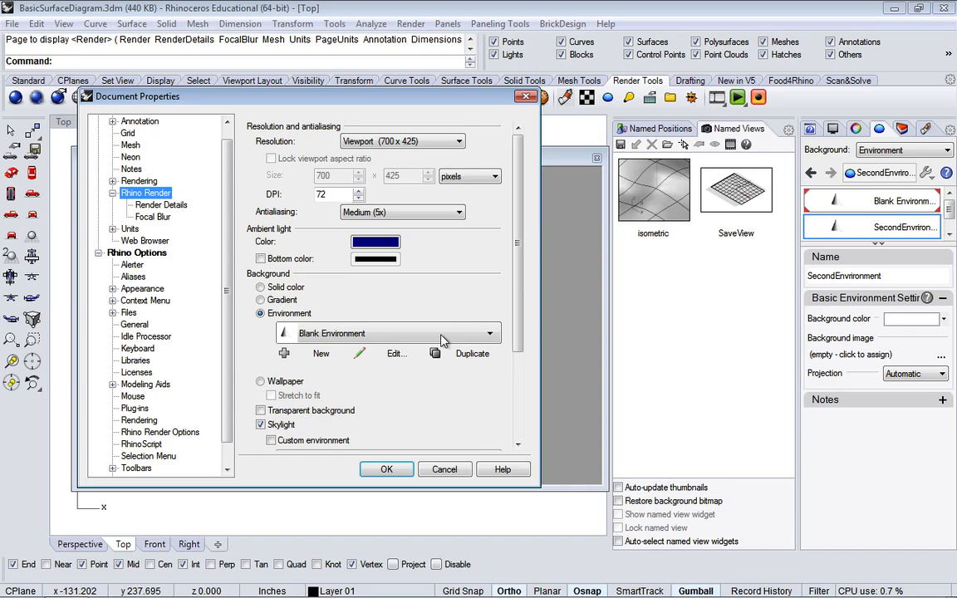
# Choose SecondEnvrironment as the render background, review the remaining Rhino Render and Render Details options, and accept the settings.
pyautogui.click(491, 335)
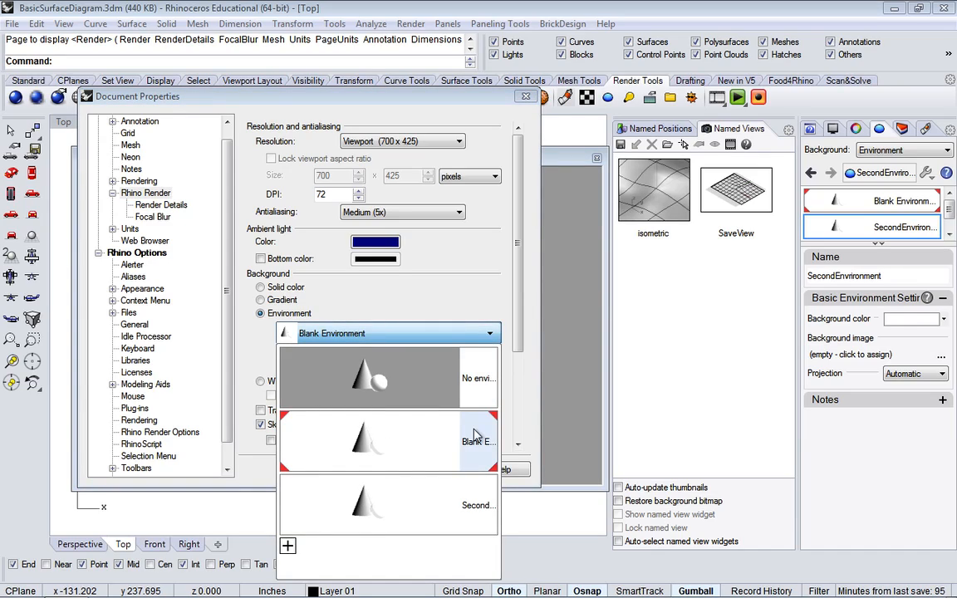
pyautogui.click(444, 508)
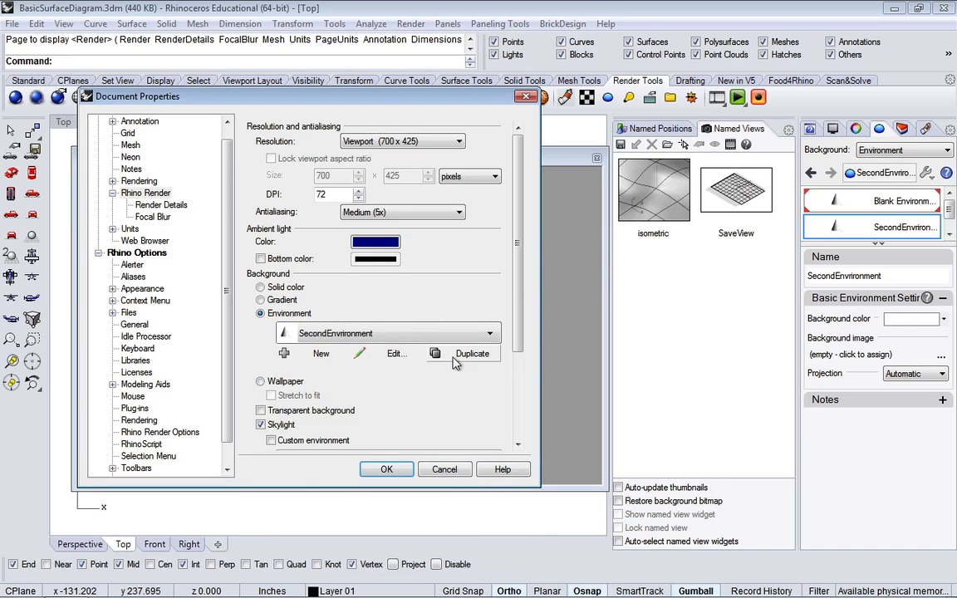
pyautogui.moveTo(518, 304); pyautogui.dragTo(524, 389)
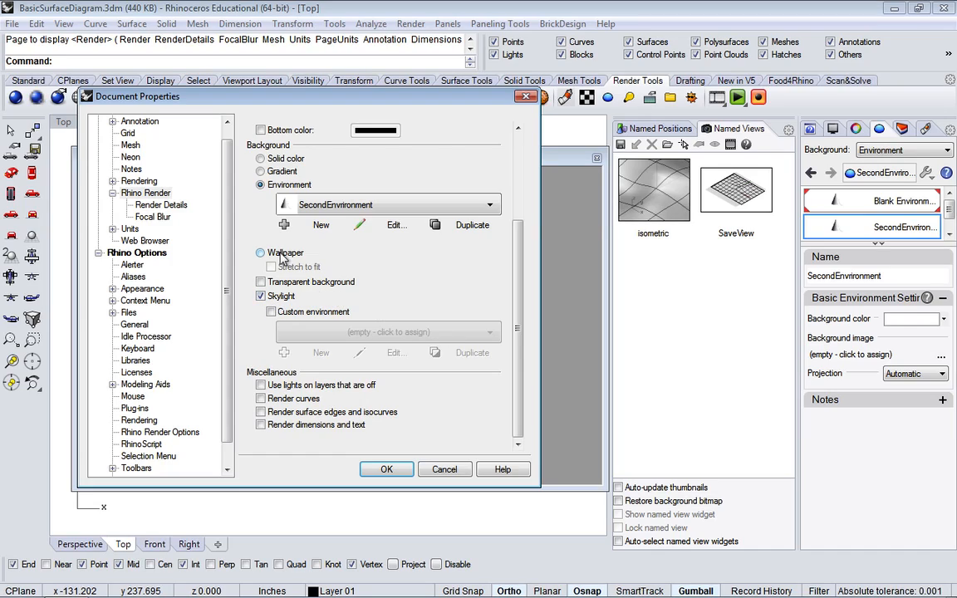
pyautogui.click(173, 208)
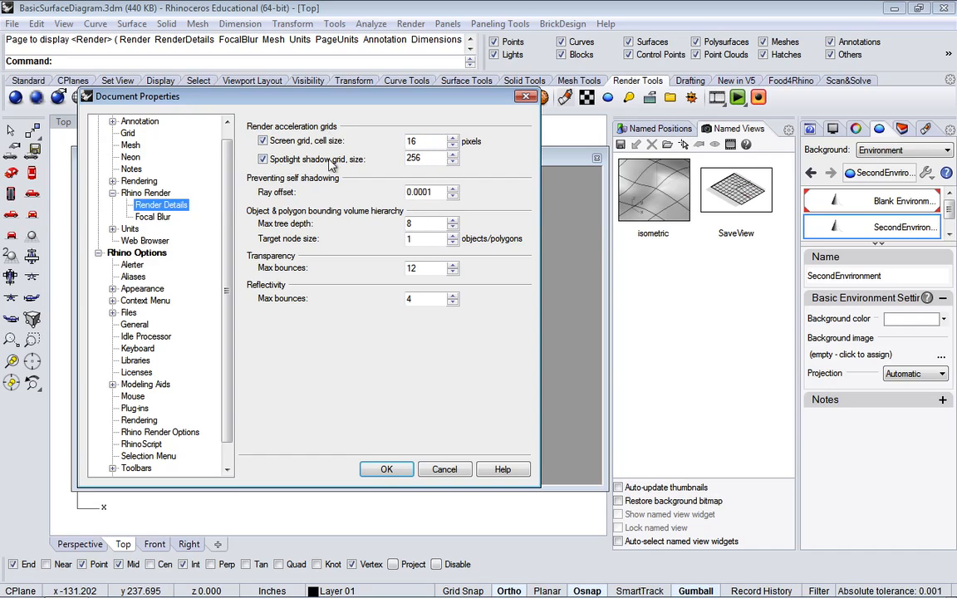
pyautogui.click(160, 194)
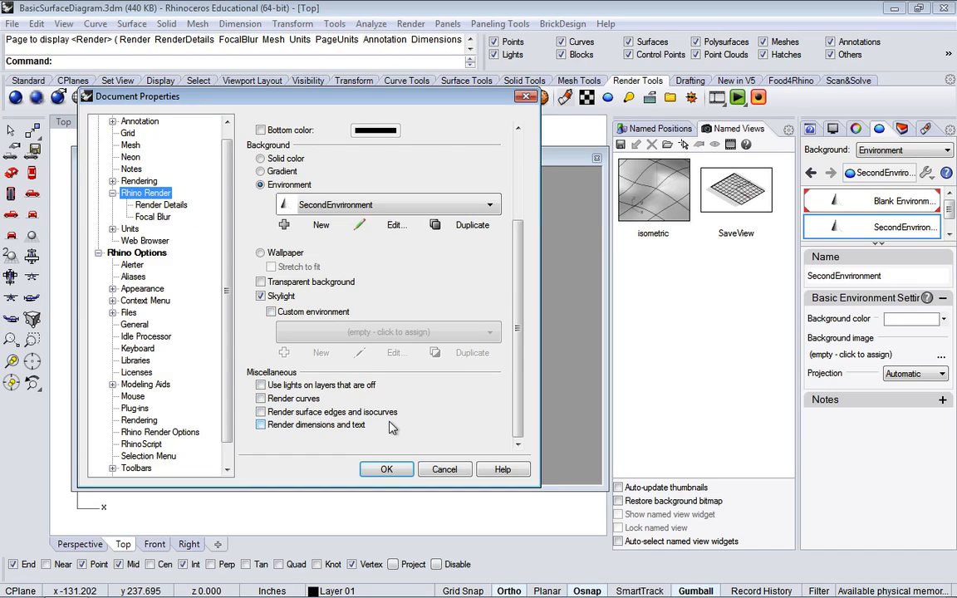
pyautogui.click(389, 470)
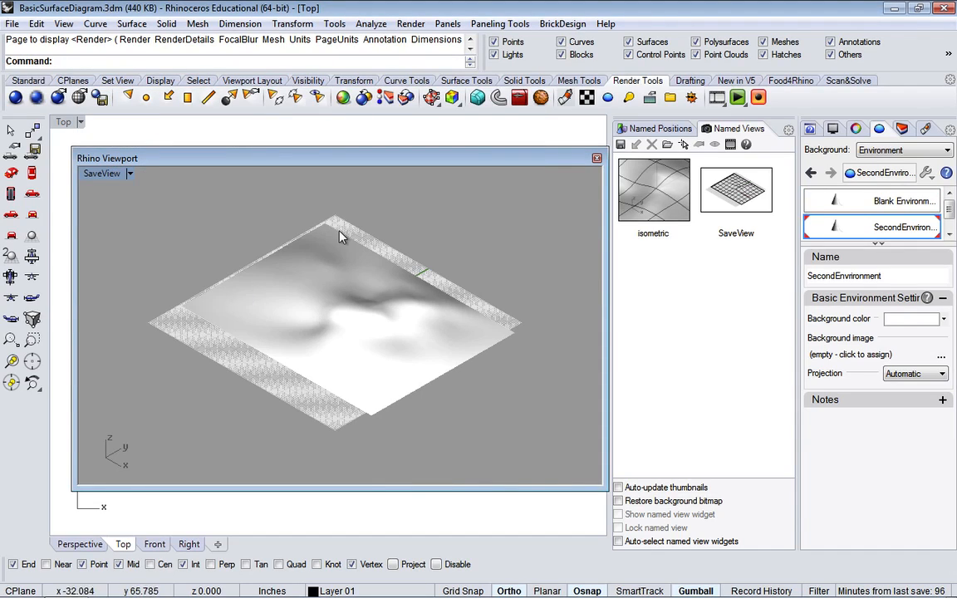
# Run a preview render of the SaveView viewport and review the tone mapping choices, keeping None.
pyautogui.click(37, 99)
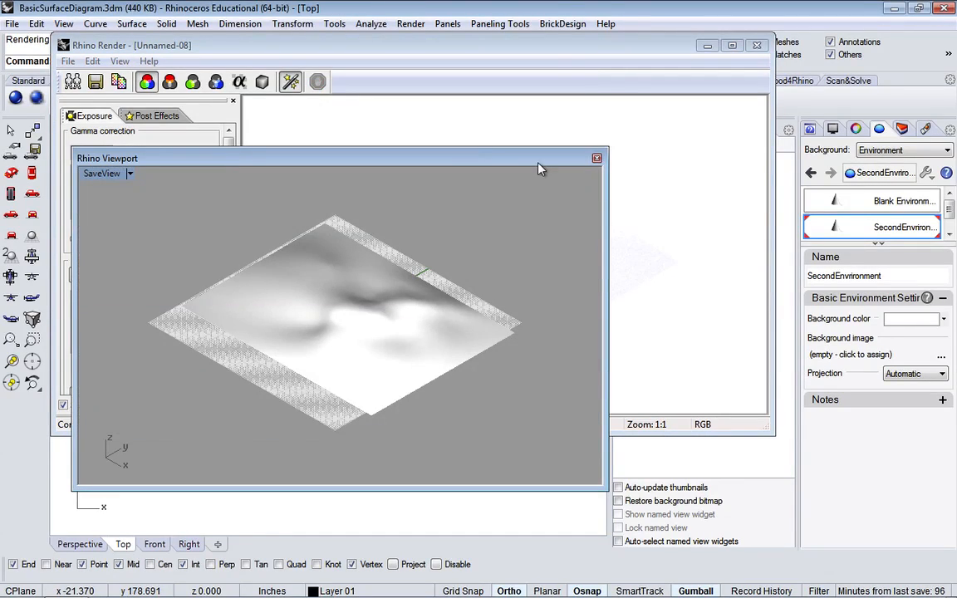
pyautogui.click(555, 50)
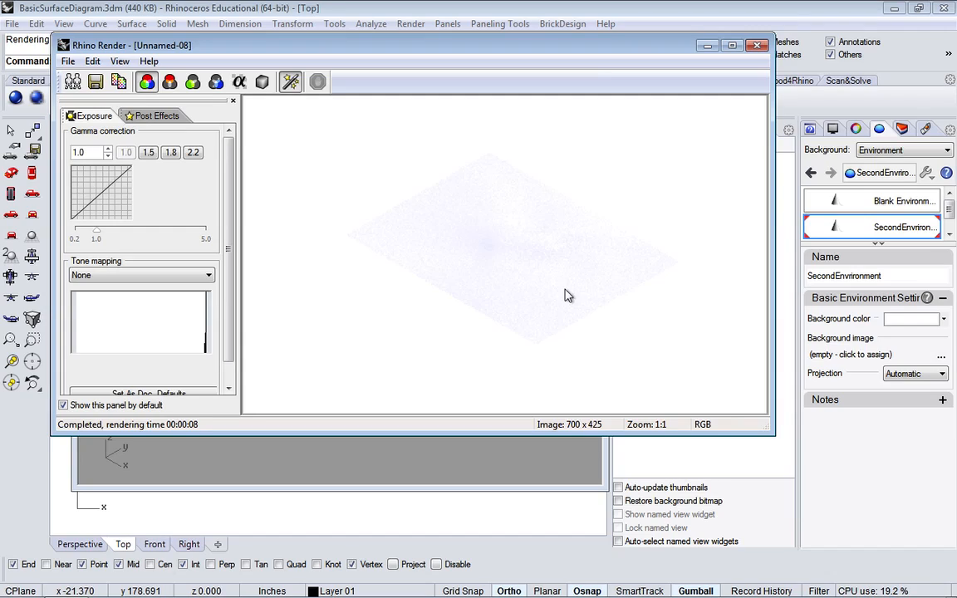
pyautogui.click(197, 277)
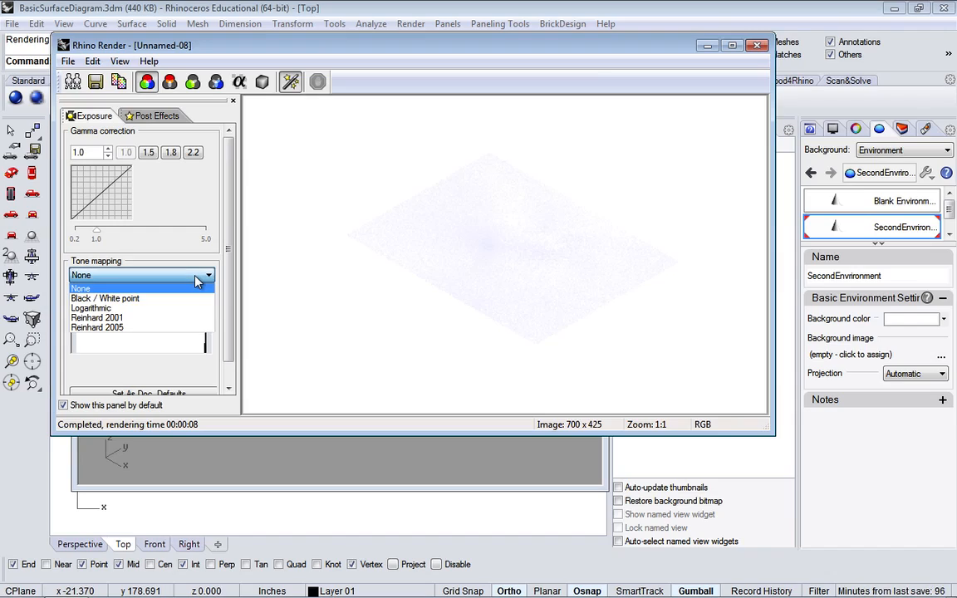
pyautogui.click(199, 254)
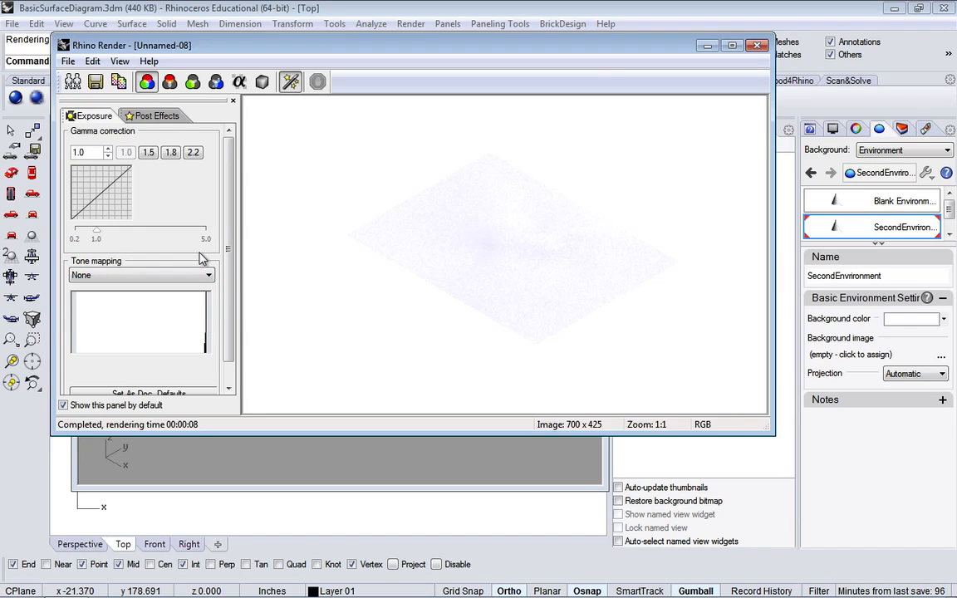
# Try gamma corrections of 1.5, 1.0 and about 0.67 on the preview render, and close its render window.
pyautogui.click(148, 154)
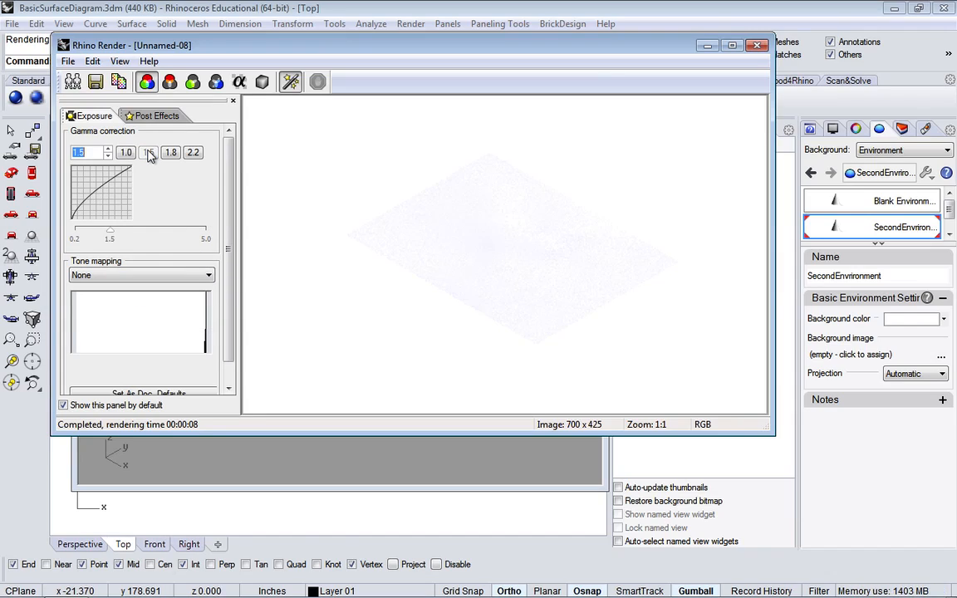
pyautogui.click(125, 153)
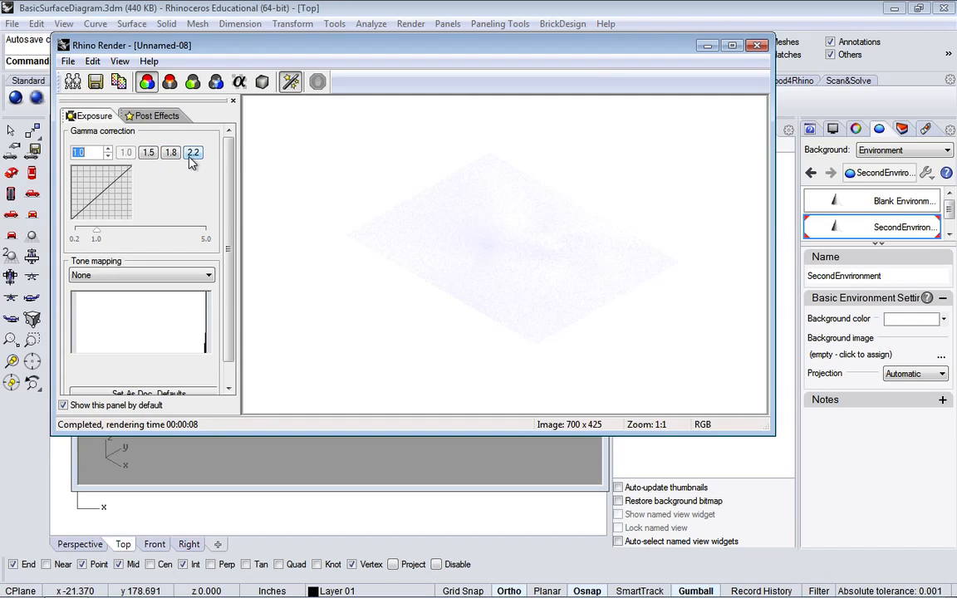
pyautogui.click(95, 234)
pyautogui.moveTo(96, 235); pyautogui.dragTo(86, 236)
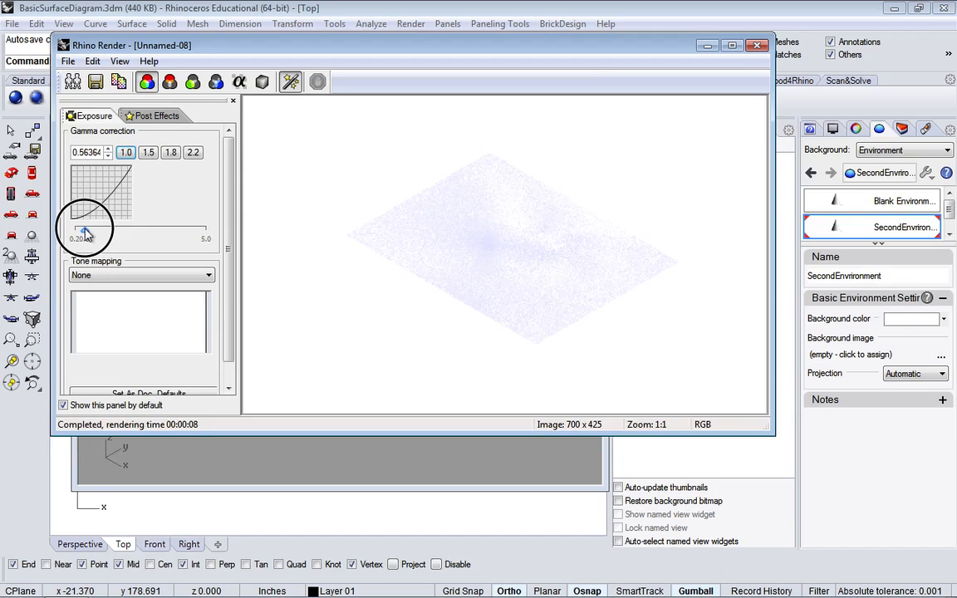
pyautogui.moveTo(86, 235); pyautogui.dragTo(89, 236)
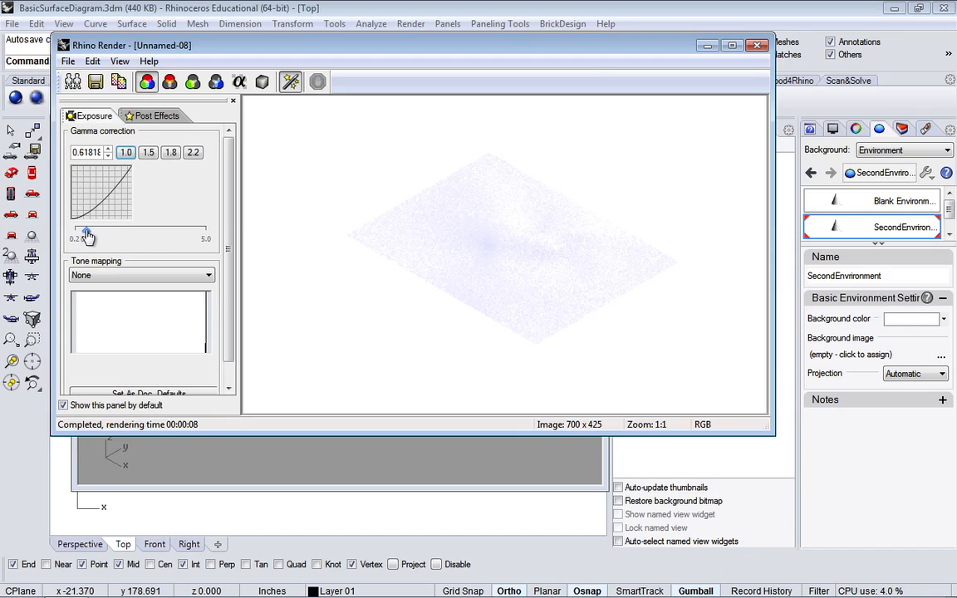
pyautogui.moveTo(88, 237); pyautogui.dragTo(89, 237)
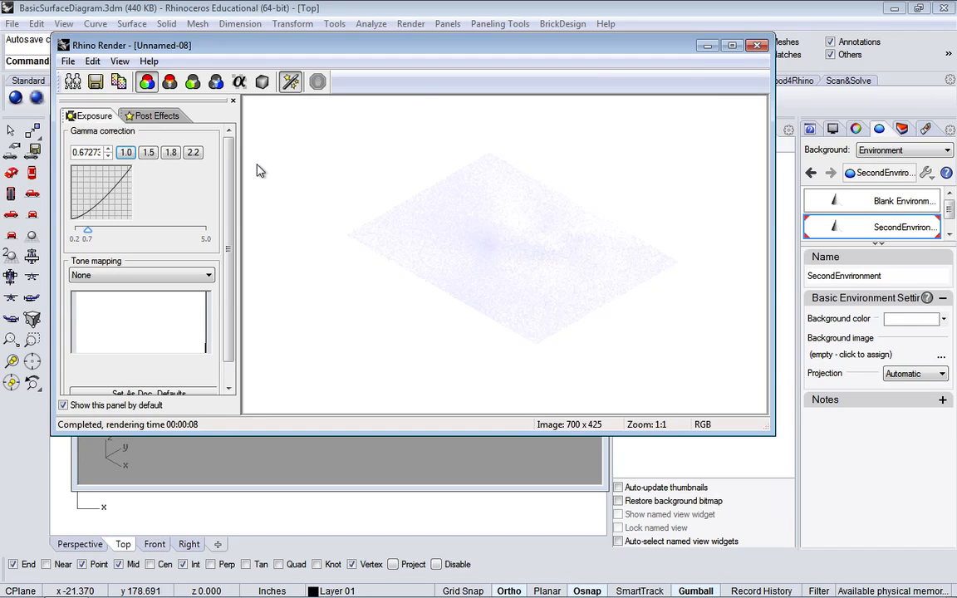
pyautogui.click(757, 46)
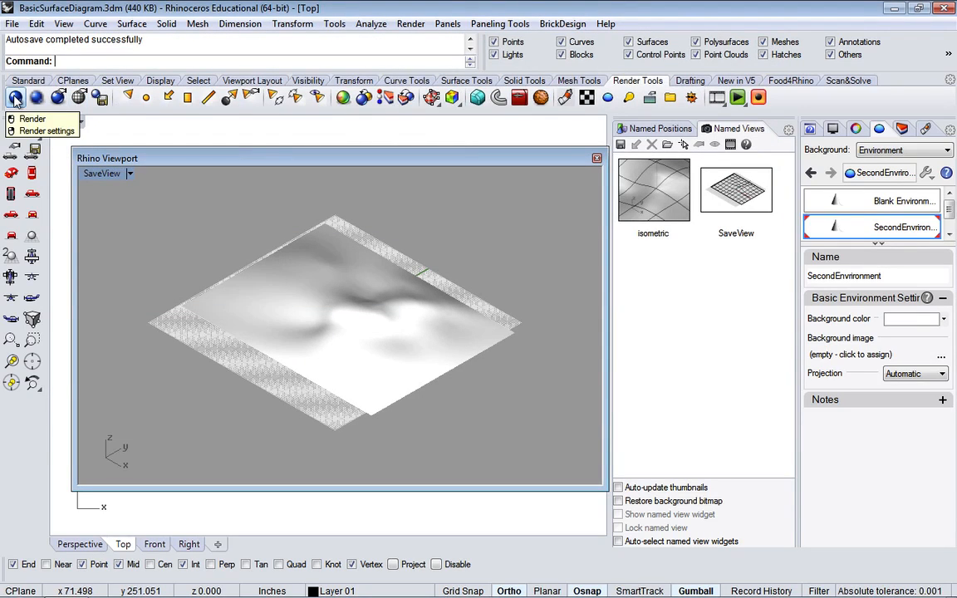
# Run a full render of the SaveView viewport and set its gamma correction to about 0.62.
pyautogui.click(15, 98)
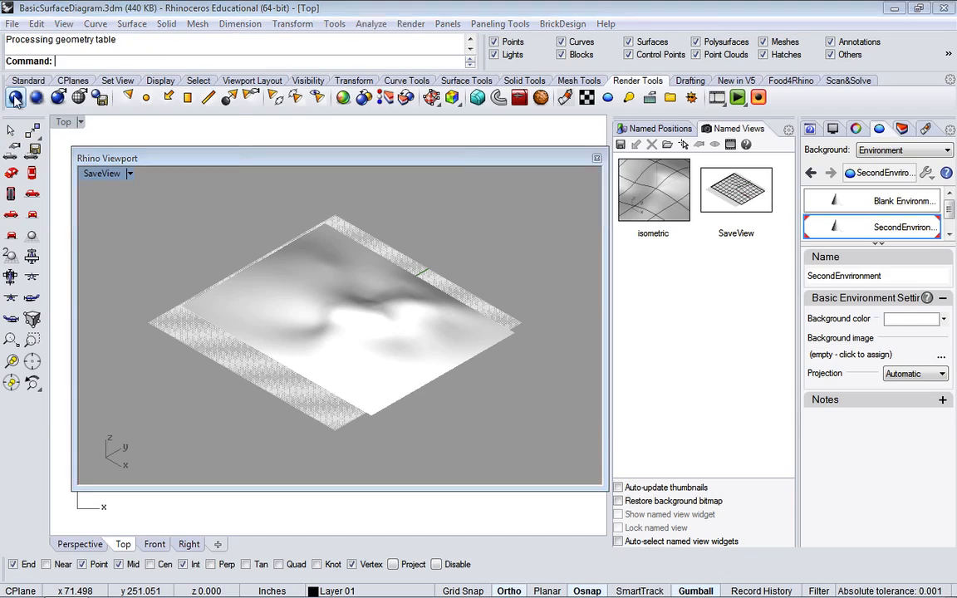
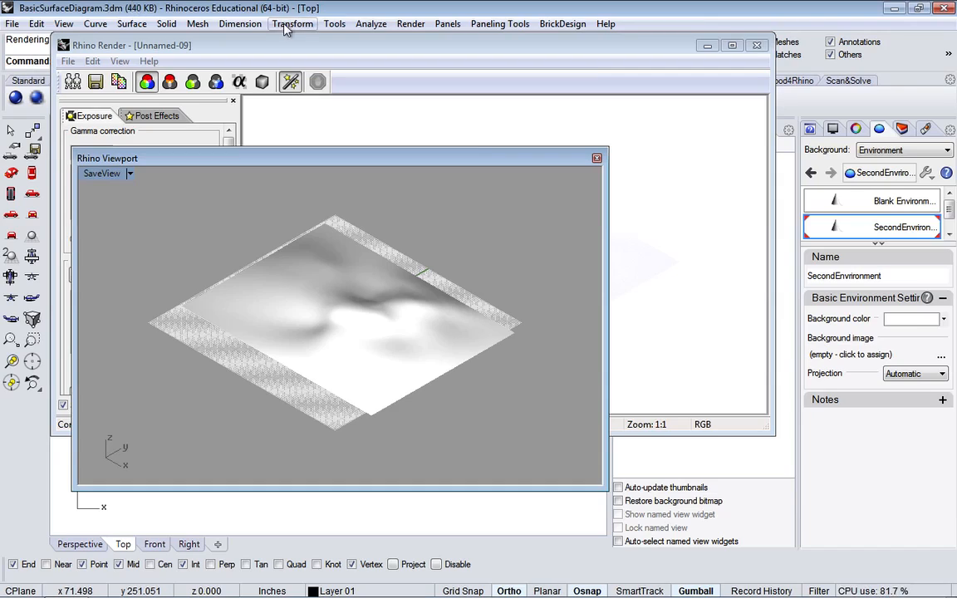
pyautogui.click(311, 44)
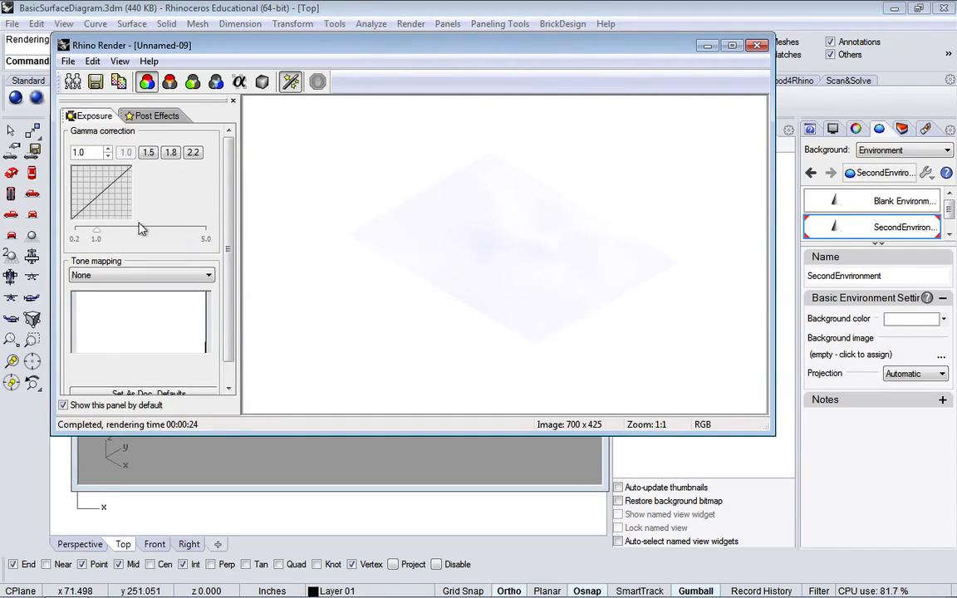
pyautogui.moveTo(97, 230); pyautogui.dragTo(88, 233)
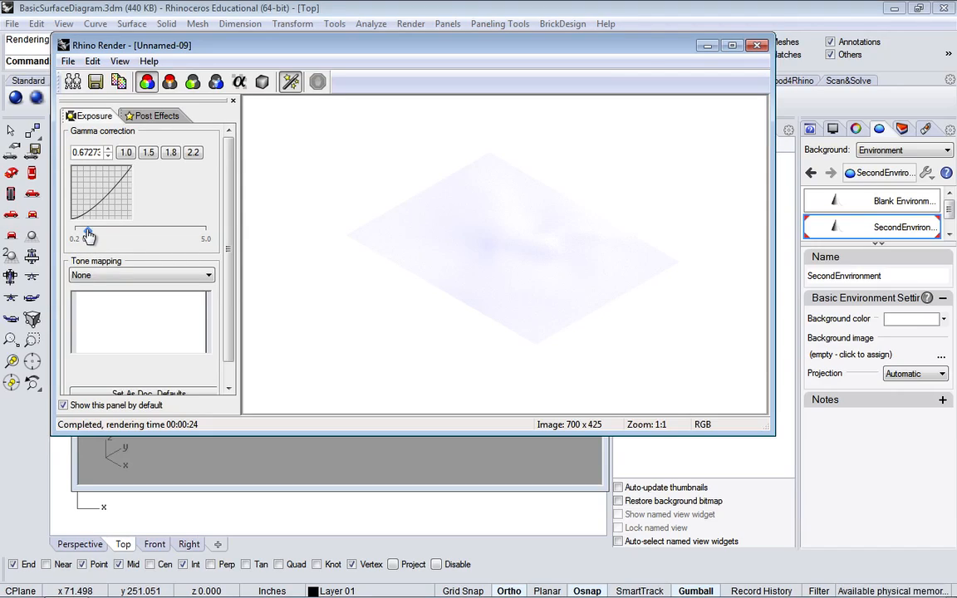
pyautogui.moveTo(89, 236); pyautogui.dragTo(86, 237)
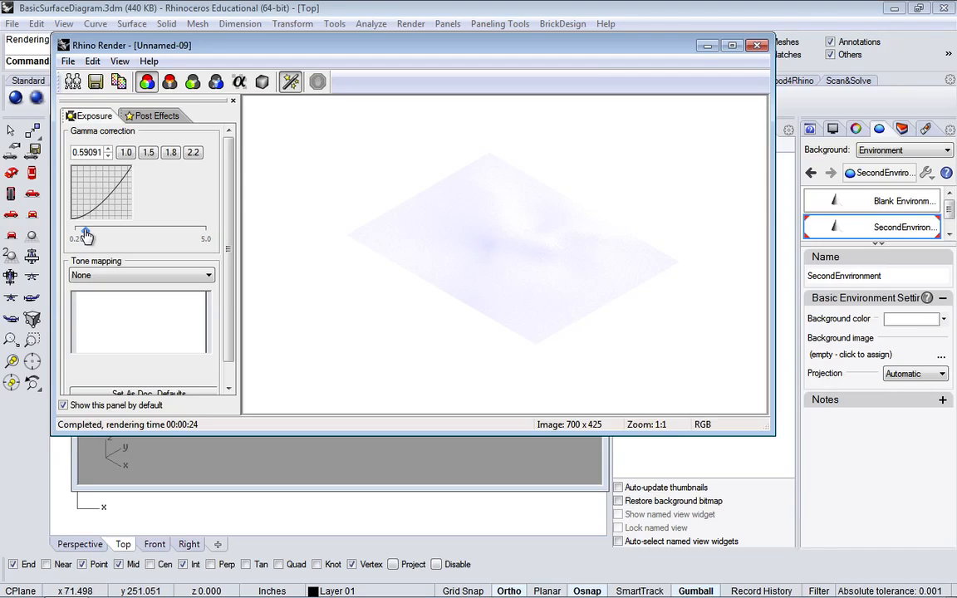
pyautogui.moveTo(86, 237); pyautogui.dragTo(89, 237)
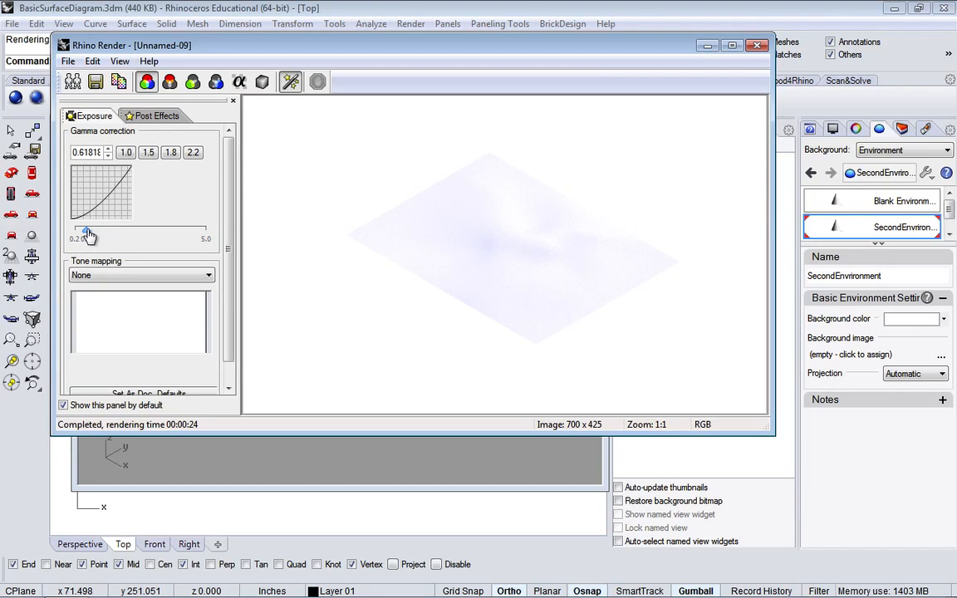
# Save the rendering as a JPEG named surfaceRender in the DigiRep Tutorial folder.
pyautogui.click(95, 81)
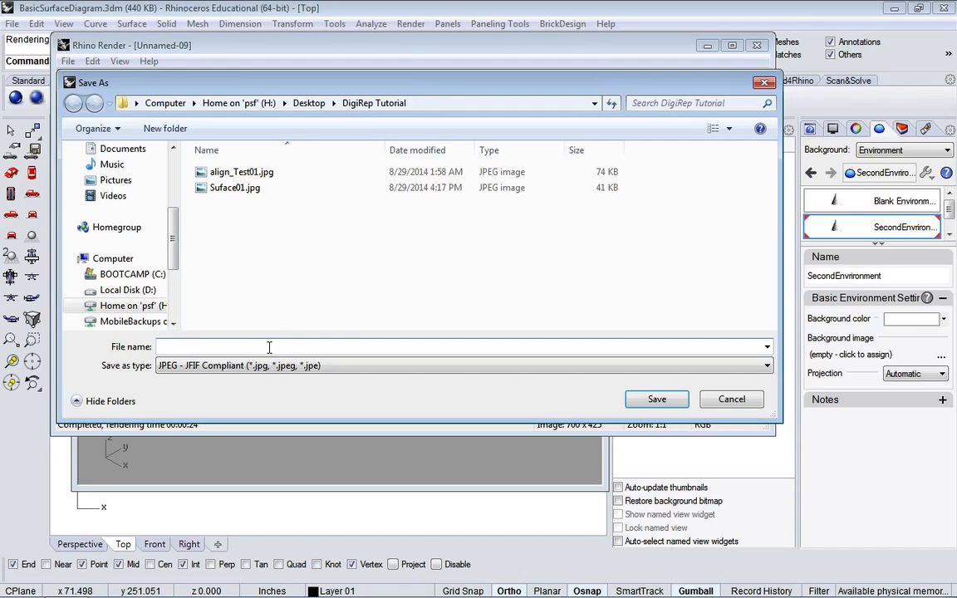
pyautogui.write('surfa')
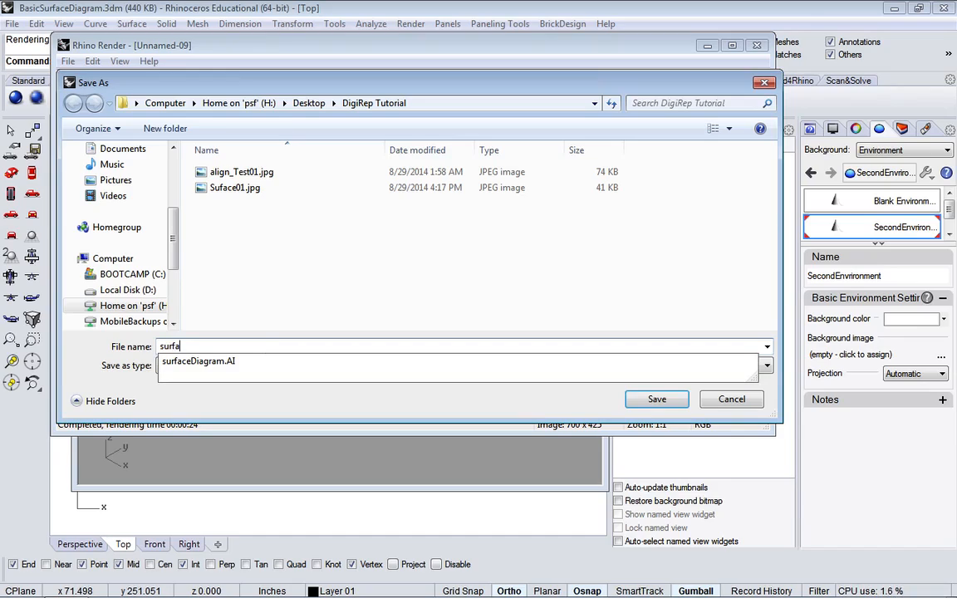
pyautogui.write('ceRe')
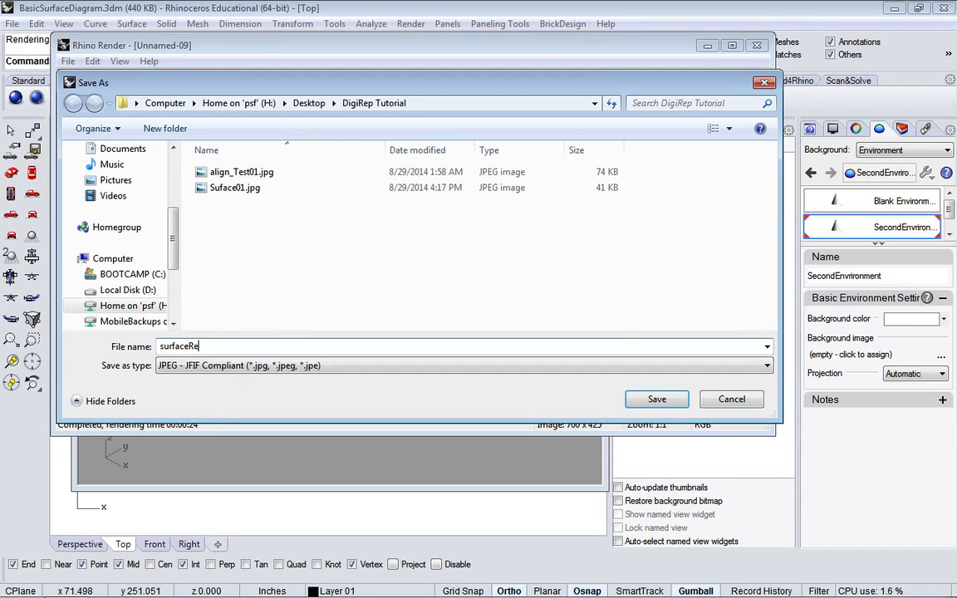
pyautogui.write('nder')
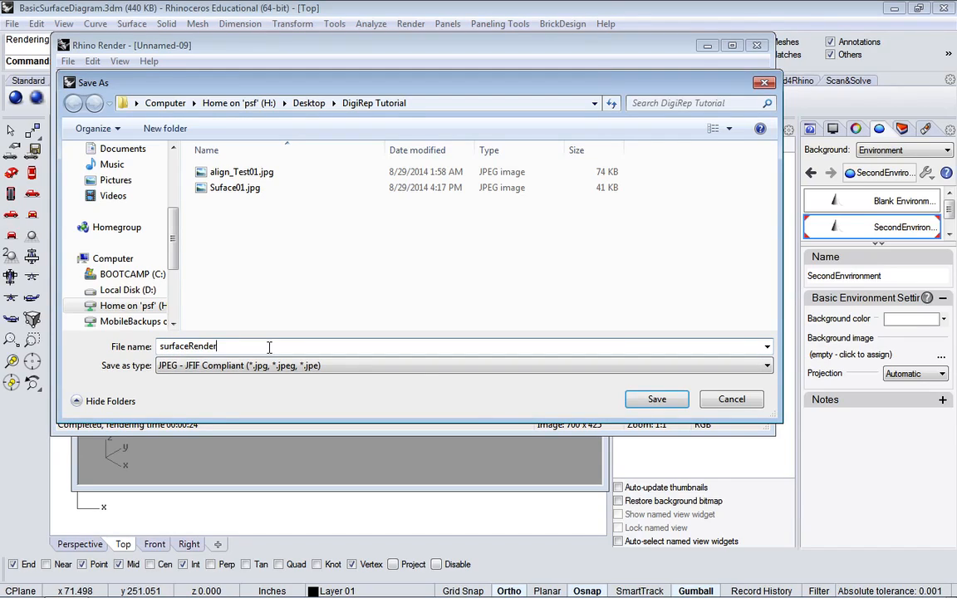
pyautogui.click(656, 400)
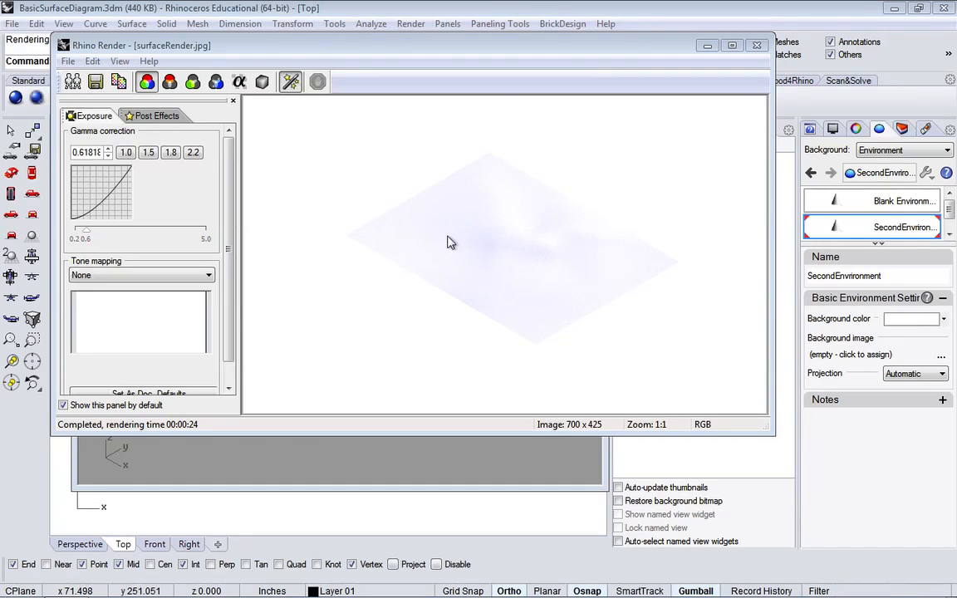
# Close the saved rendering's window, pause the My Boot Camp virtual machine and switch to Illustrator.
pyautogui.hotkey('ctrl', 'Left')
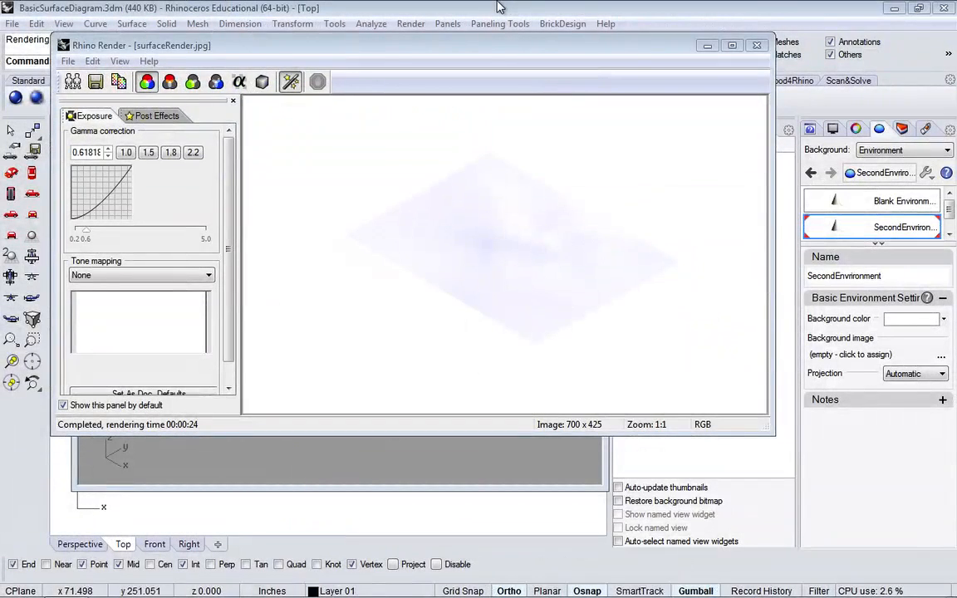
pyautogui.click(757, 45)
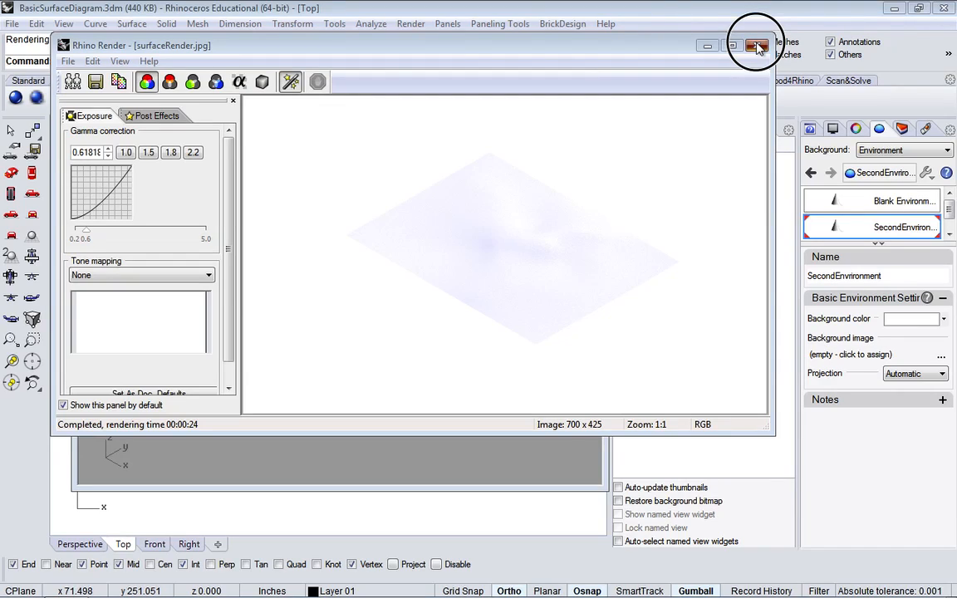
pyautogui.click(757, 46)
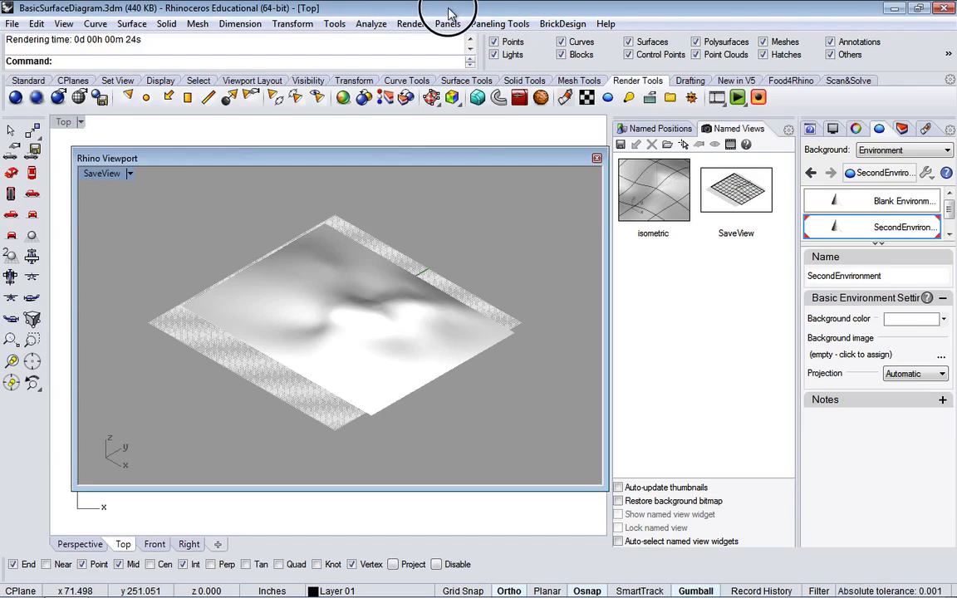
pyautogui.moveTo(442, 7)
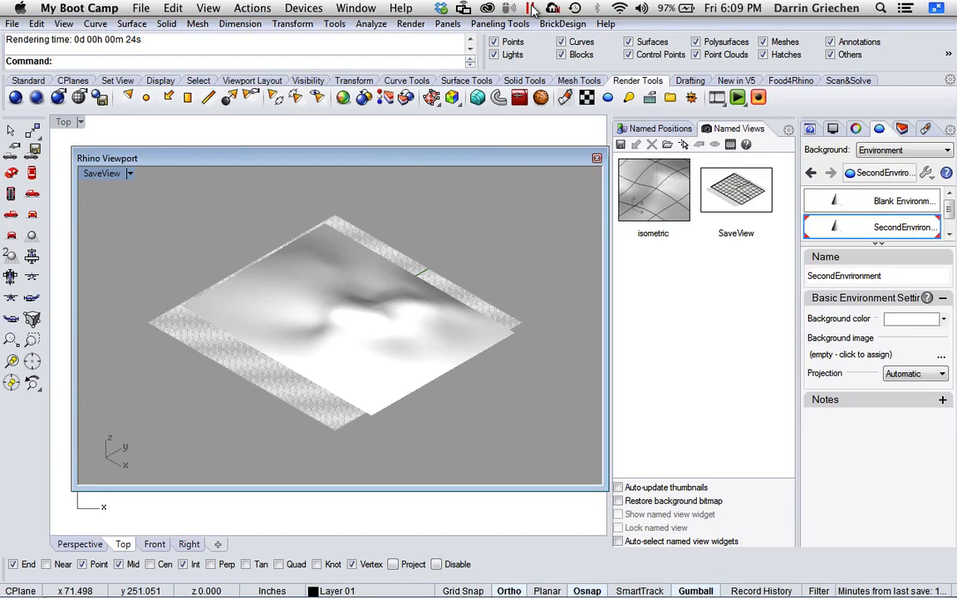
pyautogui.click(531, 9)
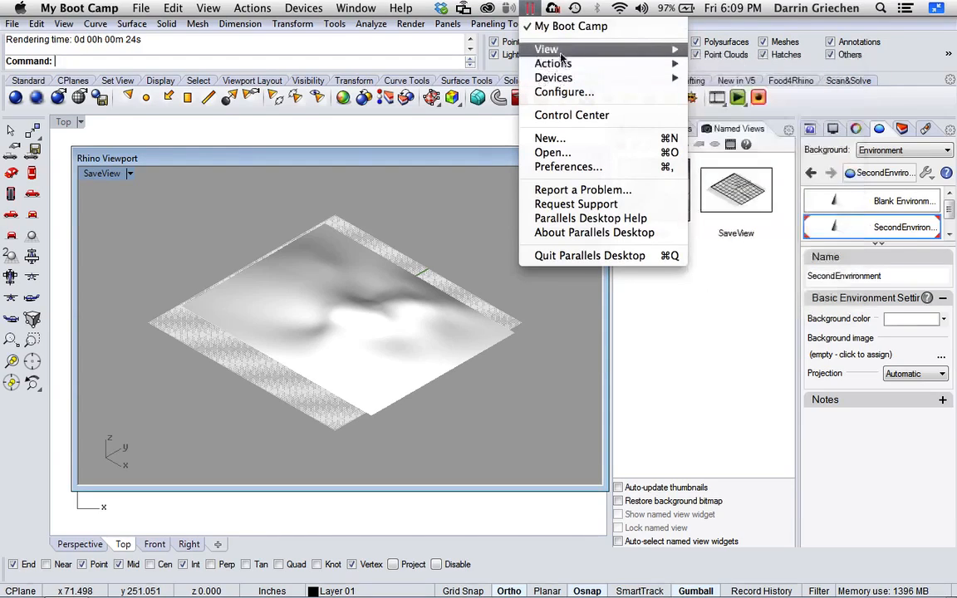
pyautogui.moveTo(567, 66)
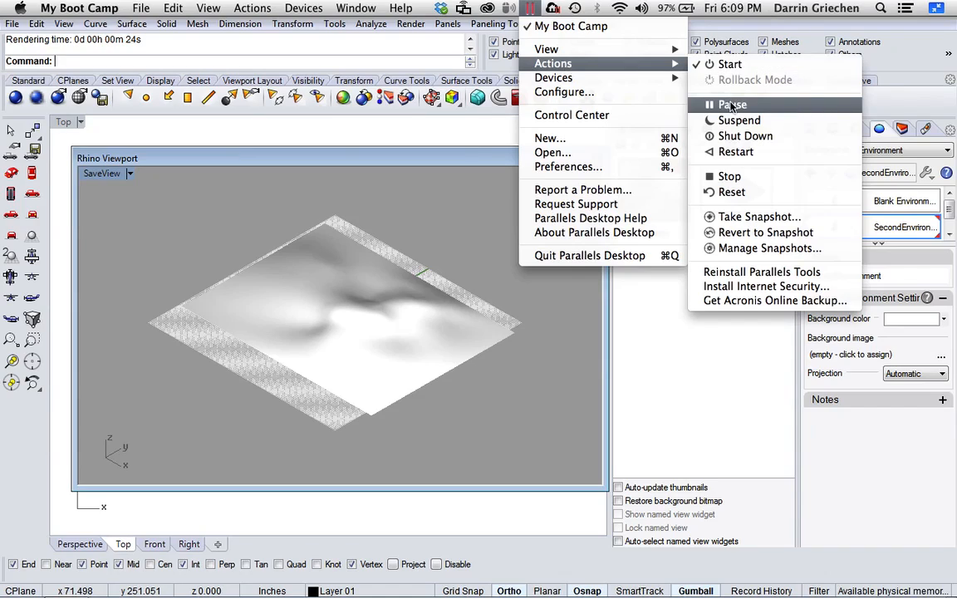
pyautogui.click(731, 106)
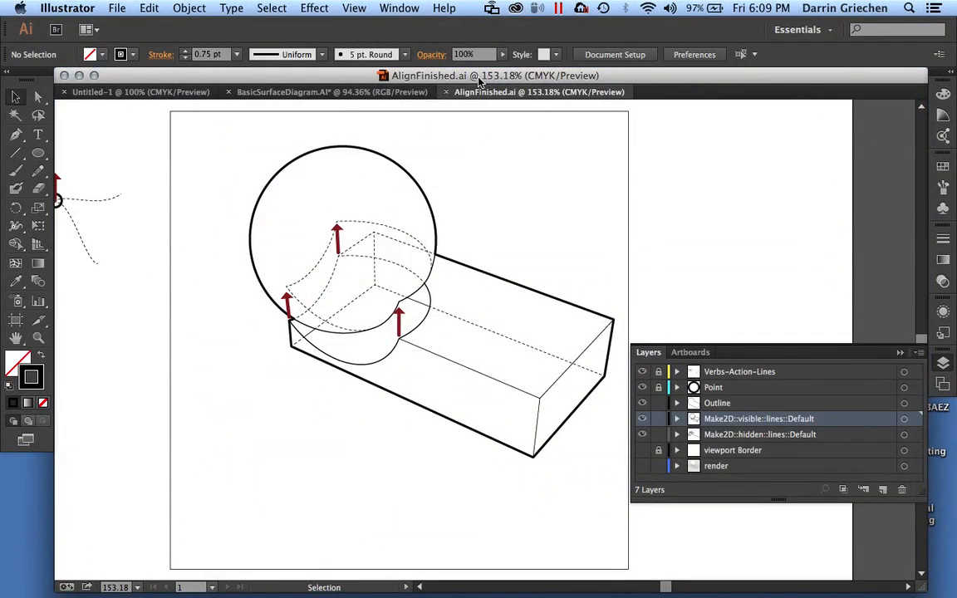
# Start a new one-artboard document in Legal size, with units in inches and landscape orientation.
pyautogui.click(116, 9)
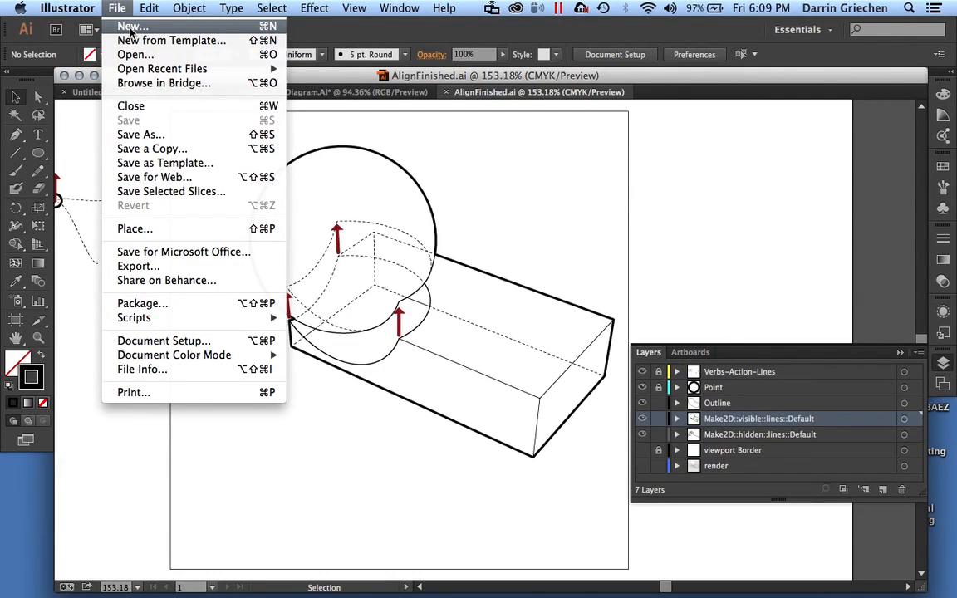
pyautogui.click(131, 29)
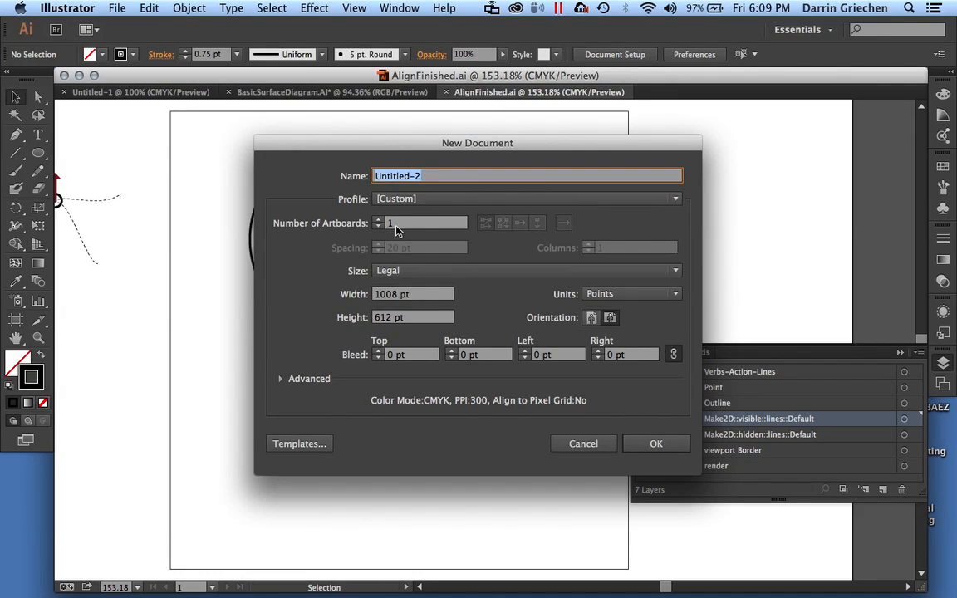
pyautogui.click(501, 278)
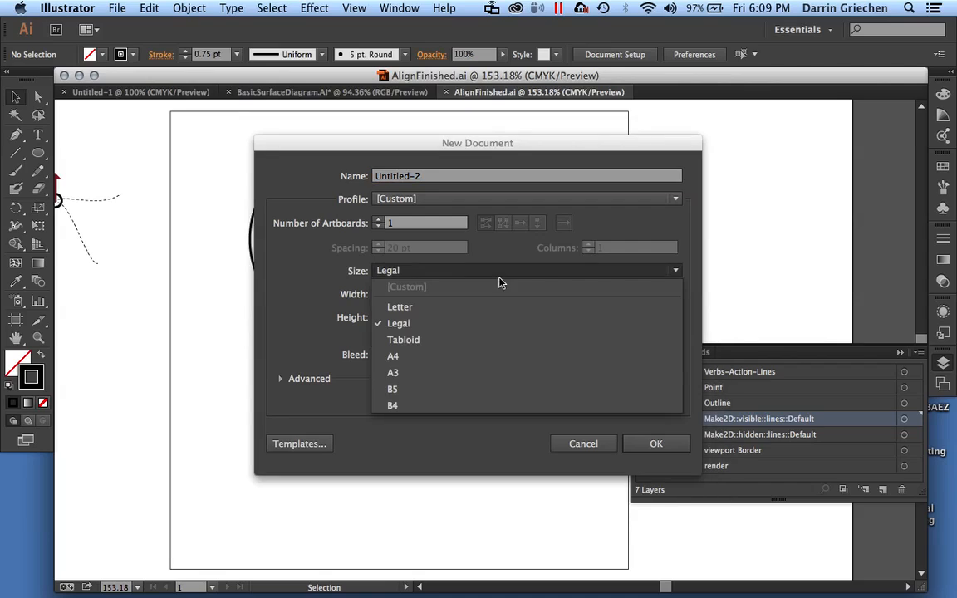
pyautogui.click(501, 325)
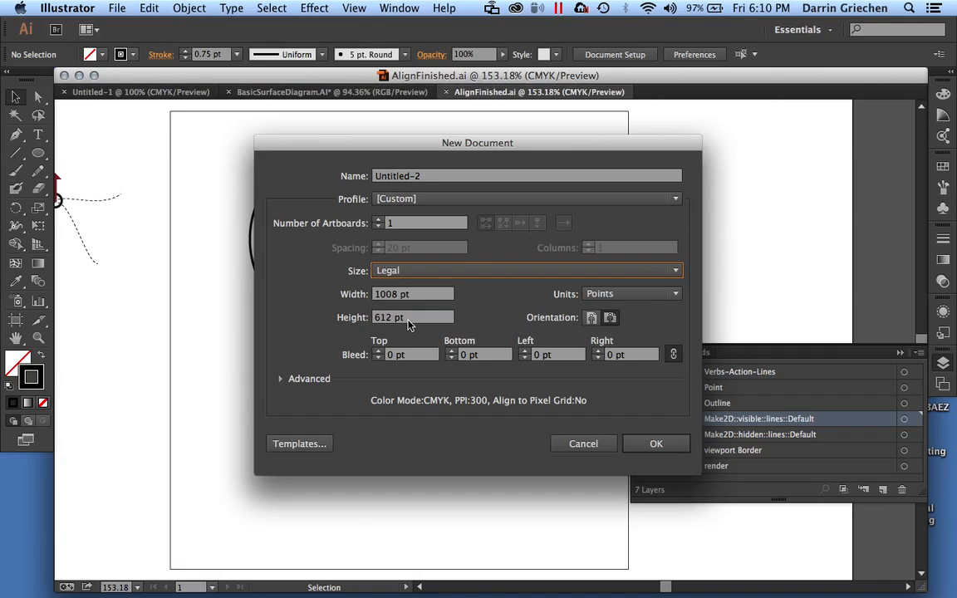
pyautogui.click(627, 297)
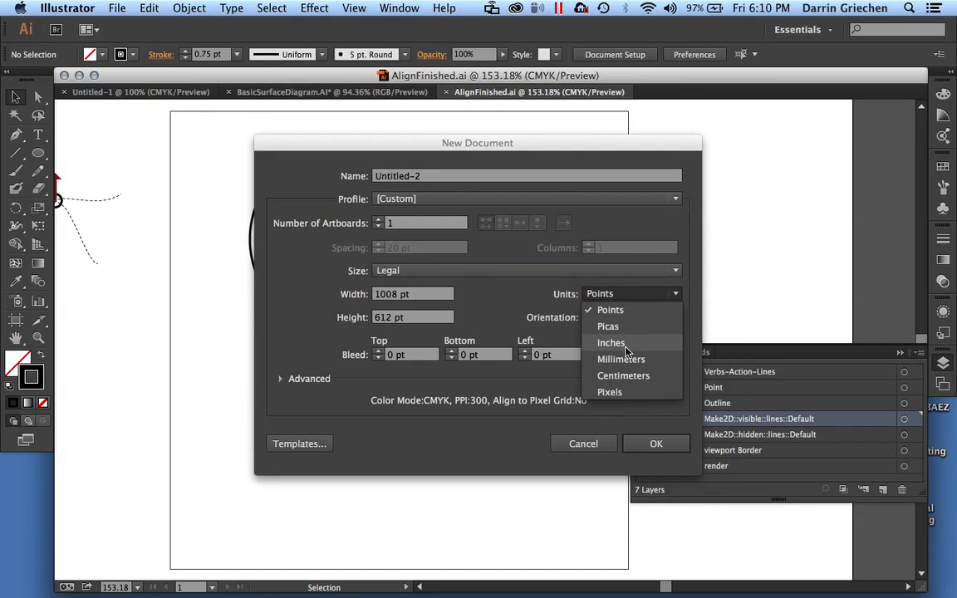
pyautogui.click(611, 342)
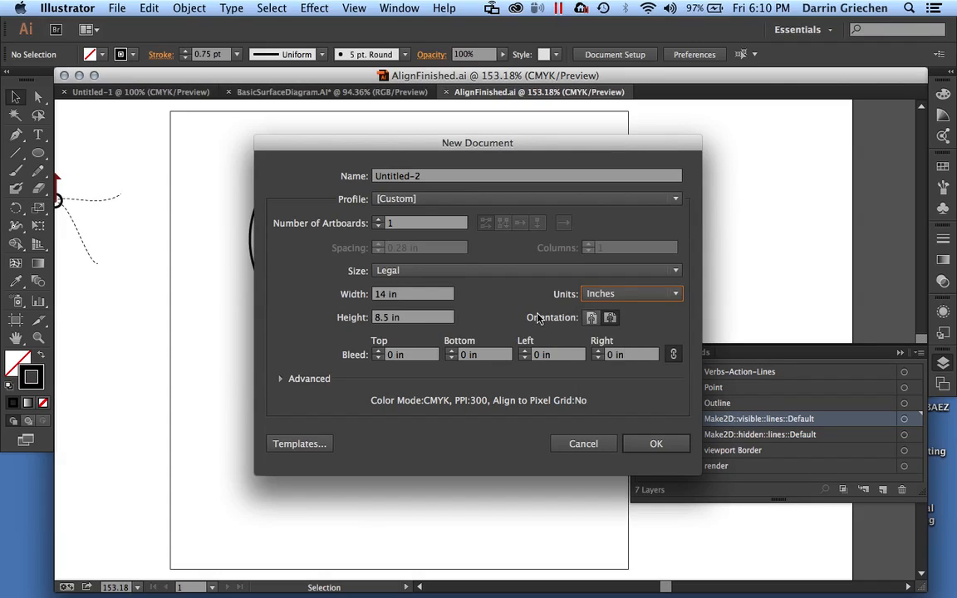
pyautogui.click(621, 295)
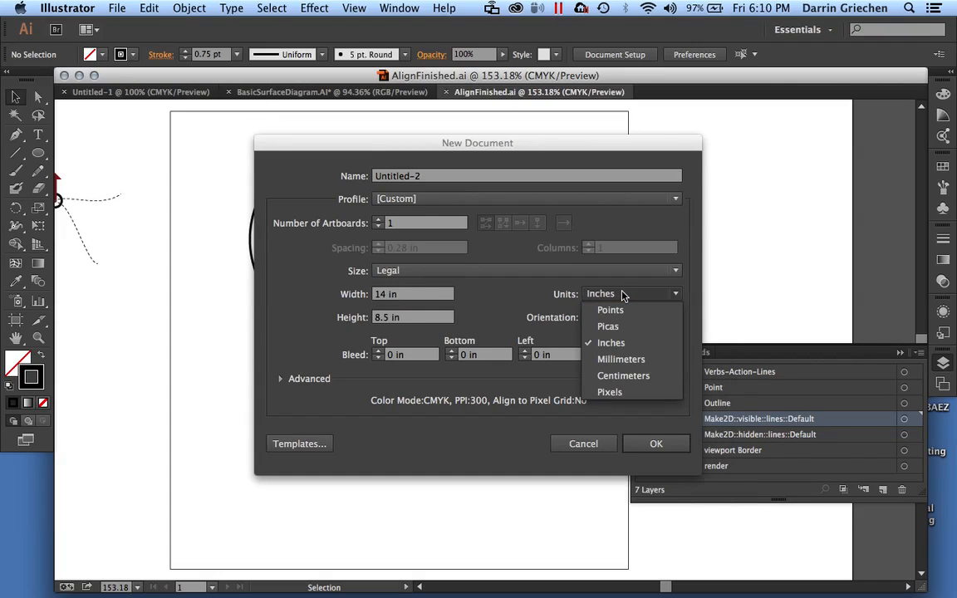
pyautogui.click(619, 345)
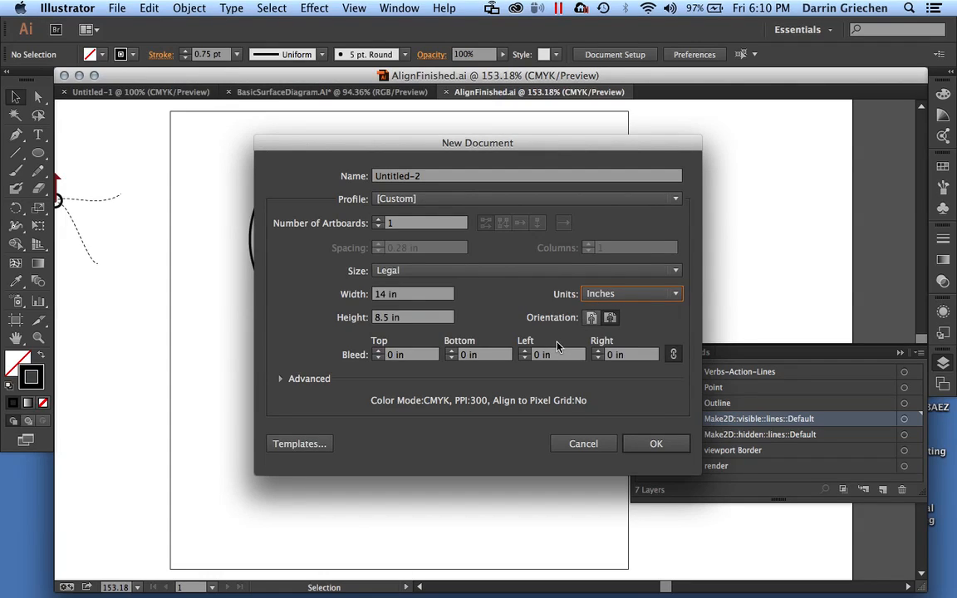
pyautogui.click(610, 320)
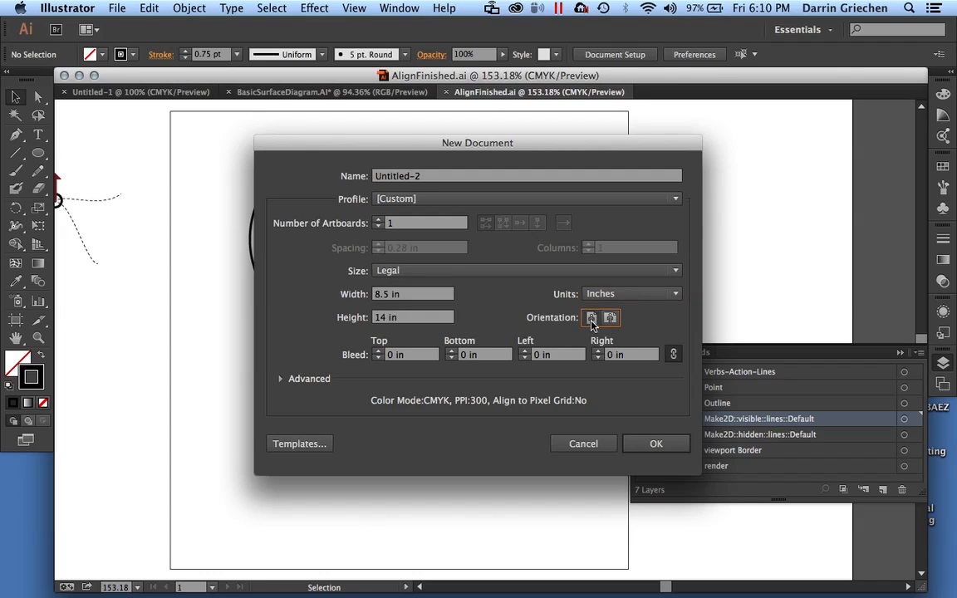
pyautogui.click(610, 321)
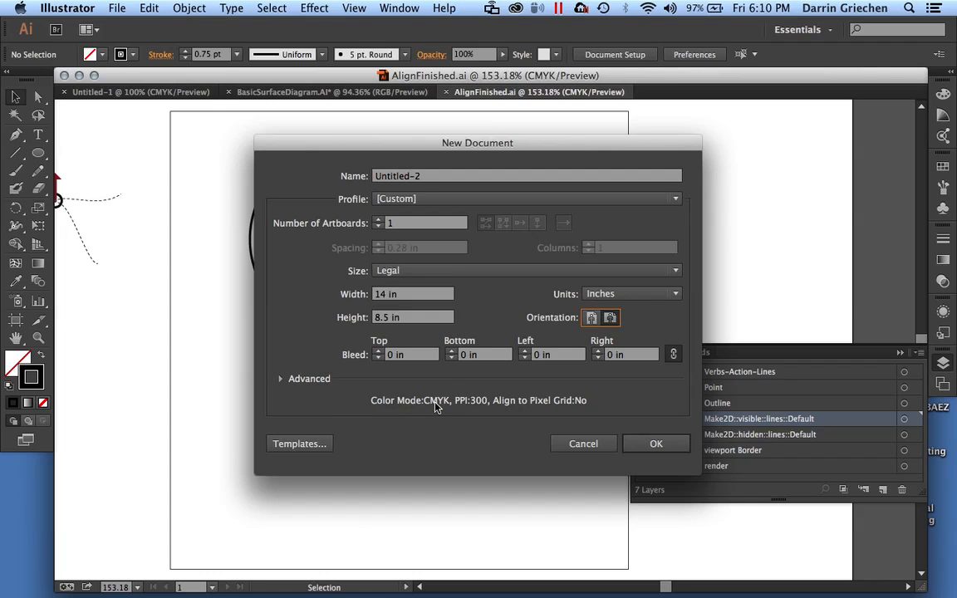
# Set the new document's color mode to RGB and create the document.
pyautogui.click(280, 378)
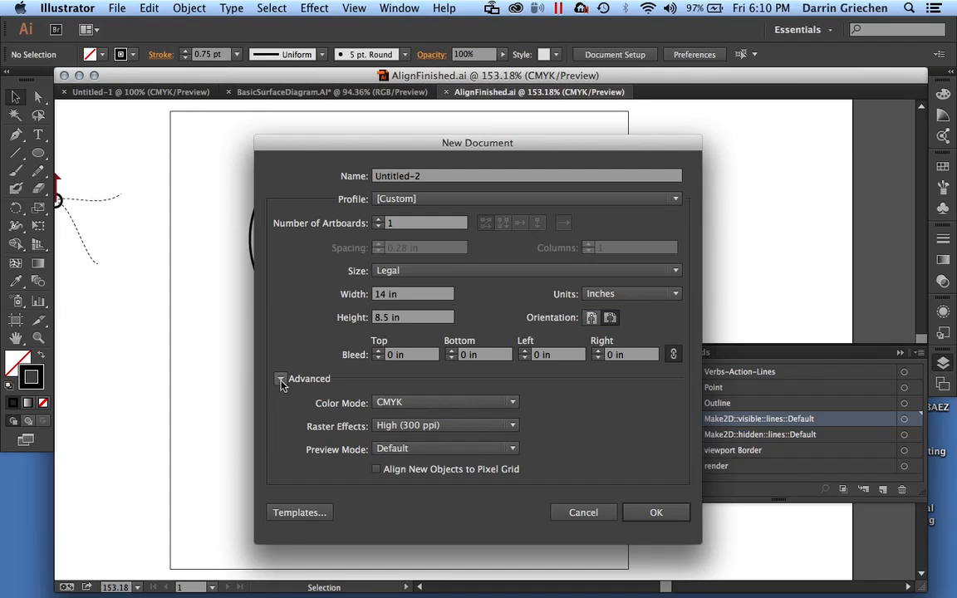
pyautogui.click(436, 405)
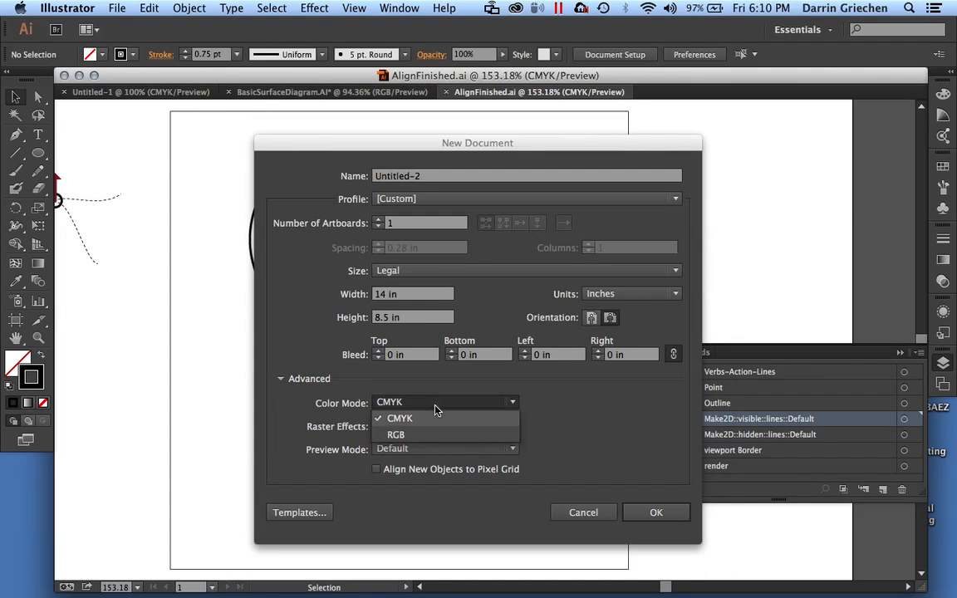
pyautogui.click(433, 432)
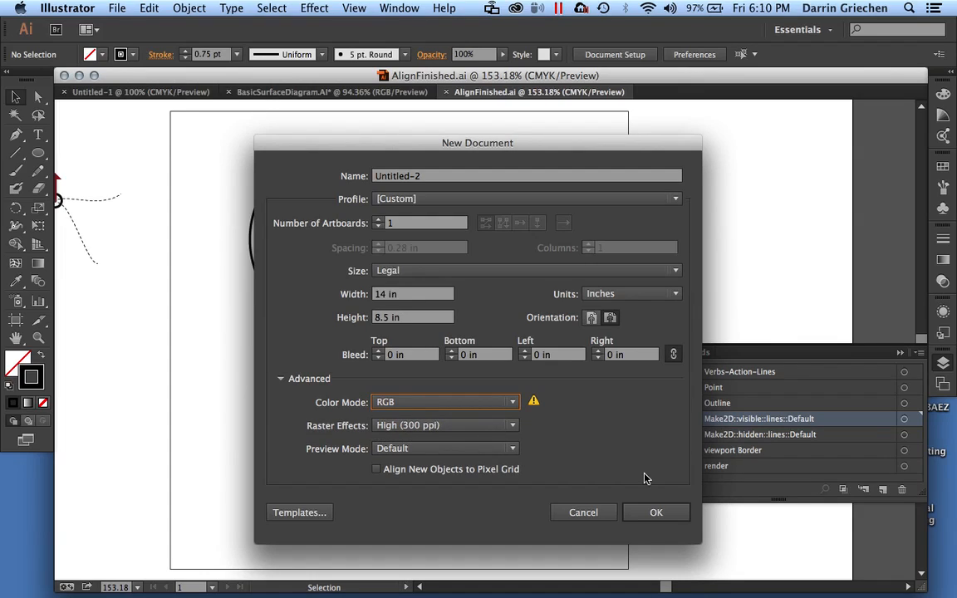
pyautogui.click(654, 513)
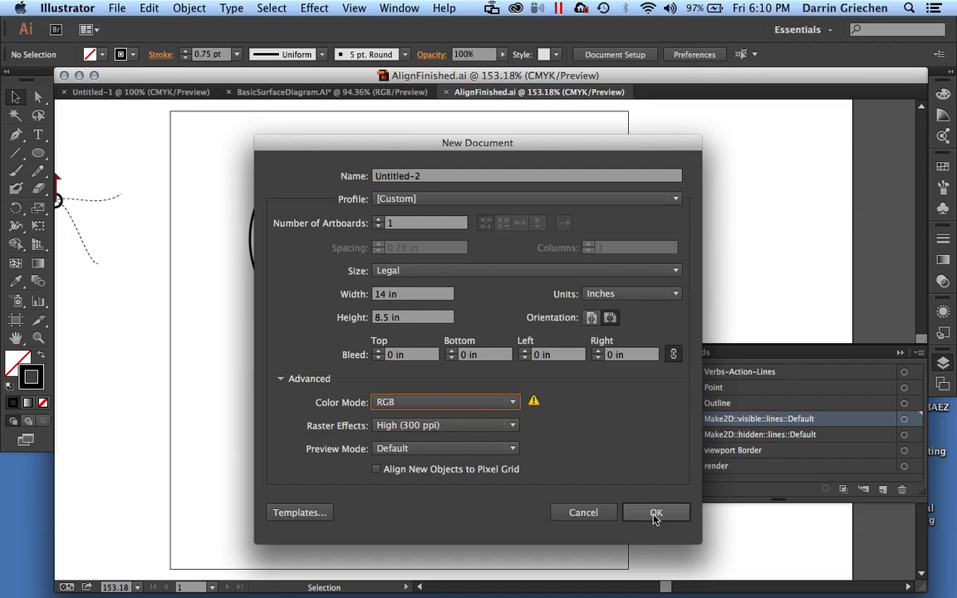
pyautogui.click(656, 515)
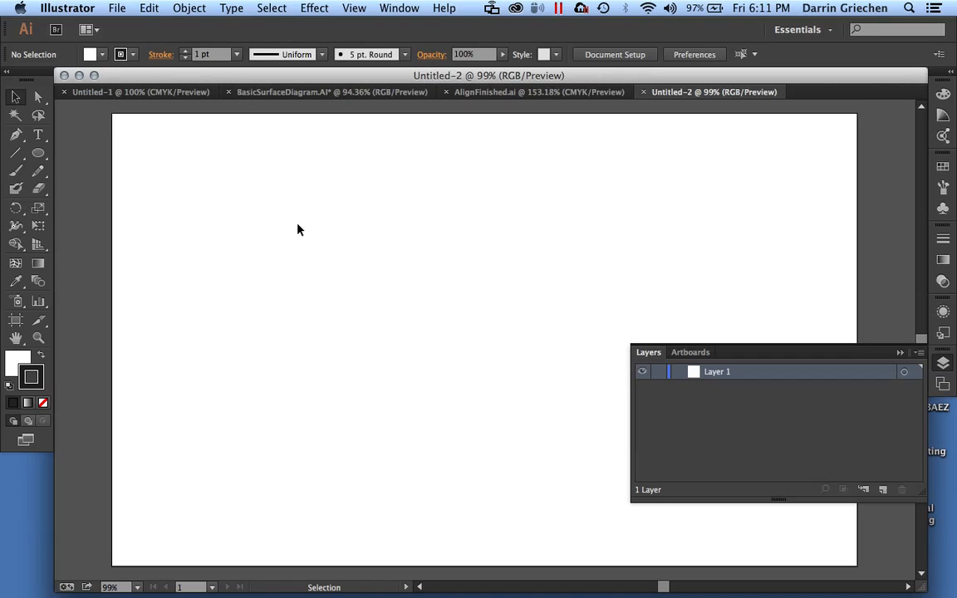
# Open surfaceDiagram.AI from the DigiRep Tutorial folder.
pyautogui.click(119, 9)
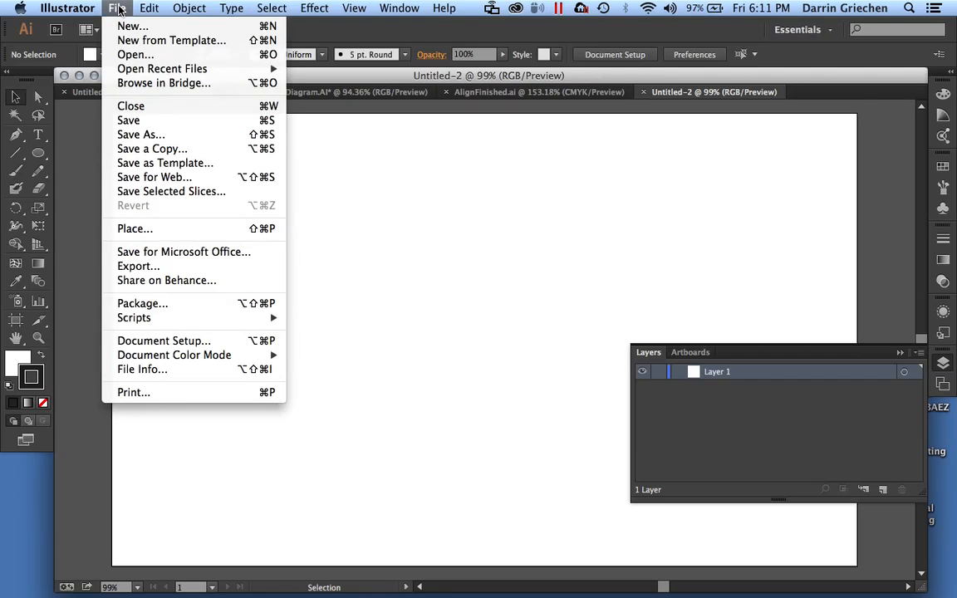
pyautogui.click(140, 56)
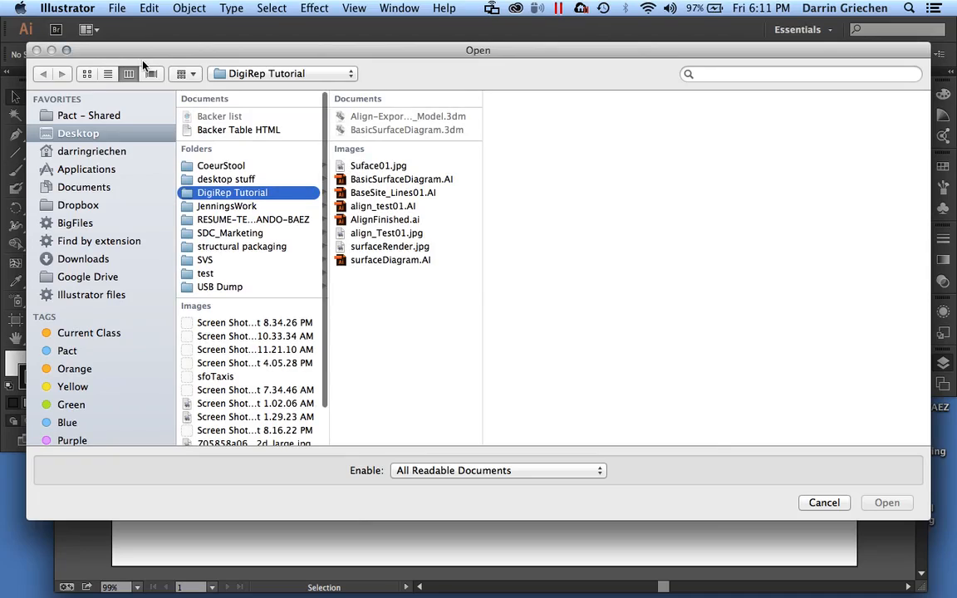
pyautogui.click(425, 180)
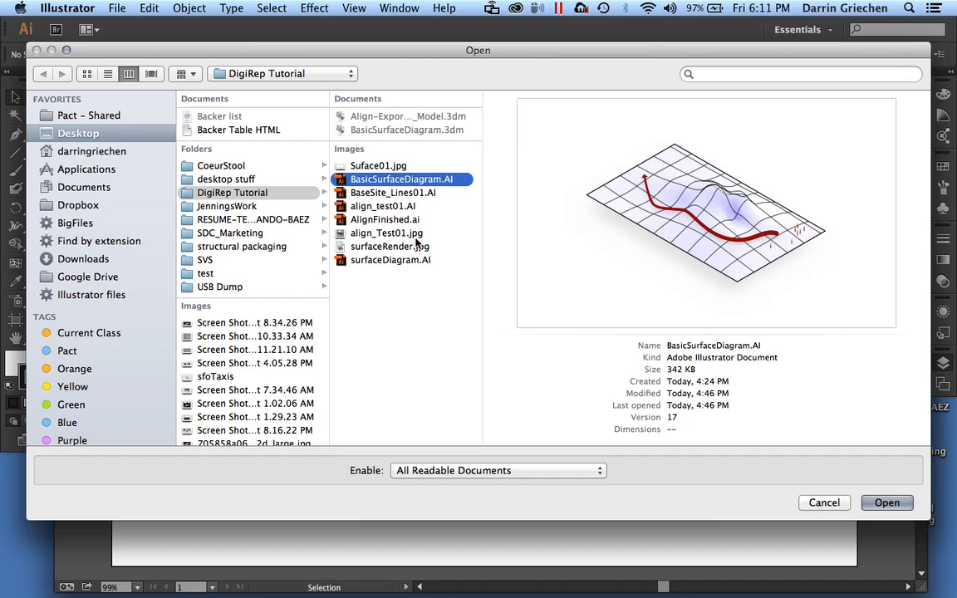
pyautogui.click(406, 262)
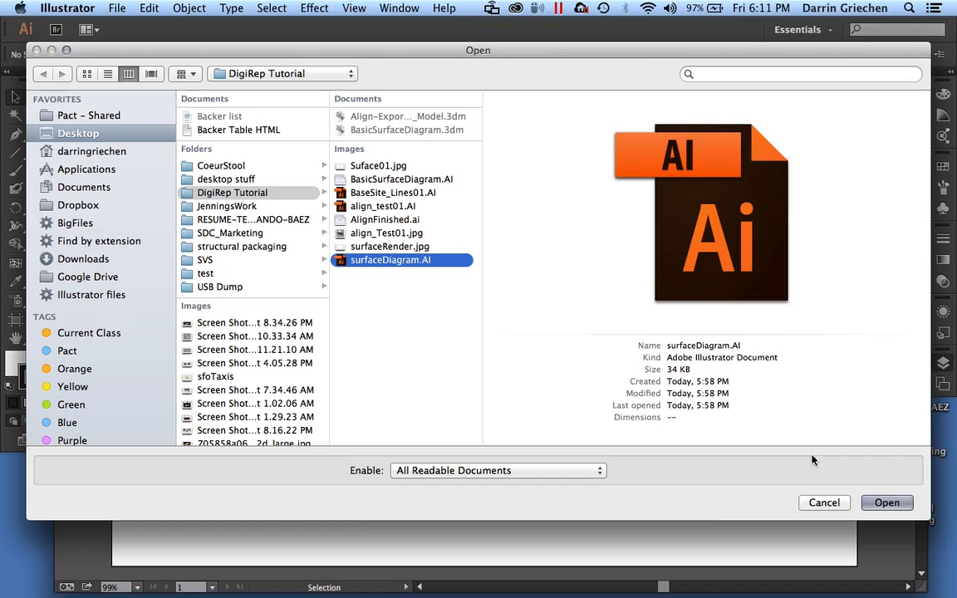
pyautogui.click(887, 502)
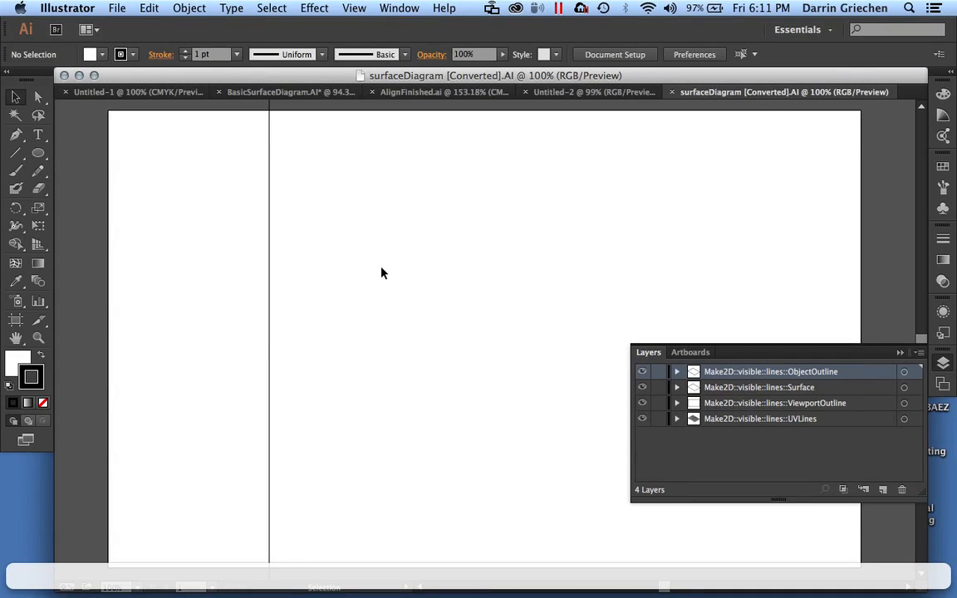
# Select all the surfaceDiagram linework, including its viewport outline, and scale it down proportionally to roughly the artboard's size.
pyautogui.keyDown('alt'); pyautogui.scroll(-5, 381, 273); pyautogui.keyUp('alt')
pyautogui.keyDown('alt'); pyautogui.scroll(-5, 381, 272); pyautogui.keyUp('alt')
pyautogui.keyDown('alt'); pyautogui.scroll(-4, 381, 272); pyautogui.keyUp('alt')
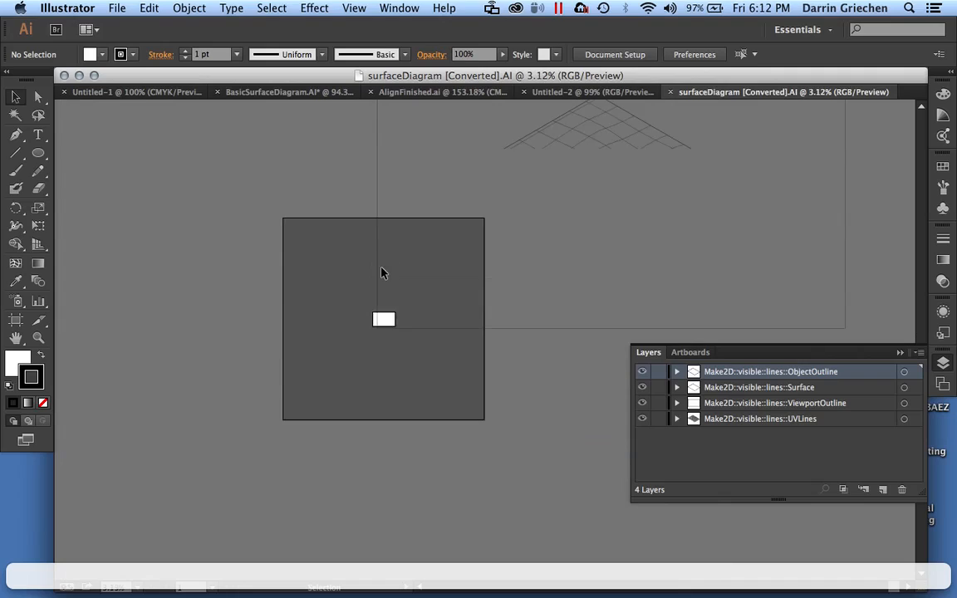
pyautogui.scroll(3, 381, 272)
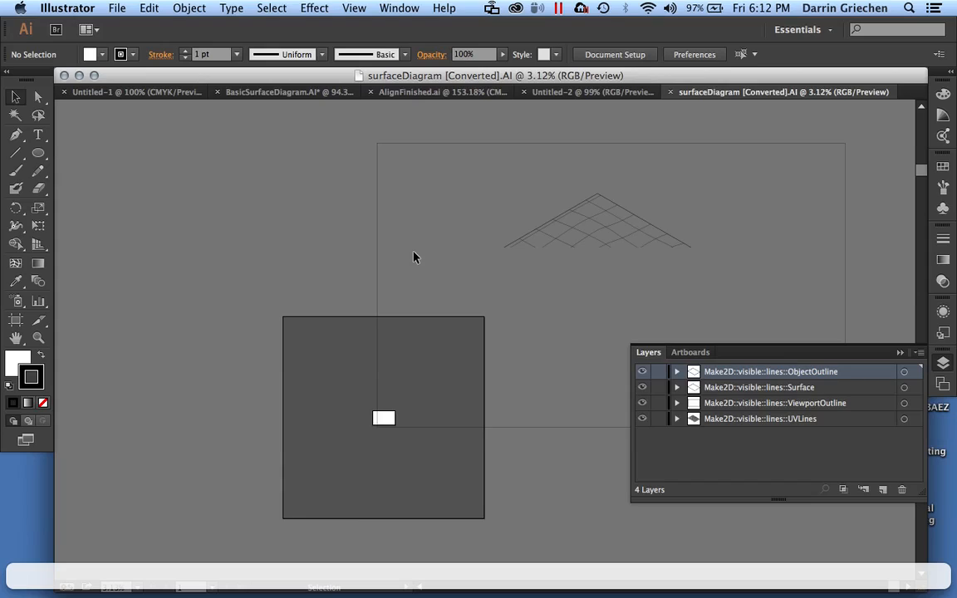
pyautogui.press('super+a')
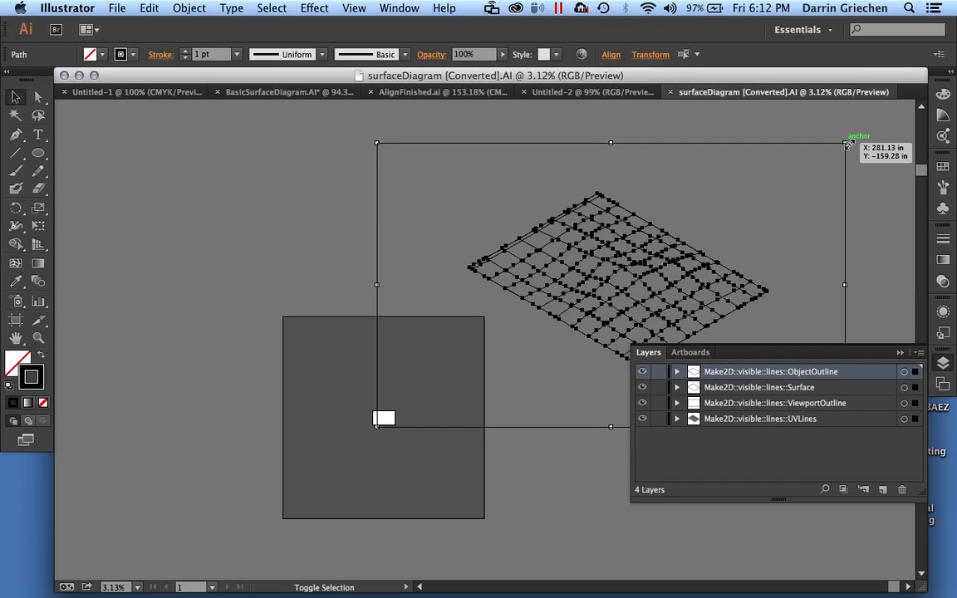
pyautogui.moveTo(846, 143); pyautogui.dragTo(400, 418)
pyautogui.keyDown('alt'); pyautogui.scroll(3, 392, 426); pyautogui.keyUp('alt')
pyautogui.keyDown('alt'); pyautogui.scroll(5, 387, 430); pyautogui.keyUp('alt')
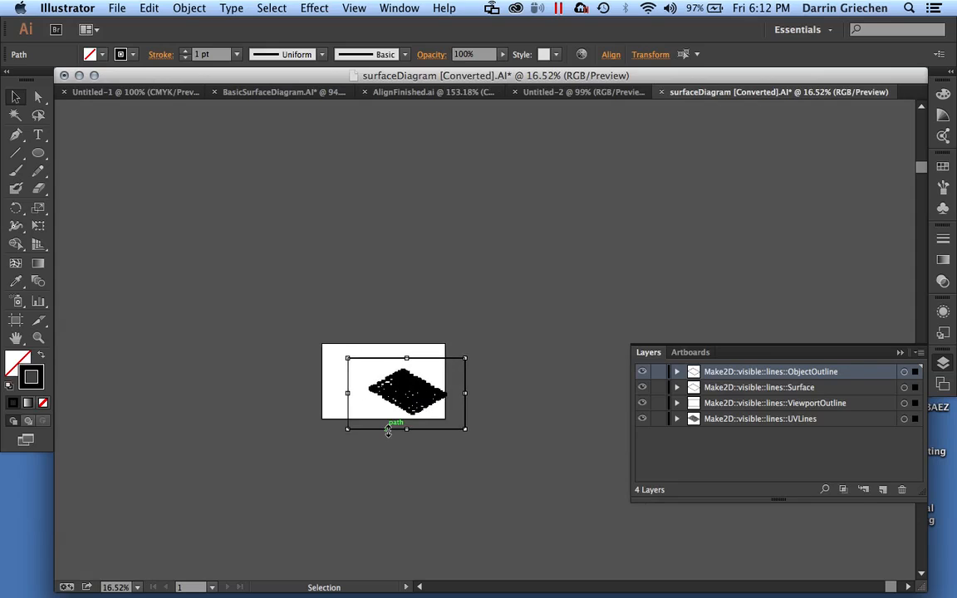
pyautogui.keyDown('alt'); pyautogui.scroll(4, 388, 430); pyautogui.keyUp('alt')
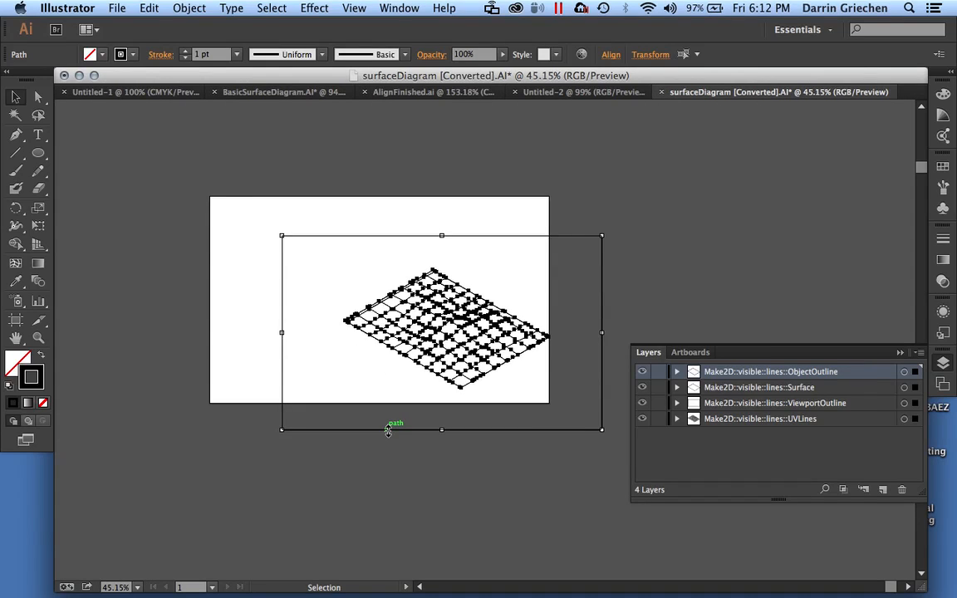
pyautogui.keyDown('alt'); pyautogui.scroll(-1, 388, 430); pyautogui.keyUp('alt')
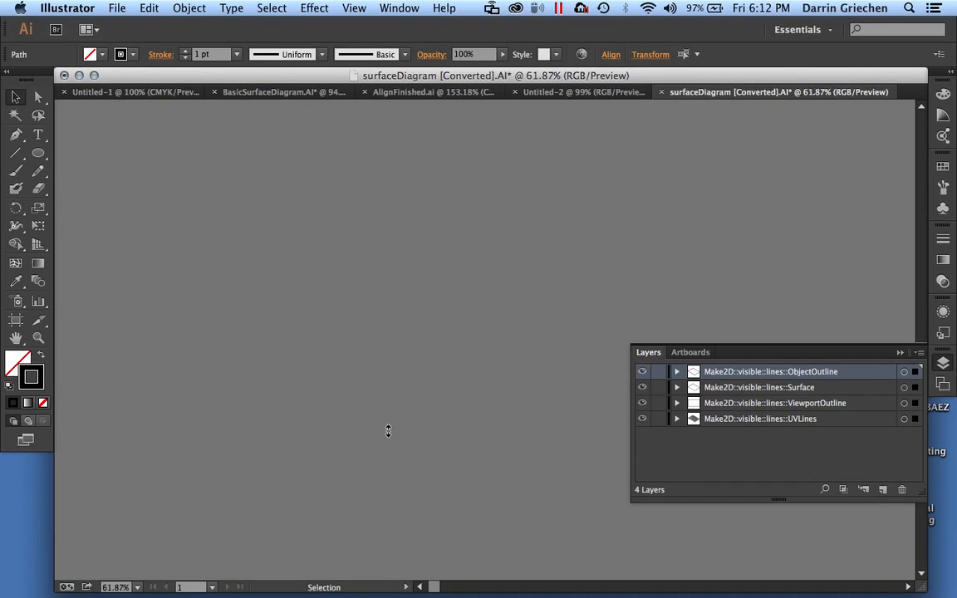
pyautogui.hscroll(5, 388, 430)
pyautogui.hscroll(-1, 388, 430)
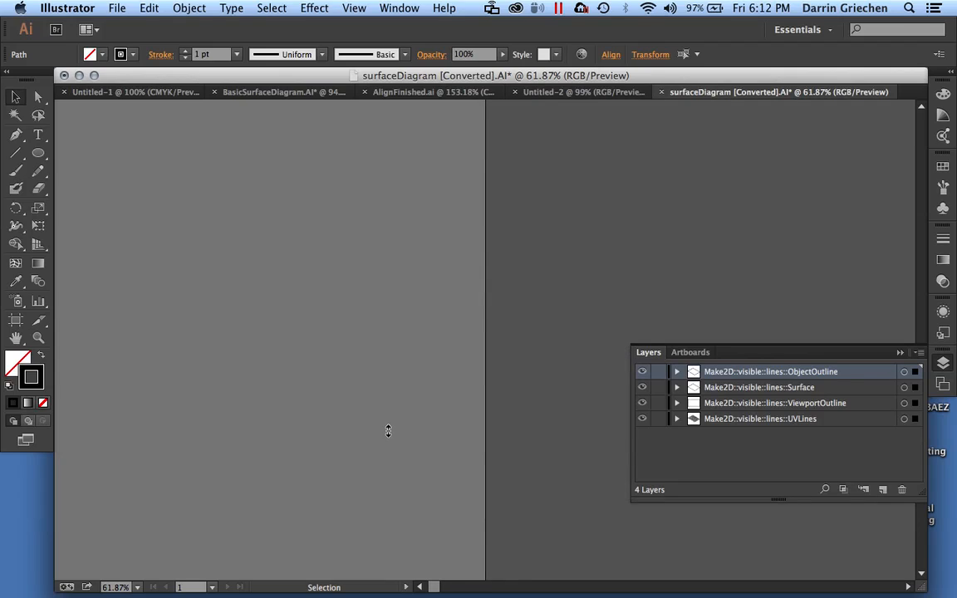
pyautogui.keyDown('alt'); pyautogui.scroll(-4, 388, 430); pyautogui.keyUp('alt')
pyautogui.hscroll(-3, 386, 431)
pyautogui.keyDown('alt'); pyautogui.scroll(1, 209, 374); pyautogui.keyUp('alt')
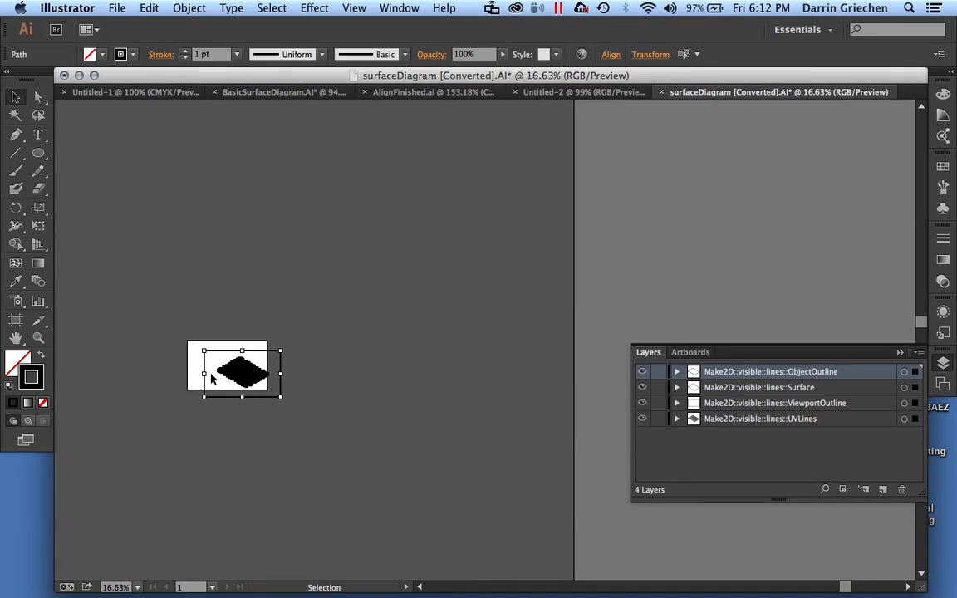
pyautogui.keyDown('alt'); pyautogui.scroll(2, 211, 378); pyautogui.keyUp('alt')
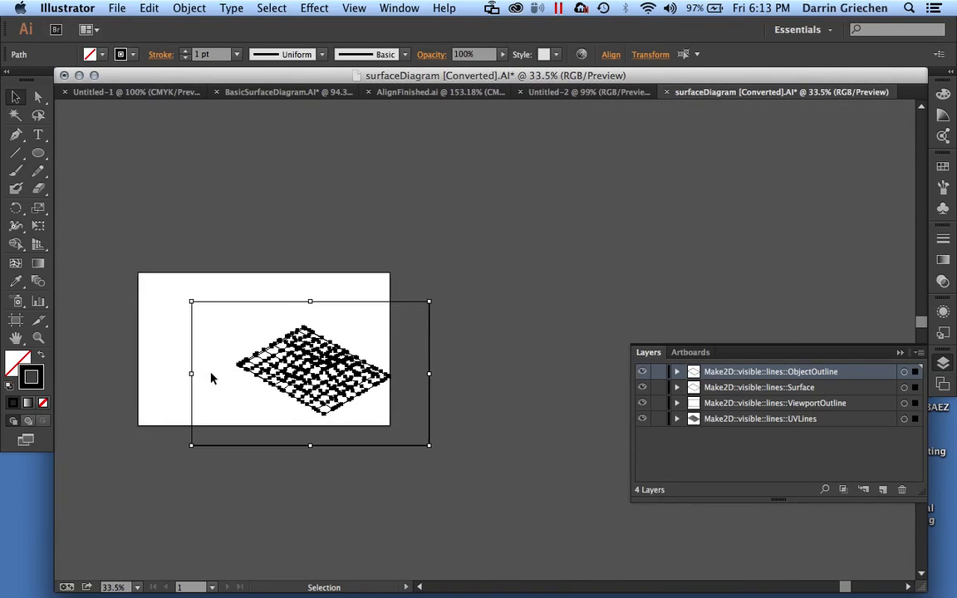
pyautogui.hscroll(-3, 211, 378)
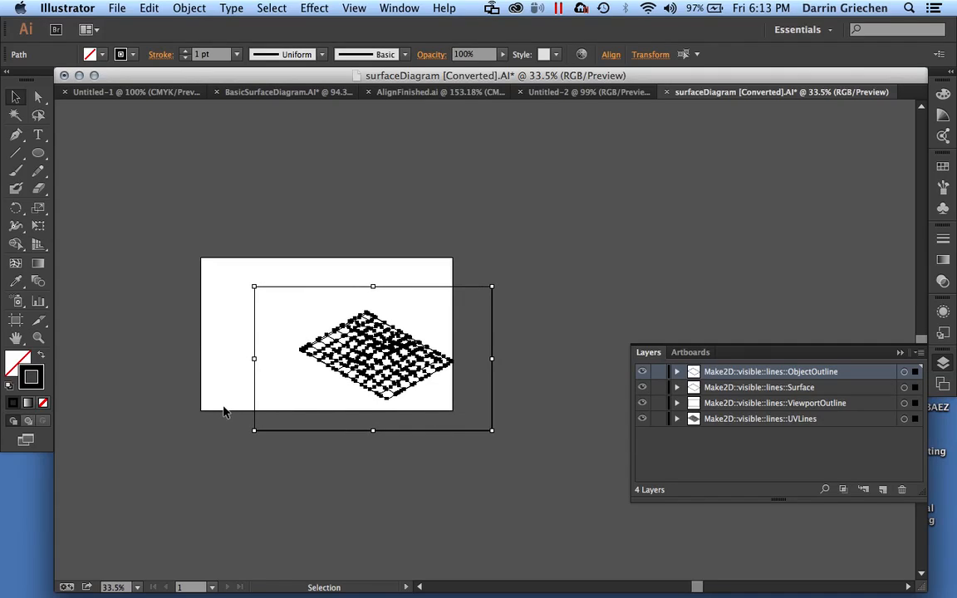
pyautogui.keyDown('alt'); pyautogui.scroll(2, 223, 411); pyautogui.keyUp('alt')
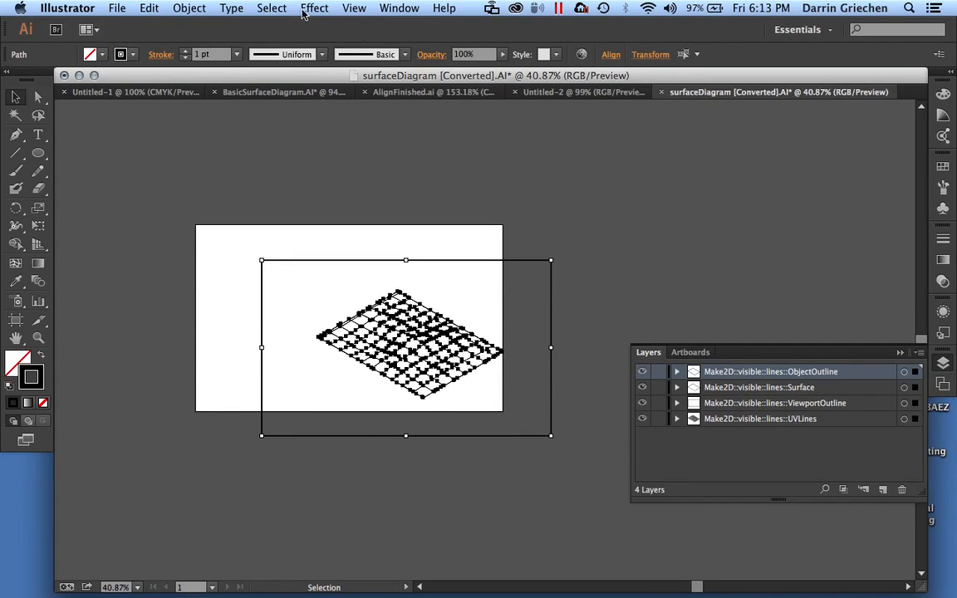
pyautogui.click(354, 9)
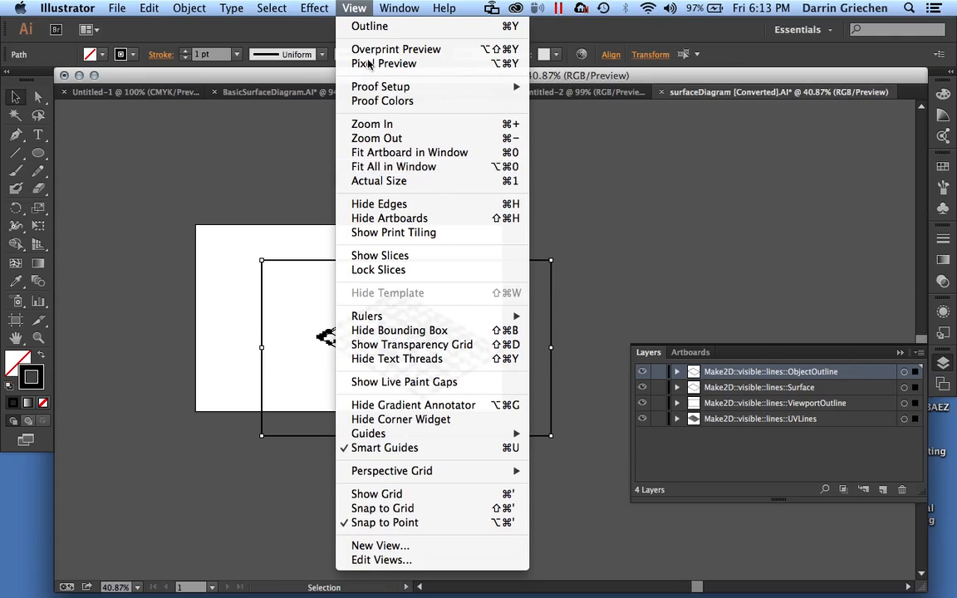
pyautogui.click(359, 12)
pyautogui.click(325, 276)
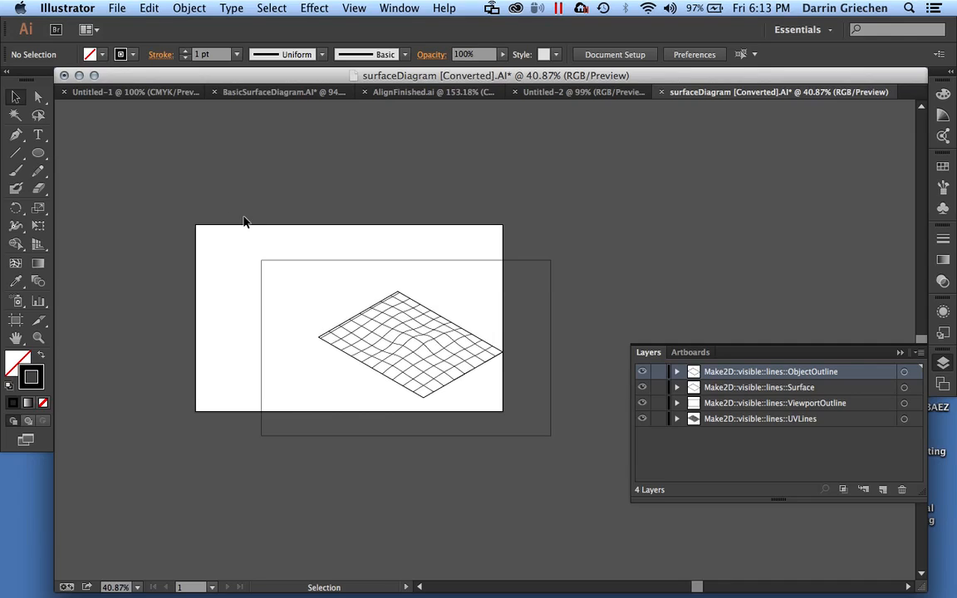
# Move all the linework together so the viewport frame's lower-left corner sits near the artboard's lower-left corner.
pyautogui.press('a')
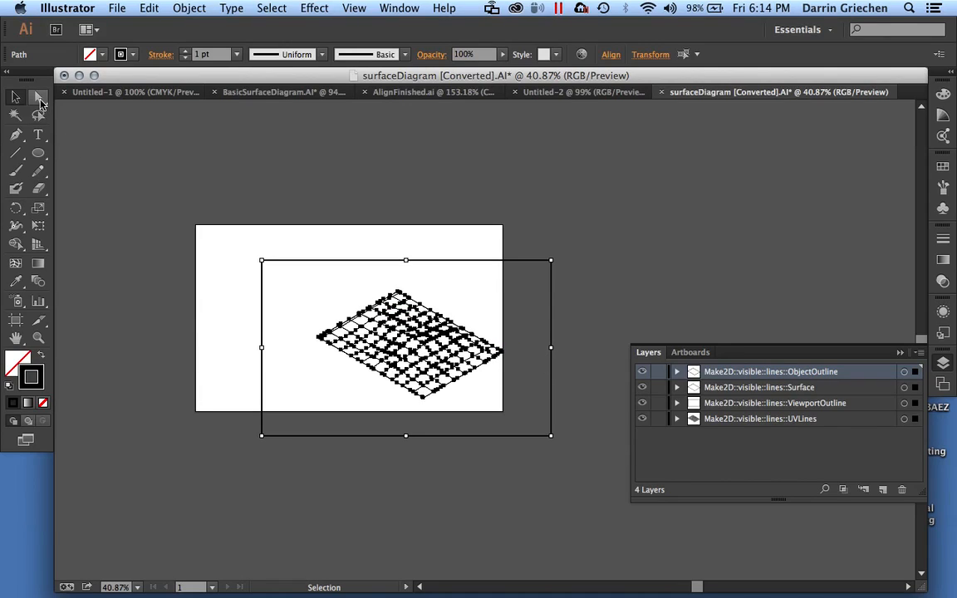
pyautogui.click(39, 99)
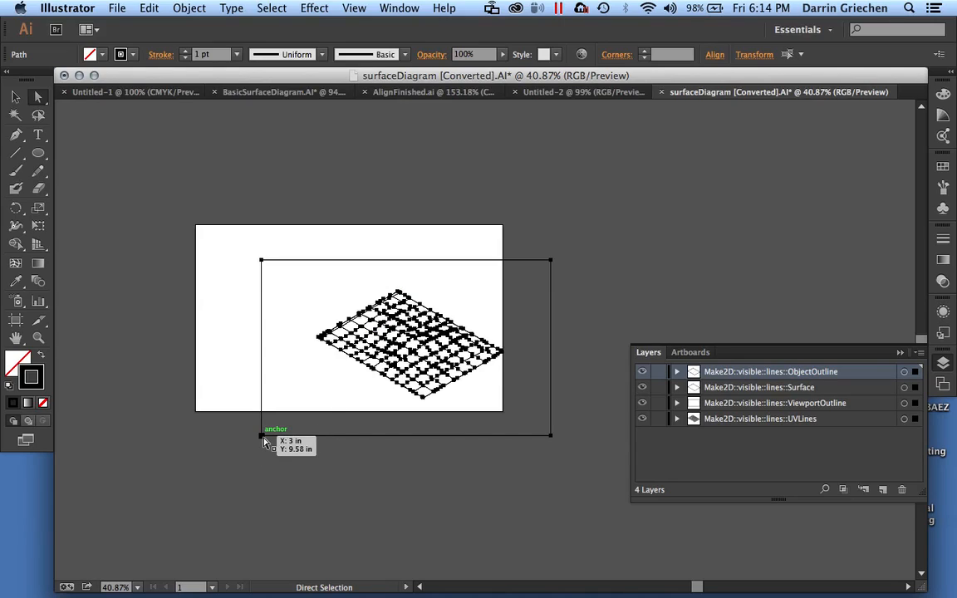
pyautogui.moveTo(264, 441); pyautogui.dragTo(199, 418)
pyautogui.click(199, 425)
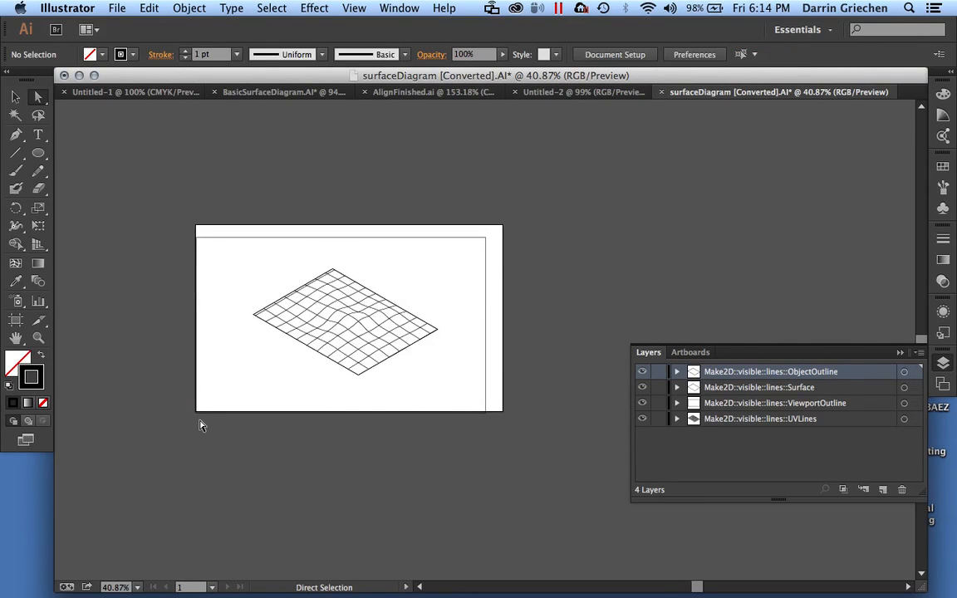
# Snap all the linework by the frame's lower-left anchor exactly onto the artboard's corner at X 0 in, Y 8.5 in.
pyautogui.keyDown('alt'); pyautogui.scroll(5, 199, 425); pyautogui.keyUp('alt')
pyautogui.keyDown('alt'); pyautogui.scroll(2, 199, 425); pyautogui.keyUp('alt')
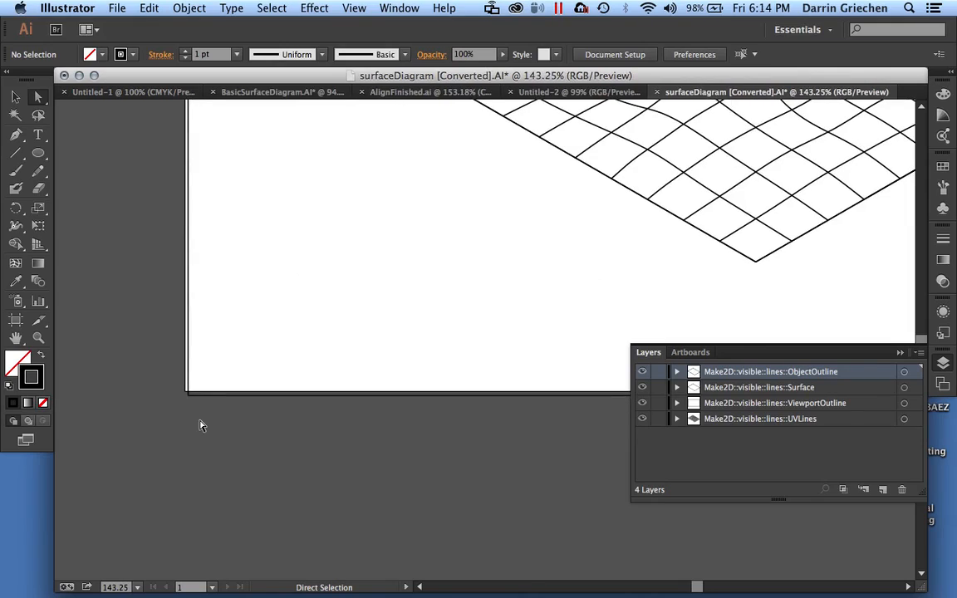
pyautogui.keyDown('alt'); pyautogui.scroll(4, 199, 425); pyautogui.keyUp('alt')
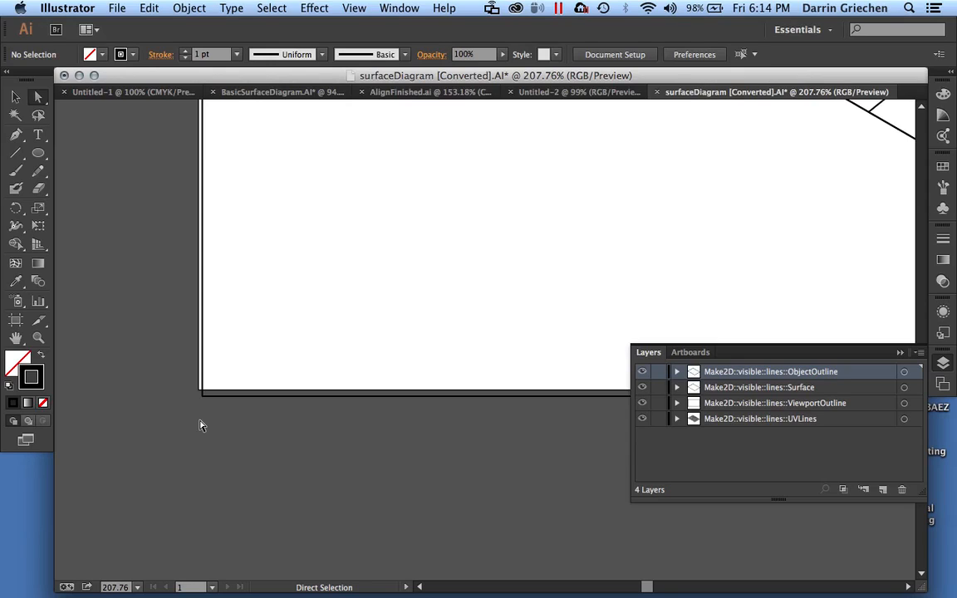
pyautogui.press('super+a')
pyautogui.moveTo(206, 399); pyautogui.dragTo(202, 393)
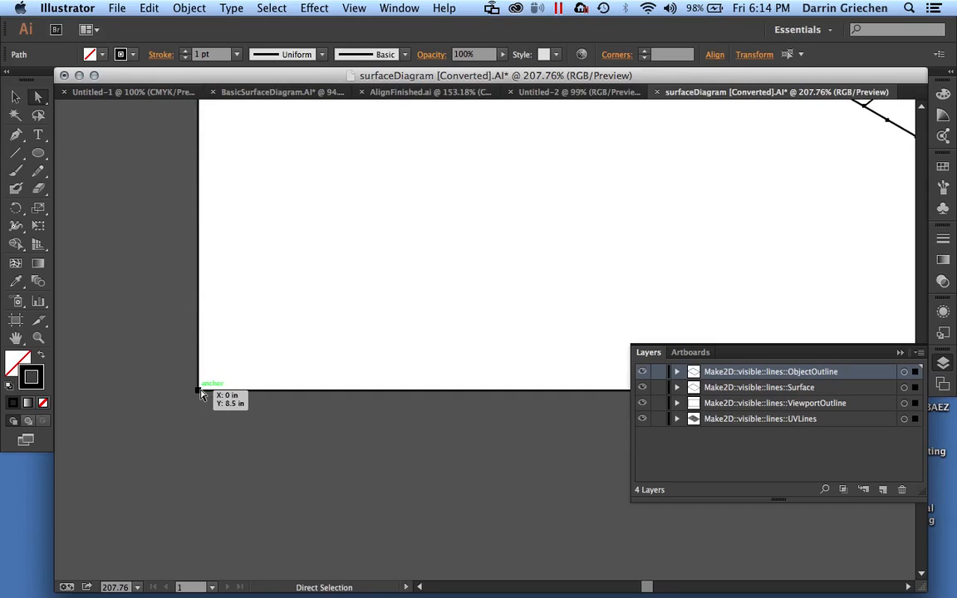
# Scale all the linework proportionally by its upper-right corner until the frame meets the artboard's upper-right corner, and clear the selection.
pyautogui.scroll(1, 314, 353)
pyautogui.keyDown('alt'); pyautogui.scroll(-3, 315, 358); pyautogui.keyUp('alt')
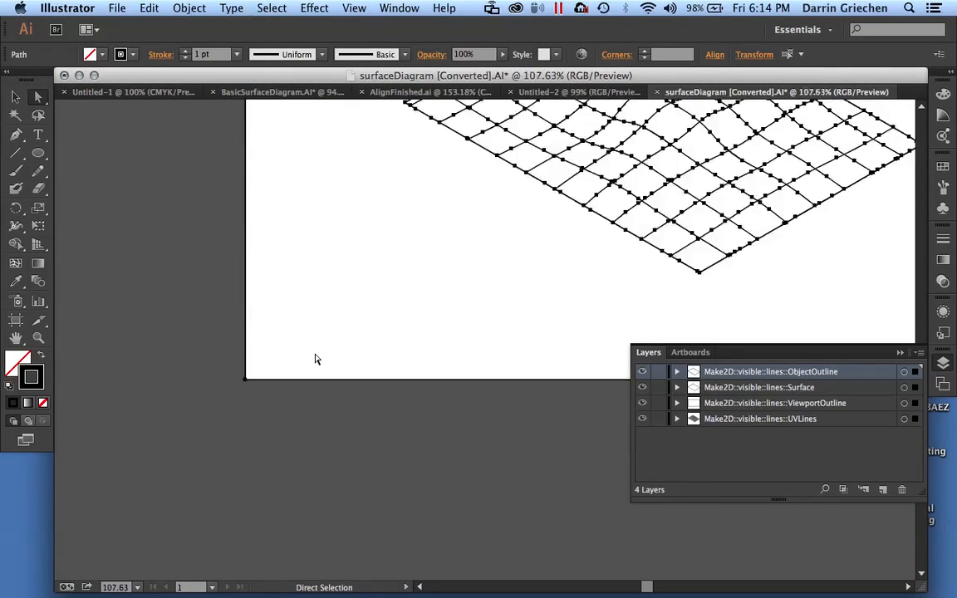
pyautogui.keyDown('alt'); pyautogui.scroll(-1, 315, 359); pyautogui.keyUp('alt')
pyautogui.scroll(5, 315, 359)
pyautogui.hscroll(5, 315, 359)
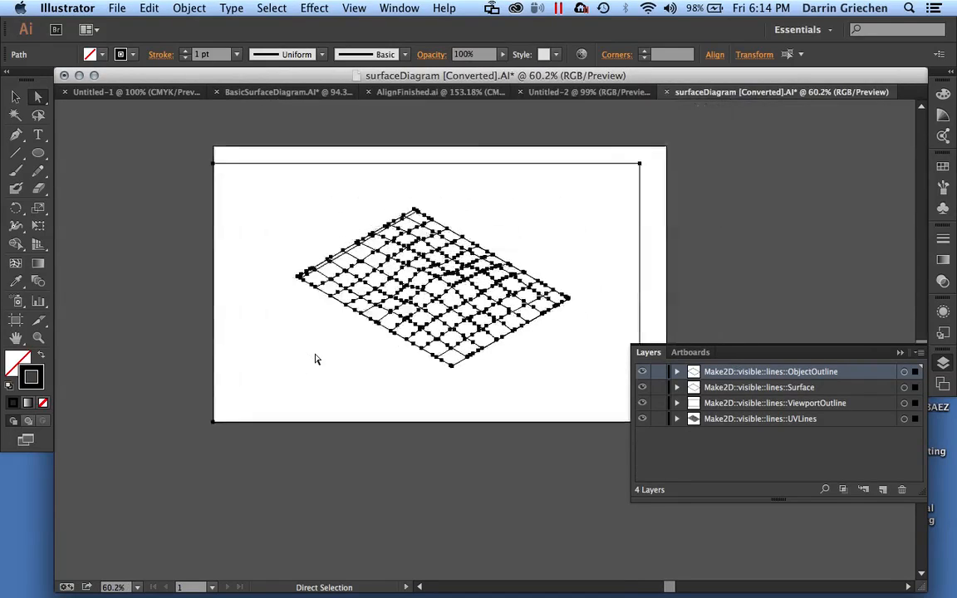
pyautogui.hscroll(2, 314, 358)
pyautogui.scroll(1, 315, 359)
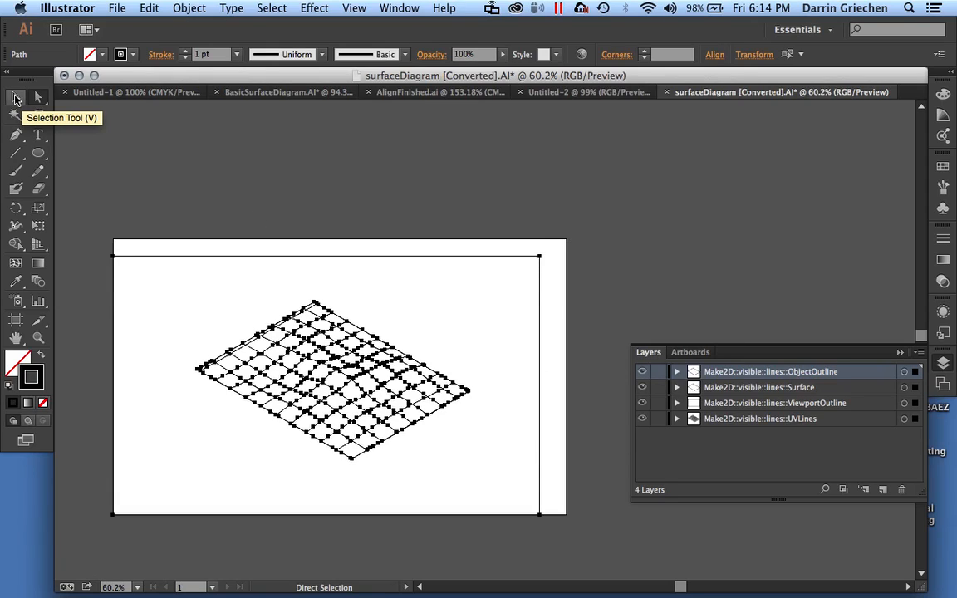
pyautogui.click(17, 98)
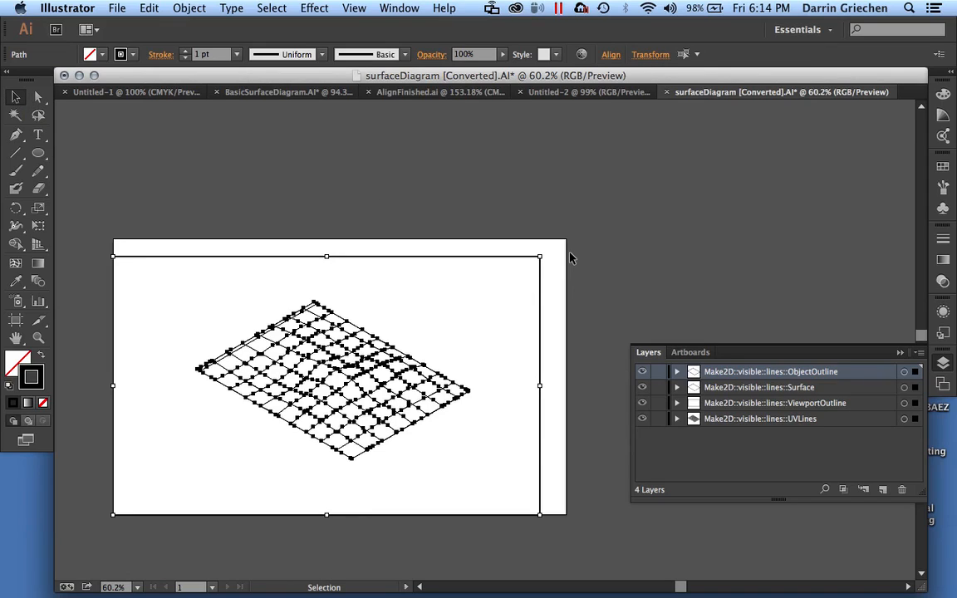
pyautogui.keyDown('alt'); pyautogui.scroll(5, 569, 258); pyautogui.keyUp('alt')
pyautogui.keyDown('alt'); pyautogui.scroll(2, 569, 258); pyautogui.keyUp('alt')
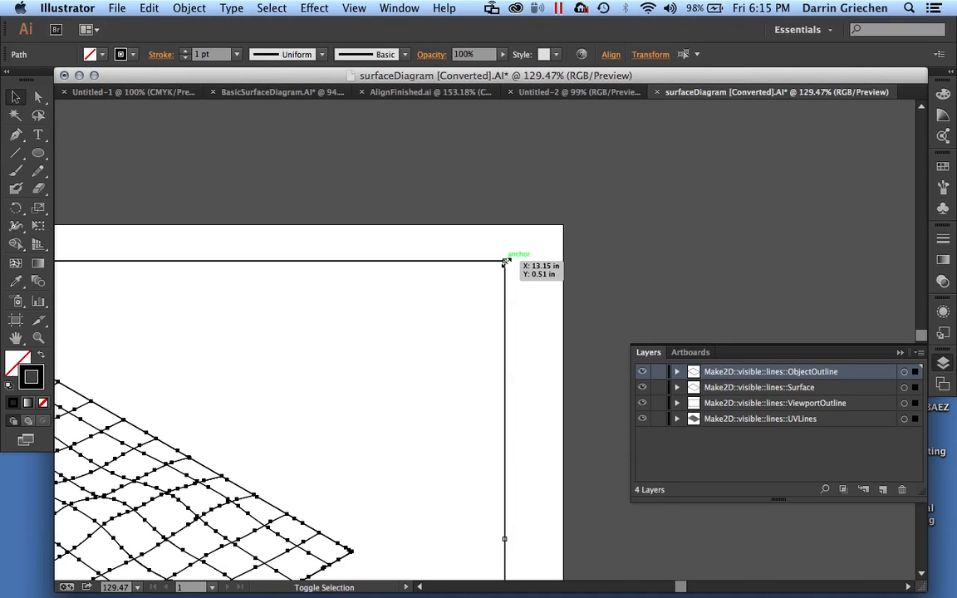
pyautogui.keyDown('shift'); pyautogui.moveTo(504, 262); pyautogui.dragTo(564, 231); pyautogui.keyUp('shift')
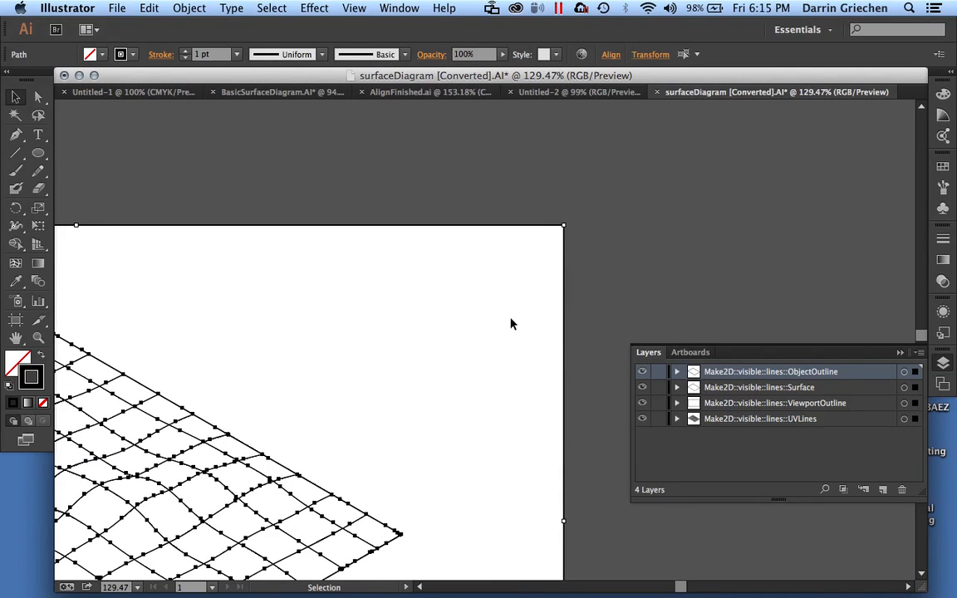
pyautogui.hscroll(-8, 511, 324)
pyautogui.keyDown('alt'); pyautogui.scroll(-3, 520, 320); pyautogui.keyUp('alt')
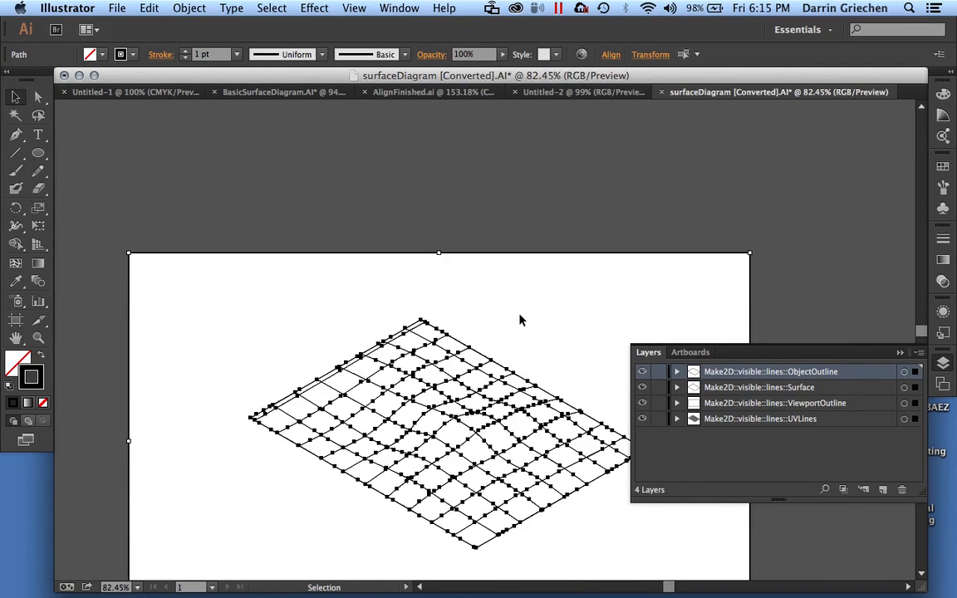
pyautogui.scroll(-4, 520, 319)
pyautogui.hscroll(2, 519, 320)
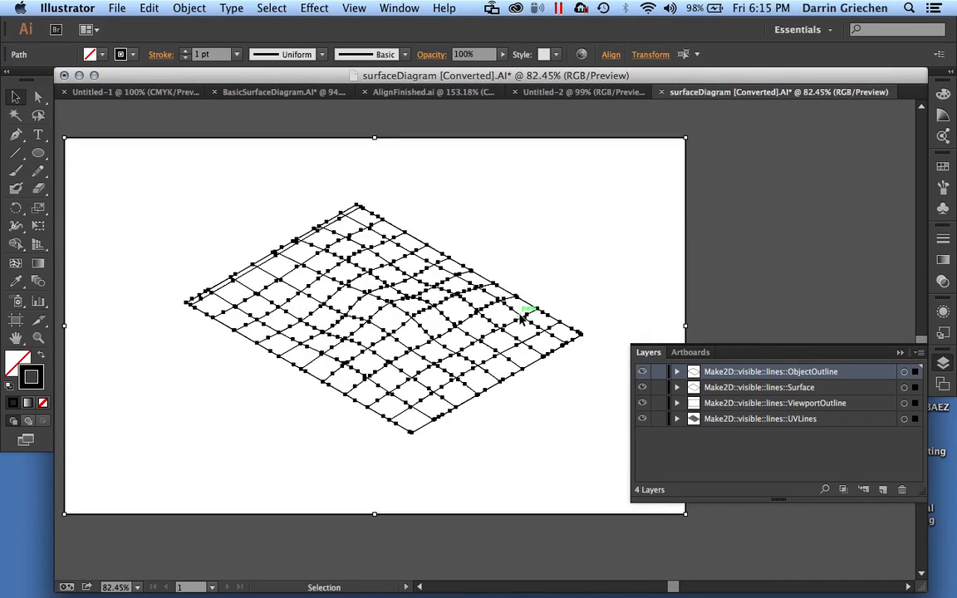
pyautogui.hscroll(-1, 558, 261)
pyautogui.scroll(1, 558, 261)
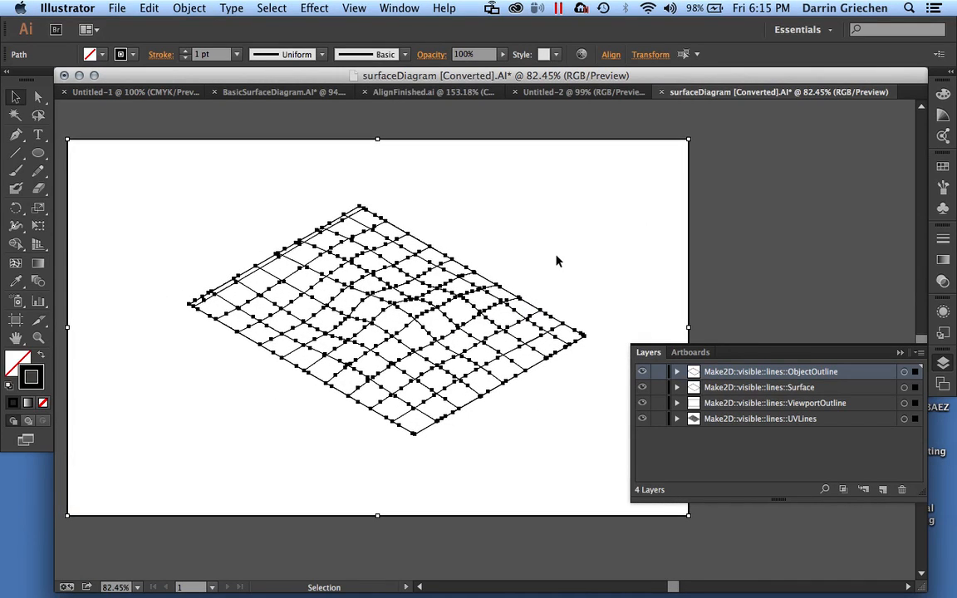
pyautogui.click(753, 254)
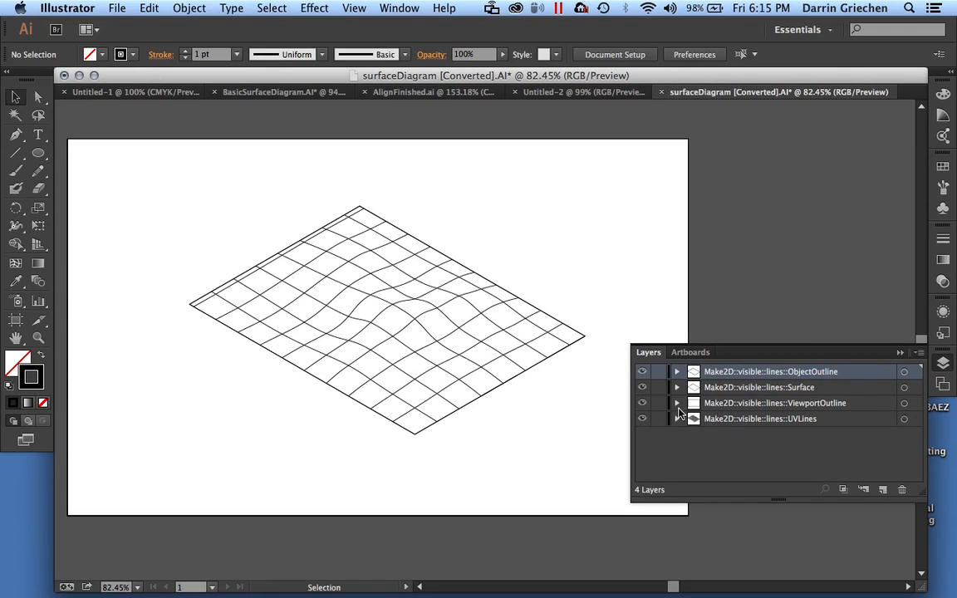
# Reopen the Layers panel and make it slightly narrower so it covers less of the artboard.
pyautogui.click(690, 266)
pyautogui.click(744, 271)
pyautogui.click(944, 363)
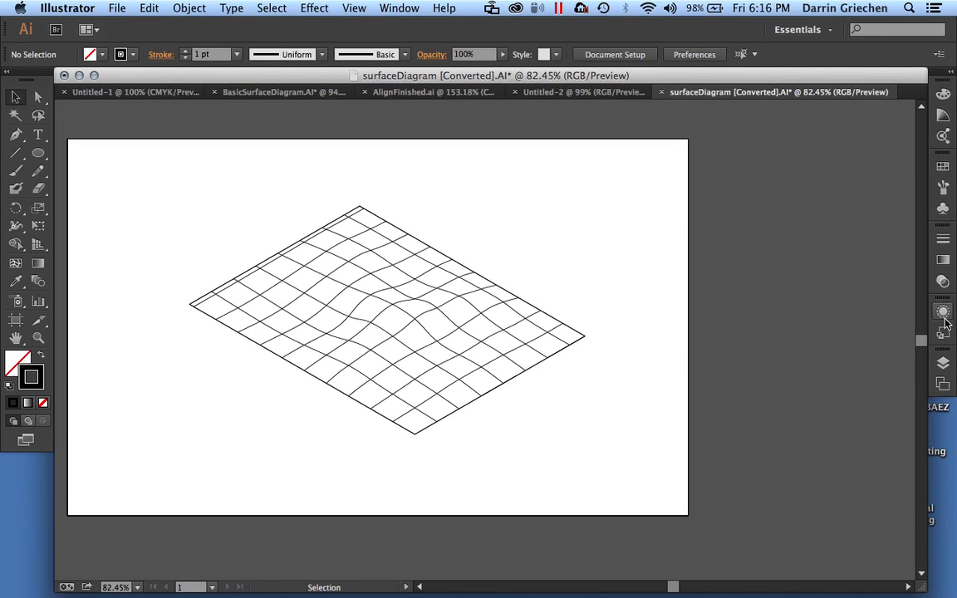
pyautogui.click(942, 362)
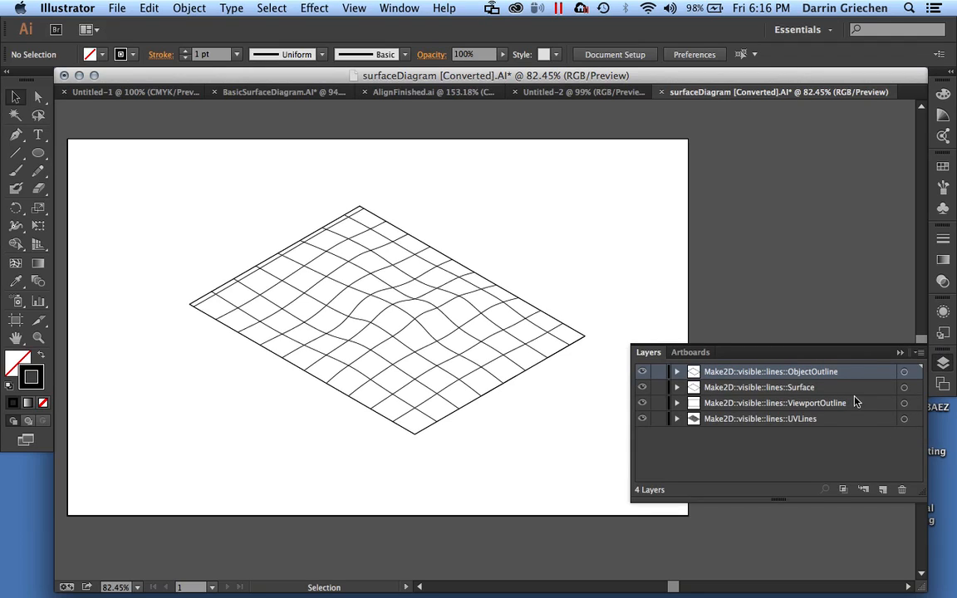
pyautogui.moveTo(631, 442); pyautogui.dragTo(652, 441)
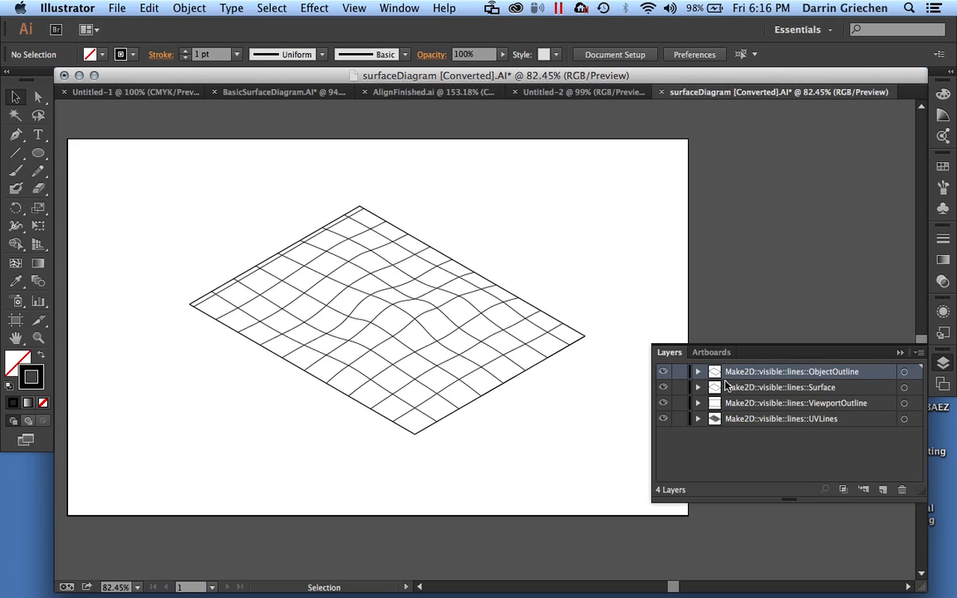
# Select everything on the Make2D::visible::lines::ObjectOutline layer to see which lines it contains.
pyautogui.click(912, 374)
pyautogui.click(912, 374)
pyautogui.click(913, 373)
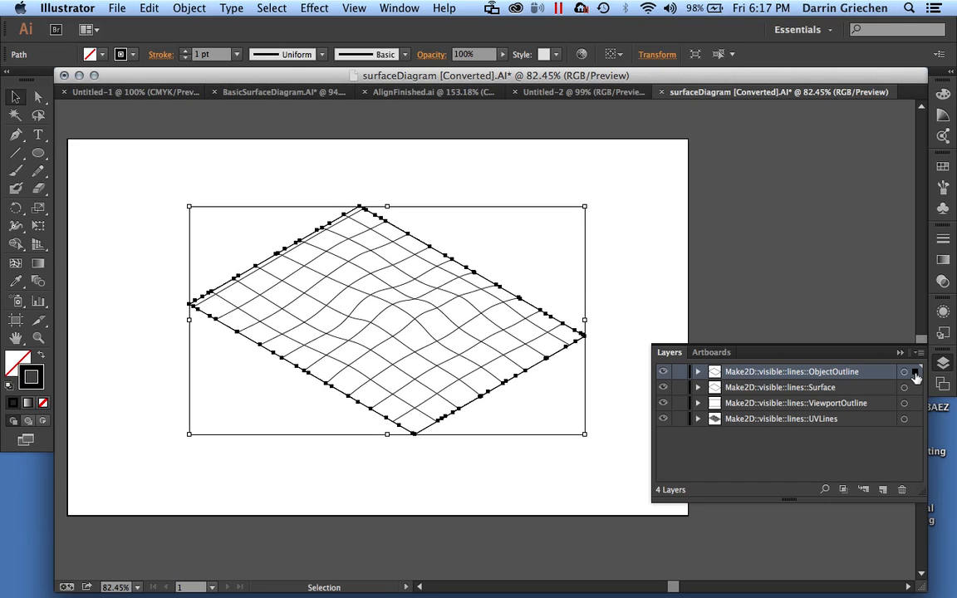
pyautogui.moveTo(914, 378)
pyautogui.mouseDown()
pyautogui.moveTo(914, 405)
pyautogui.moveTo(914, 372)
pyautogui.mouseUp()
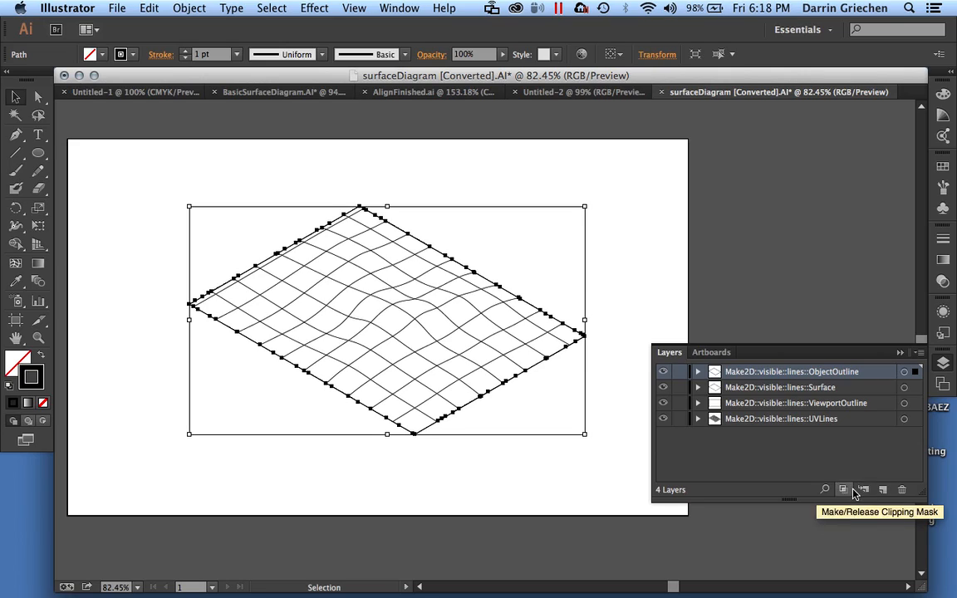
# Lock and hide the Make2D::visible::lines::ViewportOutline layer, and test that a selection around the surface picks only its linework.
pyautogui.click(914, 404)
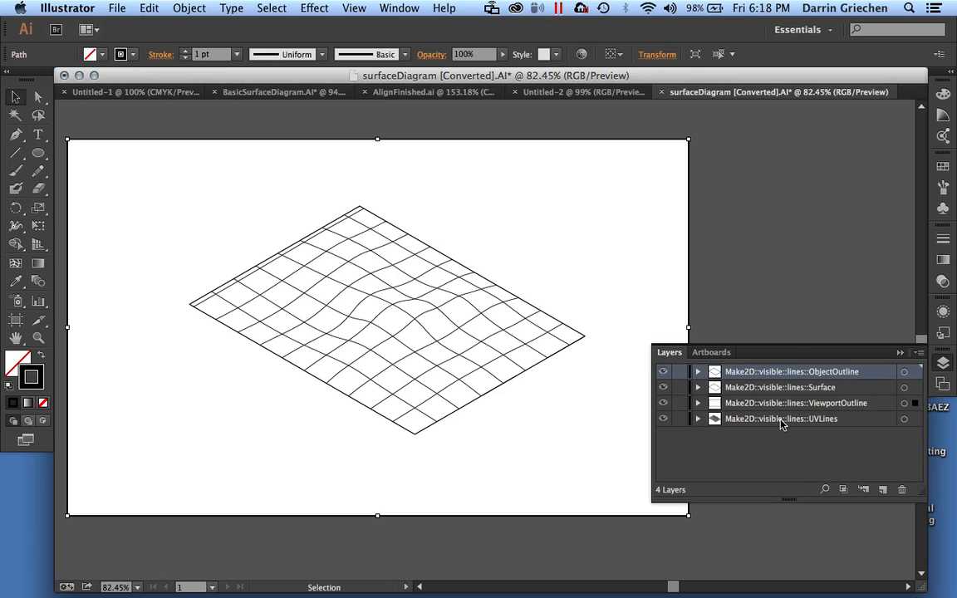
pyautogui.click(677, 403)
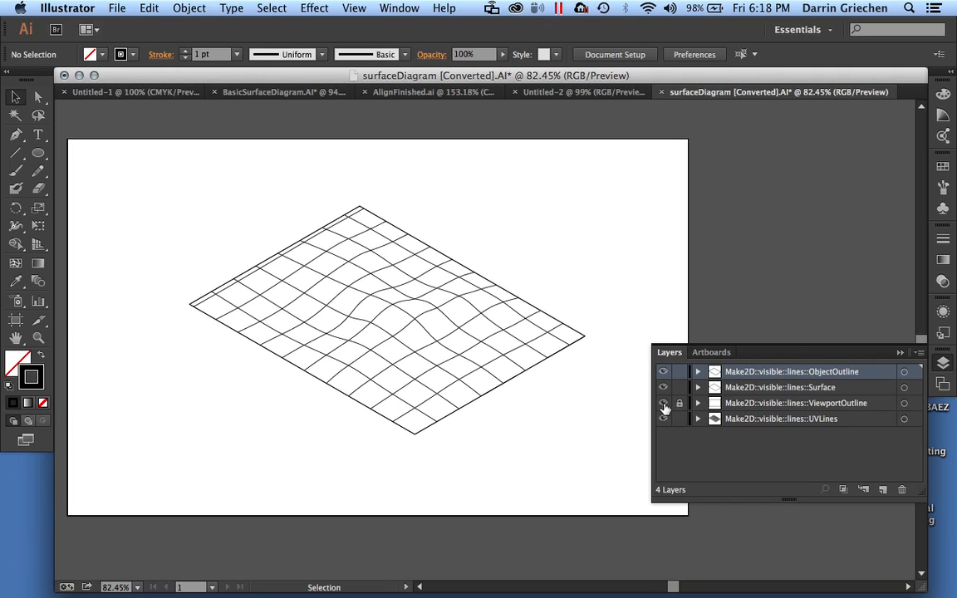
pyautogui.click(663, 404)
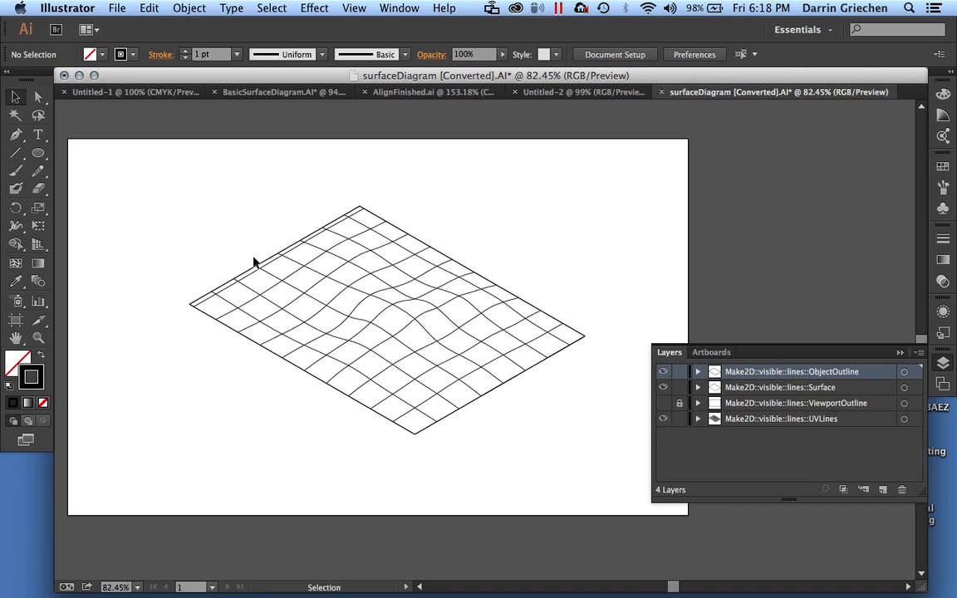
pyautogui.moveTo(129, 154); pyautogui.dragTo(614, 466)
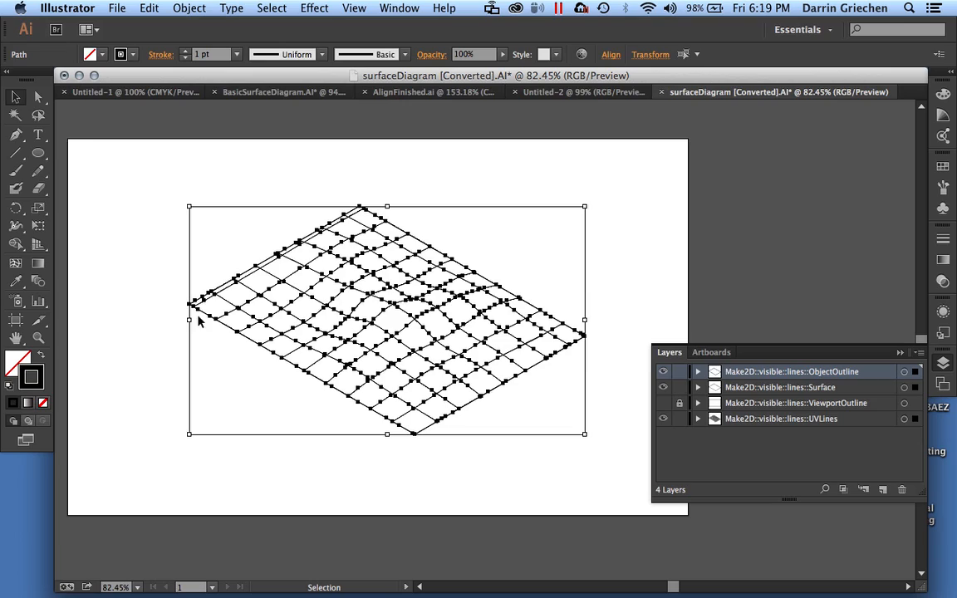
pyautogui.click(102, 331)
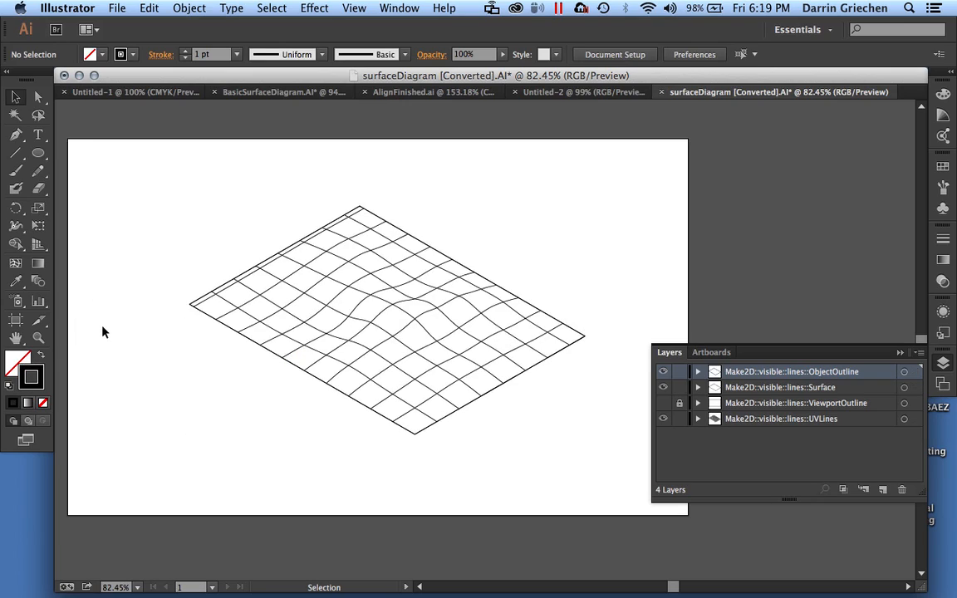
# Draw a 1.3889 in square with the Rectangle tool in the empty area at the artboard's lower left, and deselect it.
pyautogui.click(38, 154)
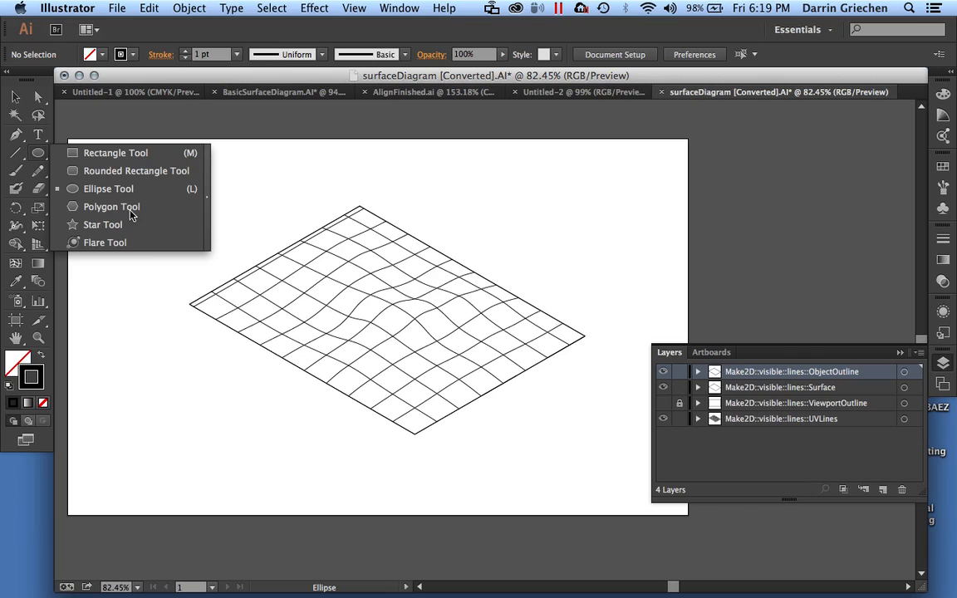
pyautogui.click(117, 154)
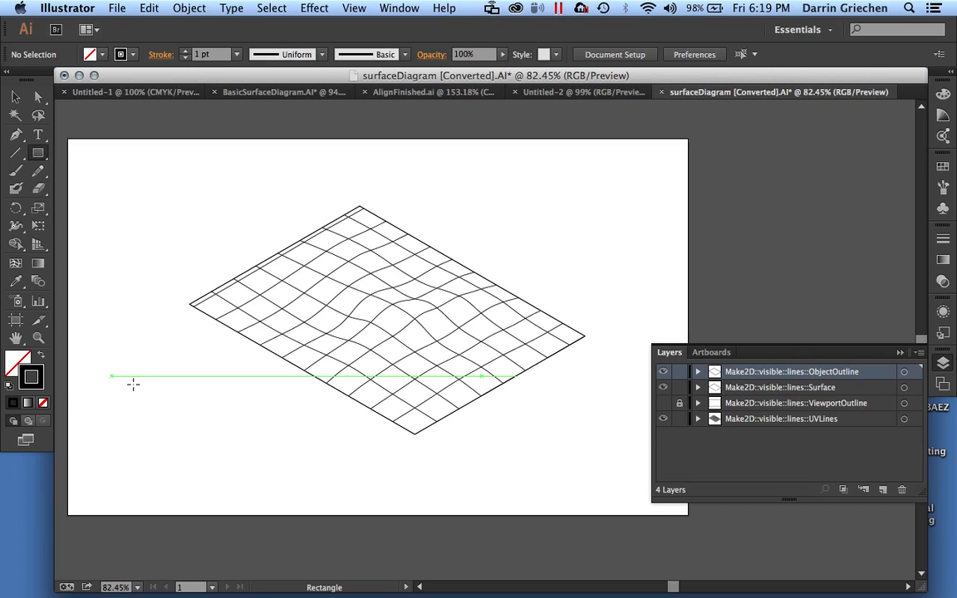
pyautogui.click(187, 440)
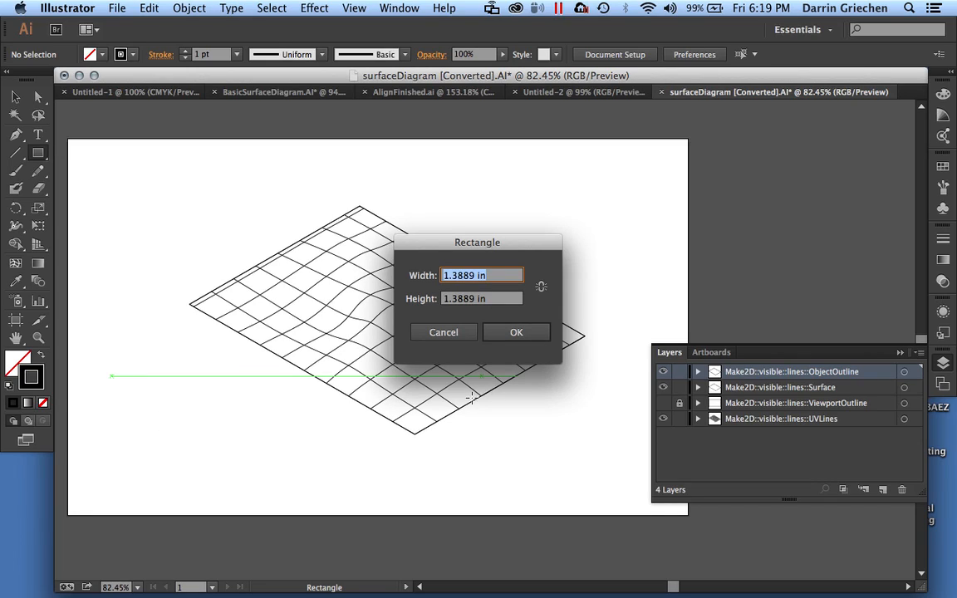
pyautogui.click(424, 335)
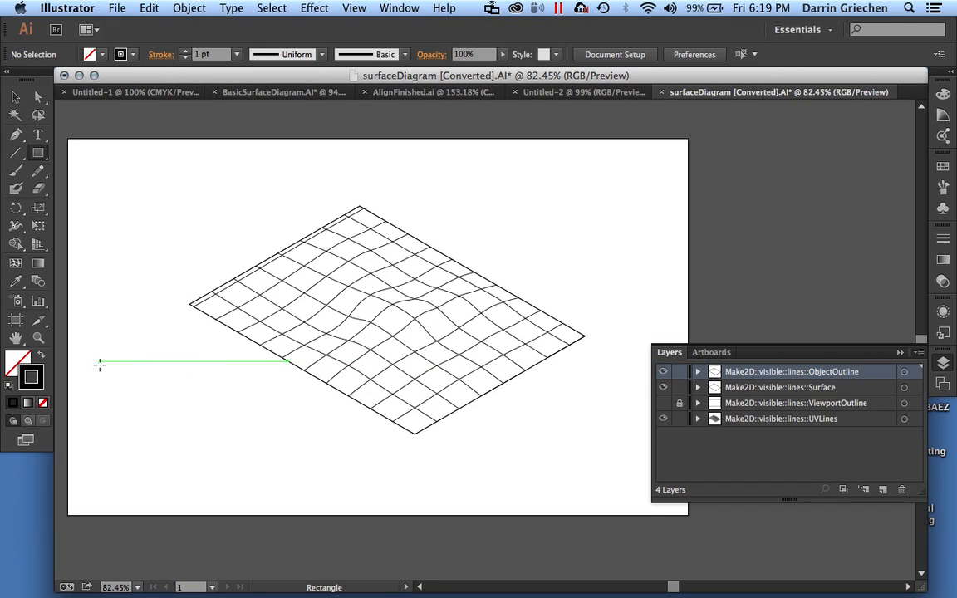
pyautogui.click(101, 363)
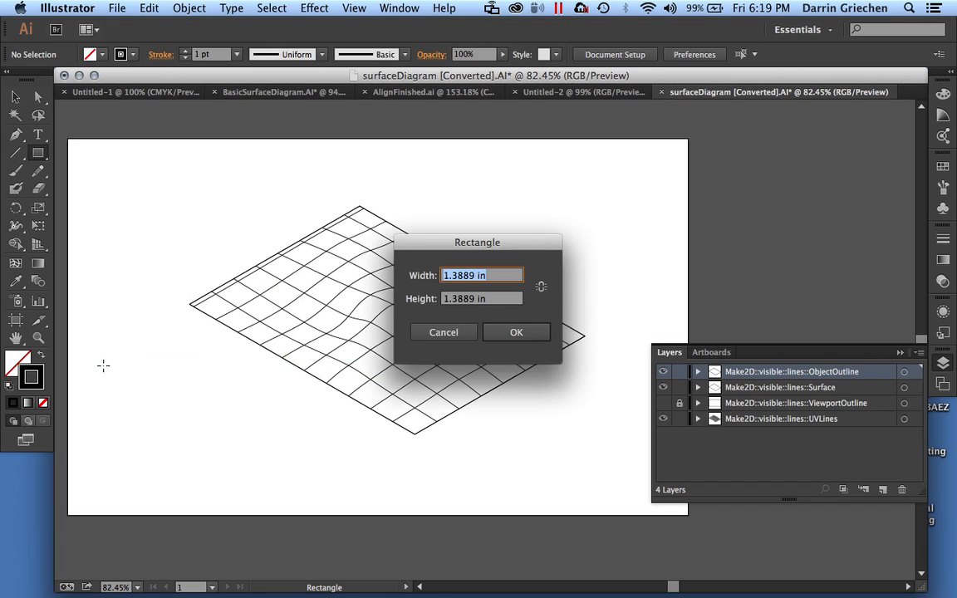
pyautogui.click(516, 335)
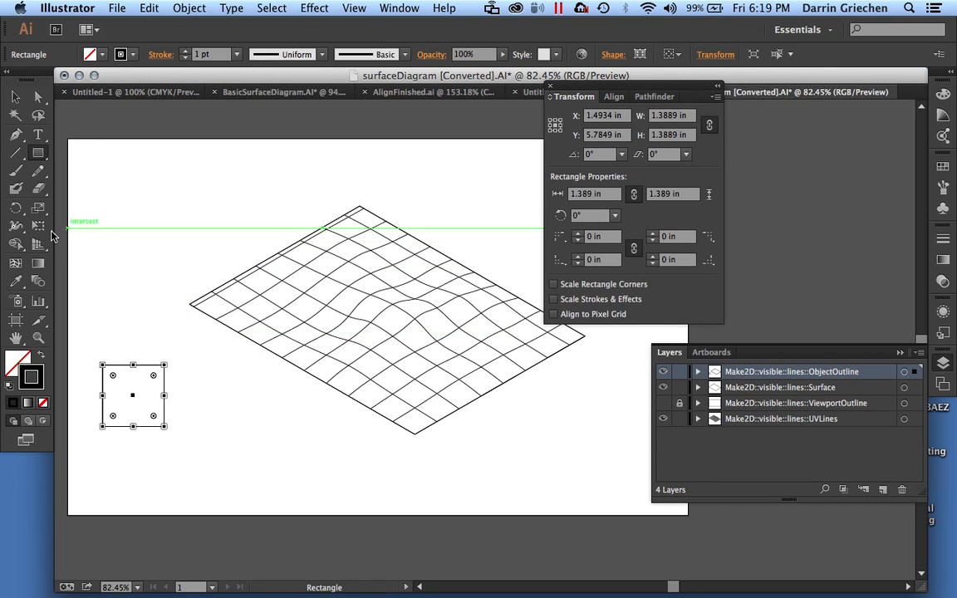
pyautogui.click(19, 96)
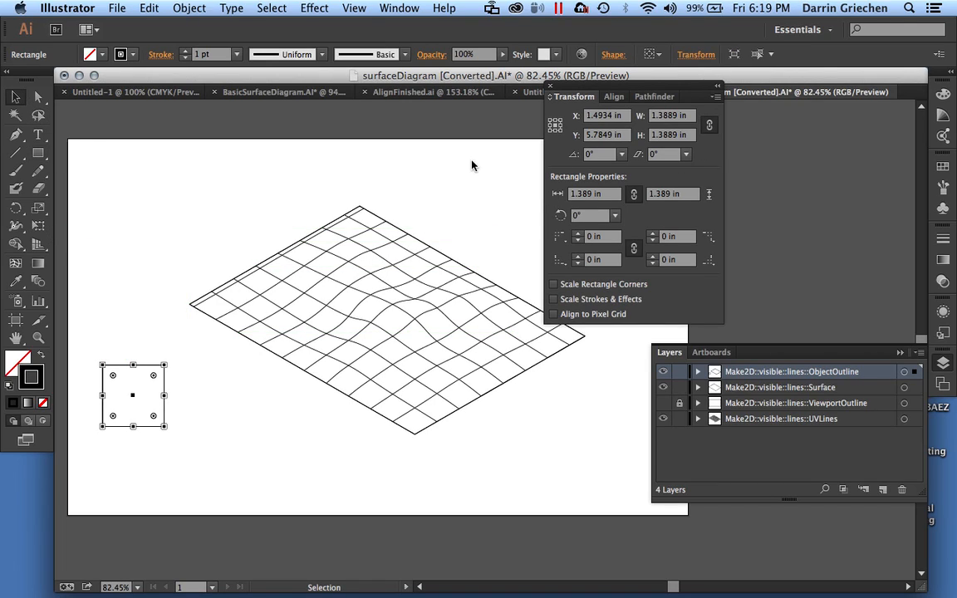
pyautogui.click(550, 86)
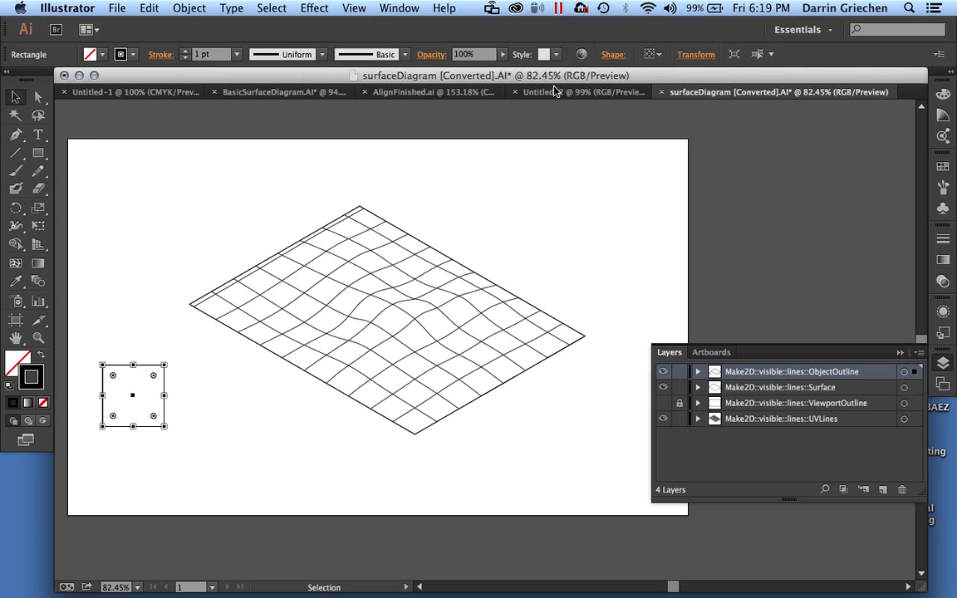
pyautogui.click(126, 325)
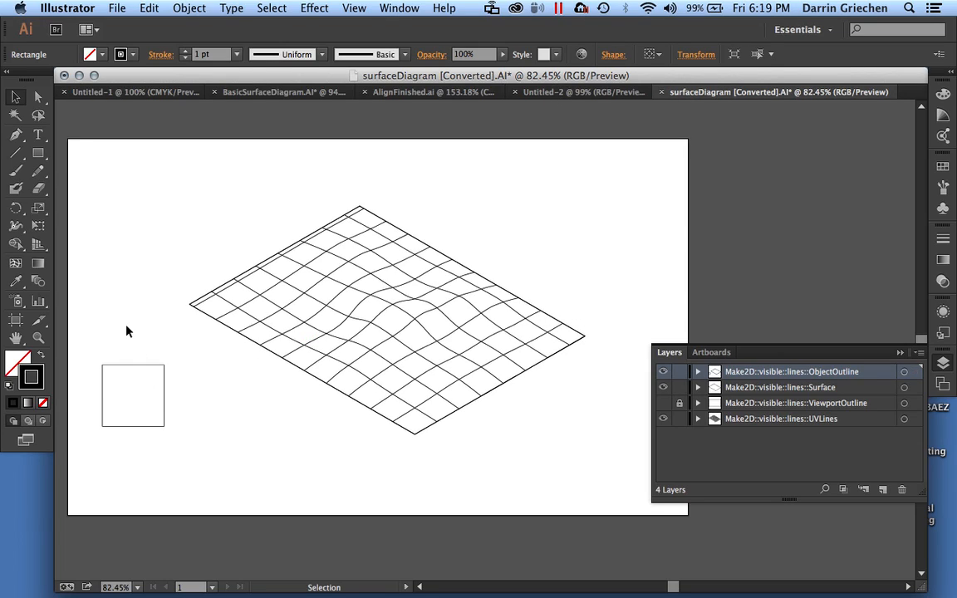
# Try swapping the square's fill and stroke colours, and delete the square.
pyautogui.click(151, 366)
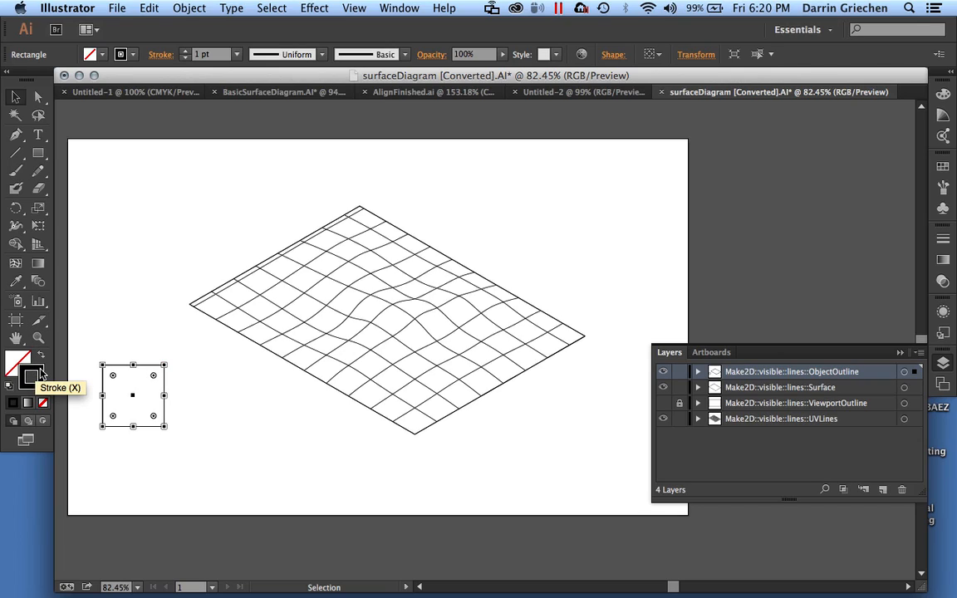
pyautogui.click(39, 374)
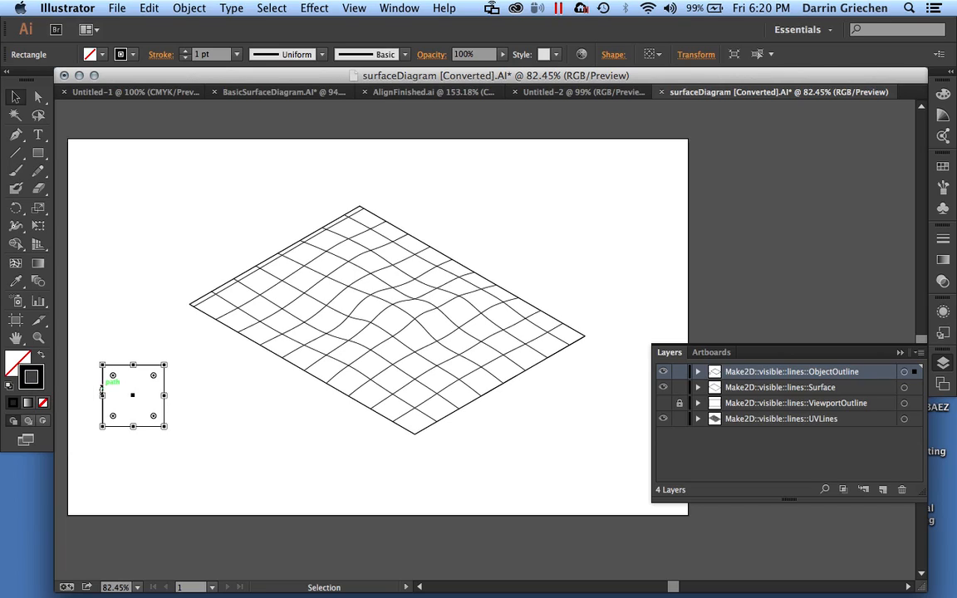
pyautogui.click(40, 357)
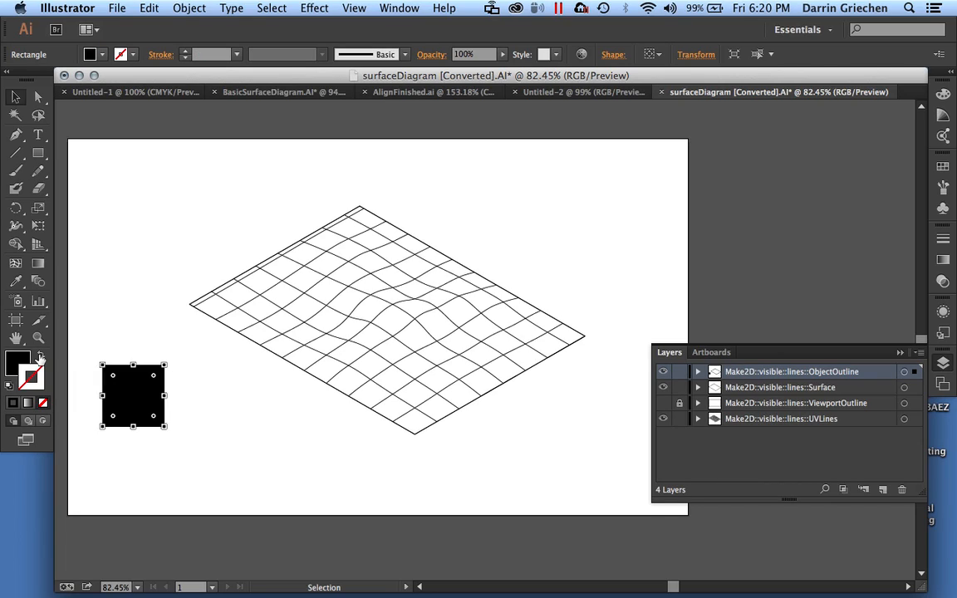
pyautogui.click(40, 357)
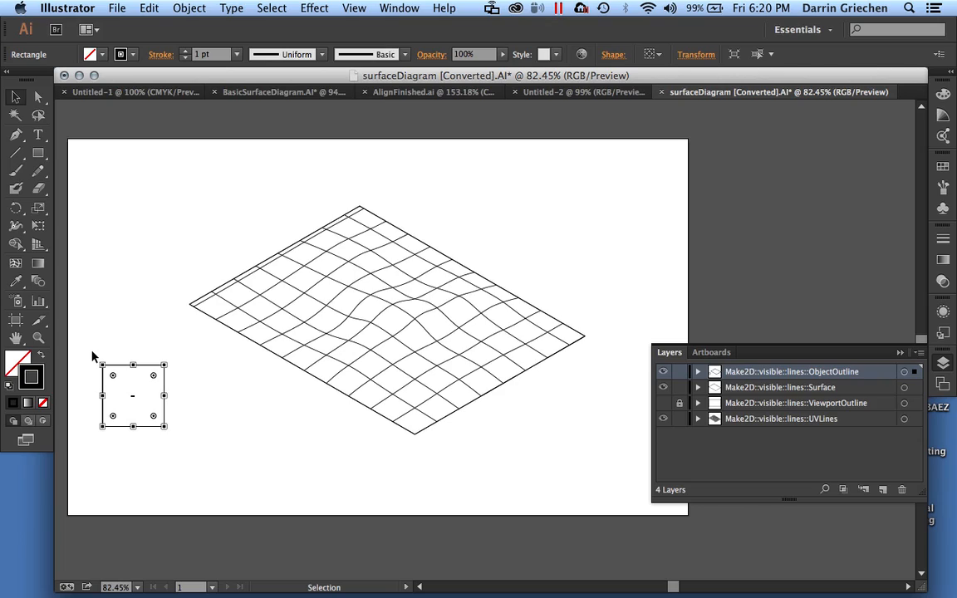
pyautogui.press('Delete')
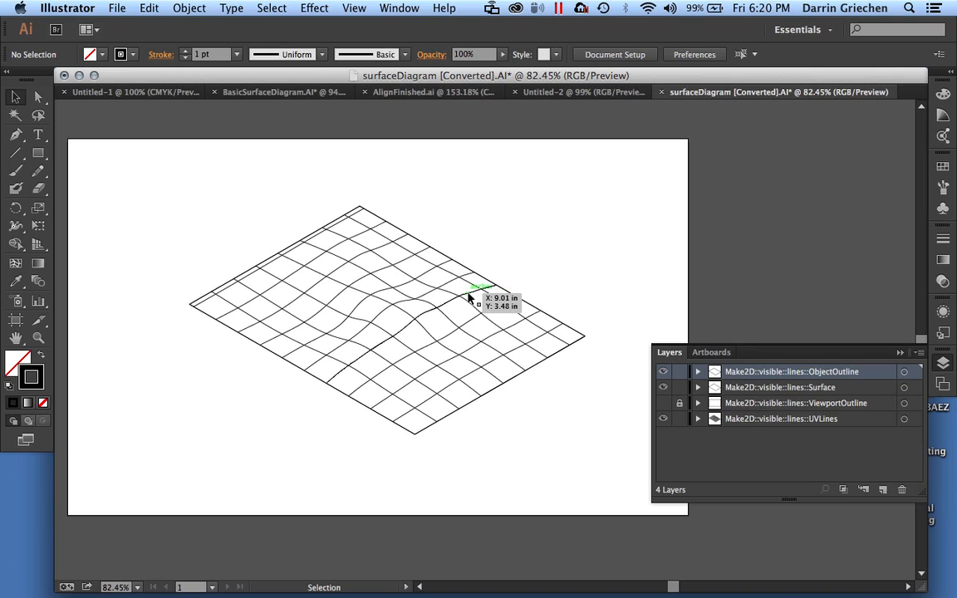
# Set the stroke weight of all the surface linework to 0.5 pt and clear the selection.
pyautogui.moveTo(126, 169); pyautogui.dragTo(602, 488)
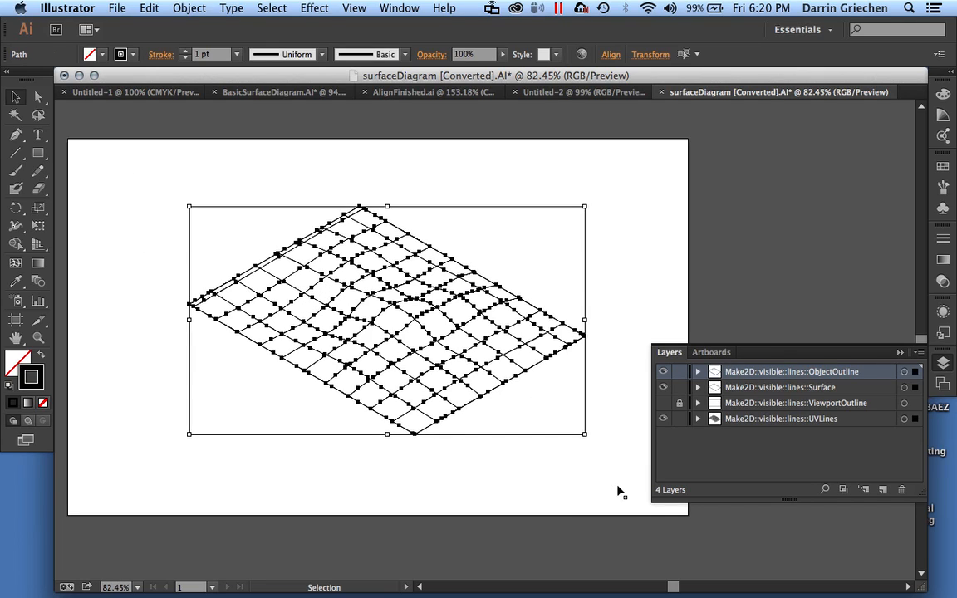
pyautogui.click(236, 55)
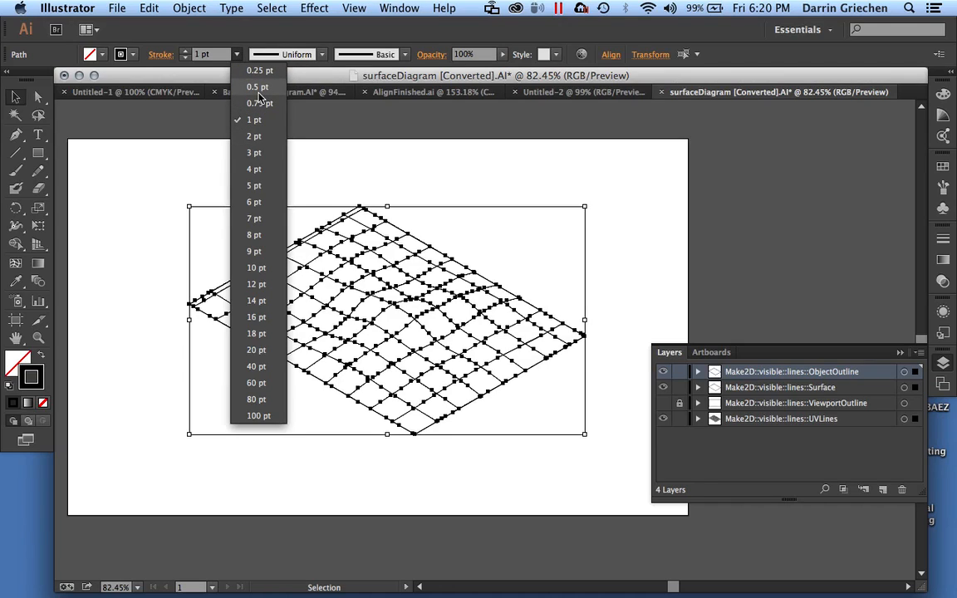
pyautogui.click(258, 87)
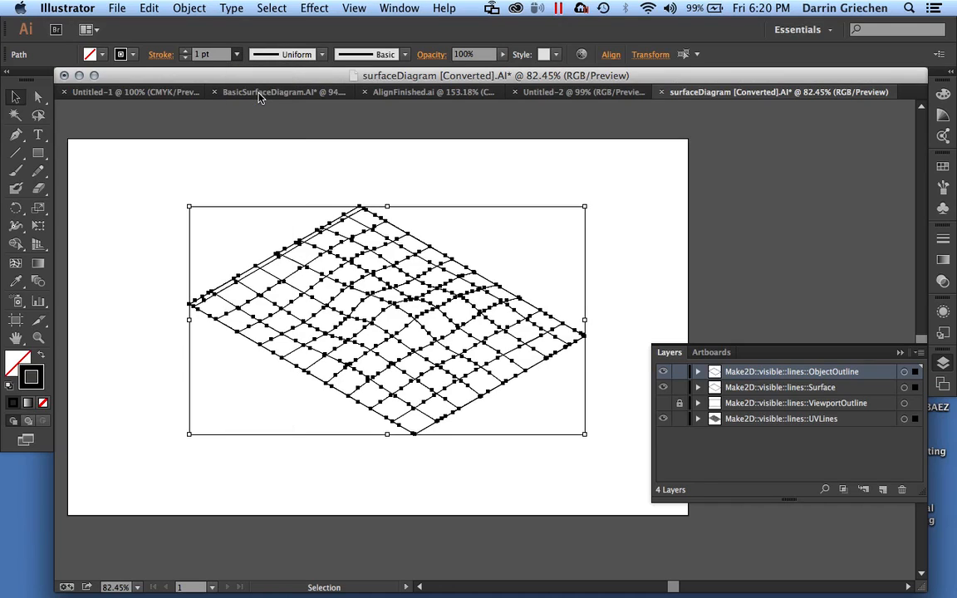
pyautogui.click(289, 178)
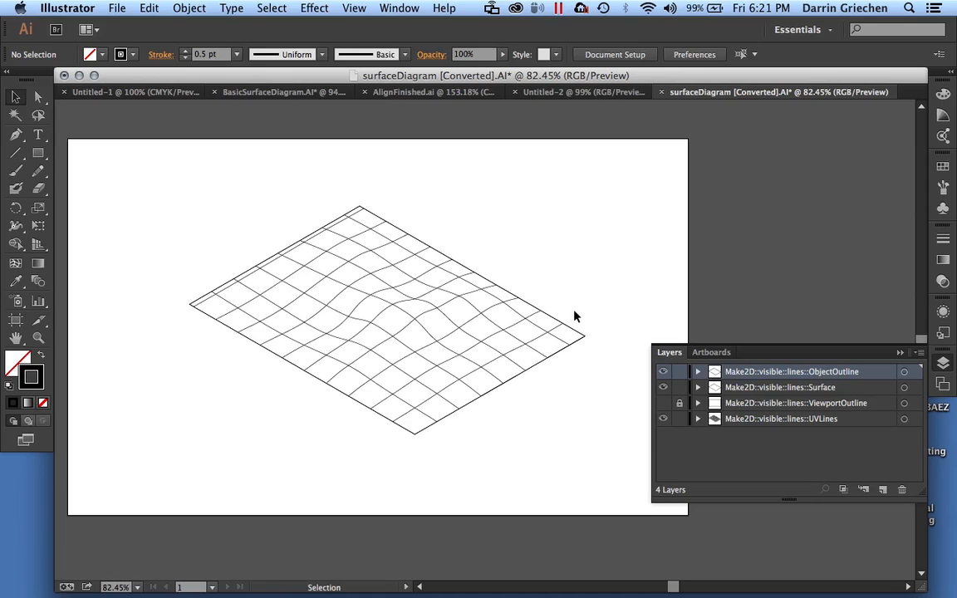
# Set the stroke weight of everything on the Make2D::visible::lines::ObjectOutline layer to 2 pt and deselect it.
pyautogui.click(915, 372)
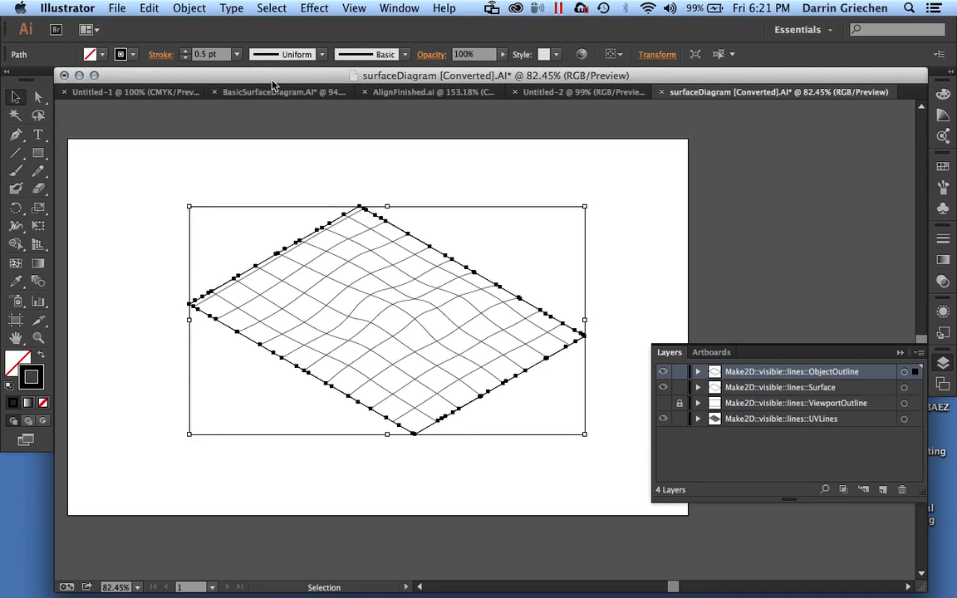
pyautogui.click(237, 54)
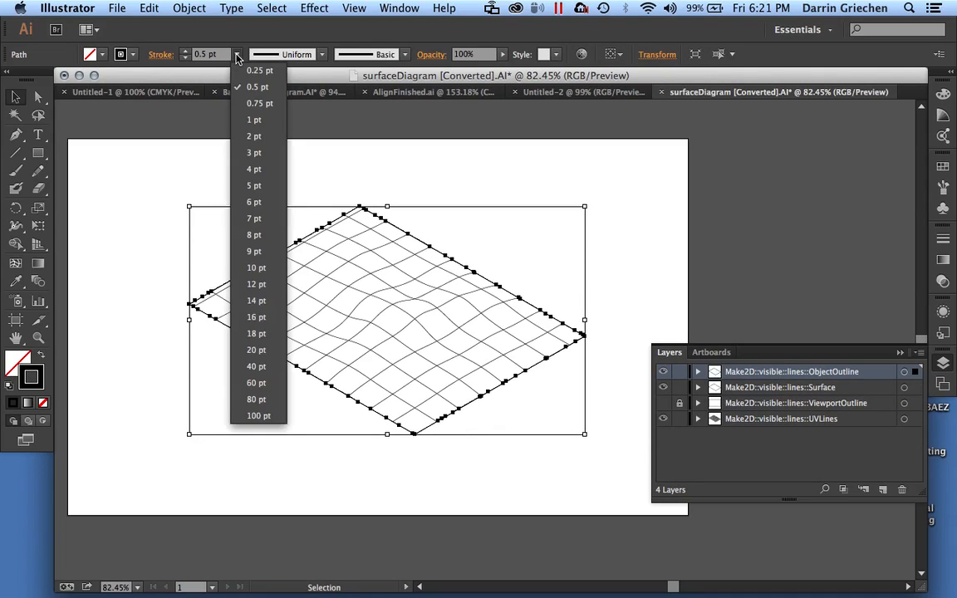
pyautogui.click(241, 135)
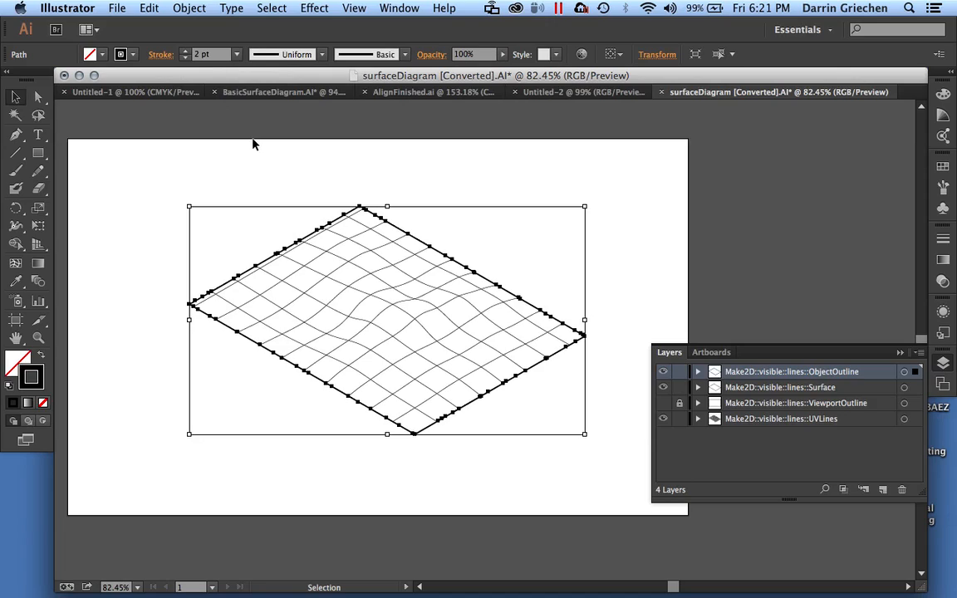
pyautogui.click(276, 181)
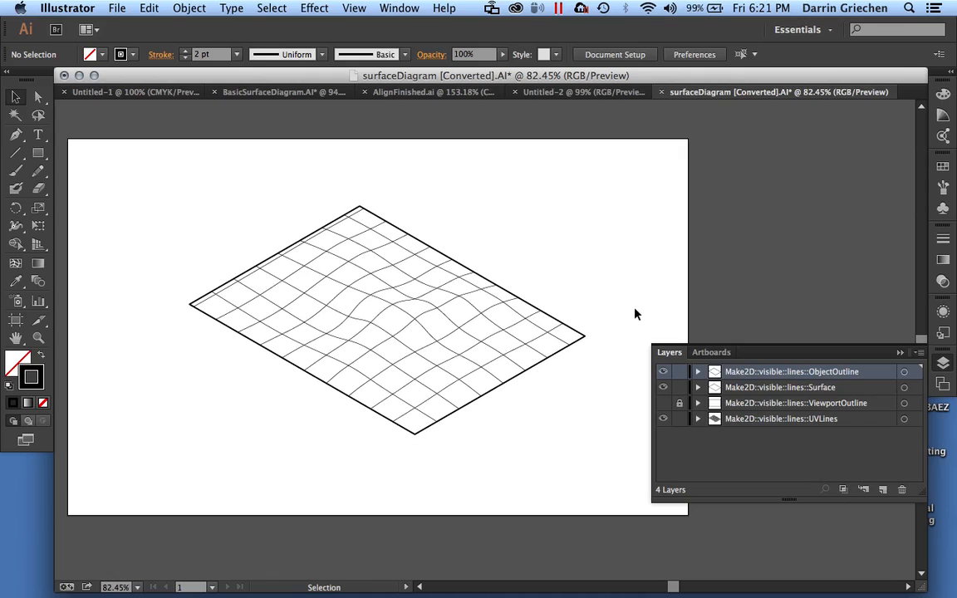
# Try a dashed stroke with 2 pt dashes on one UV line crossing the middle of the surface, and undo it.
pyautogui.click(431, 338)
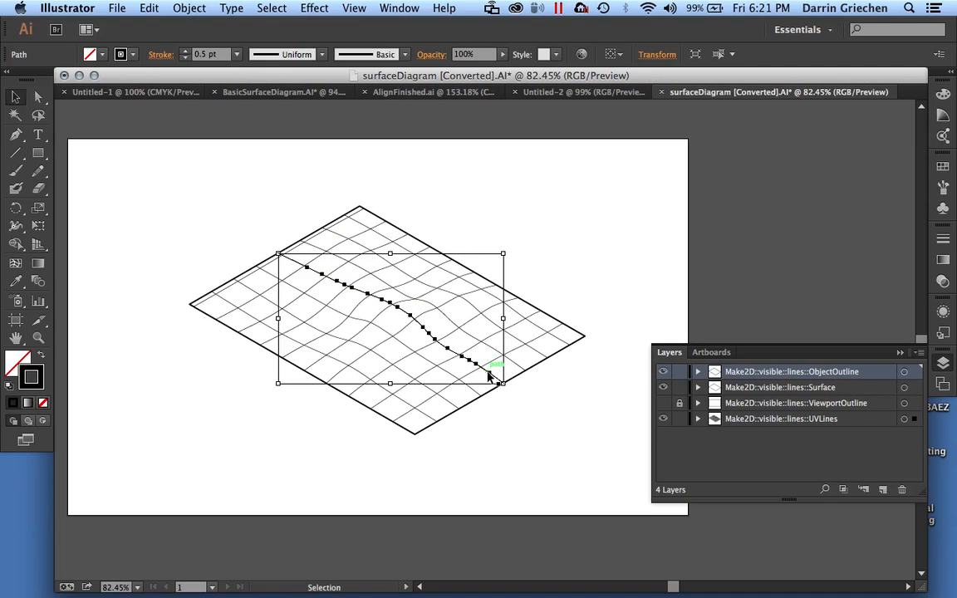
pyautogui.click(160, 55)
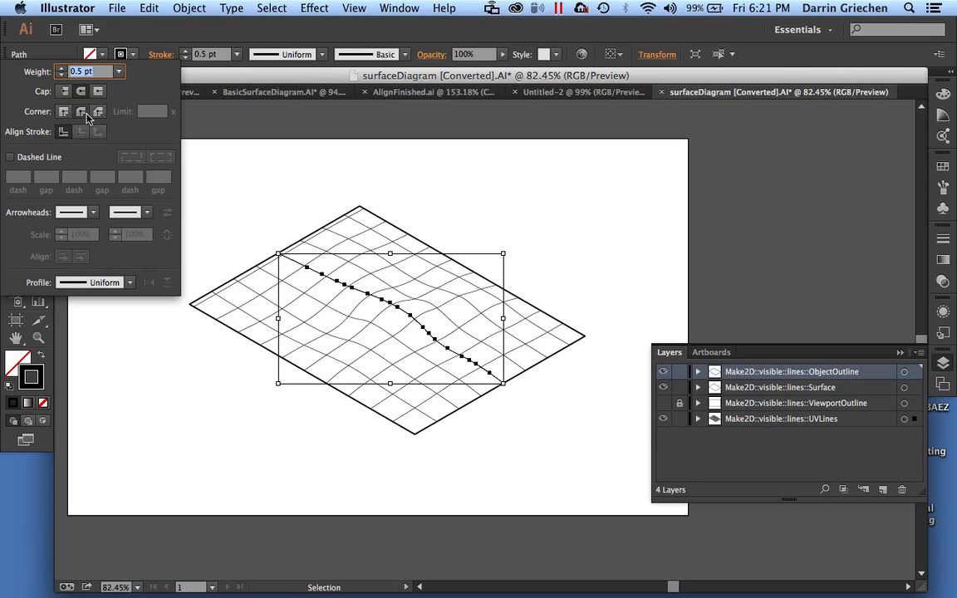
pyautogui.click(10, 158)
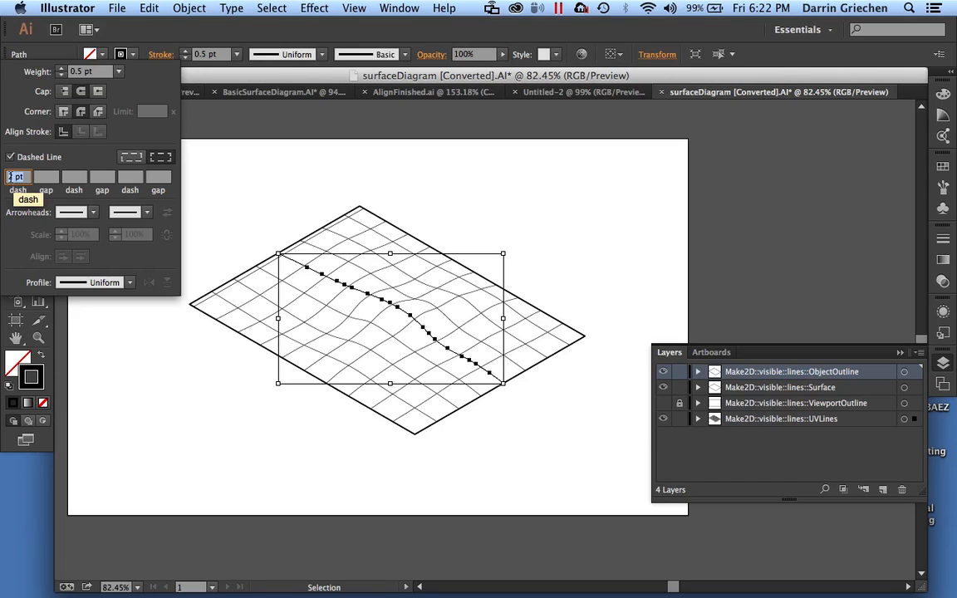
pyautogui.click(10, 176)
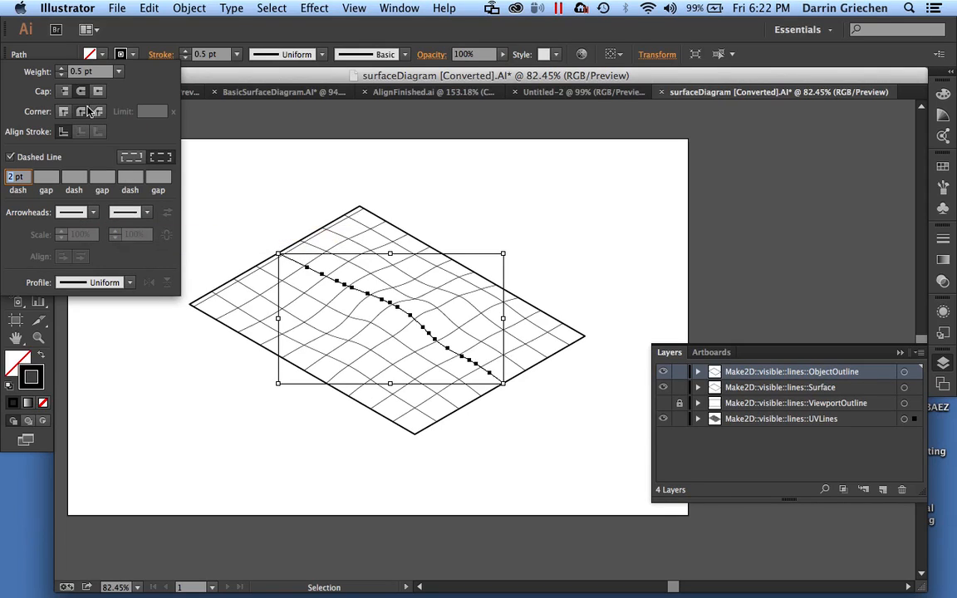
pyautogui.click(237, 210)
pyautogui.click(237, 211)
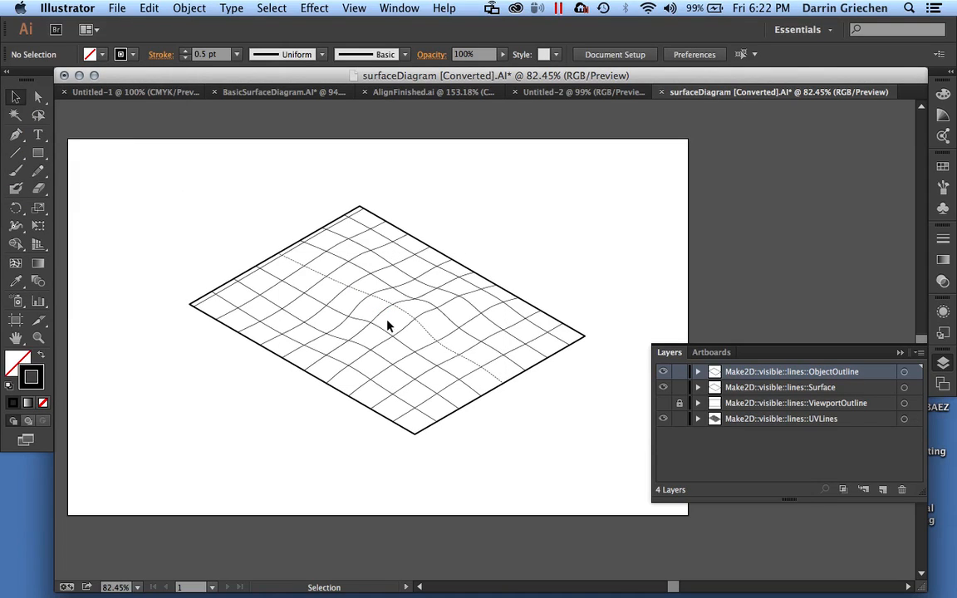
pyautogui.keyDown('alt'); pyautogui.scroll(6, 390, 322); pyautogui.keyUp('alt')
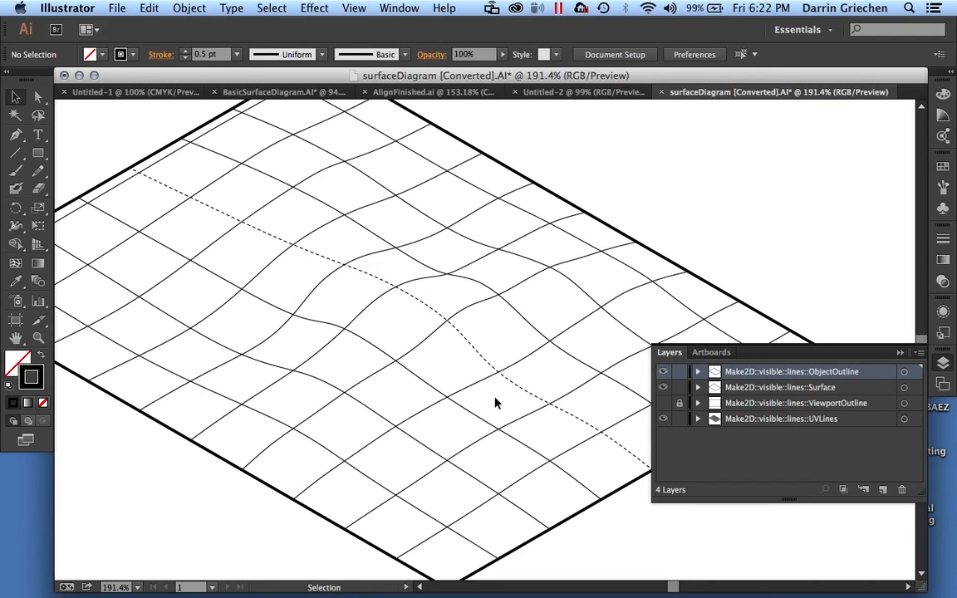
pyautogui.press('super+z')
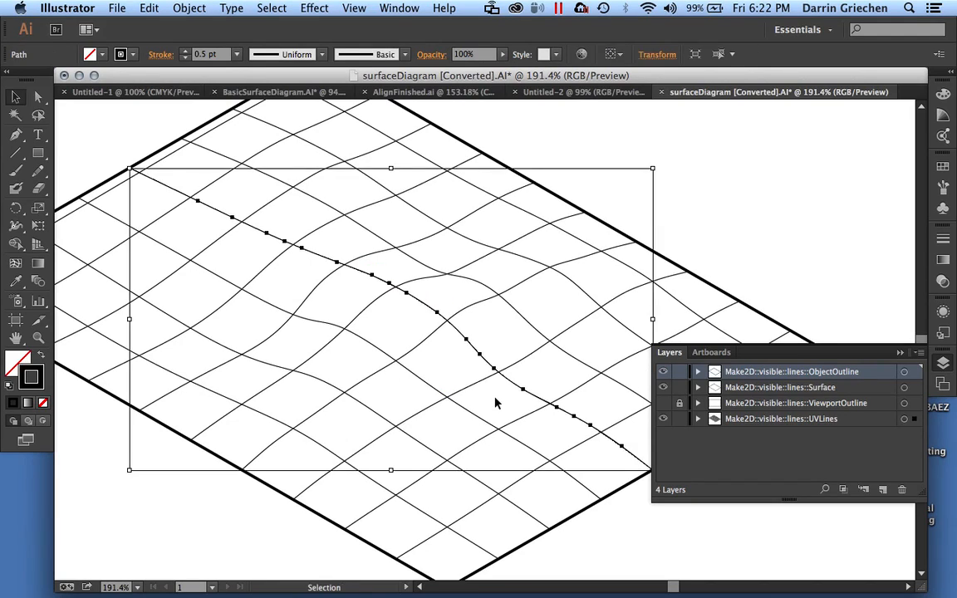
pyautogui.click(686, 175)
# Lock the ObjectOutline, Surface and UVLines layers, and unlock and show the ViewportOutline layer to select its frame.
pyautogui.keyDown('alt'); pyautogui.scroll(-3, 485, 284); pyautogui.keyUp('alt')
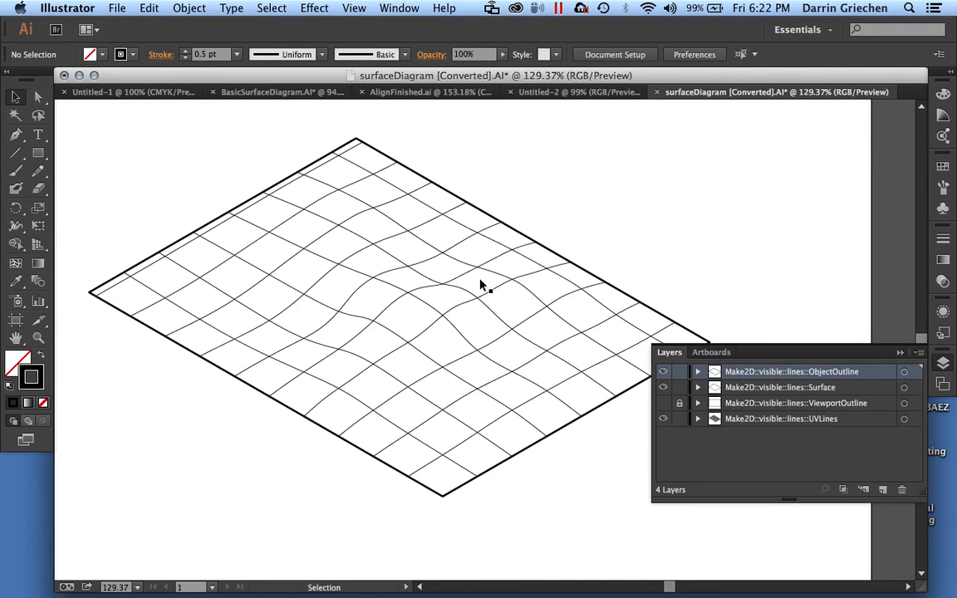
pyautogui.keyDown('alt'); pyautogui.scroll(-1, 486, 284); pyautogui.keyUp('alt')
pyautogui.keyDown('alt'); pyautogui.scroll(-3, 482, 285); pyautogui.keyUp('alt')
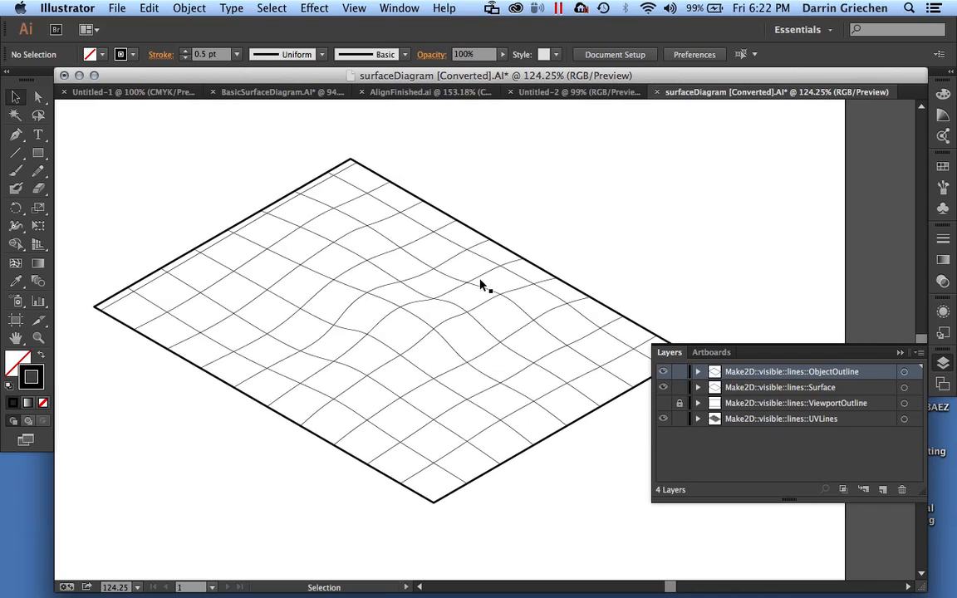
pyautogui.keyDown('alt'); pyautogui.scroll(-2, 480, 284); pyautogui.keyUp('alt')
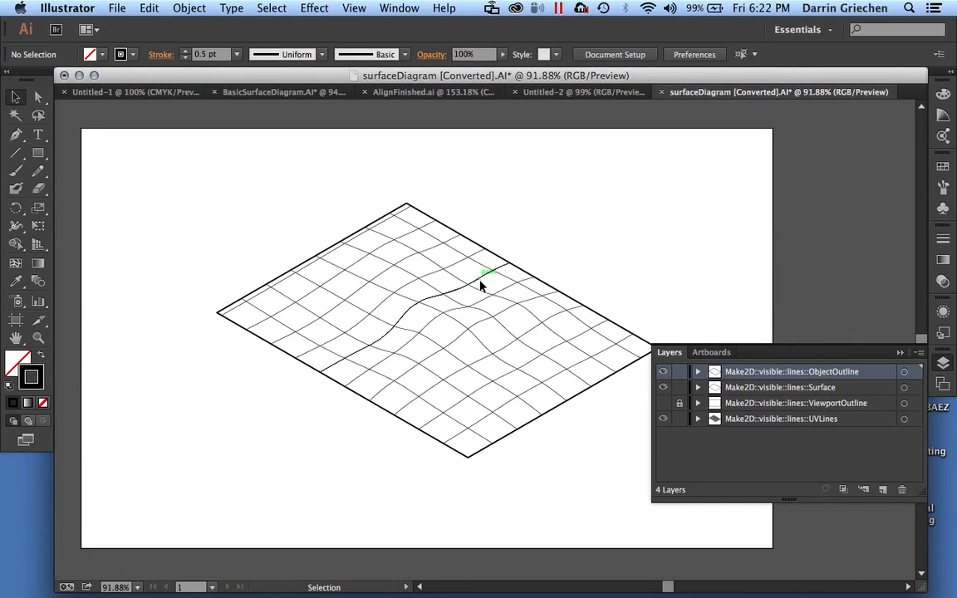
pyautogui.click(679, 387)
pyautogui.click(679, 371)
pyautogui.click(679, 419)
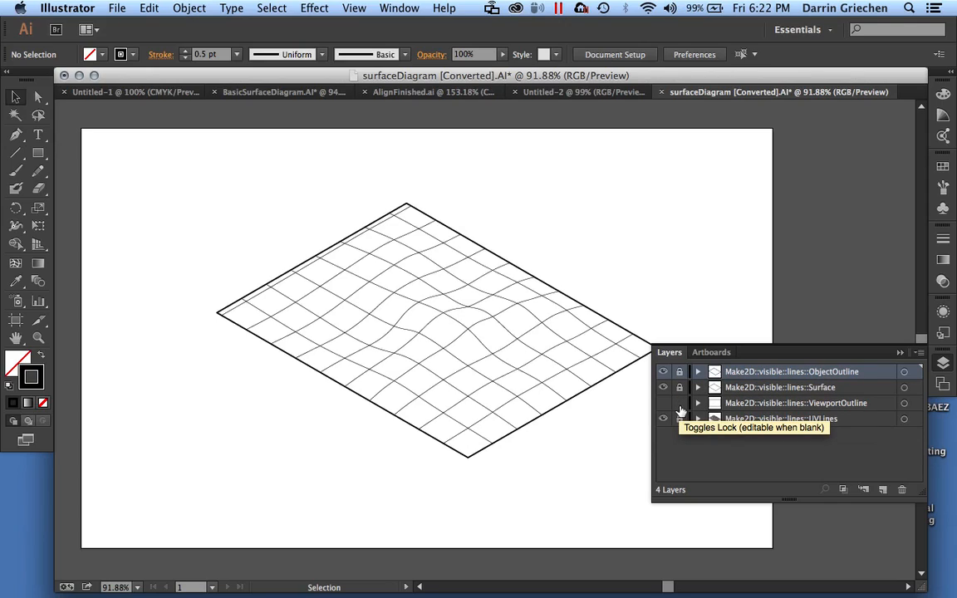
pyautogui.click(662, 402)
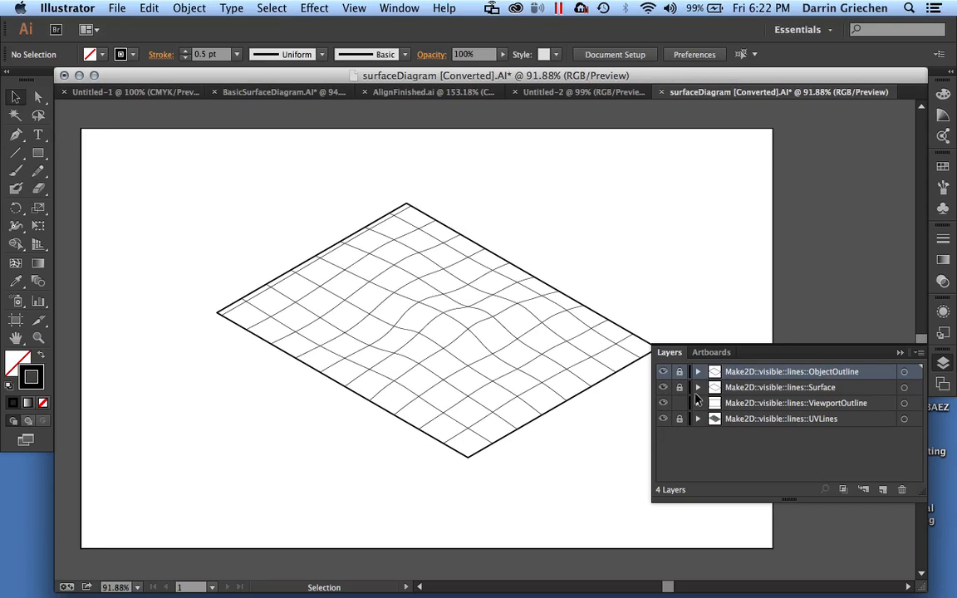
pyautogui.click(767, 130)
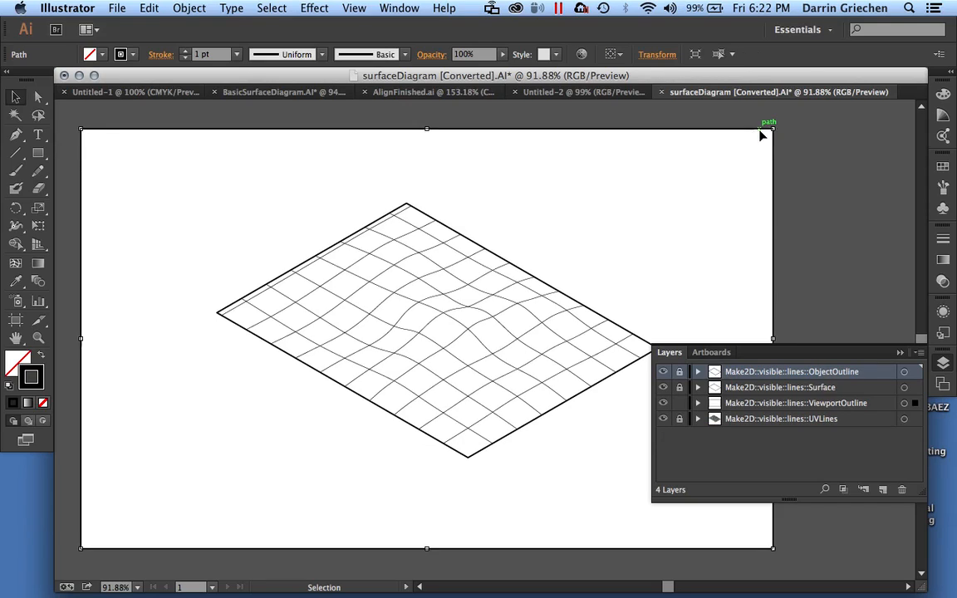
# Deselect the viewport frame and add a new layer named Render.
pyautogui.click(827, 175)
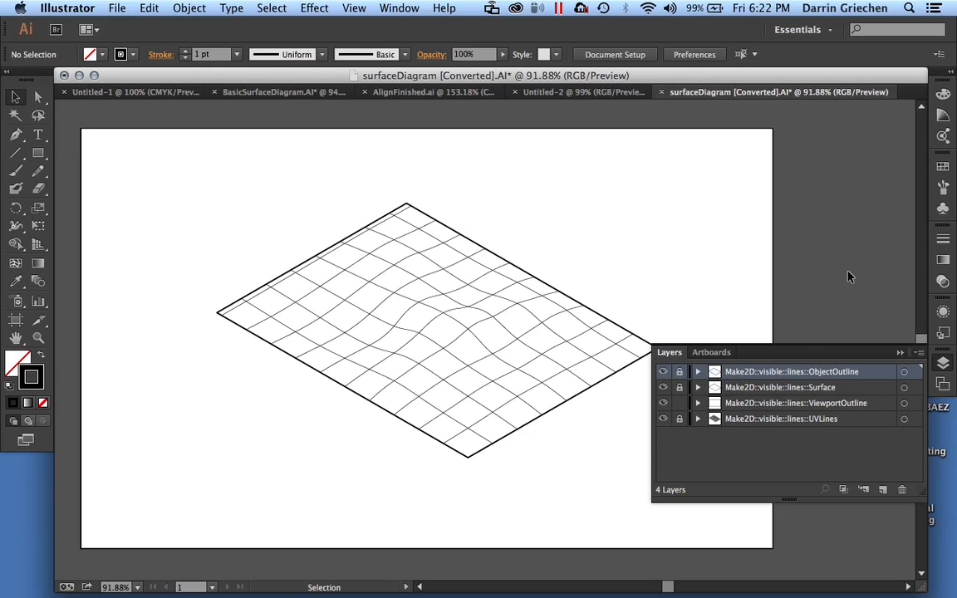
pyautogui.keyDown('alt'); pyautogui.scroll(-3, 655, 242); pyautogui.keyUp('alt')
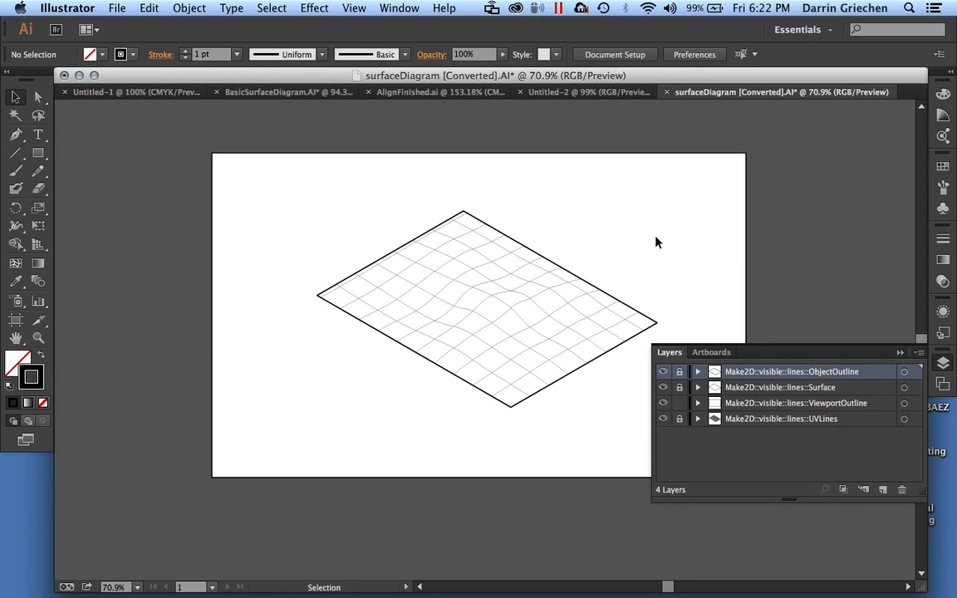
pyautogui.hscroll(3, 655, 241)
pyautogui.hscroll(2, 655, 241)
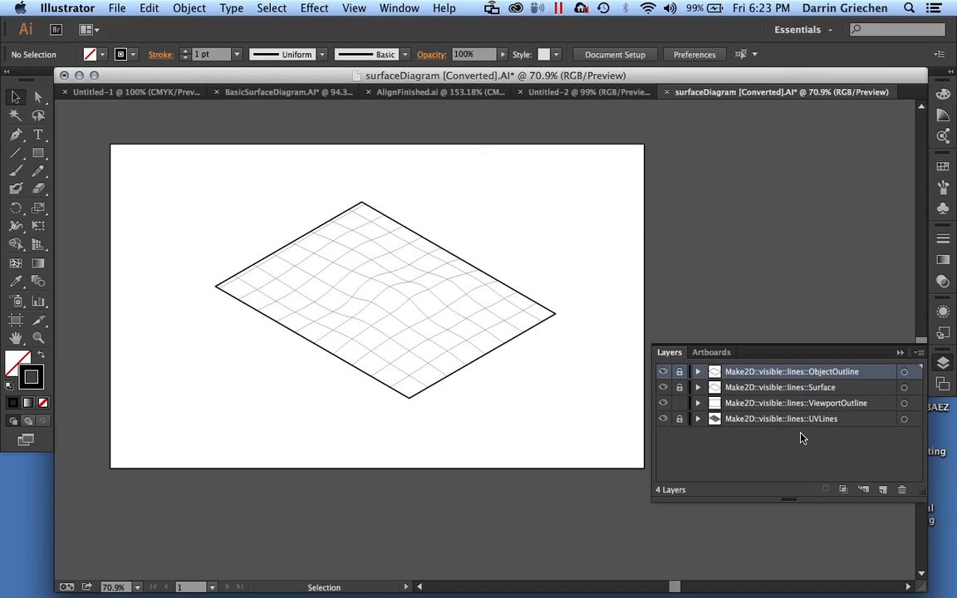
pyautogui.click(883, 491)
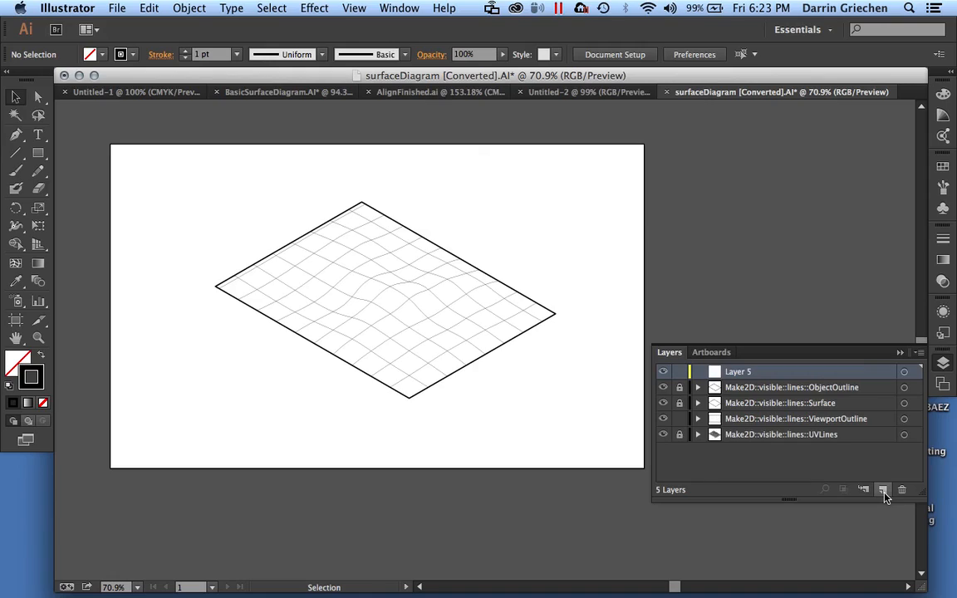
pyautogui.doubleClick(738, 372)
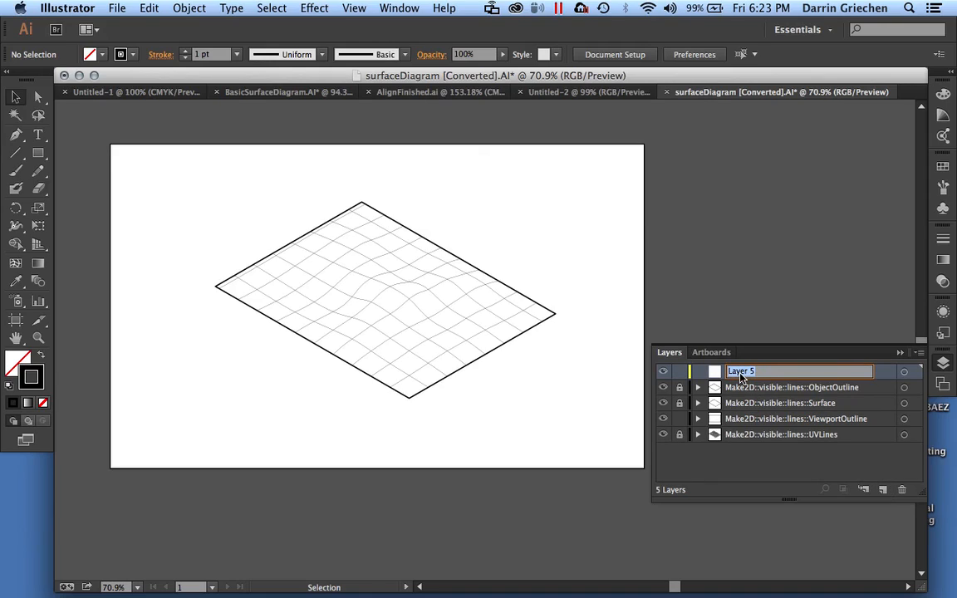
pyautogui.write('Render')
pyautogui.press('Return')
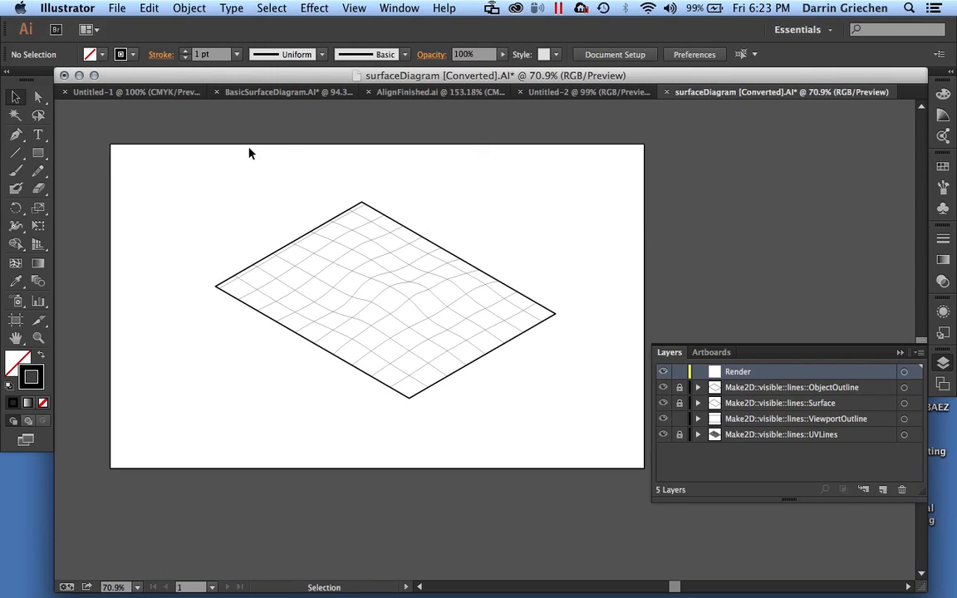
# Move the Render layer to the bottom of the layer stack, below Make2D::visible::lines::UVLines.
pyautogui.click(121, 11)
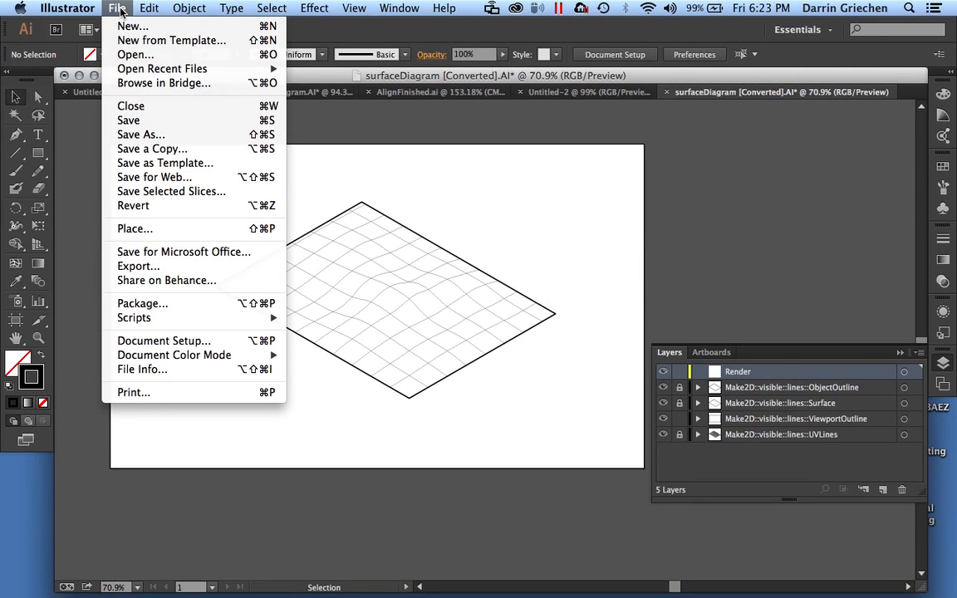
pyautogui.click(550, 77)
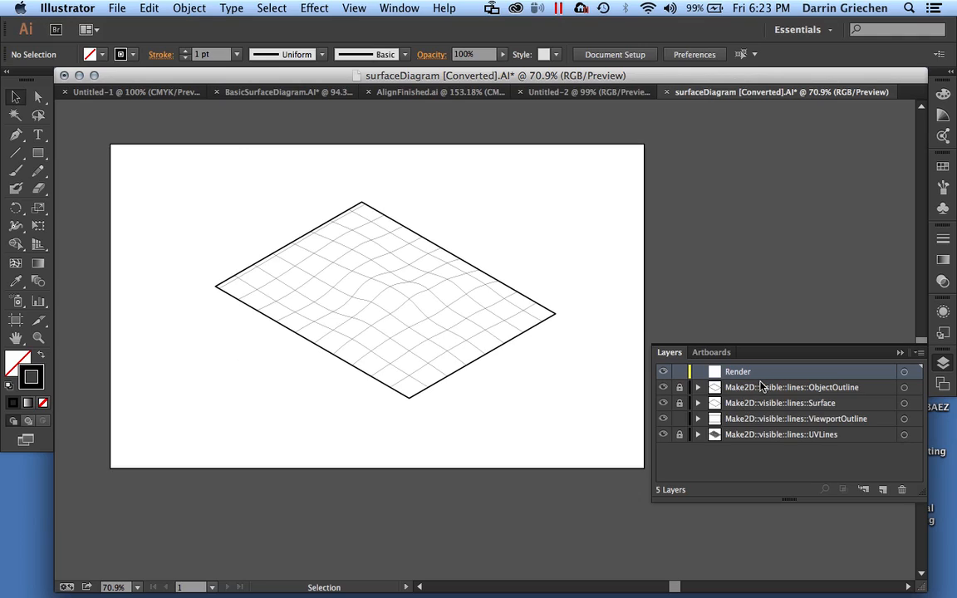
pyautogui.moveTo(711, 374); pyautogui.dragTo(754, 449)
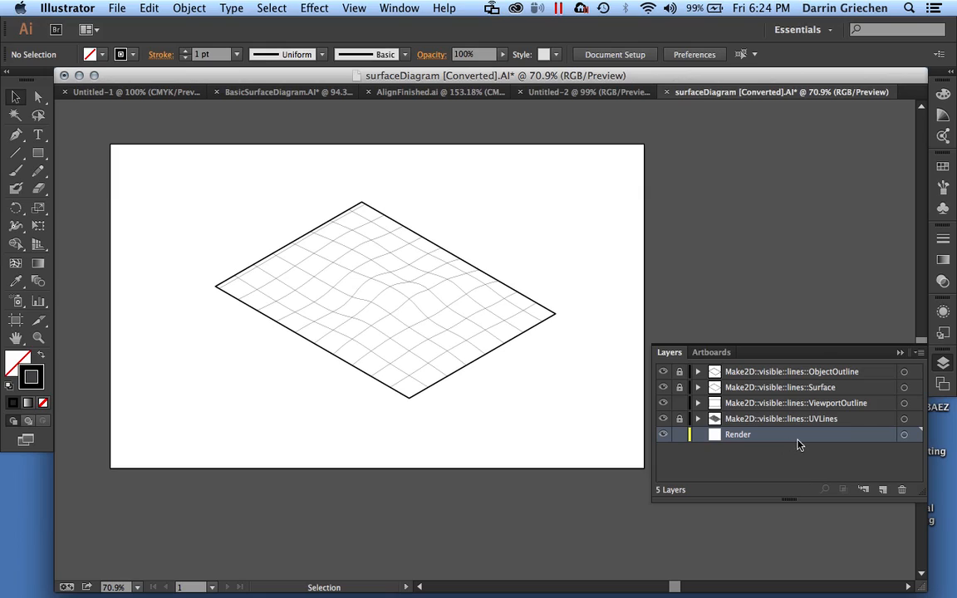
# Place surfaceRender.jpg as a linked image on the Render layer, scale it to fill the artboard from corner to corner, and deselect it.
pyautogui.click(117, 9)
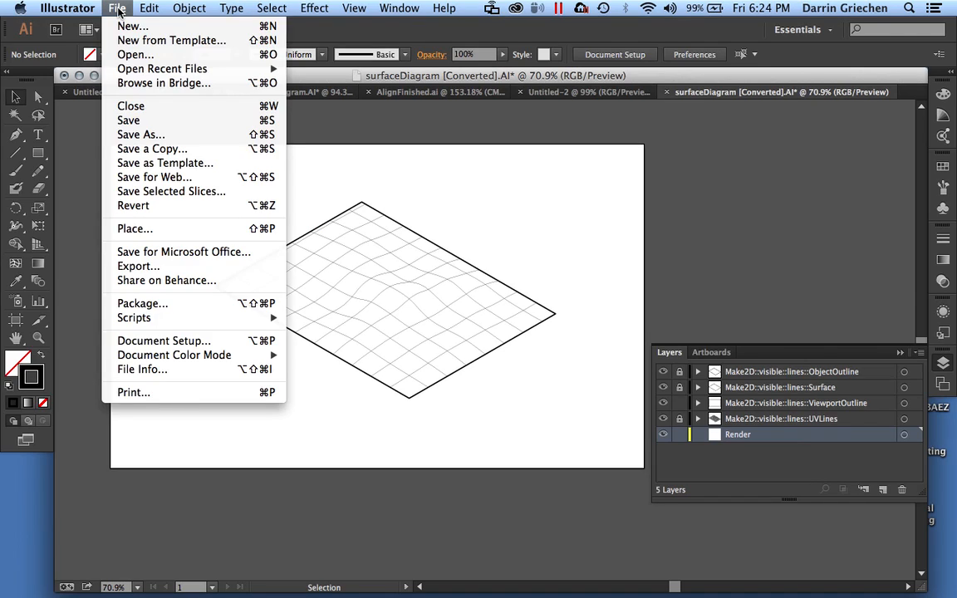
pyautogui.click(148, 234)
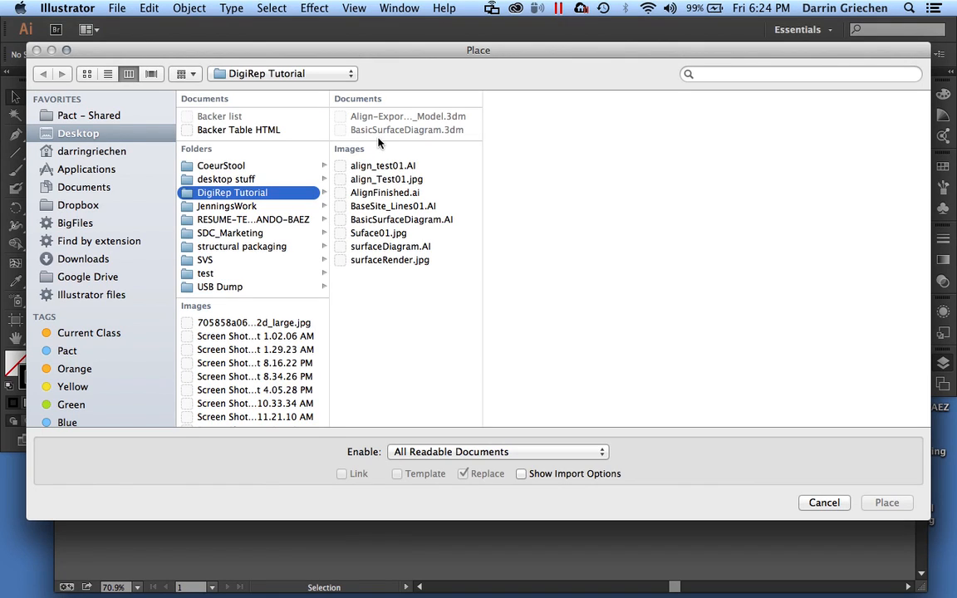
pyautogui.click(394, 262)
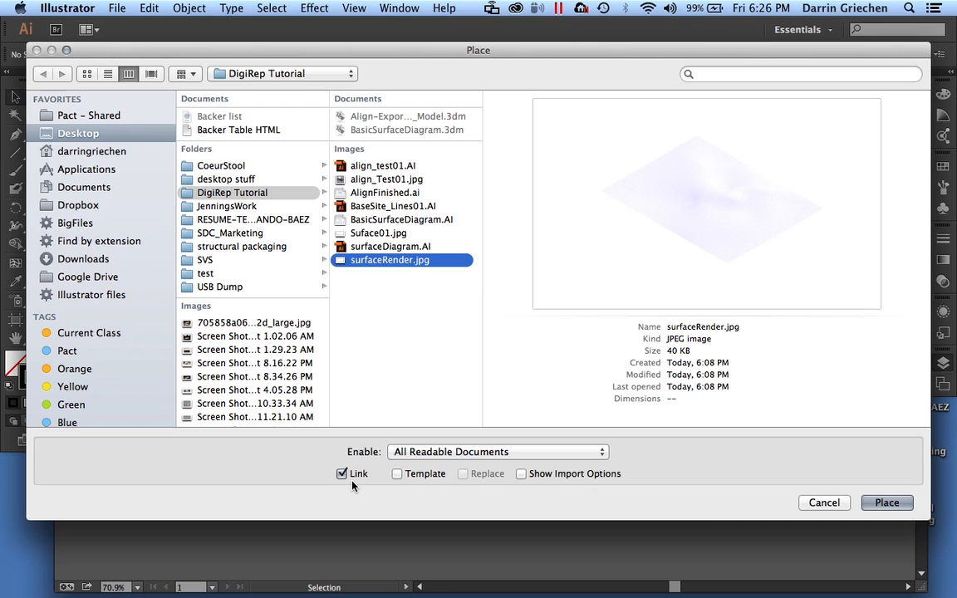
pyautogui.click(887, 503)
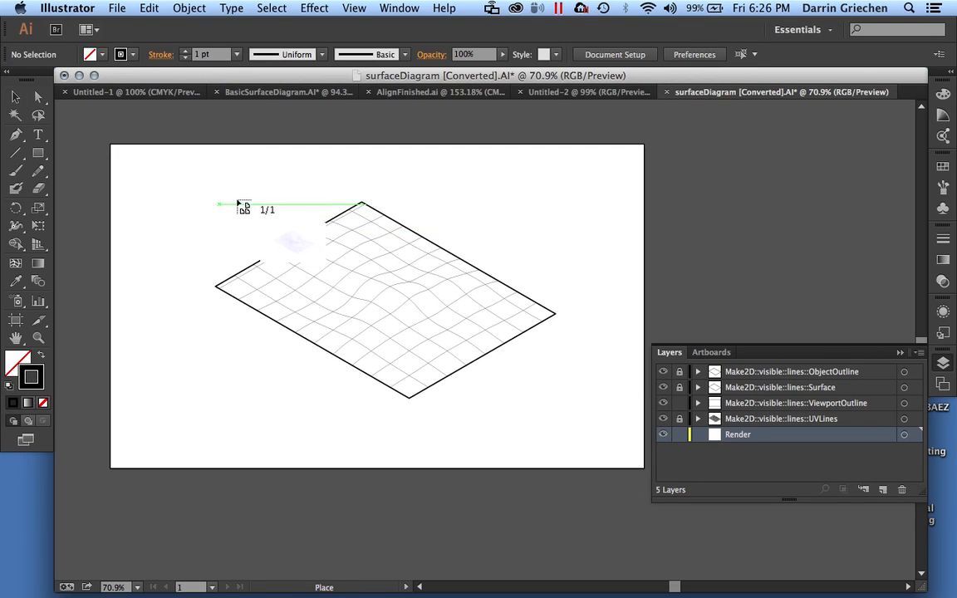
pyautogui.click(110, 146)
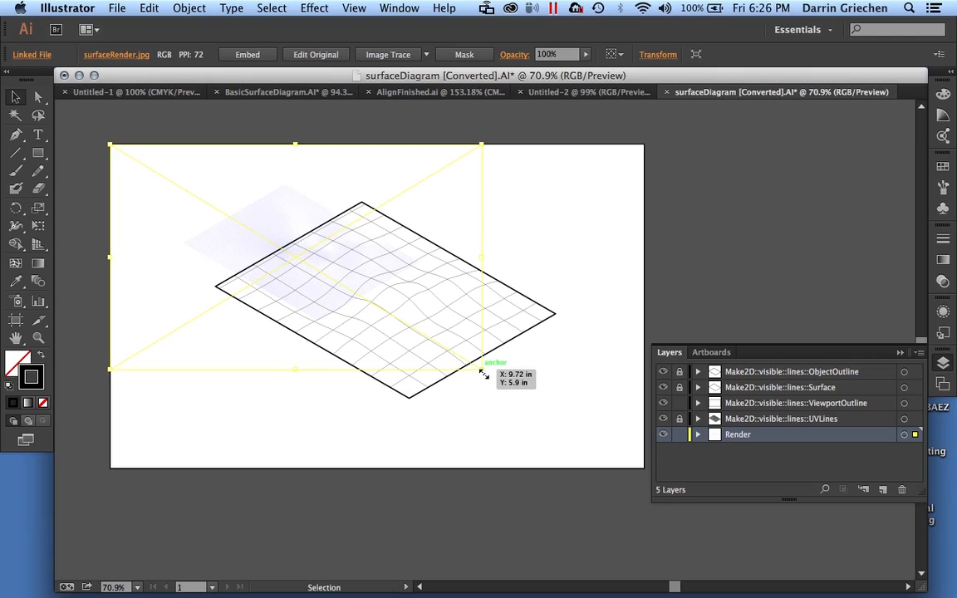
pyautogui.moveTo(482, 370); pyautogui.dragTo(645, 470)
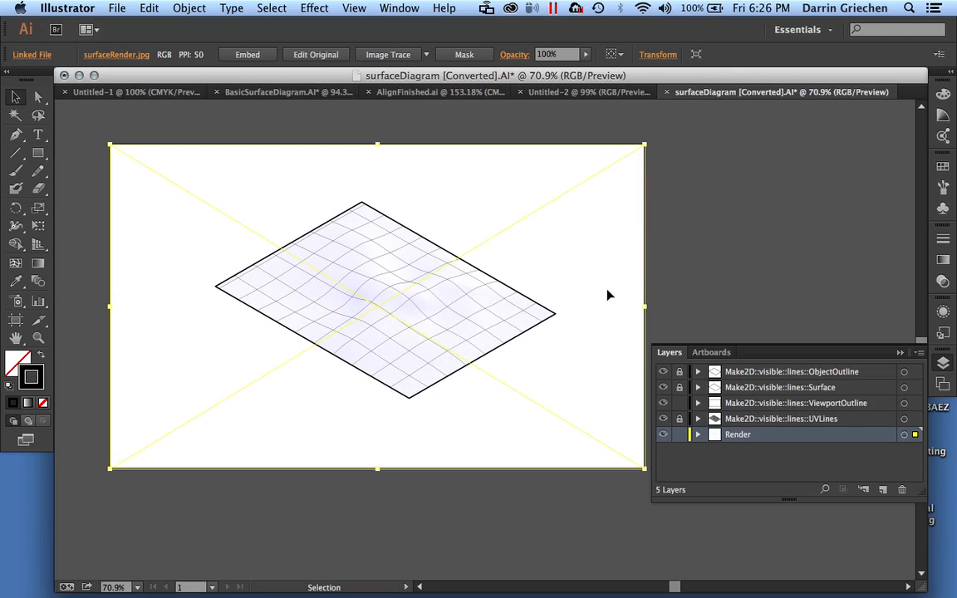
pyautogui.click(690, 278)
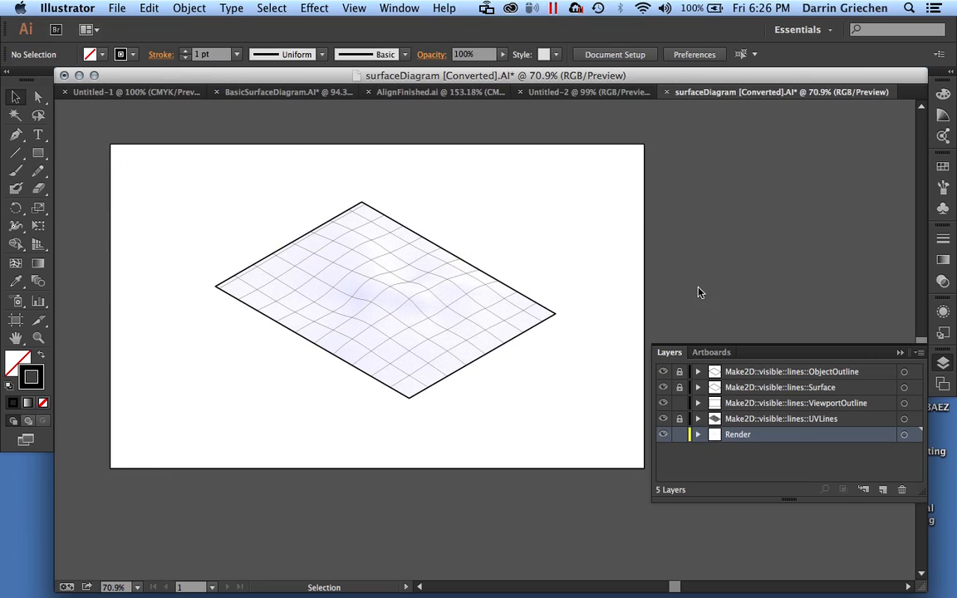
# Lock the Render layer, and hide and lock the ViewportOutline layer.
pyautogui.click(680, 434)
pyautogui.click(663, 402)
pyautogui.click(663, 402)
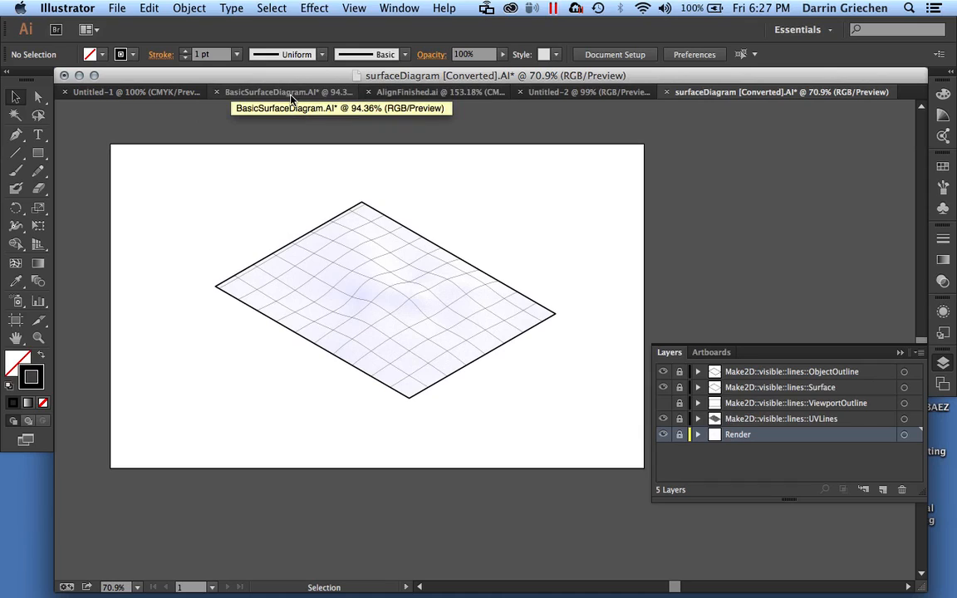
# Review the finished diagrams in AlignFinished.ai and BasicSurfaceDiagram.AI, and return to the surfaceDiagram document.
pyautogui.click(436, 97)
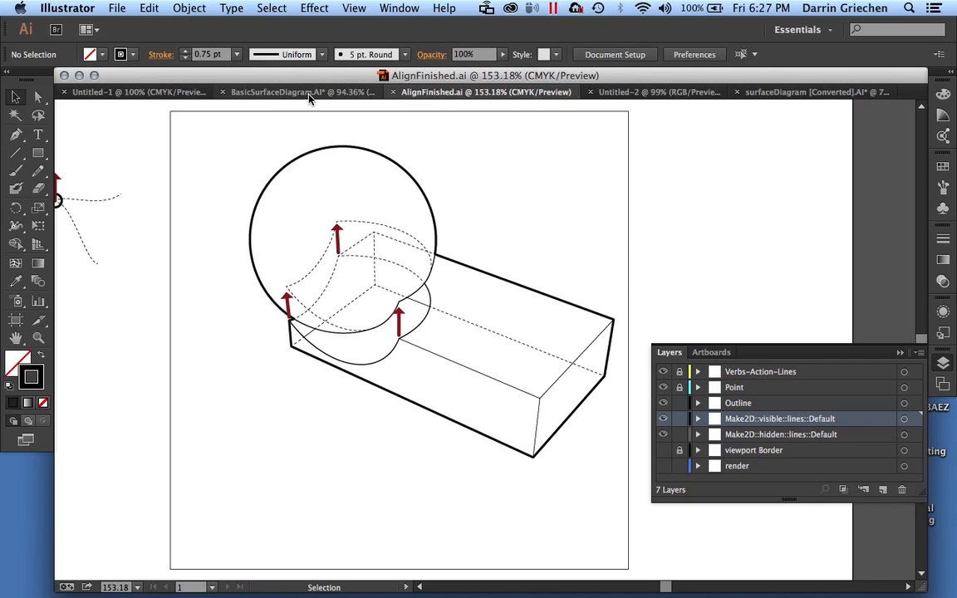
pyautogui.click(308, 93)
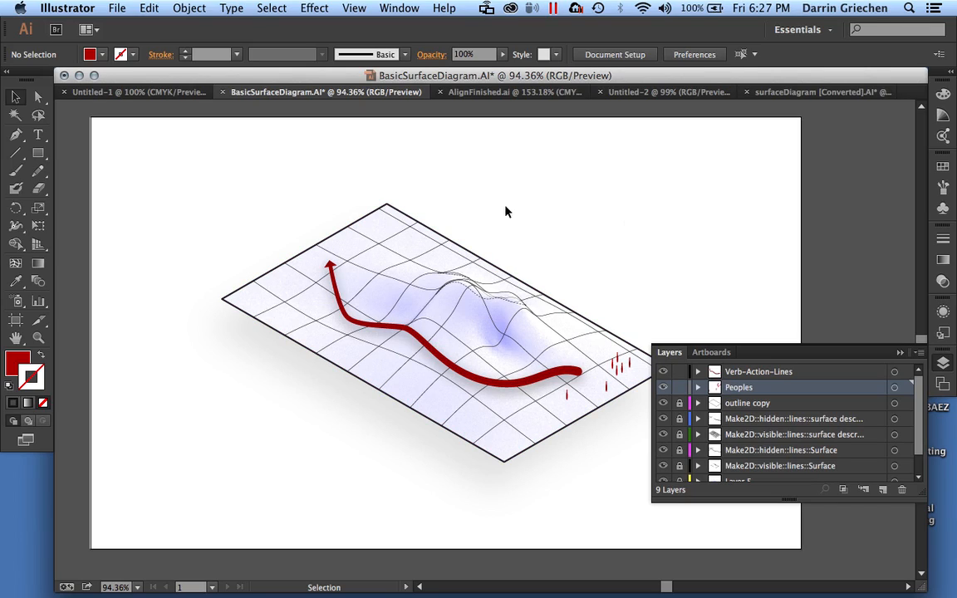
pyautogui.click(789, 93)
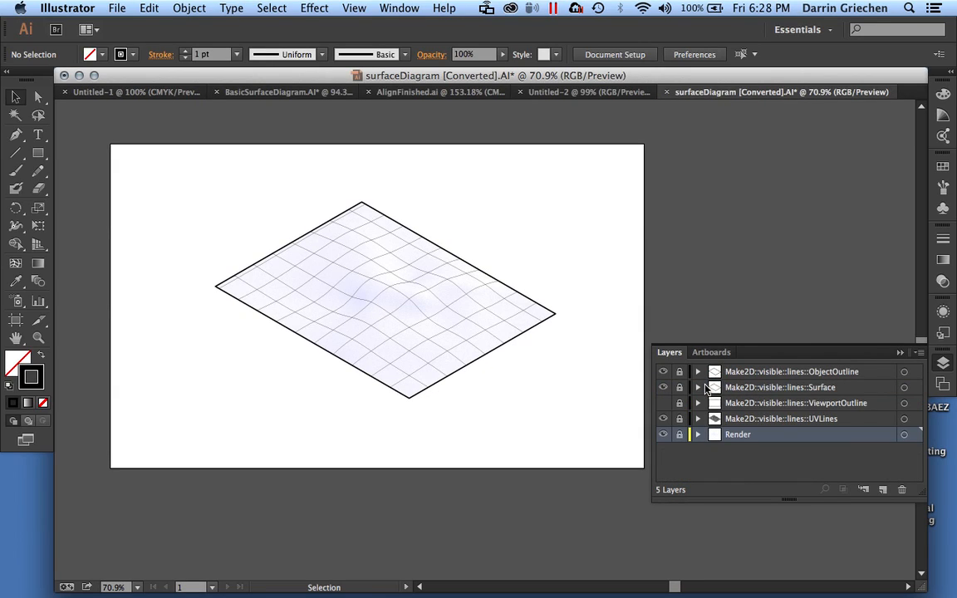
# Unlock the Make2D::visible::lines::ObjectOutline layer and duplicate it.
pyautogui.click(679, 372)
pyautogui.click(860, 376)
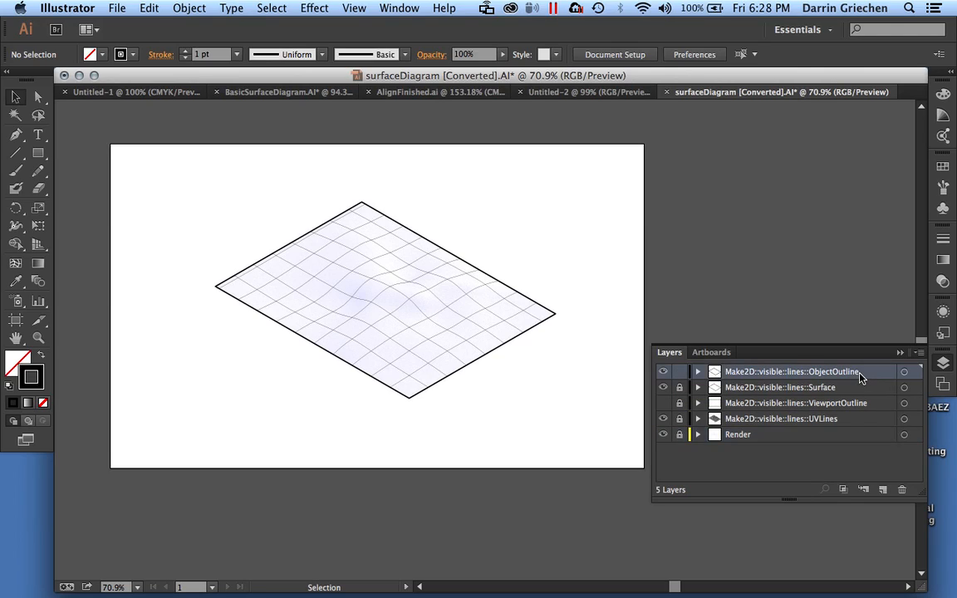
pyautogui.click(917, 353)
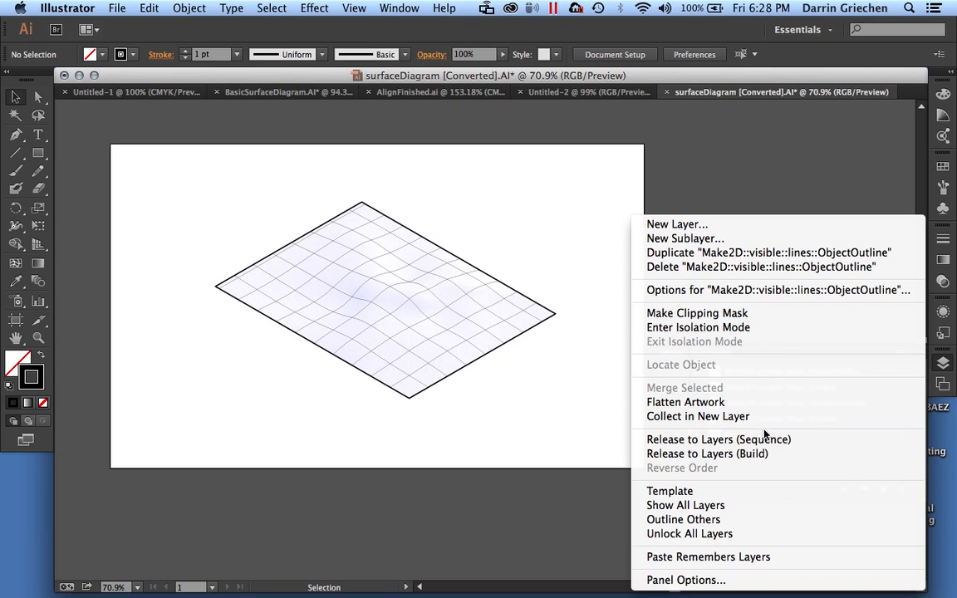
pyautogui.click(734, 253)
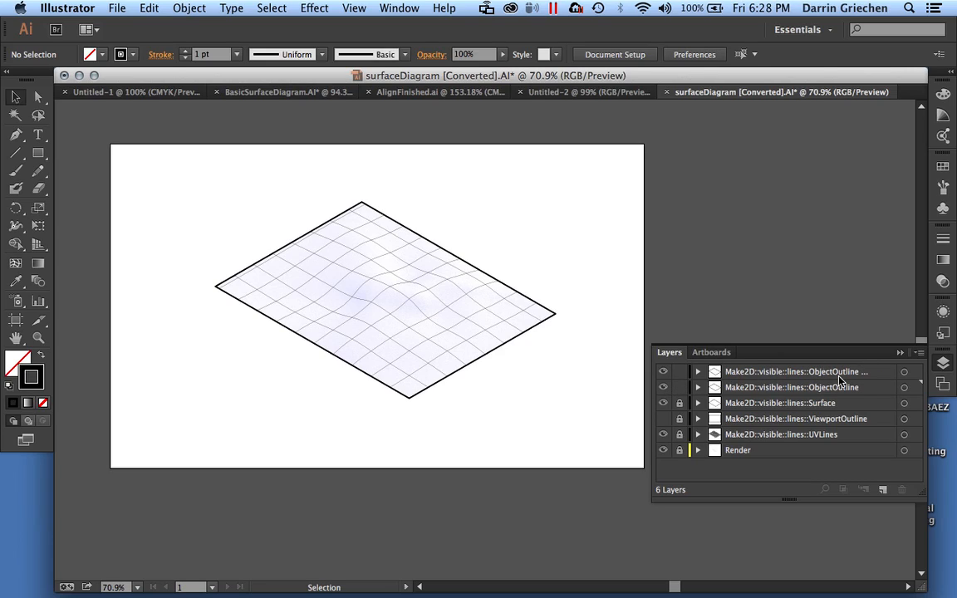
# Rename the duplicated ObjectOutline layer as DropShadow.
pyautogui.click(883, 373)
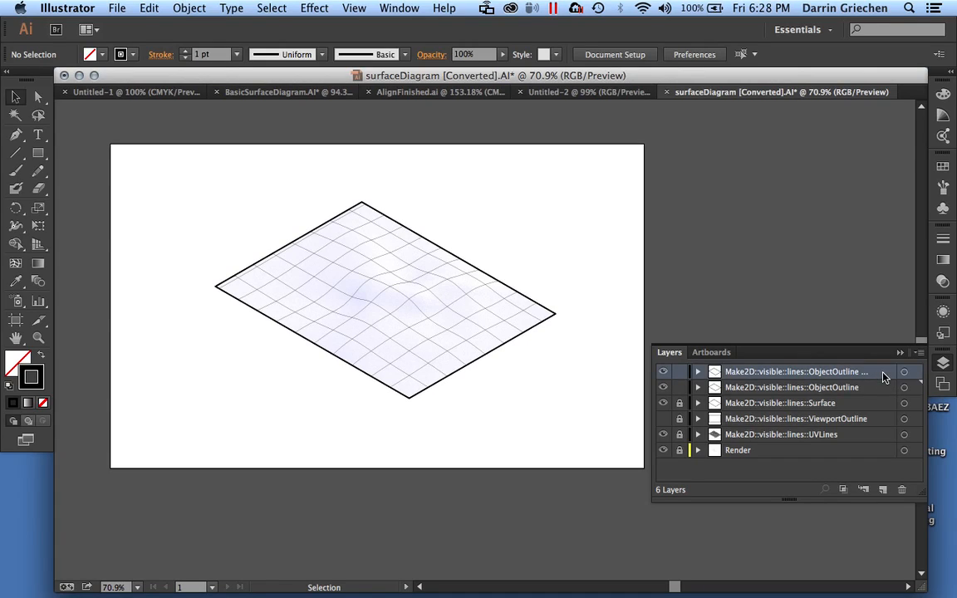
pyautogui.doubleClick(883, 377)
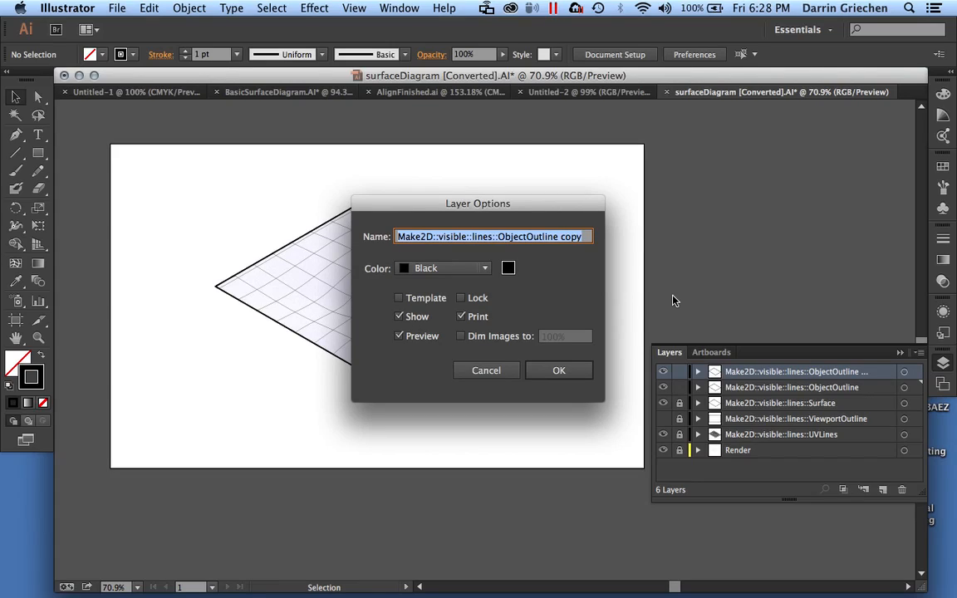
pyautogui.write('DropShadow')
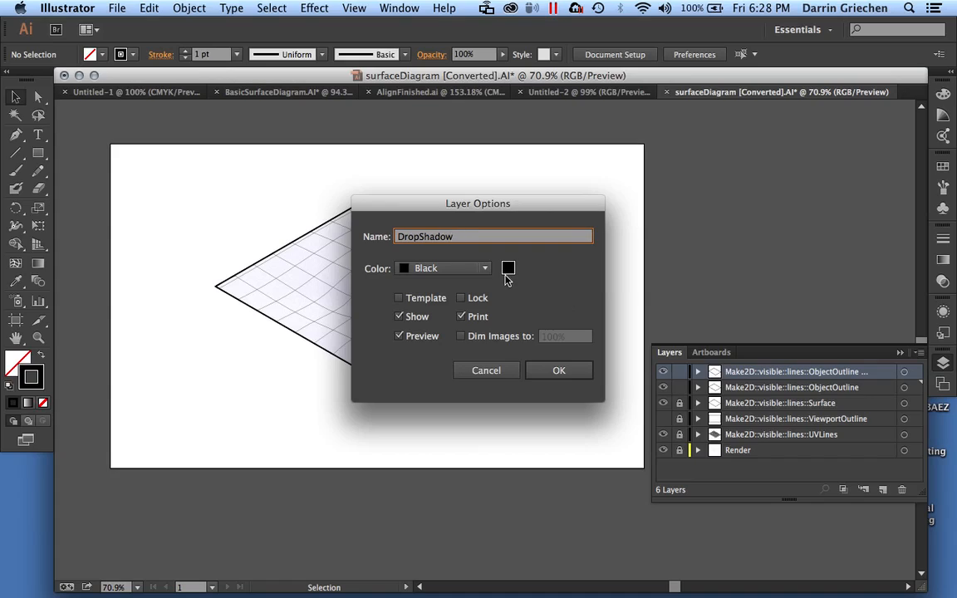
pyautogui.click(563, 380)
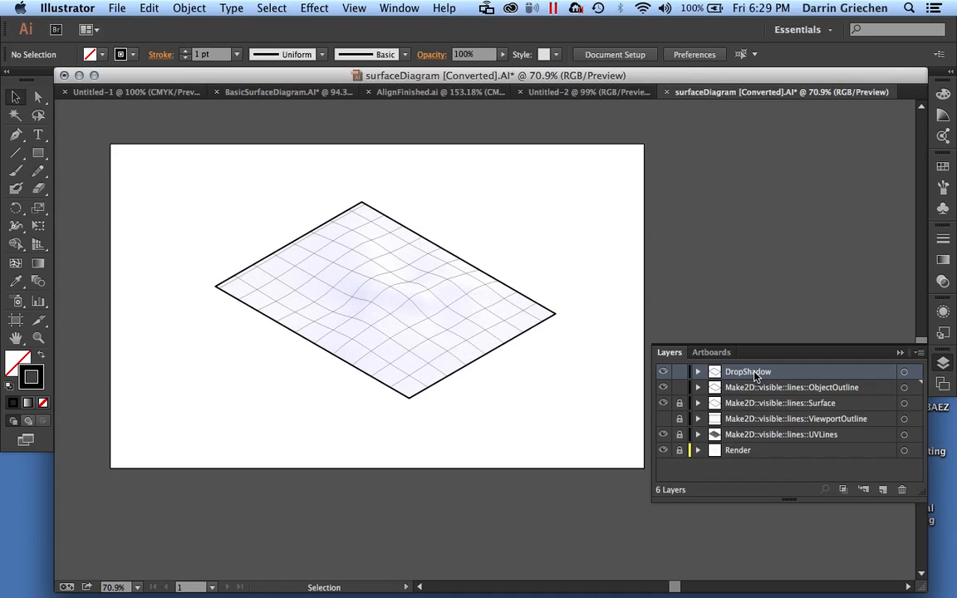
# Move the DropShadow layer below Render and swap its outline's stroke and fill for a black fill without stroke.
pyautogui.moveTo(754, 375); pyautogui.dragTo(761, 463)
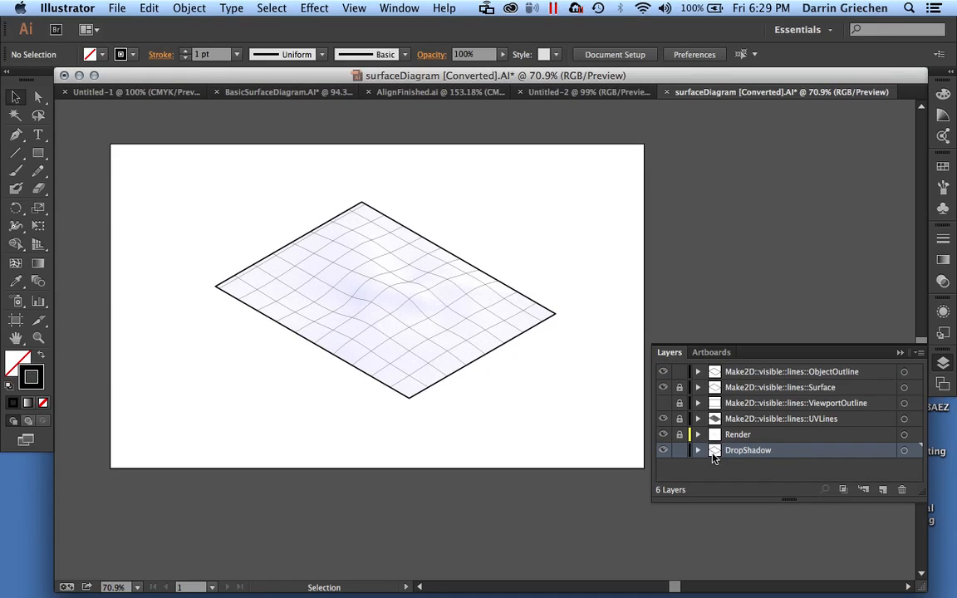
pyautogui.click(915, 452)
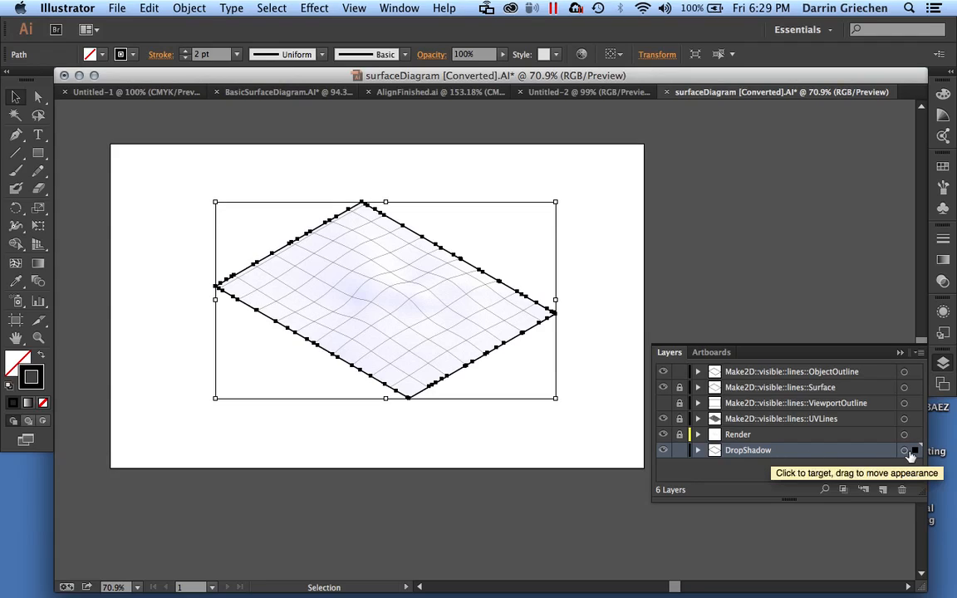
pyautogui.click(42, 357)
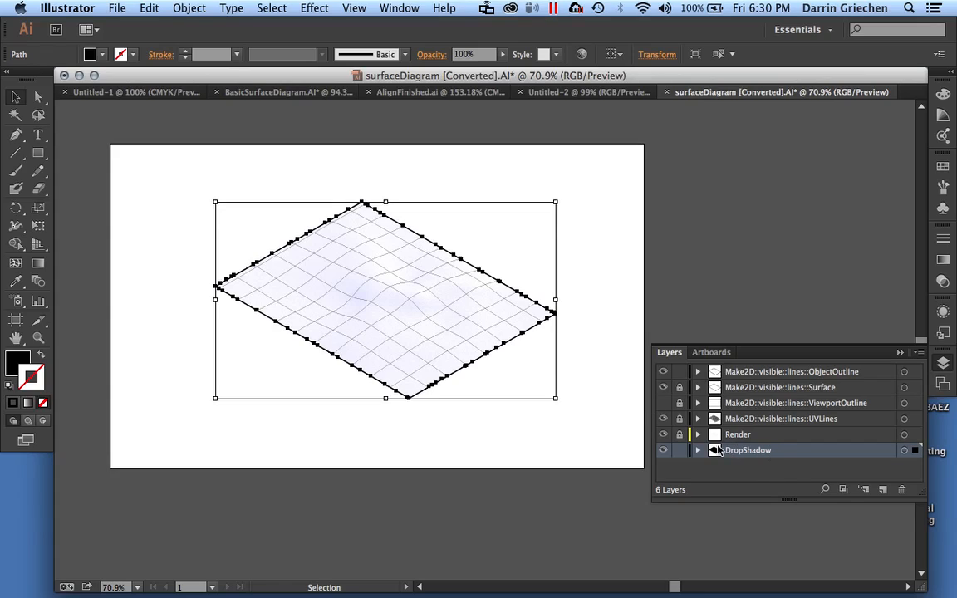
# Unlock the Render layer and set the blend mode of its linked image to Multiply.
pyautogui.click(679, 436)
pyautogui.click(914, 436)
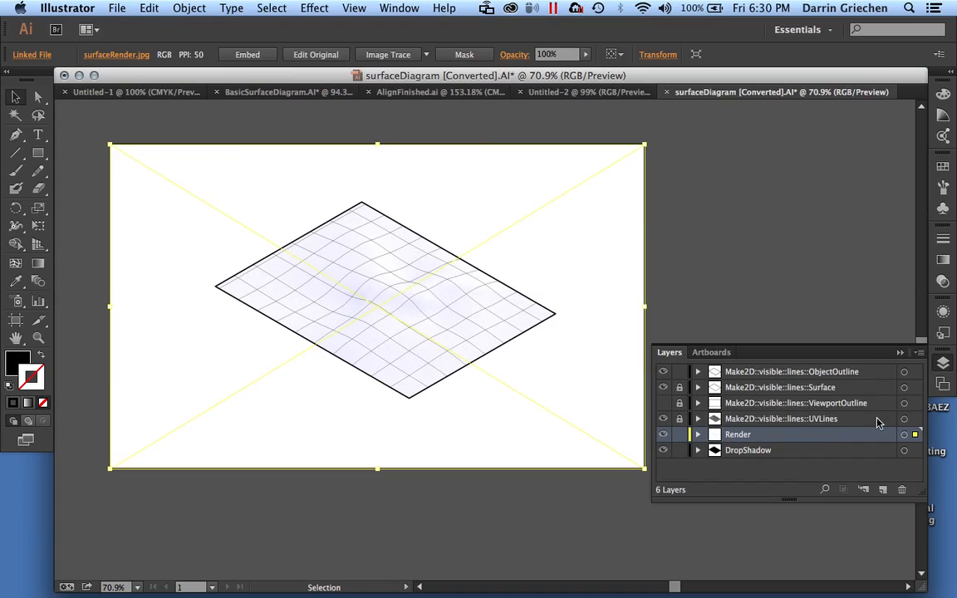
pyautogui.click(943, 283)
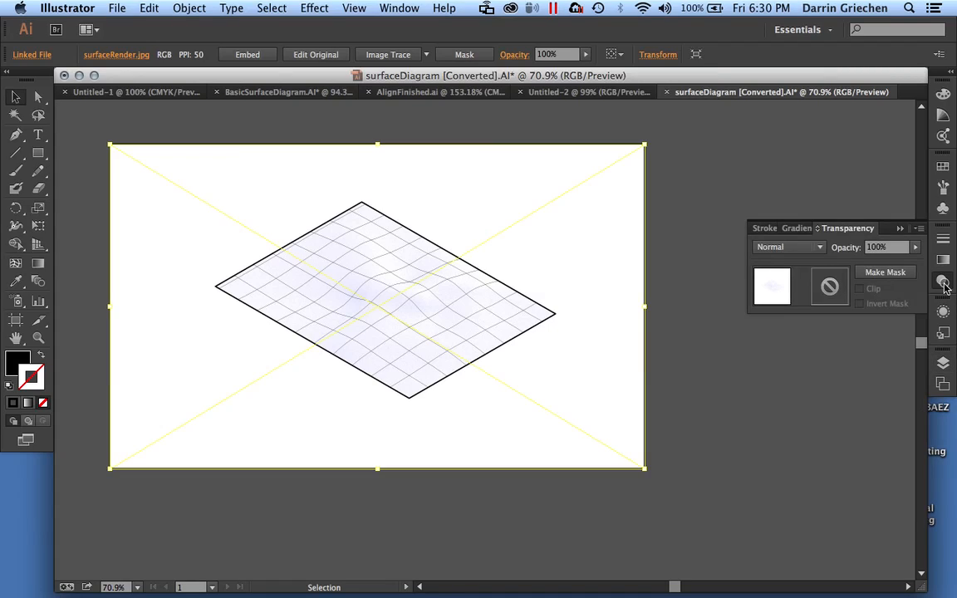
pyautogui.click(819, 248)
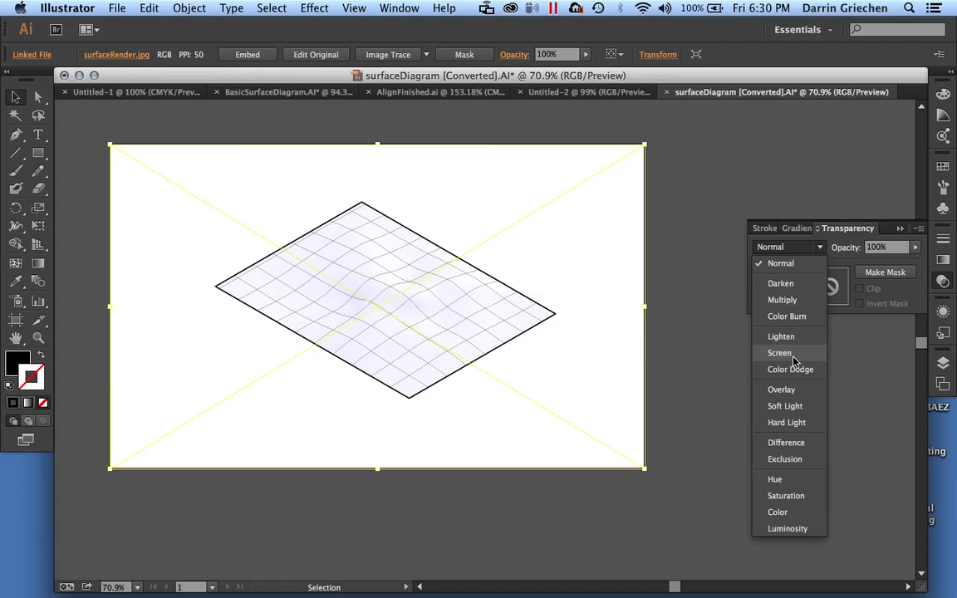
pyautogui.click(789, 304)
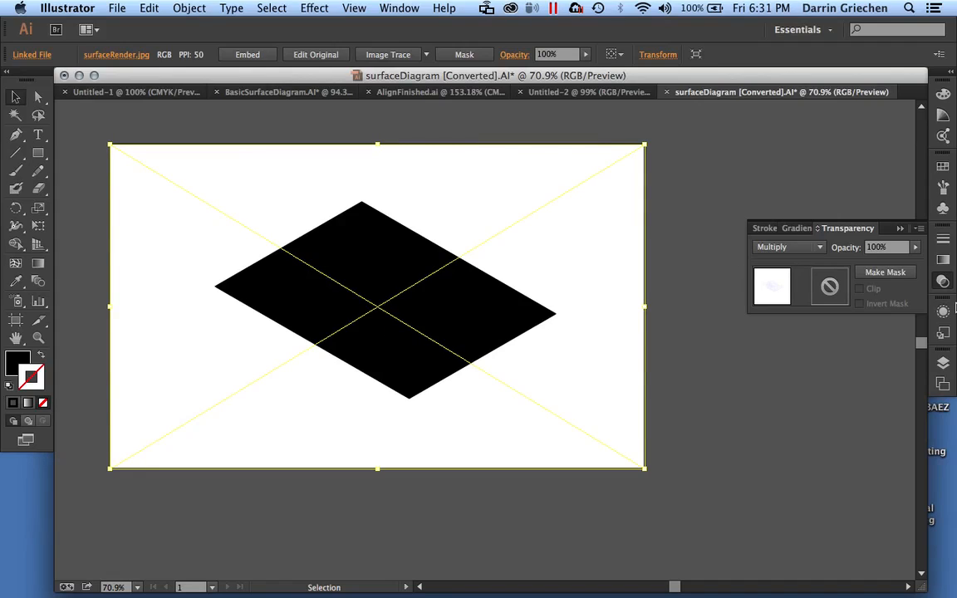
pyautogui.click(944, 366)
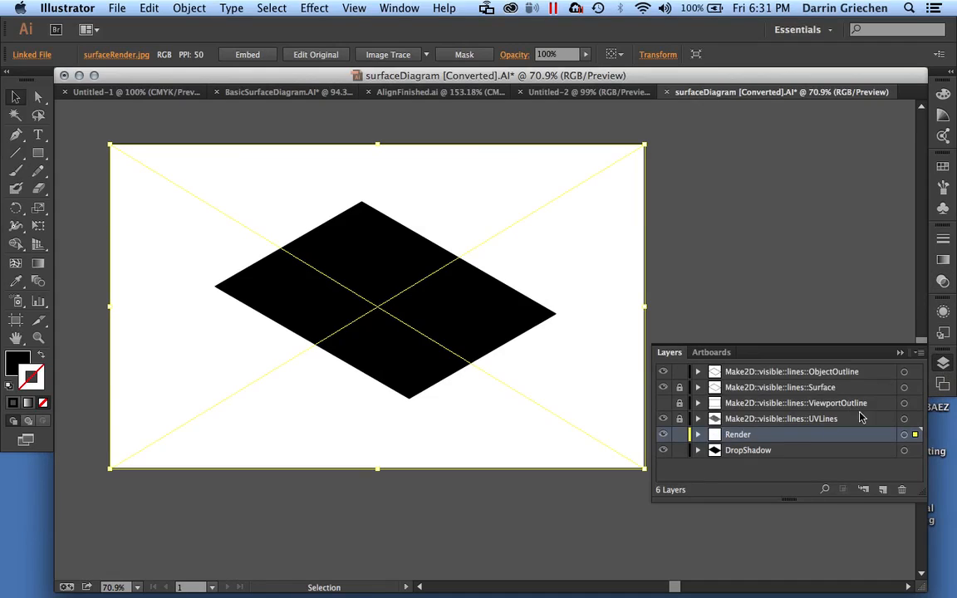
# Lock the Render layer and change the fill of the DropShadow layer's outline to white.
pyautogui.click(679, 436)
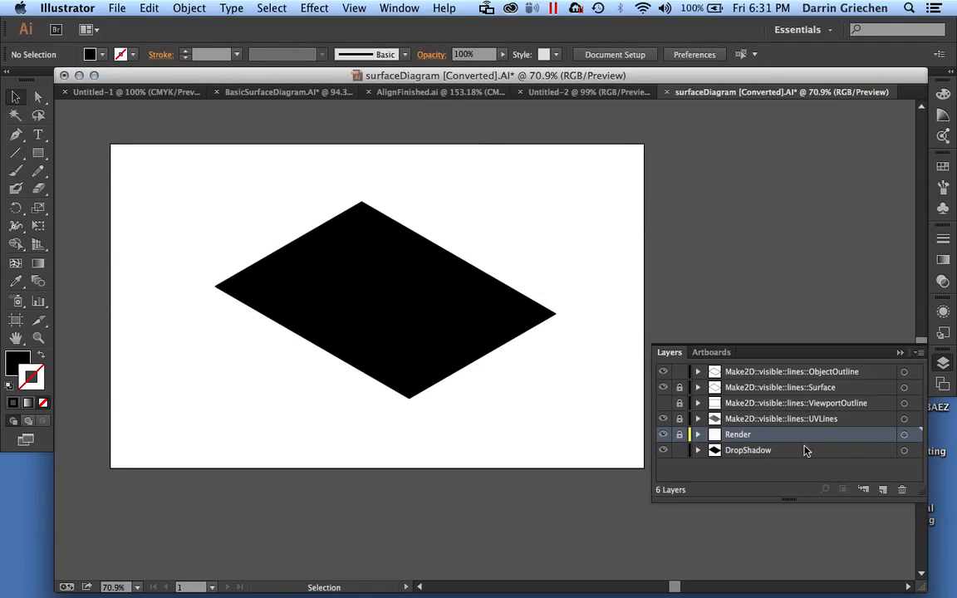
pyautogui.click(762, 452)
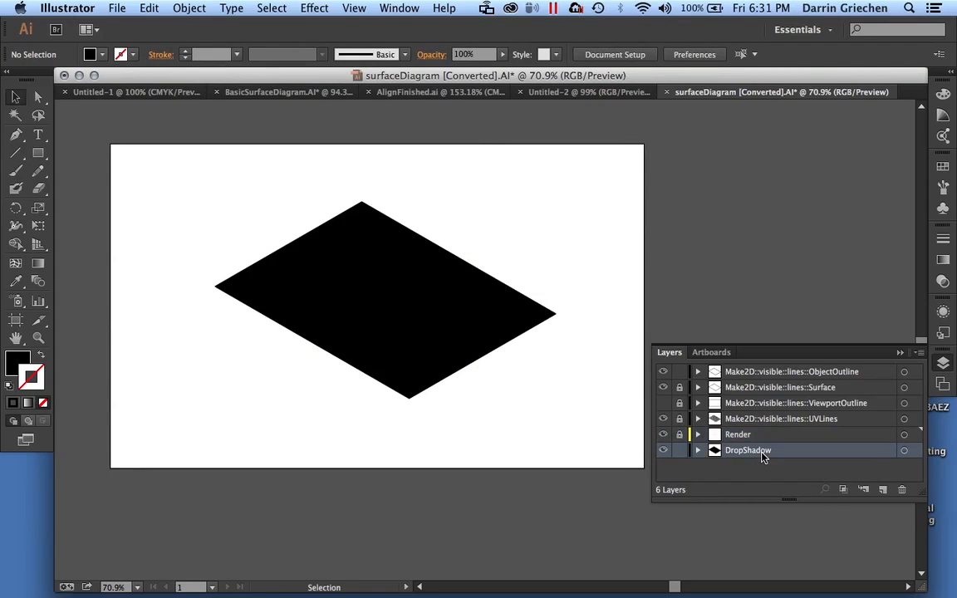
pyautogui.click(915, 453)
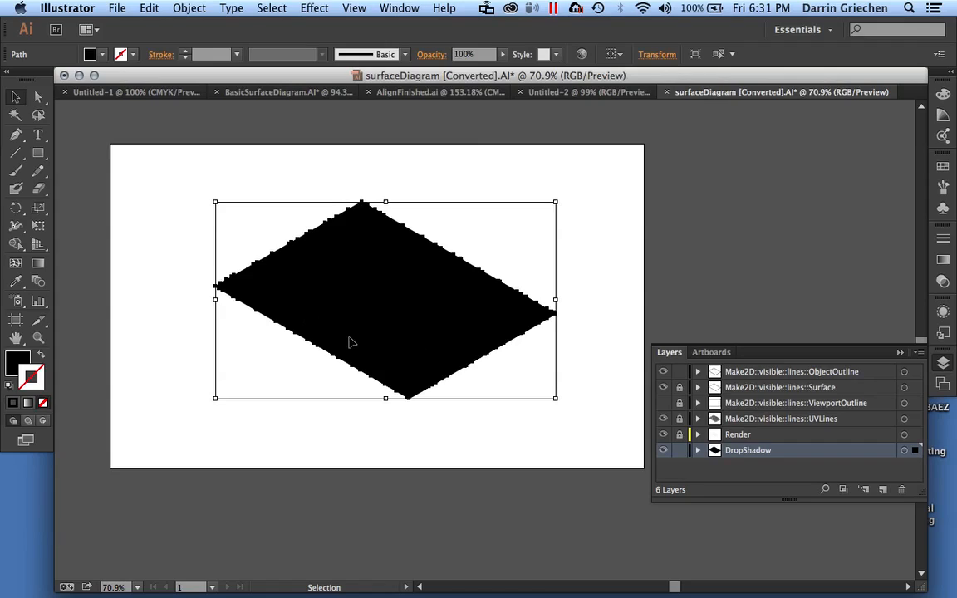
pyautogui.click(17, 365)
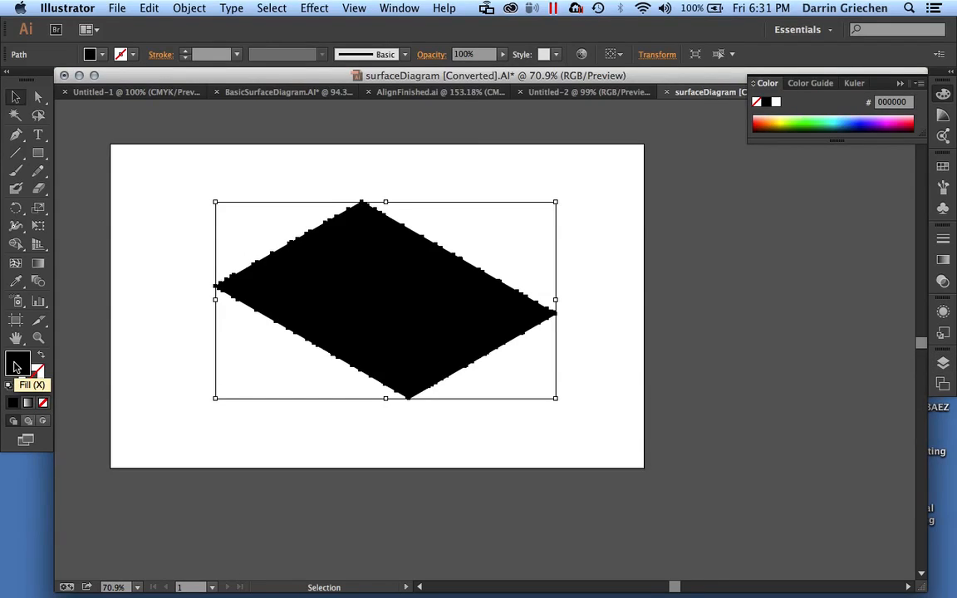
pyautogui.doubleClick(17, 365)
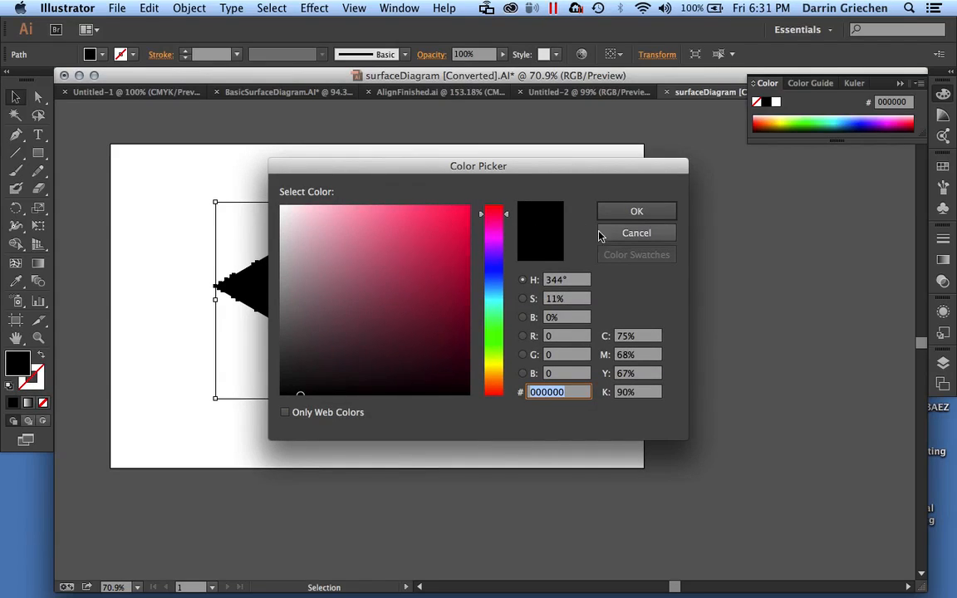
pyautogui.click(619, 238)
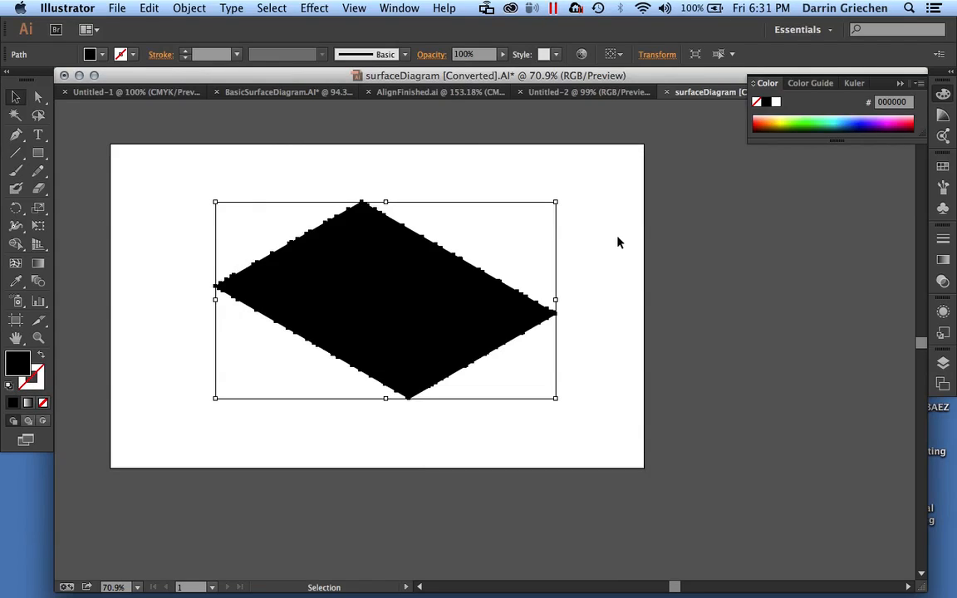
pyautogui.click(776, 103)
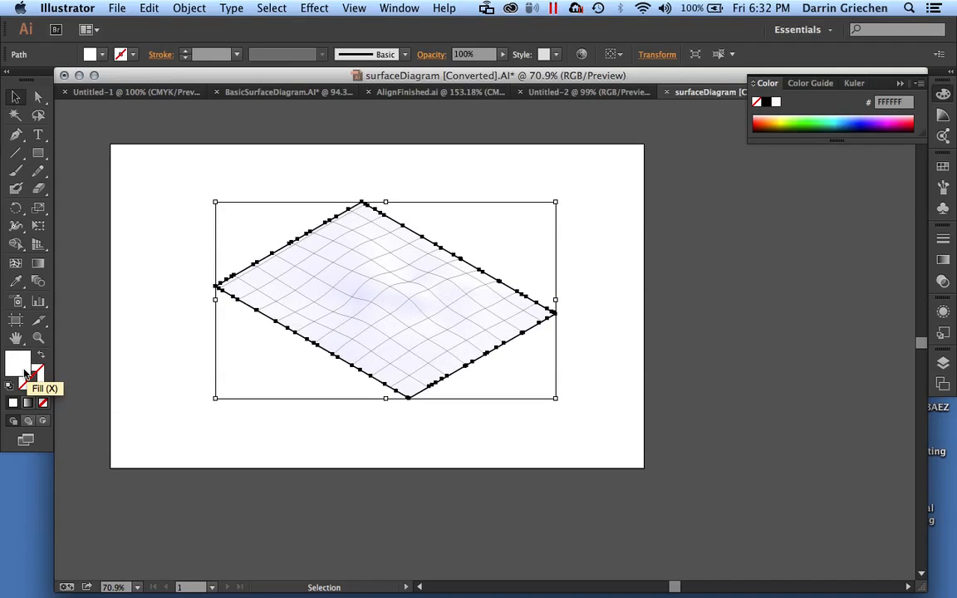
# Start a Stylize Drop Shadow effect on the white shape with 75% opacity and turn on its preview.
pyautogui.click(317, 9)
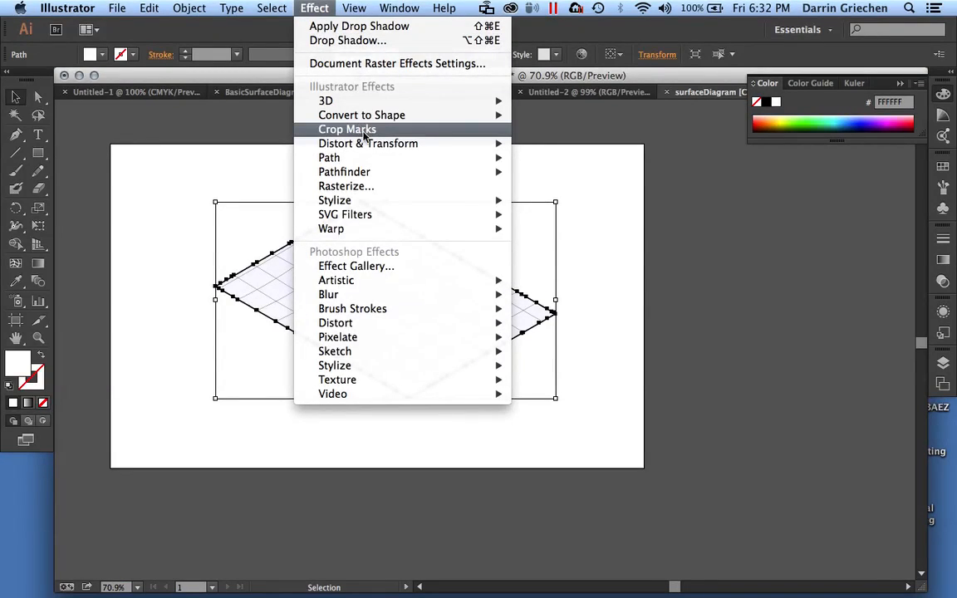
pyautogui.moveTo(366, 203)
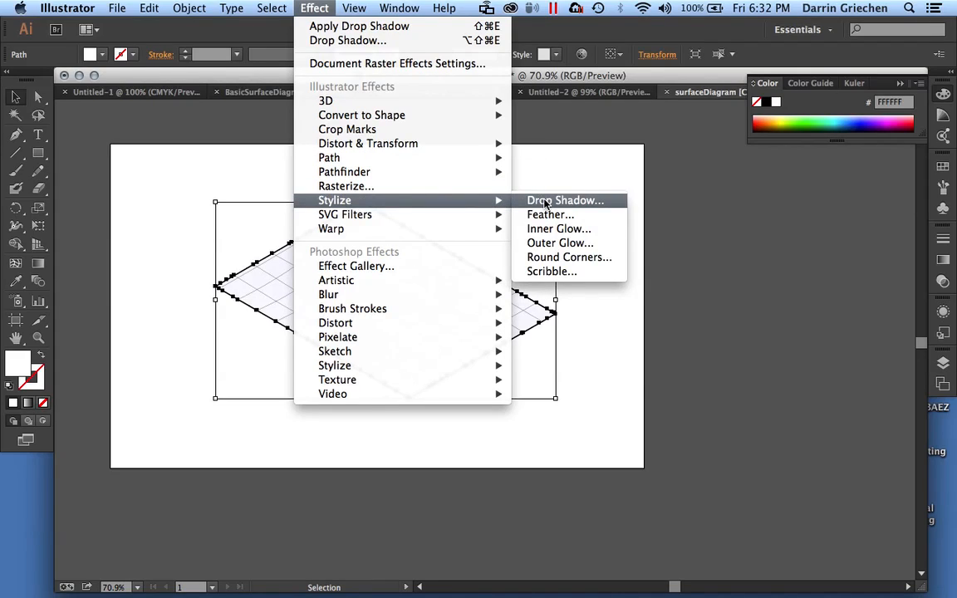
pyautogui.click(546, 201)
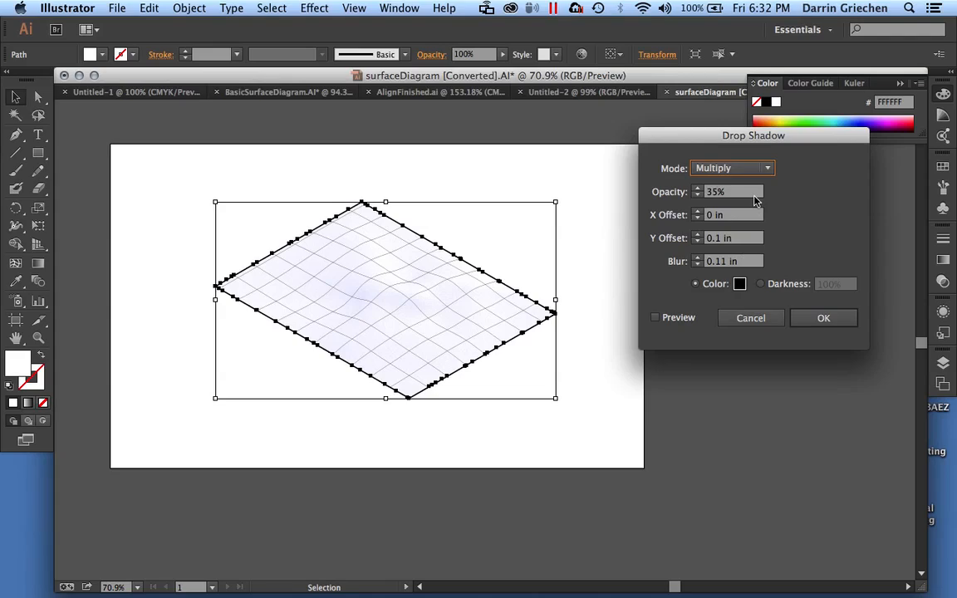
pyautogui.click(728, 194)
pyautogui.moveTo(719, 192); pyautogui.dragTo(703, 191)
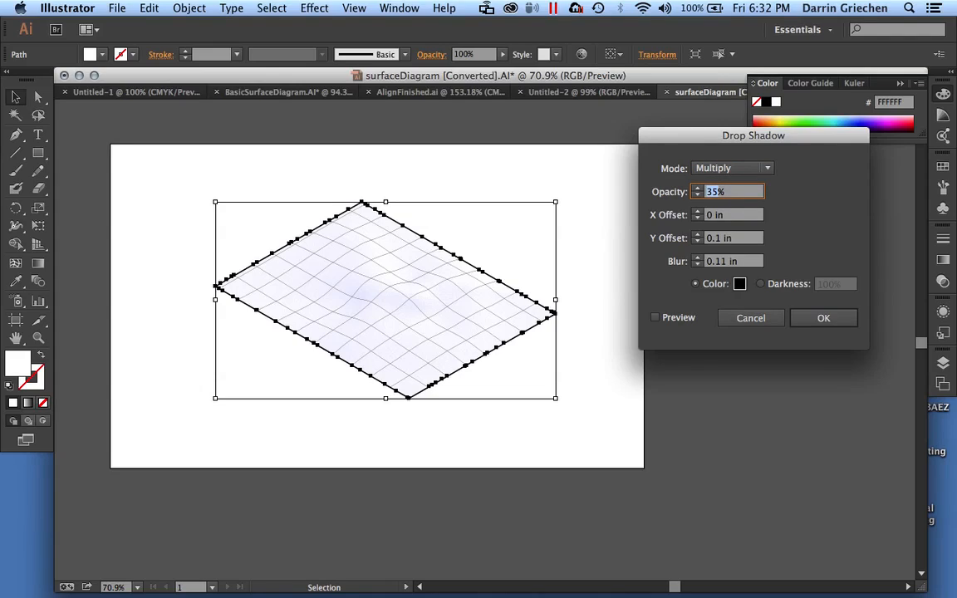
pyautogui.write('75')
pyautogui.click(655, 318)
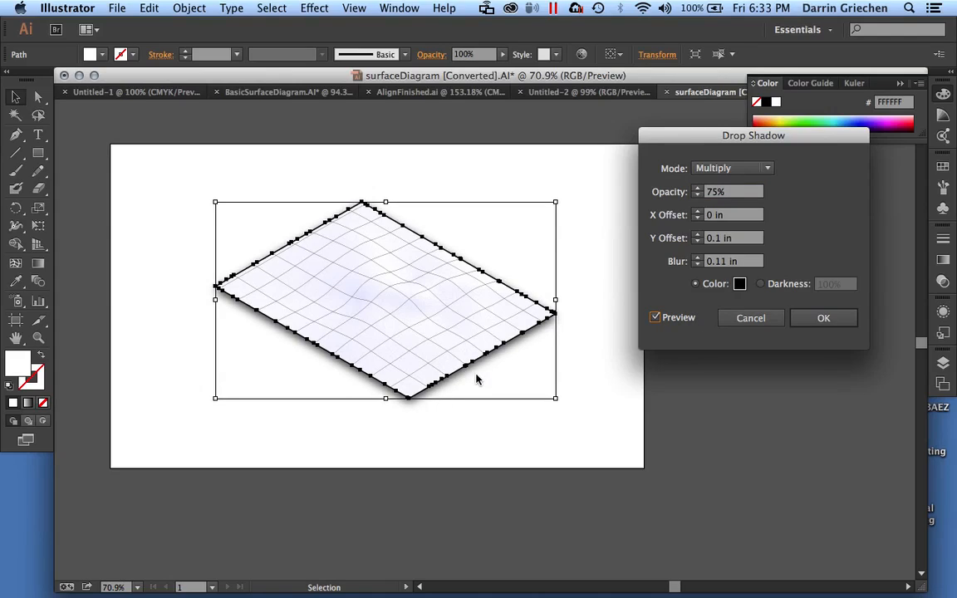
# Set the drop shadow's X offset to -0.2 in and its Y offset to 0.3 in.
pyautogui.click(710, 216)
pyautogui.press('Down')
pyautogui.press('Down')
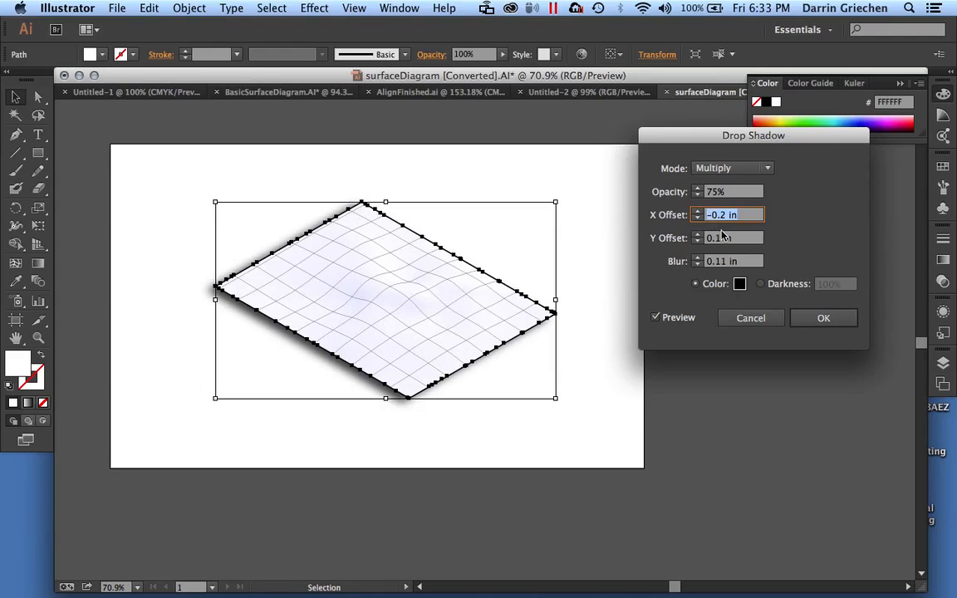
pyautogui.click(719, 238)
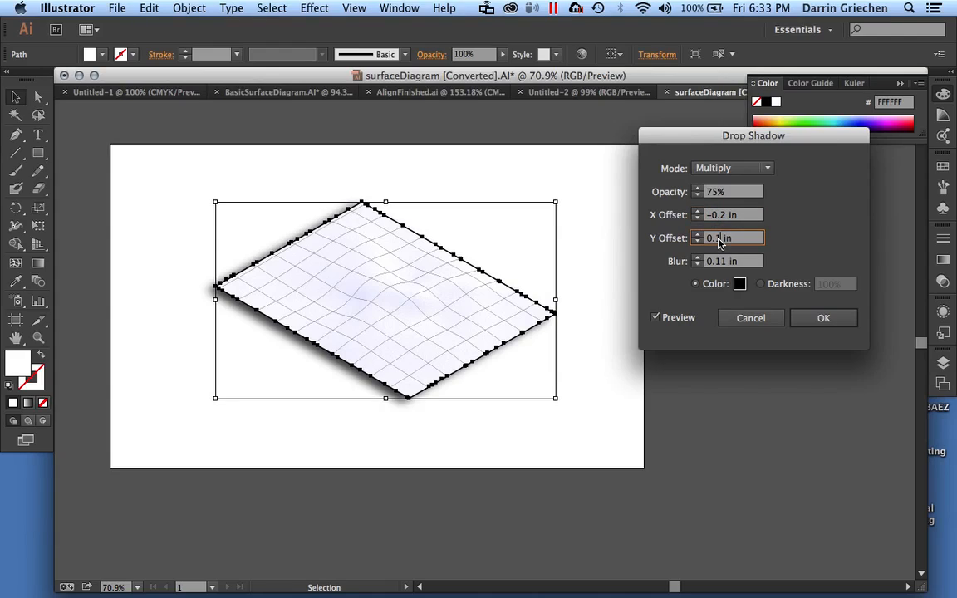
pyautogui.press('Up')
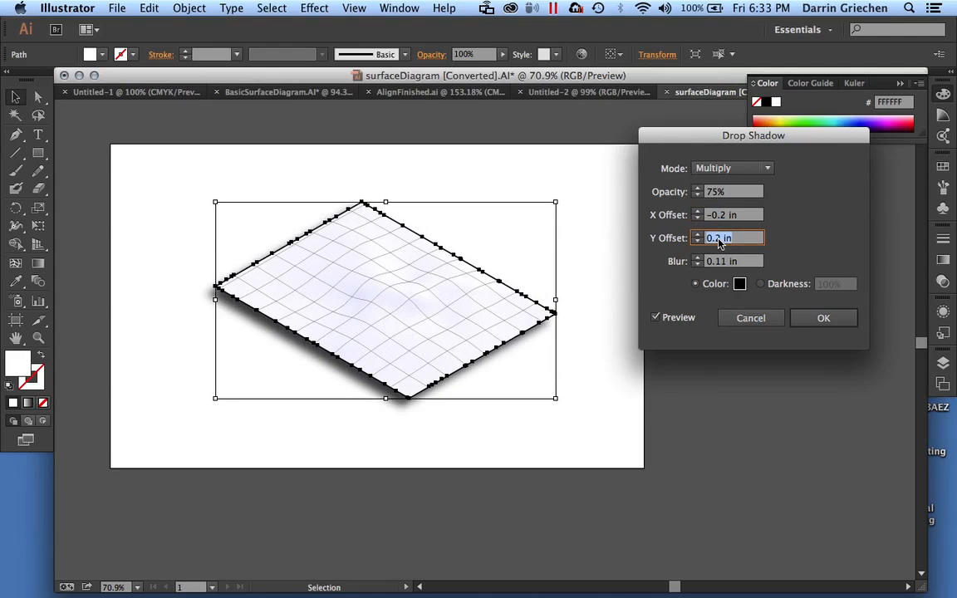
pyautogui.press('Up')
pyautogui.press('Up')
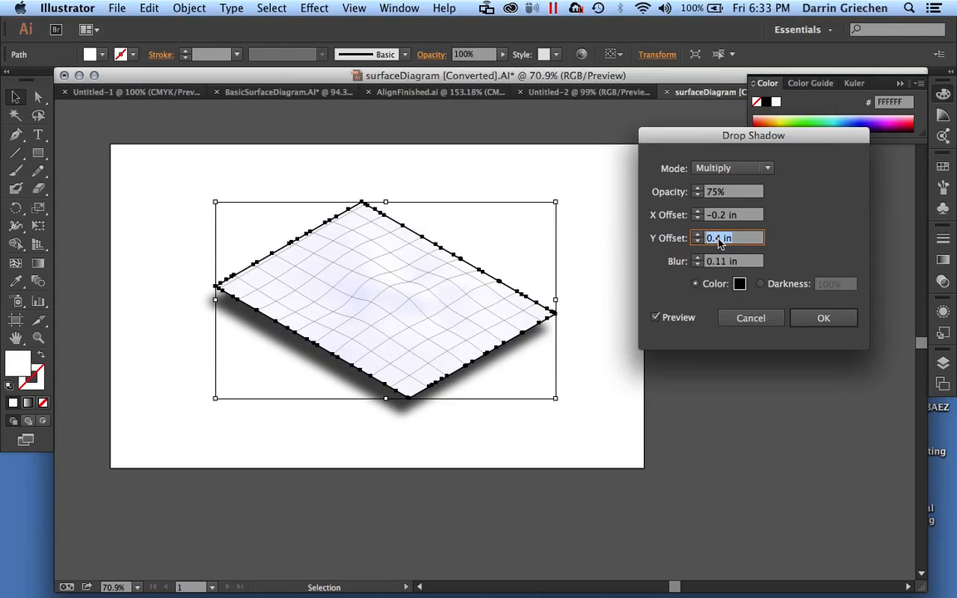
pyautogui.press('Down')
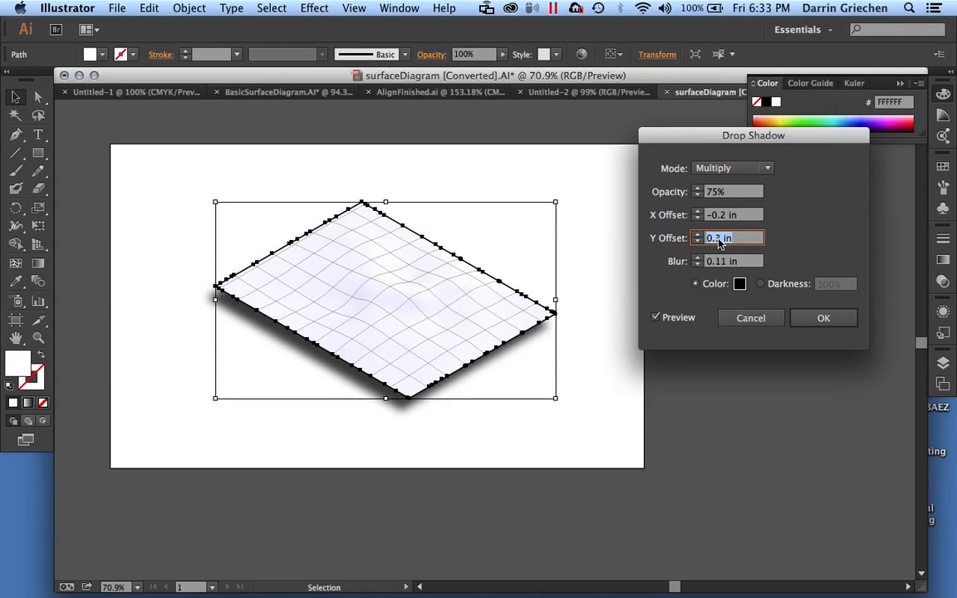
# Lower the drop shadow's opacity to 12%.
pyautogui.click(714, 191)
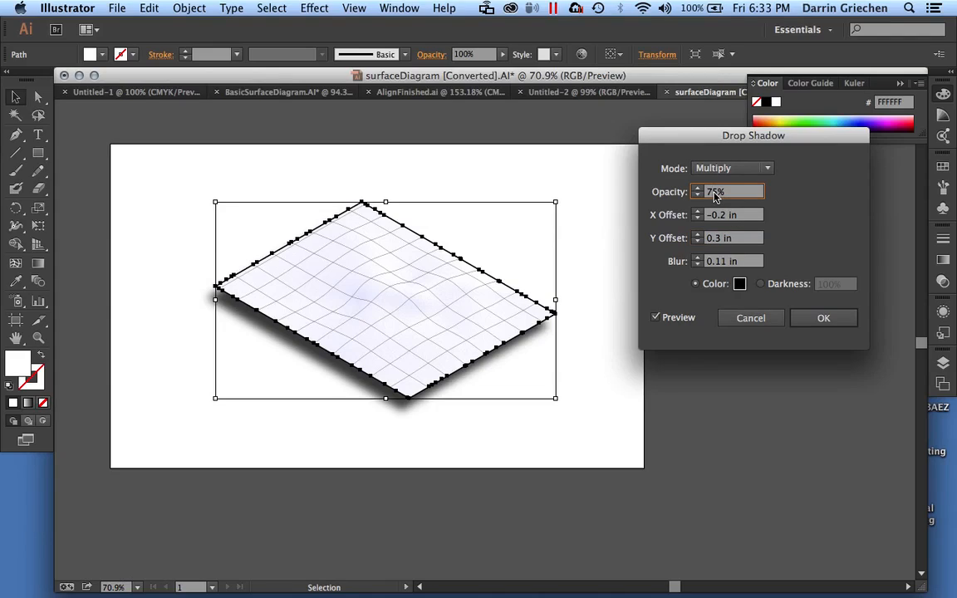
pyautogui.press('Down')
pyautogui.press('Down')
pyautogui.click(697, 195)
pyautogui.click(698, 195)
pyautogui.click(698, 196)
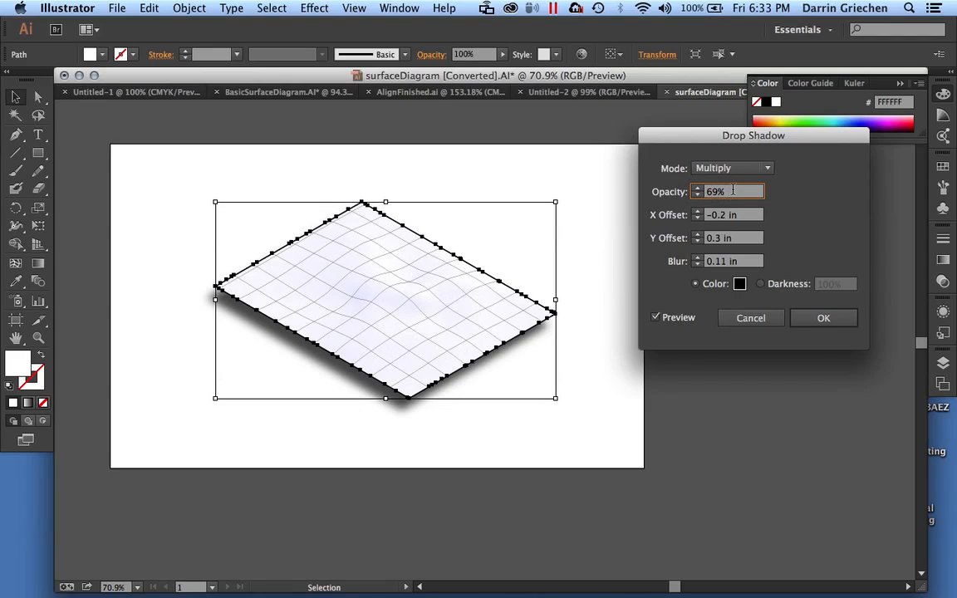
pyautogui.press('Up')
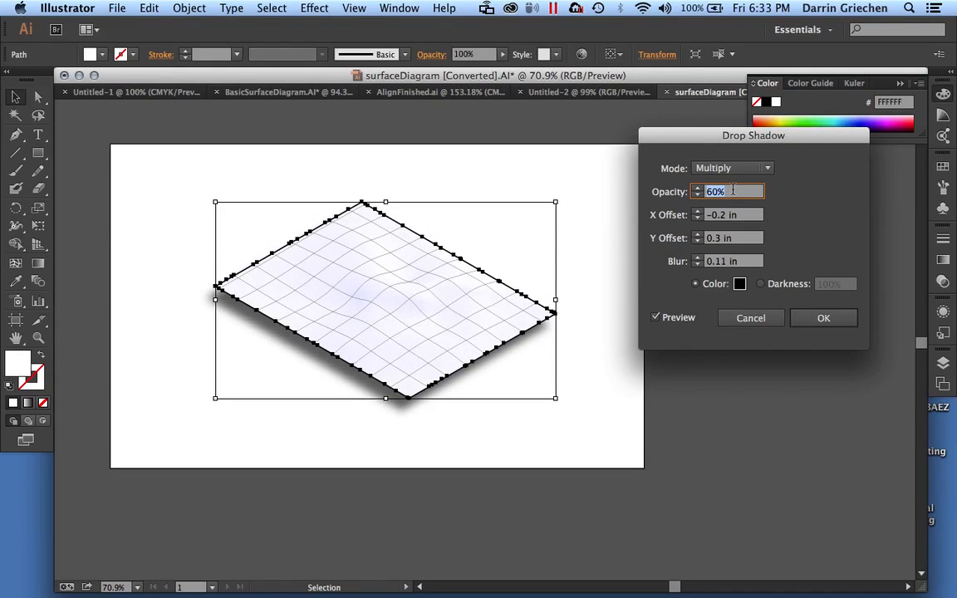
pyautogui.press('Down')
pyautogui.press('Down')
pyautogui.press('Down')
pyautogui.press('Down')
pyautogui.press('Down')
pyautogui.press('Down')
pyautogui.press('Down')
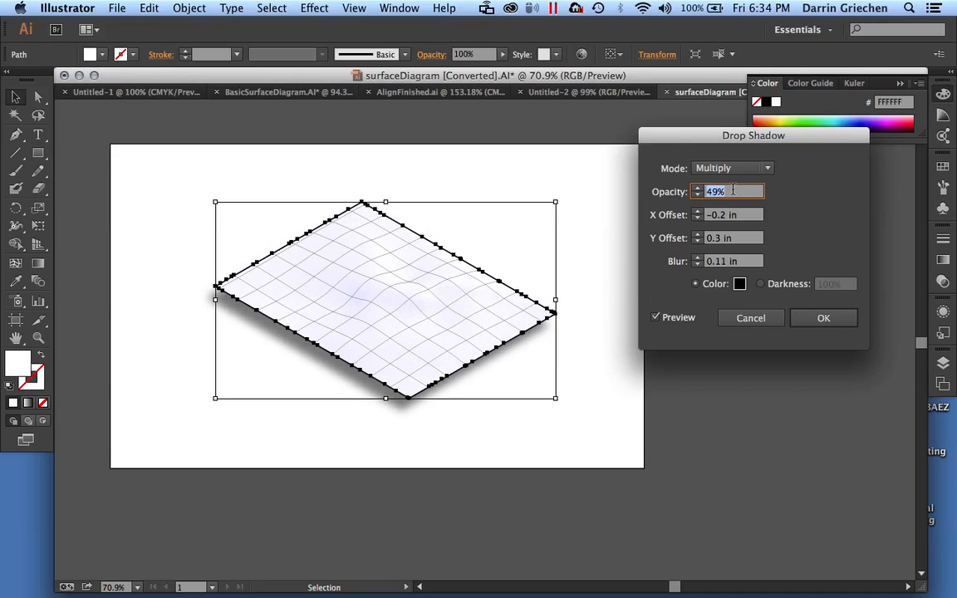
pyautogui.press('Down')
pyautogui.press('Down')
pyautogui.press('Down')
pyautogui.press('Down')
pyautogui.press('Down')
pyautogui.press('Down')
pyautogui.press('Down')
pyautogui.press('Down')
pyautogui.press('Down')
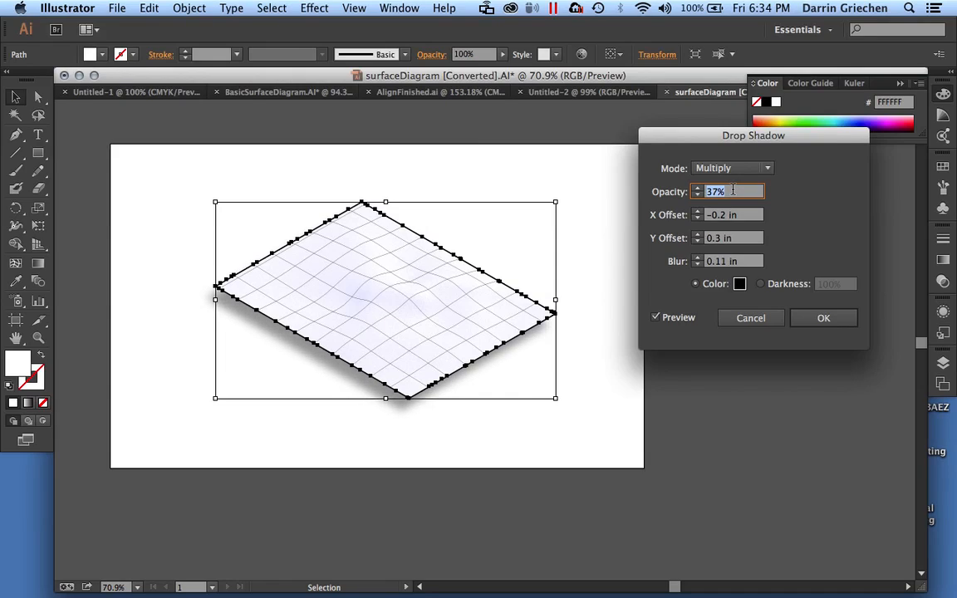
pyautogui.press('Down')
pyautogui.press('Down')
pyautogui.press('Down')
pyautogui.press('Down')
pyautogui.press('Down')
pyautogui.press('Down')
pyautogui.press('Down')
pyautogui.press('Down')
pyautogui.press('Down')
pyautogui.press('Down')
pyautogui.press('Down')
pyautogui.press('Down')
pyautogui.press('Down')
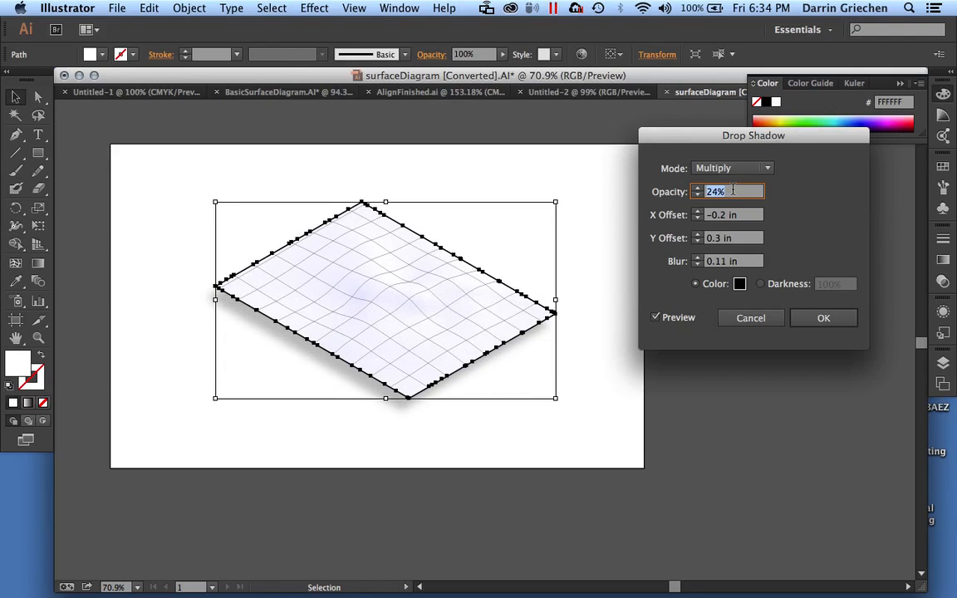
pyautogui.press('Down')
pyautogui.press('Down')
pyautogui.press('Down')
pyautogui.press('Down')
pyautogui.press('Down')
pyautogui.press('Down')
pyautogui.press('Down')
pyautogui.press('Down')
pyautogui.press('Down')
pyautogui.press('Down')
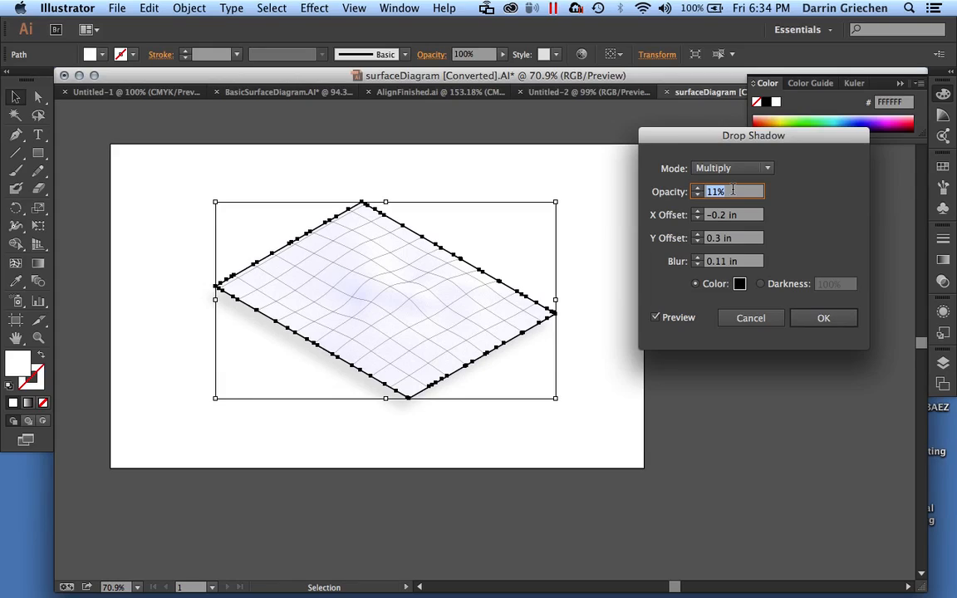
pyautogui.press('Up')
# Set the drop shadow's blur to 0.3 in, apply the effect and deselect the shape.
pyautogui.click(719, 262)
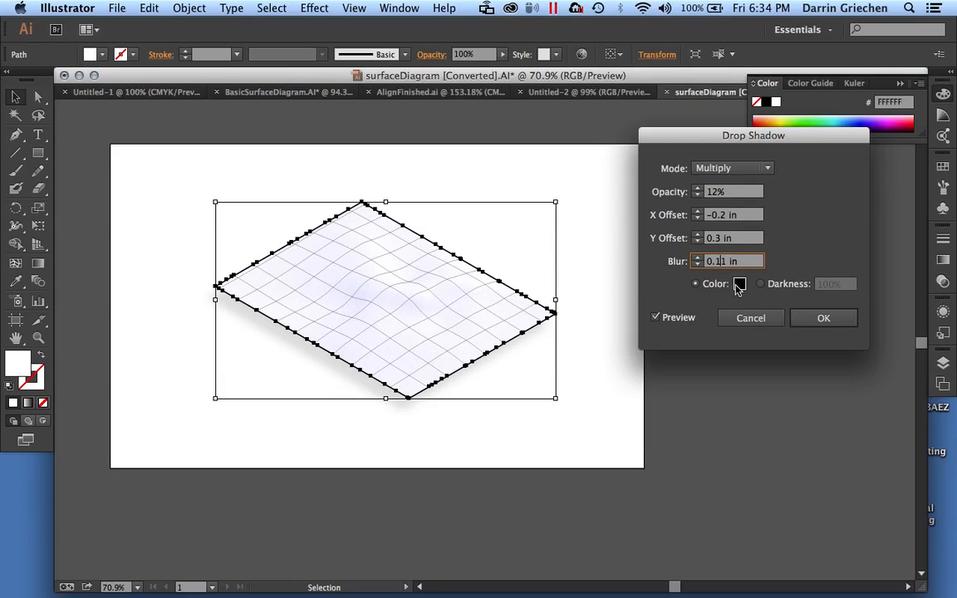
pyautogui.press('Up')
pyautogui.press('Up')
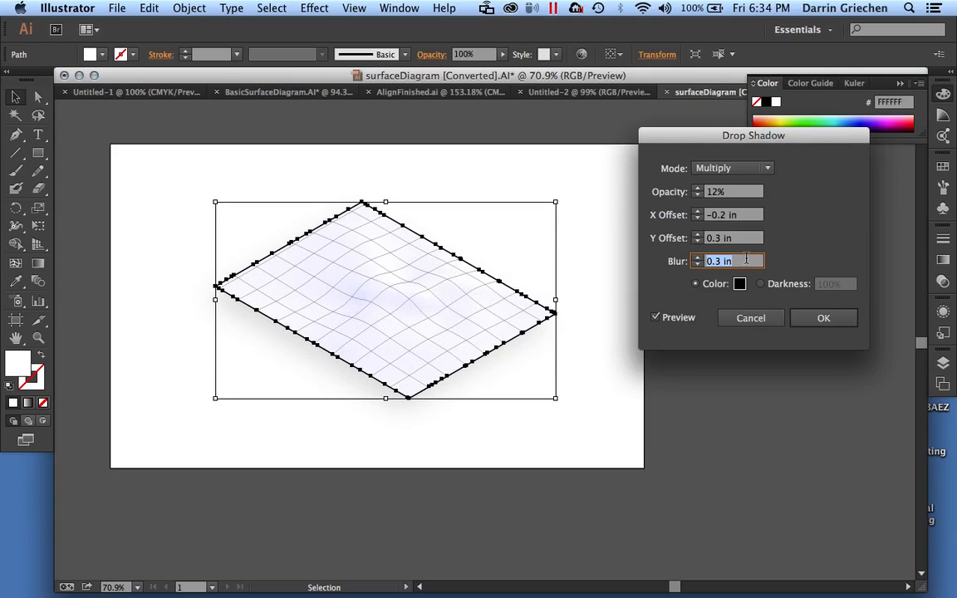
pyautogui.click(820, 321)
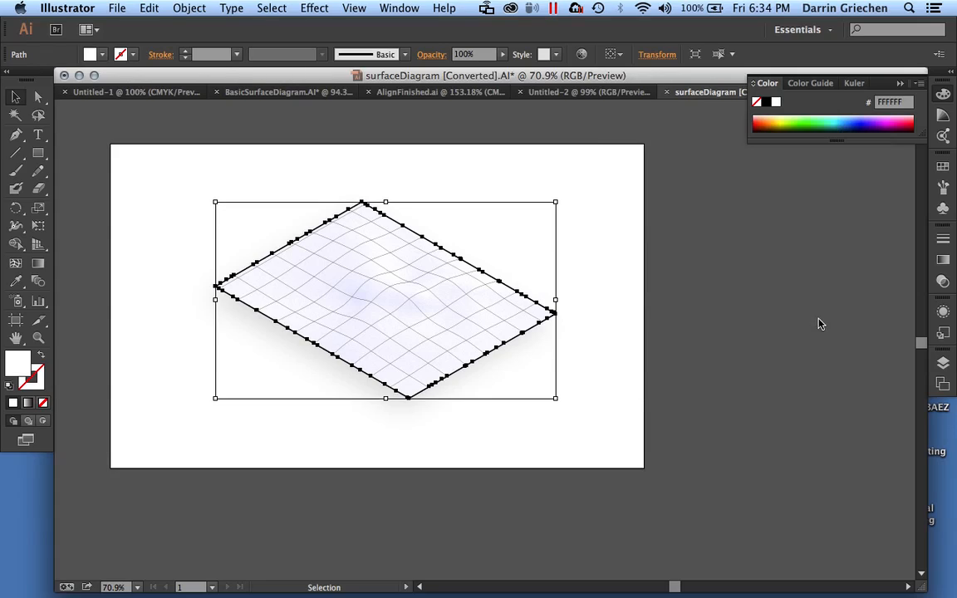
pyautogui.click(707, 307)
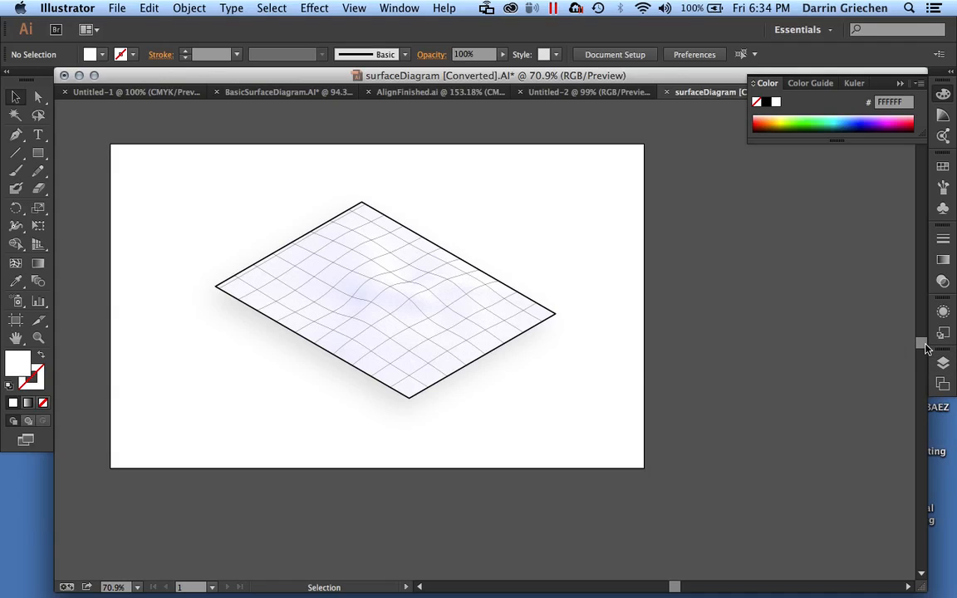
# Select the DropShadow layer's shape and review its Drop Shadow effect settings through its appearance attributes.
pyautogui.click(941, 366)
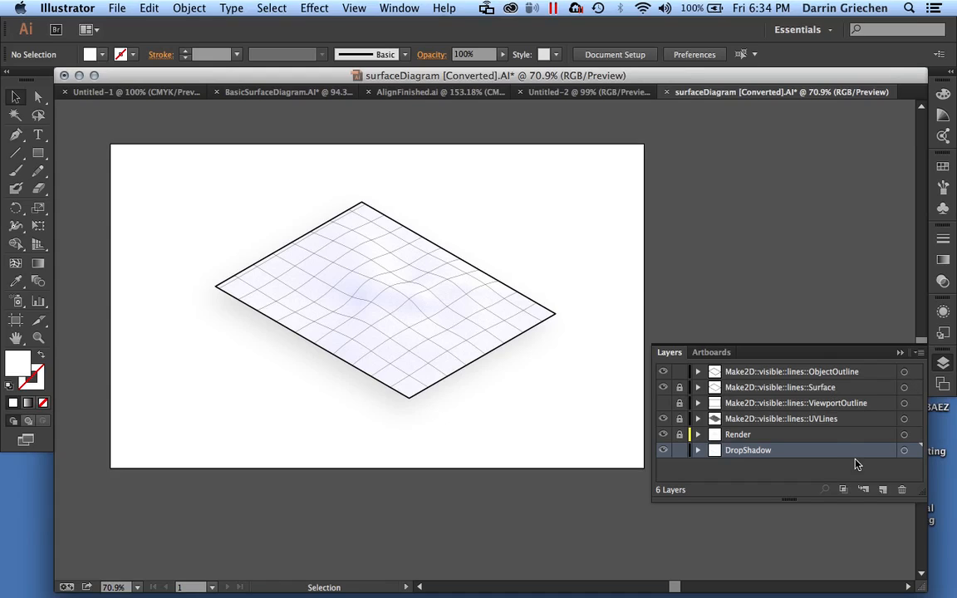
pyautogui.click(915, 451)
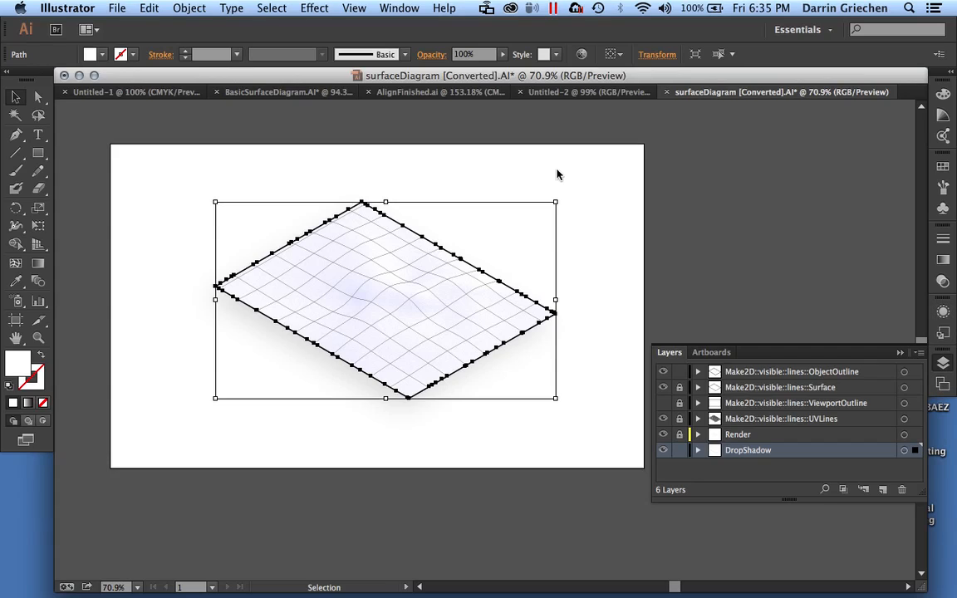
pyautogui.click(400, 10)
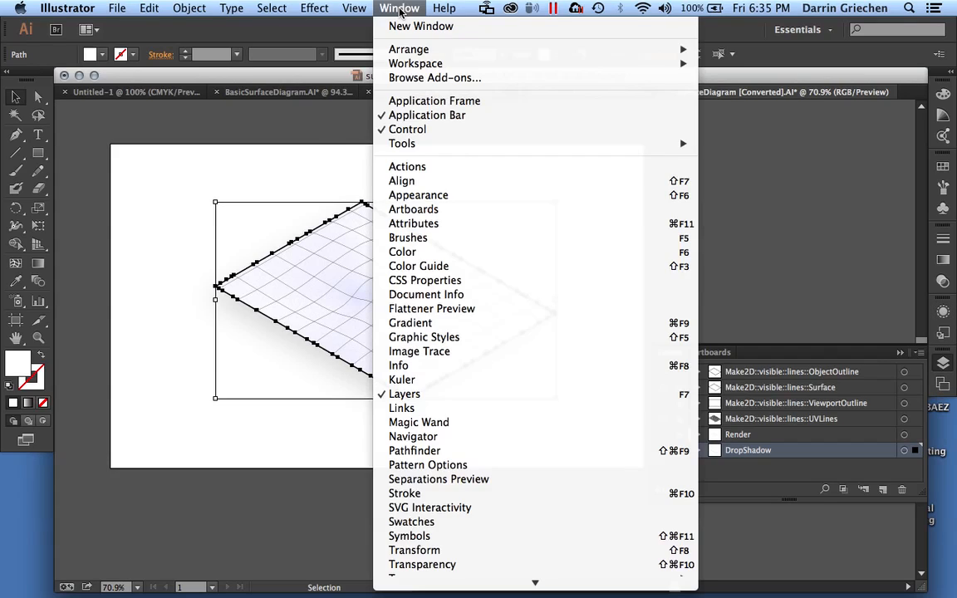
pyautogui.click(413, 195)
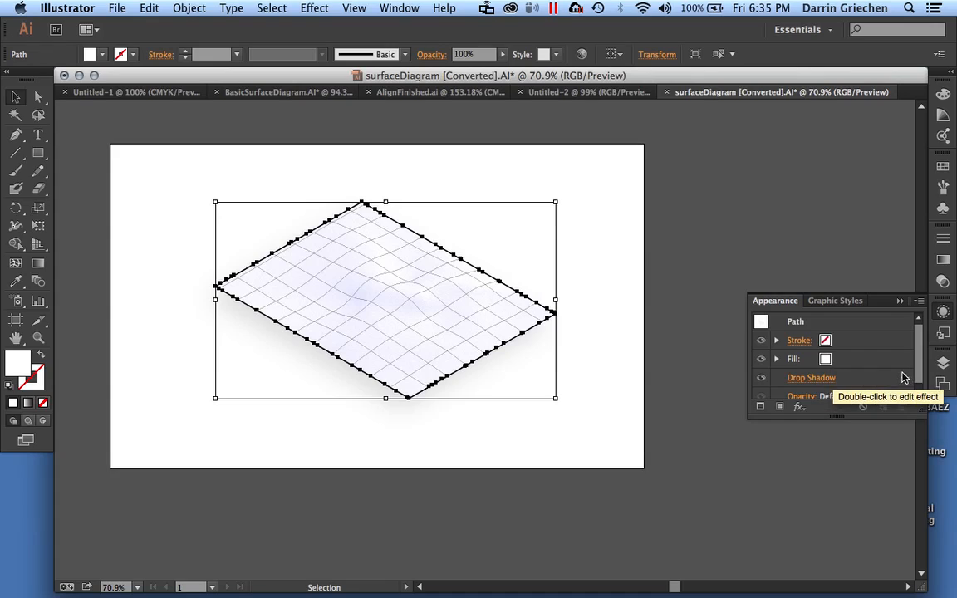
pyautogui.moveTo(906, 415); pyautogui.dragTo(904, 452)
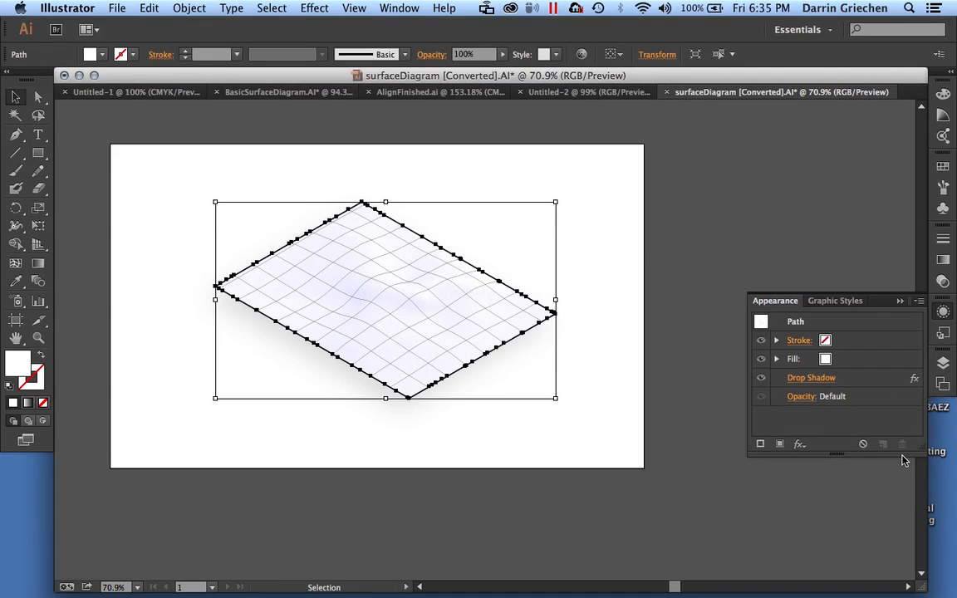
pyautogui.click(811, 377)
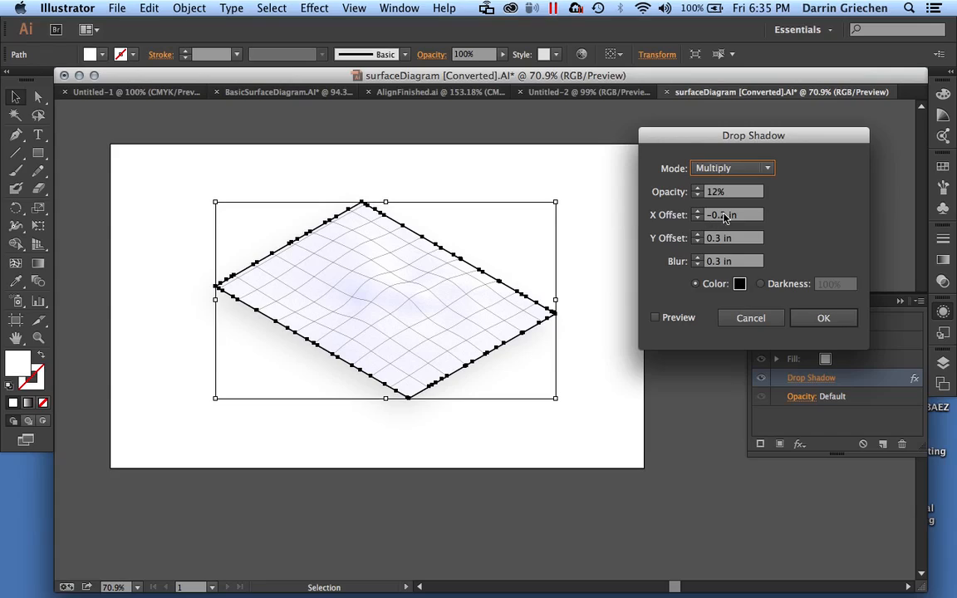
pyautogui.click(655, 318)
pyautogui.click(829, 321)
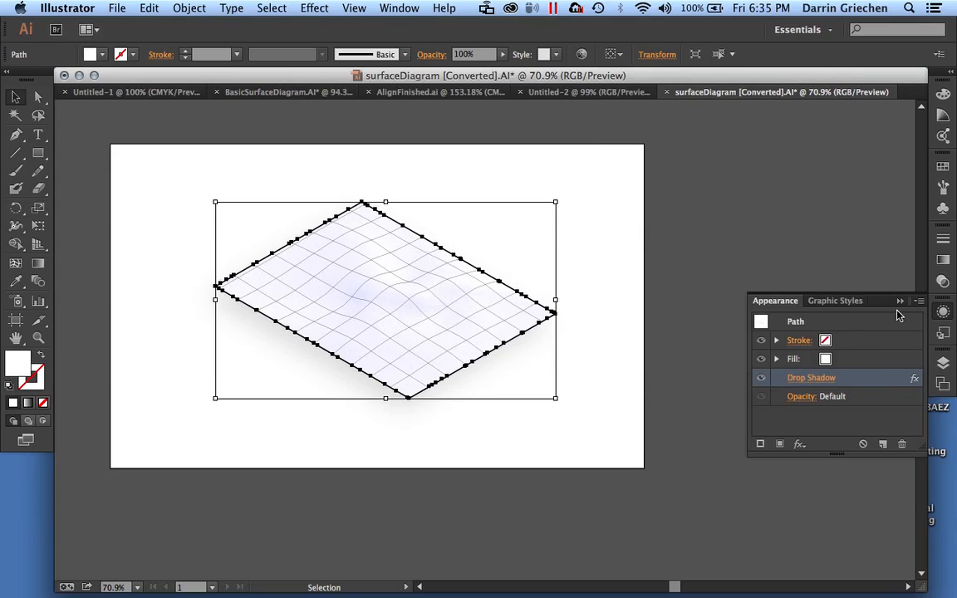
# Deselect the shape and lock the DropShadow and Make2D::visible::lines::ObjectOutline layers.
pyautogui.click(718, 259)
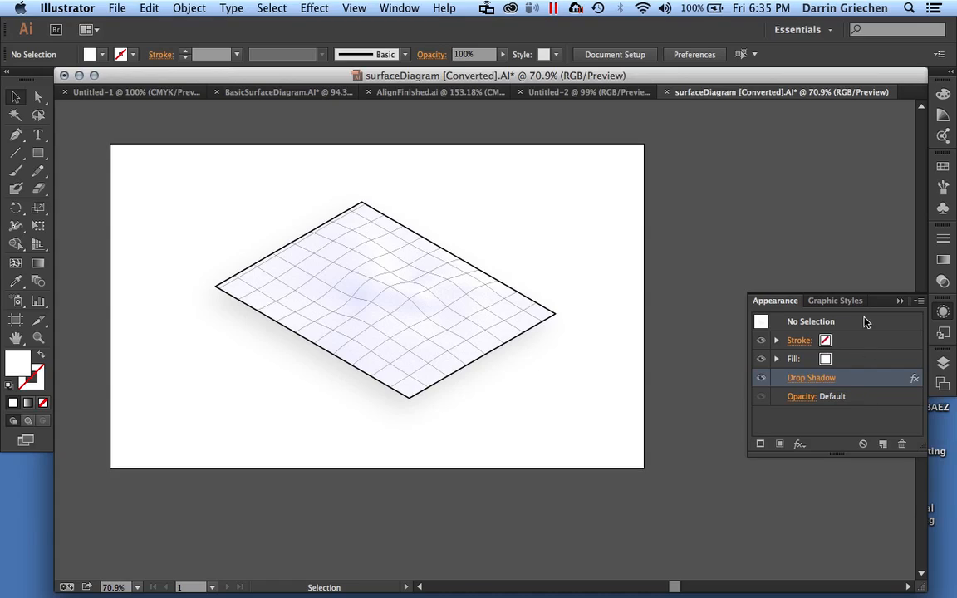
pyautogui.click(942, 366)
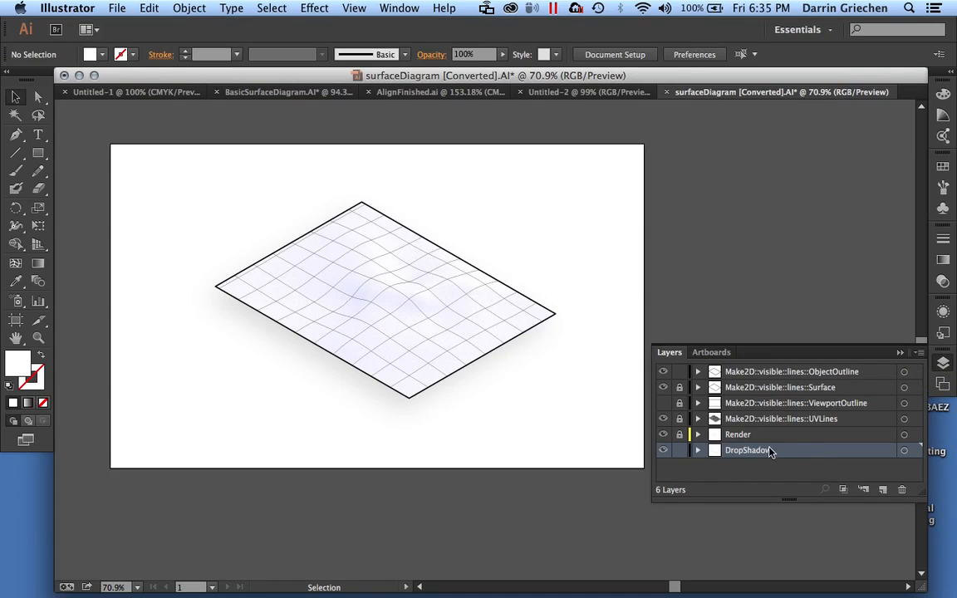
pyautogui.click(680, 450)
pyautogui.click(679, 403)
pyautogui.click(679, 371)
# Create a new layer above the ObjectOutline layer and name it ActionLine-Verb-relationship.
pyautogui.click(766, 373)
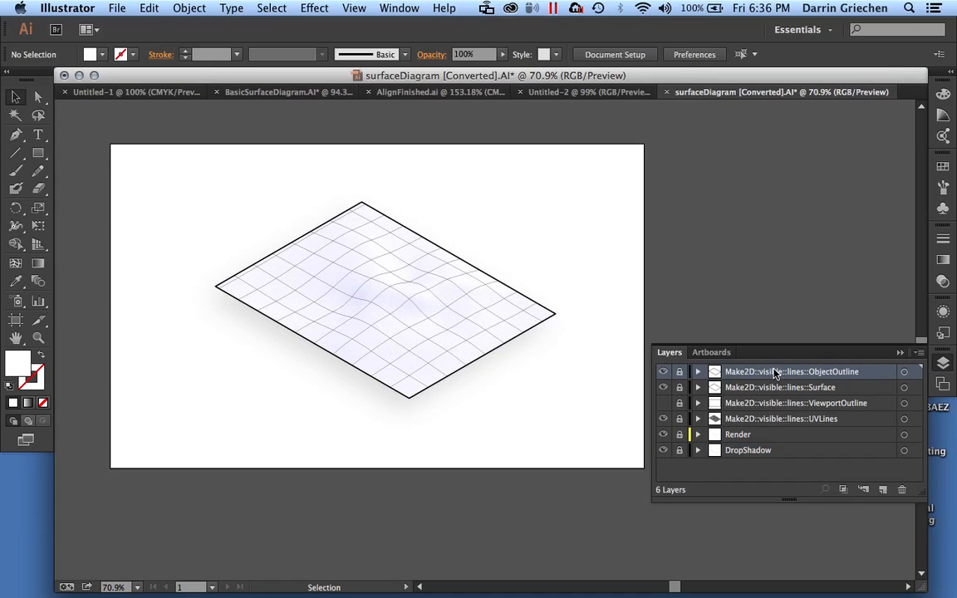
pyautogui.click(882, 490)
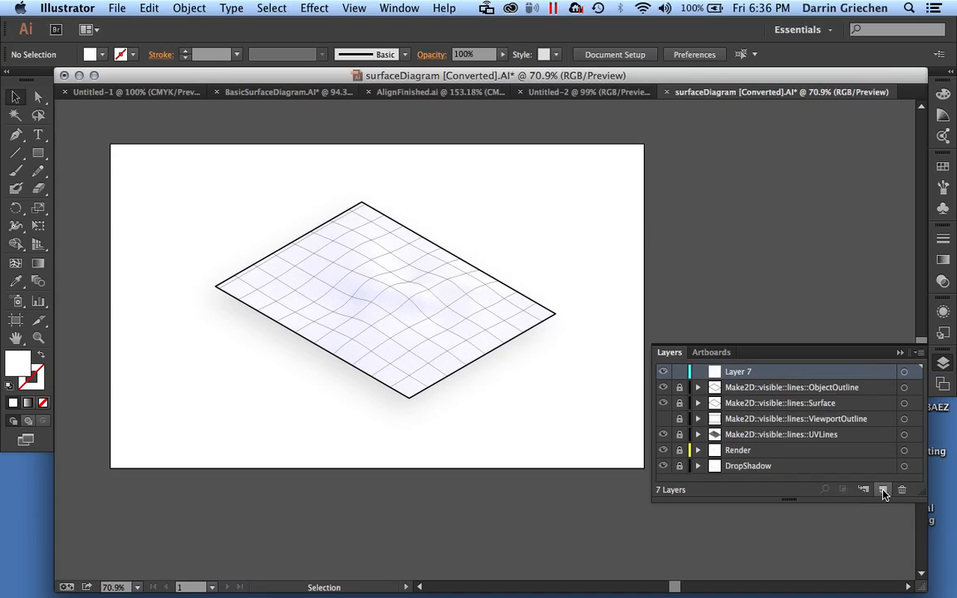
pyautogui.doubleClick(745, 376)
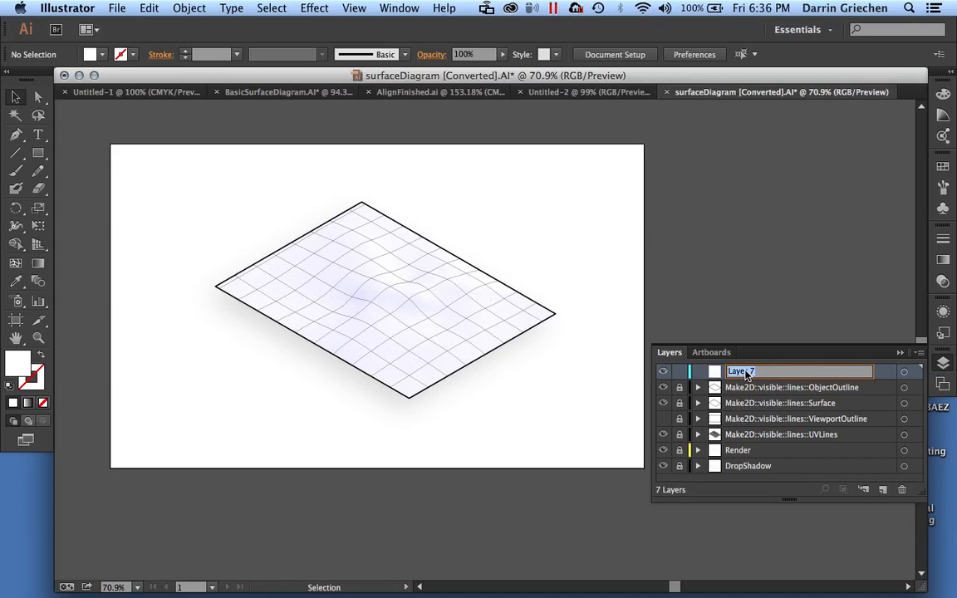
pyautogui.press('BackSpace')
pyautogui.write('ActionLine-Verb')
pyautogui.write('-relationship')
pyautogui.press('Return')
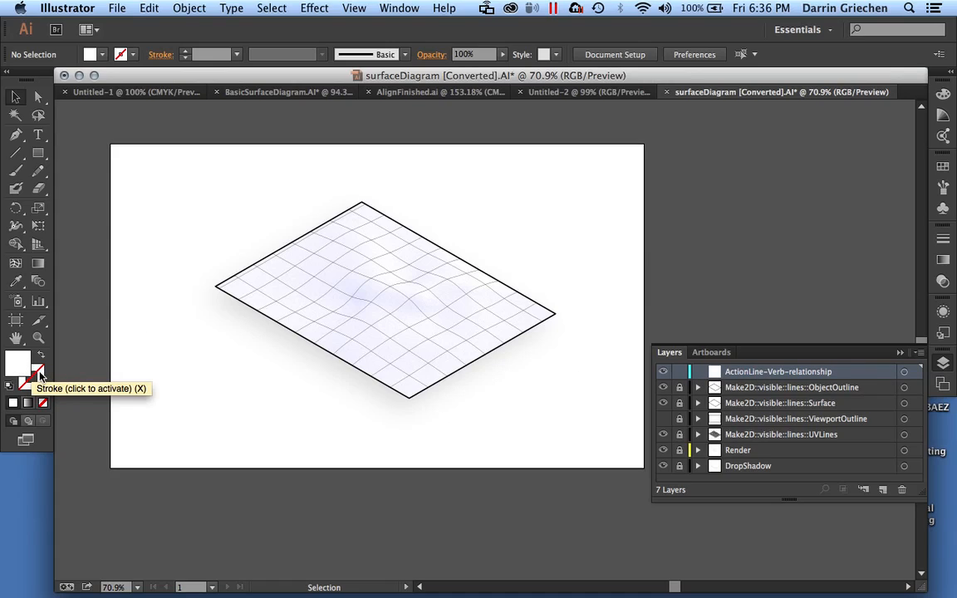
# Set the stroke colour to dark red 990000 and turn off Smart Guides.
pyautogui.click(39, 376)
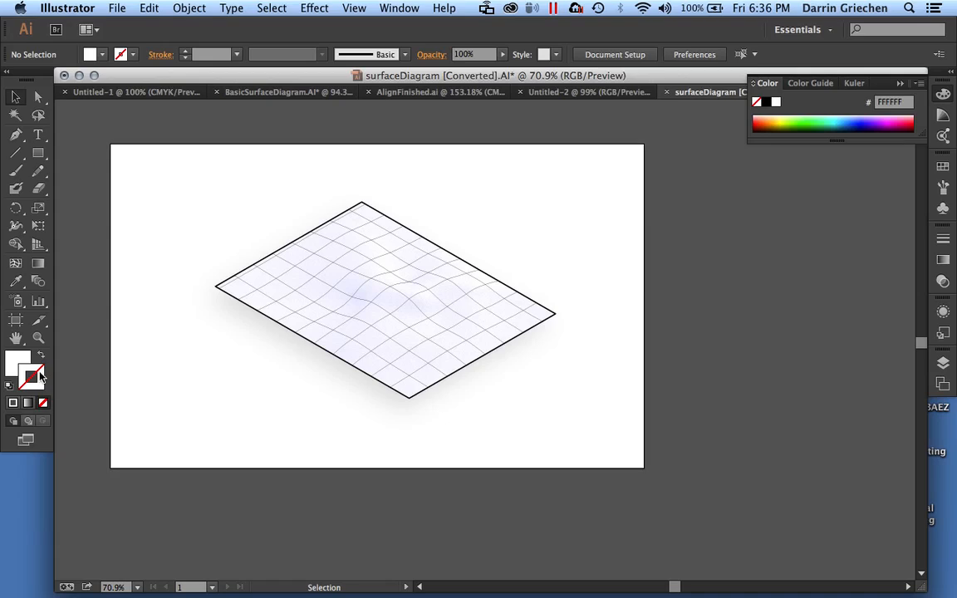
pyautogui.doubleClick(40, 375)
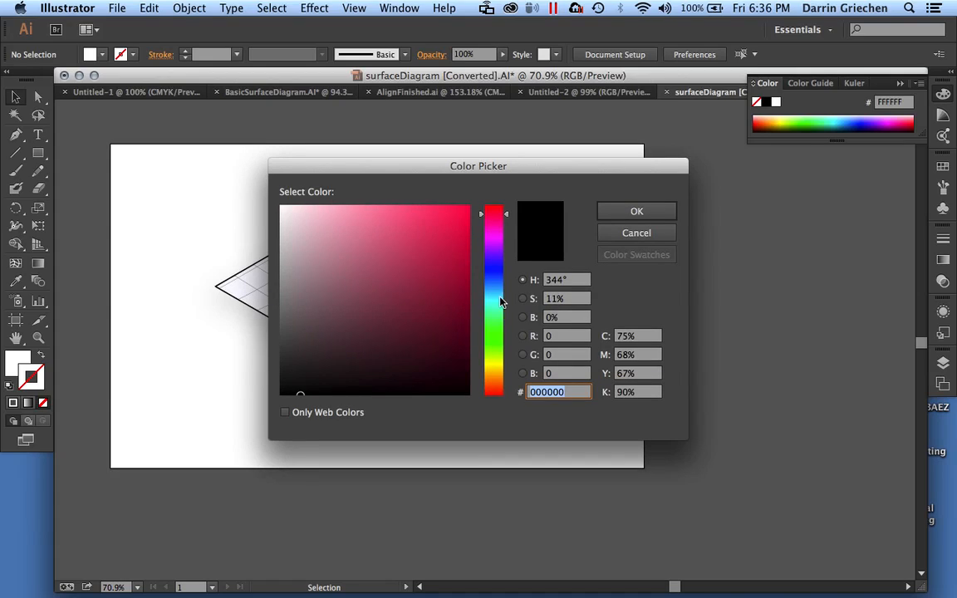
pyautogui.moveTo(507, 215)
pyautogui.mouseDown()
pyautogui.moveTo(507, 346)
pyautogui.moveTo(504, 204)
pyautogui.mouseUp()
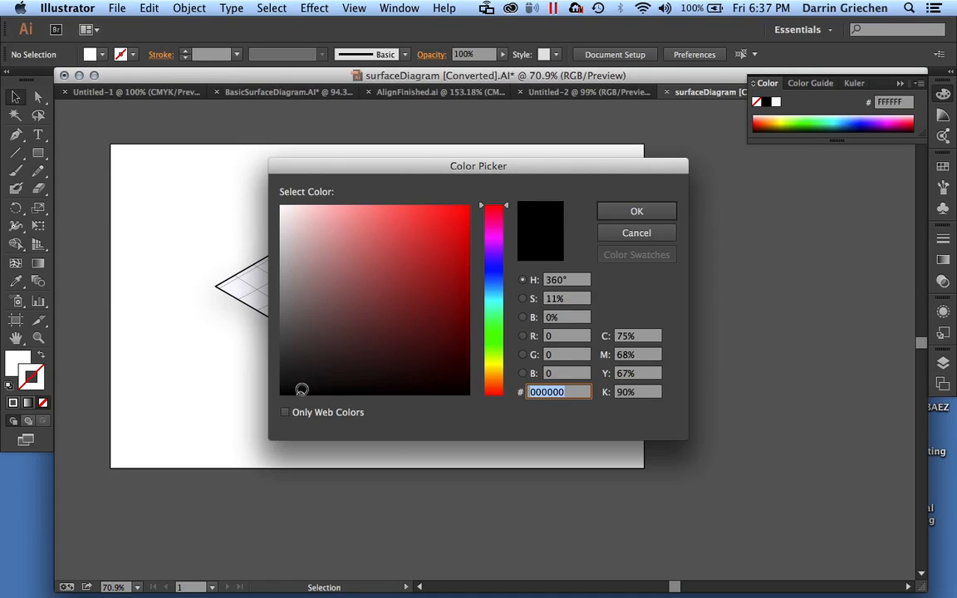
pyautogui.click(399, 375)
pyautogui.moveTo(399, 374); pyautogui.dragTo(399, 320)
pyautogui.moveTo(418, 255)
pyautogui.mouseDown()
pyautogui.moveTo(450, 246)
pyautogui.moveTo(475, 282)
pyautogui.mouseUp()
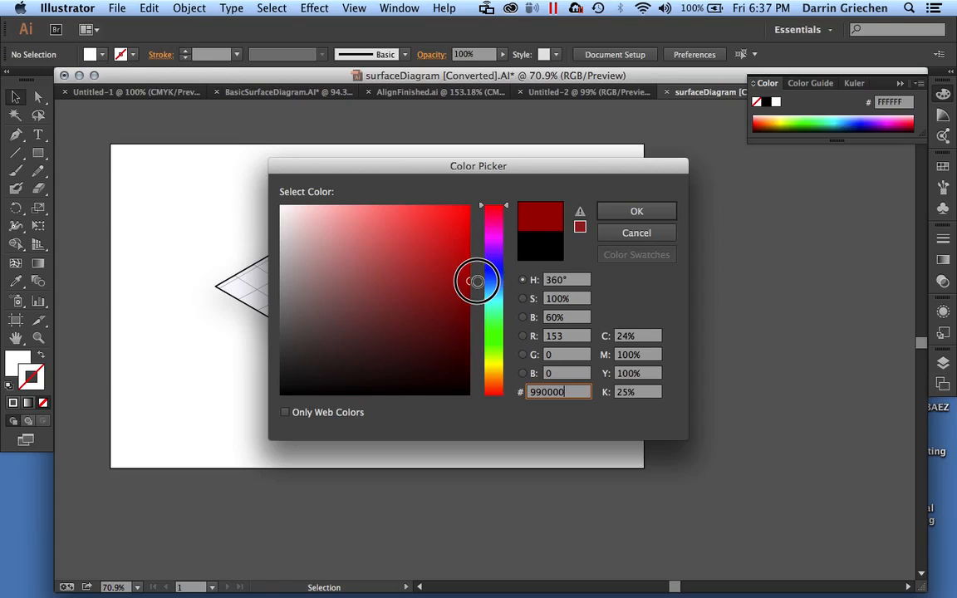
pyautogui.moveTo(444, 276)
pyautogui.mouseDown()
pyautogui.moveTo(381, 271)
pyautogui.moveTo(474, 280)
pyautogui.mouseUp()
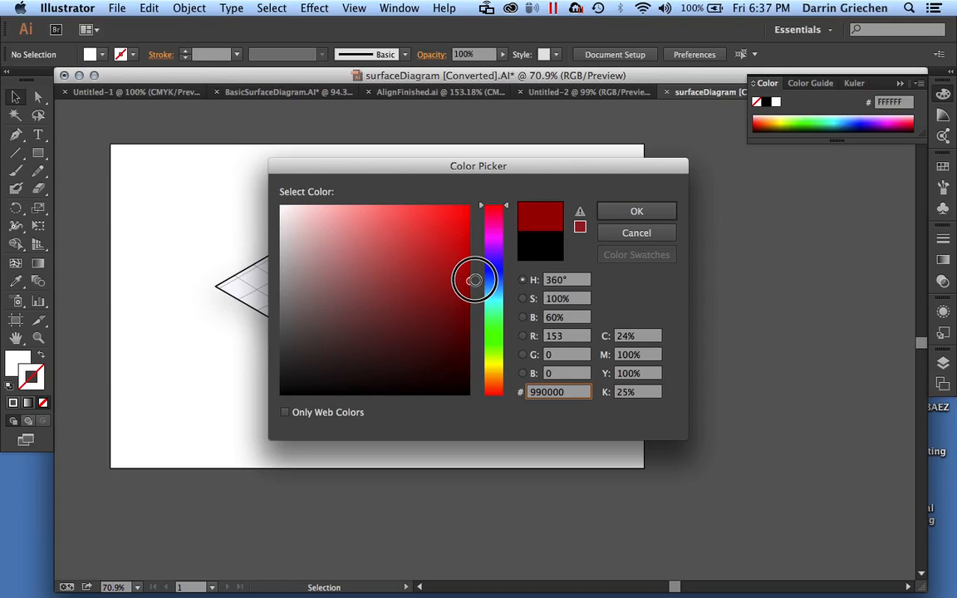
pyautogui.click(614, 213)
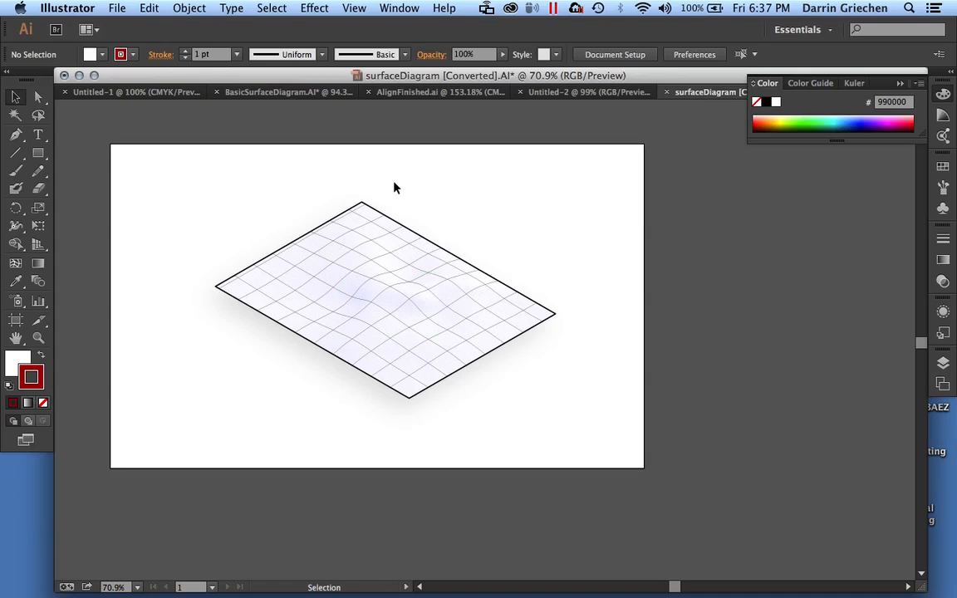
pyautogui.click(355, 8)
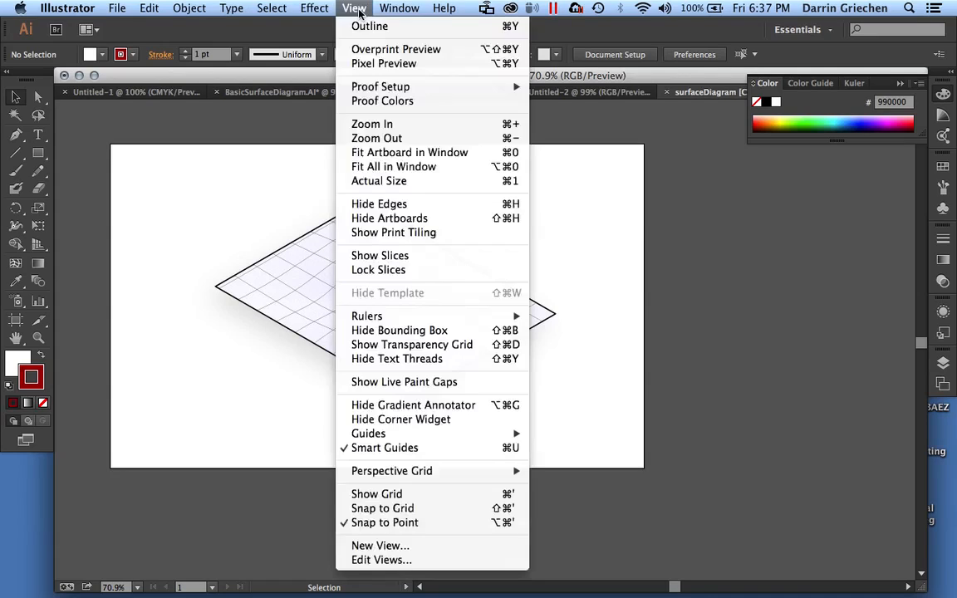
pyautogui.click(401, 448)
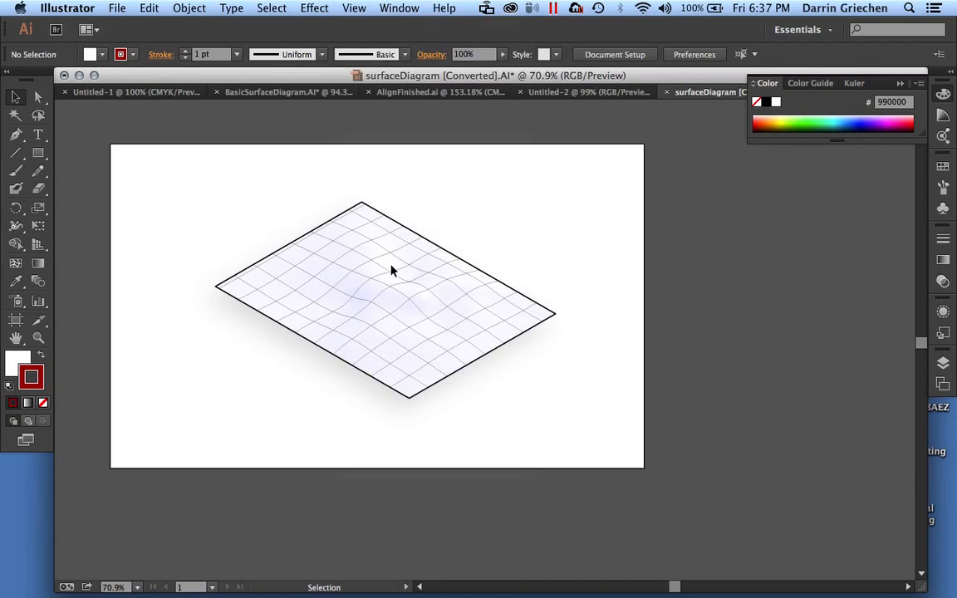
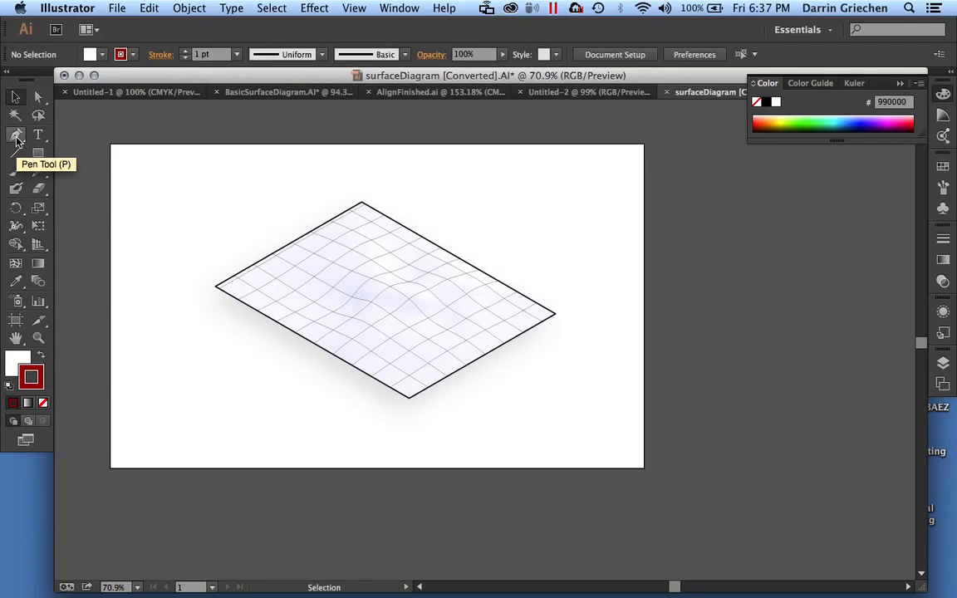
# Draw a practice path beside the surface with the Pen tool, combining straight zigzag segments and smooth curves, and deselect it.
pyautogui.click(16, 139)
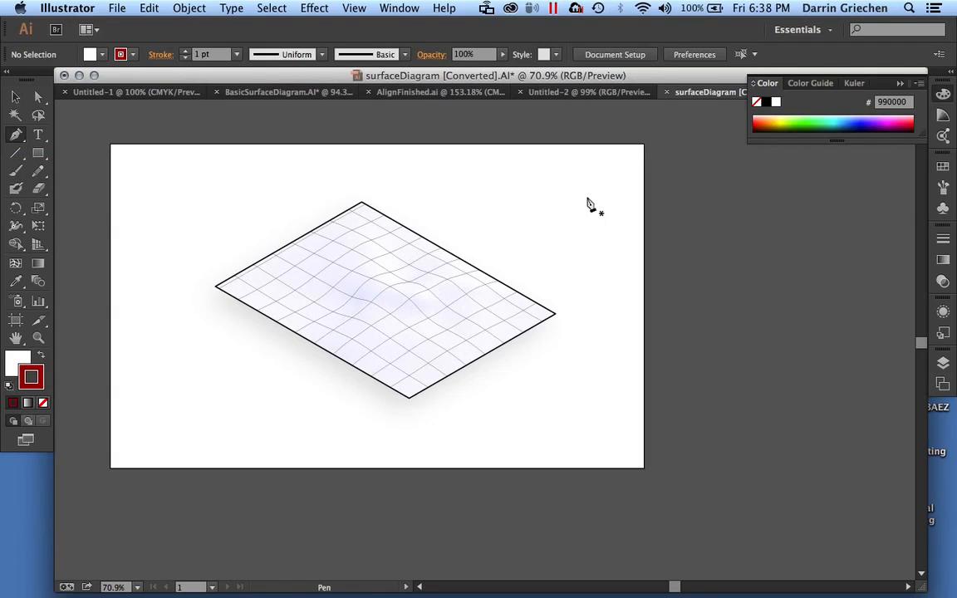
pyautogui.click(438, 177)
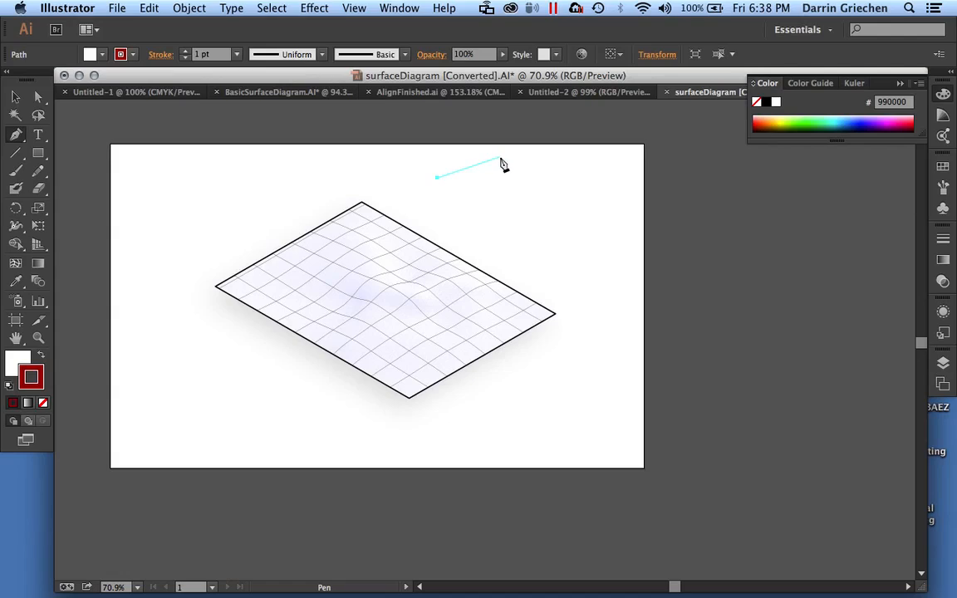
pyautogui.click(497, 157)
pyautogui.click(530, 222)
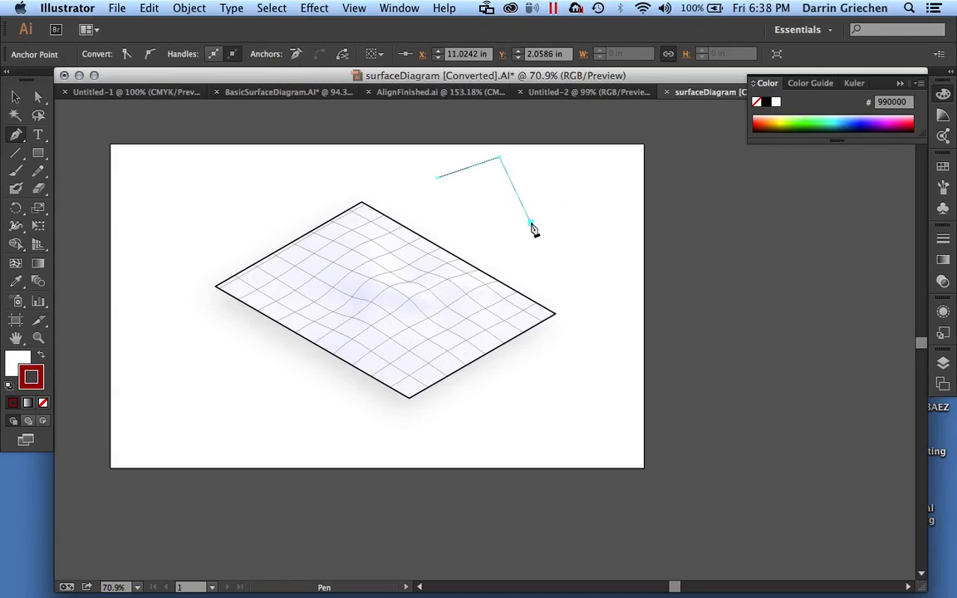
pyautogui.click(592, 258)
pyautogui.click(612, 265)
pyautogui.moveTo(620, 297); pyautogui.dragTo(615, 327)
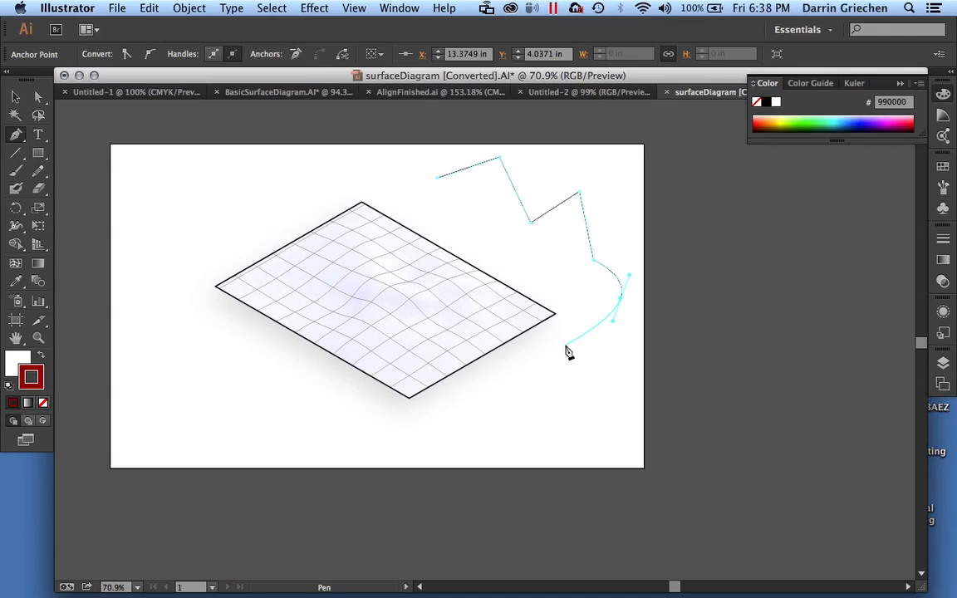
pyautogui.moveTo(566, 347); pyautogui.dragTo(549, 383)
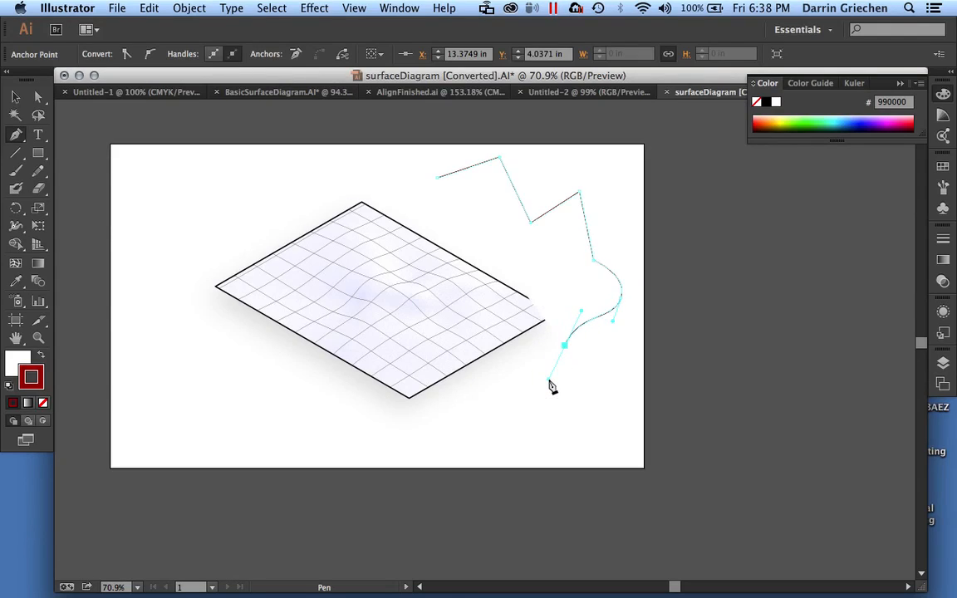
pyautogui.click(597, 405)
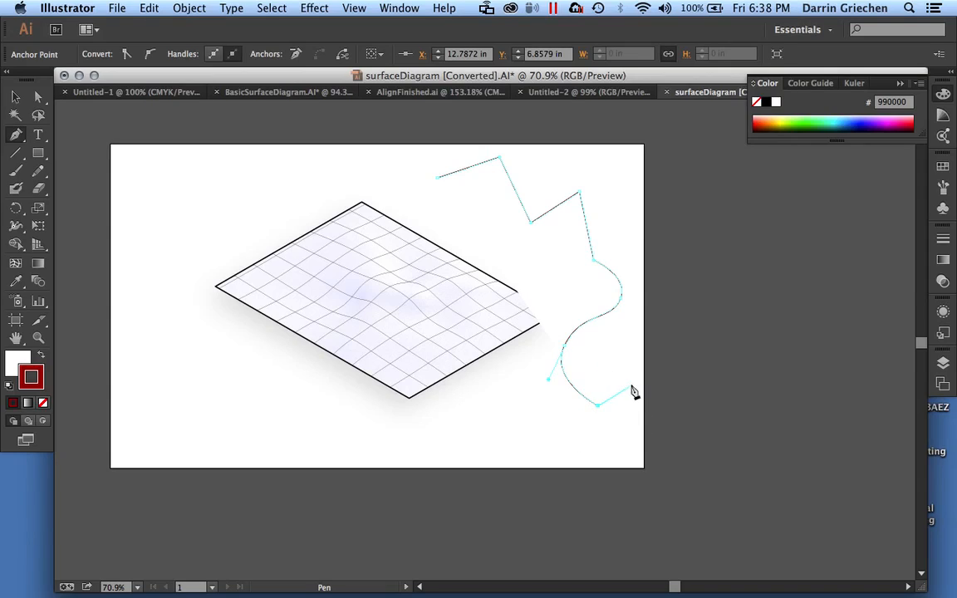
pyautogui.press('Escape')
pyautogui.click(15, 98)
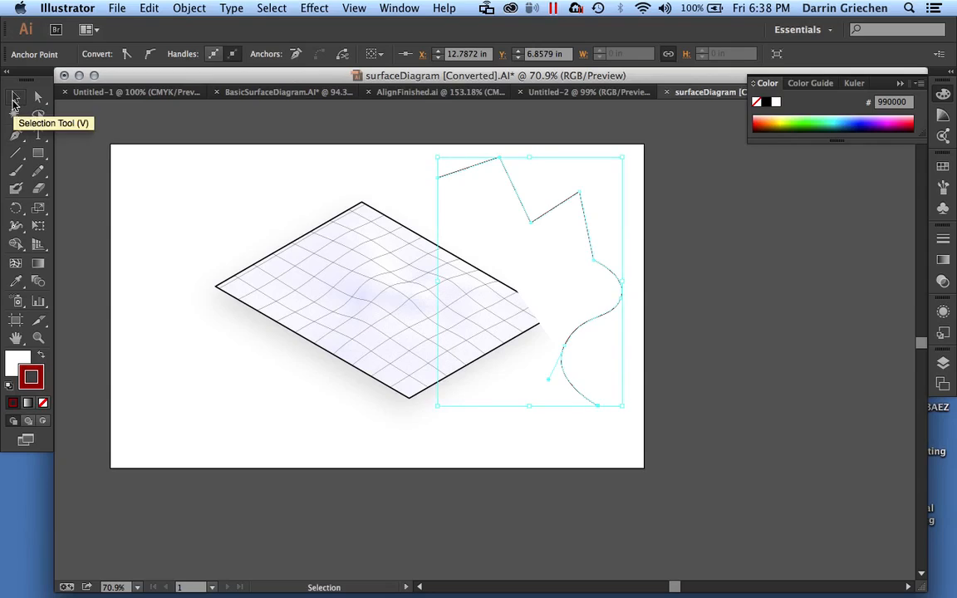
pyautogui.click(196, 219)
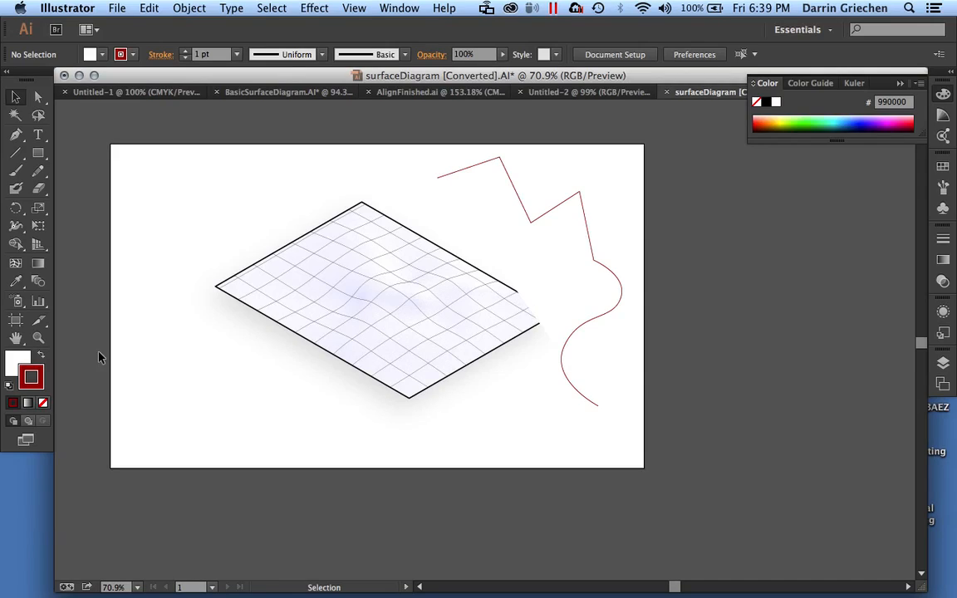
# Set the fill to None as the default and for the practice path, and deselect it.
pyautogui.click(14, 363)
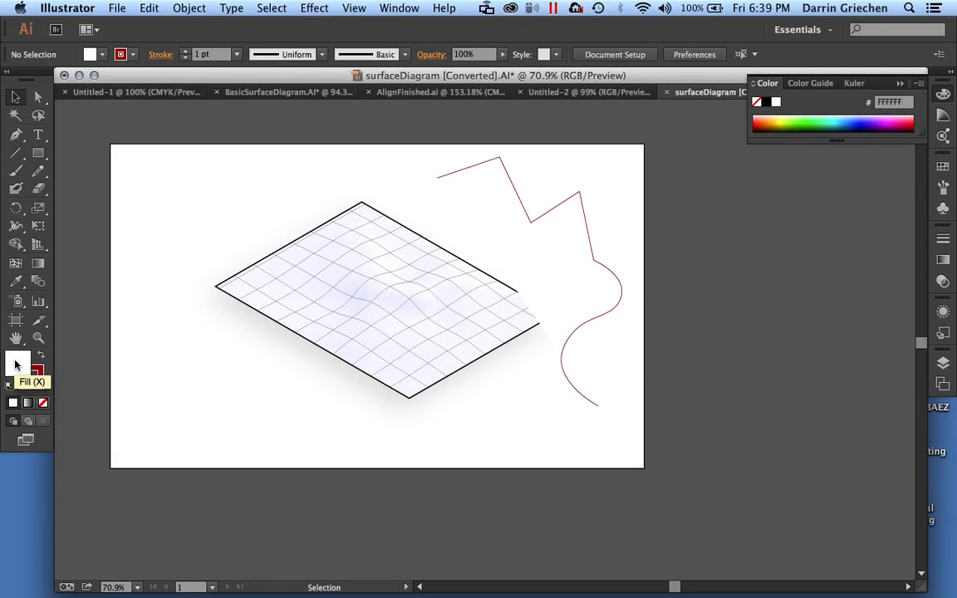
pyautogui.click(43, 404)
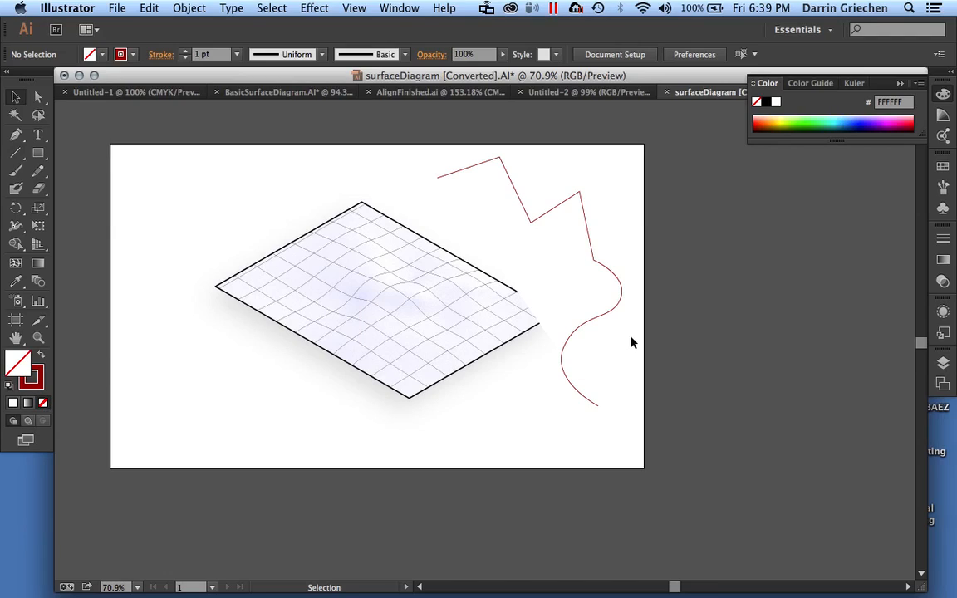
pyautogui.click(605, 318)
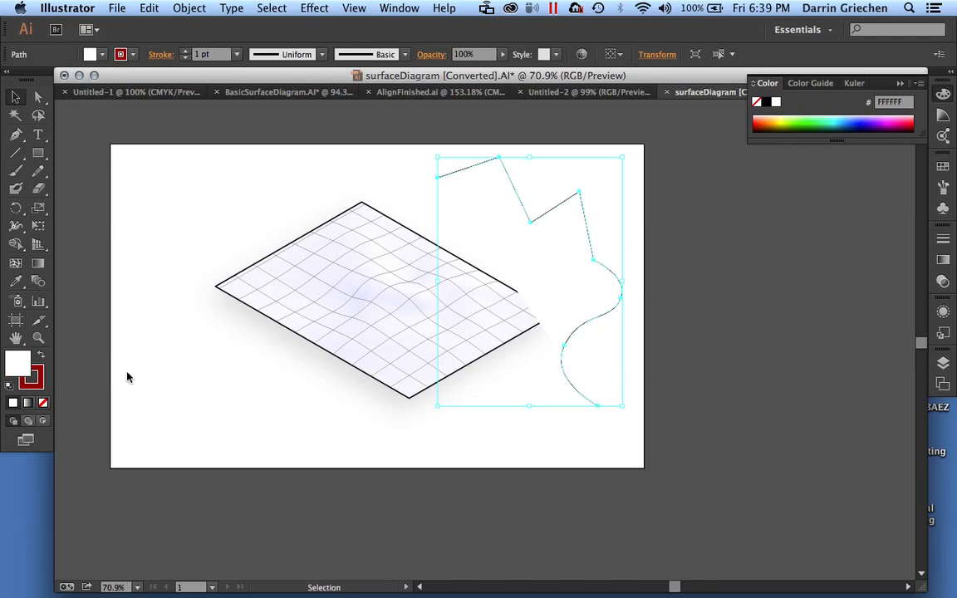
pyautogui.click(43, 403)
pyautogui.click(122, 248)
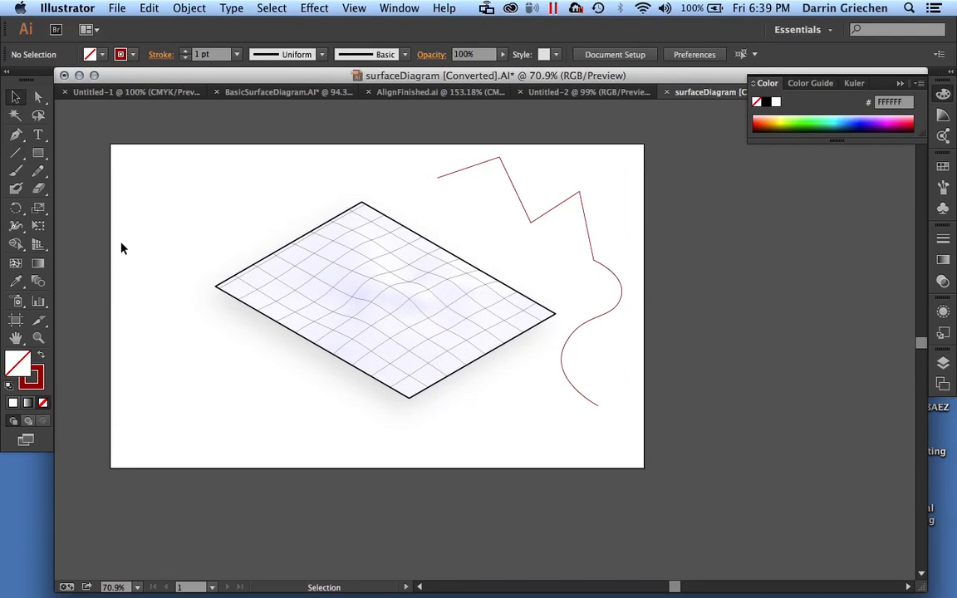
# Delete the practice path.
pyautogui.click(564, 208)
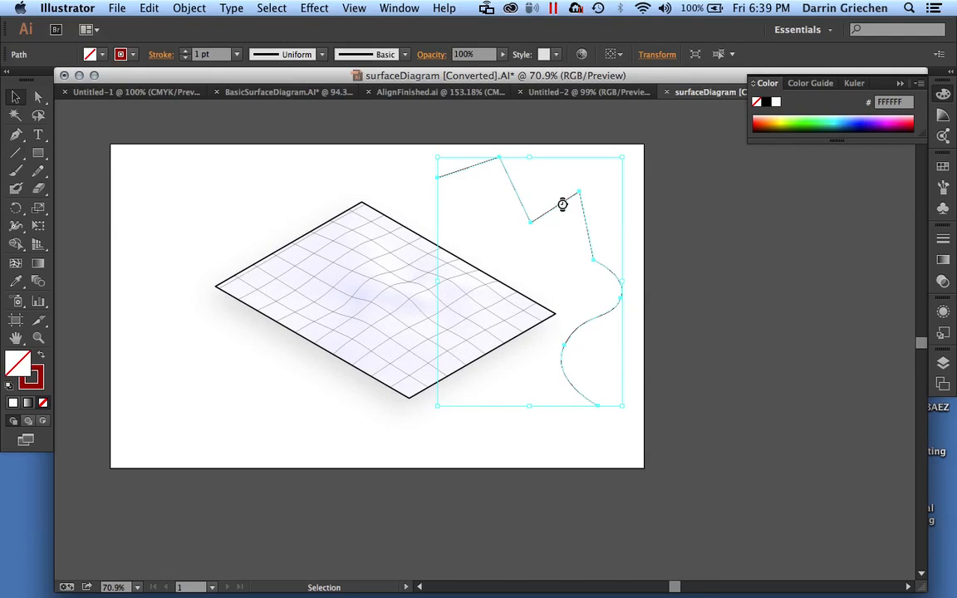
pyautogui.press('Delete')
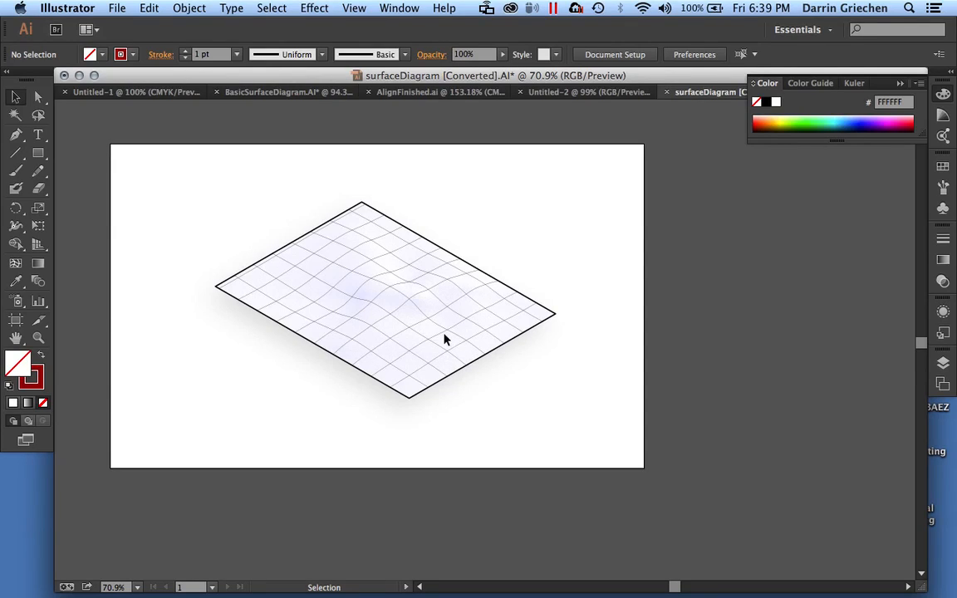
# Draw a winding open path across the surface with the Pen tool on the ActionLine-Verb-relationship layer, running from below its front edge to near the back edge, and deselect it.
pyautogui.scroll(1, 432, 307)
pyautogui.keyDown('alt'); pyautogui.scroll(3, 432, 308); pyautogui.keyUp('alt')
pyautogui.keyDown('alt'); pyautogui.scroll(2, 433, 307); pyautogui.keyUp('alt')
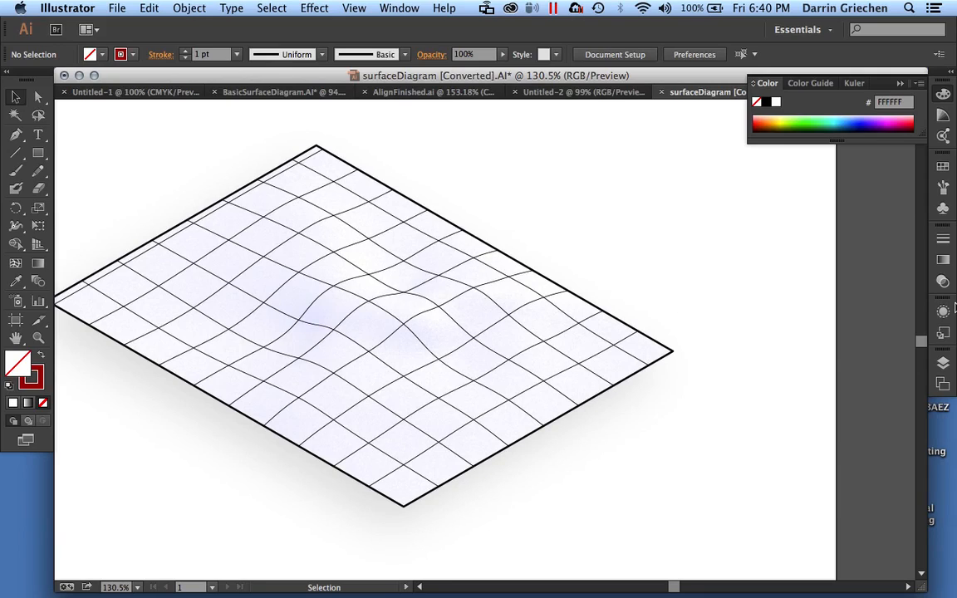
pyautogui.click(942, 363)
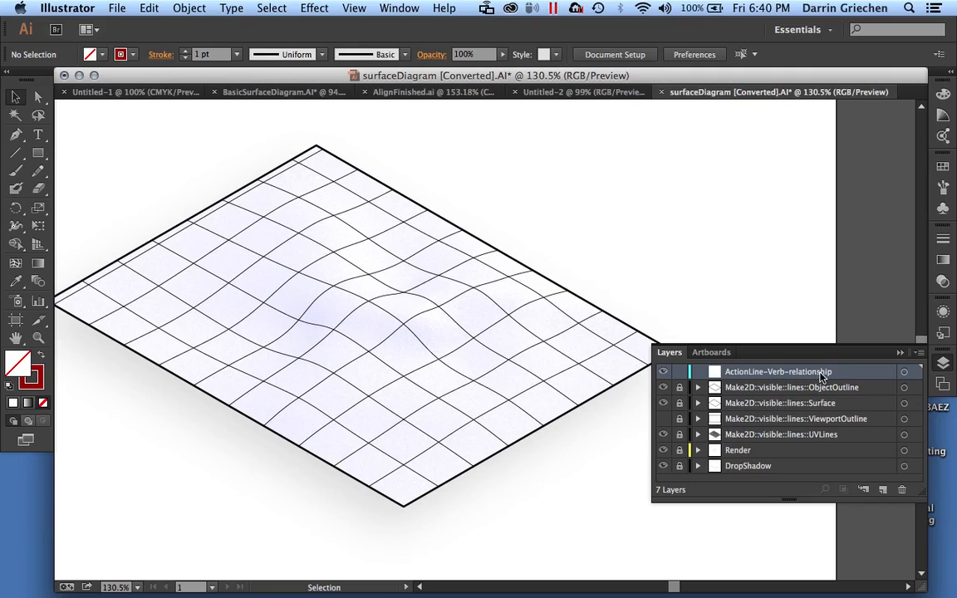
pyautogui.click(901, 354)
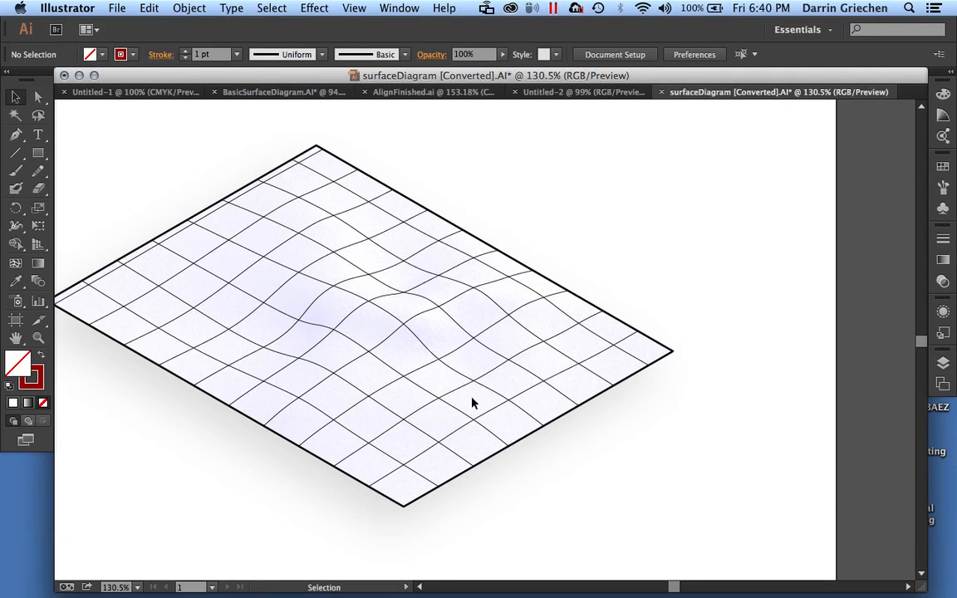
pyautogui.click(17, 136)
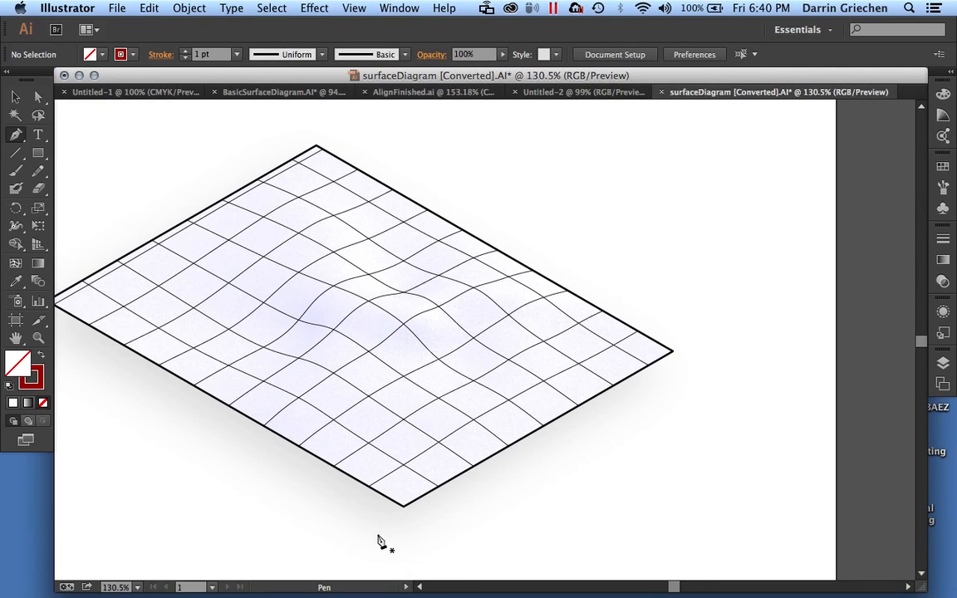
pyautogui.moveTo(362, 530); pyautogui.dragTo(357, 502)
pyautogui.moveTo(356, 500); pyautogui.dragTo(373, 404)
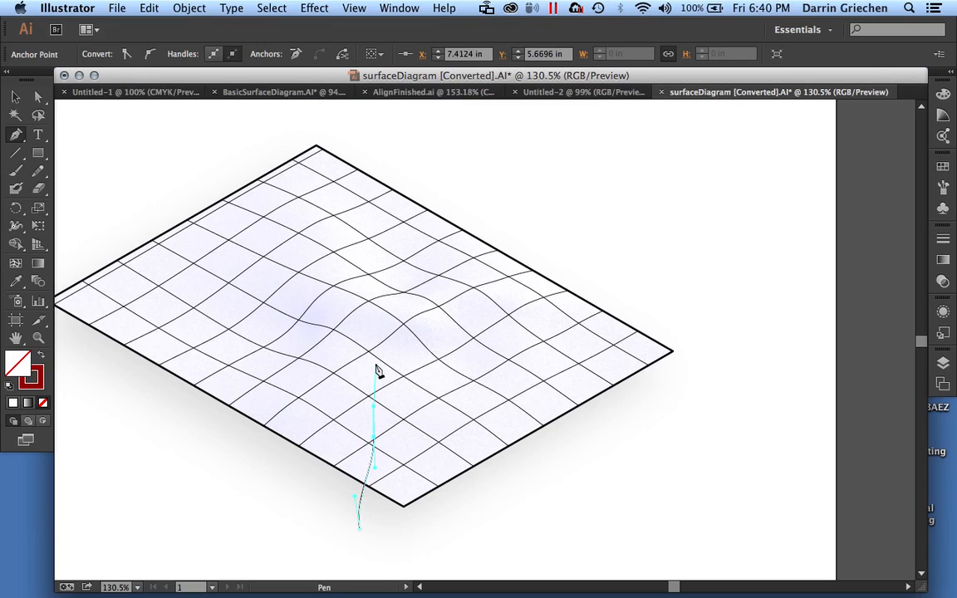
pyautogui.moveTo(390, 391); pyautogui.dragTo(392, 392)
pyautogui.moveTo(387, 365); pyautogui.dragTo(315, 335)
pyautogui.moveTo(303, 284); pyautogui.dragTo(366, 185)
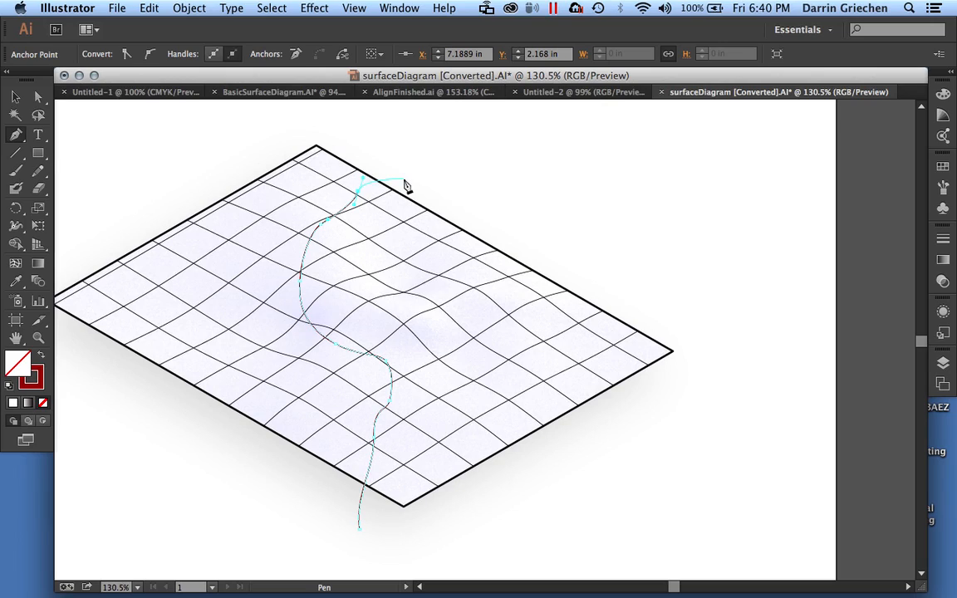
pyautogui.press('Escape')
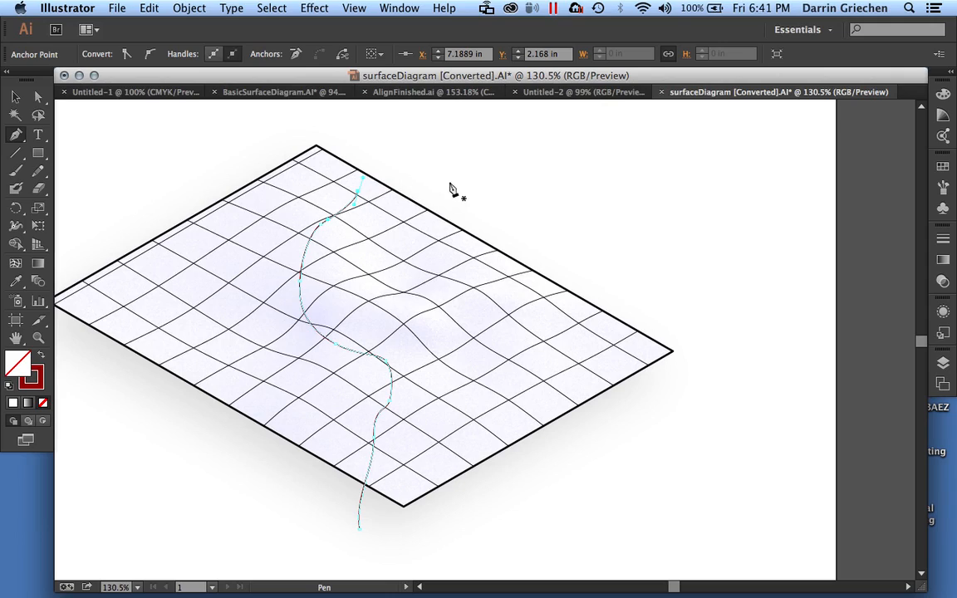
pyautogui.click(14, 101)
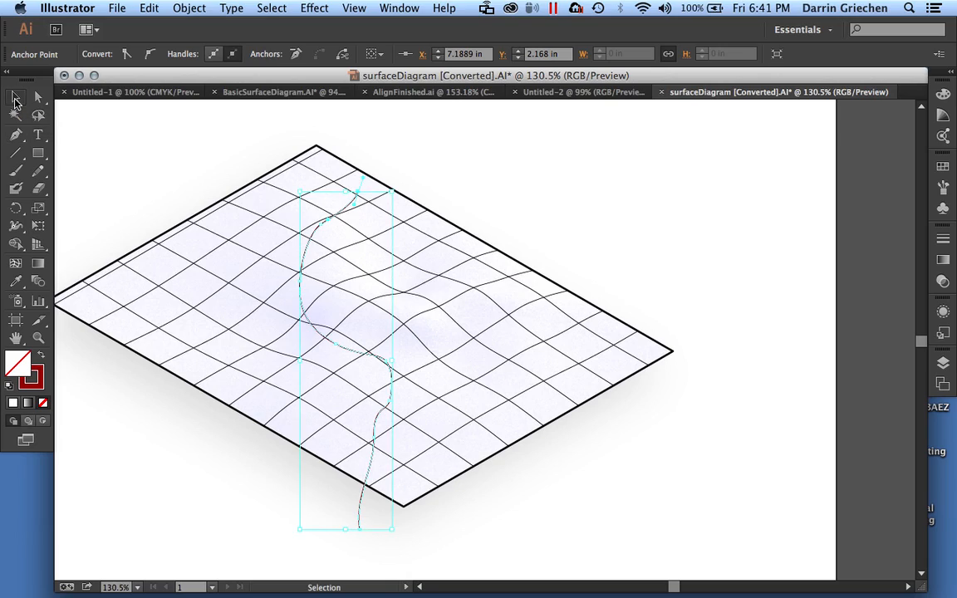
pyautogui.click(125, 178)
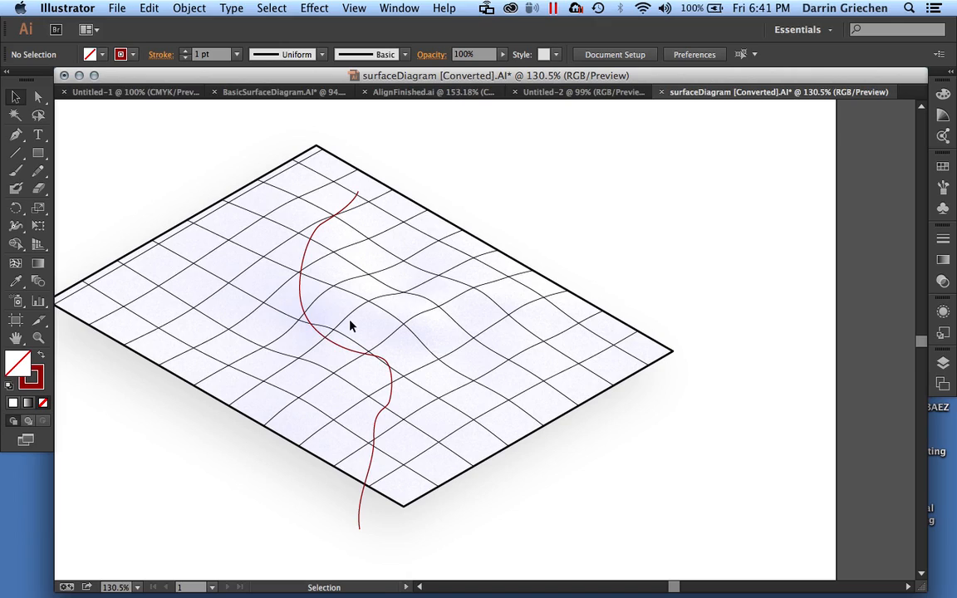
# Set the stroke weight of the winding red path to 9 pt and deselect it.
pyautogui.click(355, 202)
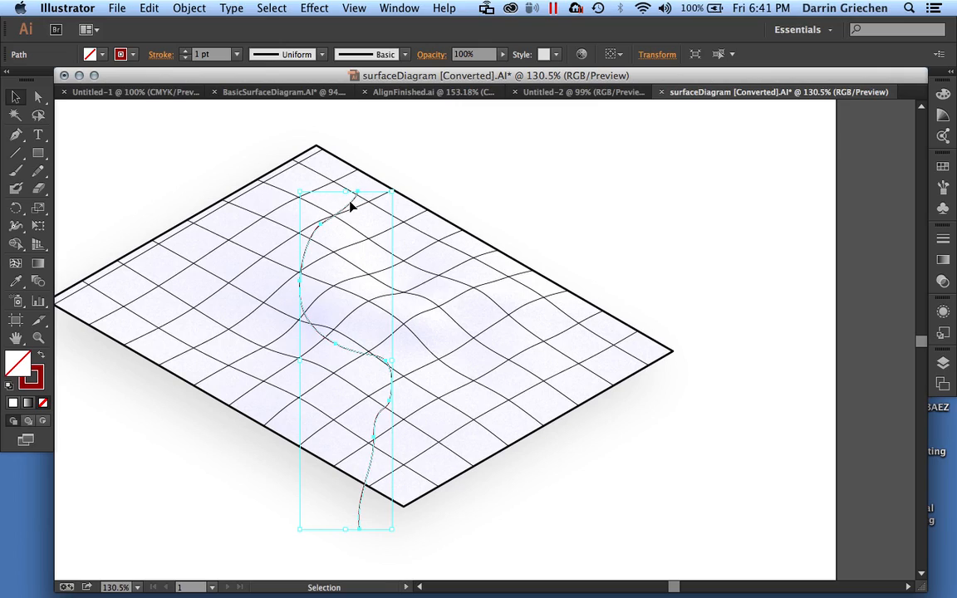
pyautogui.click(187, 52)
pyautogui.click(187, 53)
pyautogui.click(187, 53)
pyautogui.click(187, 53)
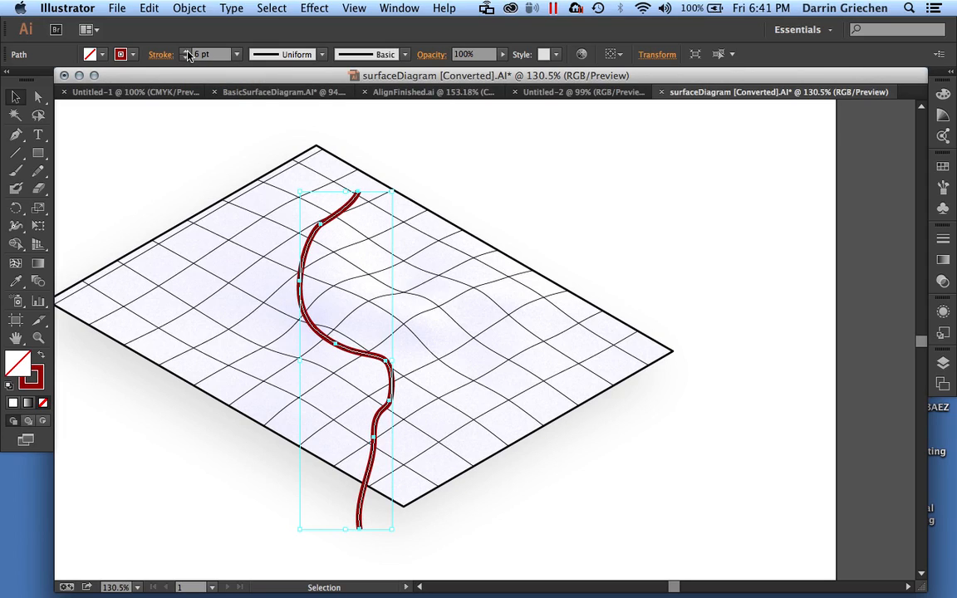
pyautogui.click(200, 58)
pyautogui.press('Up')
pyautogui.press('Up')
pyautogui.press('Up')
pyautogui.press('Up')
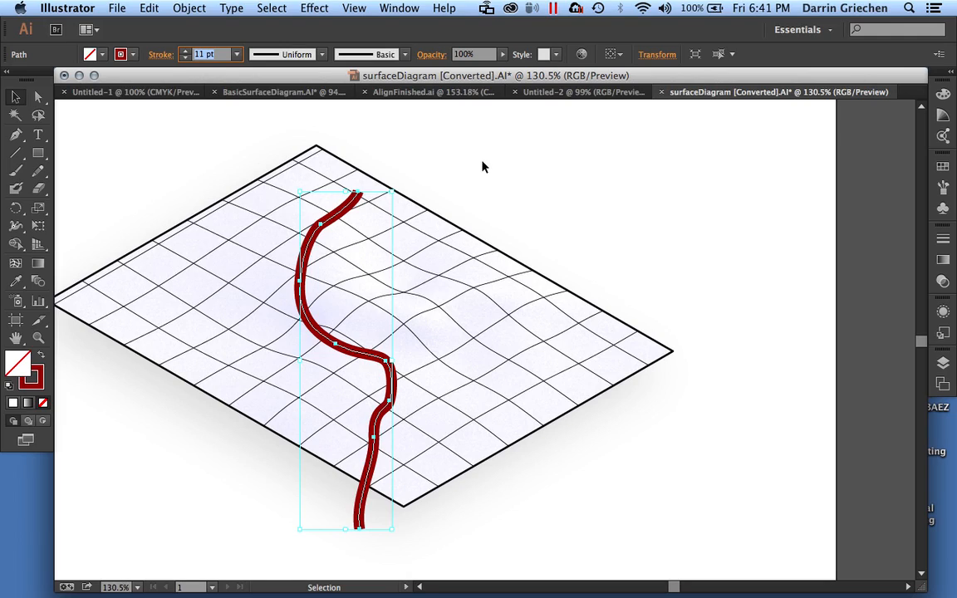
pyautogui.press('Down')
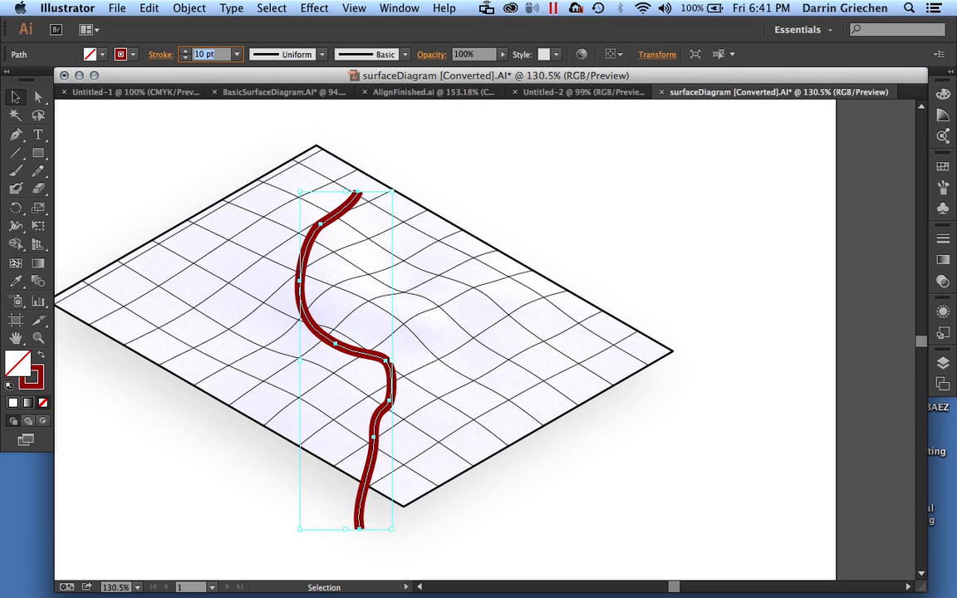
pyautogui.press('Down')
pyautogui.press('Up')
pyautogui.press('Up')
pyautogui.press('Up')
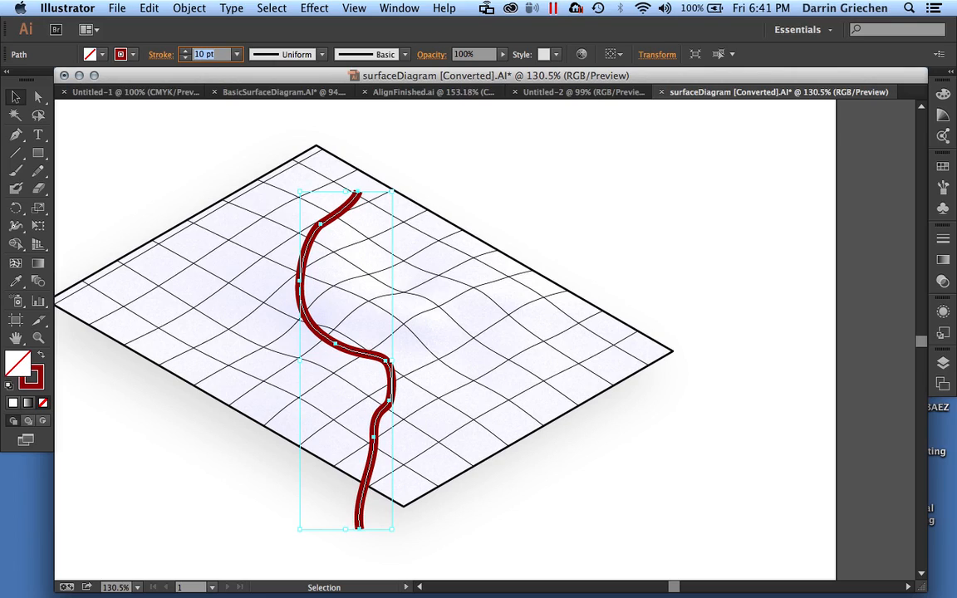
pyautogui.press('Down')
pyautogui.press('Down')
pyautogui.press('Down')
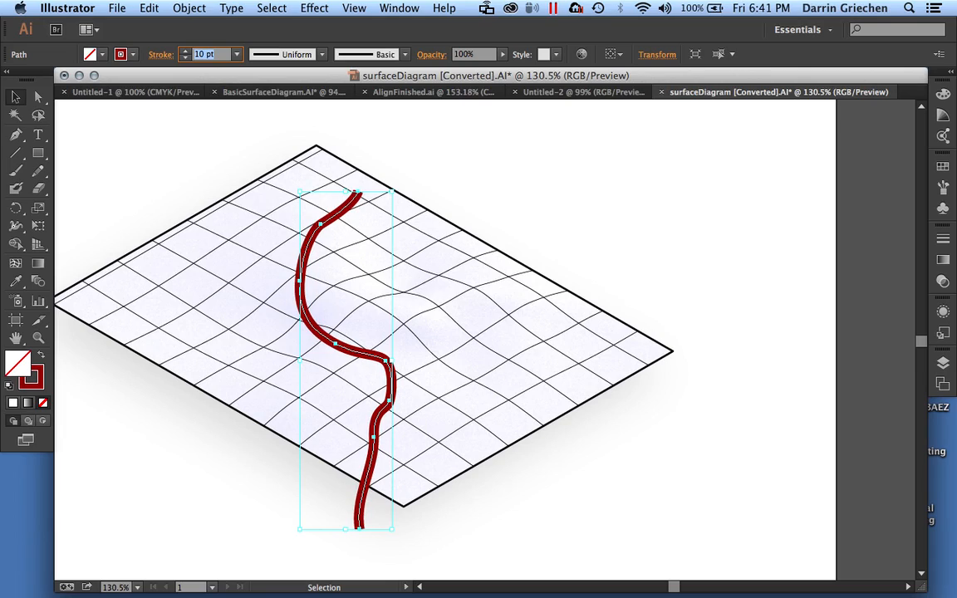
pyautogui.click(478, 203)
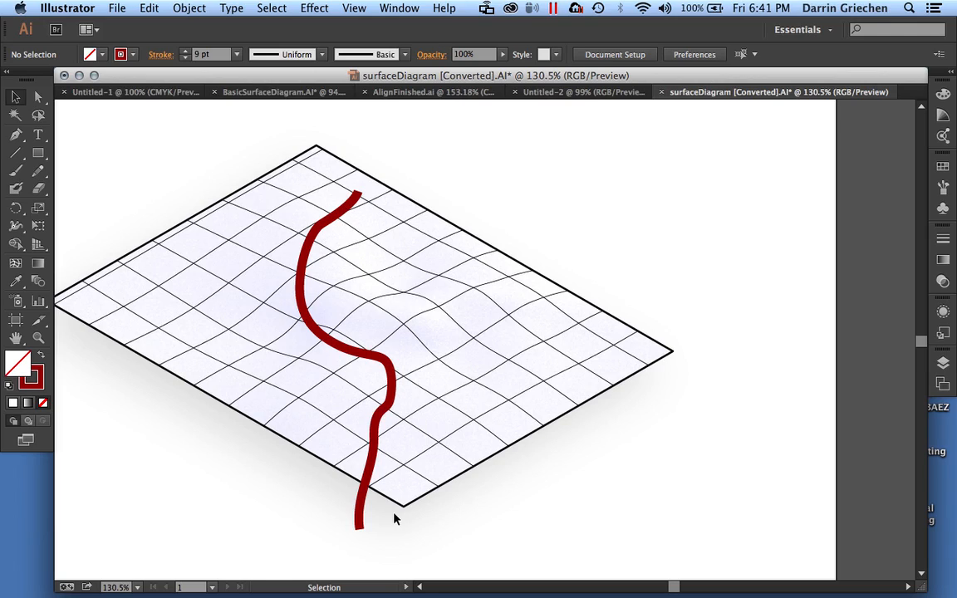
# Give the winding red path's stroke a Round Cap.
pyautogui.click(360, 521)
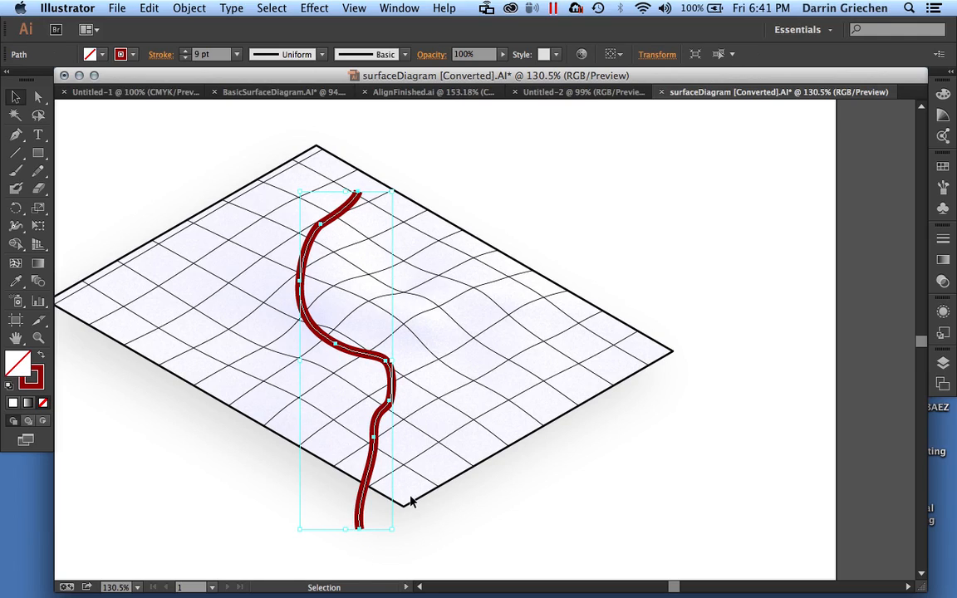
pyautogui.click(159, 56)
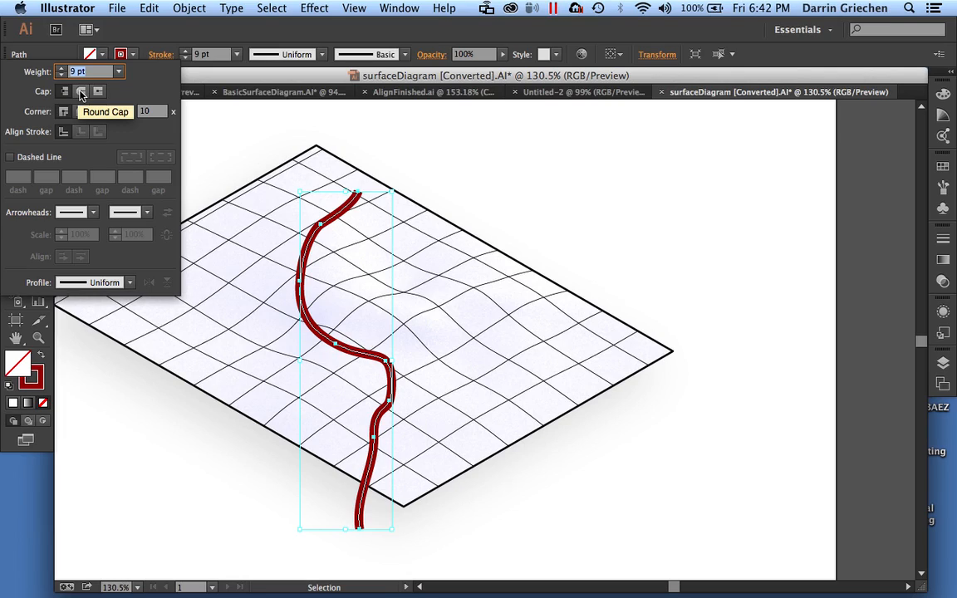
pyautogui.click(81, 93)
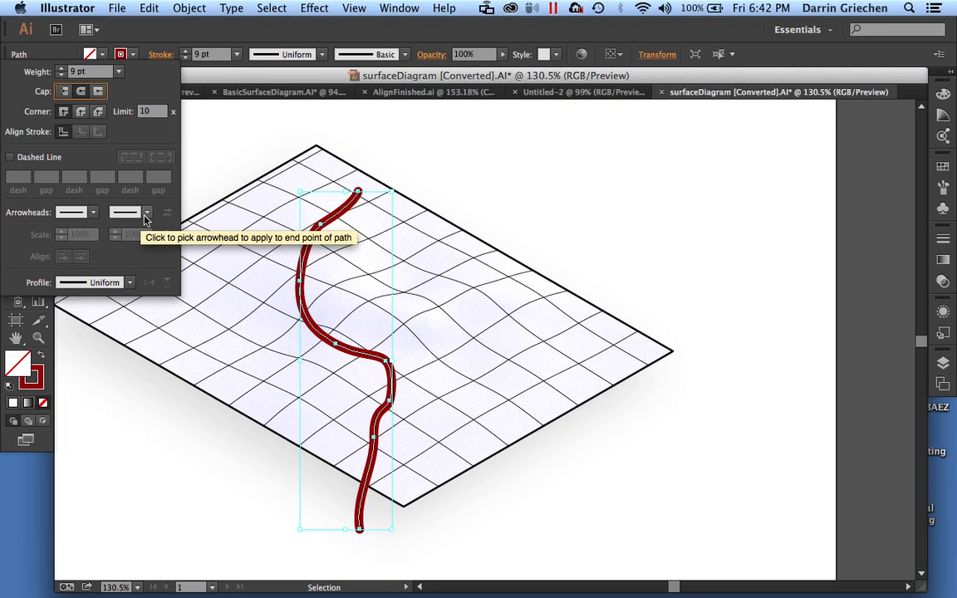
# Try the Arrow 1 arrowhead on the red path's start point and reset it to None.
pyautogui.click(78, 214)
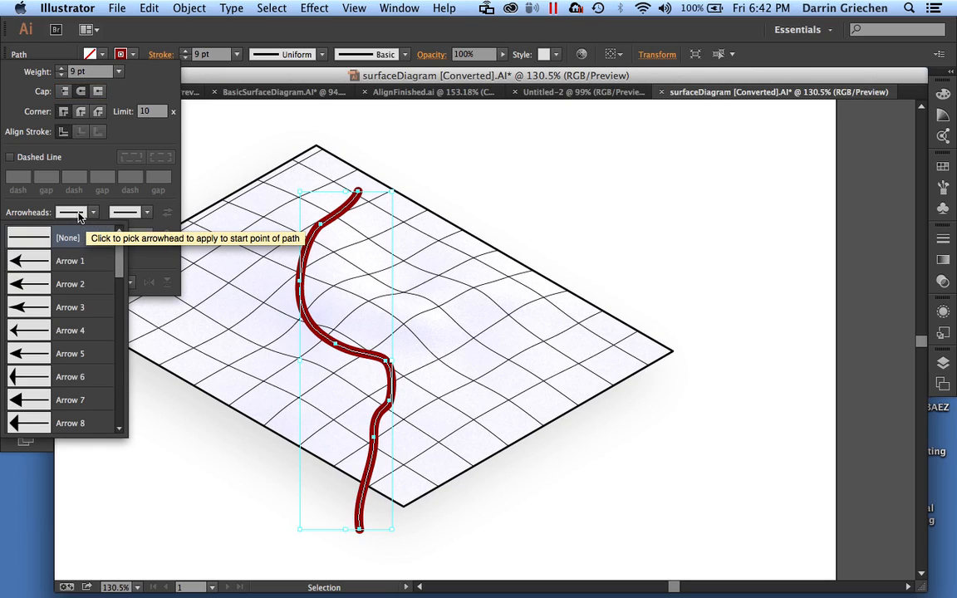
pyautogui.click(75, 239)
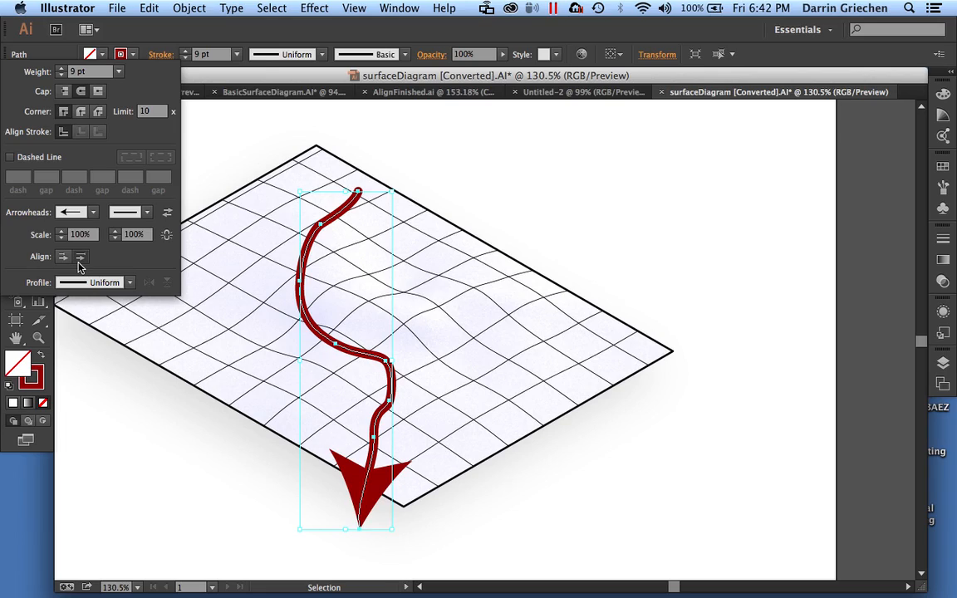
pyautogui.click(95, 215)
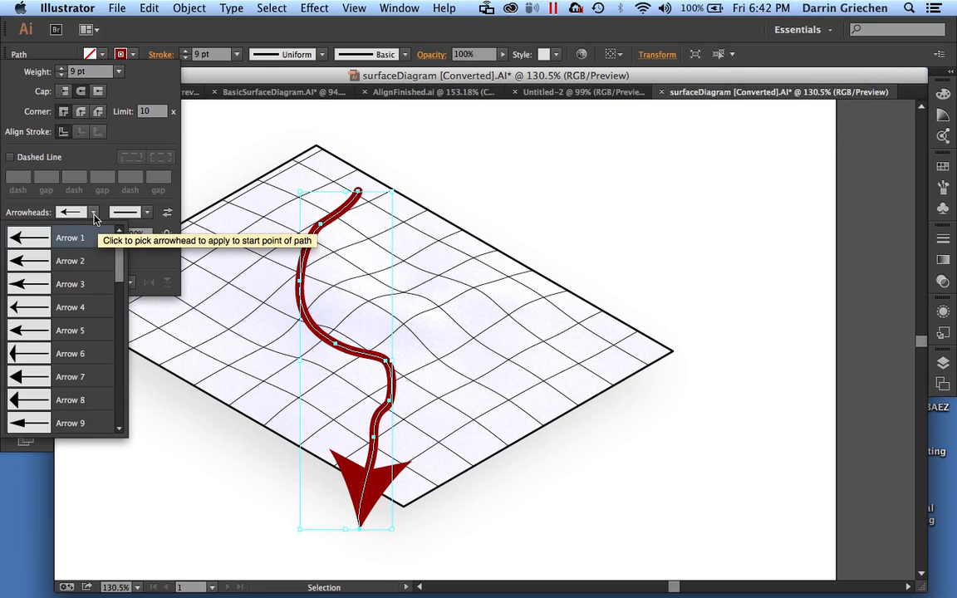
pyautogui.click(121, 235)
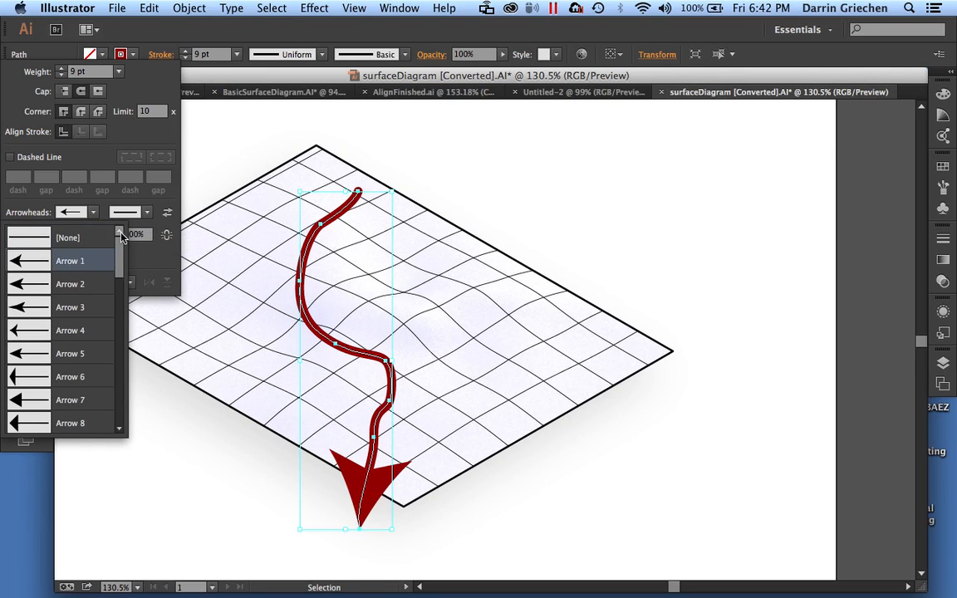
pyautogui.click(94, 242)
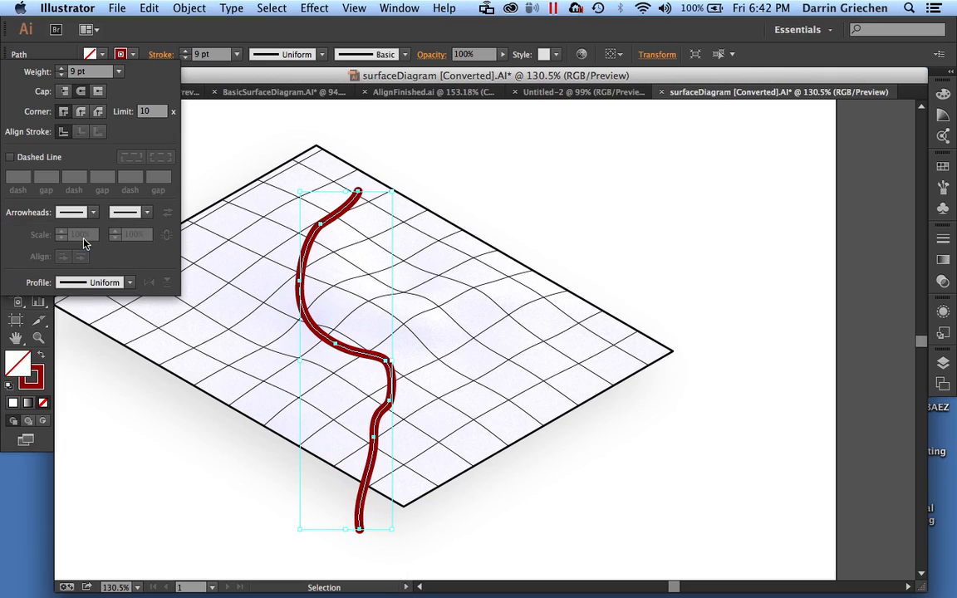
# Apply an arrowhead to the red path's end point, trying Arrow 1 and settling on Arrow 8.
pyautogui.click(148, 214)
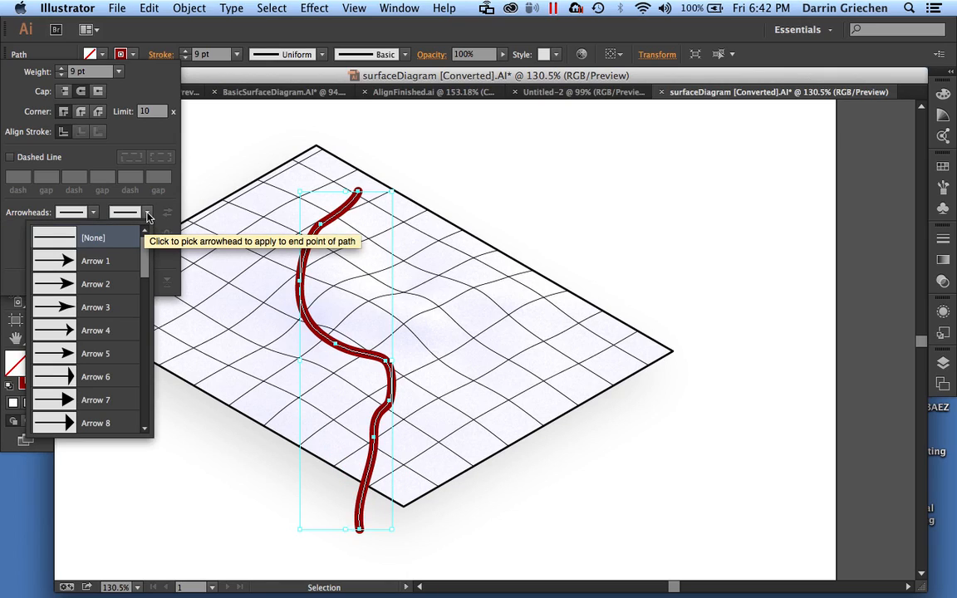
pyautogui.click(114, 262)
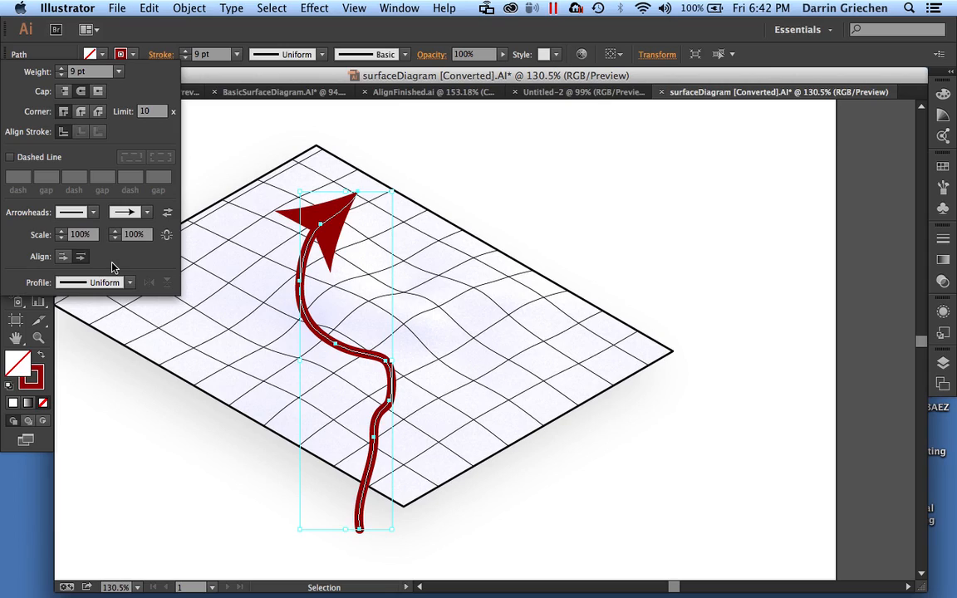
pyautogui.click(127, 213)
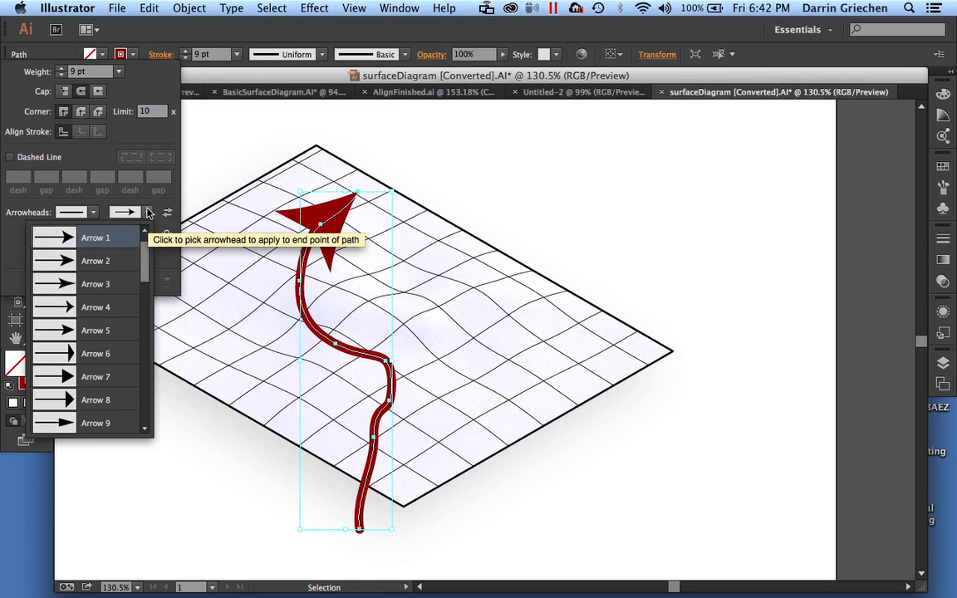
pyautogui.click(69, 400)
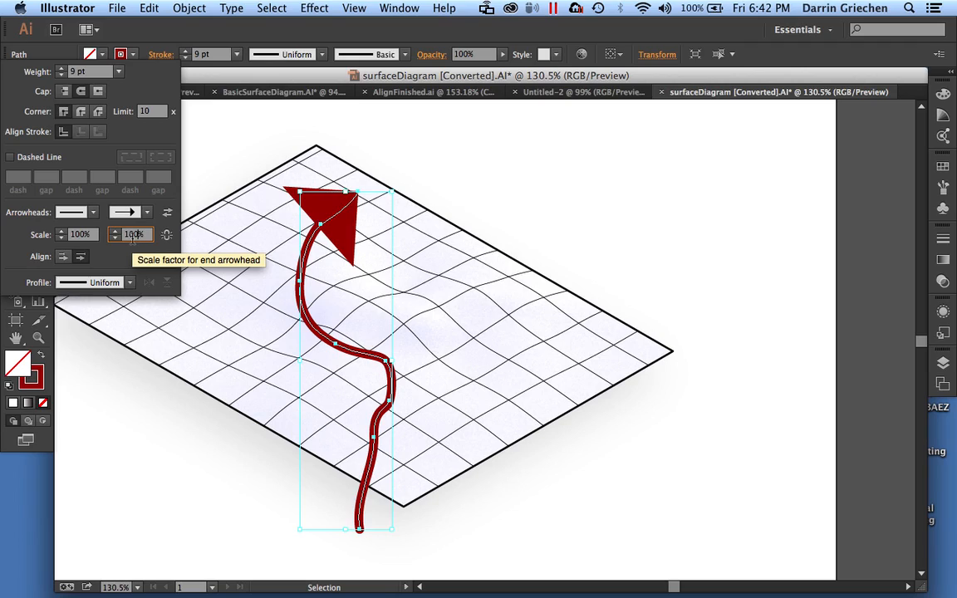
# Reduce the scale of the red path's end arrowhead to 30% and deselect the path.
pyautogui.press('Down')
pyautogui.press('Down')
pyautogui.press('Down')
pyautogui.press('Down')
pyautogui.press('Down')
pyautogui.press('Down')
pyautogui.press('Down')
pyautogui.press('Down')
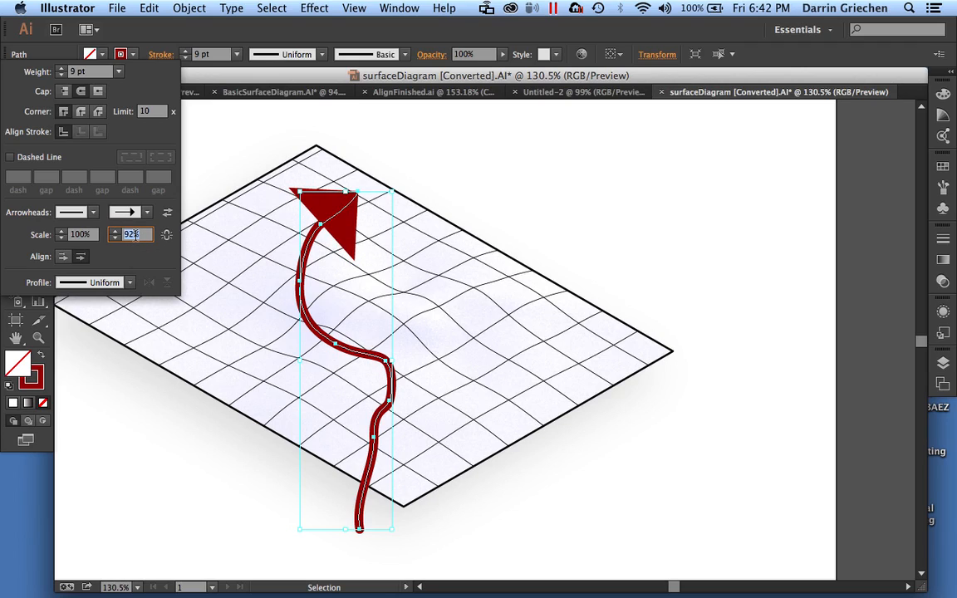
pyautogui.press('Down')
pyautogui.press('Down')
pyautogui.press('Down')
pyautogui.press('Down')
pyautogui.press('Down')
pyautogui.press('Down')
pyautogui.press('Down')
pyautogui.press('Down')
pyautogui.press('Down')
pyautogui.press('Down')
pyautogui.press('Down')
pyautogui.press('Down')
pyautogui.press('Down')
pyautogui.press('Down')
pyautogui.press('Down')
pyautogui.press('Down')
pyautogui.press('Down')
pyautogui.press('Down')
pyautogui.press('Down')
pyautogui.press('Down')
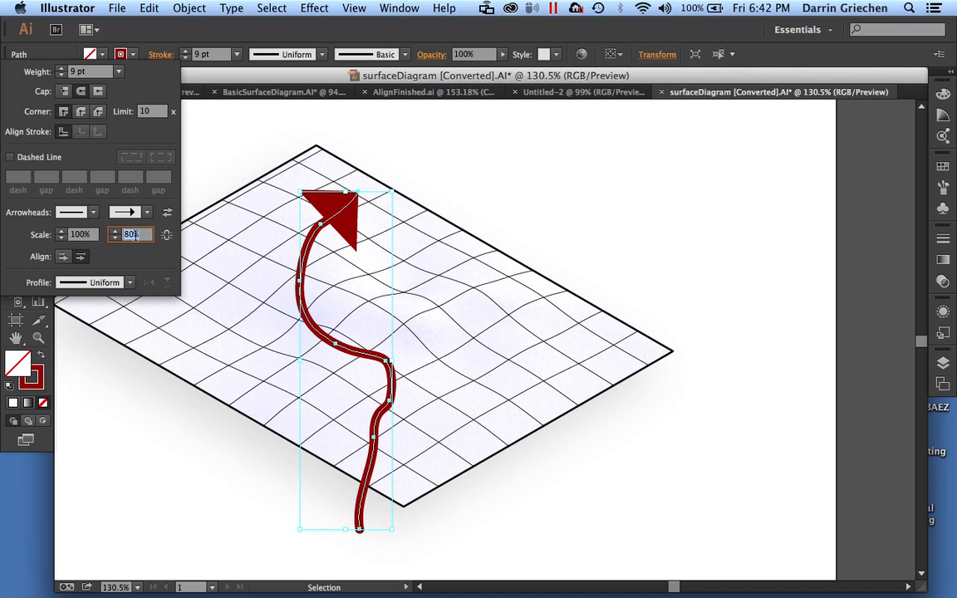
pyautogui.press('Down')
pyautogui.press('Down')
pyautogui.press('Down')
pyautogui.press('Down')
pyautogui.press('Down')
pyautogui.press('Down')
pyautogui.press('Down')
pyautogui.press('Down')
pyautogui.press('Down')
pyautogui.press('Down')
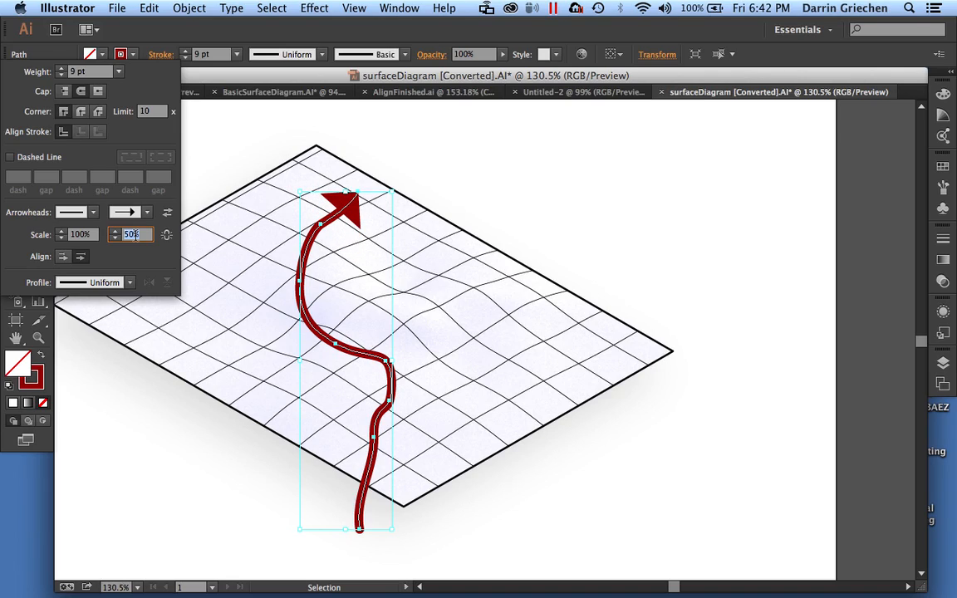
pyautogui.press('Down')
pyautogui.press('Down')
pyautogui.press('Down')
pyautogui.press('Down')
pyautogui.press('Down')
pyautogui.press('Down')
pyautogui.press('Down')
pyautogui.press('Down')
pyautogui.press('Down')
pyautogui.press('Down')
pyautogui.press('Up')
pyautogui.press('Up')
pyautogui.press('Up')
pyautogui.press('Up')
pyautogui.press('Up')
pyautogui.press('Up')
pyautogui.press('Up')
pyautogui.press('Up')
pyautogui.press('Up')
pyautogui.press('Up')
pyautogui.hotkey('shift', 'Down')
pyautogui.hotkey('shift', 'Down')
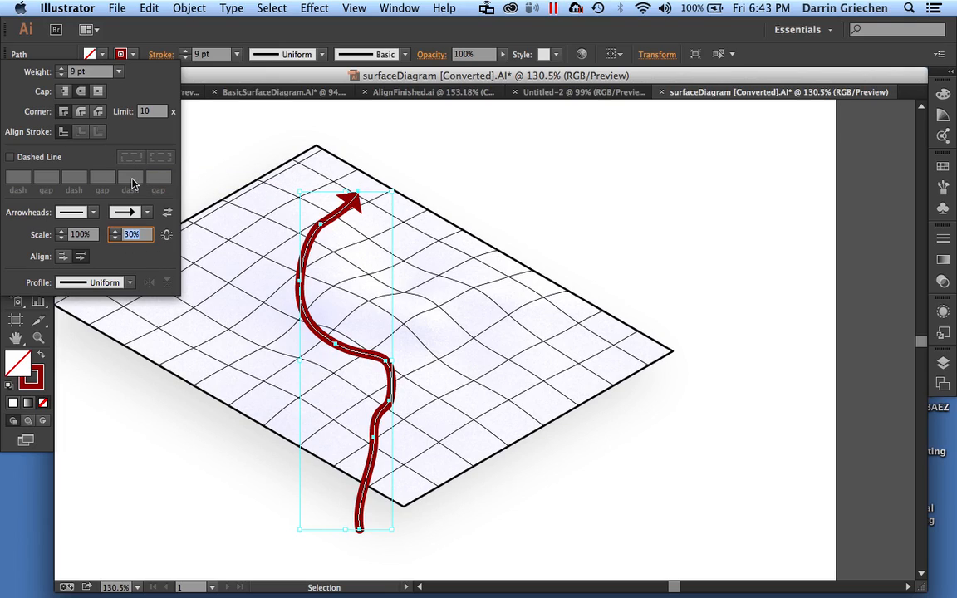
pyautogui.click(100, 370)
pyautogui.click(453, 197)
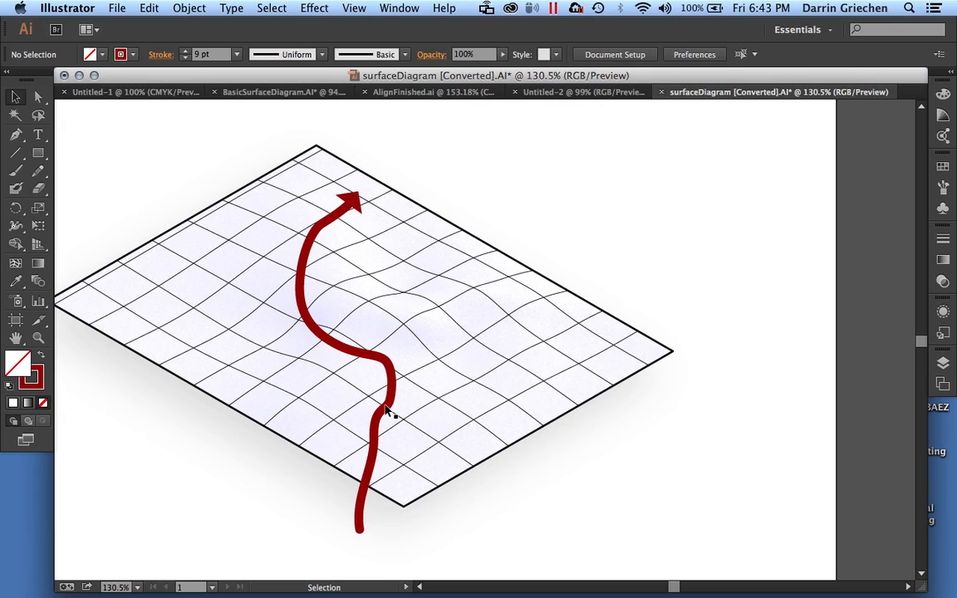
# Widen the winding red path's stroke at its start point to about 34 pt with the Width tool, tapering toward the arrowhead.
pyautogui.click(360, 519)
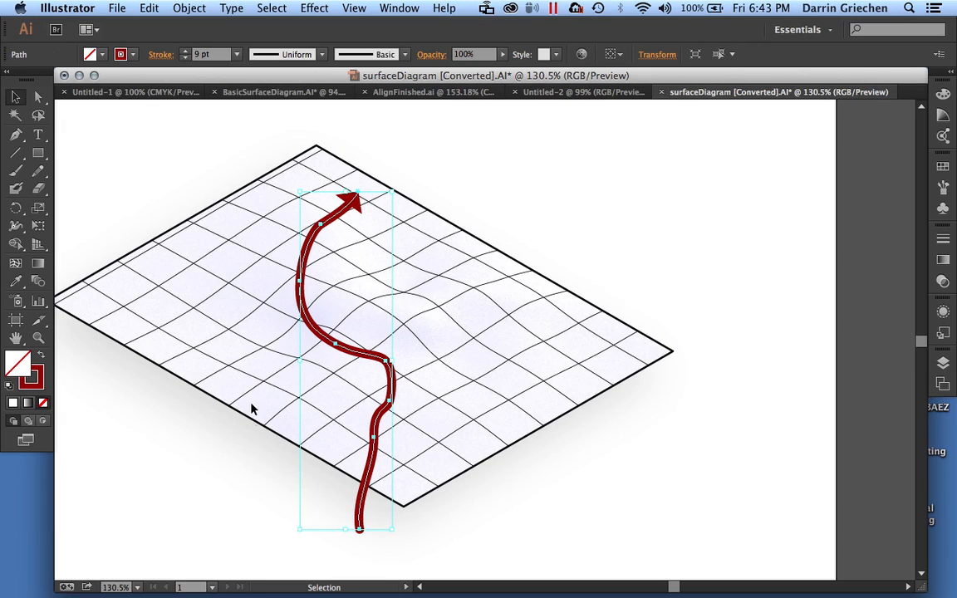
pyautogui.click(16, 227)
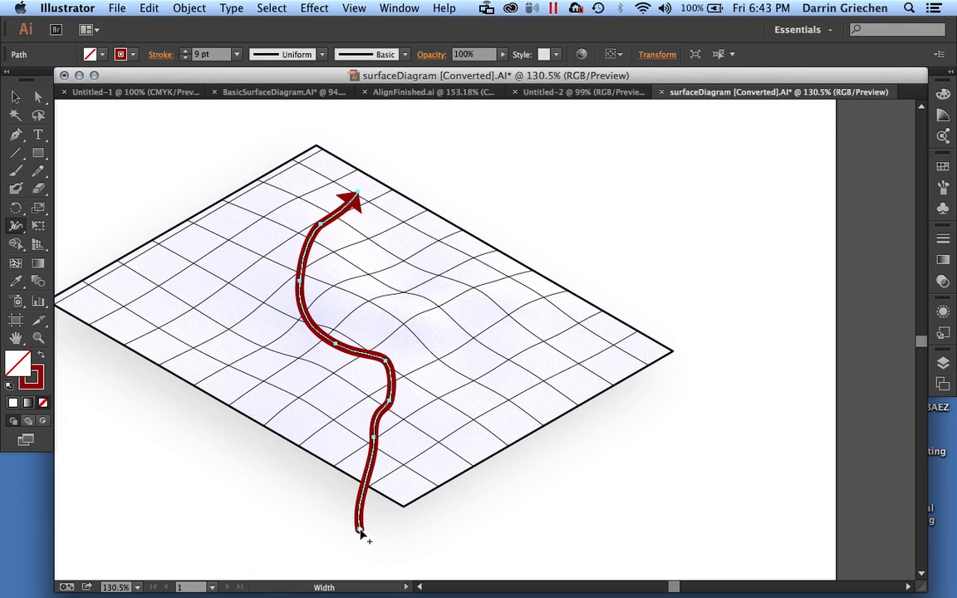
pyautogui.moveTo(361, 531); pyautogui.dragTo(390, 530)
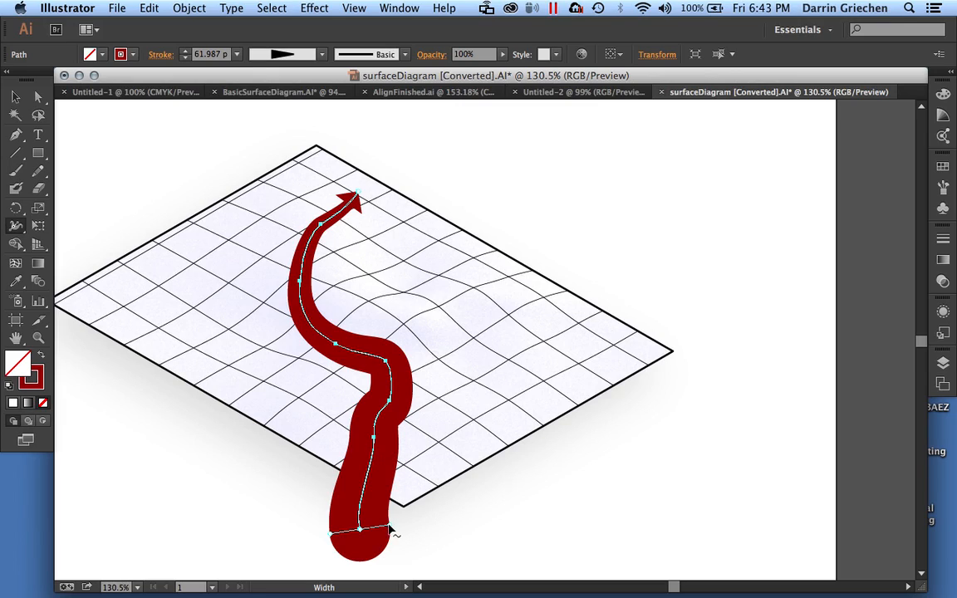
pyautogui.moveTo(390, 529); pyautogui.dragTo(379, 535)
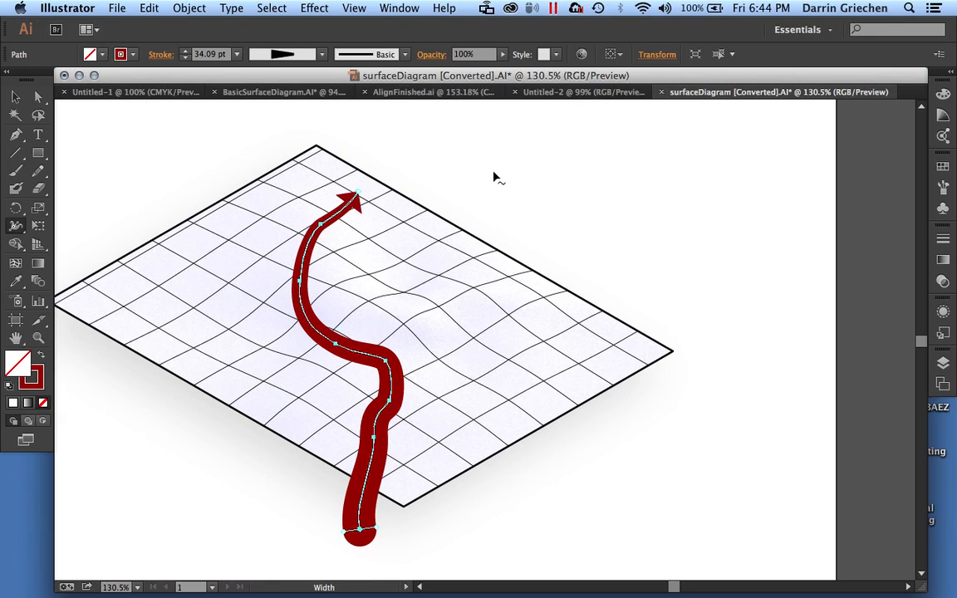
pyautogui.click(15, 96)
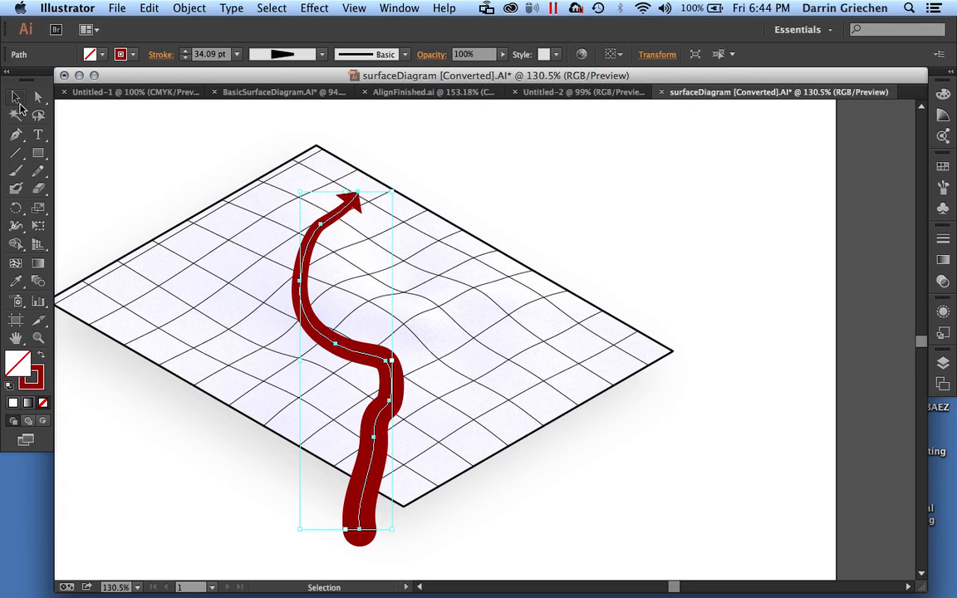
pyautogui.click(147, 182)
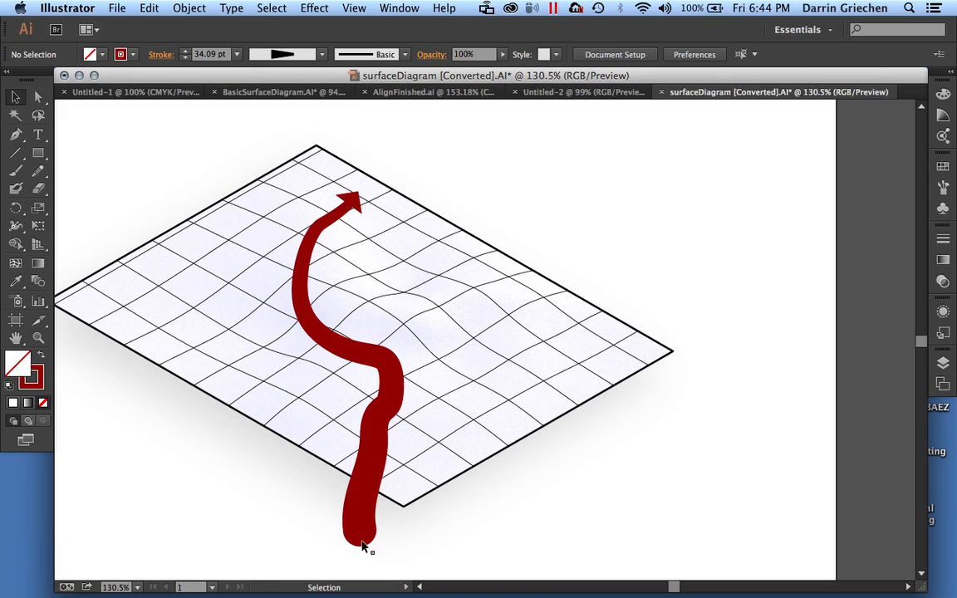
# Delete the two anchor points between the red path's start point and its lower bend, then deselect the path.
pyautogui.click(360, 515)
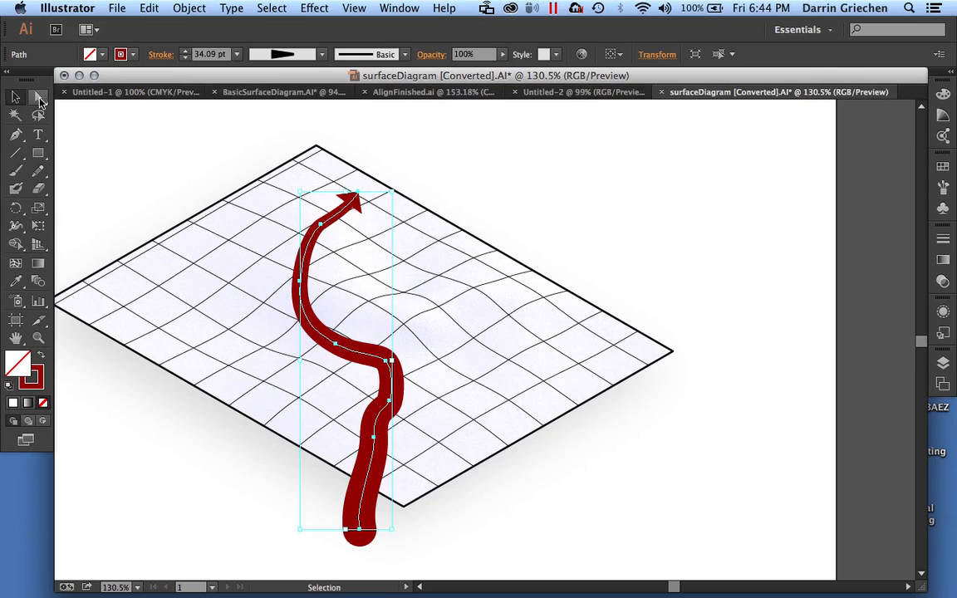
pyautogui.click(38, 99)
pyautogui.click(360, 531)
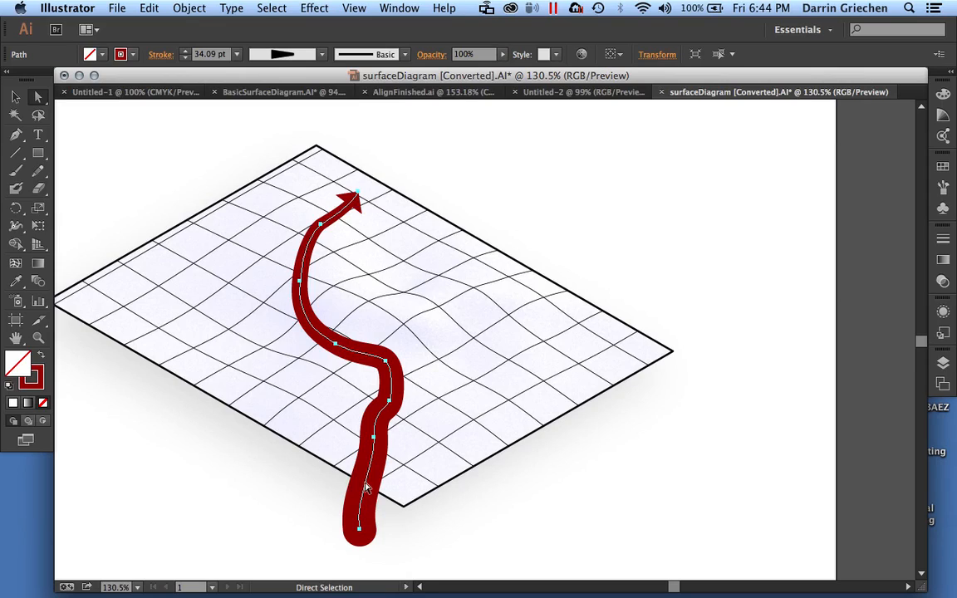
pyautogui.click(373, 437)
pyautogui.click(17, 137)
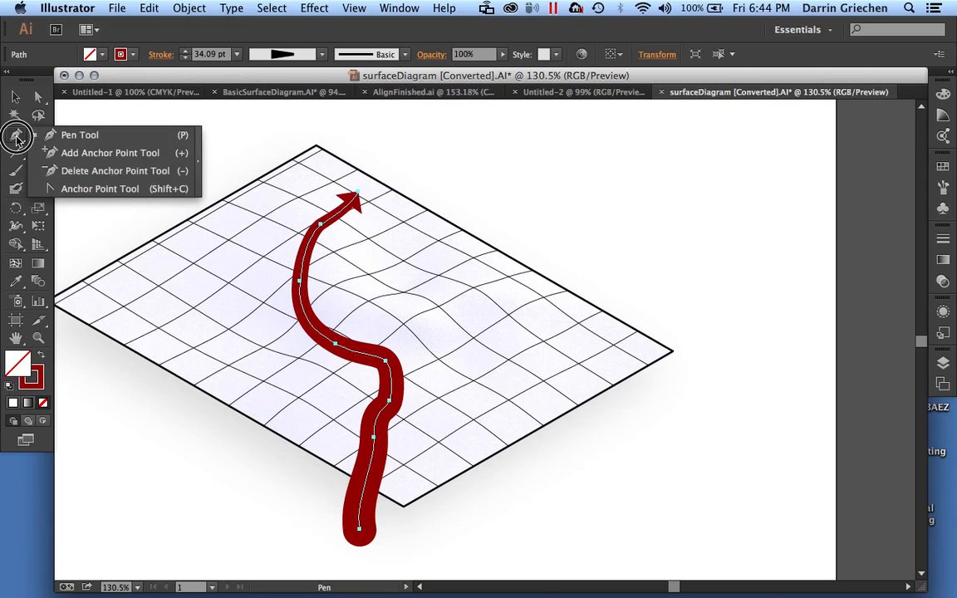
pyautogui.moveTo(17, 137); pyautogui.dragTo(73, 173)
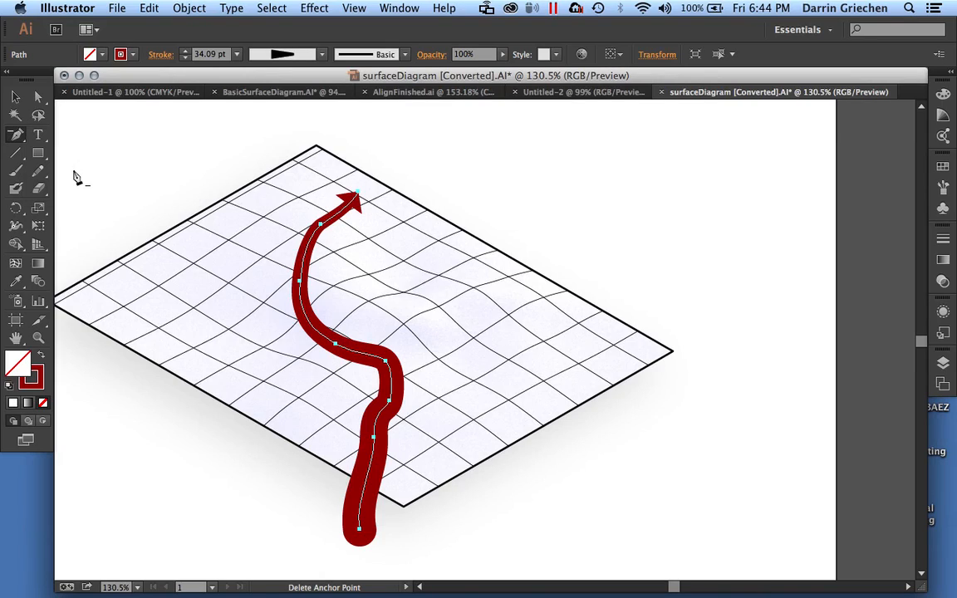
pyautogui.click(374, 439)
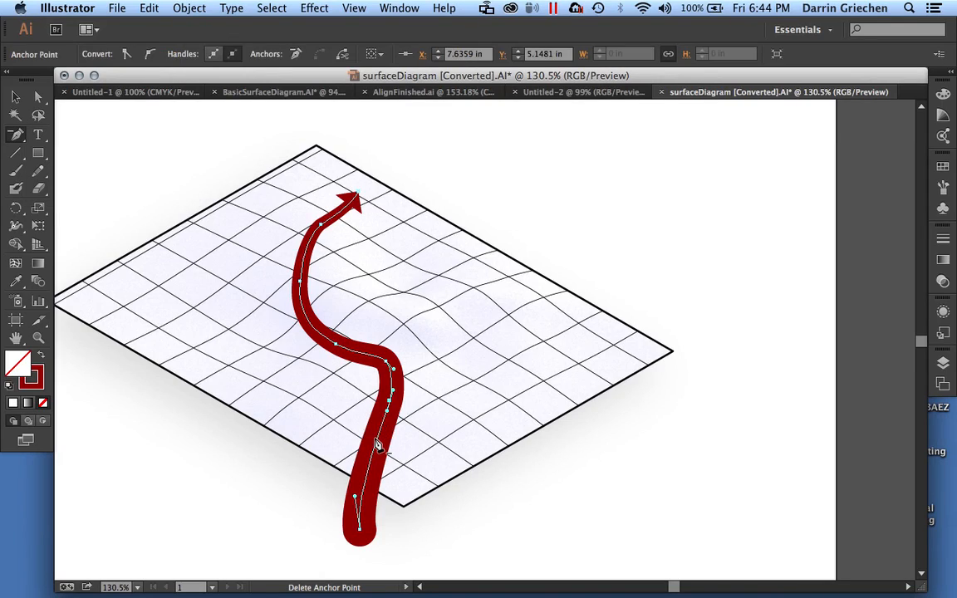
pyautogui.click(391, 404)
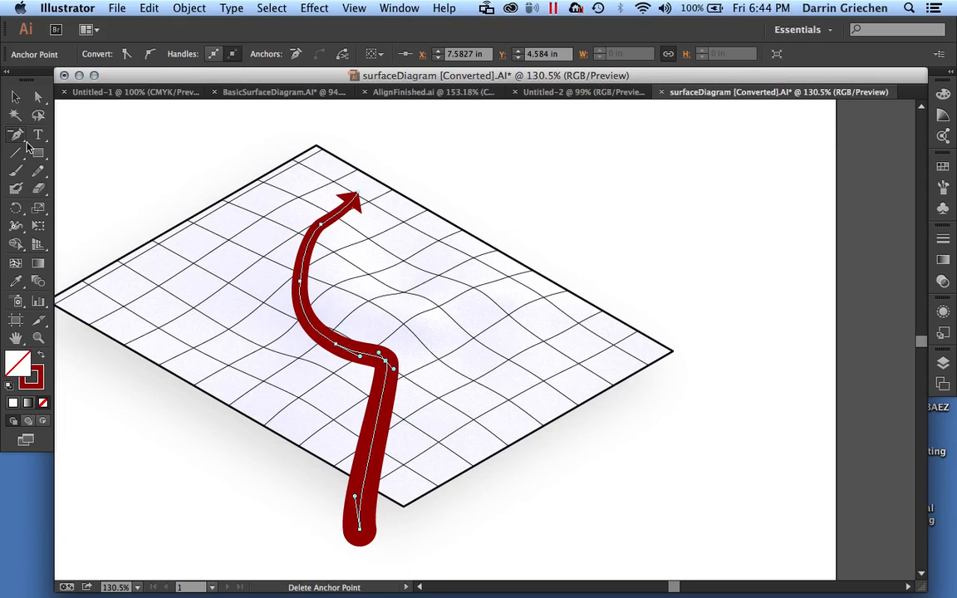
pyautogui.click(39, 99)
pyautogui.click(508, 436)
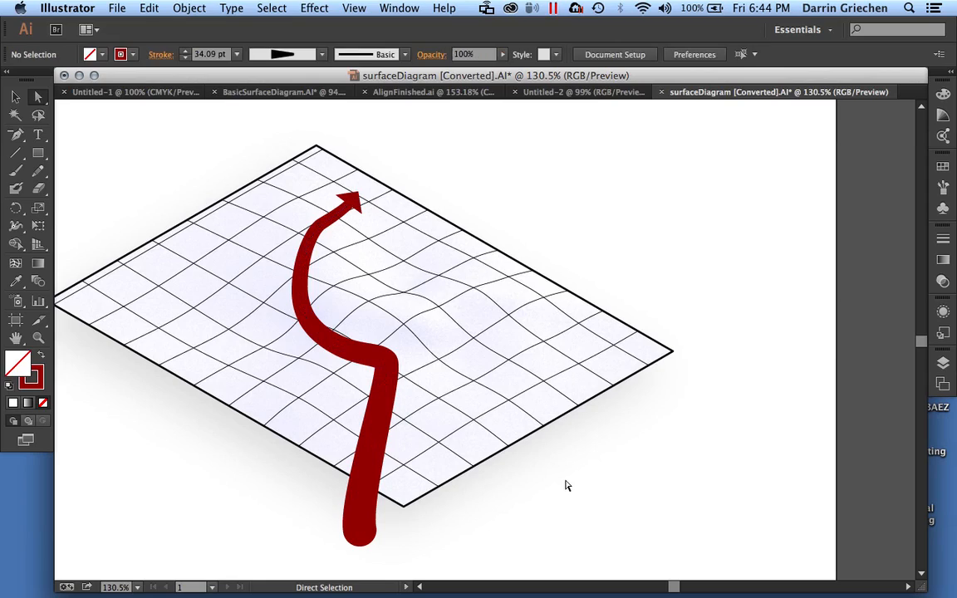
# Move the red path's lower bend anchor slightly down and lengthen its lower direction handle to round the bend.
pyautogui.click(388, 365)
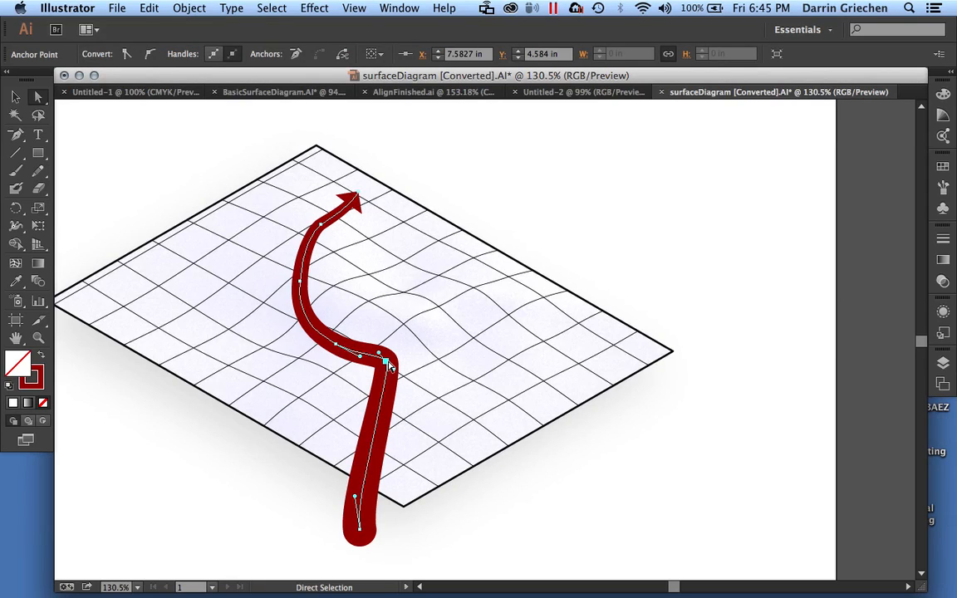
pyautogui.moveTo(388, 366); pyautogui.dragTo(392, 380)
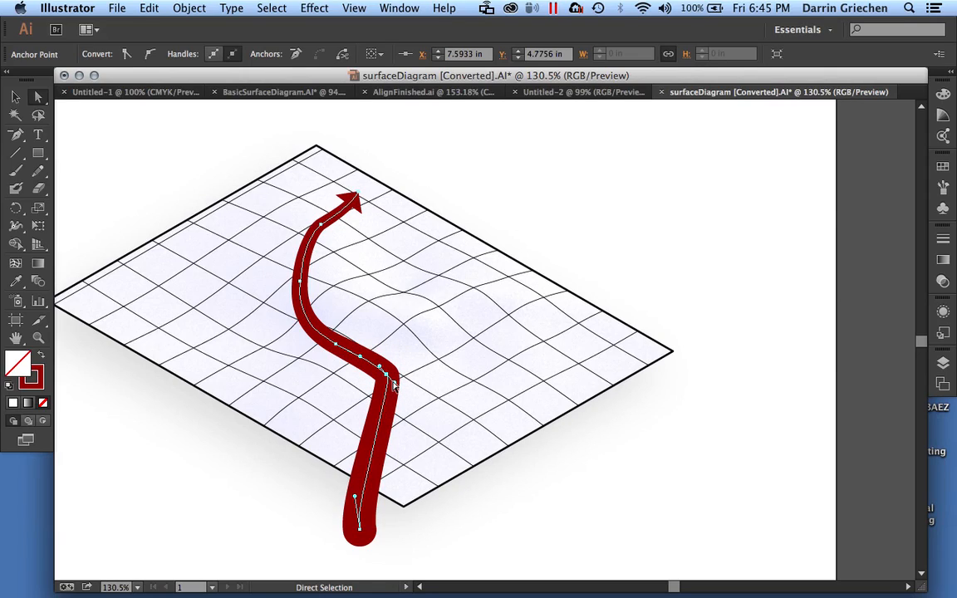
pyautogui.keyDown('alt'); pyautogui.scroll(5, 393, 385); pyautogui.keyUp('alt')
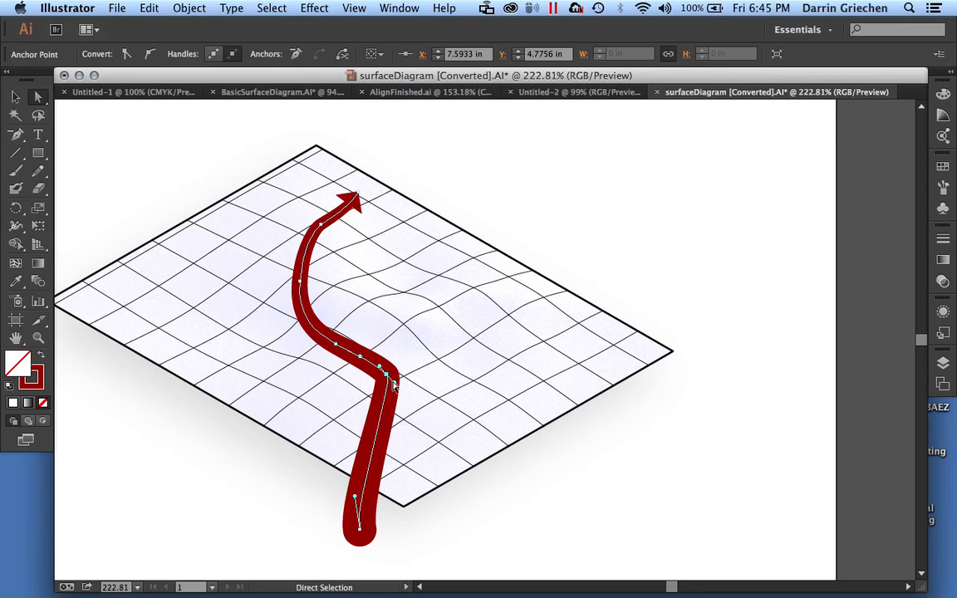
pyautogui.keyDown('alt'); pyautogui.scroll(3, 394, 383); pyautogui.keyUp('alt')
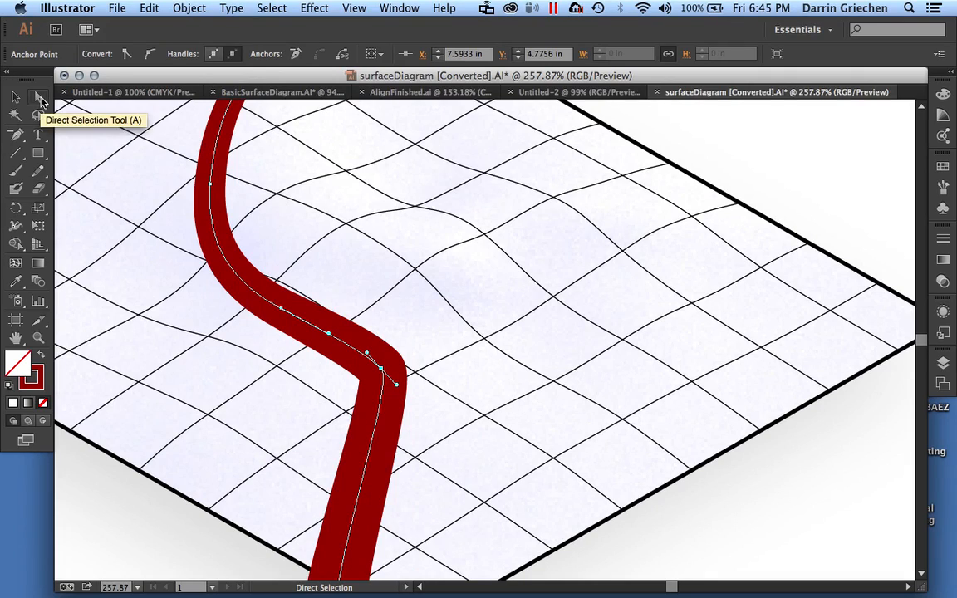
pyautogui.moveTo(397, 387)
pyautogui.mouseDown()
pyautogui.moveTo(422, 453)
pyautogui.moveTo(424, 442)
pyautogui.mouseUp()
pyautogui.scroll(-3, 418, 387)
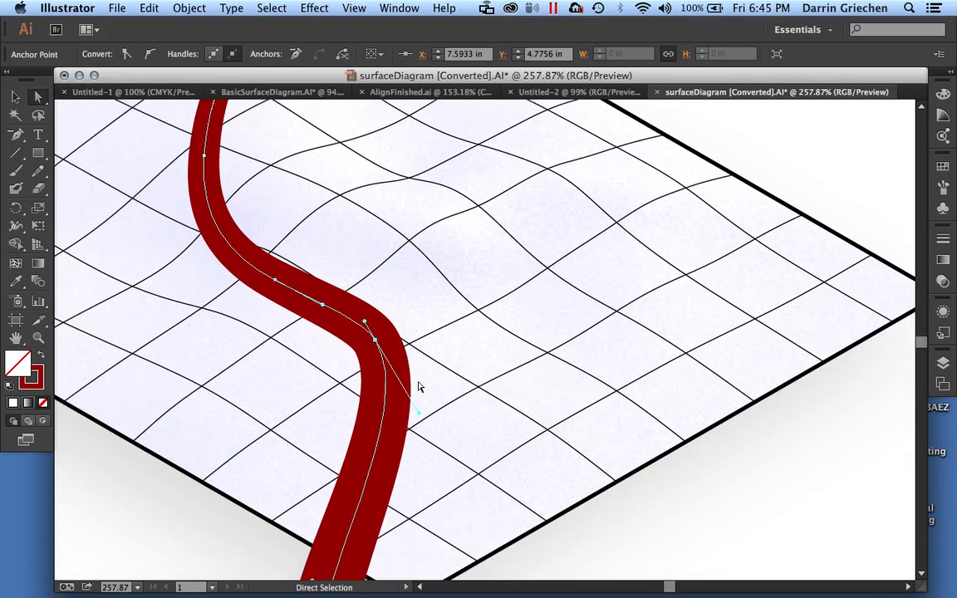
# Swing the direction handle of the red path's start point toward the lower bend to smooth the lower segment.
pyautogui.keyDown('alt'); pyautogui.scroll(-4, 419, 387); pyautogui.keyUp('alt')
pyautogui.keyDown('alt'); pyautogui.scroll(-2, 419, 387); pyautogui.keyUp('alt')
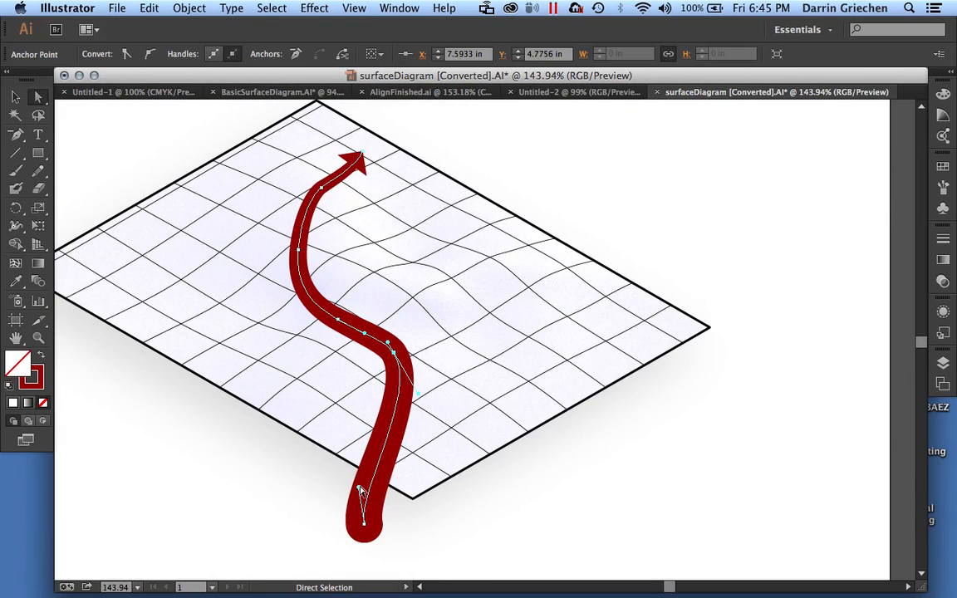
pyautogui.moveTo(362, 492)
pyautogui.mouseDown()
pyautogui.moveTo(359, 542)
pyautogui.moveTo(380, 488)
pyautogui.mouseUp()
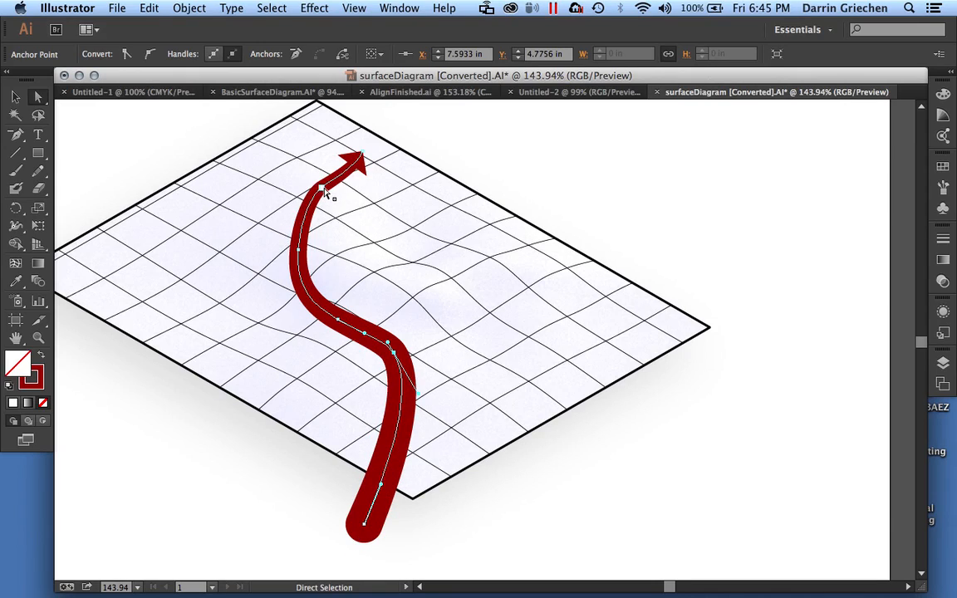
# Rotate the direction handle at the red path's arrowhead end so the tip runs straight into the curve.
pyautogui.scroll(1, 323, 188)
pyautogui.keyDown('alt'); pyautogui.scroll(3, 323, 188); pyautogui.keyUp('alt')
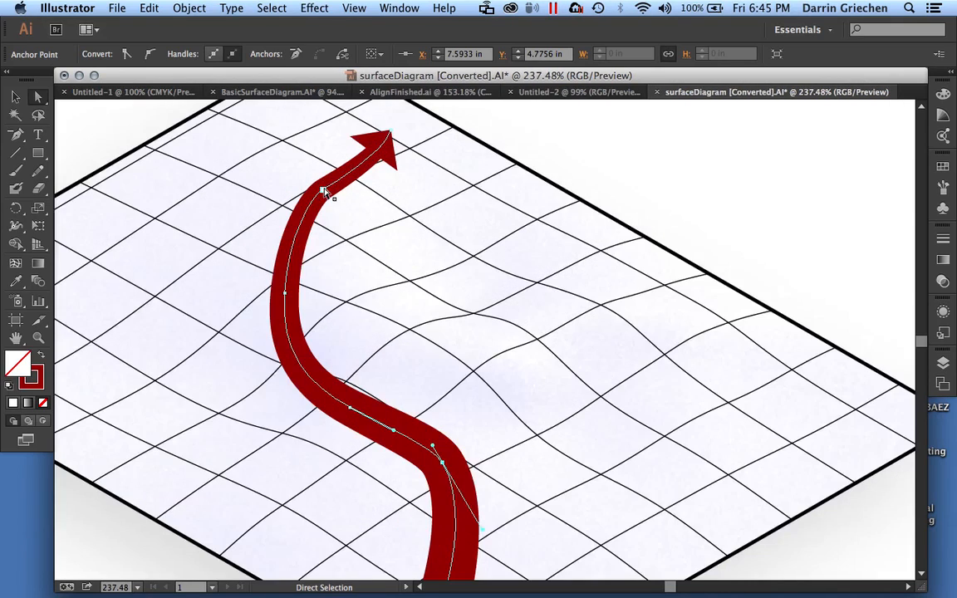
pyautogui.click(390, 133)
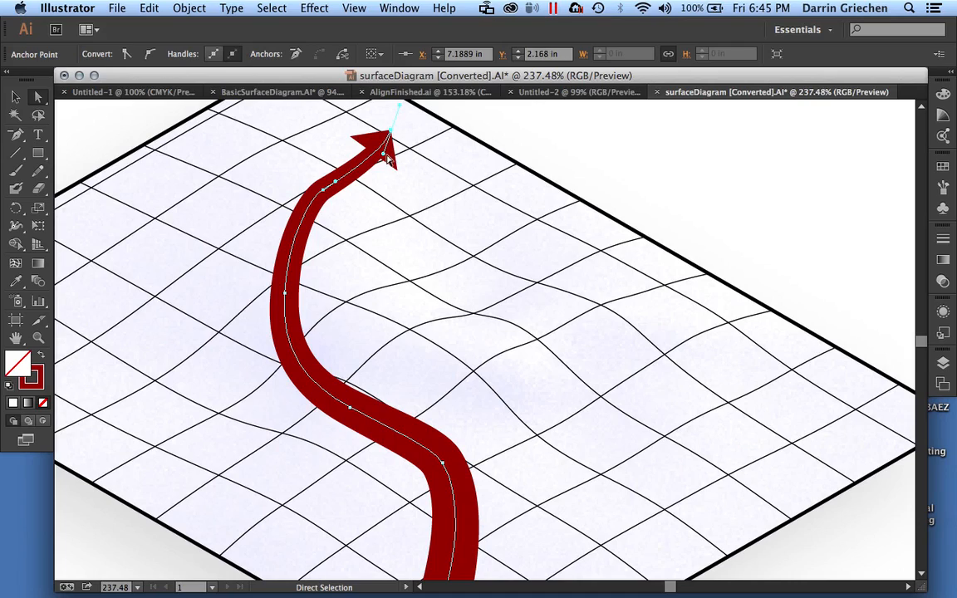
pyautogui.moveTo(387, 158); pyautogui.dragTo(361, 153)
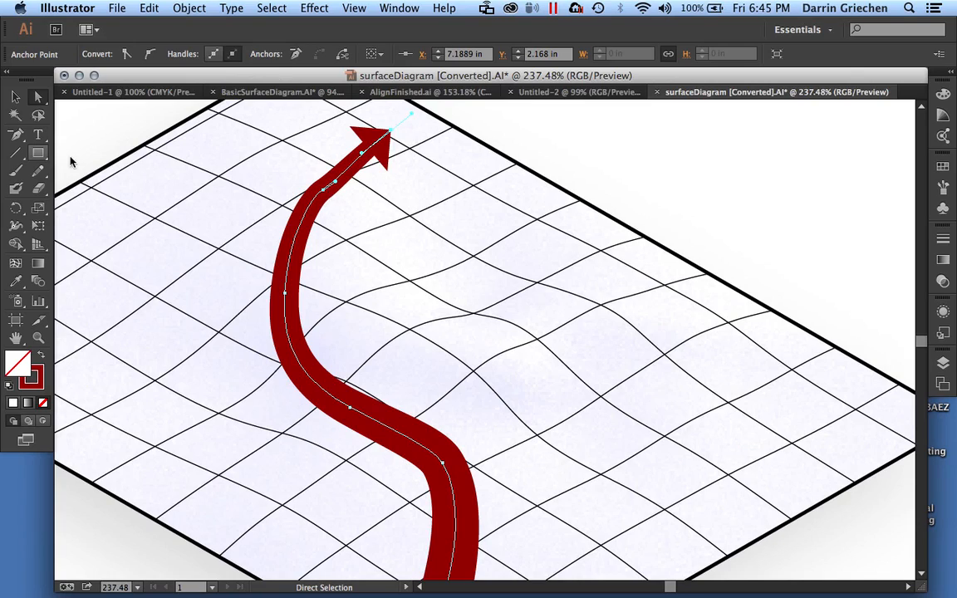
# Delete the anchor point just behind the red path's arrowhead.
pyautogui.click(17, 135)
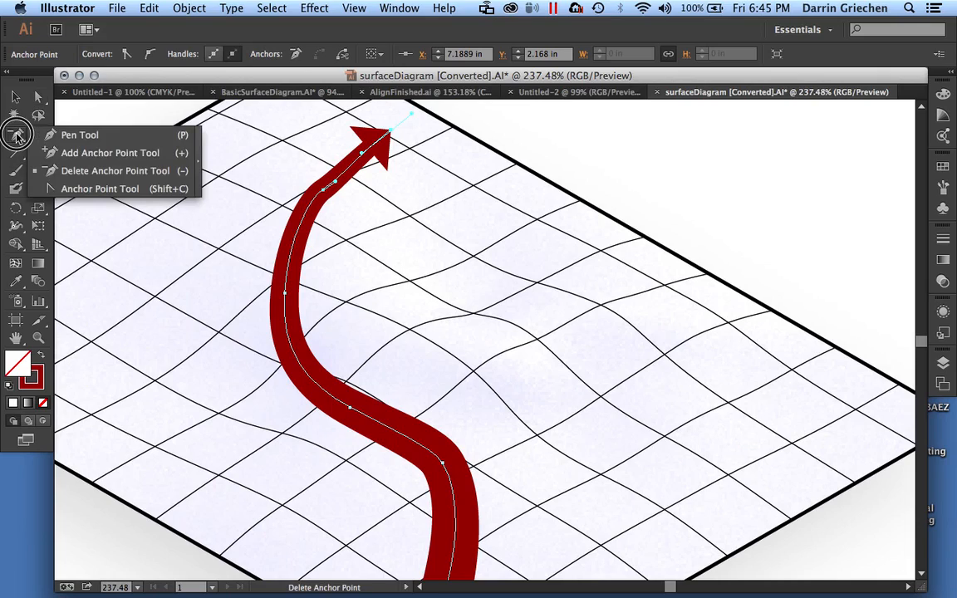
pyautogui.click(67, 171)
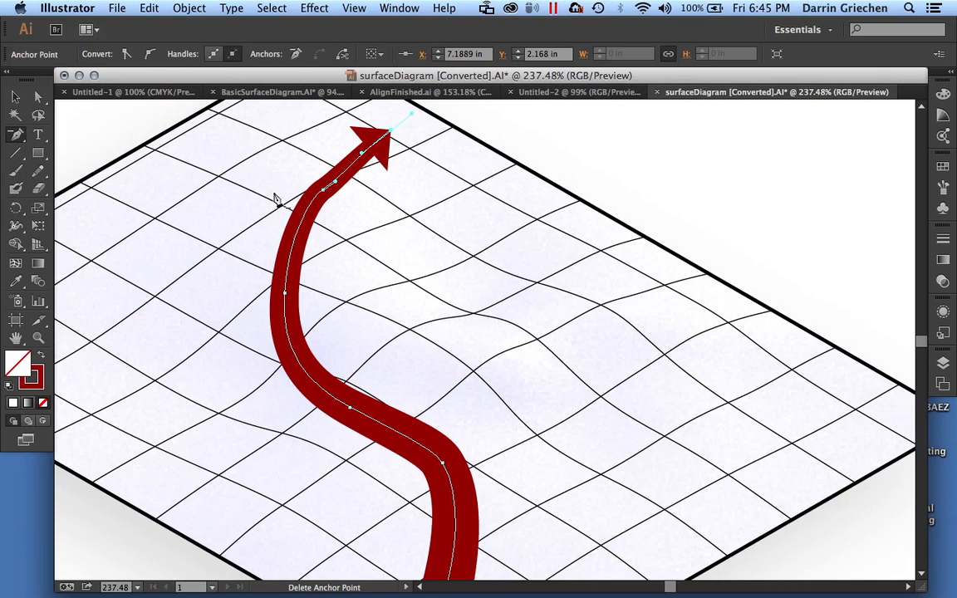
pyautogui.click(325, 194)
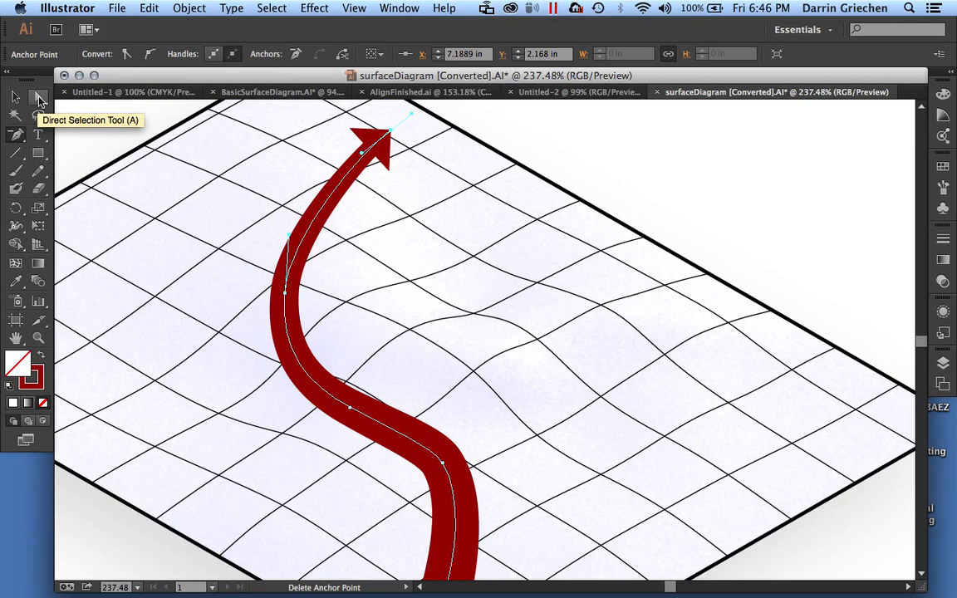
# Lengthen the arrowhead end's direction handle back along the red path to round the upper curve, and deselect the path.
pyautogui.click(38, 98)
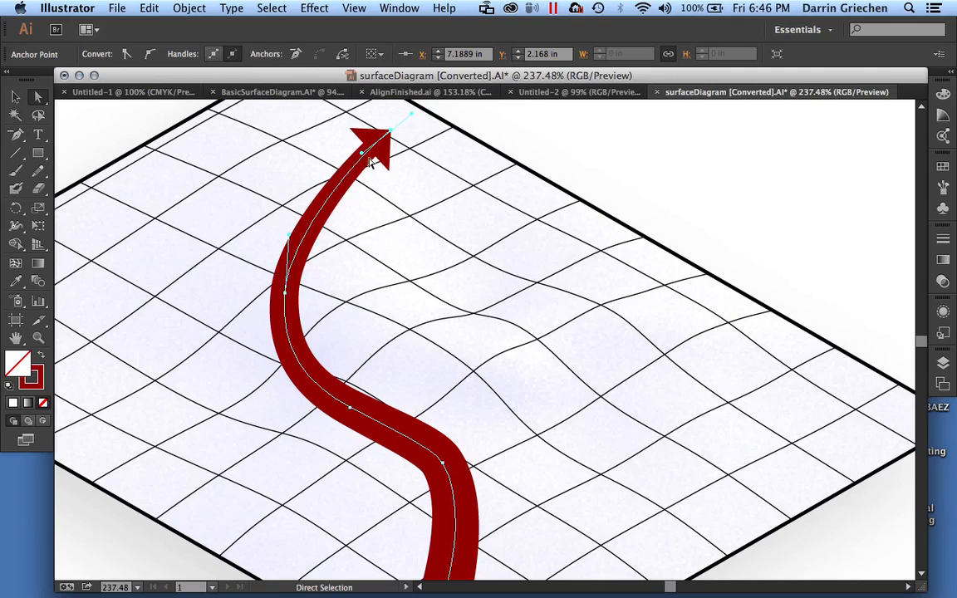
pyautogui.moveTo(363, 158); pyautogui.dragTo(326, 183)
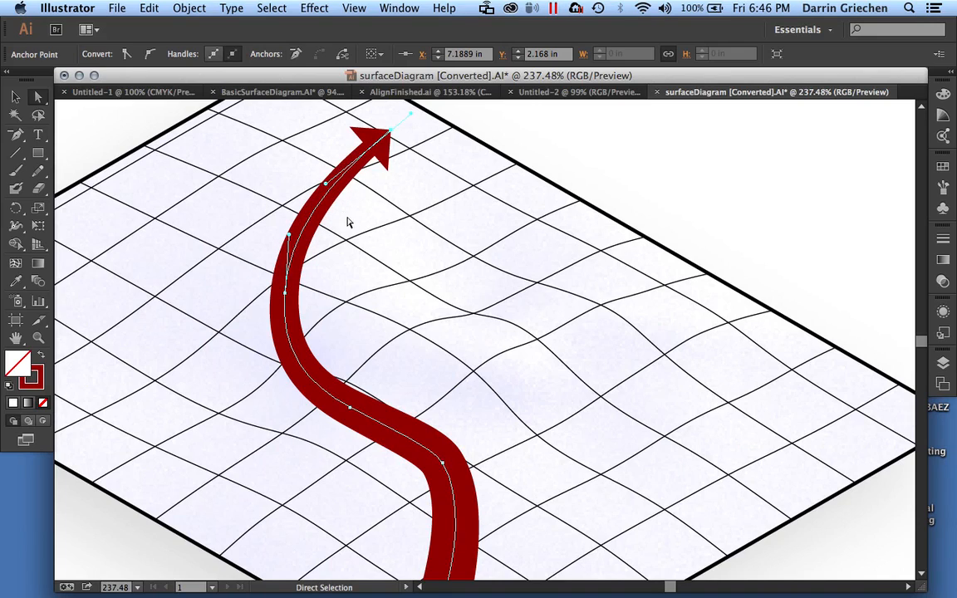
pyautogui.keyDown('alt'); pyautogui.scroll(-2, 393, 258); pyautogui.keyUp('alt')
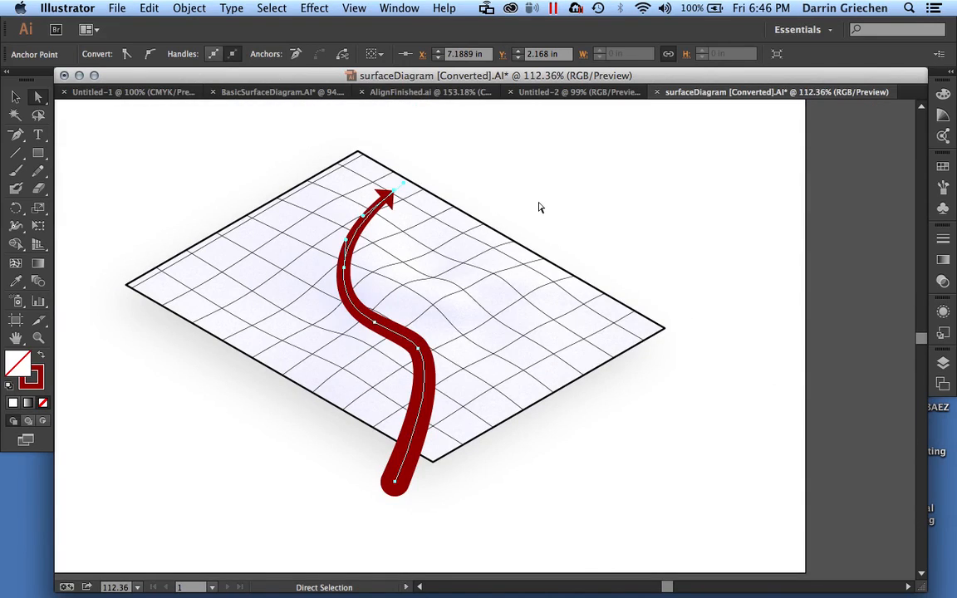
pyautogui.click(538, 207)
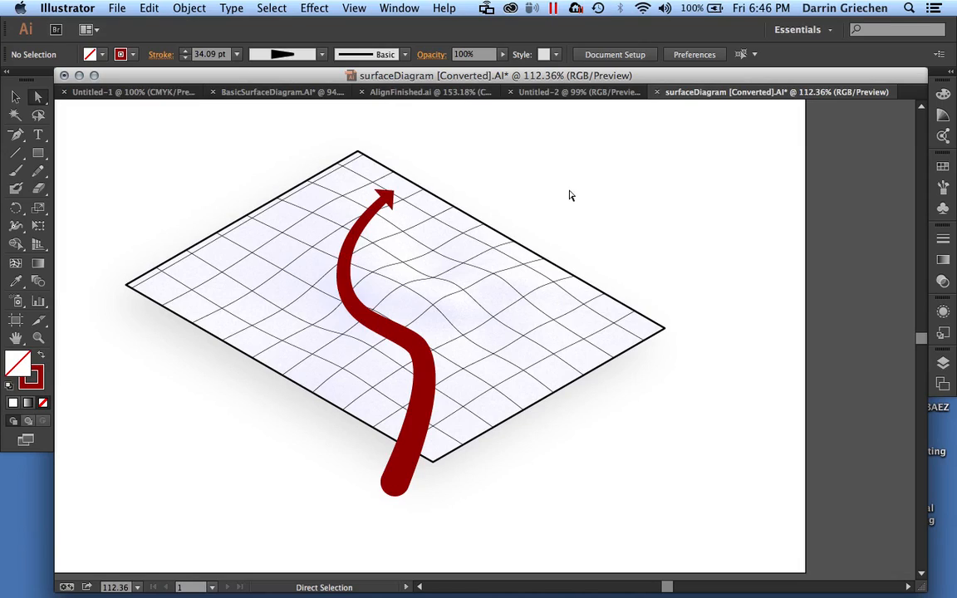
# Start a Drop Shadow effect on the red arrow in the ActionLine-Verb-relationship layer, with the live preview on.
pyautogui.click(15, 96)
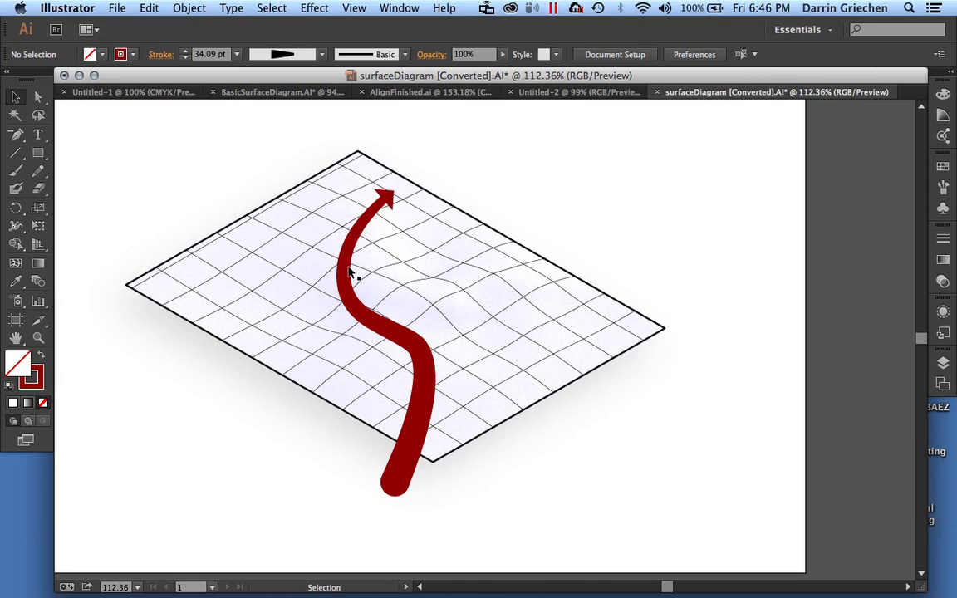
pyautogui.click(942, 366)
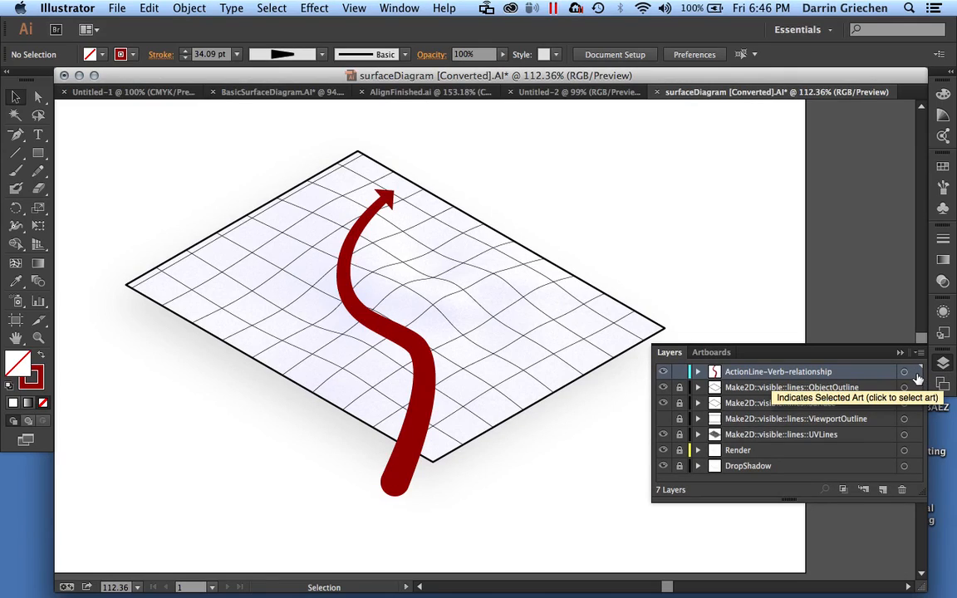
pyautogui.click(914, 374)
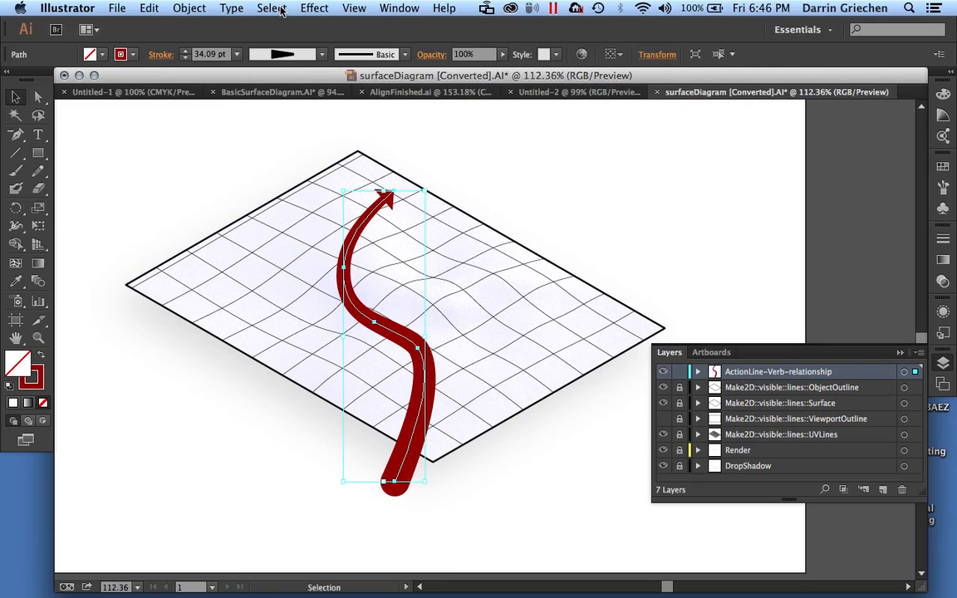
pyautogui.click(315, 9)
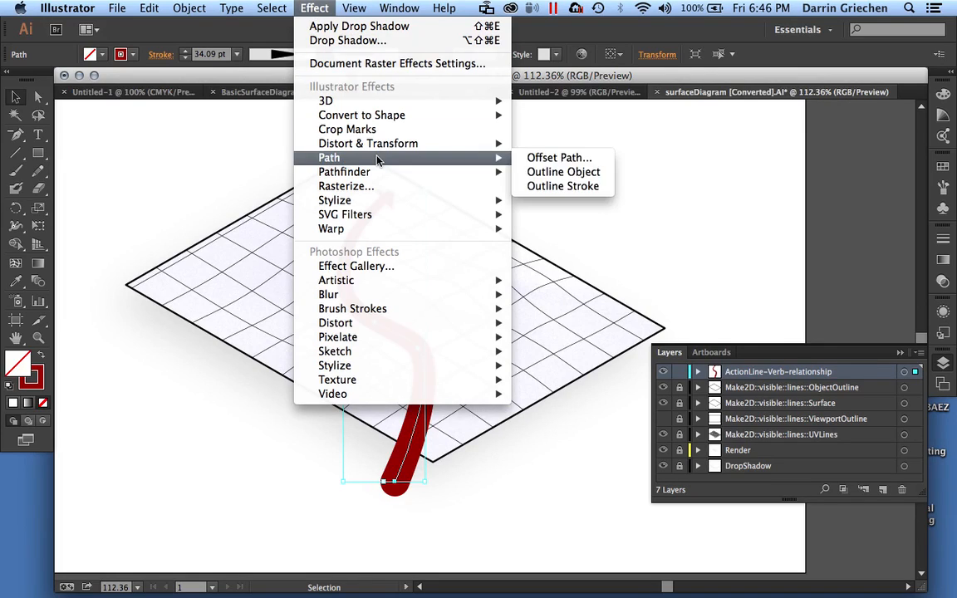
pyautogui.moveTo(386, 201)
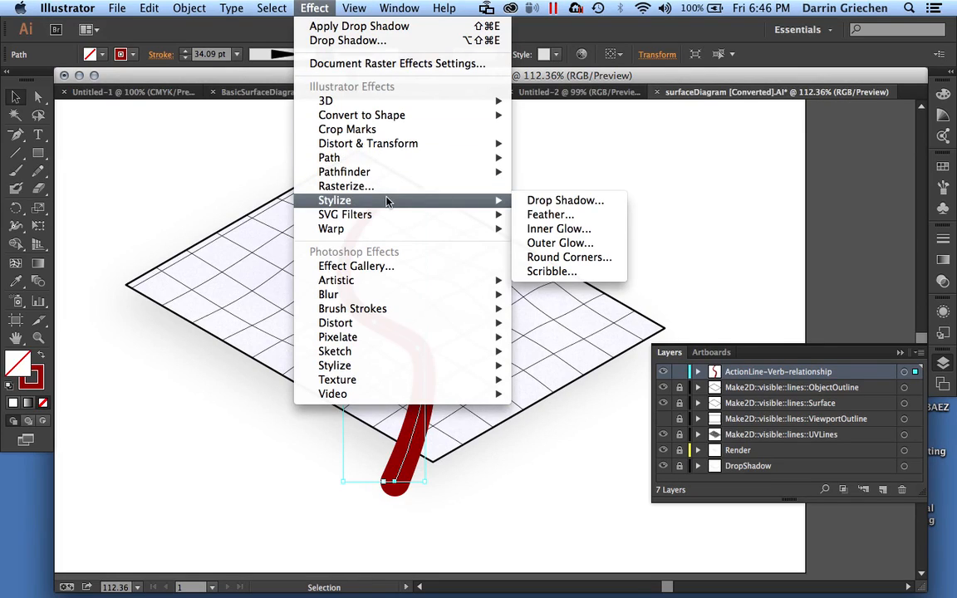
pyautogui.click(531, 201)
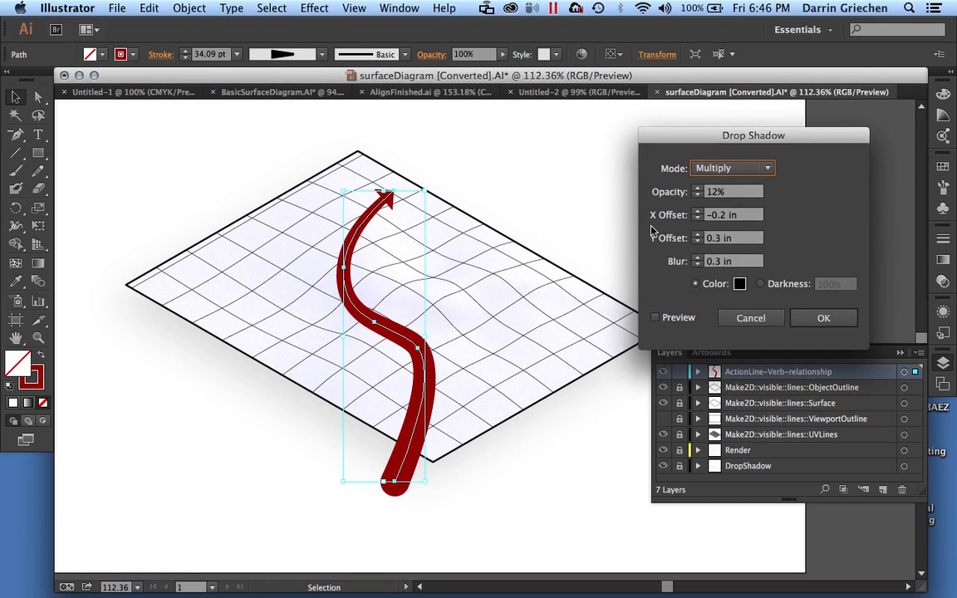
pyautogui.click(655, 318)
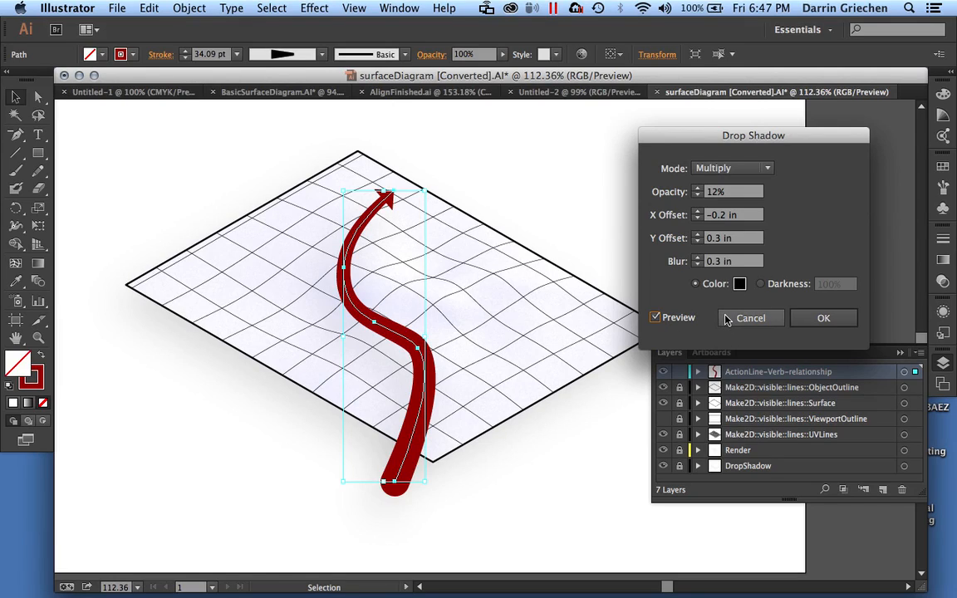
# Set the arrow shadow's blur to 0 in, its Y offset to 0.4 in and its X offset to -0.2 in.
pyautogui.click(715, 263)
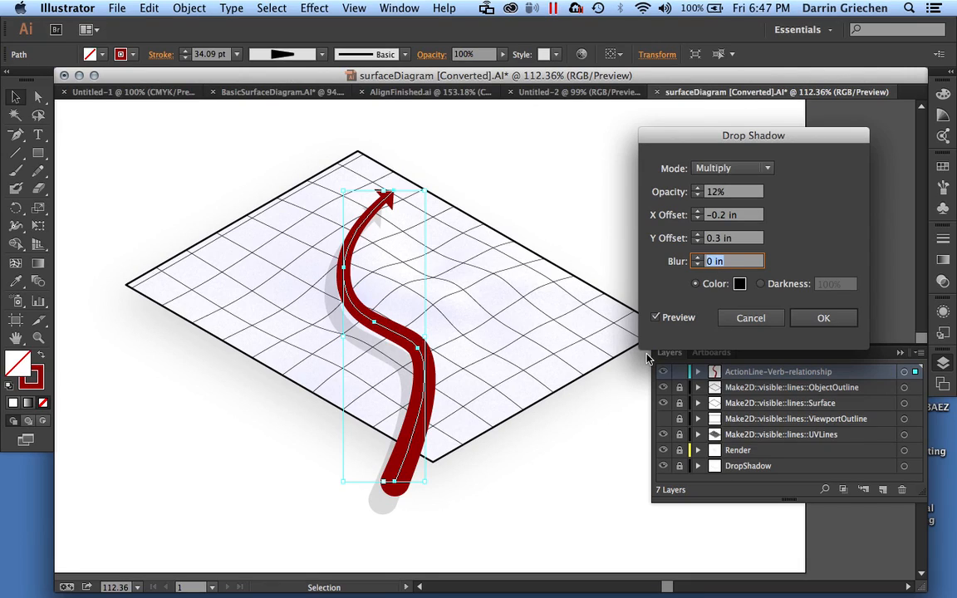
pyautogui.click(720, 216)
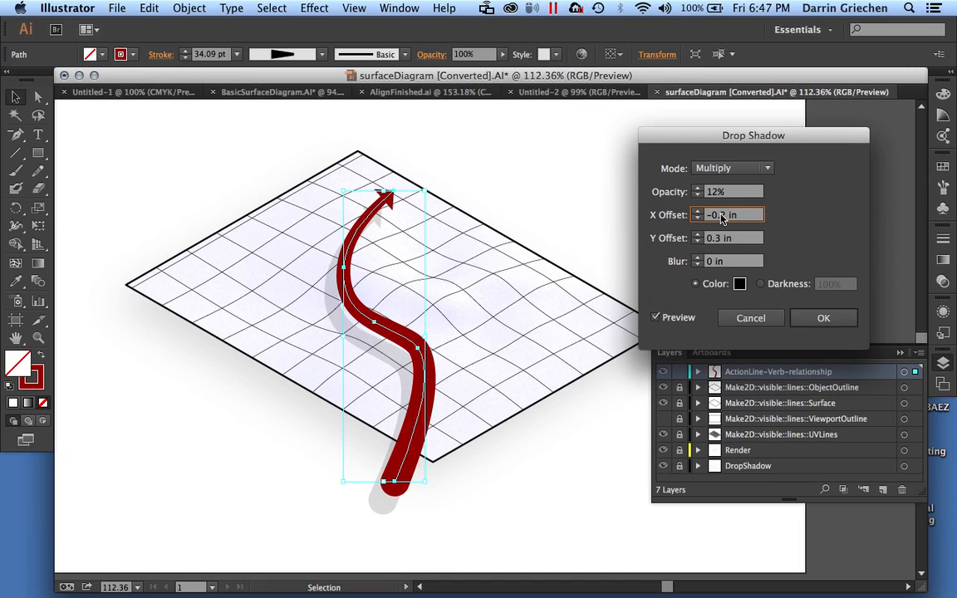
pyautogui.doubleClick(721, 216)
pyautogui.press('Up')
pyautogui.click(718, 238)
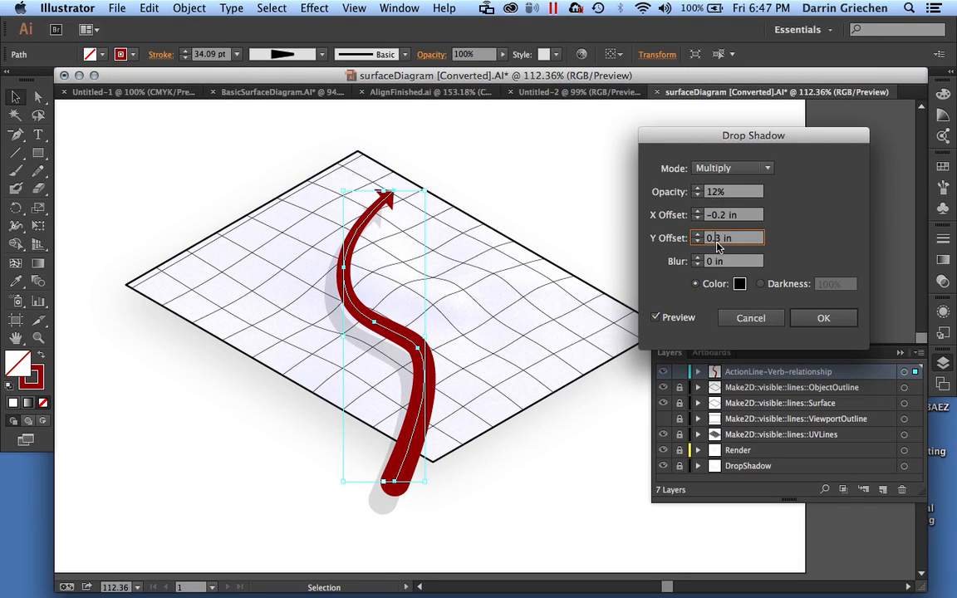
pyautogui.press('Up')
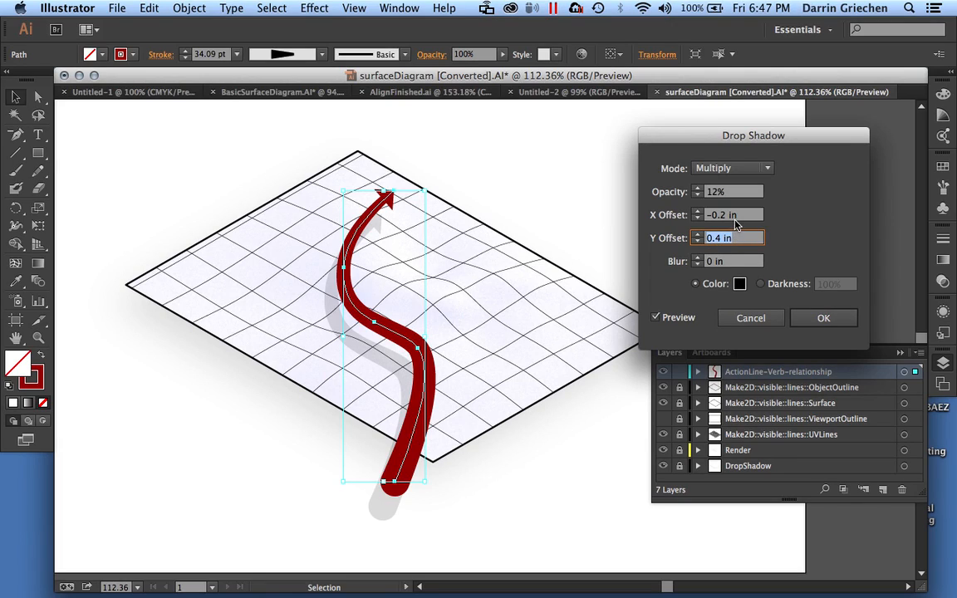
pyautogui.click(720, 214)
pyautogui.press('Up')
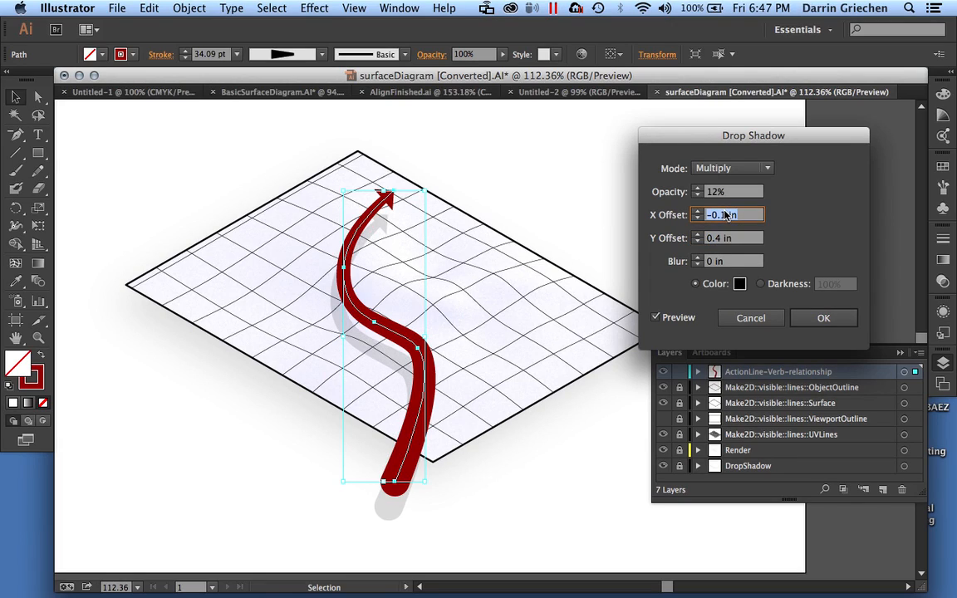
pyautogui.press('Down')
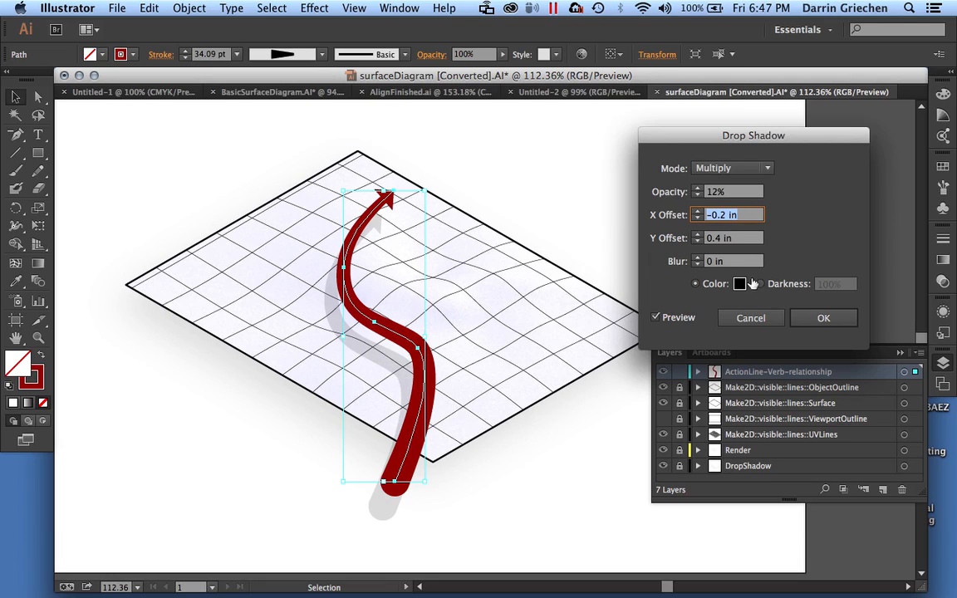
# Soften the arrow shadow with a 0.1 in blur, apply the effect and deselect the arrow.
pyautogui.click(710, 262)
pyautogui.press('Up')
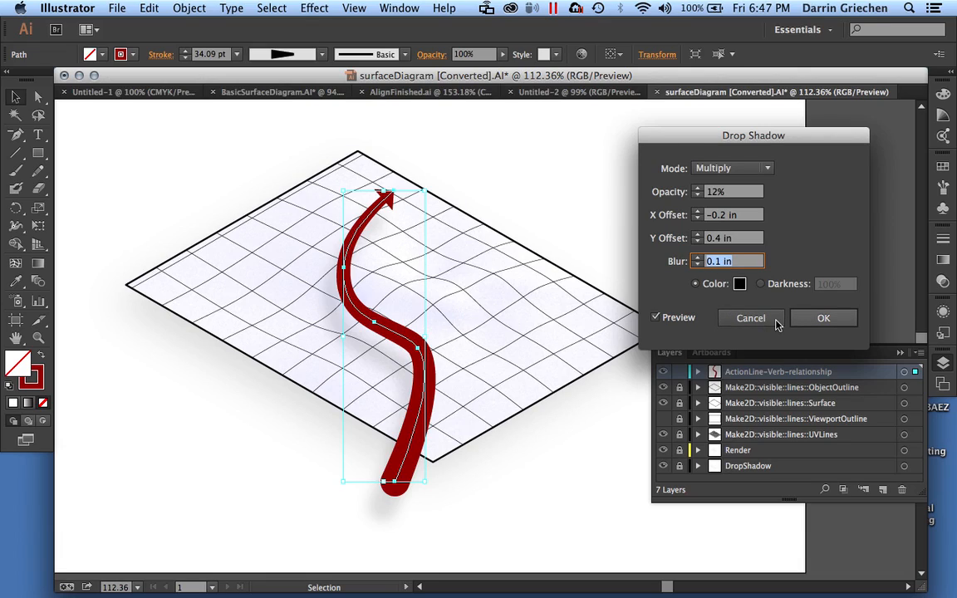
pyautogui.click(815, 321)
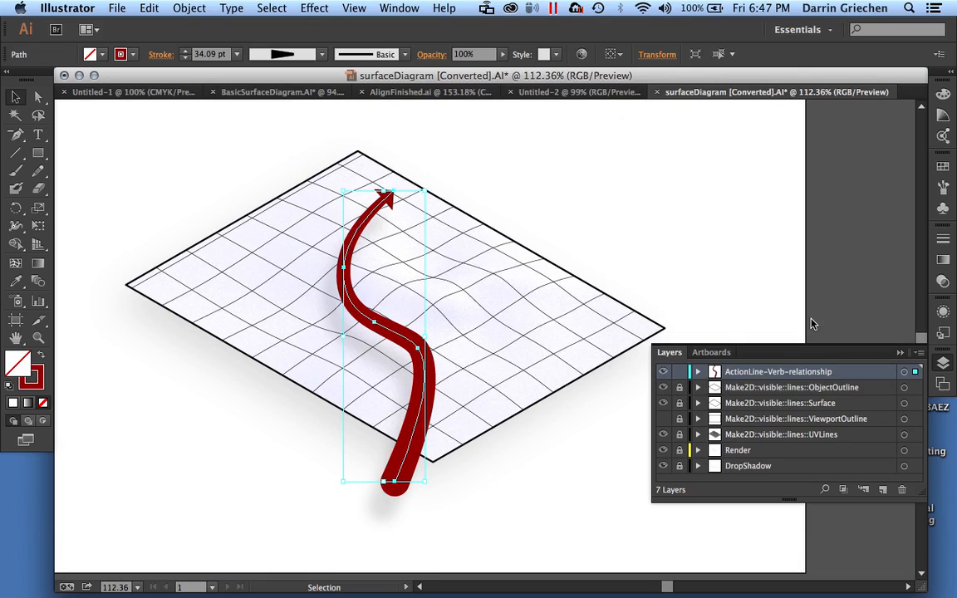
pyautogui.click(694, 275)
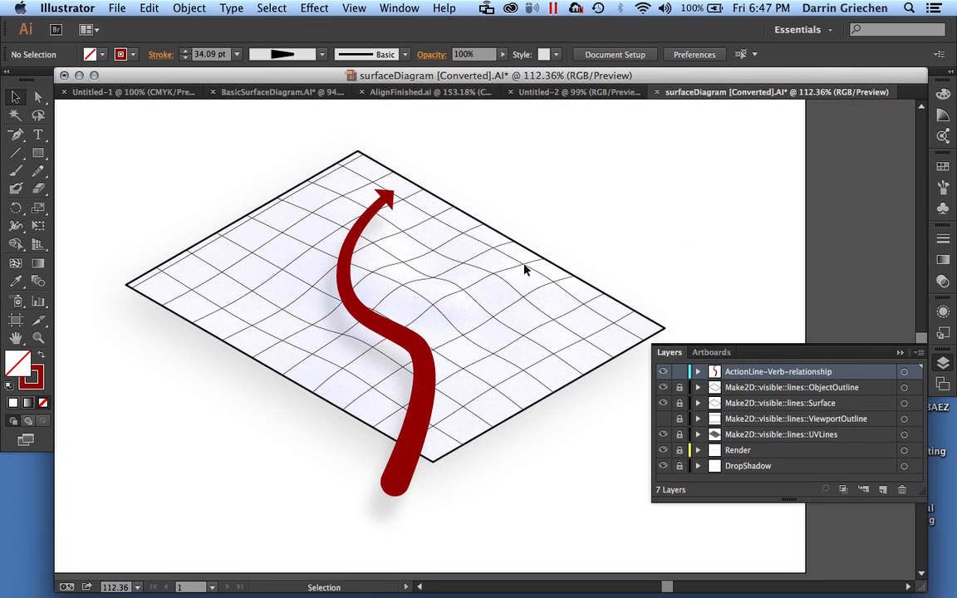
# Create a new layer above ActionLine-Verb-relationship and name it Peoples.
pyautogui.hscroll(5, 523, 269)
pyautogui.keyDown('alt'); pyautogui.scroll(-4, 524, 272); pyautogui.keyUp('alt')
pyautogui.keyDown('alt'); pyautogui.scroll(-1, 524, 272); pyautogui.keyUp('alt')
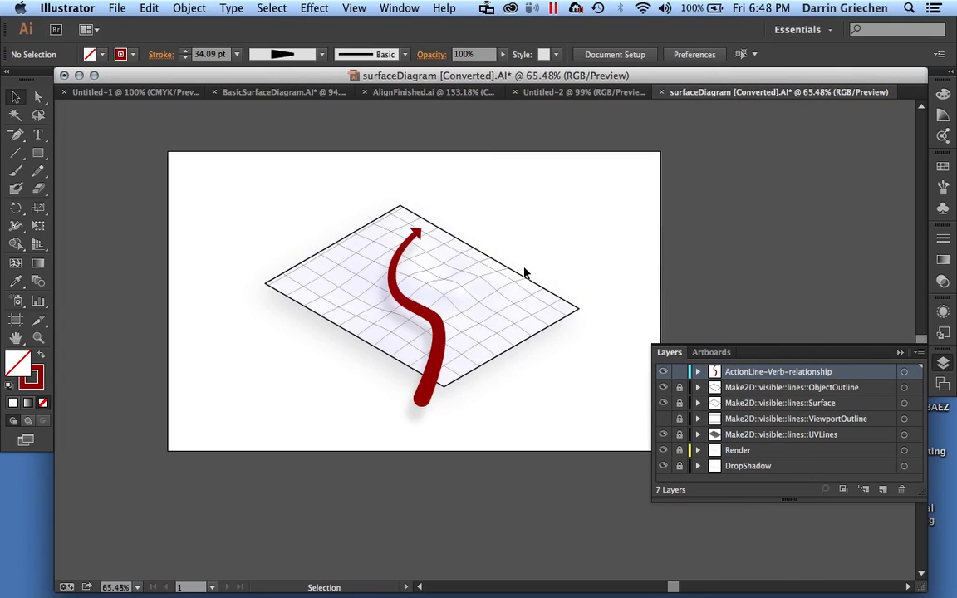
pyautogui.keyDown('alt'); pyautogui.scroll(2, 505, 320); pyautogui.keyUp('alt')
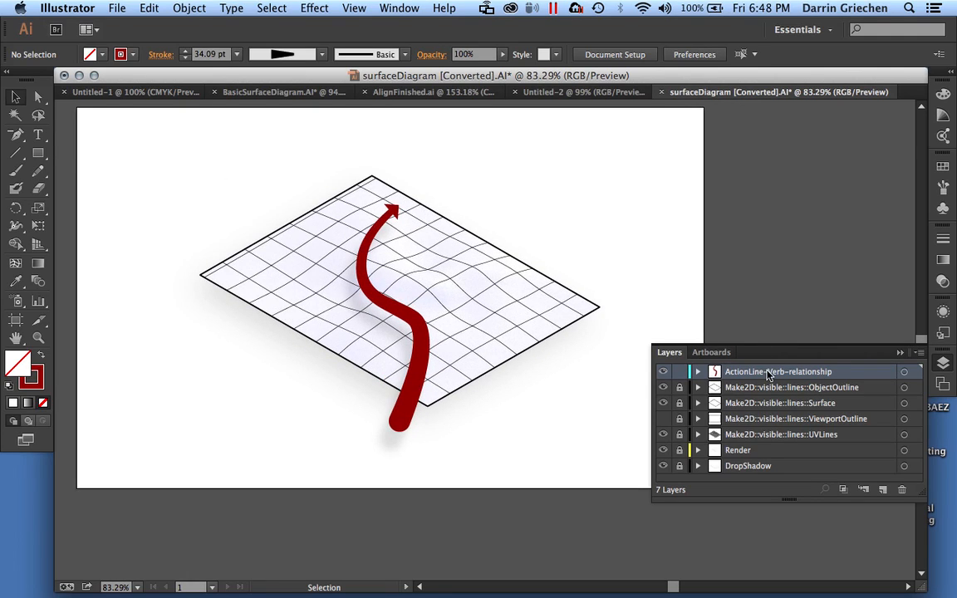
pyautogui.click(884, 490)
pyautogui.doubleClick(751, 374)
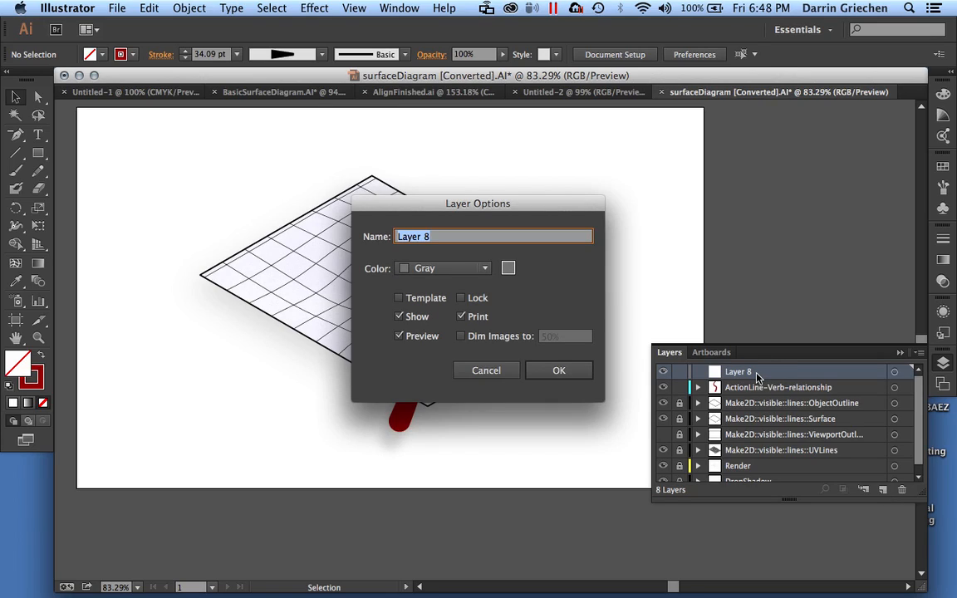
pyautogui.write('Peoples')
pyautogui.press('Return')
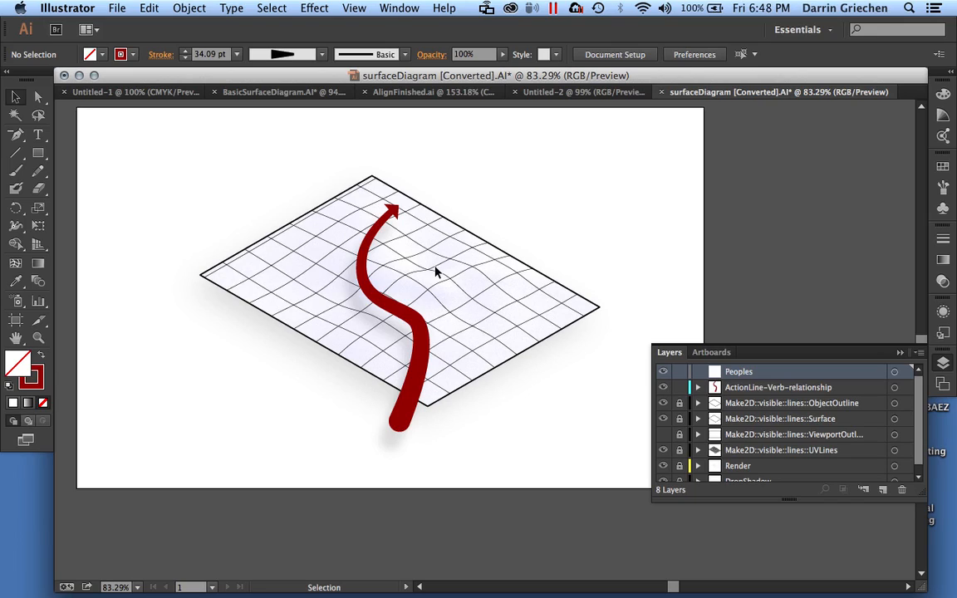
# On the Peoples layer, draw a tall narrow ellipse as a body and a small ellipse above it as a head, in the blank area beside the surface.
pyautogui.keyDown('alt'); pyautogui.scroll(5, 436, 271); pyautogui.keyUp('alt')
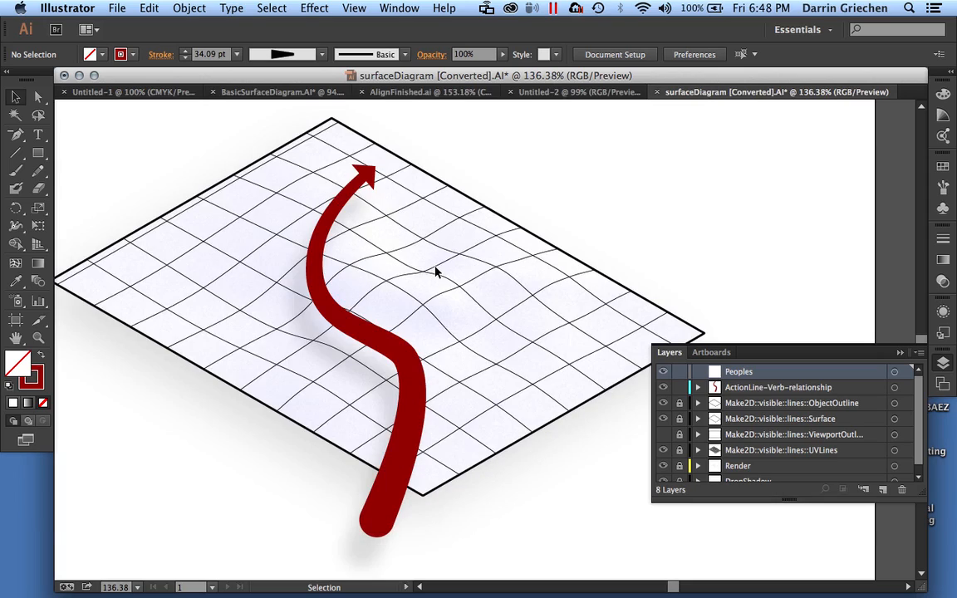
pyautogui.keyDown('alt'); pyautogui.scroll(1, 435, 271); pyautogui.keyUp('alt')
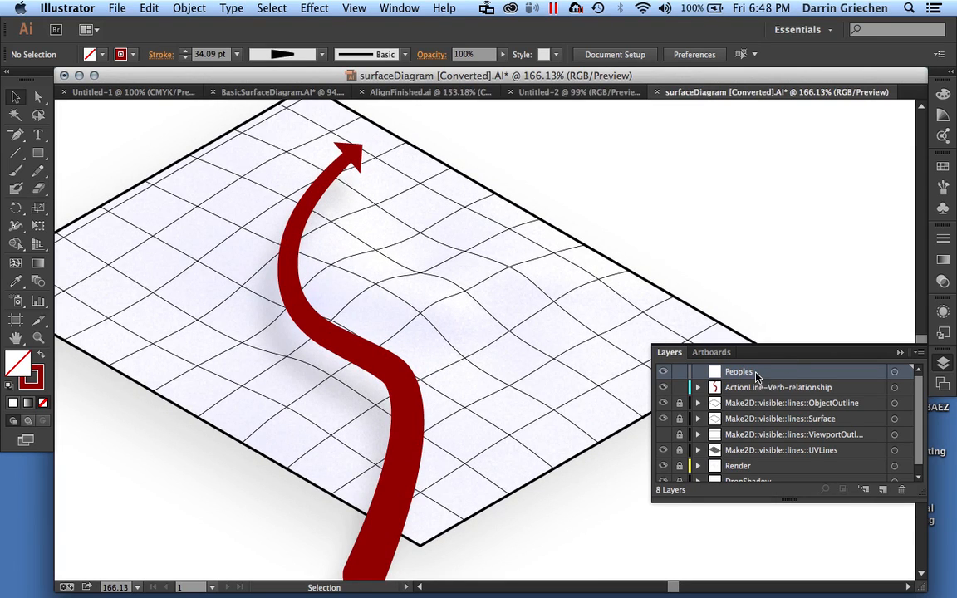
pyautogui.click(38, 156)
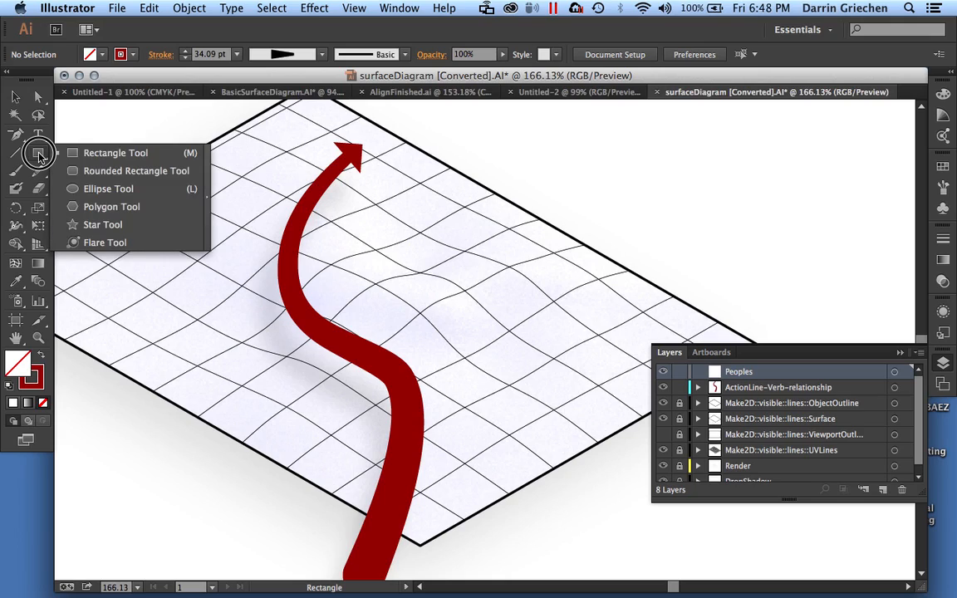
pyautogui.click(91, 188)
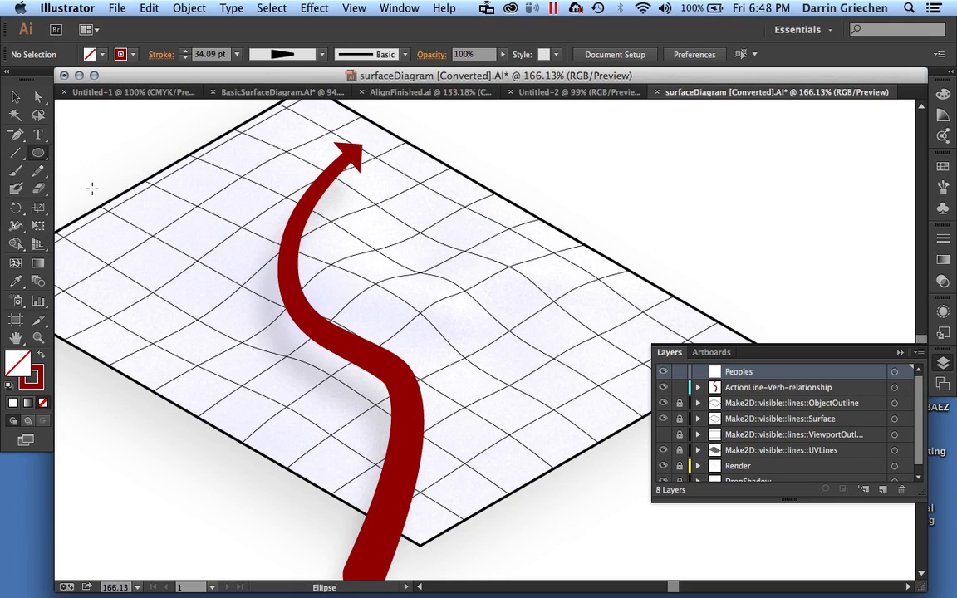
pyautogui.moveTo(686, 167); pyautogui.dragTo(702, 234)
pyautogui.moveTo(691, 149); pyautogui.dragTo(700, 164)
# Swap fill and stroke on both the head and body ellipses to give them a solid dark red fill without an outline.
pyautogui.click(16, 97)
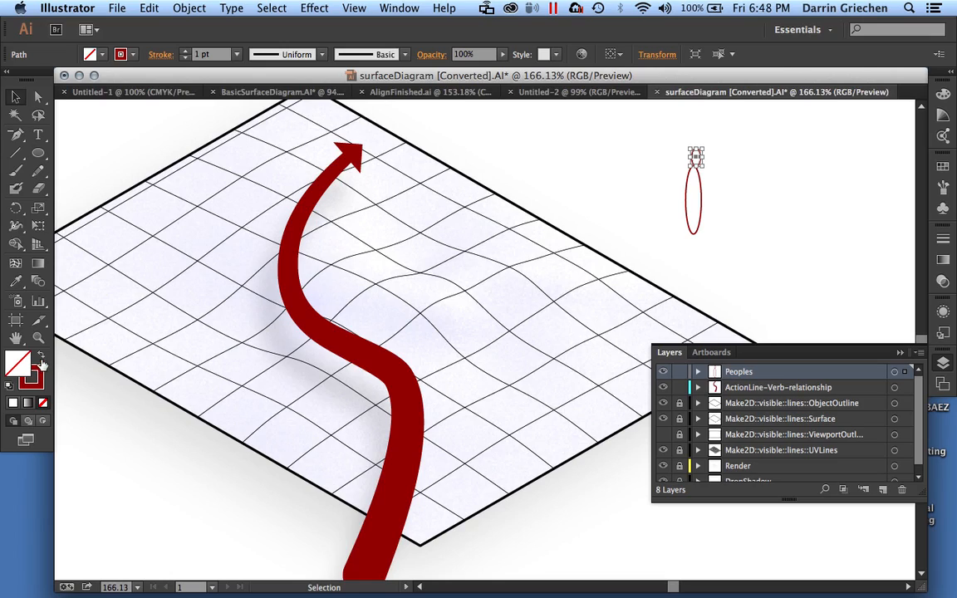
pyautogui.keyDown('shift'); pyautogui.click(701, 212); pyautogui.keyUp('shift')
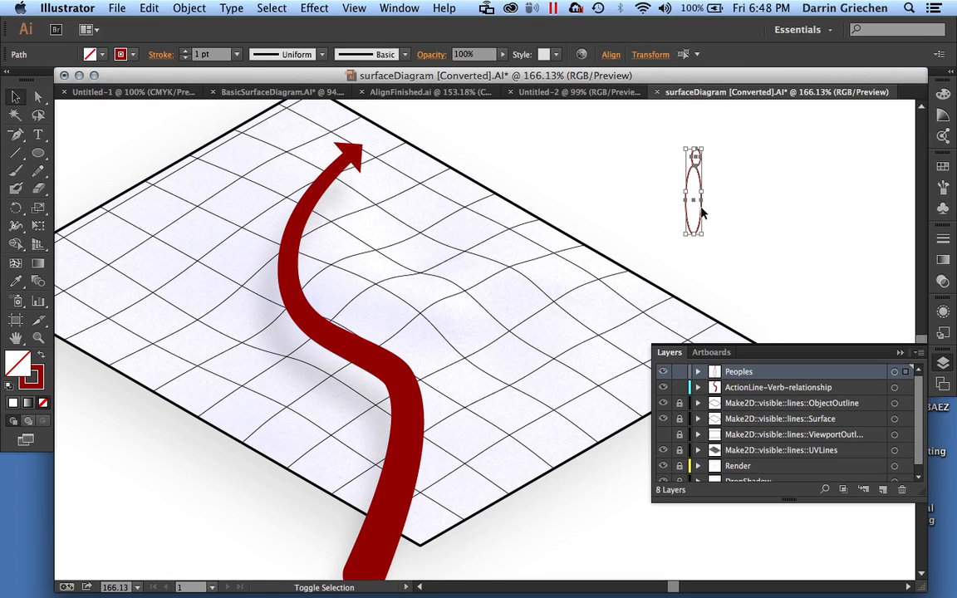
pyautogui.click(42, 356)
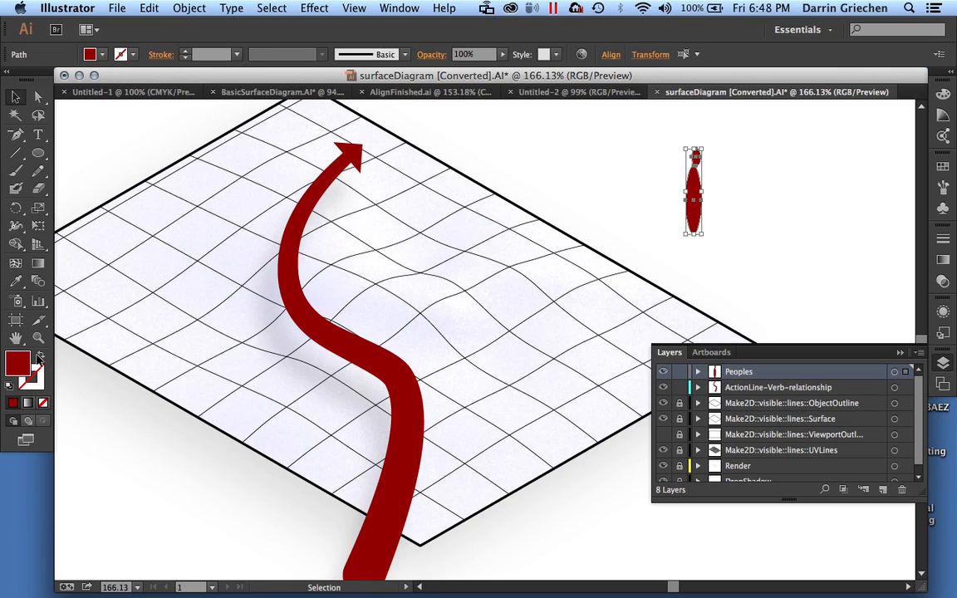
pyautogui.click(721, 183)
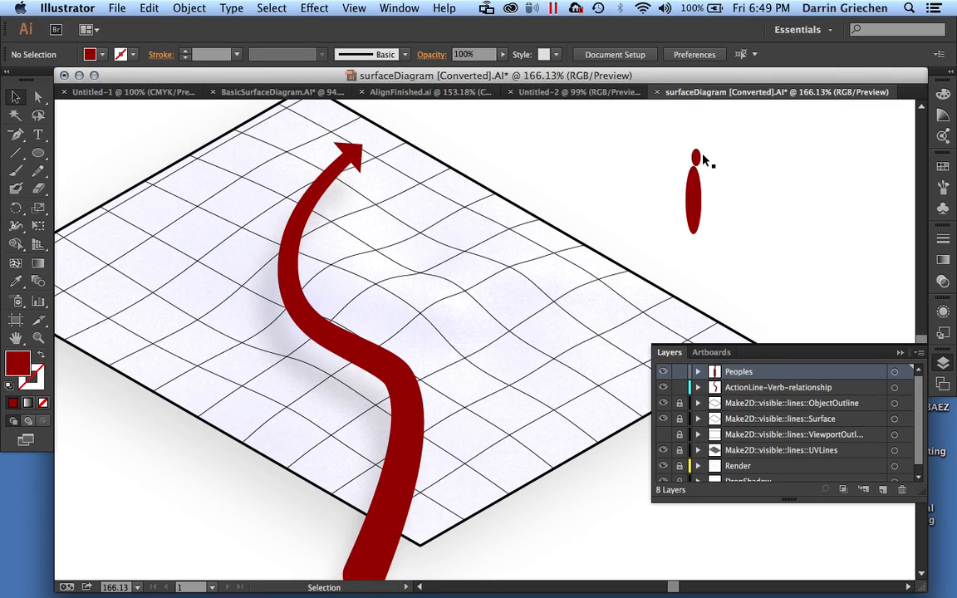
# Nudge the head ellipse down slightly so it meets the top of the body, and deselect it.
pyautogui.click(697, 158)
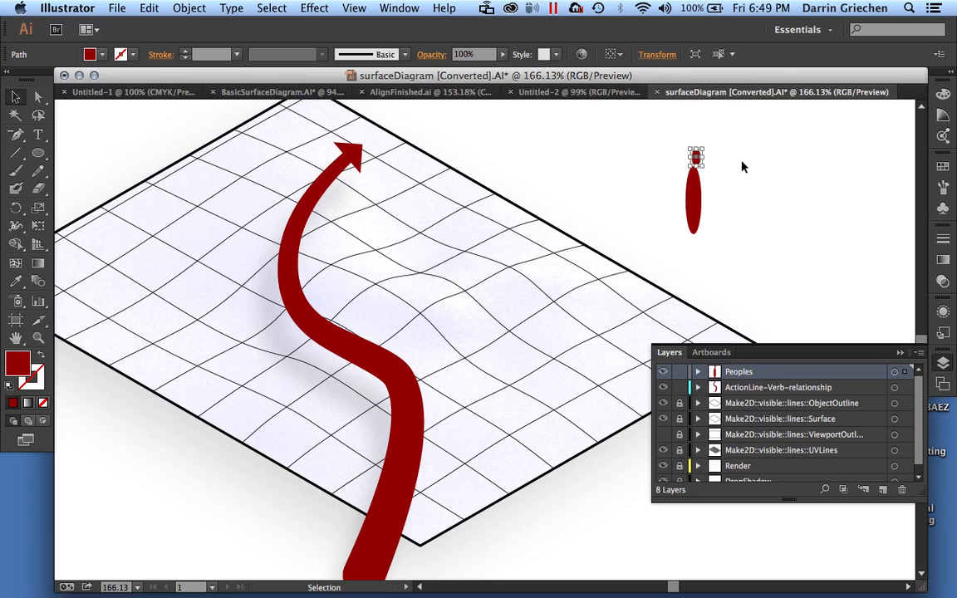
pyautogui.press('Down')
pyautogui.press('Down')
pyautogui.click(741, 166)
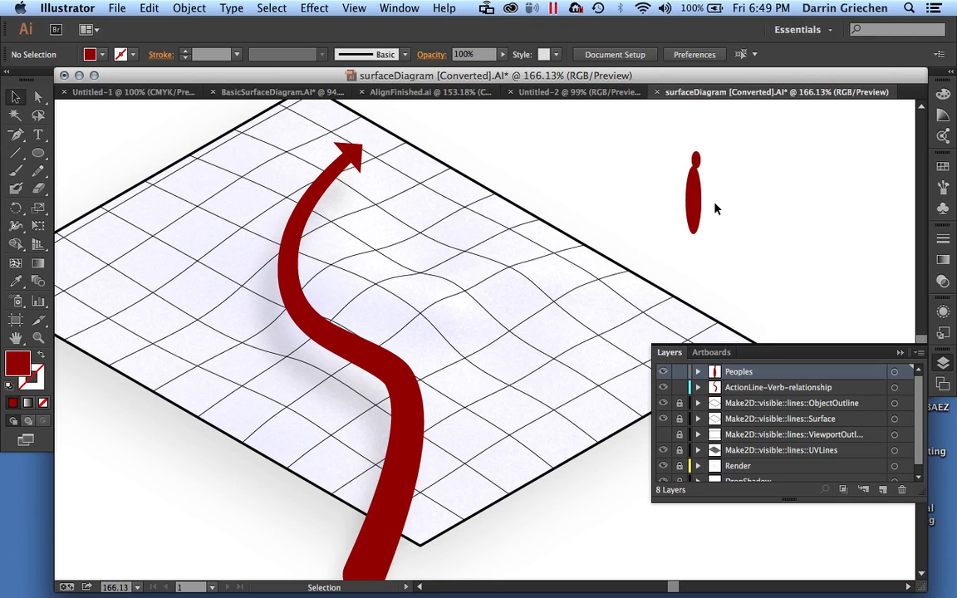
# Group the head and body ellipses into one person figure and deselect it.
pyautogui.moveTo(657, 147); pyautogui.dragTo(735, 257)
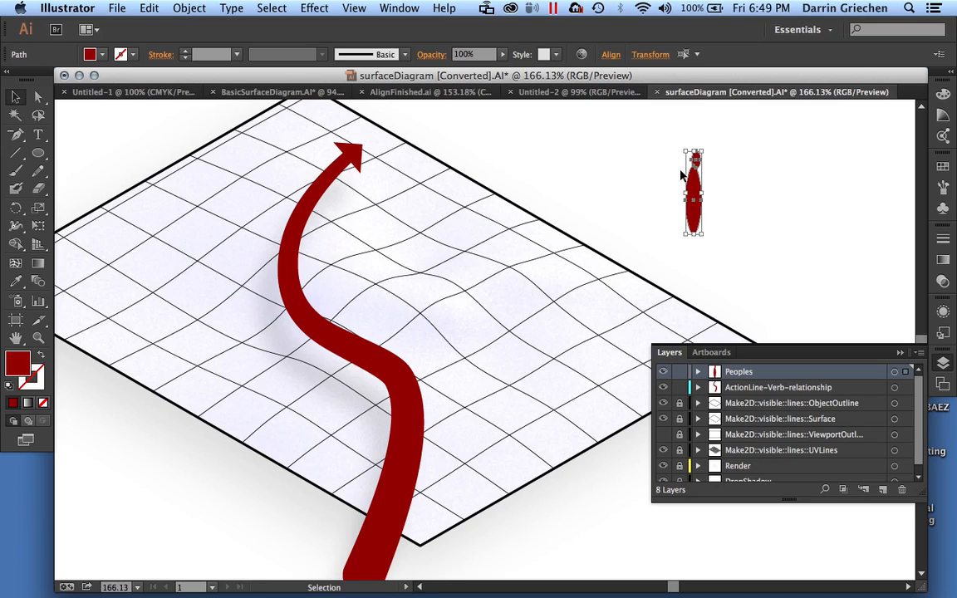
pyautogui.click(658, 151)
pyautogui.moveTo(666, 139)
pyautogui.mouseDown()
pyautogui.moveTo(715, 206)
pyautogui.moveTo(728, 247)
pyautogui.mouseUp()
pyautogui.click(188, 10)
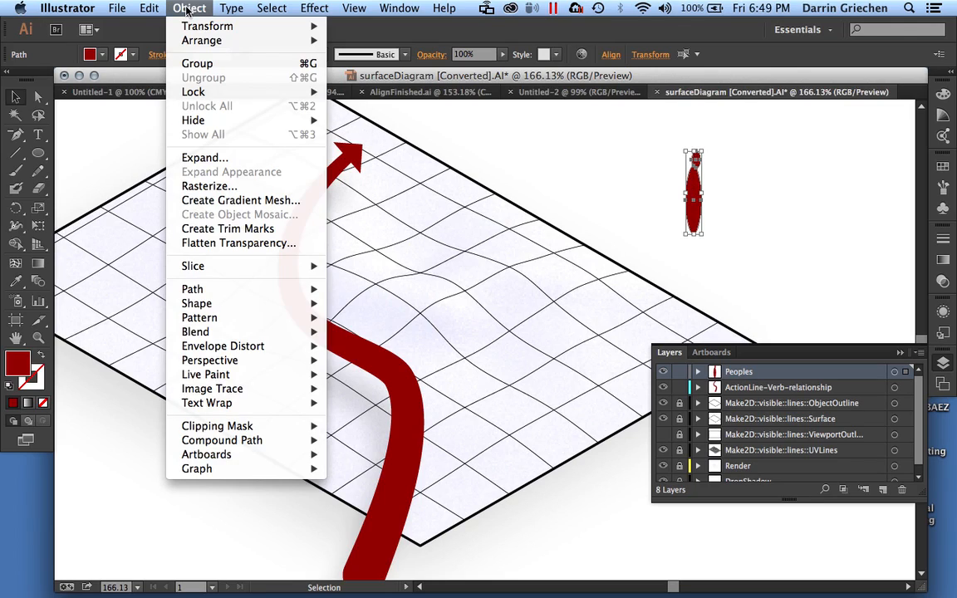
pyautogui.click(186, 63)
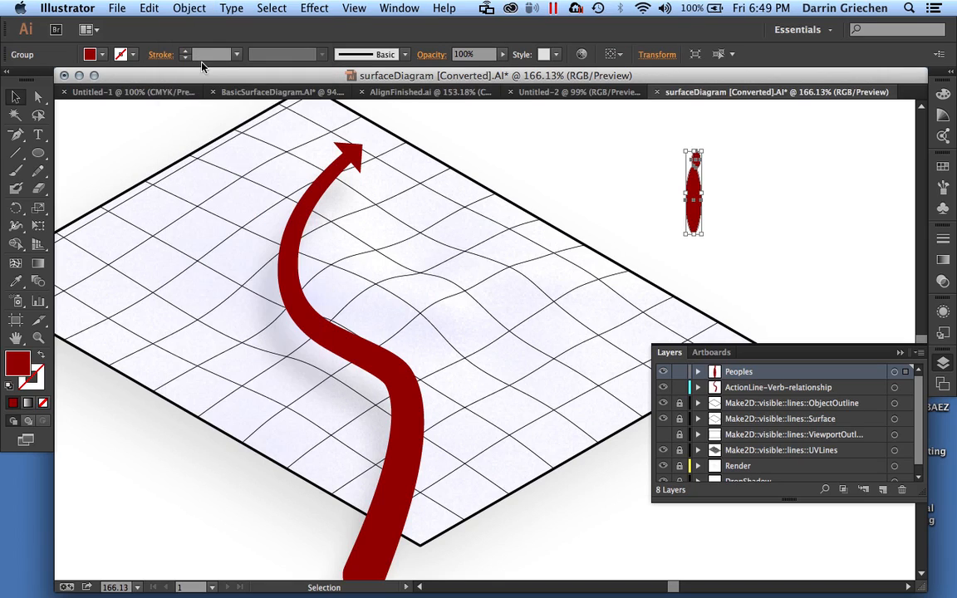
pyautogui.click(758, 203)
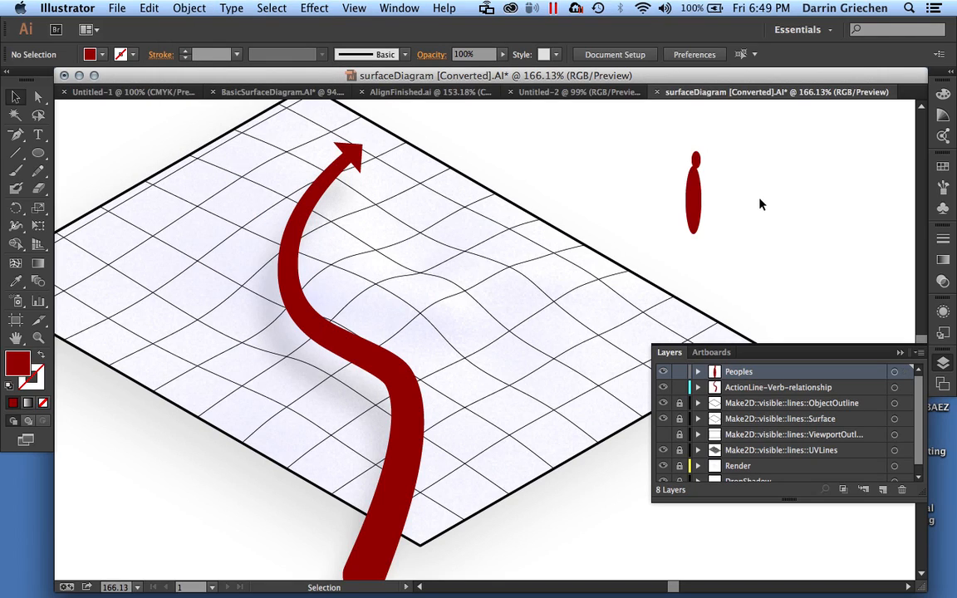
# Scale the person figure down proportionally to a tiny size and move it onto the surface's raised area beyond the arrow.
pyautogui.click(698, 199)
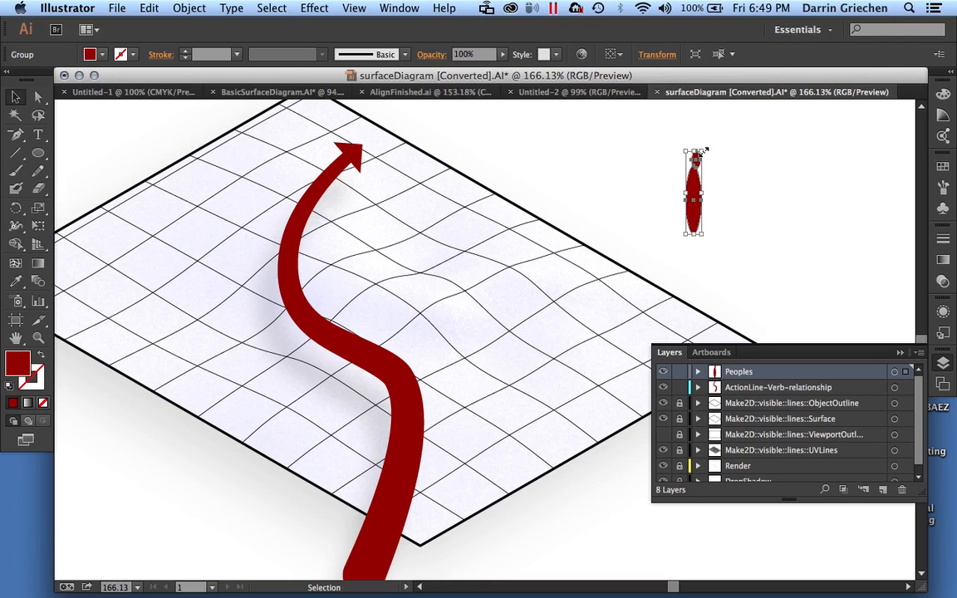
pyautogui.keyDown('shift'); pyautogui.moveTo(703, 152); pyautogui.dragTo(689, 218); pyautogui.keyUp('shift')
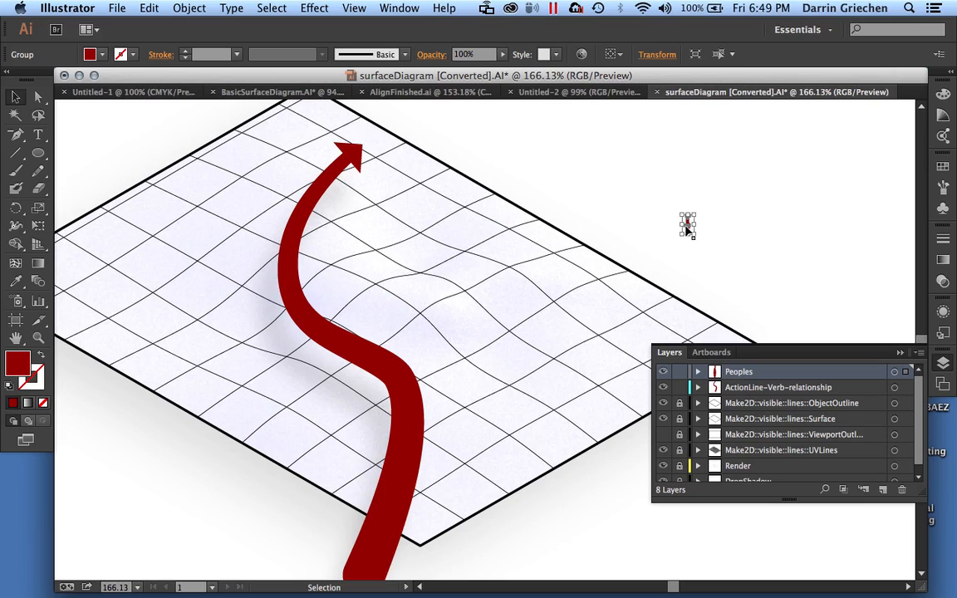
pyautogui.moveTo(687, 228); pyautogui.dragTo(403, 256)
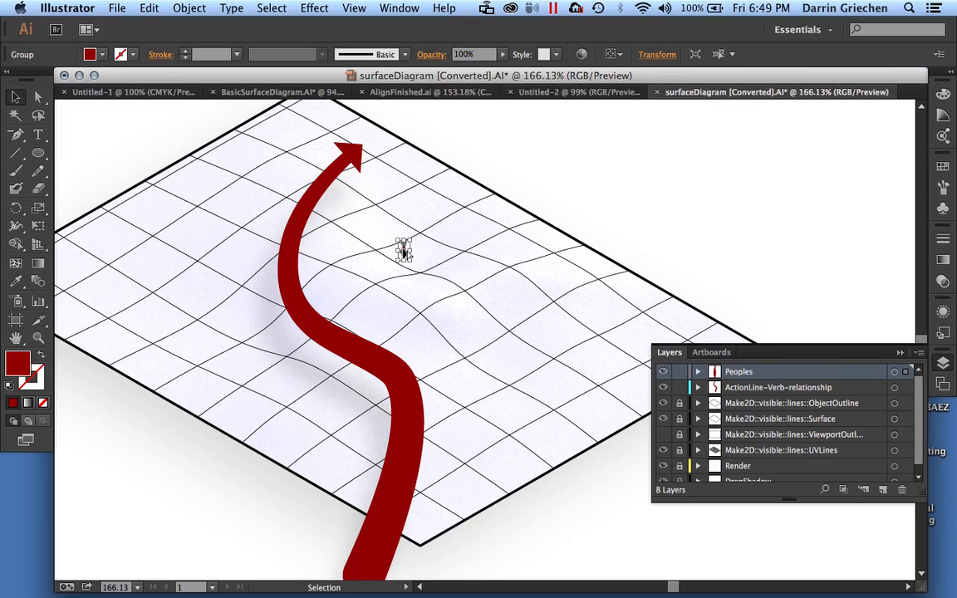
# Duplicate the small person into a loose cluster of five on the surface, and shift the frontmost copy slightly left.
pyautogui.keyDown('alt'); pyautogui.moveTo(402, 251); pyautogui.dragTo(399, 229); pyautogui.keyUp('alt')
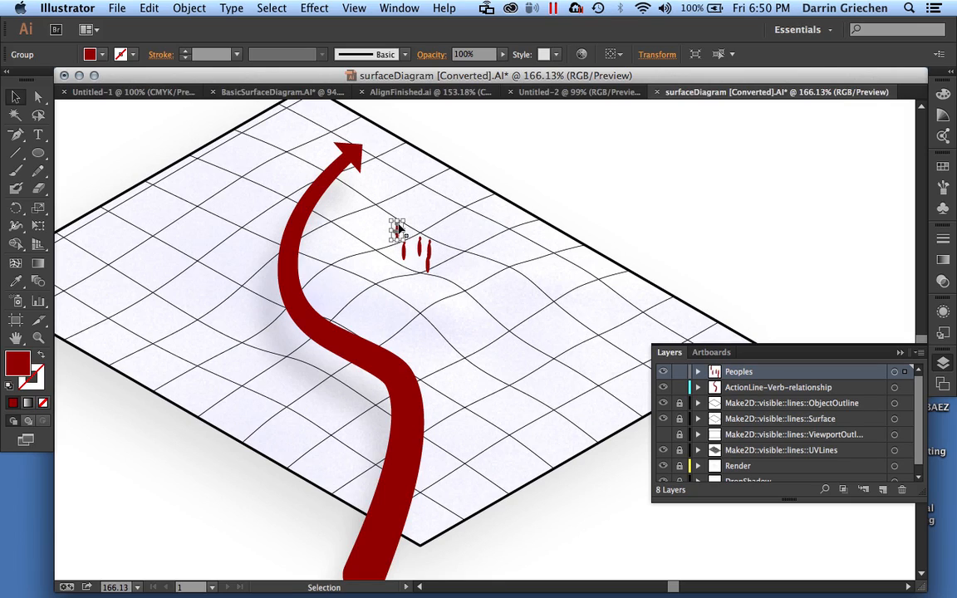
pyautogui.keyDown('alt'); pyautogui.scroll(2, 398, 230); pyautogui.keyUp('alt')
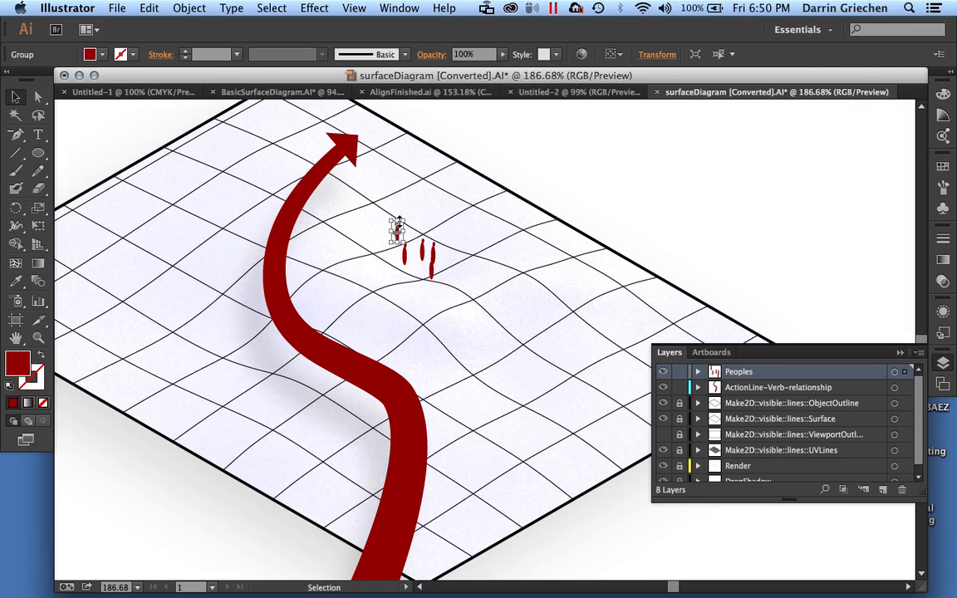
pyautogui.keyDown('alt'); pyautogui.scroll(1, 399, 224); pyautogui.keyUp('alt')
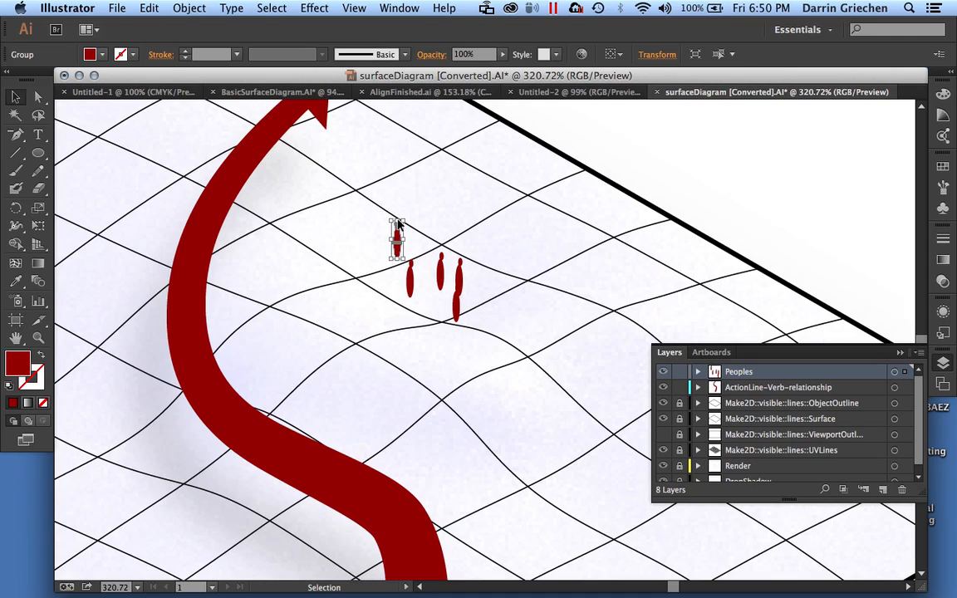
pyautogui.click(456, 308)
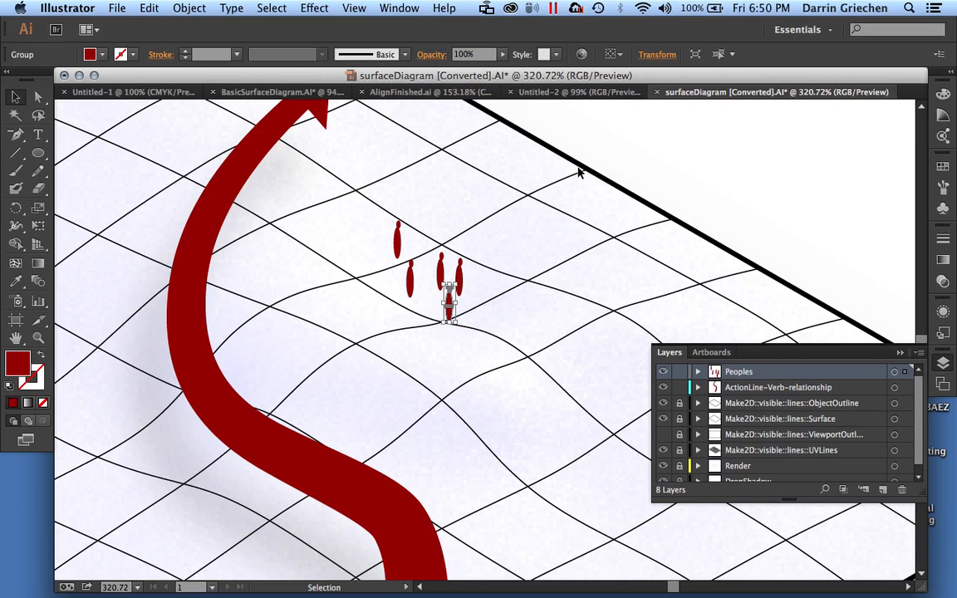
pyautogui.click(619, 156)
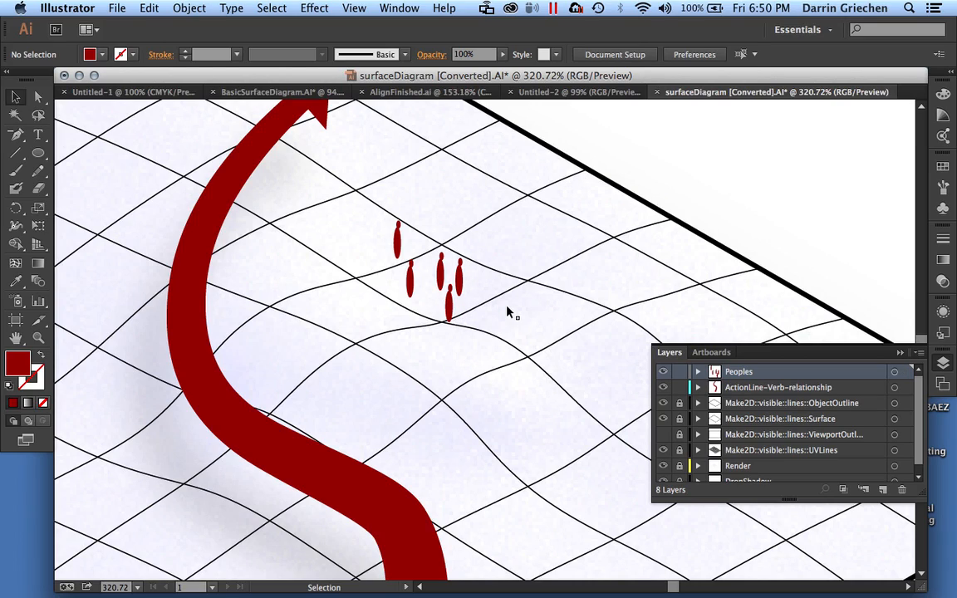
# Nudge only the head of the cluster's left front figure slightly left relative to its body, and deselect it.
pyautogui.click(39, 97)
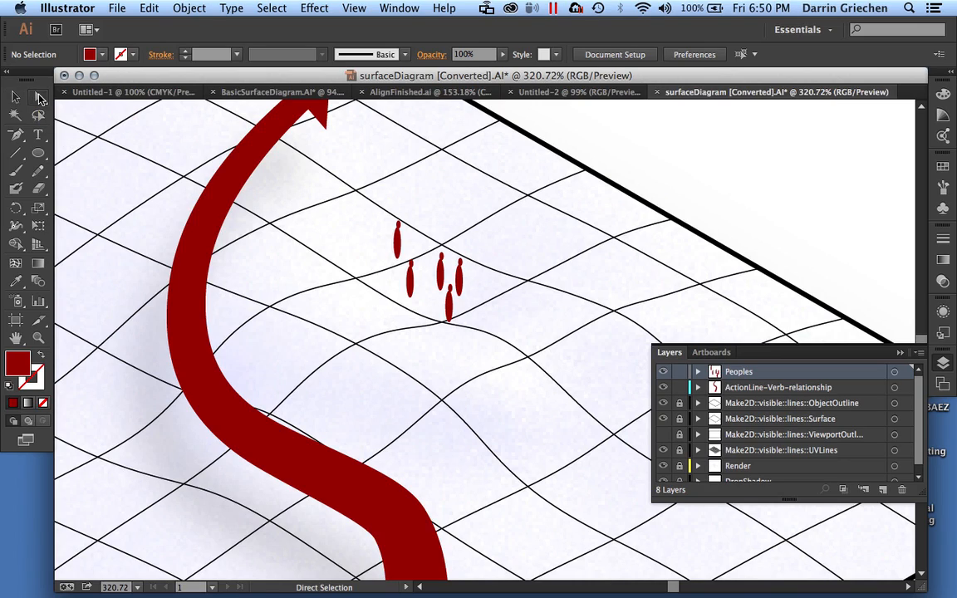
pyautogui.click(413, 268)
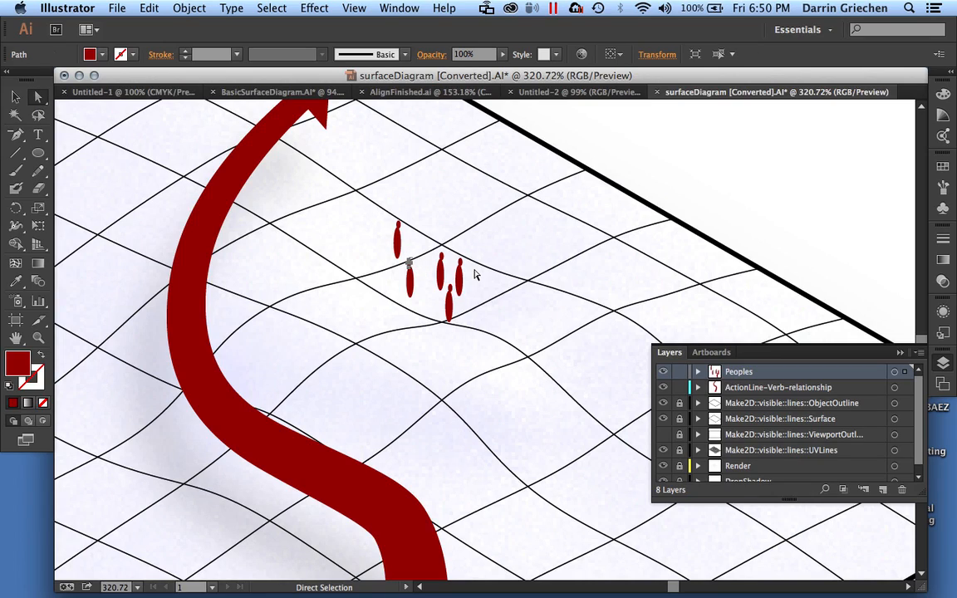
pyautogui.click(591, 156)
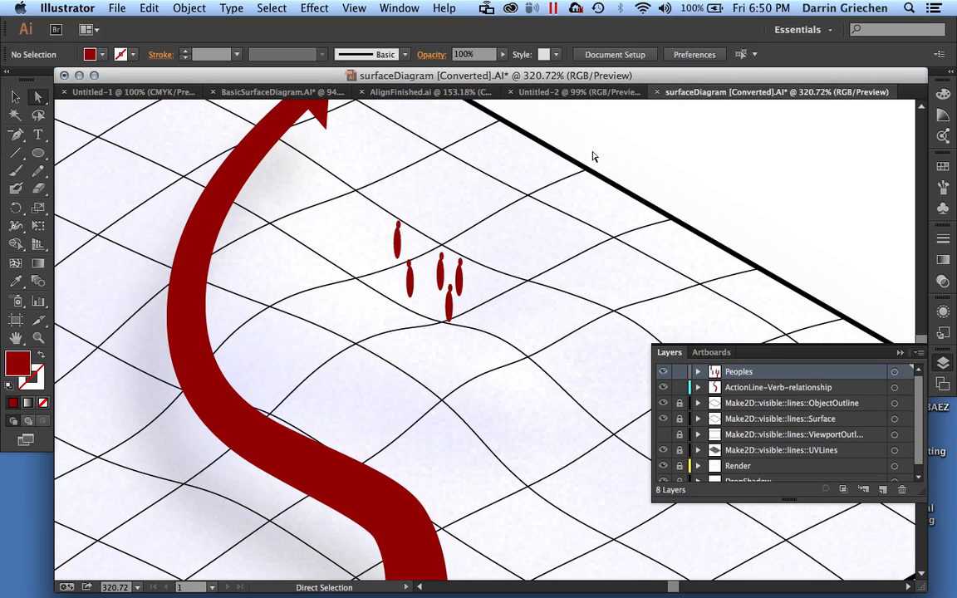
# Adjust the middle figure by nudging its body slightly right and raising its head slightly, then deselect it.
pyautogui.click(446, 285)
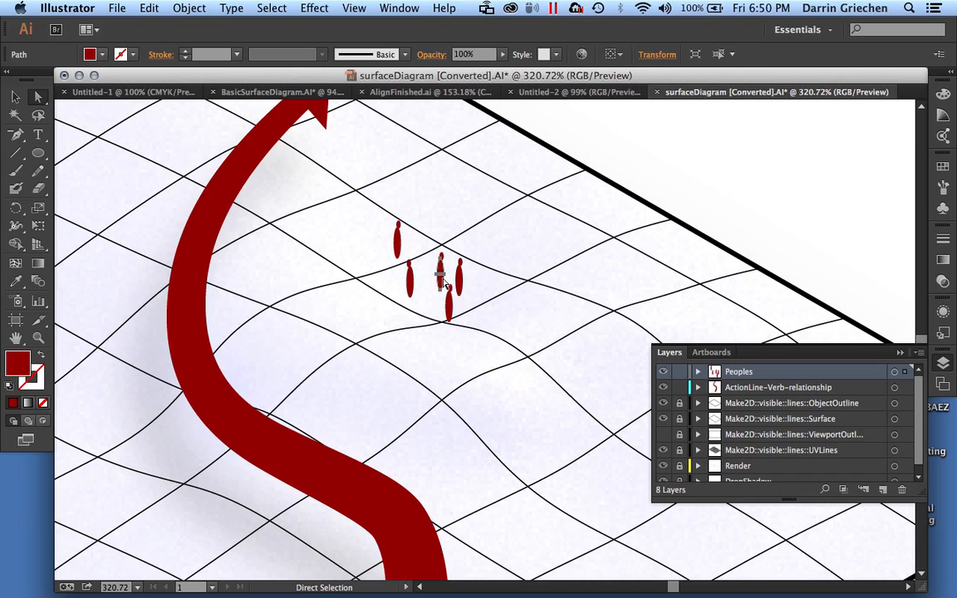
pyautogui.keyDown('alt'); pyautogui.scroll(5, 446, 285); pyautogui.keyUp('alt')
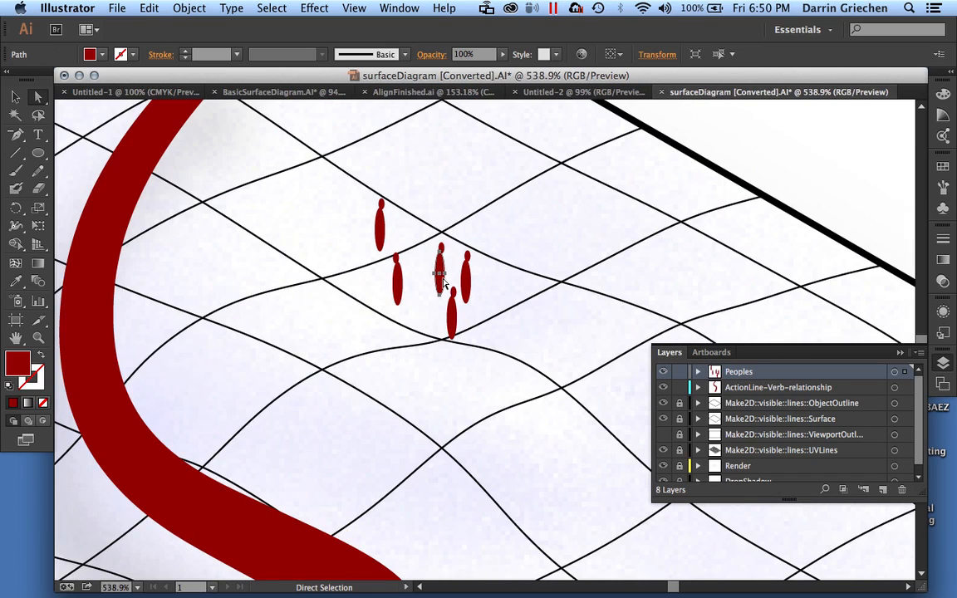
pyautogui.moveTo(449, 280); pyautogui.dragTo(448, 279)
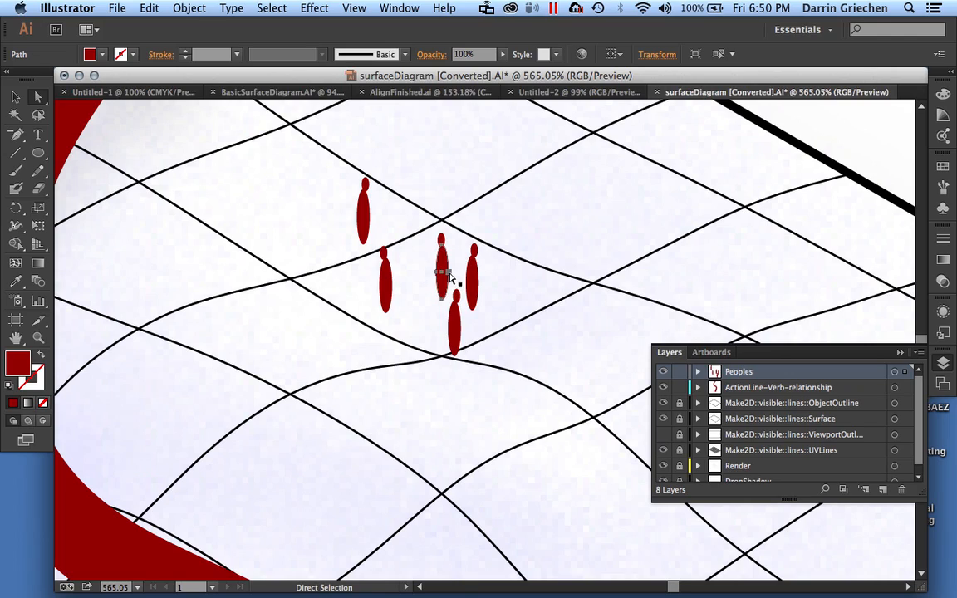
pyautogui.click(704, 117)
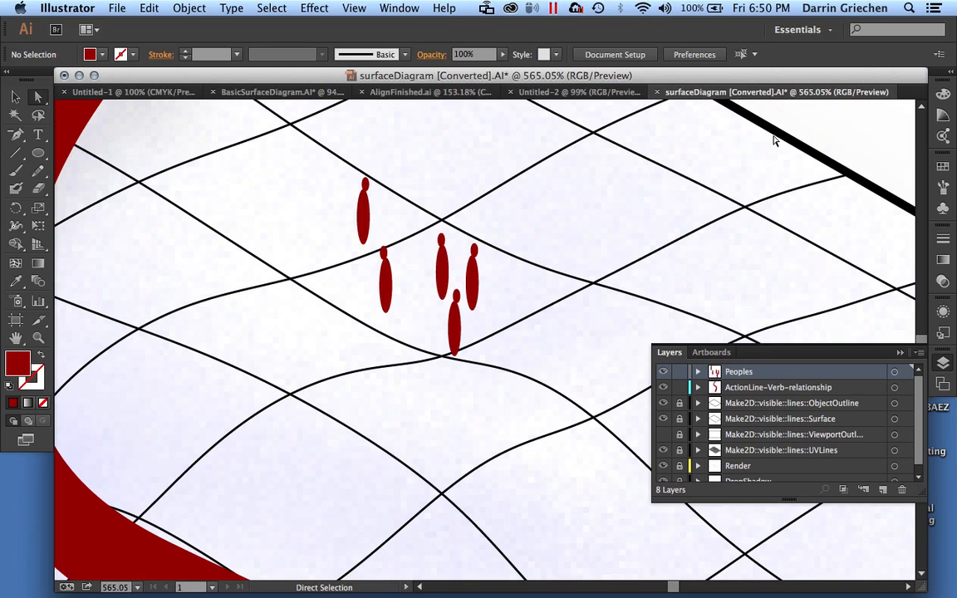
pyautogui.click(441, 238)
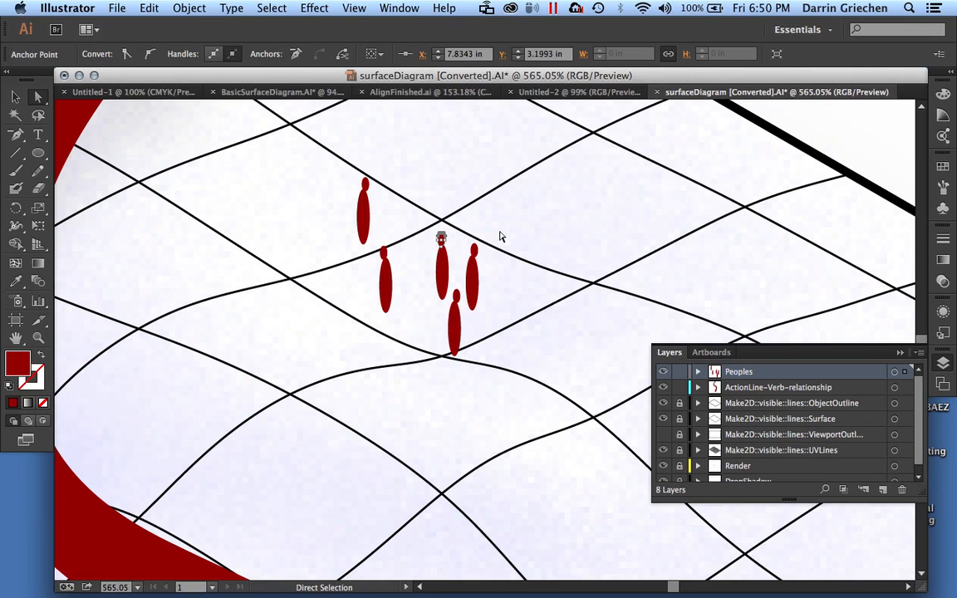
pyautogui.press('Down')
pyautogui.press('Up')
pyautogui.click(753, 119)
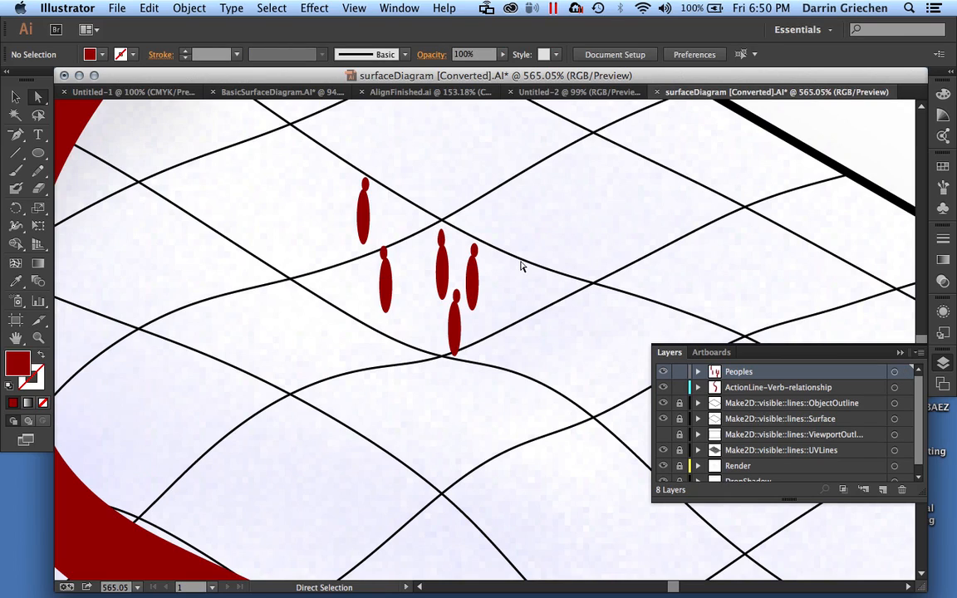
# Scale the rearmost person figure down slightly in proportion, keeping its feet in place, and deselect it.
pyautogui.keyDown('alt'); pyautogui.scroll(-5, 453, 274); pyautogui.keyUp('alt')
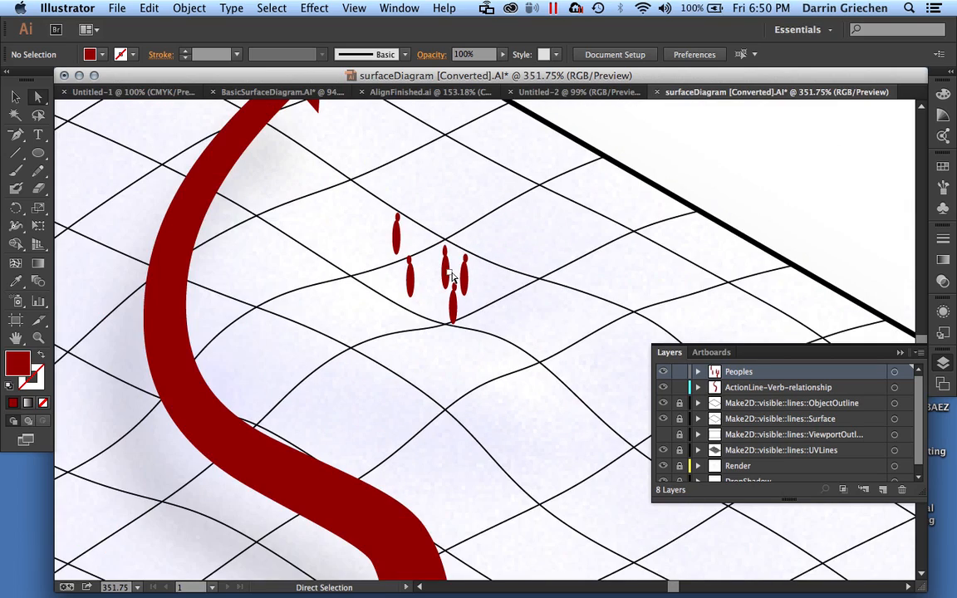
pyautogui.keyDown('alt'); pyautogui.scroll(-3, 453, 274); pyautogui.keyUp('alt')
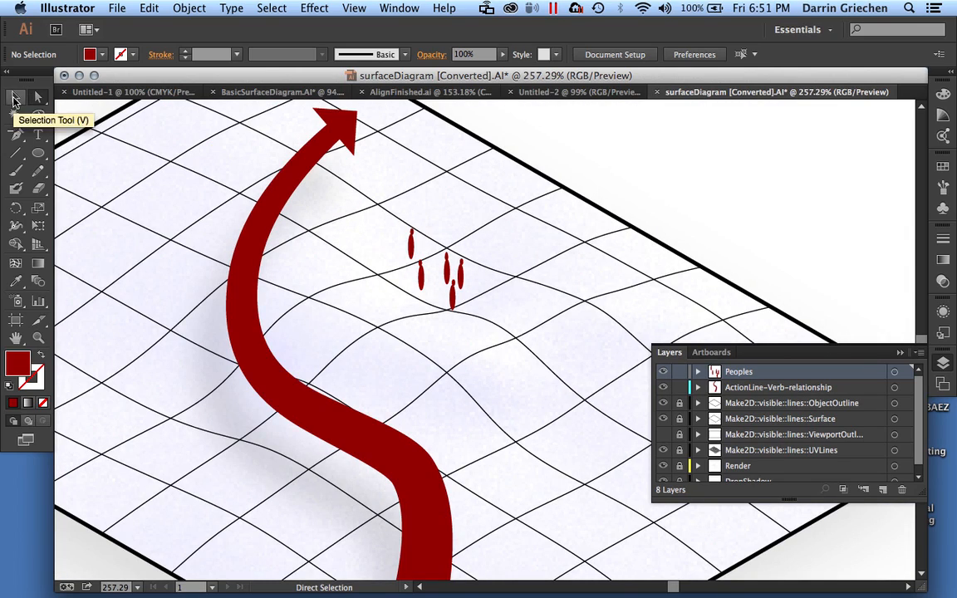
pyautogui.click(14, 98)
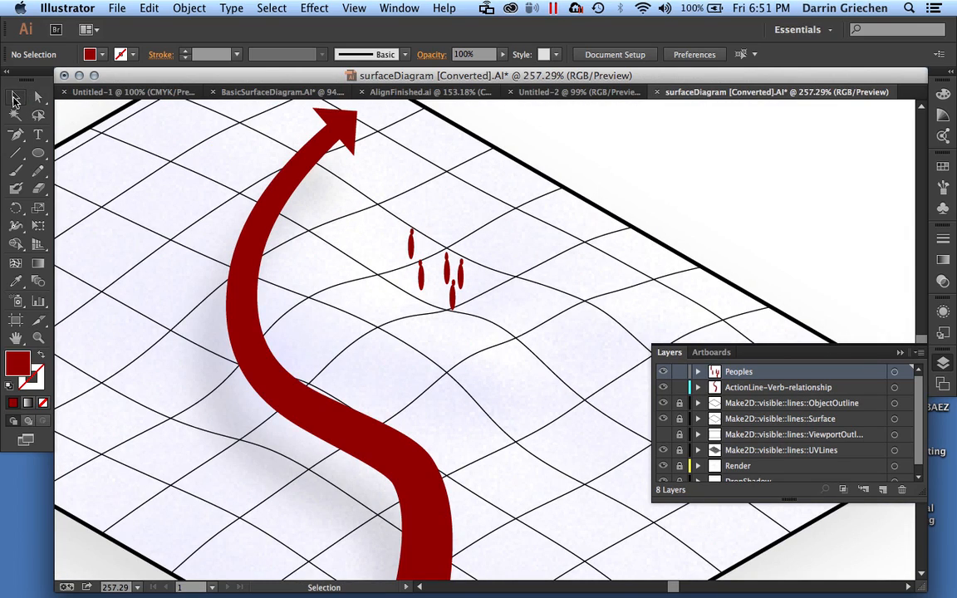
pyautogui.click(410, 242)
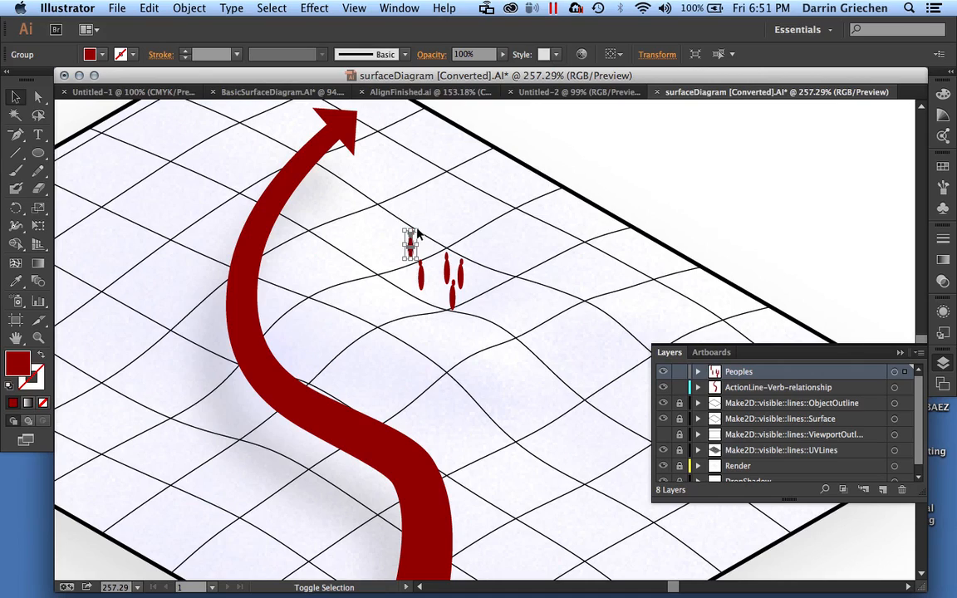
pyautogui.keyDown('shift'); pyautogui.click(416, 236); pyautogui.keyUp('shift')
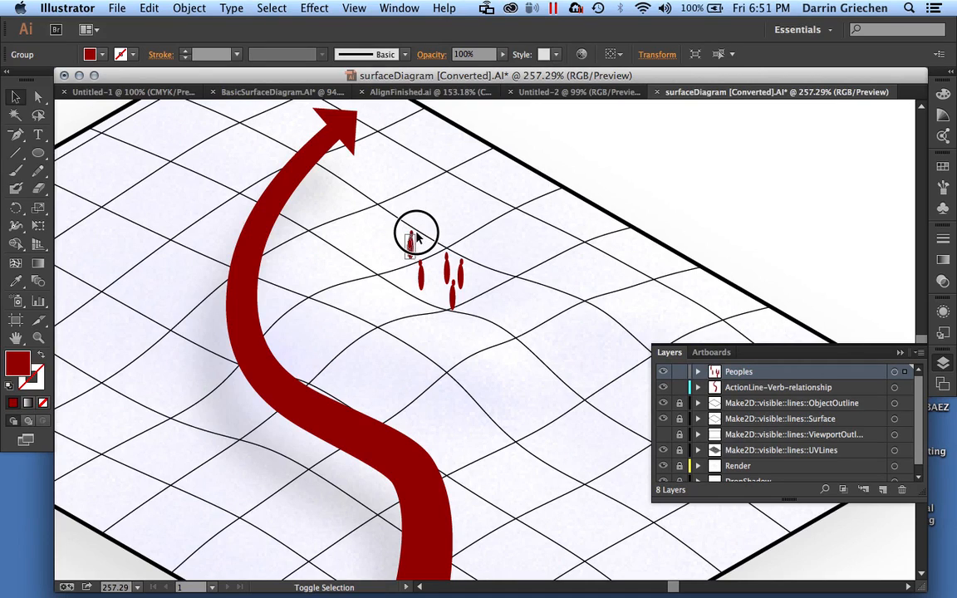
pyautogui.keyDown('shift'); pyautogui.moveTo(416, 233); pyautogui.dragTo(417, 230); pyautogui.keyUp('shift')
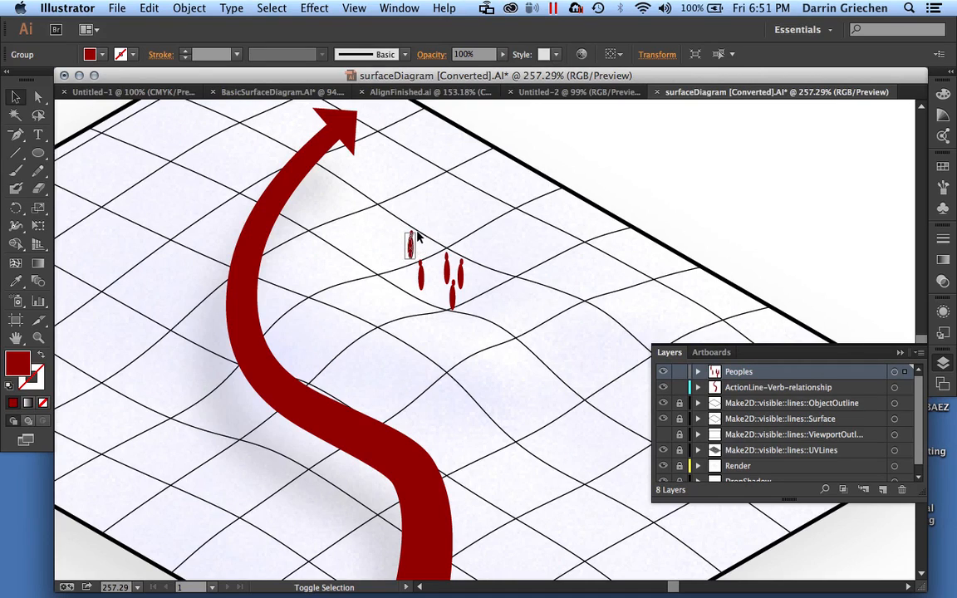
pyautogui.click(587, 176)
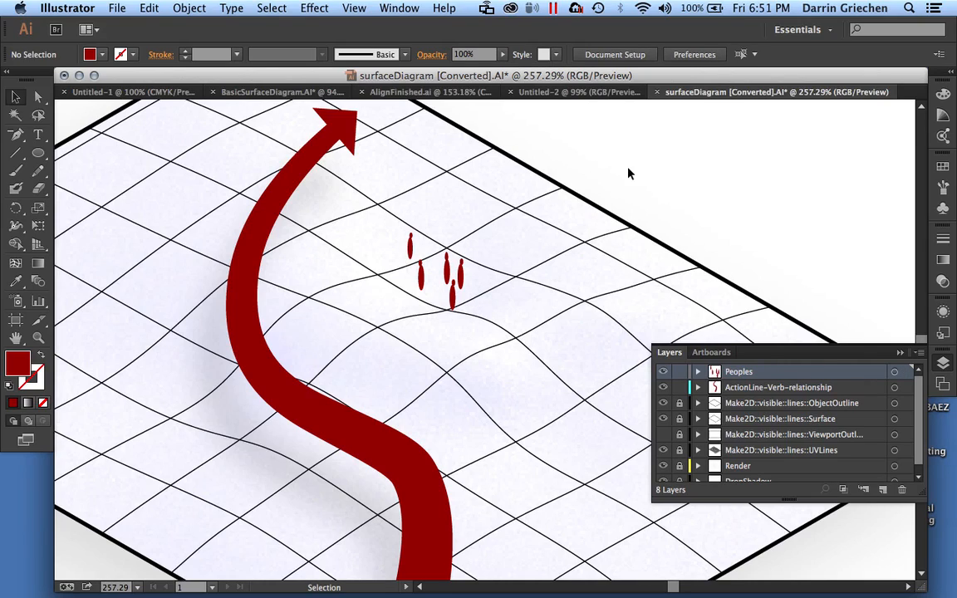
# Lock the ActionLine-Verb-relationship and Peoples layers.
pyautogui.keyDown('alt'); pyautogui.scroll(-5, 525, 282); pyautogui.keyUp('alt')
pyautogui.keyDown('alt'); pyautogui.scroll(-2, 523, 283); pyautogui.keyUp('alt')
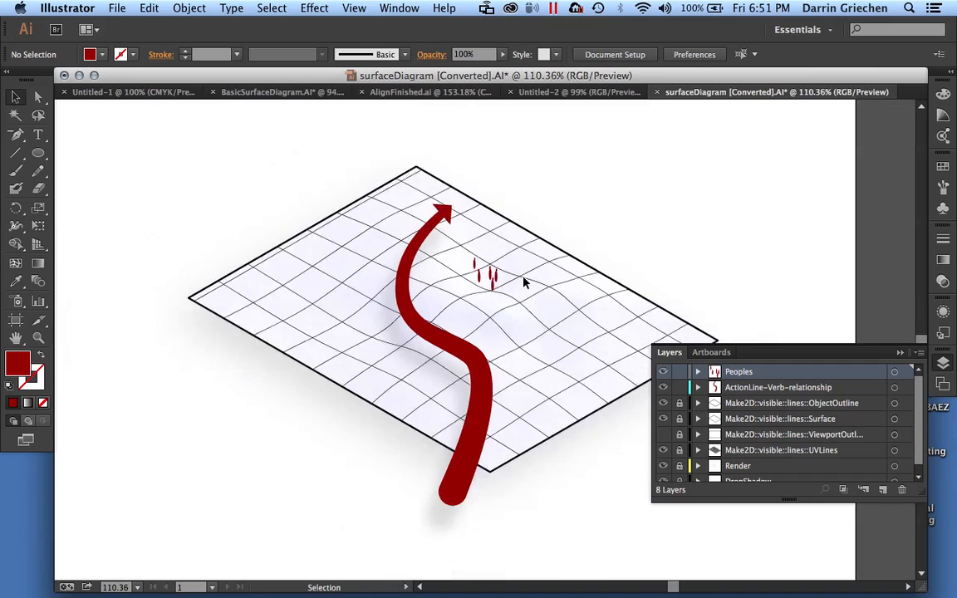
pyautogui.hscroll(3, 523, 283)
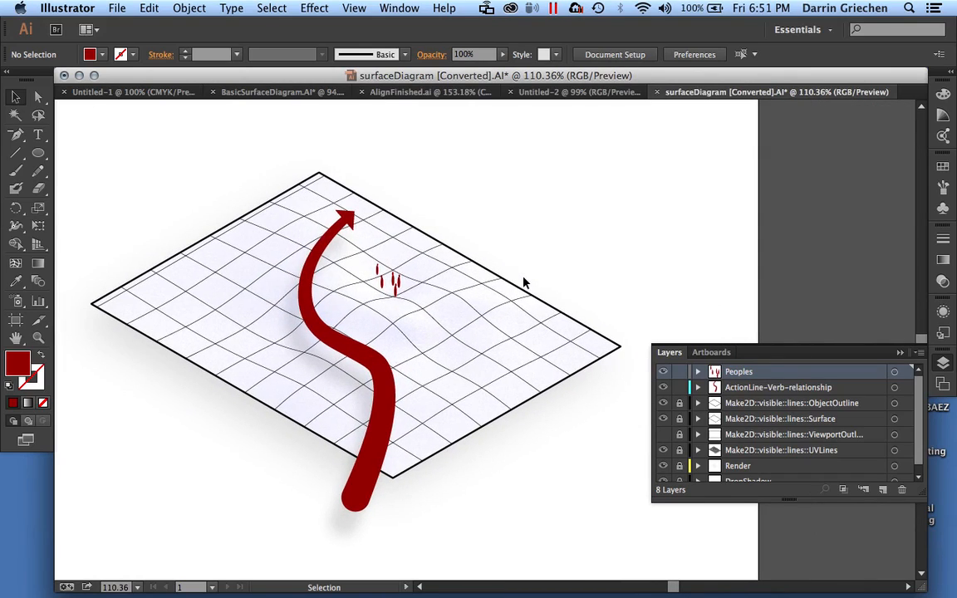
pyautogui.keyDown('alt'); pyautogui.scroll(-3, 549, 256); pyautogui.keyUp('alt')
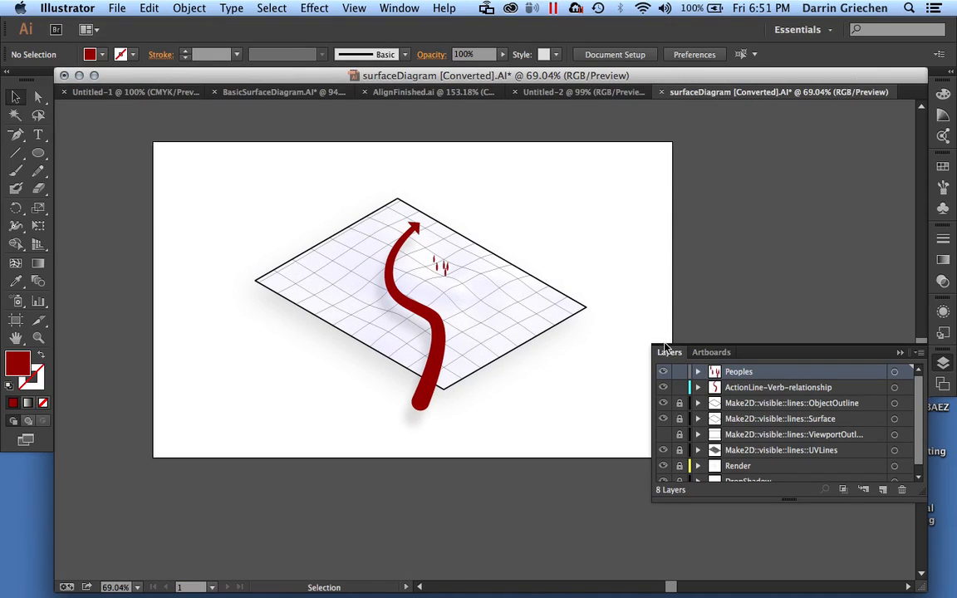
pyautogui.click(680, 387)
pyautogui.click(680, 372)
# Save the diagram as FinishedWind.AI in the DigiRep Tutorial folder, in Adobe Illustrator format with the Illustrator CC version.
pyautogui.click(117, 9)
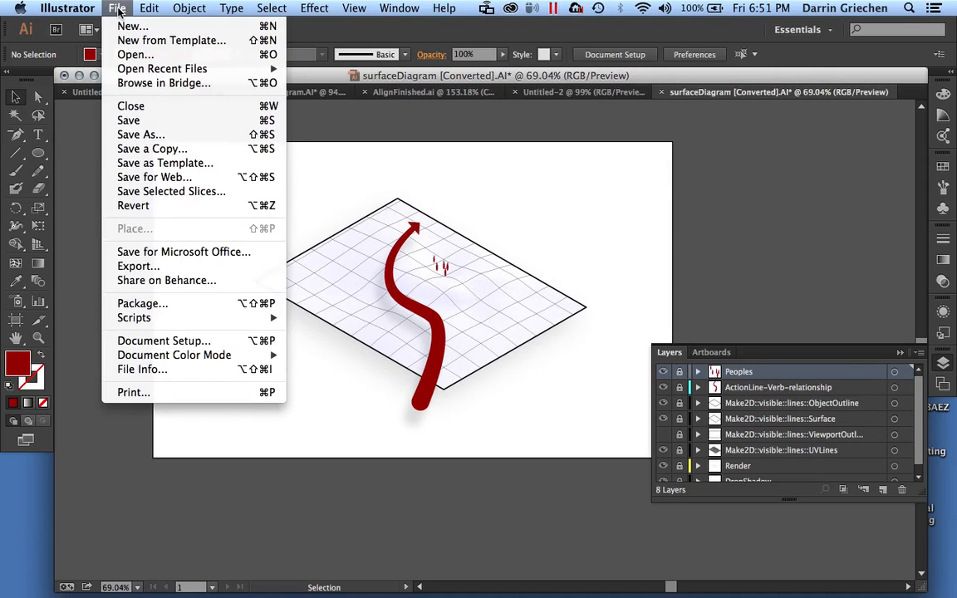
pyautogui.click(148, 138)
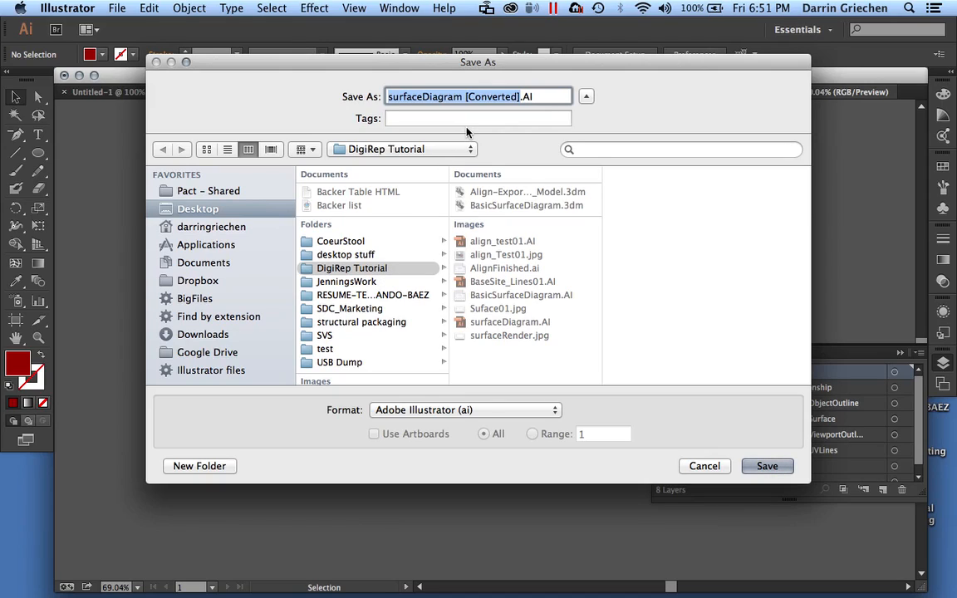
pyautogui.write('Fini')
pyautogui.write('shed')
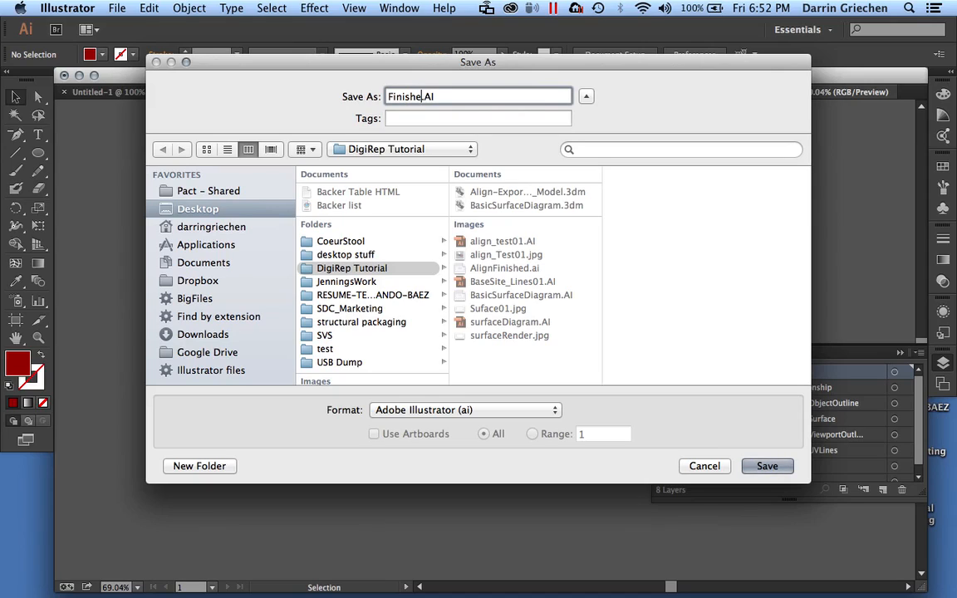
pyautogui.write('Wind')
pyautogui.click(767, 466)
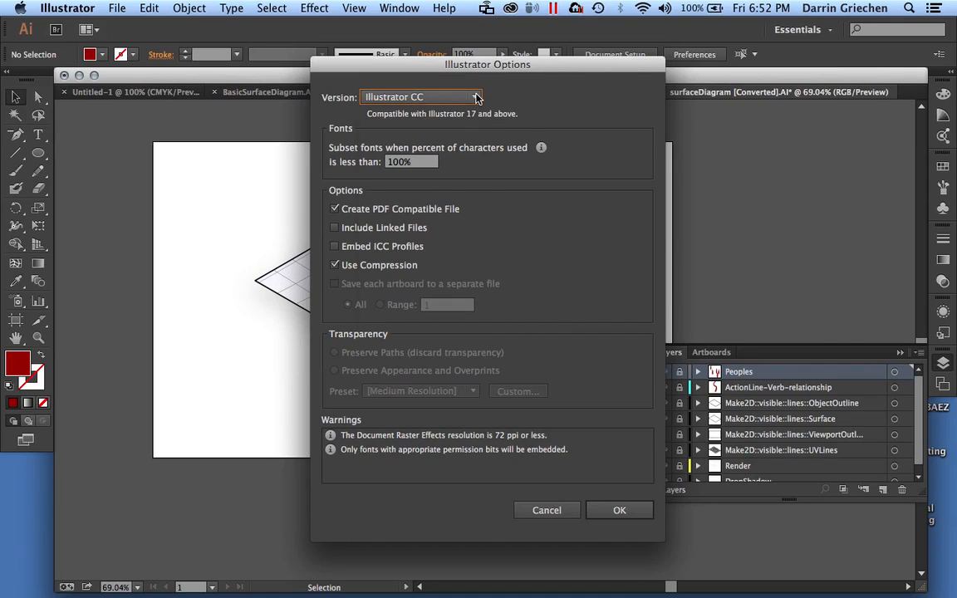
pyautogui.click(430, 97)
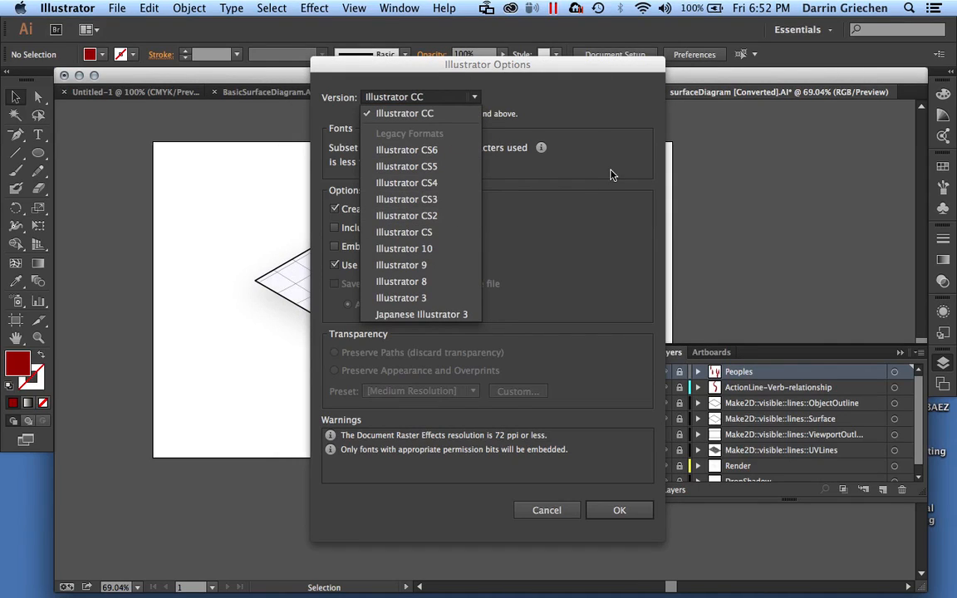
pyautogui.click(594, 132)
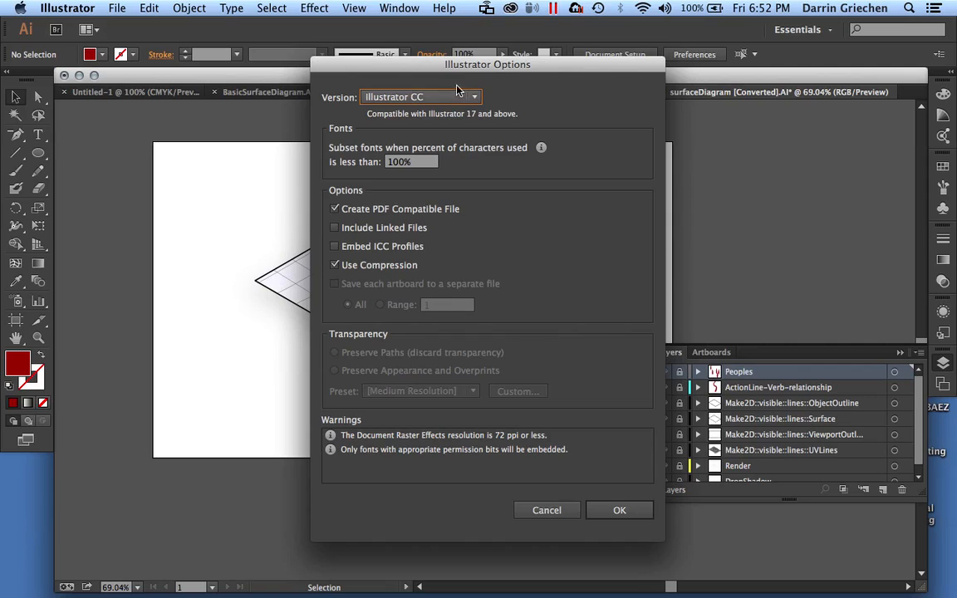
pyautogui.click(619, 510)
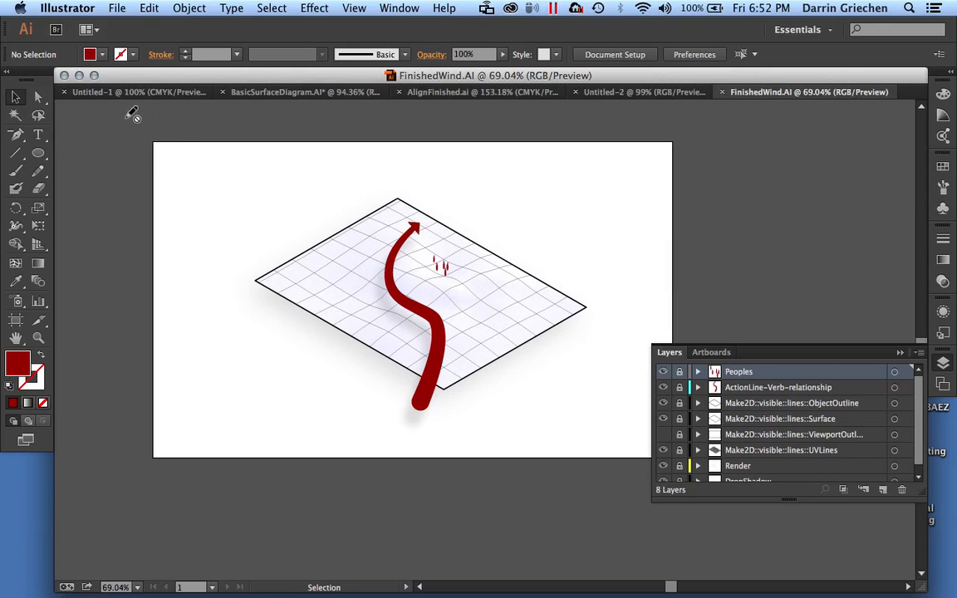
# Set up a PNG export named FinishedWind.png in the DigiRep Tutorial folder, using all artboards and High (300 ppi) resolution.
pyautogui.click(117, 9)
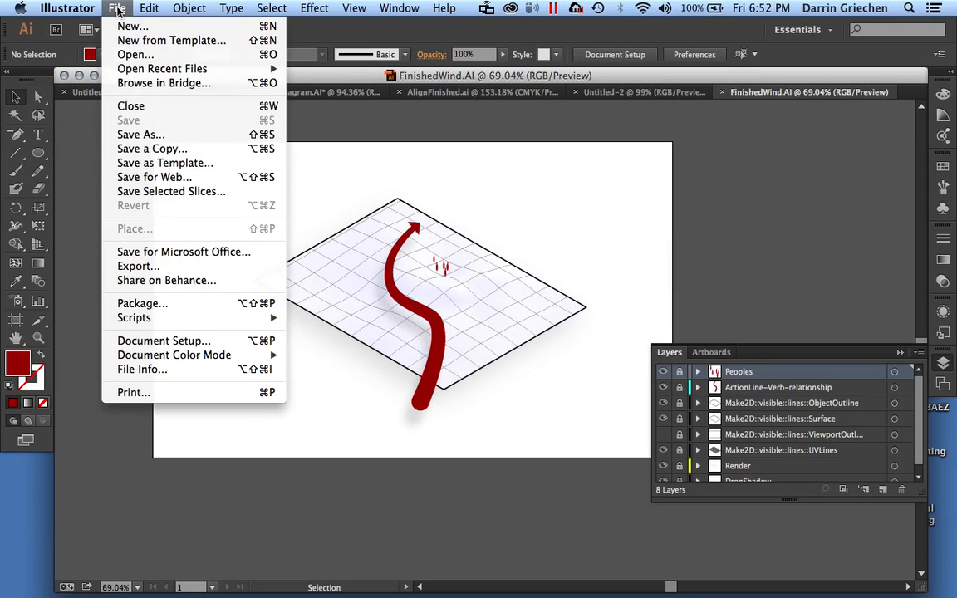
pyautogui.click(170, 267)
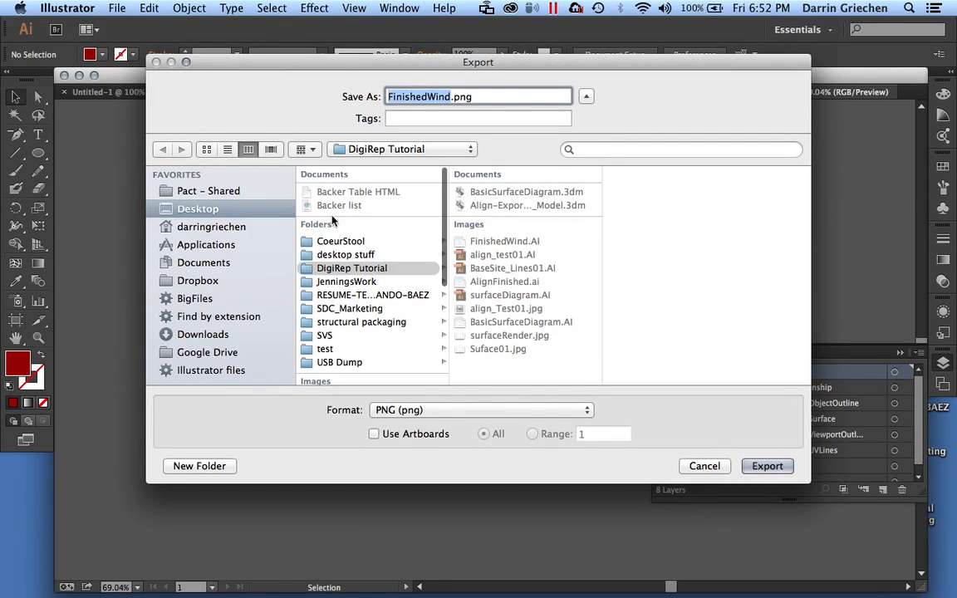
pyautogui.click(374, 435)
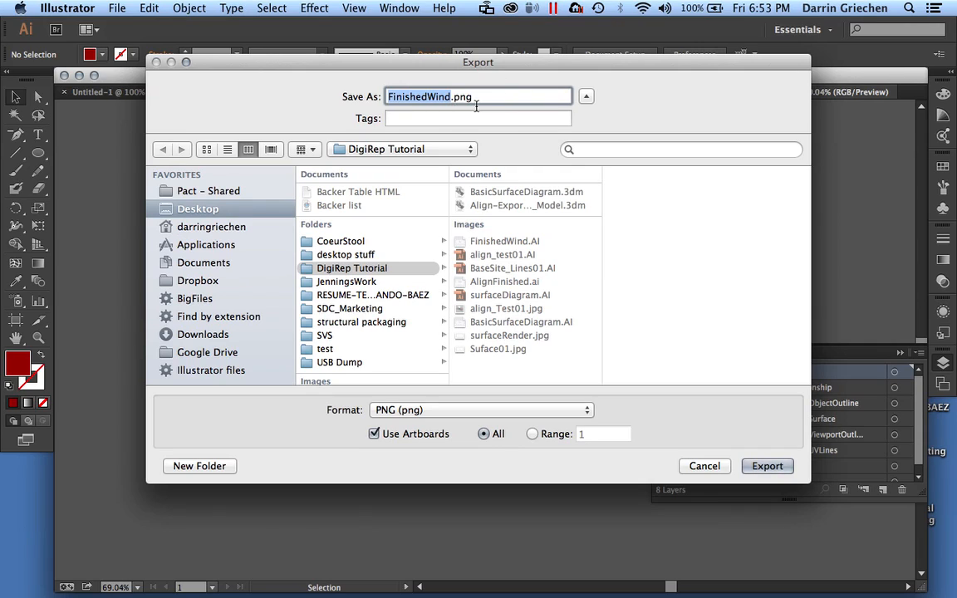
pyautogui.click(767, 465)
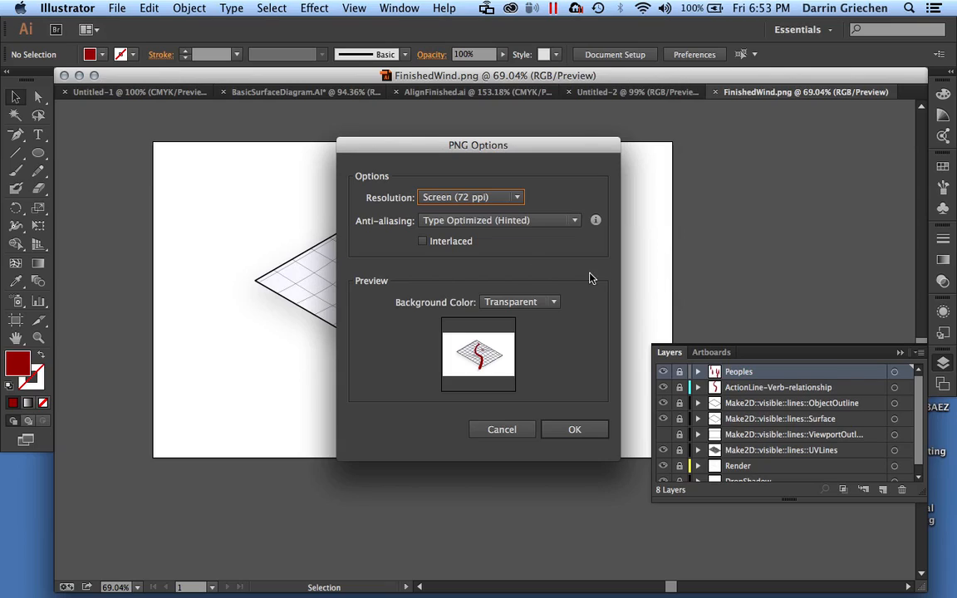
pyautogui.click(518, 199)
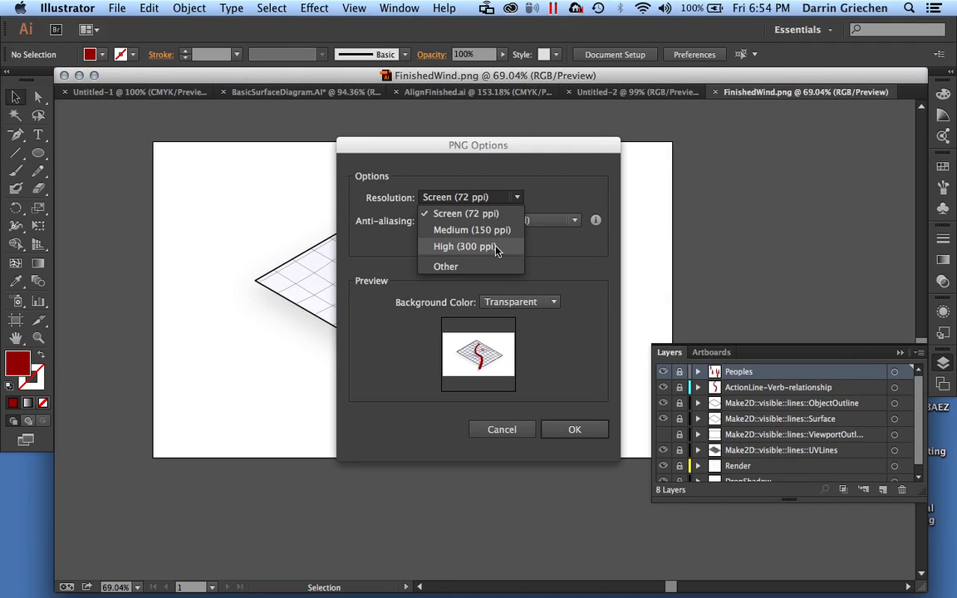
pyautogui.click(465, 247)
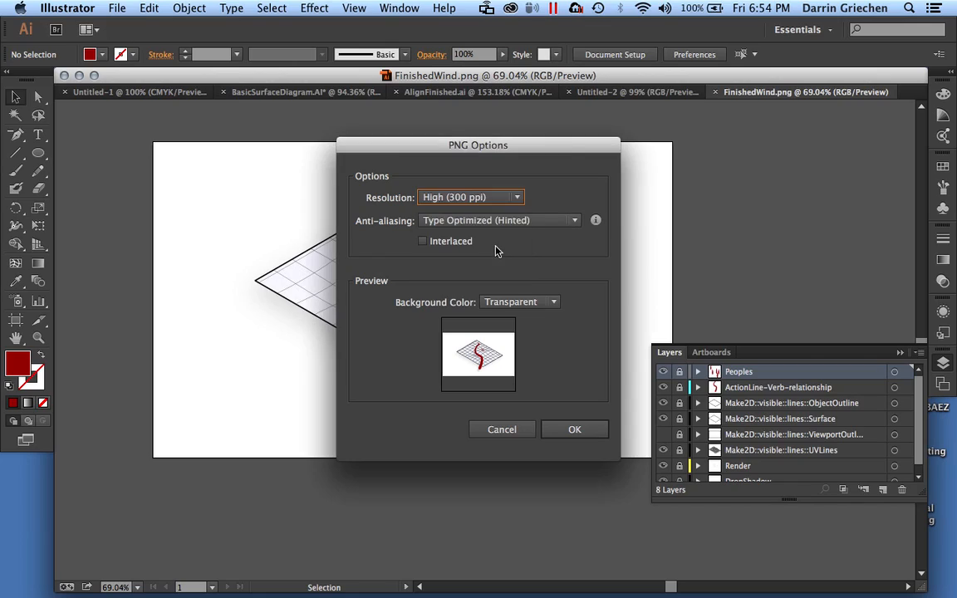
pyautogui.click(554, 304)
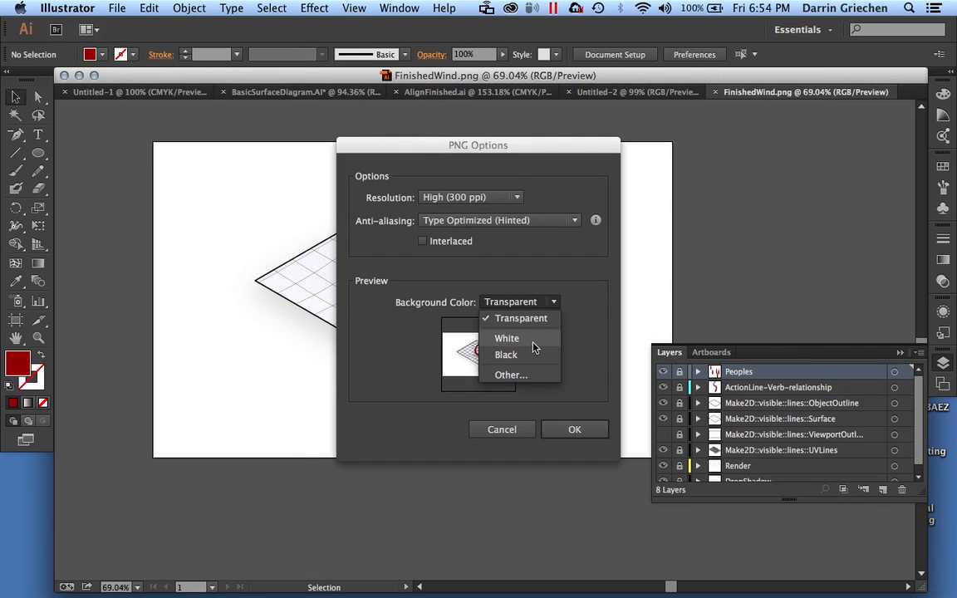
pyautogui.click(572, 283)
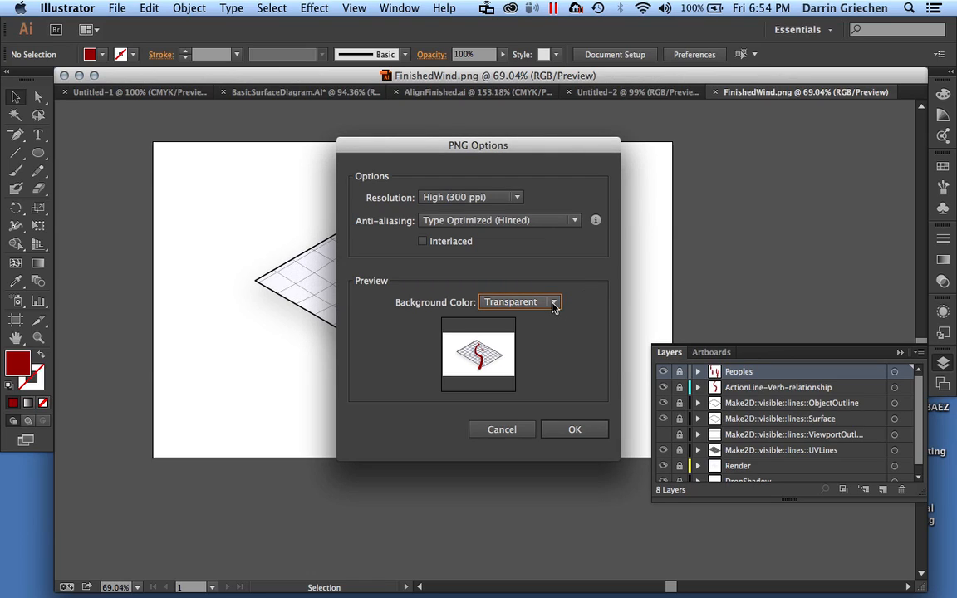
pyautogui.click(553, 303)
pyautogui.click(568, 272)
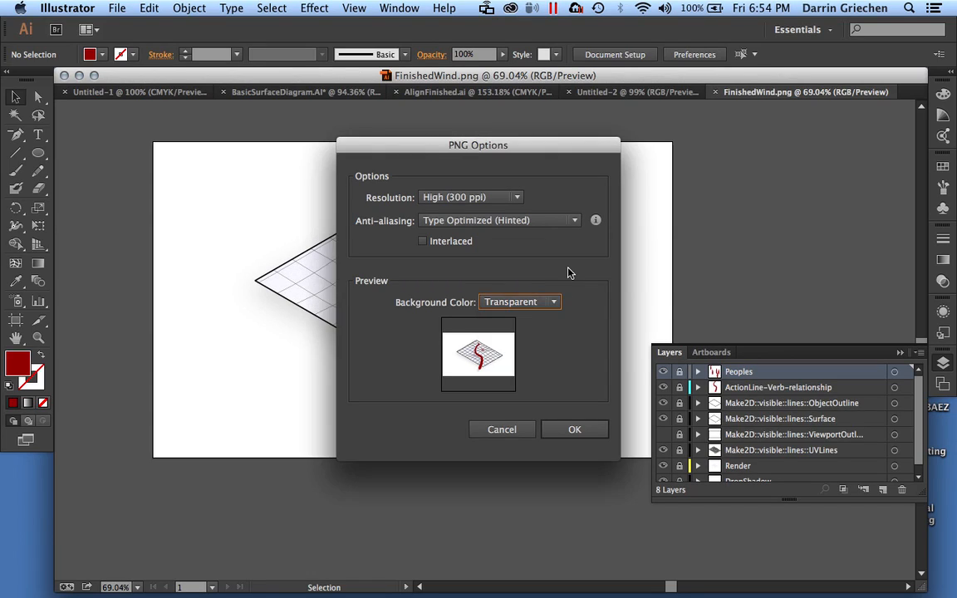
pyautogui.click(555, 304)
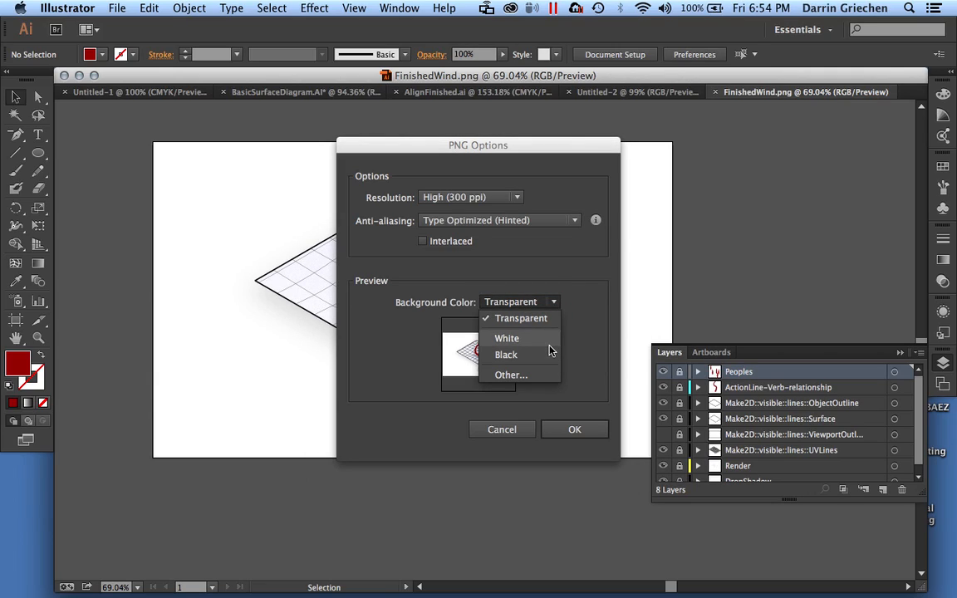
pyautogui.click(578, 316)
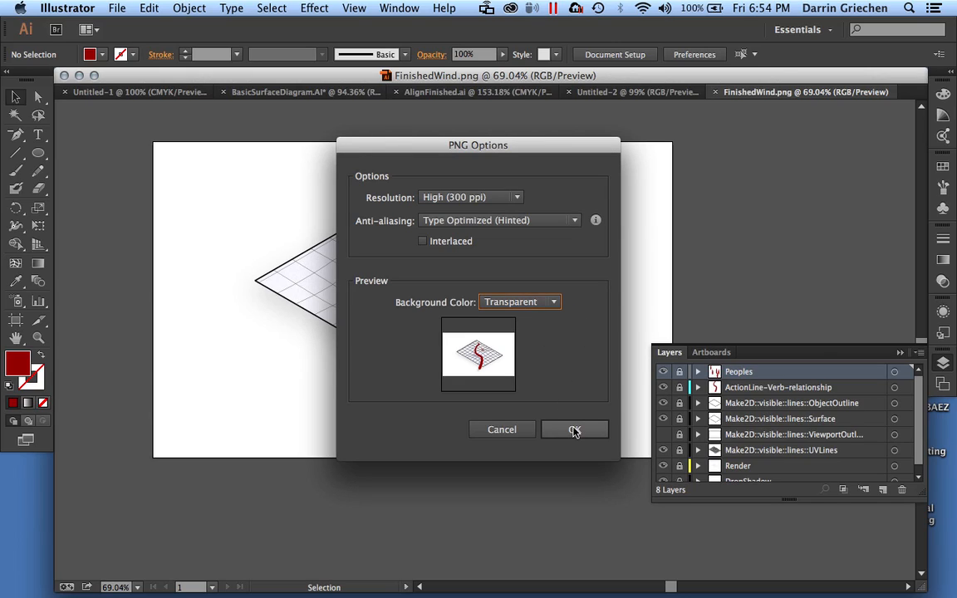
# Set the PNG background color to White and complete the export.
pyautogui.click(553, 305)
pyautogui.click(507, 338)
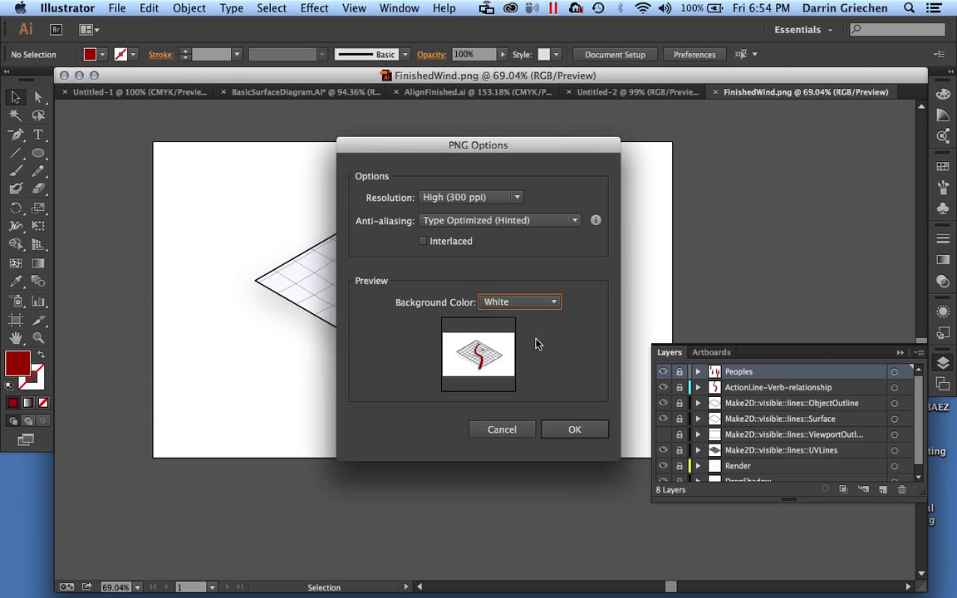
pyautogui.click(575, 430)
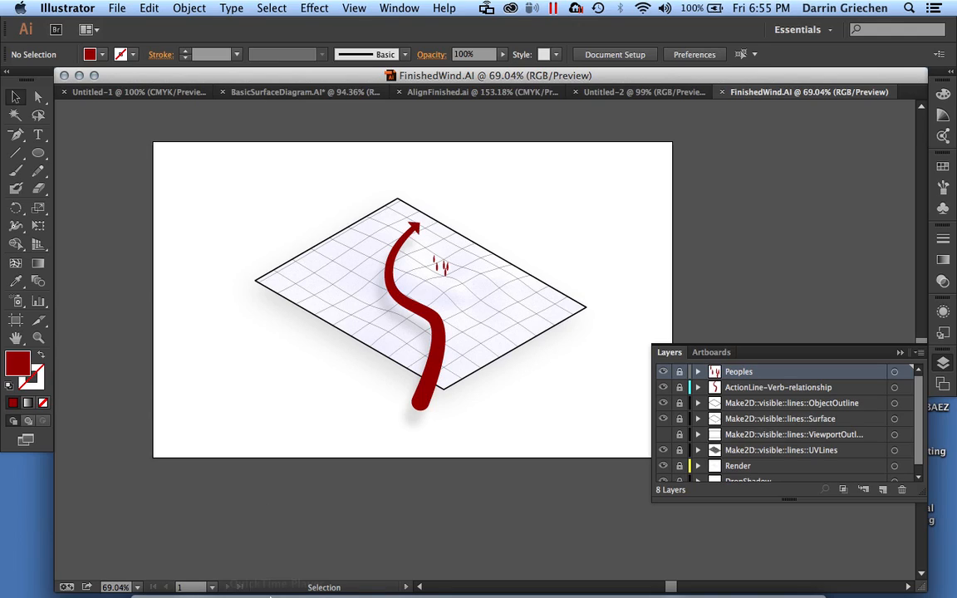
pyautogui.click(278, 578)
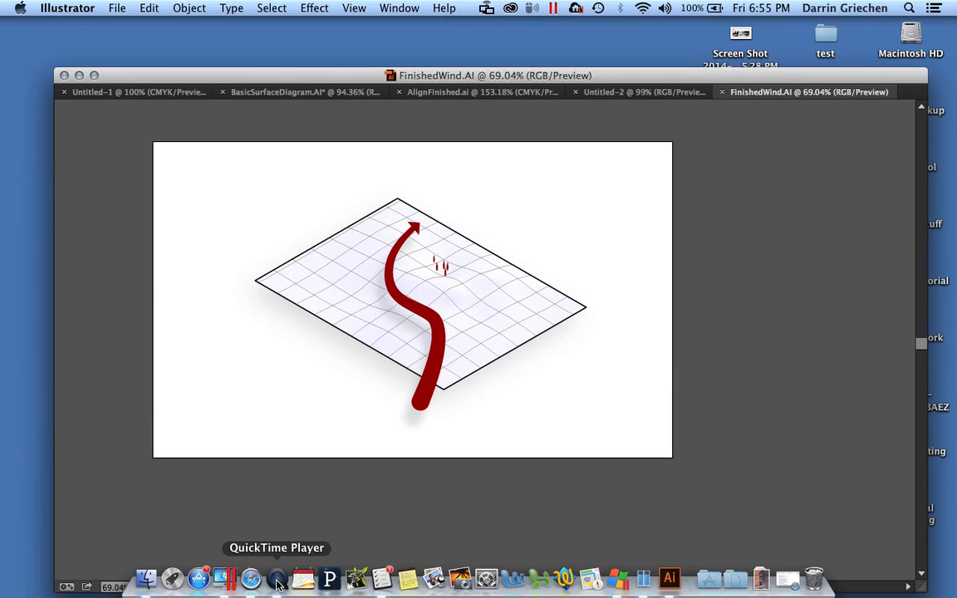